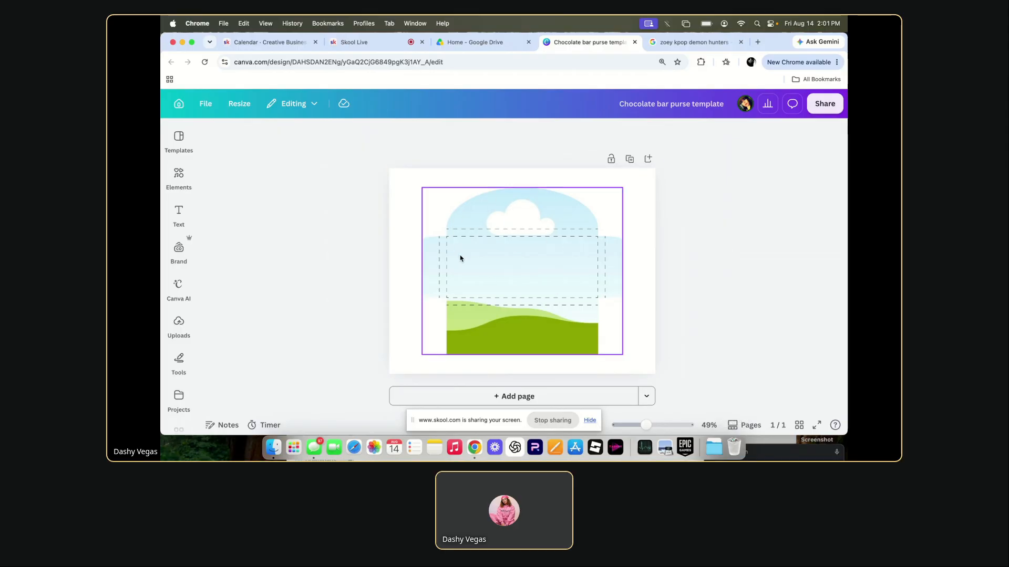
Switch to the Skool community and open the Chocolate Bar Purse Template lesson in the classroom's Box Templates course.
{"action": "left_click", "coordinate": [256, 41]}
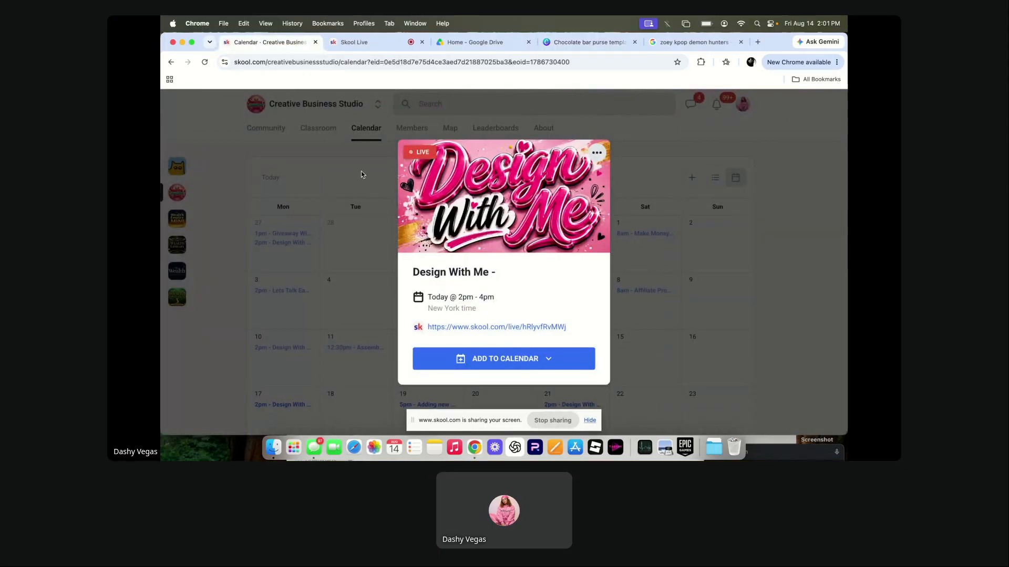
{"action": "left_click", "coordinate": [361, 172]}
{"action": "left_click", "coordinate": [318, 128]}
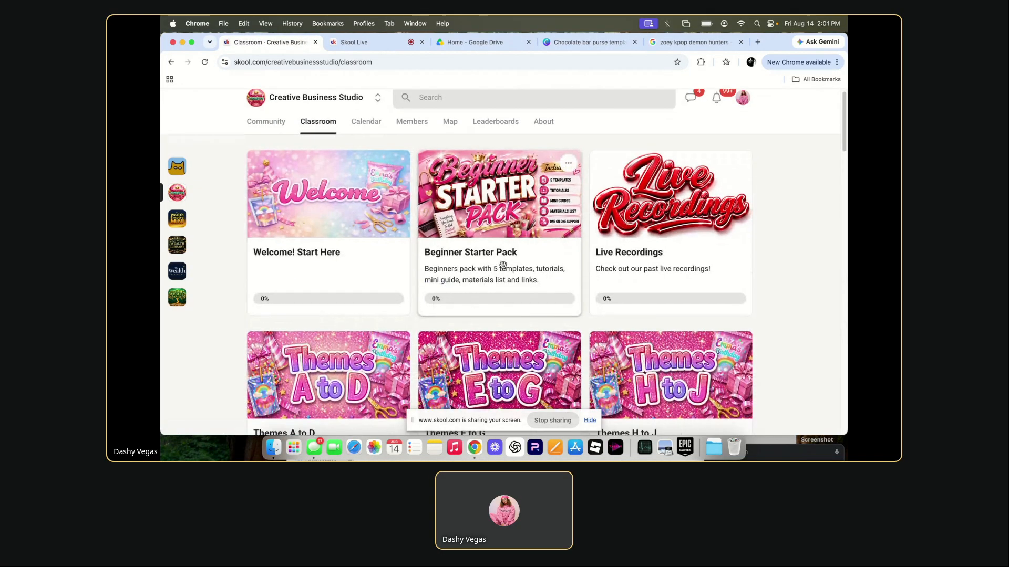
{"action": "scroll", "coordinate": [503, 264], "scroll_direction": "down", "scroll_amount": 5}
{"action": "scroll", "coordinate": [502, 265], "scroll_direction": "down", "scroll_amount": 8}
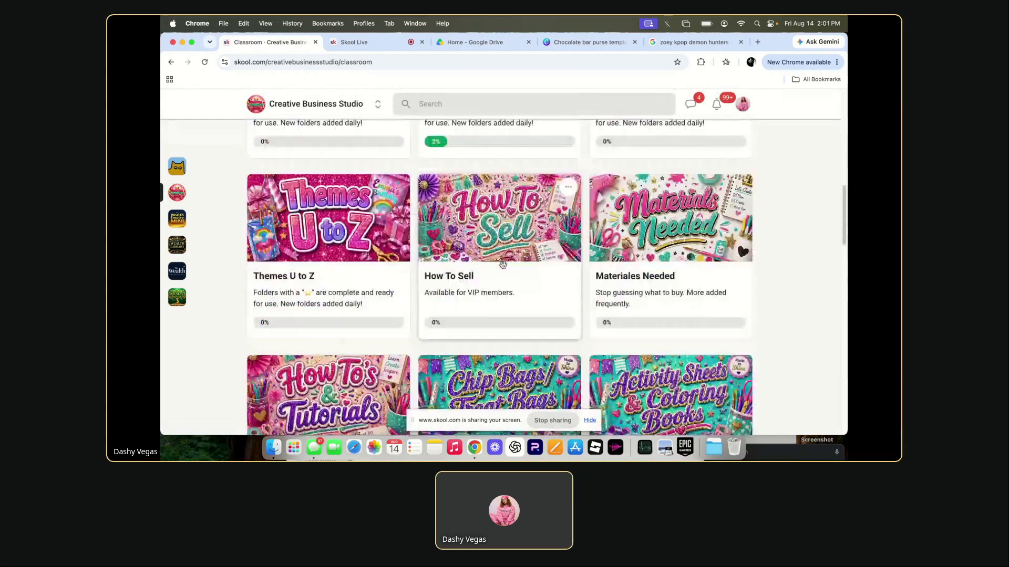
{"action": "scroll", "coordinate": [296, 320], "scroll_direction": "down", "scroll_amount": 3}
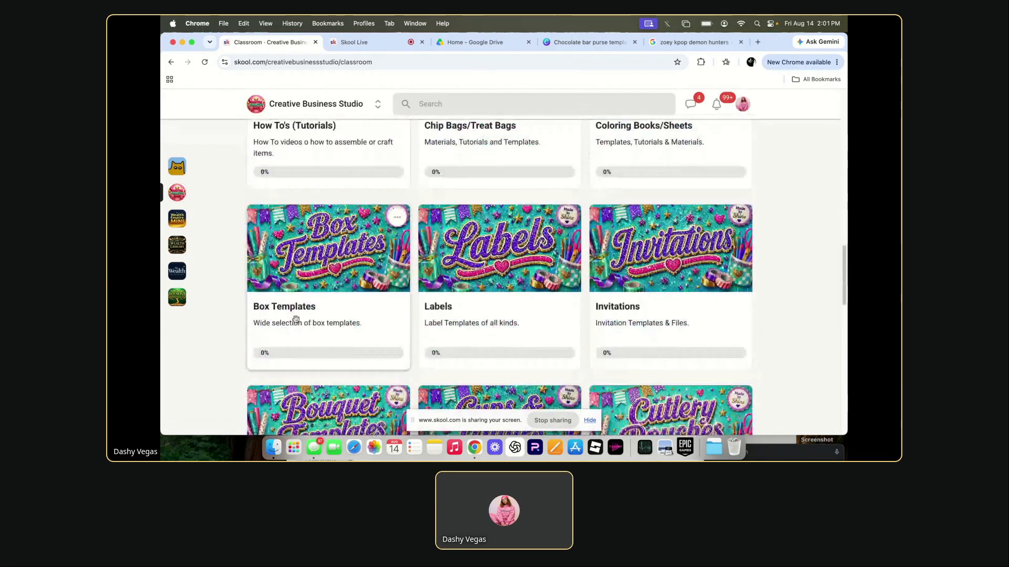
{"action": "left_click", "coordinate": [336, 354]}
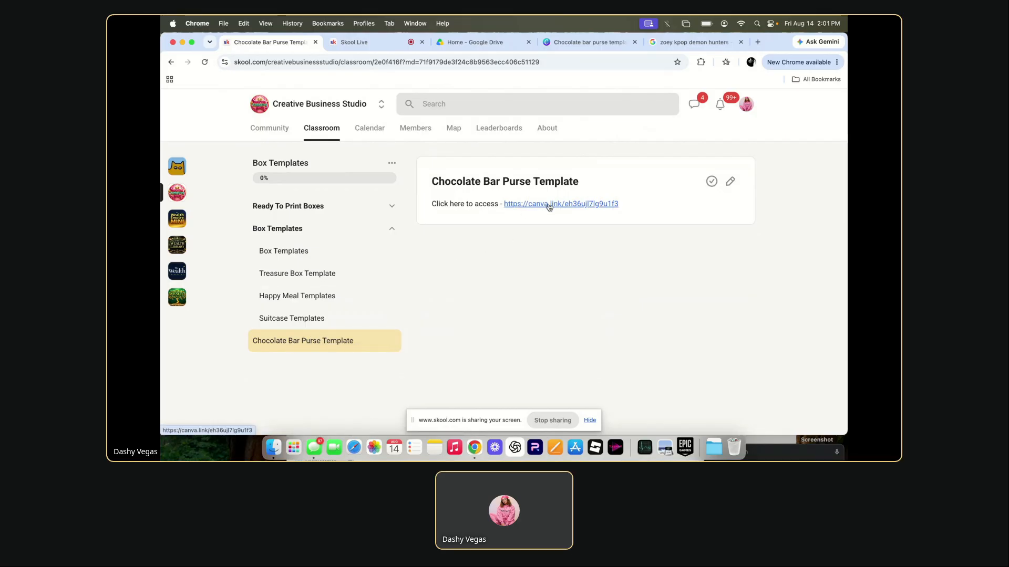
Return to the classroom, open the How To's (Tutorials) course, and collapse its Party Favors section.
{"action": "left_click", "coordinate": [267, 130]}
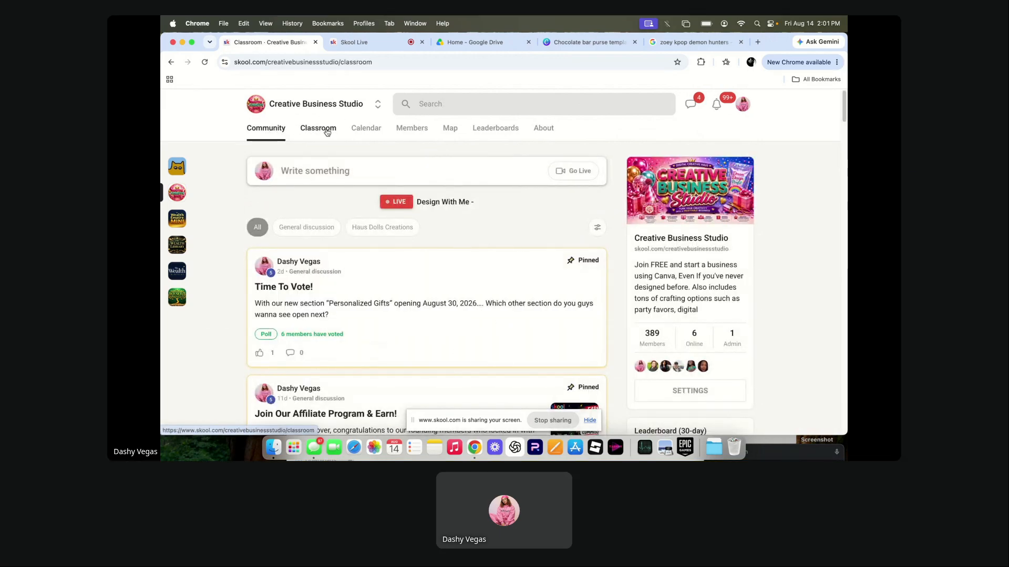
{"action": "scroll", "coordinate": [548, 377], "scroll_direction": "down", "scroll_amount": 10}
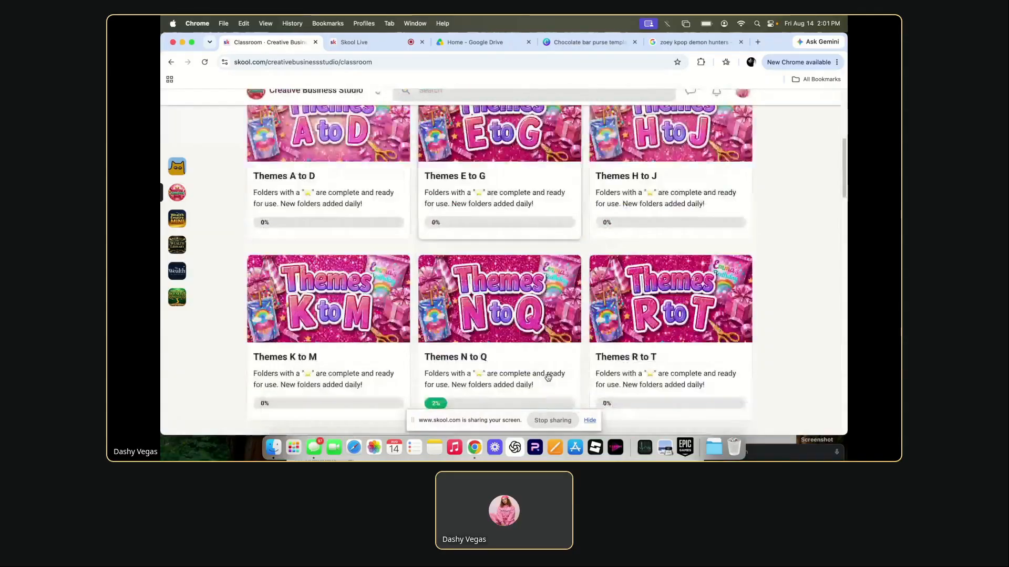
{"action": "scroll", "coordinate": [548, 378], "scroll_direction": "down", "scroll_amount": 5}
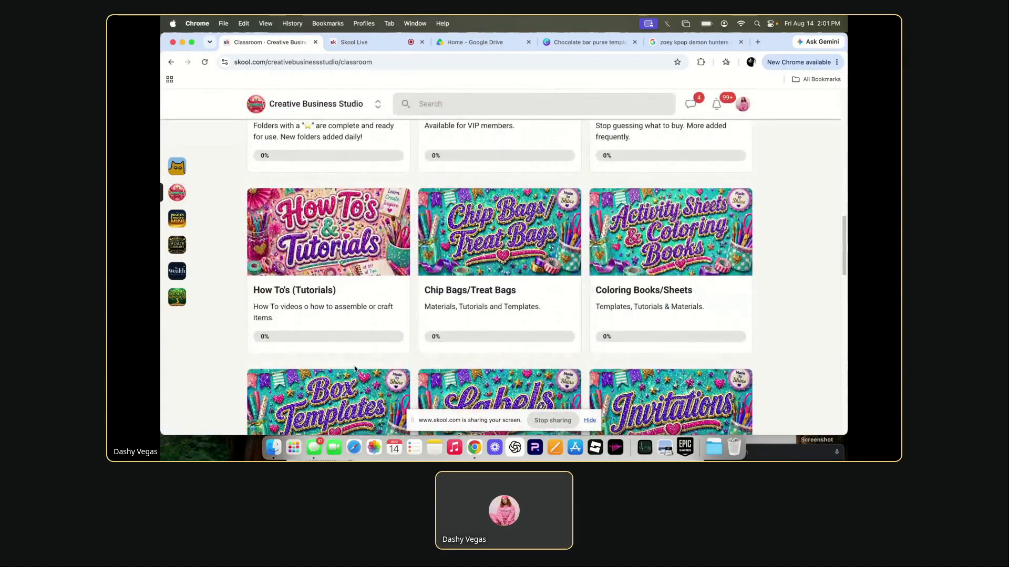
{"action": "left_click", "coordinate": [275, 289]}
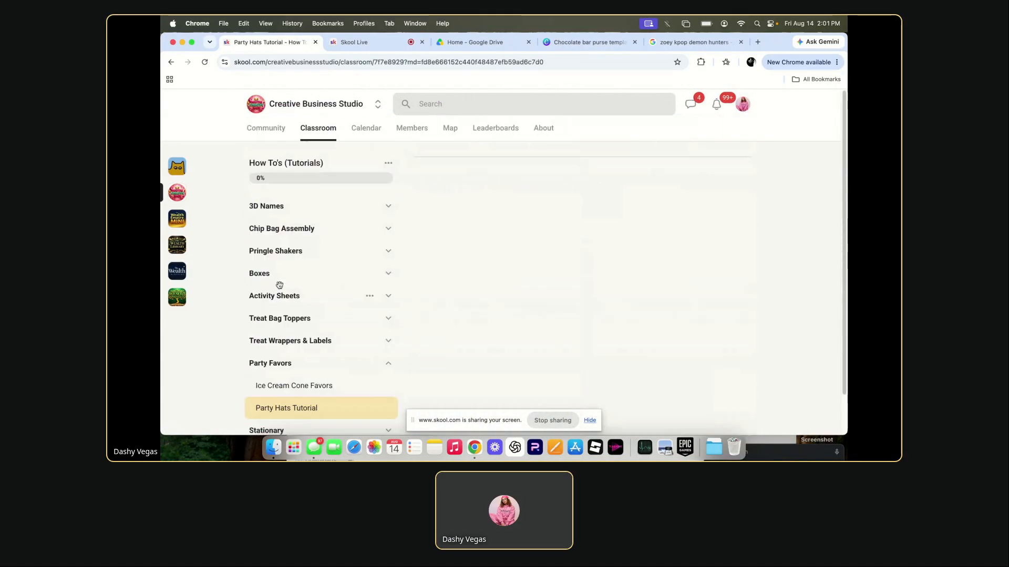
{"action": "scroll", "coordinate": [299, 315], "scroll_direction": "down", "scroll_amount": 2}
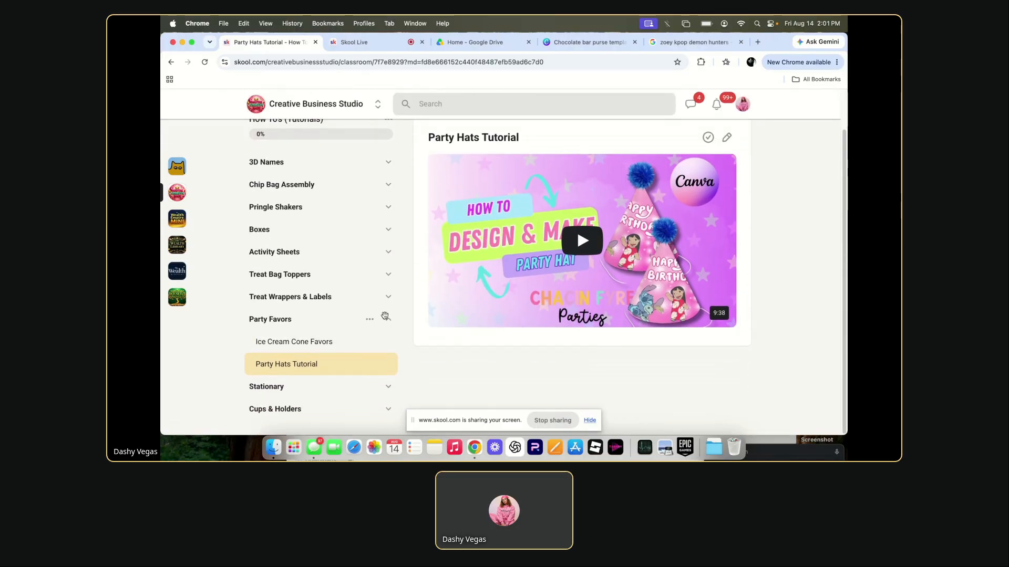
{"action": "left_click", "coordinate": [387, 318]}
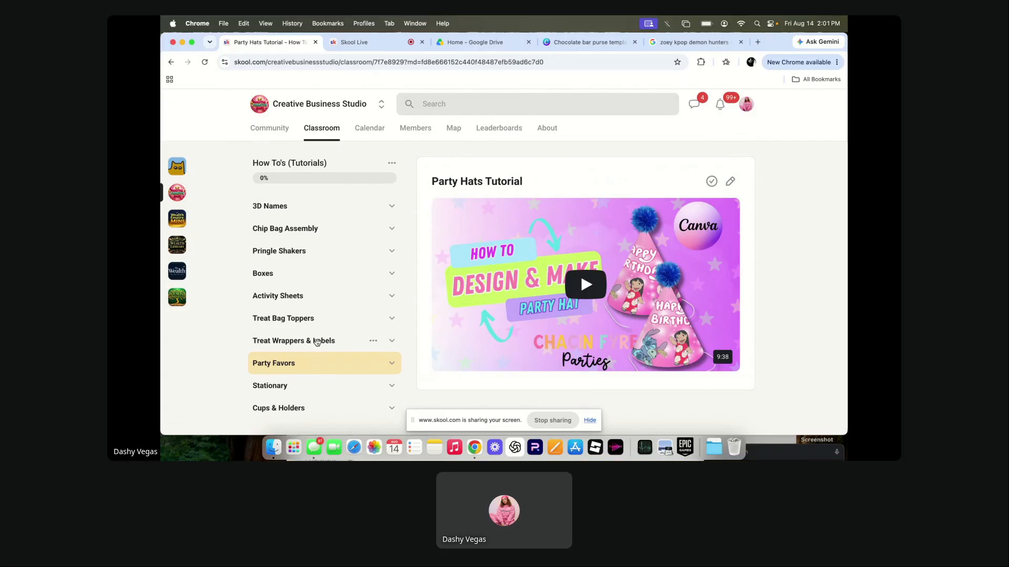
Expand Boxes, Stationary, Cups & Holders, Treat Bag Toppers, and Treat Wrappers & Labels to locate the chocolate bar purse lessons.
{"action": "left_click", "coordinate": [289, 274]}
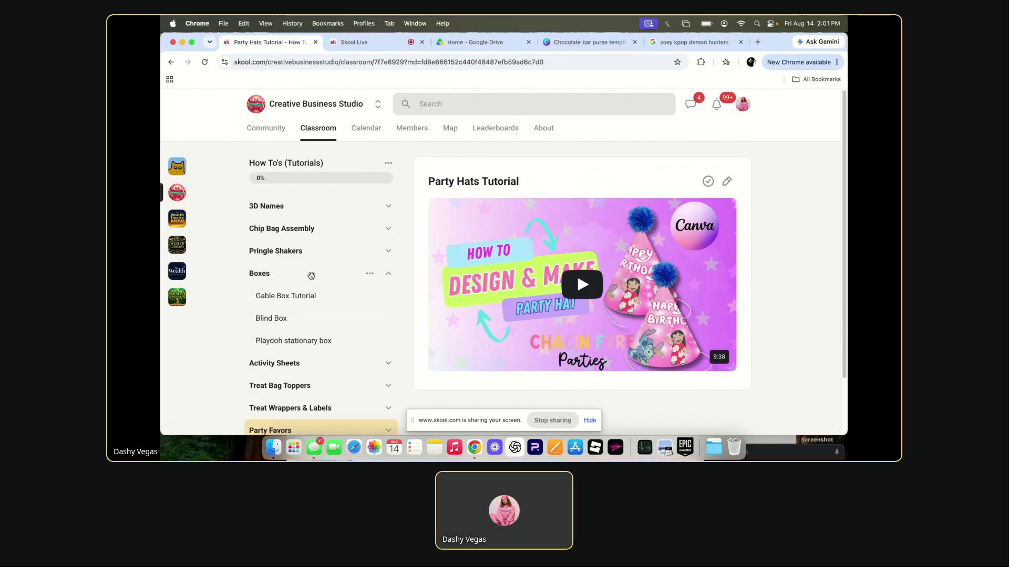
{"action": "scroll", "coordinate": [312, 277], "scroll_direction": "down", "scroll_amount": 3}
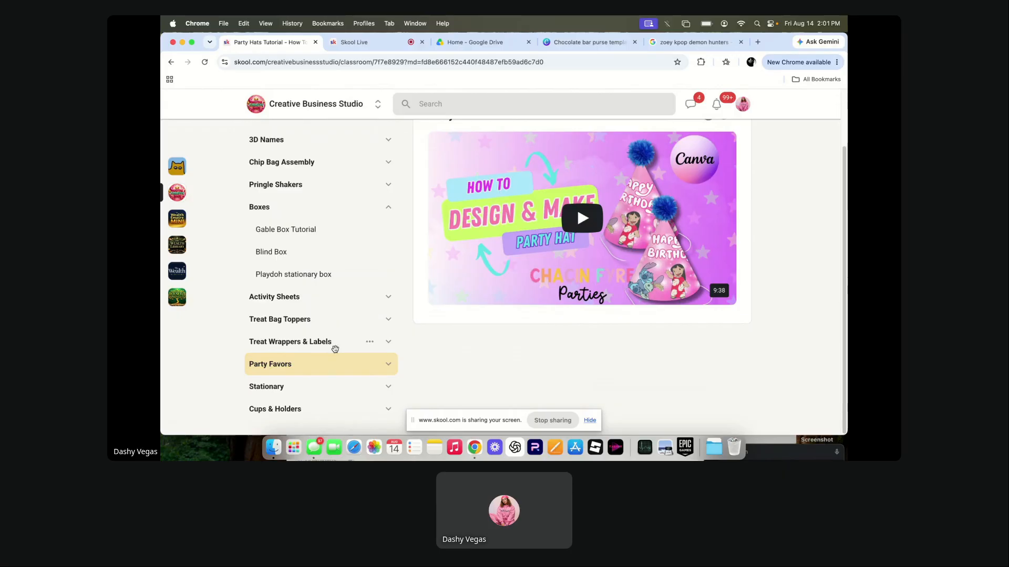
{"action": "left_click", "coordinate": [388, 388]}
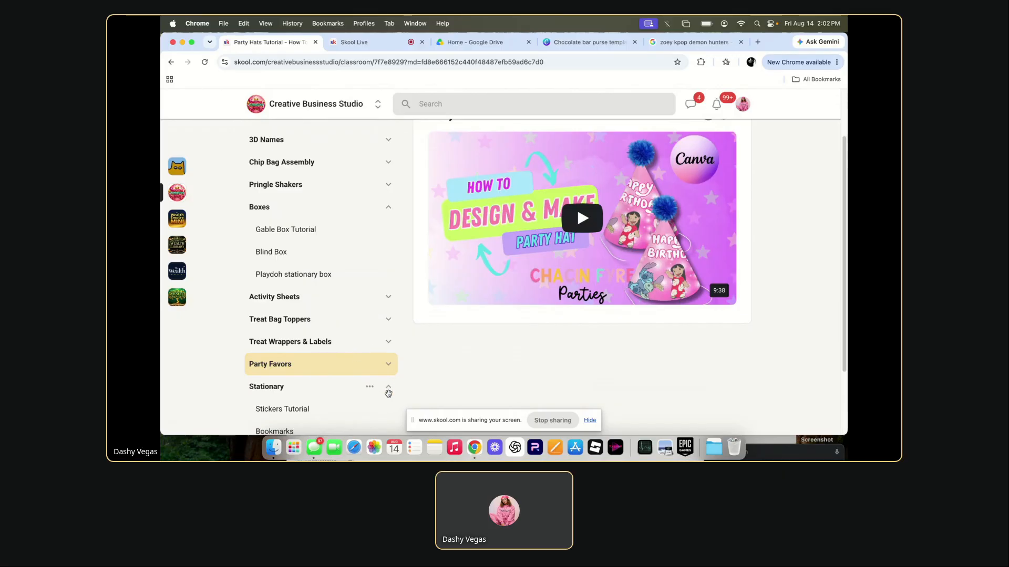
{"action": "scroll", "coordinate": [389, 394], "scroll_direction": "down", "scroll_amount": 4}
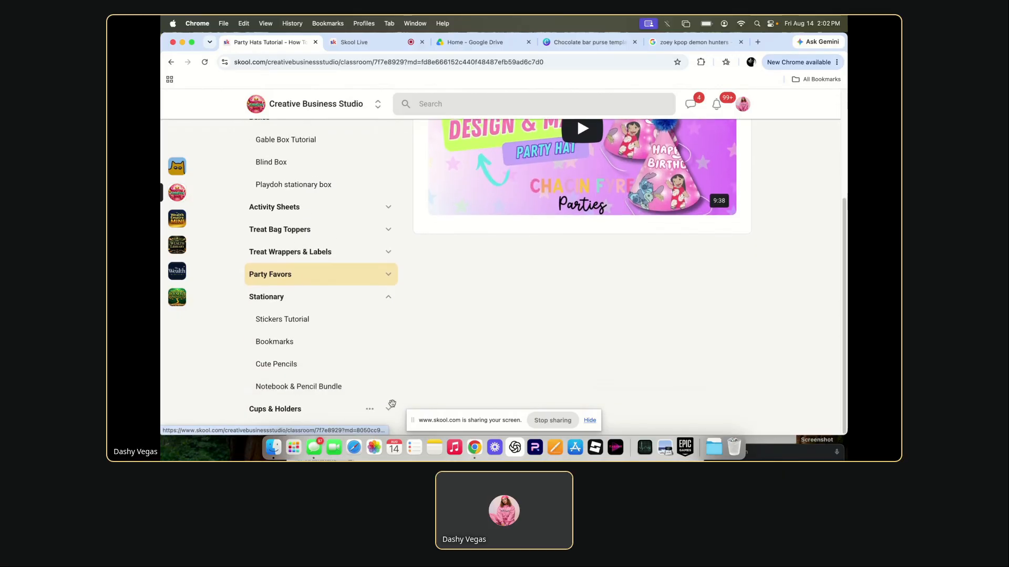
{"action": "left_click", "coordinate": [388, 407]}
{"action": "scroll", "coordinate": [389, 402], "scroll_direction": "down", "scroll_amount": 2}
{"action": "scroll", "coordinate": [391, 399], "scroll_direction": "up", "scroll_amount": 2}
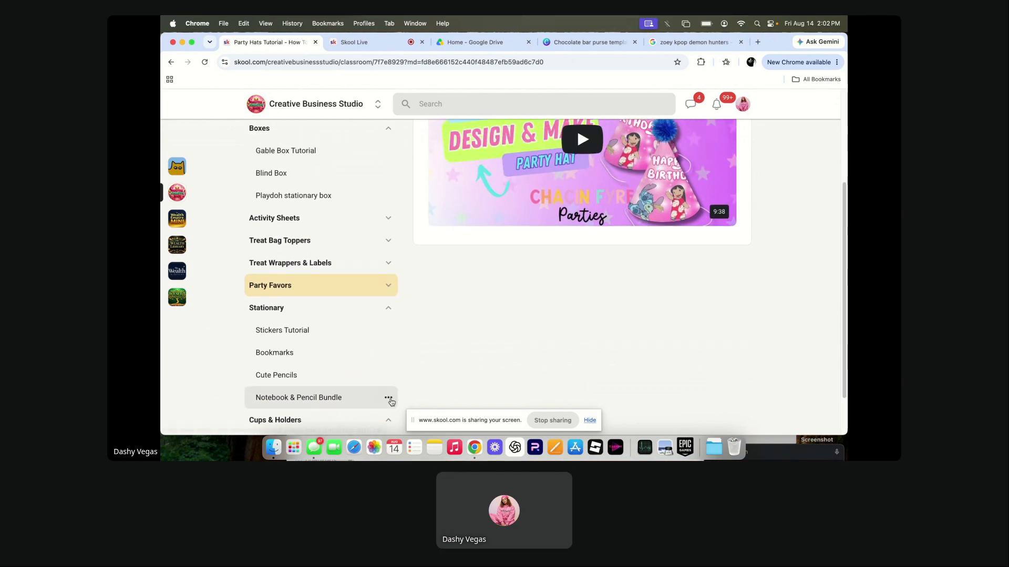
{"action": "left_click", "coordinate": [388, 241]}
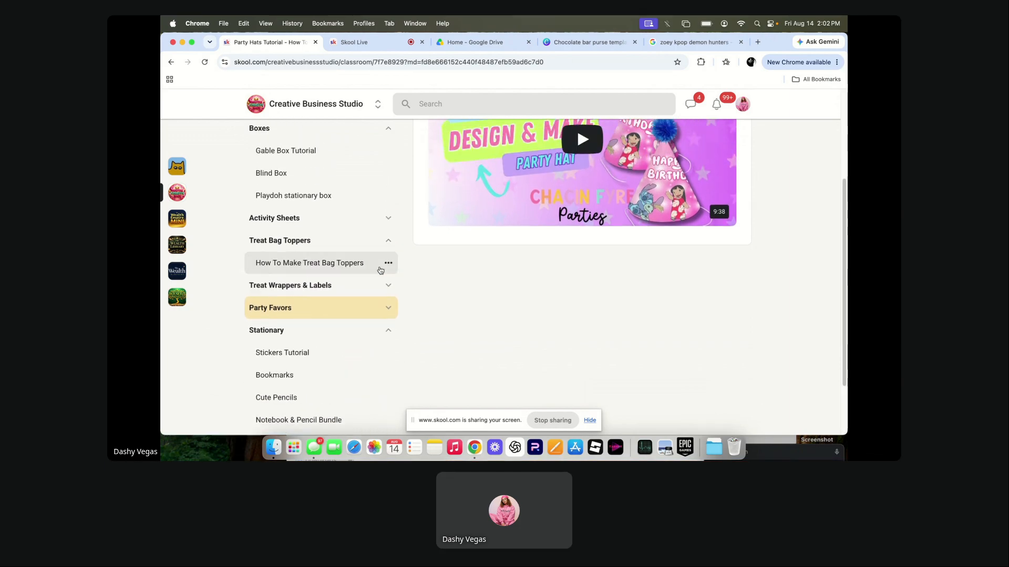
{"action": "left_click", "coordinate": [388, 285]}
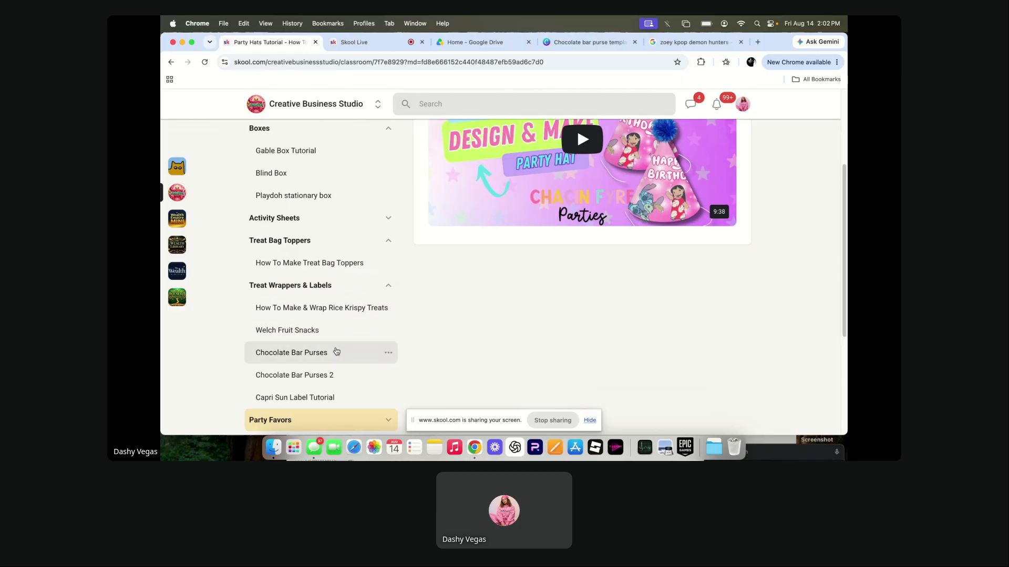
{"action": "scroll", "coordinate": [332, 353], "scroll_direction": "down", "scroll_amount": 3}
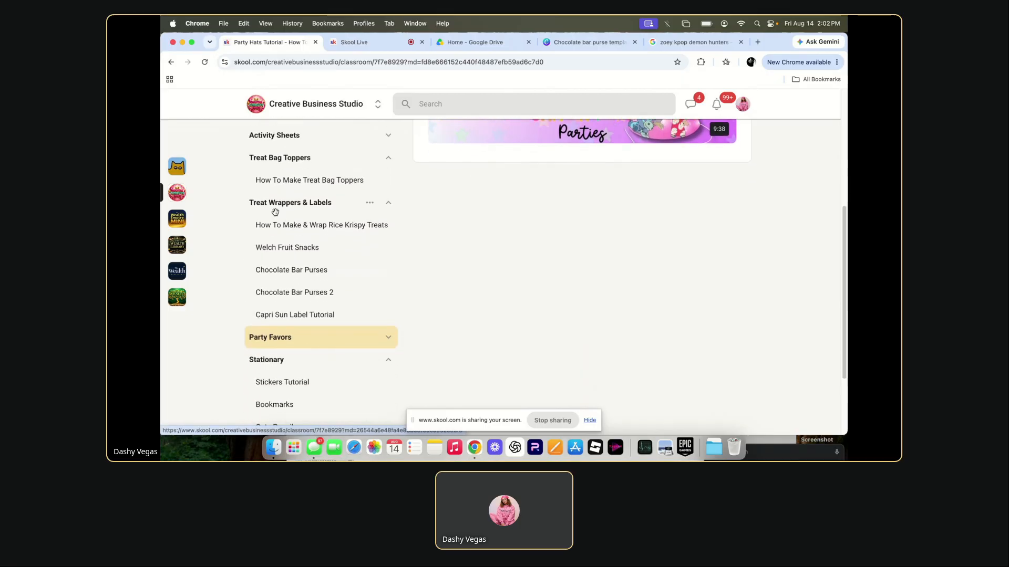
Move the Chocolate Bar Purses lesson from Treat Wrappers & Labels to the first place in the Boxes section.
{"action": "scroll", "coordinate": [332, 224], "scroll_direction": "up", "scroll_amount": 6}
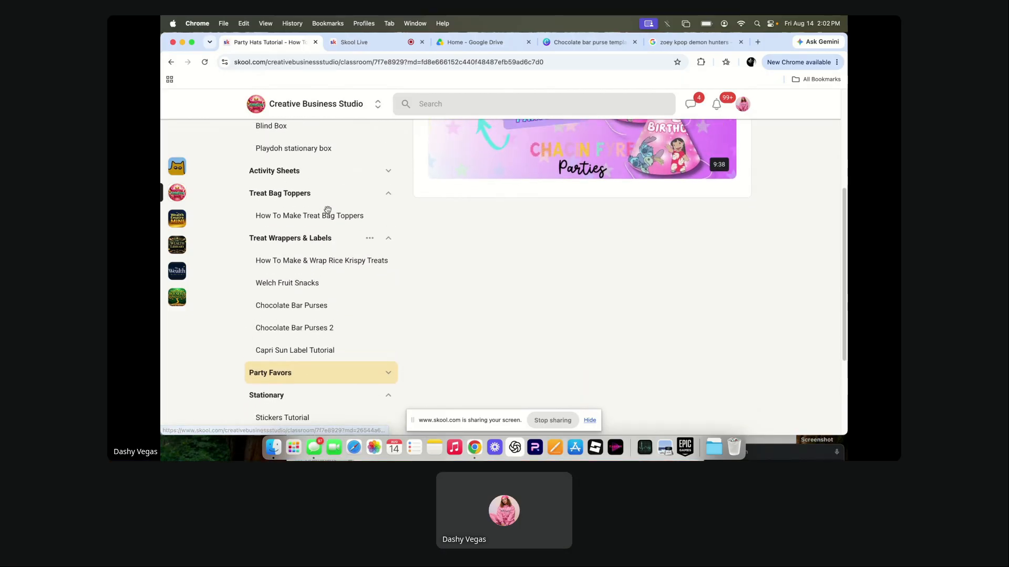
{"action": "scroll", "coordinate": [328, 210], "scroll_direction": "up", "scroll_amount": 1}
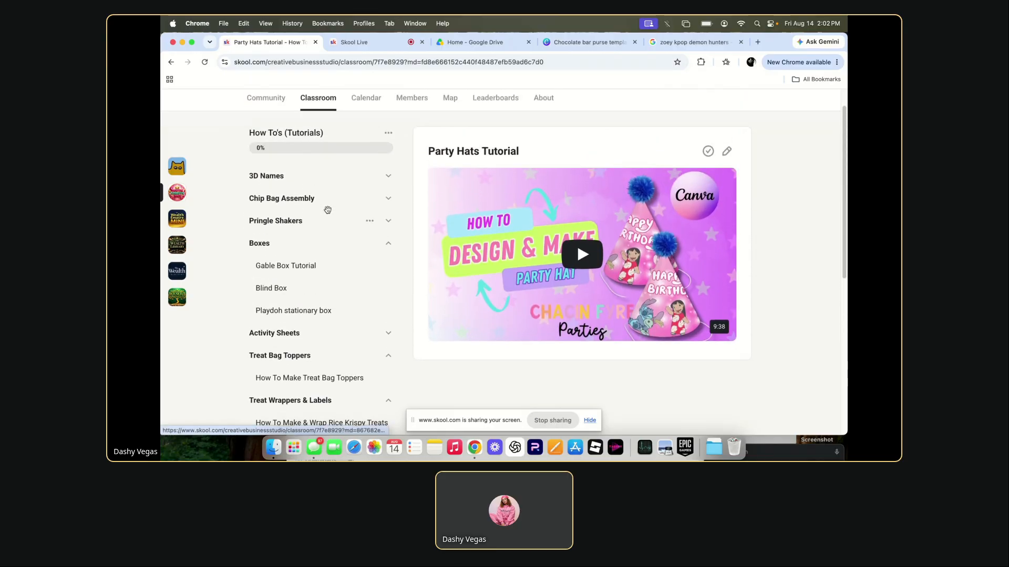
{"action": "scroll", "coordinate": [328, 210], "scroll_direction": "down", "scroll_amount": 5}
{"action": "scroll", "coordinate": [328, 210], "scroll_direction": "up", "scroll_amount": 4}
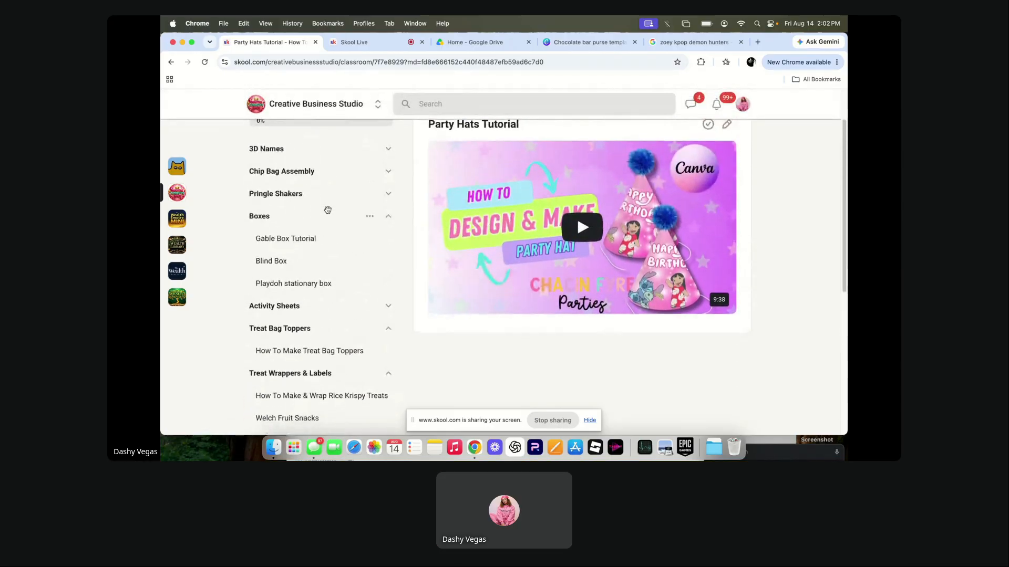
{"action": "scroll", "coordinate": [328, 210], "scroll_direction": "down", "scroll_amount": 4}
{"action": "scroll", "coordinate": [328, 210], "scroll_direction": "up", "scroll_amount": 1}
{"action": "scroll", "coordinate": [327, 208], "scroll_direction": "down", "scroll_amount": 1}
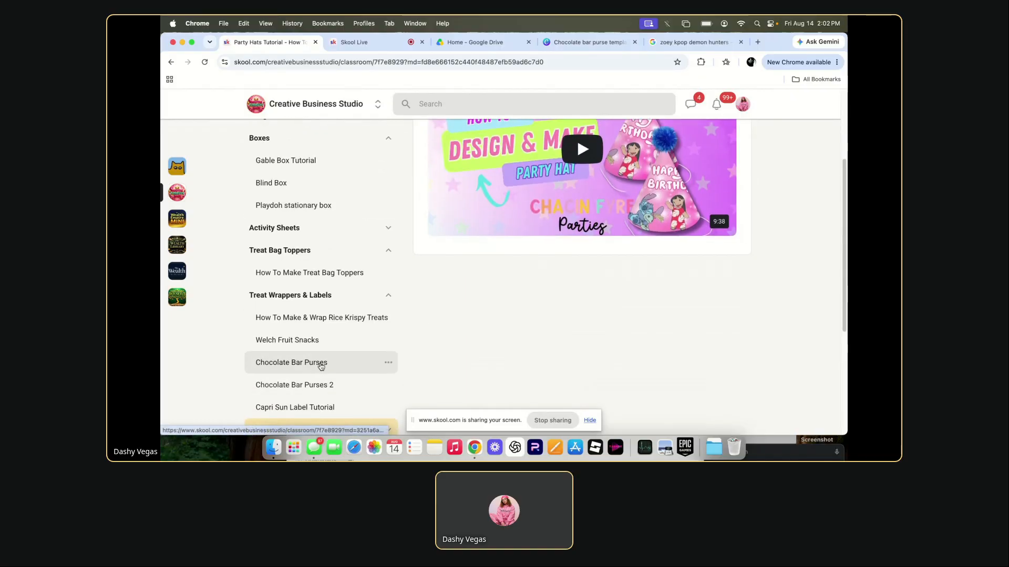
{"action": "left_click_drag", "start_coordinate": [322, 366], "coordinate": [321, 178]}
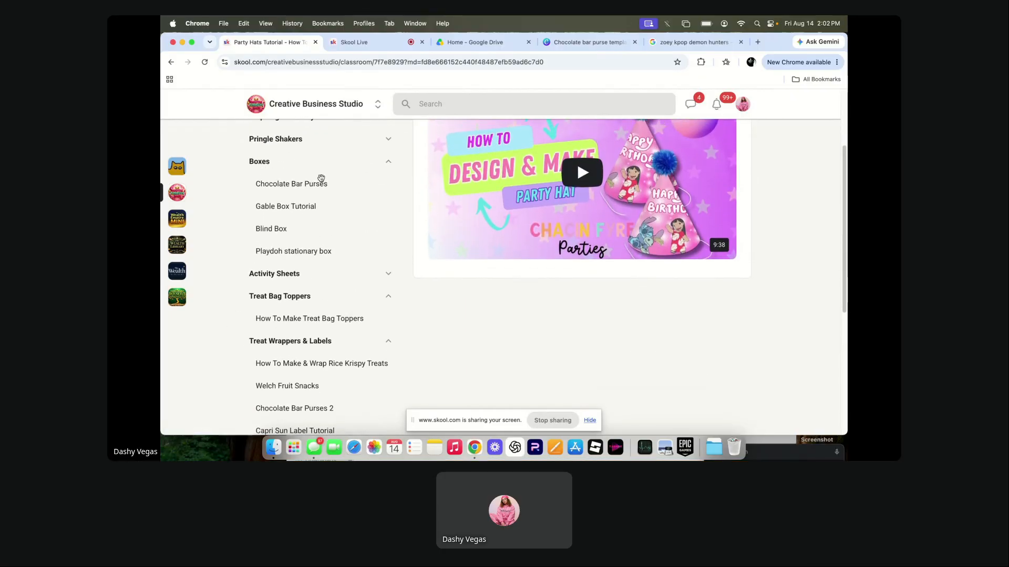
Move the Chocolate Bar Purses 2 lesson into Boxes directly below Chocolate Bar Purses, and collapse the Treat Bag Toppers section.
{"action": "scroll", "coordinate": [328, 237], "scroll_direction": "down", "scroll_amount": 3}
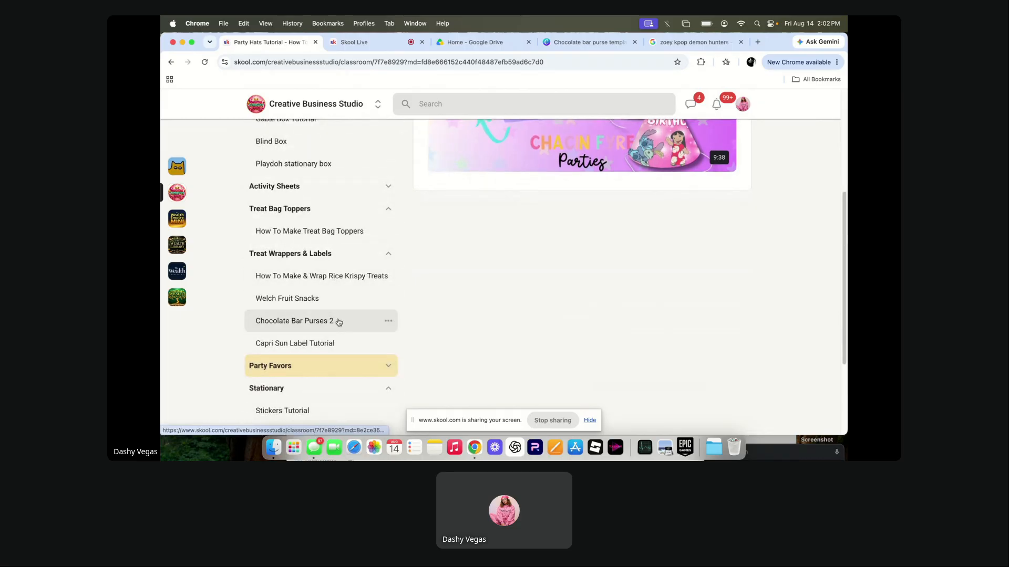
{"action": "left_click_drag", "start_coordinate": [338, 322], "coordinate": [337, 298]}
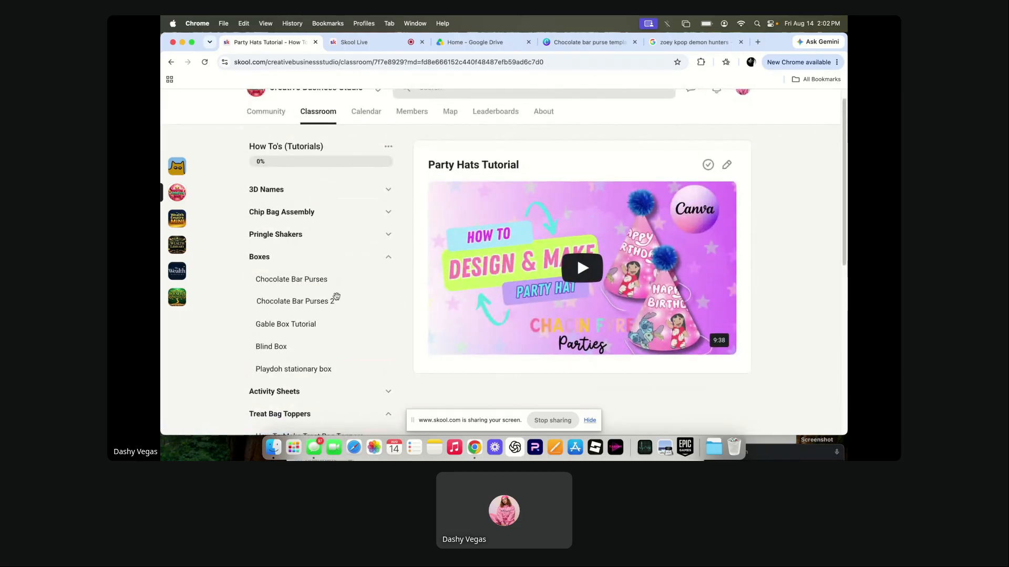
{"action": "scroll", "coordinate": [337, 300], "scroll_direction": "down", "scroll_amount": 5}
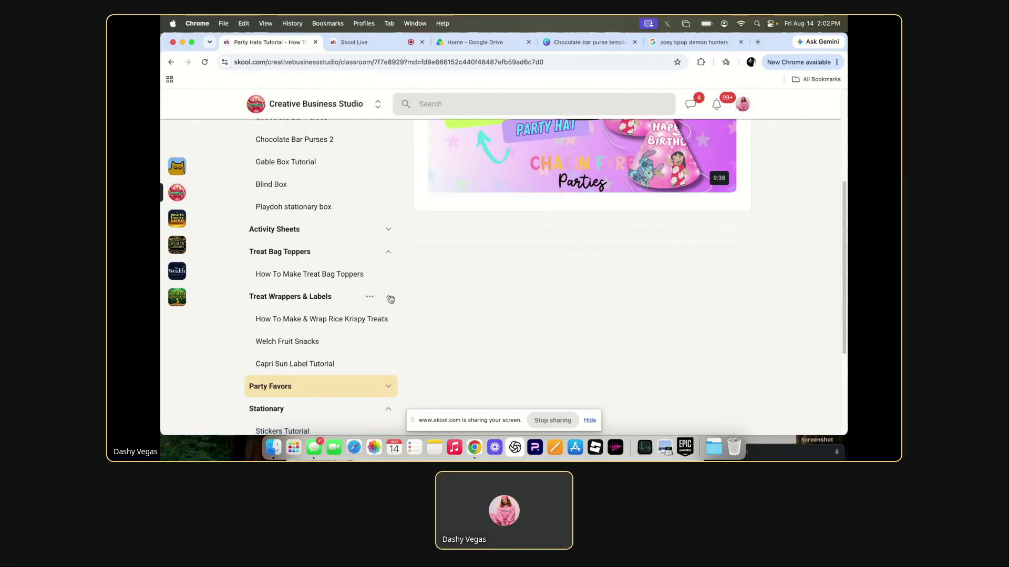
{"action": "left_click", "coordinate": [388, 252]}
{"action": "scroll", "coordinate": [388, 251], "scroll_direction": "up", "scroll_amount": 5}
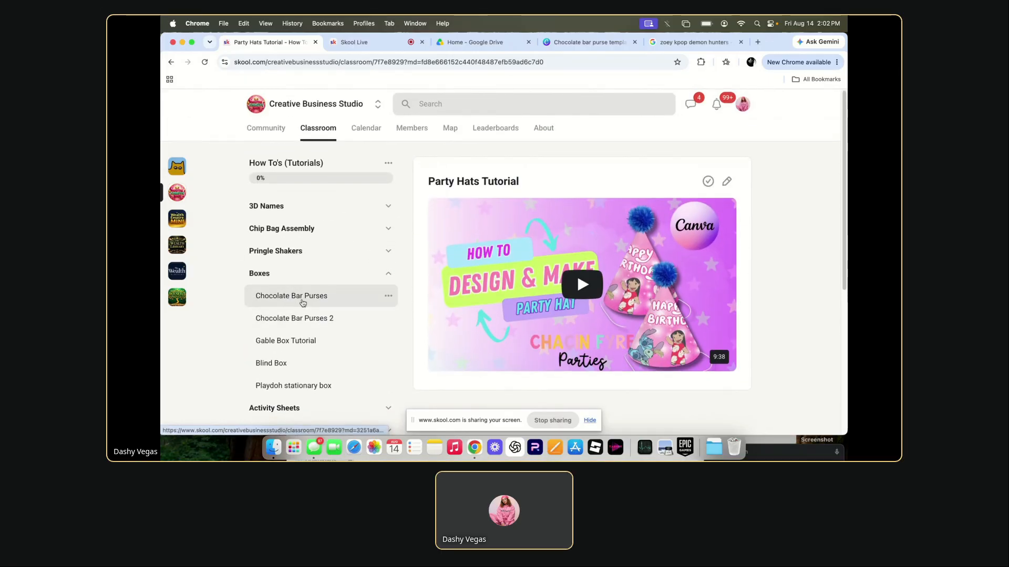
View the Chocolate Bar Purses and Chocolate Bar Purses 2 lessons, and return to the first one.
{"action": "left_click", "coordinate": [298, 297]}
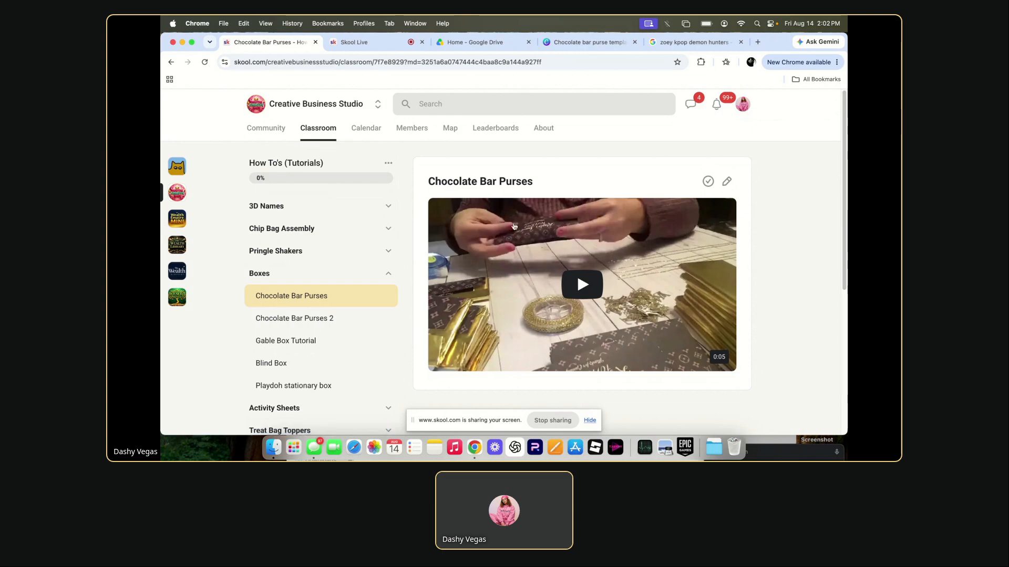
{"action": "left_click", "coordinate": [323, 322]}
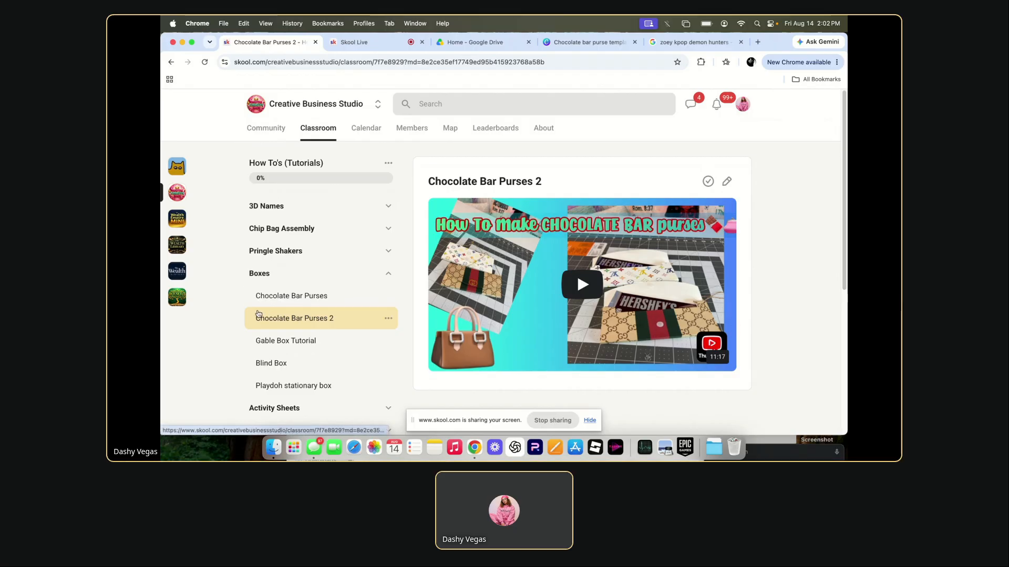
{"action": "left_click", "coordinate": [273, 301]}
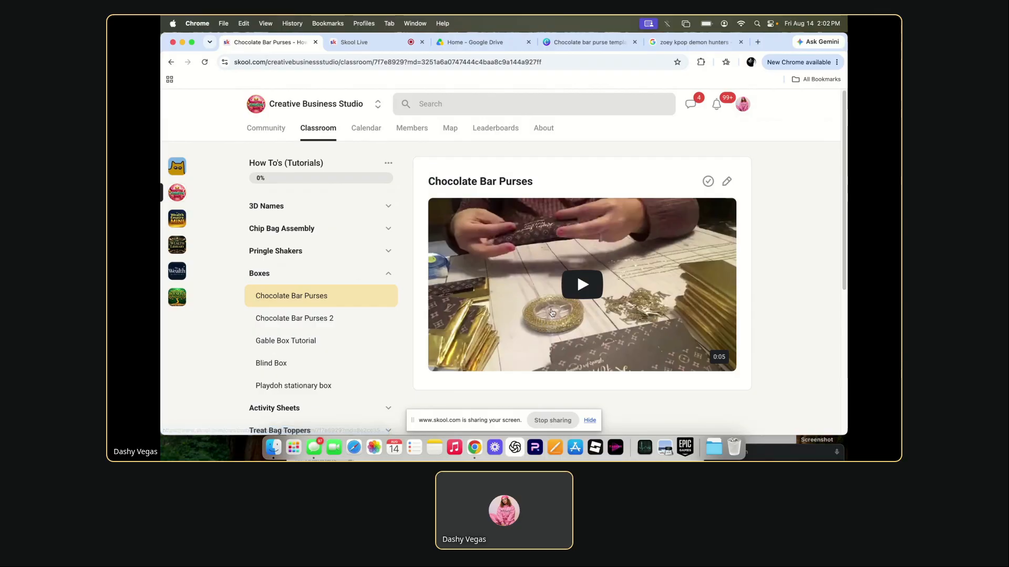
Play and replay the Chocolate Bar Purses time-lapse video, and open the Chocolate Bar Purses 2 lesson.
{"action": "left_click", "coordinate": [582, 284]}
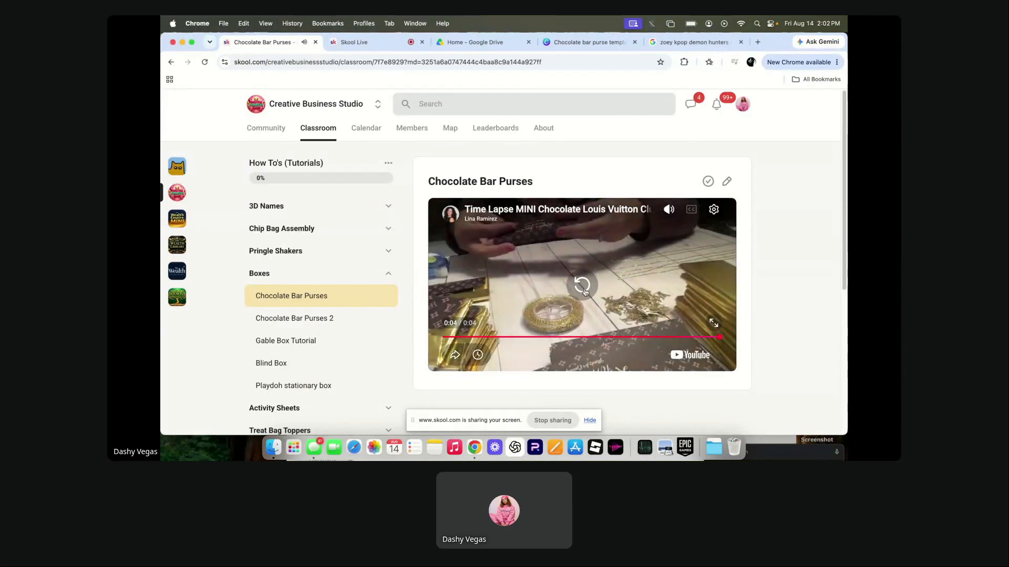
{"action": "left_click", "coordinate": [581, 289]}
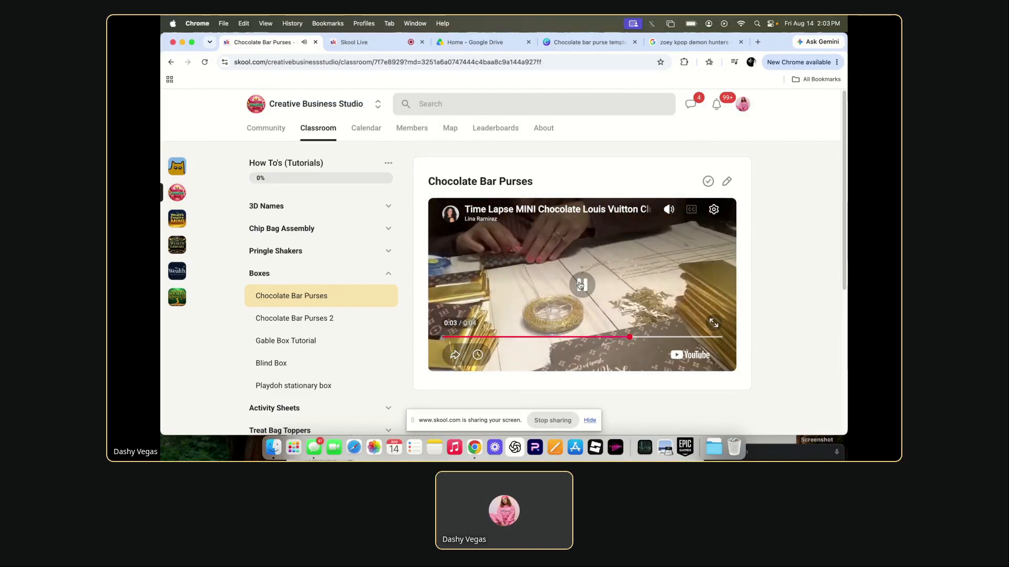
{"action": "left_click", "coordinate": [581, 286]}
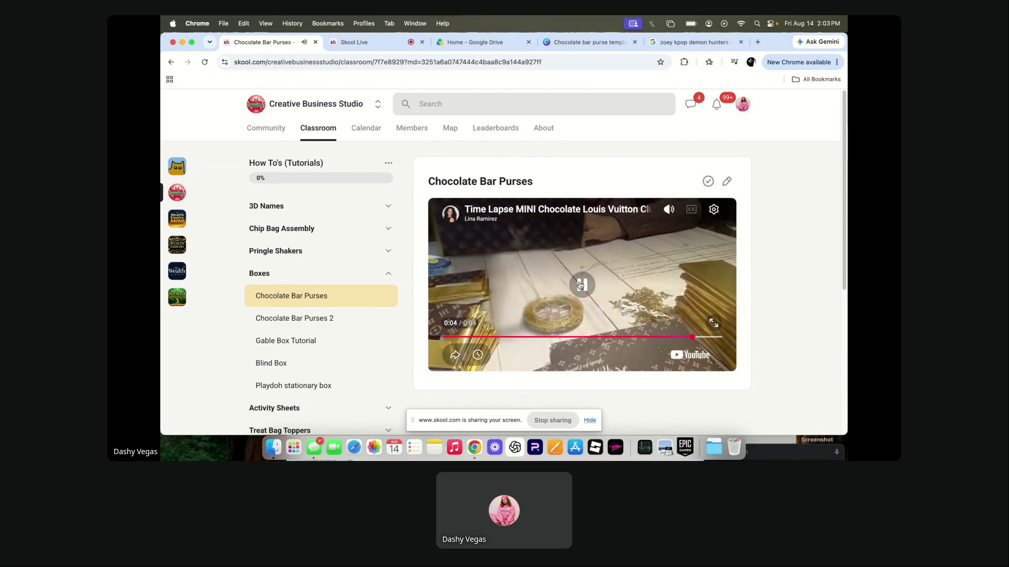
{"action": "left_click", "coordinate": [302, 319]}
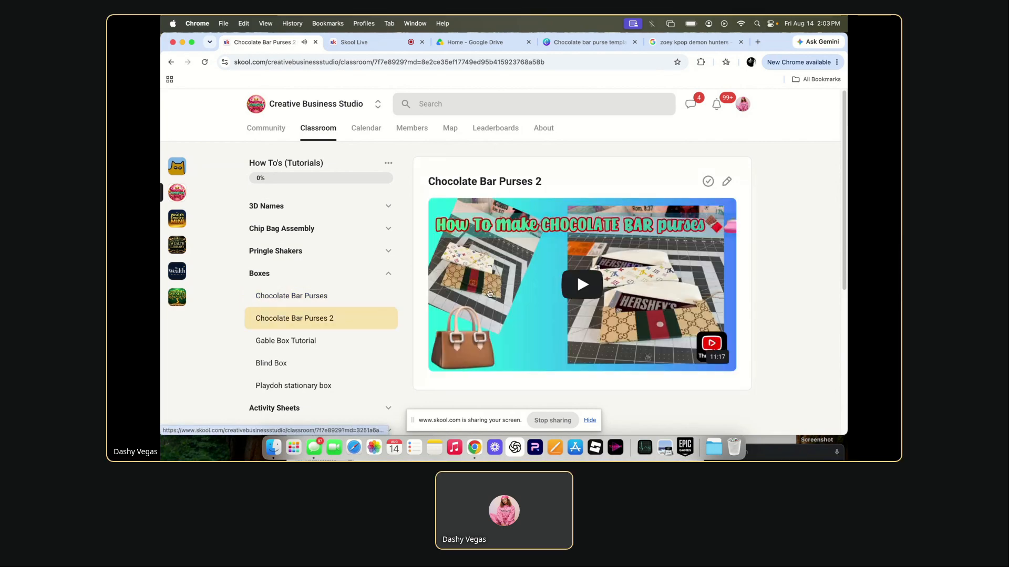
Play the Chocolate Bar Purses 2 video and skip ahead in stages to its closing shot of the finished purses.
{"action": "left_click", "coordinate": [583, 291]}
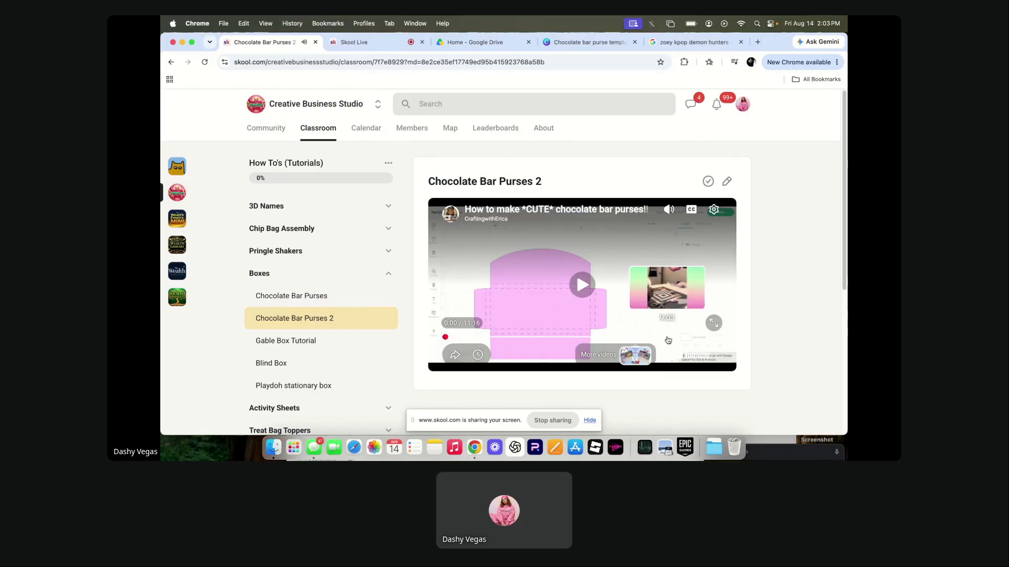
{"action": "left_click", "coordinate": [666, 337]}
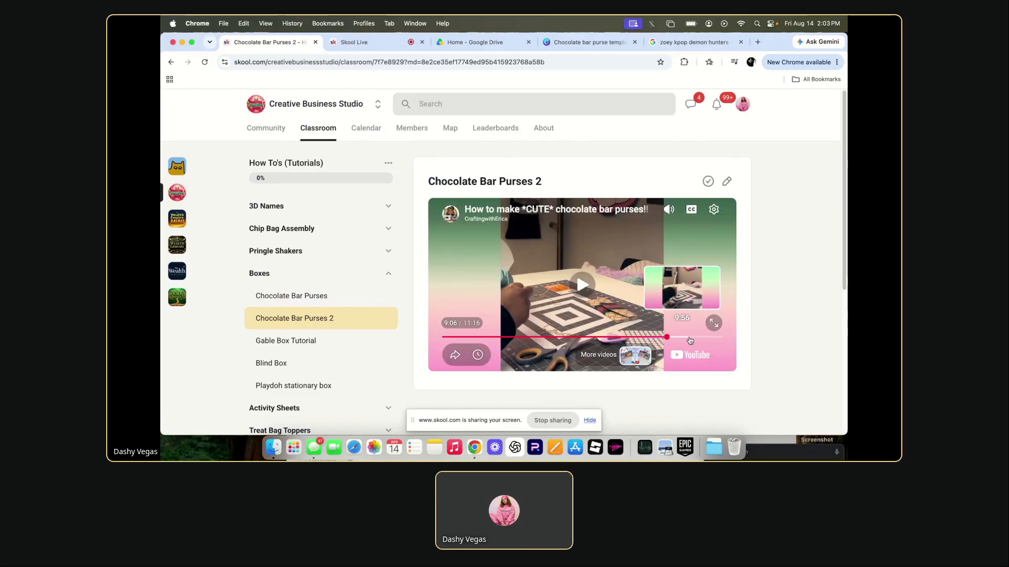
{"action": "left_click", "coordinate": [691, 337]}
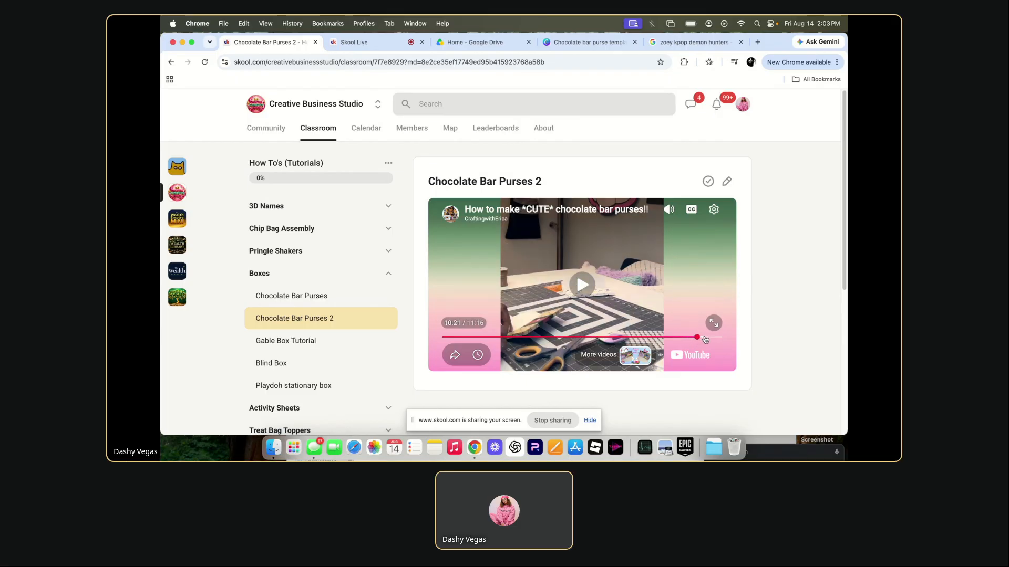
{"action": "left_click", "coordinate": [702, 338]}
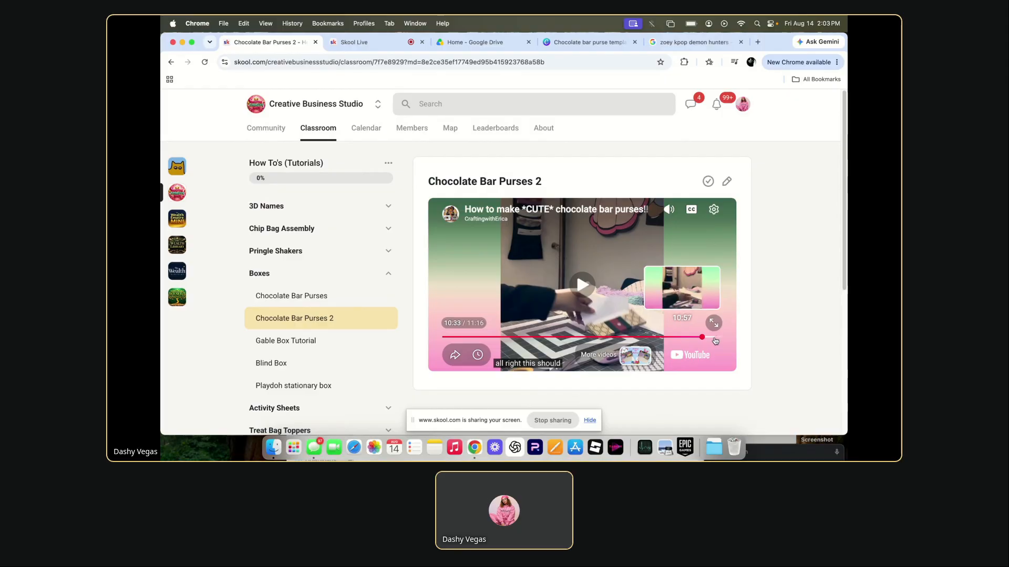
{"action": "left_click", "coordinate": [711, 338]}
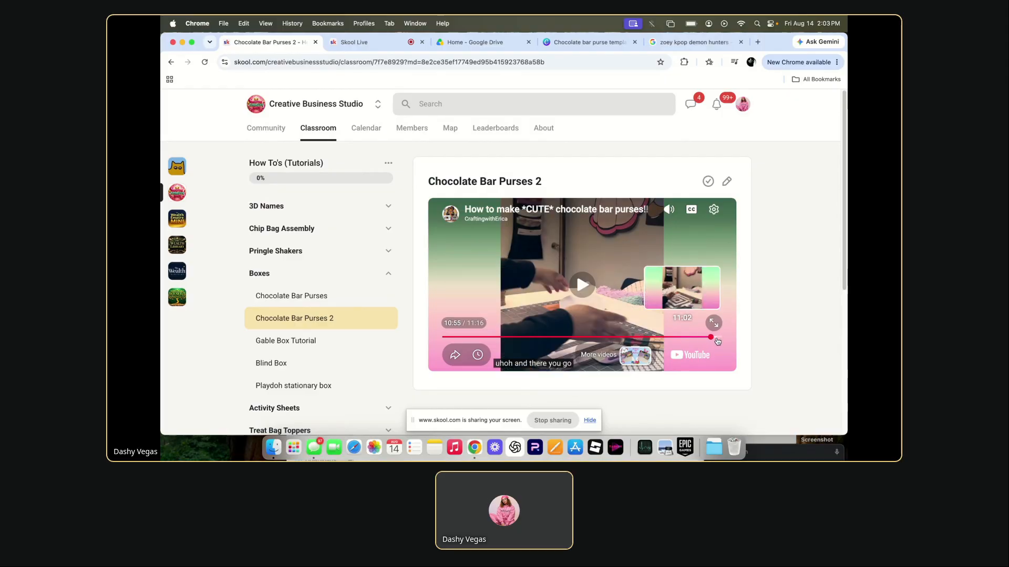
{"action": "left_click", "coordinate": [716, 337]}
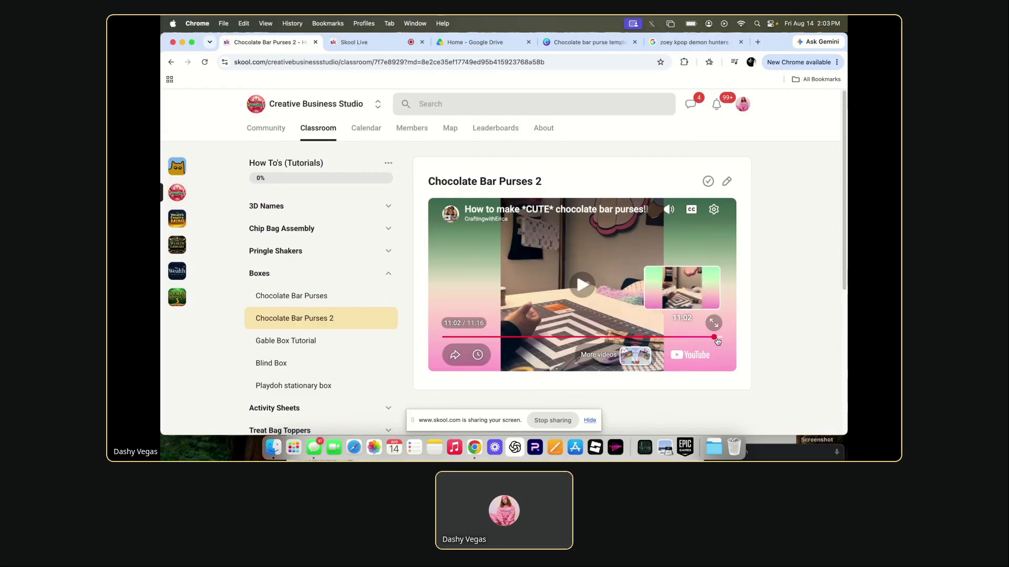
{"action": "left_click", "coordinate": [718, 337]}
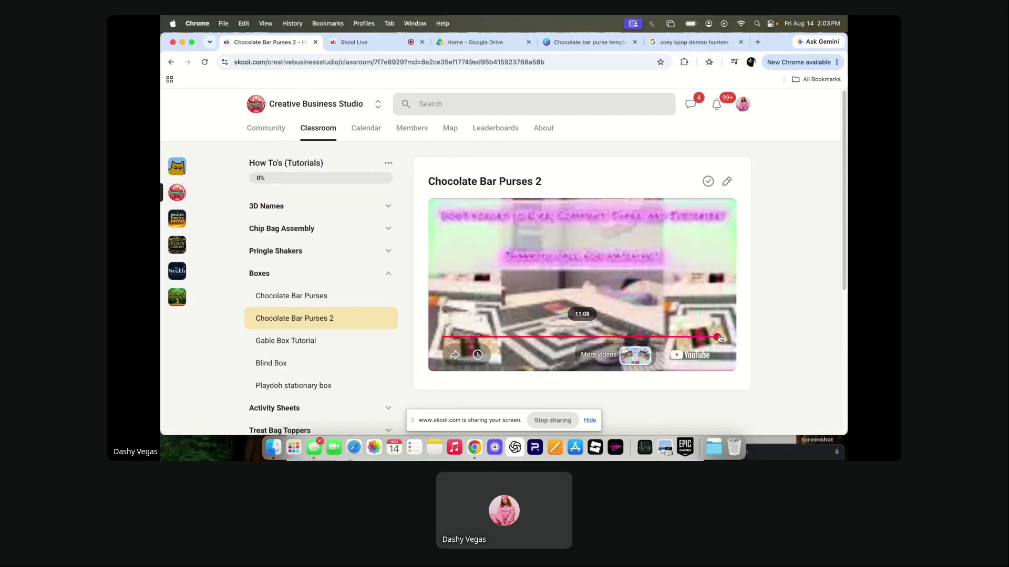
{"action": "left_click_drag", "start_coordinate": [718, 337], "coordinate": [717, 337]}
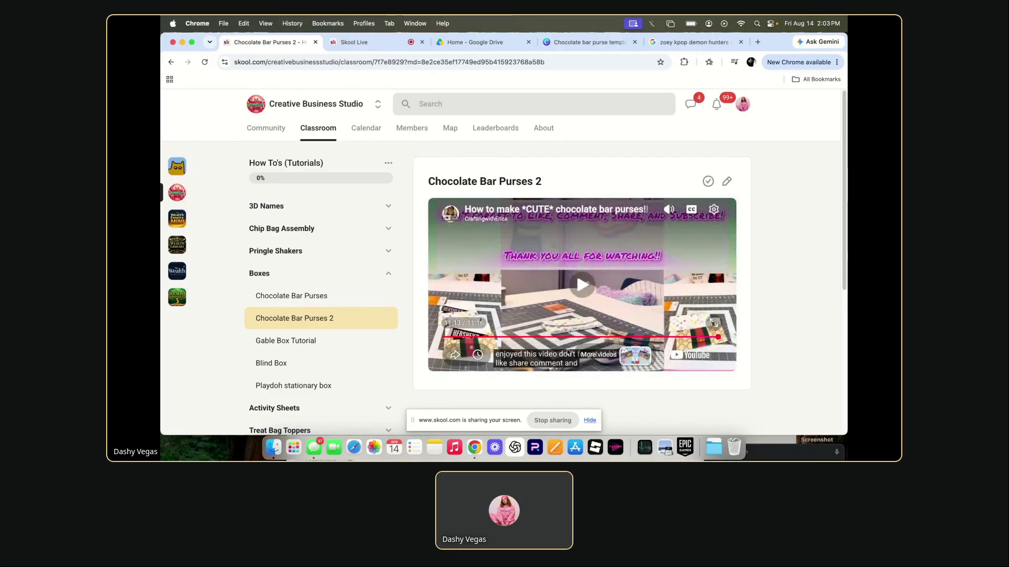
Examine the finished chocolate bar purses close up in the video's closing shot.
{"action": "scroll", "coordinate": [684, 321], "scroll_direction": "up", "scroll_amount": 5}
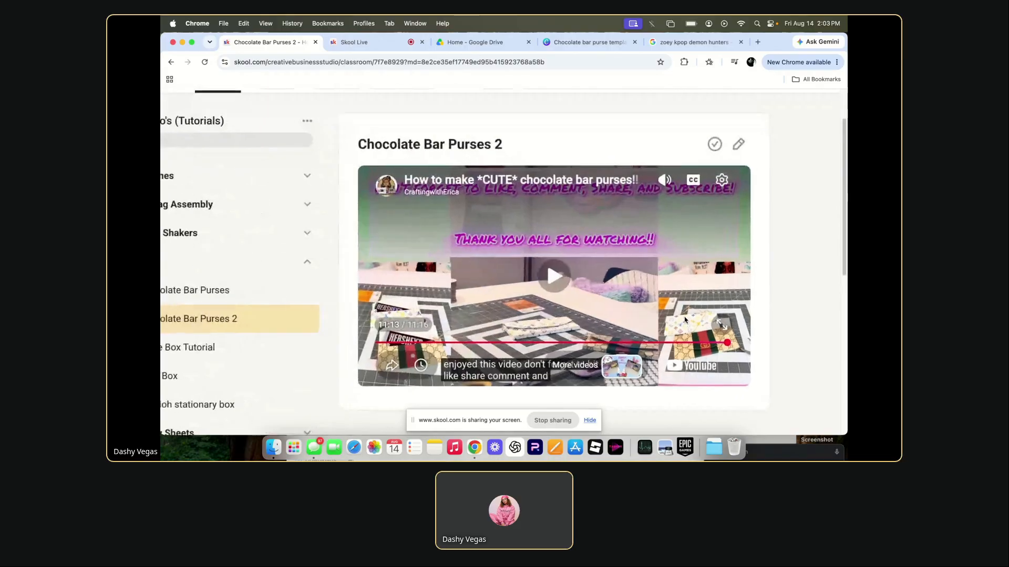
{"action": "scroll", "coordinate": [685, 319], "scroll_direction": "up", "scroll_amount": 3}
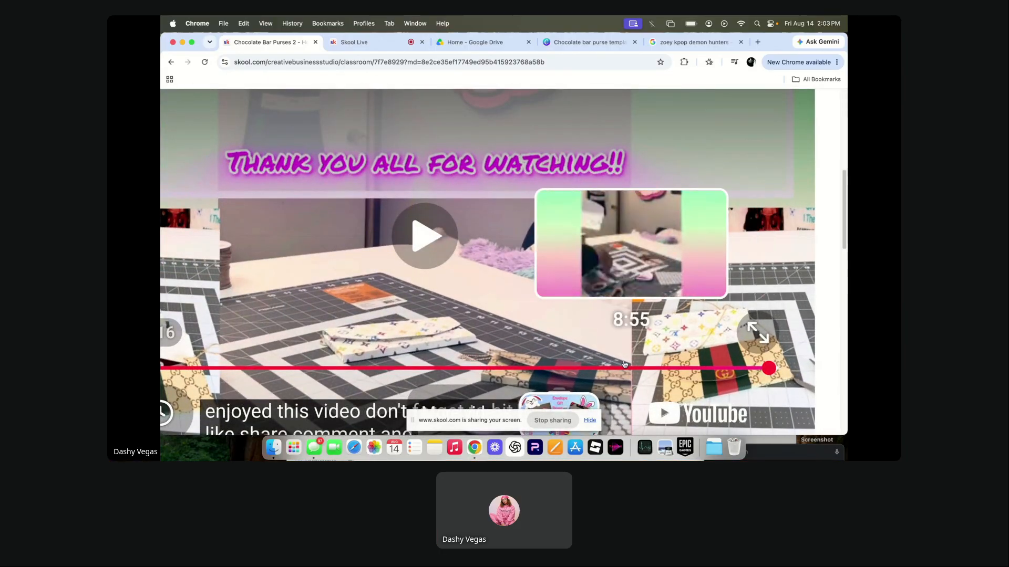
{"action": "scroll", "coordinate": [727, 361], "scroll_direction": "down", "scroll_amount": 3}
{"action": "scroll", "coordinate": [727, 361], "scroll_direction": "down", "scroll_amount": 3}
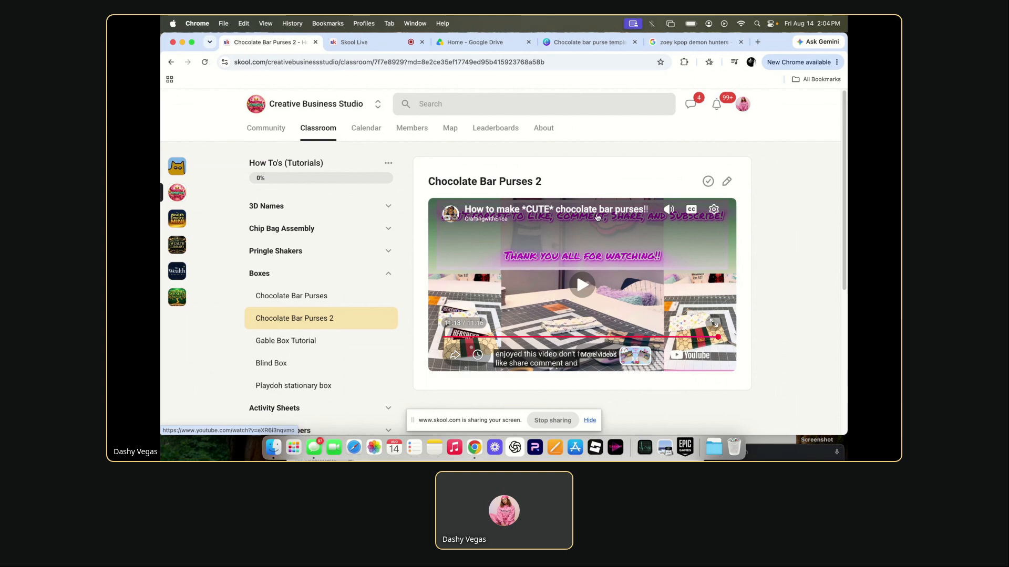
Examine the Zoey KPop Demon Hunters outfit in the Google image result alongside the blank chocolate bar purse template in Canva.
{"action": "left_click", "coordinate": [700, 42]}
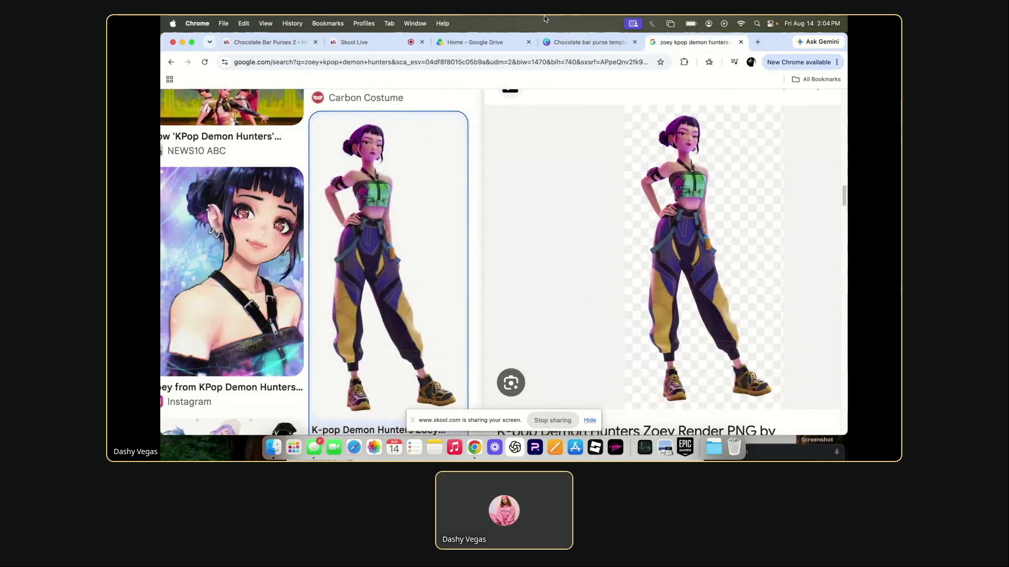
{"action": "left_click", "coordinate": [567, 44]}
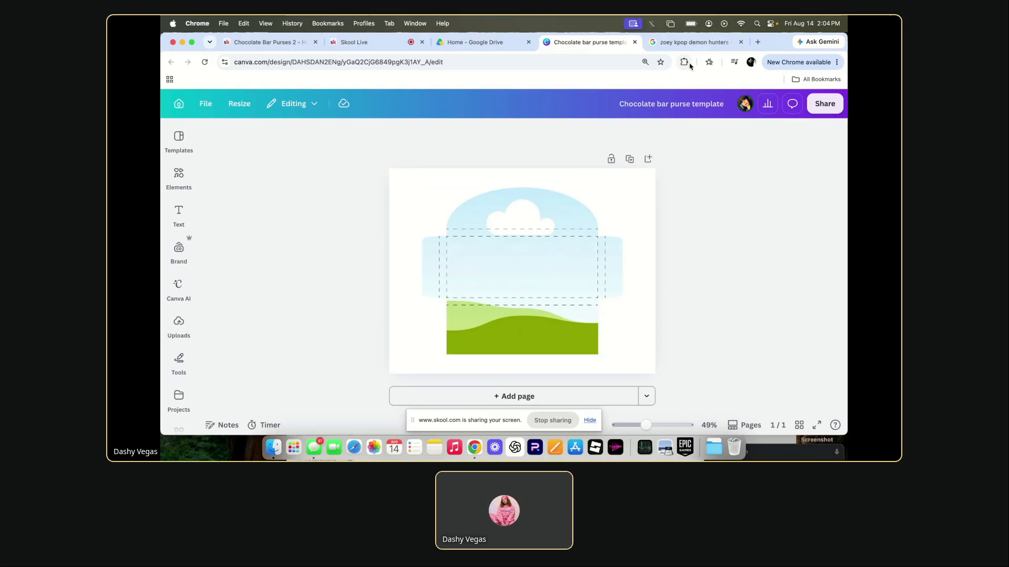
{"action": "left_click", "coordinate": [695, 41]}
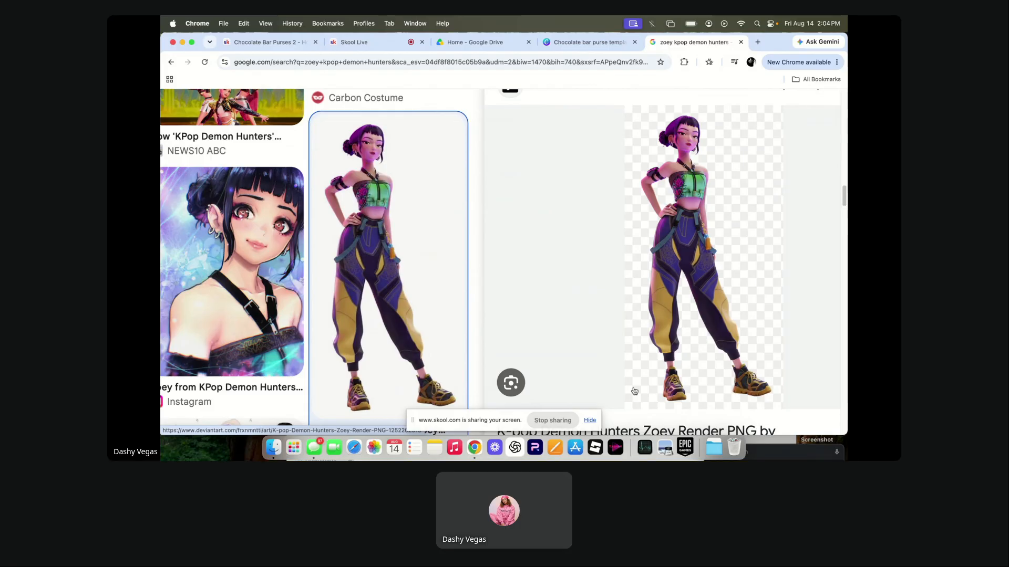
{"action": "scroll", "coordinate": [636, 391], "scroll_direction": "up", "scroll_amount": 5}
{"action": "scroll", "coordinate": [635, 391], "scroll_direction": "down", "scroll_amount": 5}
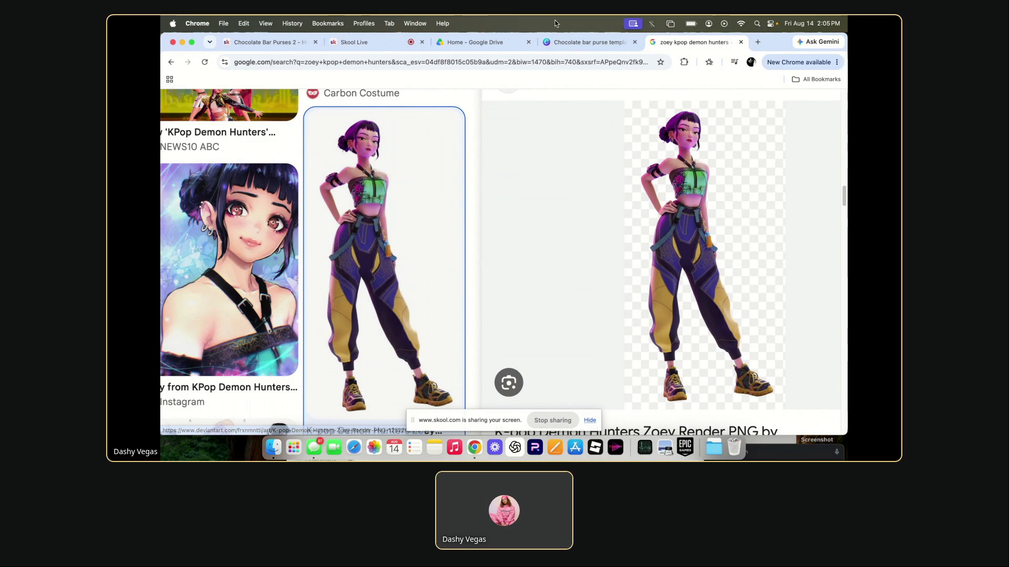
{"action": "left_click", "coordinate": [583, 42]}
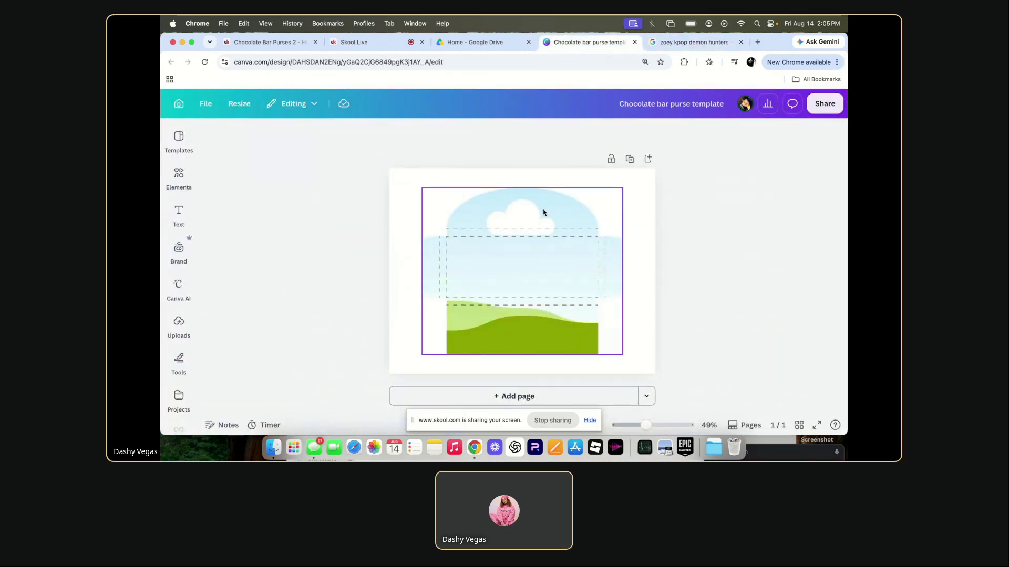
{"action": "left_click", "coordinate": [666, 44]}
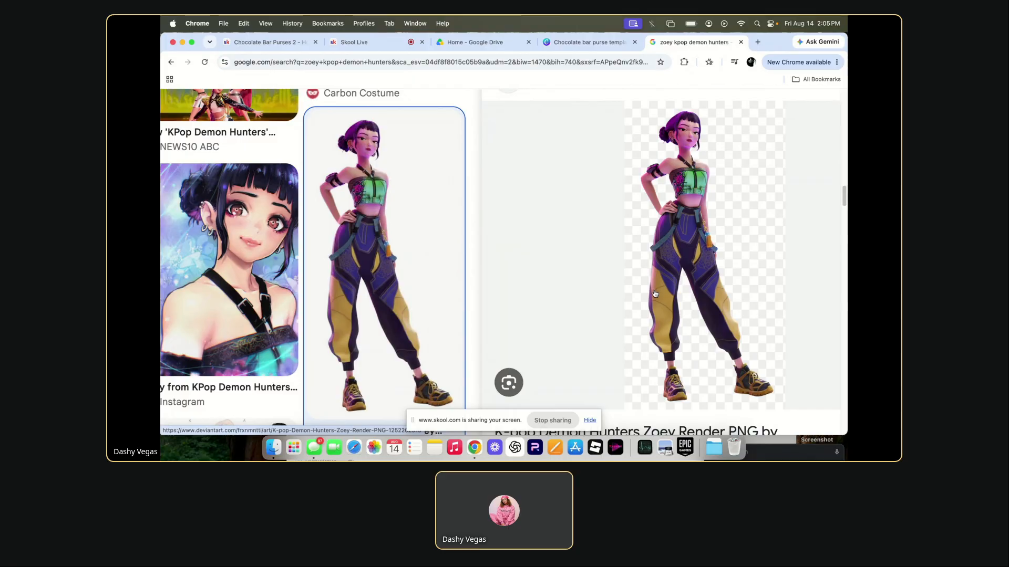
Switch to the chocolate bar purse template in Canva and search the elements for "blue and yellow".
{"action": "left_click", "coordinate": [586, 43]}
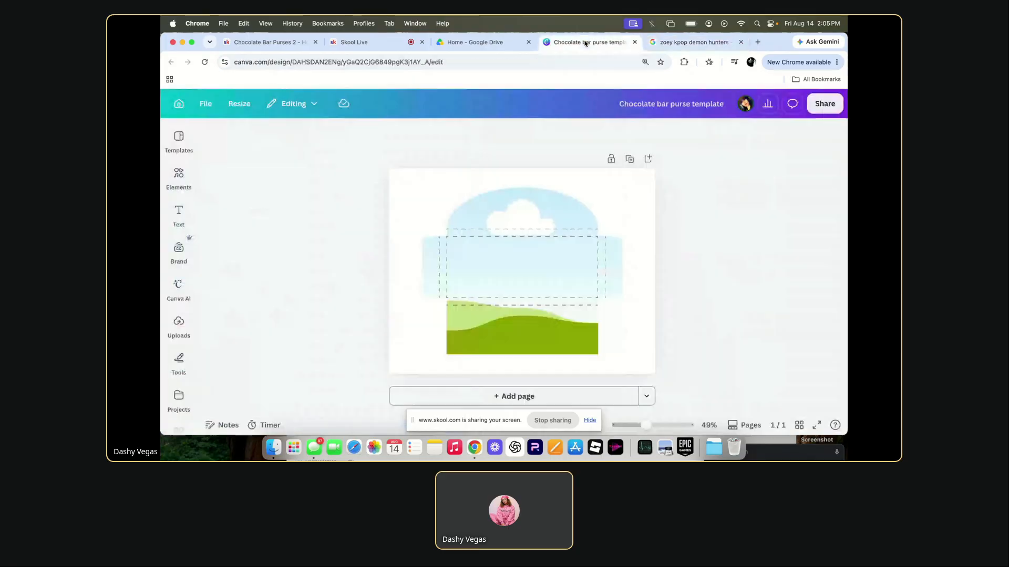
{"action": "left_click", "coordinate": [179, 175]}
{"action": "left_click", "coordinate": [256, 134]}
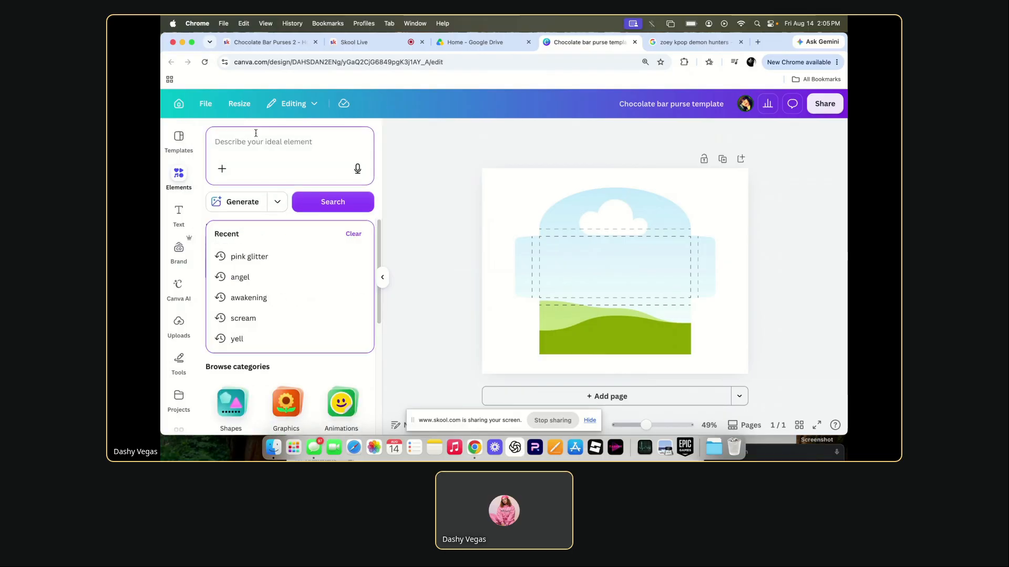
{"action": "type", "text": "blue"}
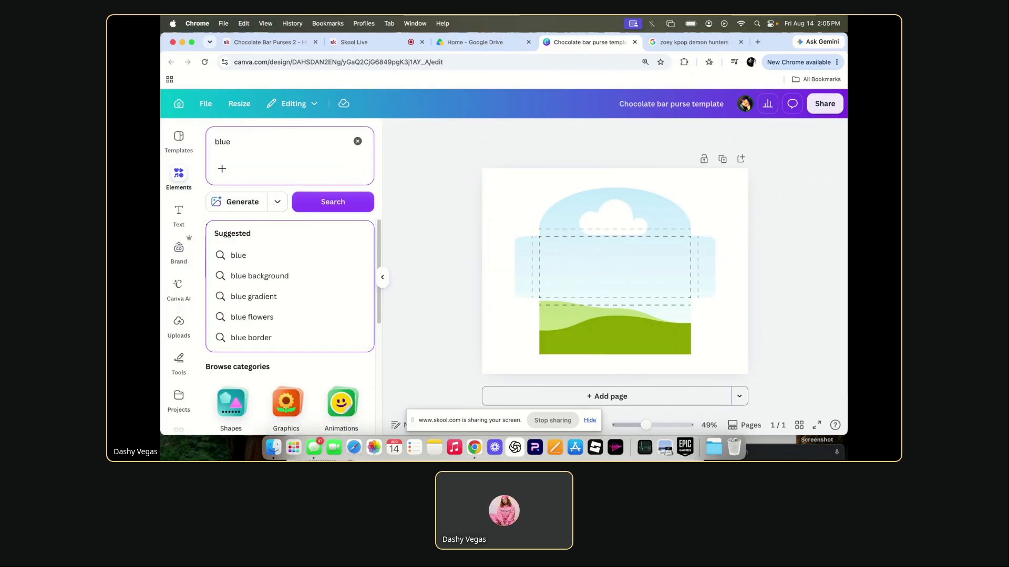
{"action": "type", "text": " and yel"}
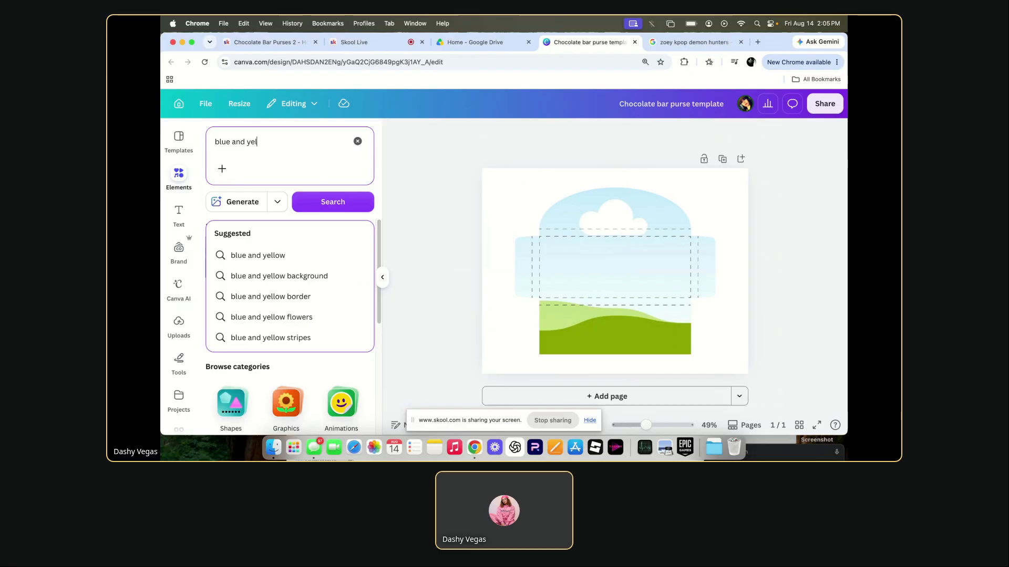
{"action": "type", "text": "low"}
{"action": "key", "text": "Return"}
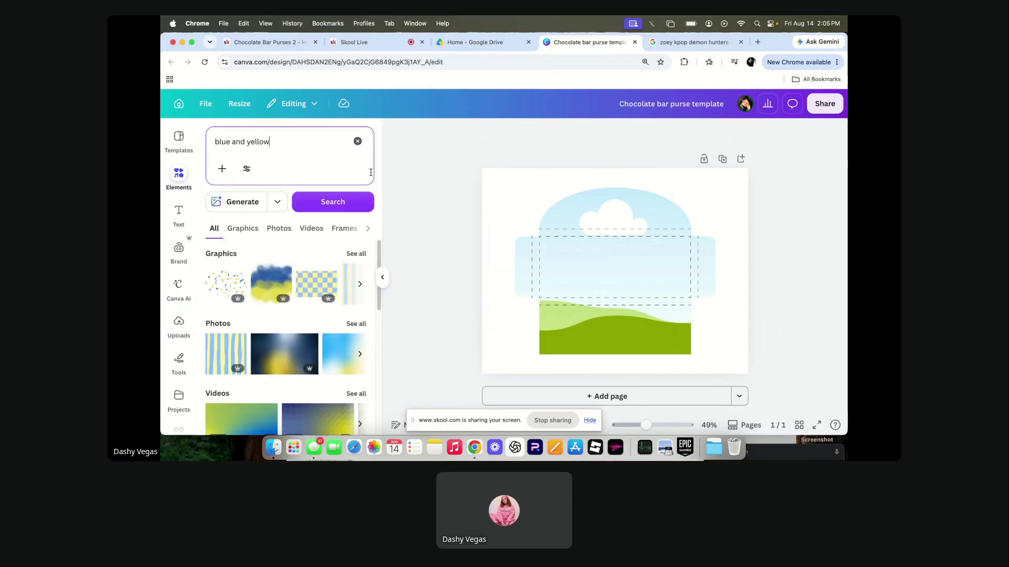
Fill the purse template frame with the dark blue and yellow wave background from the photo results, using Zoey's outfit as the color reference.
{"action": "scroll", "coordinate": [331, 365], "scroll_direction": "right", "scroll_amount": 5}
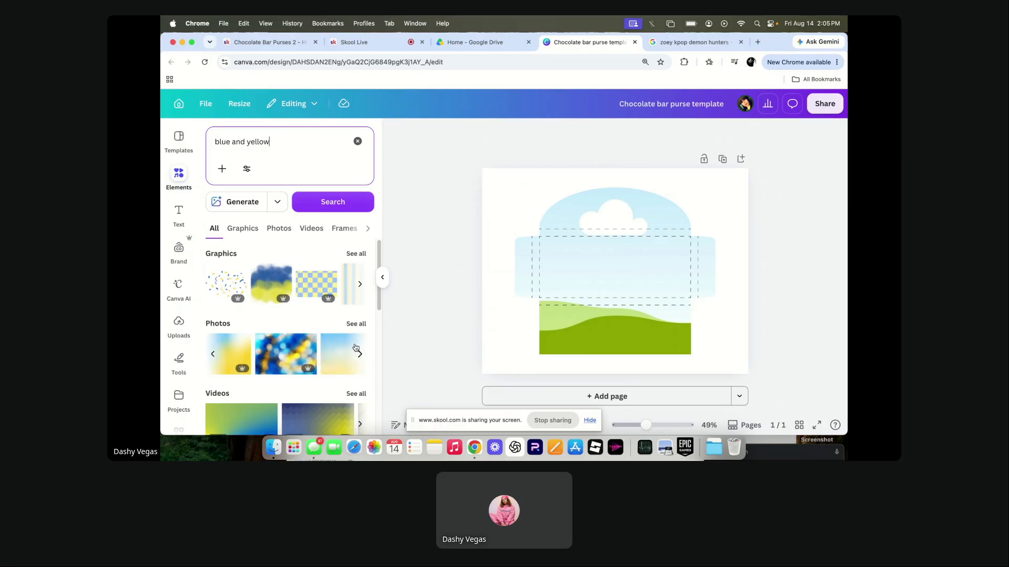
{"action": "left_click", "coordinate": [356, 324]}
{"action": "scroll", "coordinate": [342, 353], "scroll_direction": "down", "scroll_amount": 5}
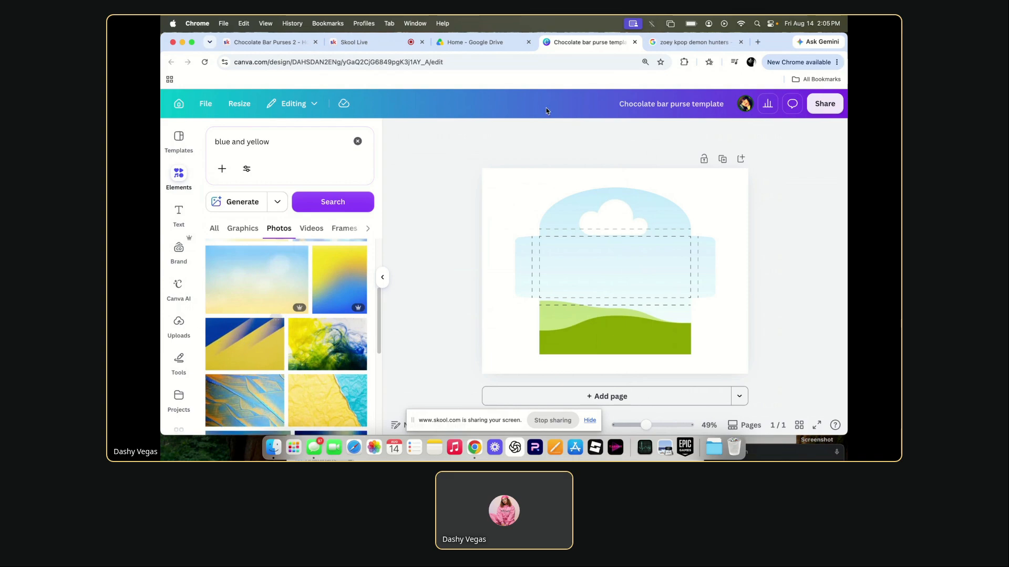
{"action": "left_click", "coordinate": [672, 42]}
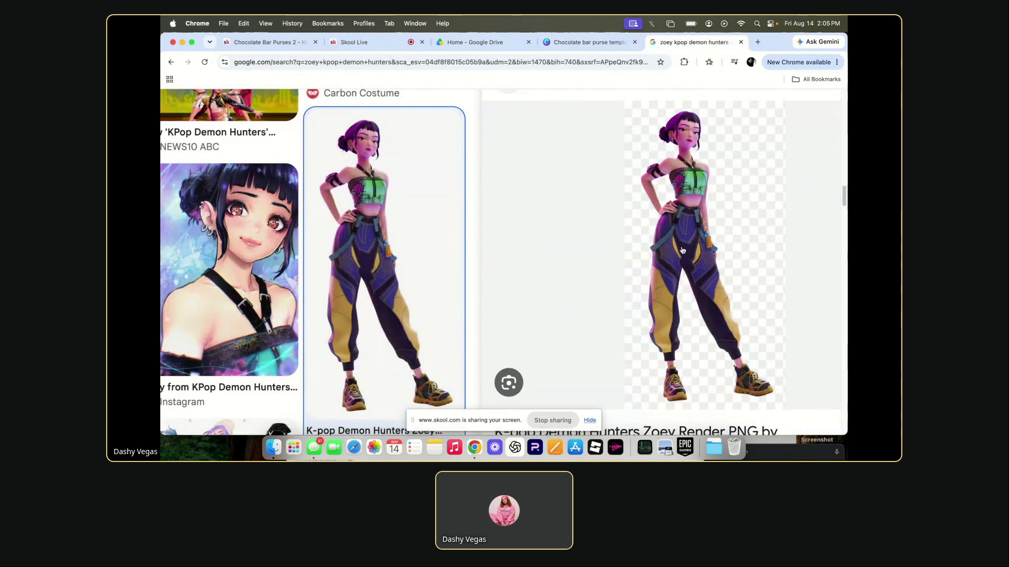
{"action": "left_click", "coordinate": [589, 46]}
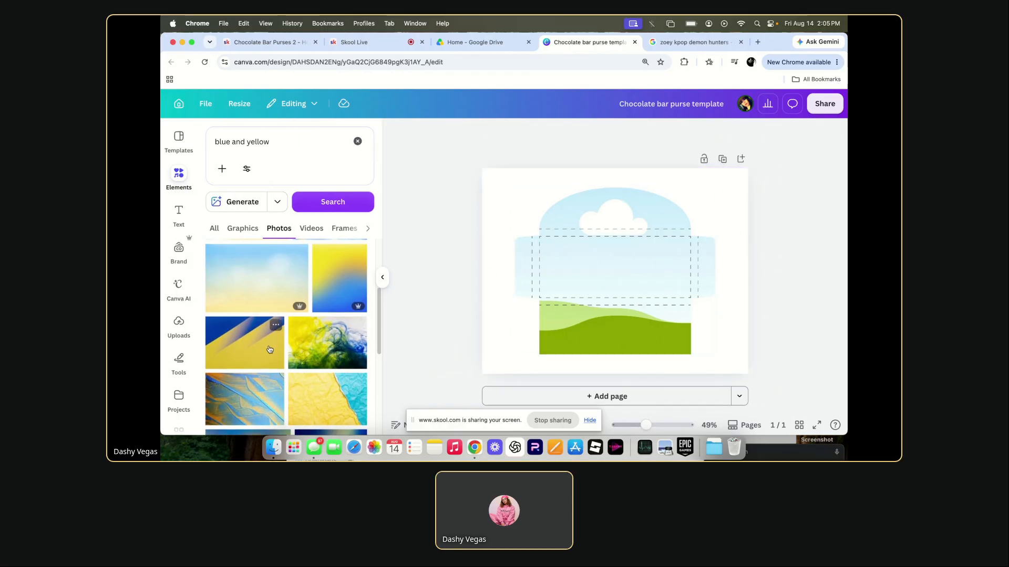
{"action": "scroll", "coordinate": [269, 349], "scroll_direction": "down", "scroll_amount": 5}
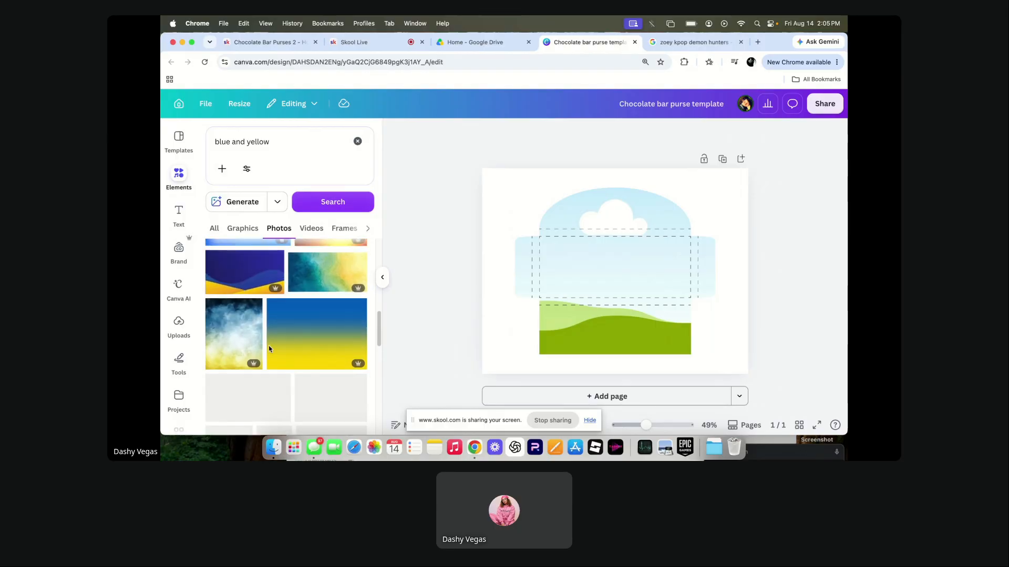
{"action": "left_click_drag", "start_coordinate": [243, 278], "coordinate": [536, 256]}
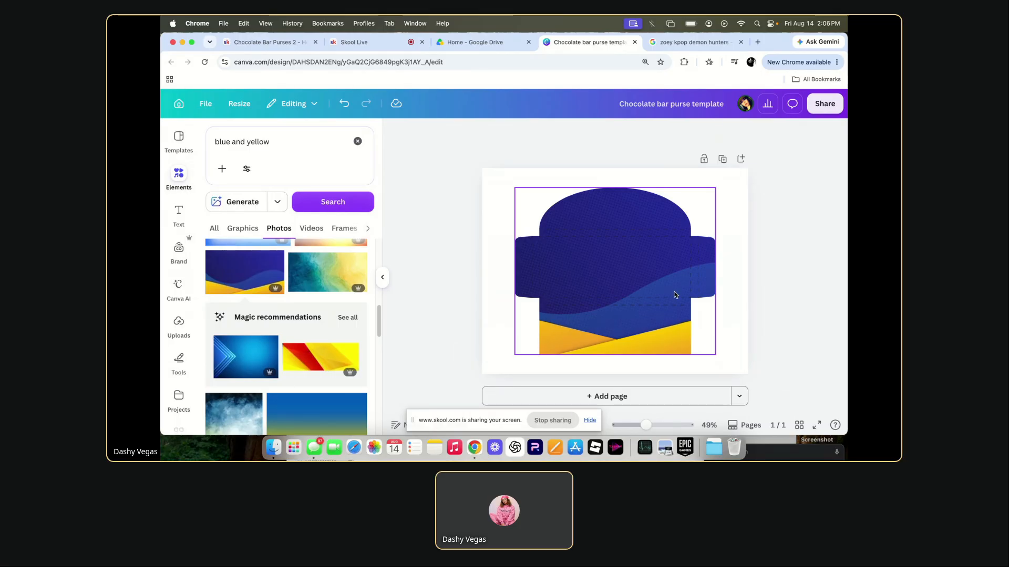
Compare the blue and yellow purse design in Canva with the colors and details of Zoey's outfit in the Google image.
{"action": "left_click", "coordinate": [698, 42]}
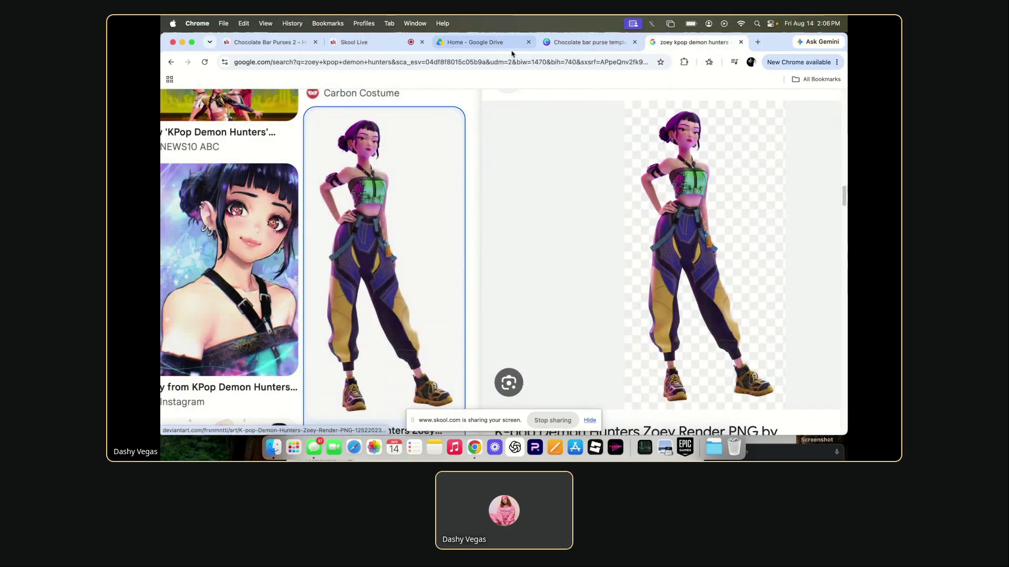
{"action": "left_click", "coordinate": [588, 47]}
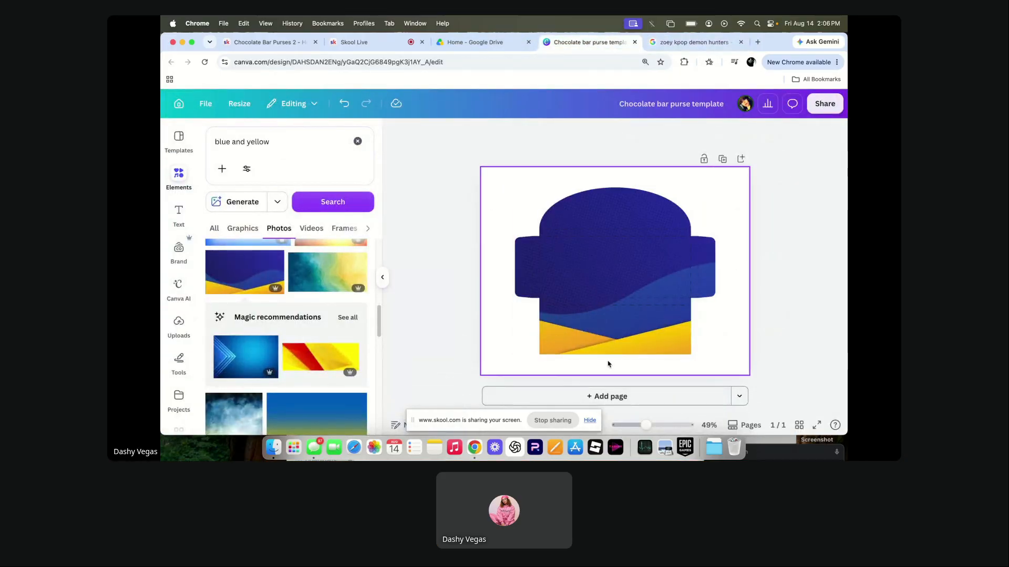
{"action": "left_click", "coordinate": [686, 44]}
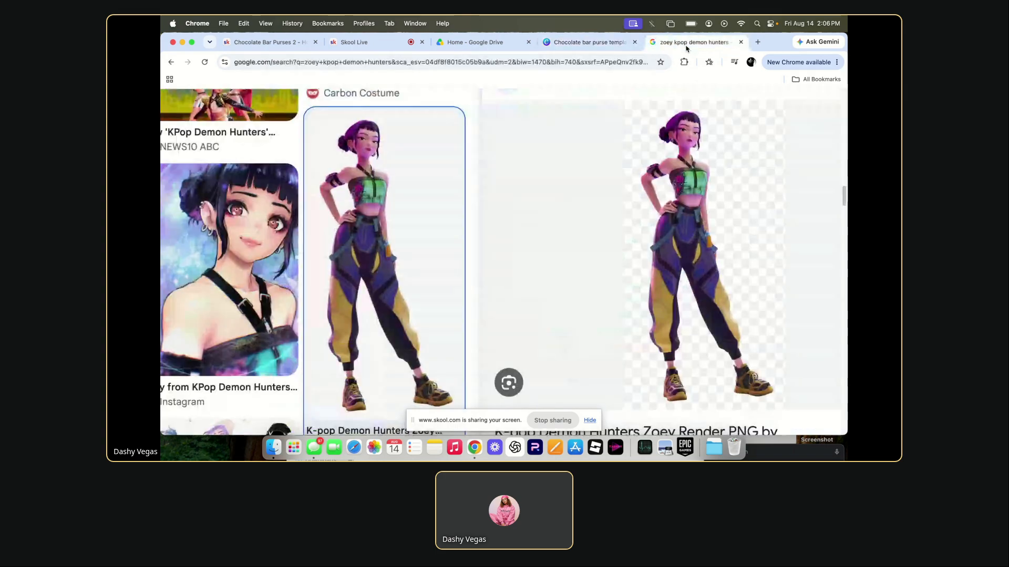
{"action": "left_click", "coordinate": [581, 42]}
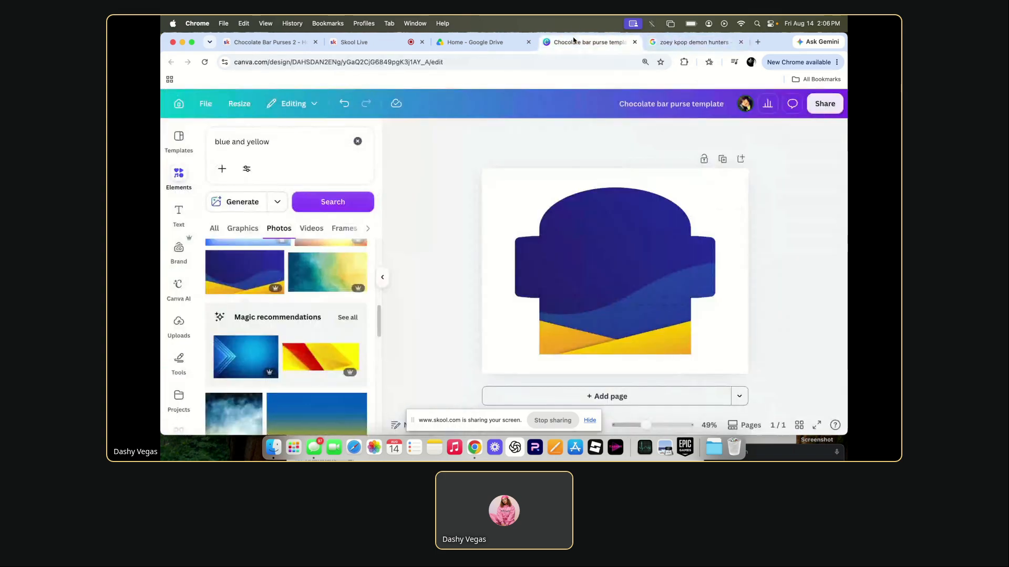
{"action": "left_click", "coordinate": [666, 42]}
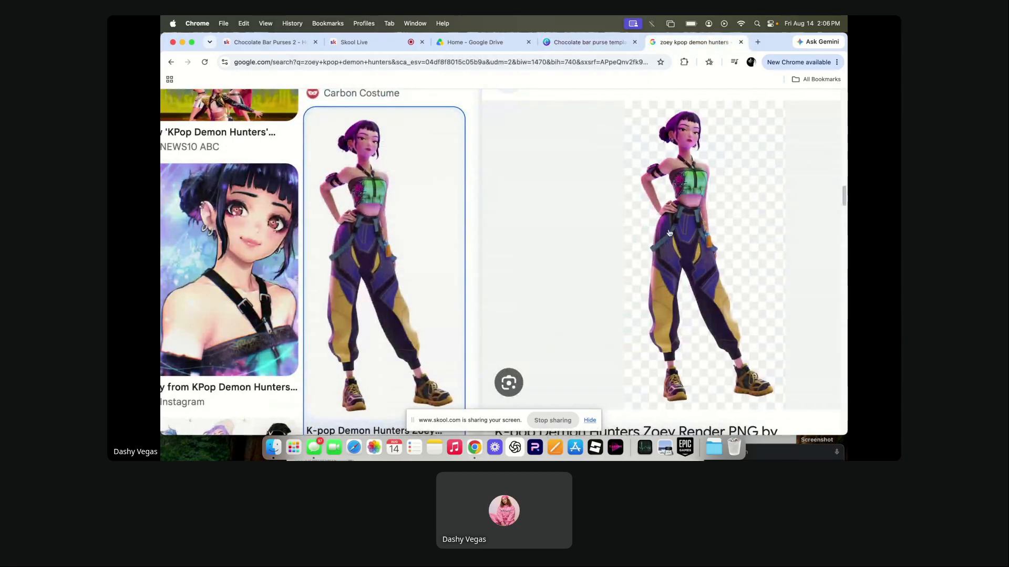
{"action": "left_click", "coordinate": [612, 43]}
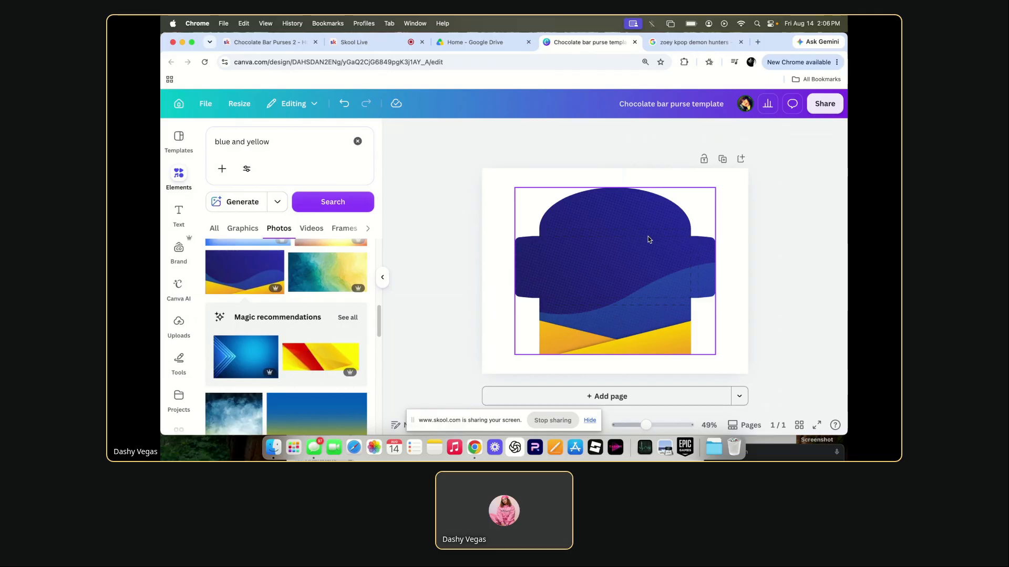
{"action": "left_click", "coordinate": [511, 242]}
{"action": "left_click", "coordinate": [693, 42]}
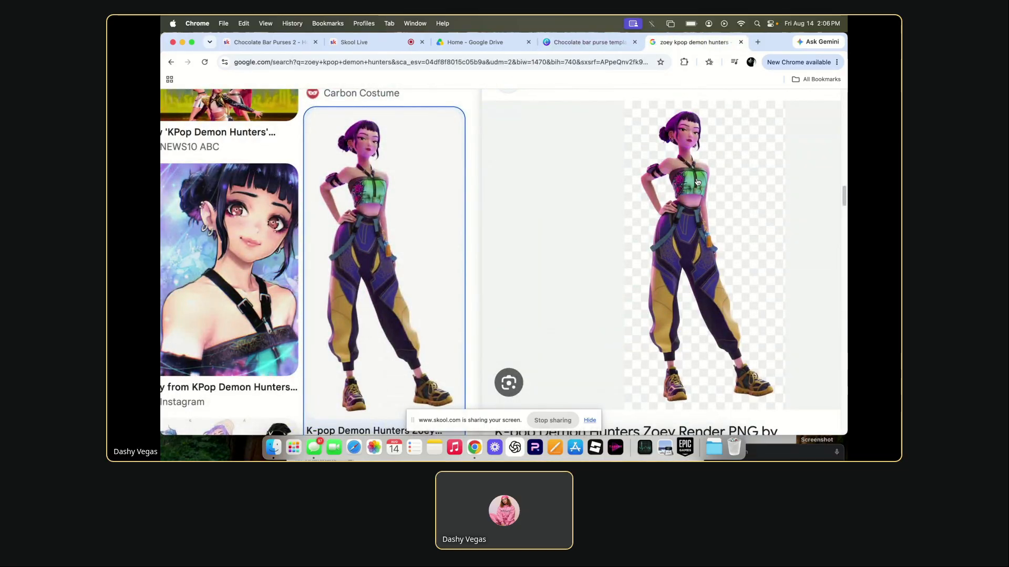
Return to the chocolate bar purse template in Canva and search the photo elements for "emerald green".
{"action": "left_click", "coordinate": [573, 42]}
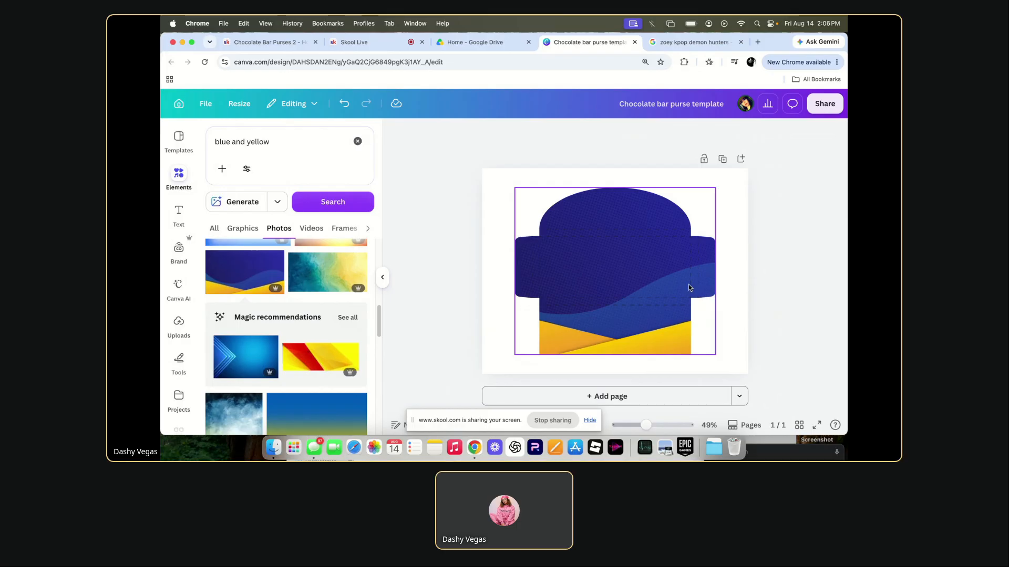
{"action": "scroll", "coordinate": [369, 363], "scroll_direction": "down", "scroll_amount": 6}
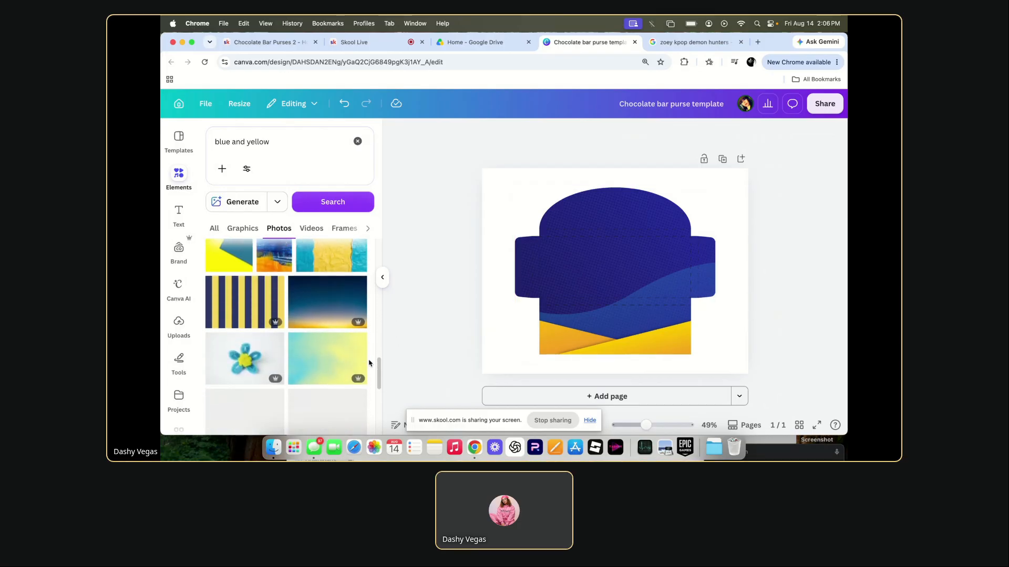
{"action": "scroll", "coordinate": [369, 363], "scroll_direction": "down", "scroll_amount": 4}
{"action": "scroll", "coordinate": [369, 364], "scroll_direction": "up", "scroll_amount": 20}
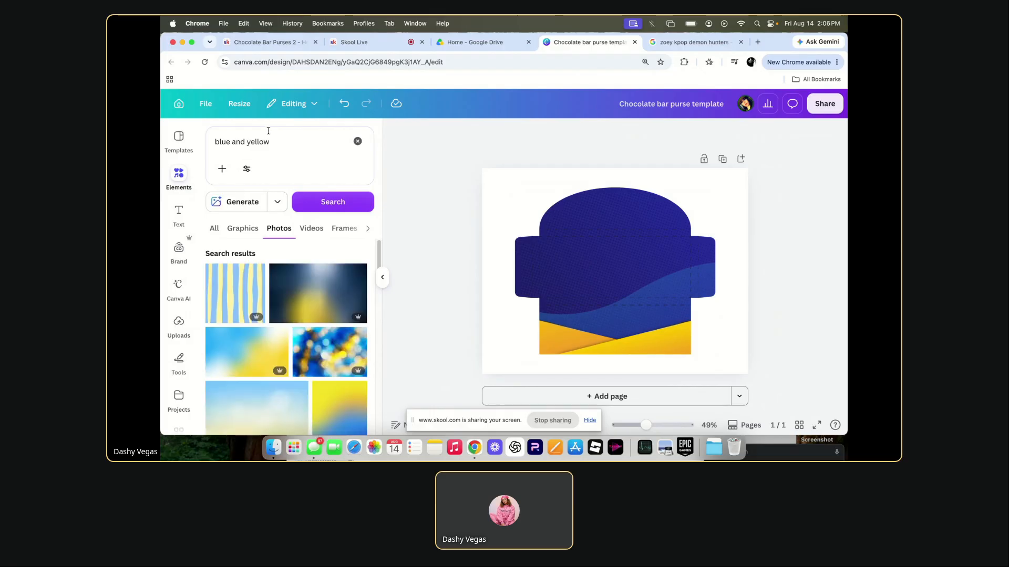
{"action": "left_click", "coordinate": [297, 145]}
{"action": "type", "text": "em"}
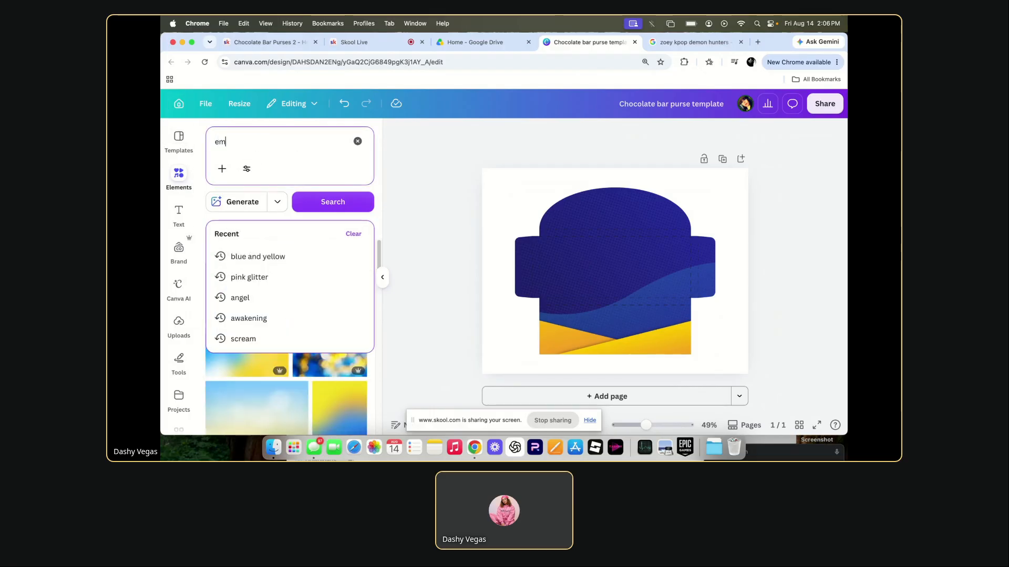
{"action": "type", "text": "erald"}
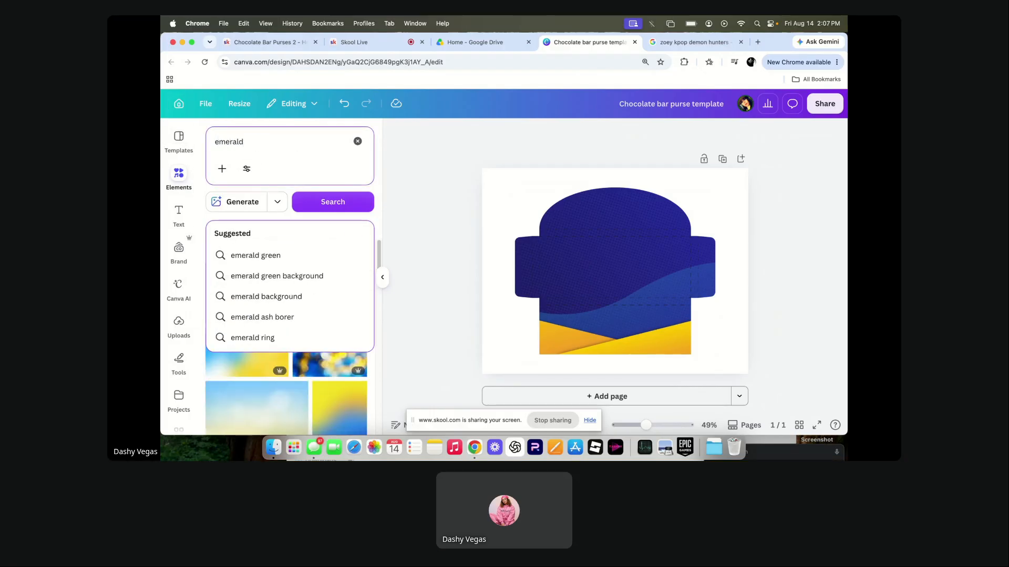
{"action": "type", "text": " green"}
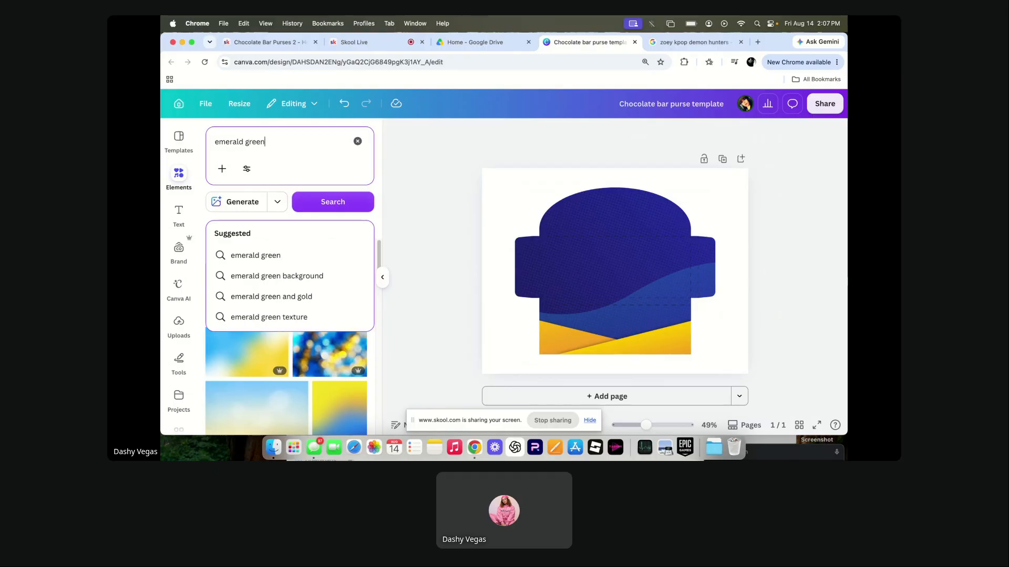
{"action": "key", "text": "Return"}
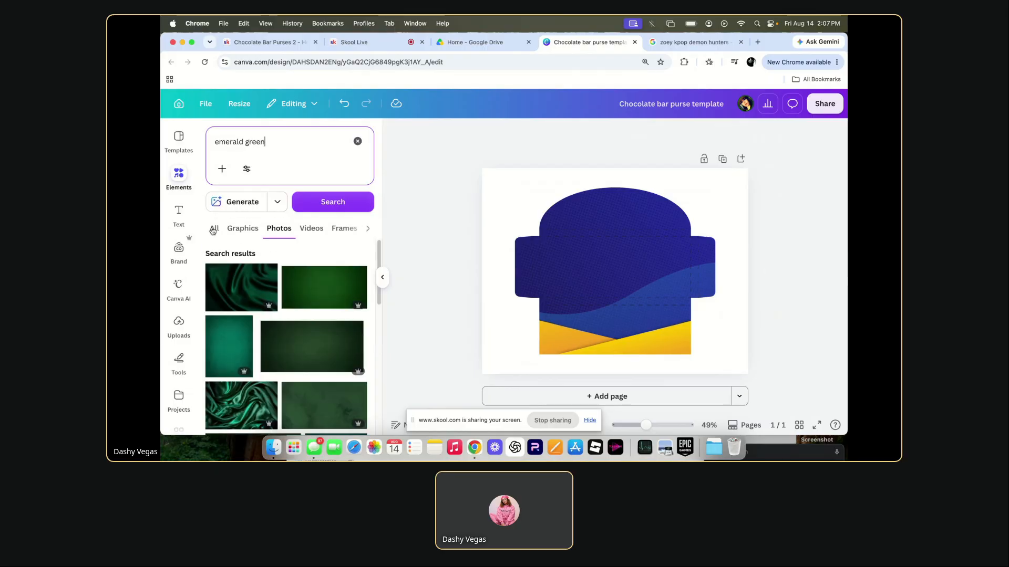
Look through the emerald green photo results for a shade matching the top in Zoey's Google image.
{"action": "left_click", "coordinate": [694, 42]}
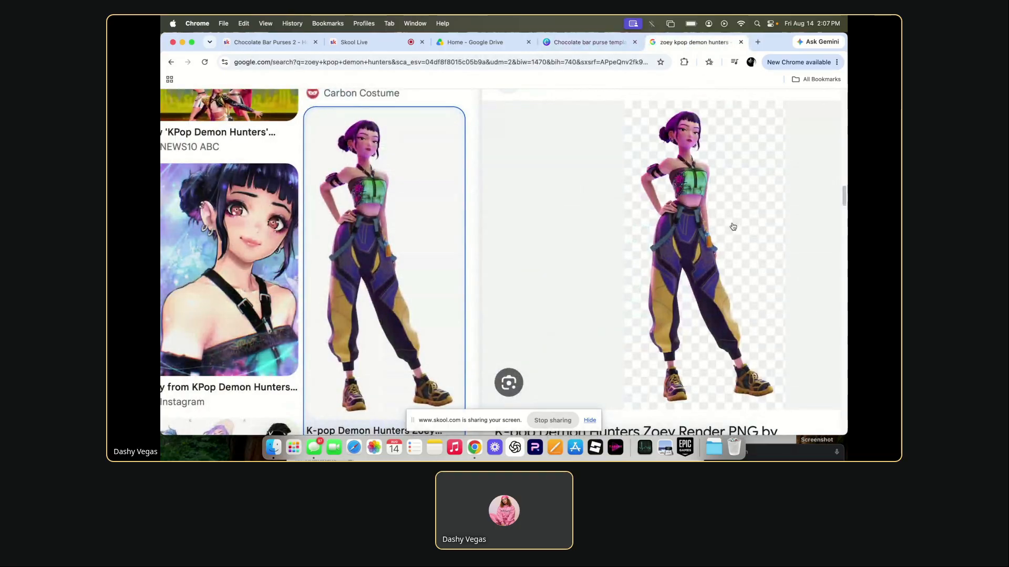
{"action": "left_click", "coordinate": [576, 43]}
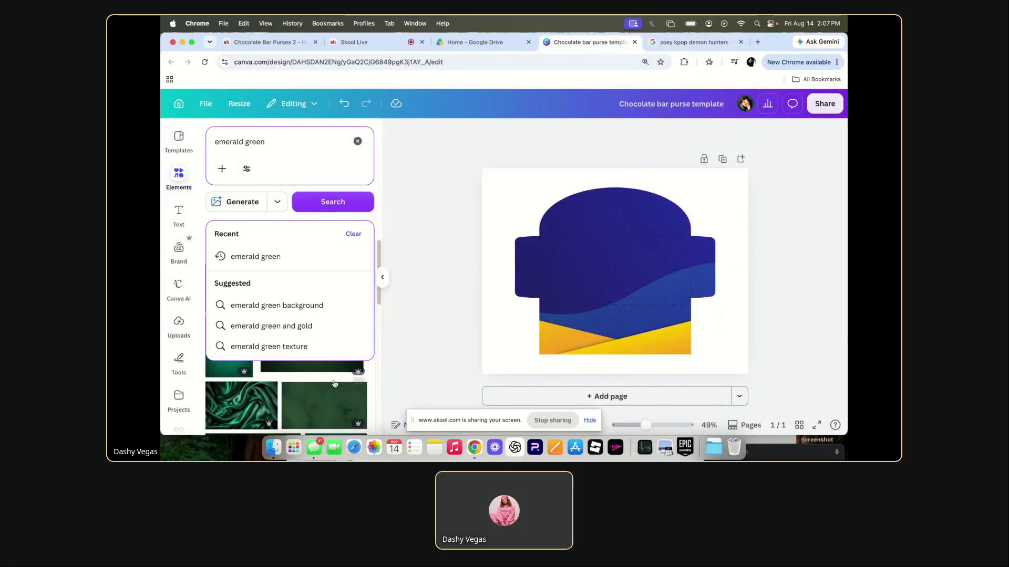
{"action": "left_click", "coordinate": [401, 345]}
{"action": "scroll", "coordinate": [335, 377], "scroll_direction": "down", "scroll_amount": 10}
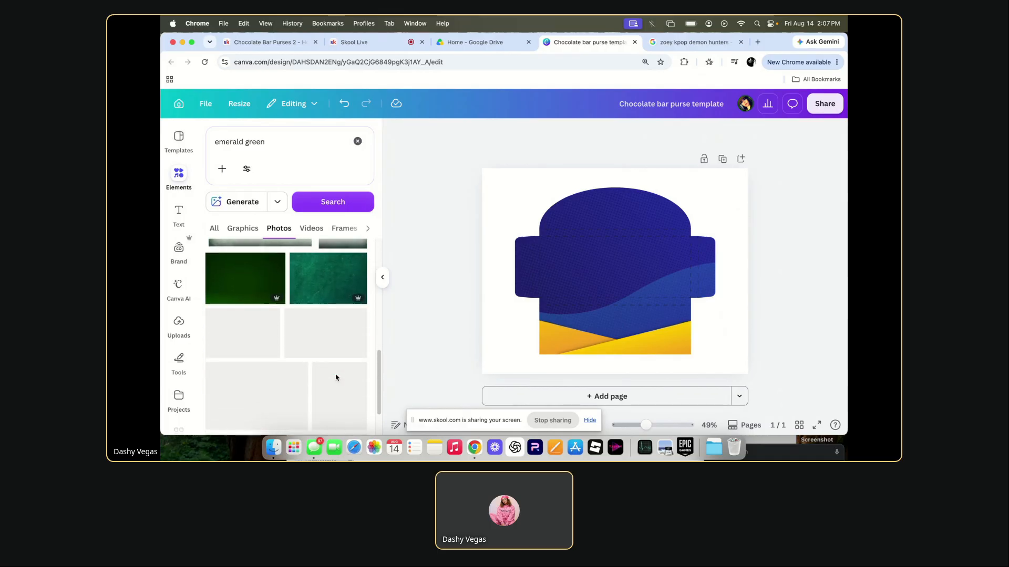
{"action": "scroll", "coordinate": [335, 377], "scroll_direction": "down", "scroll_amount": 5}
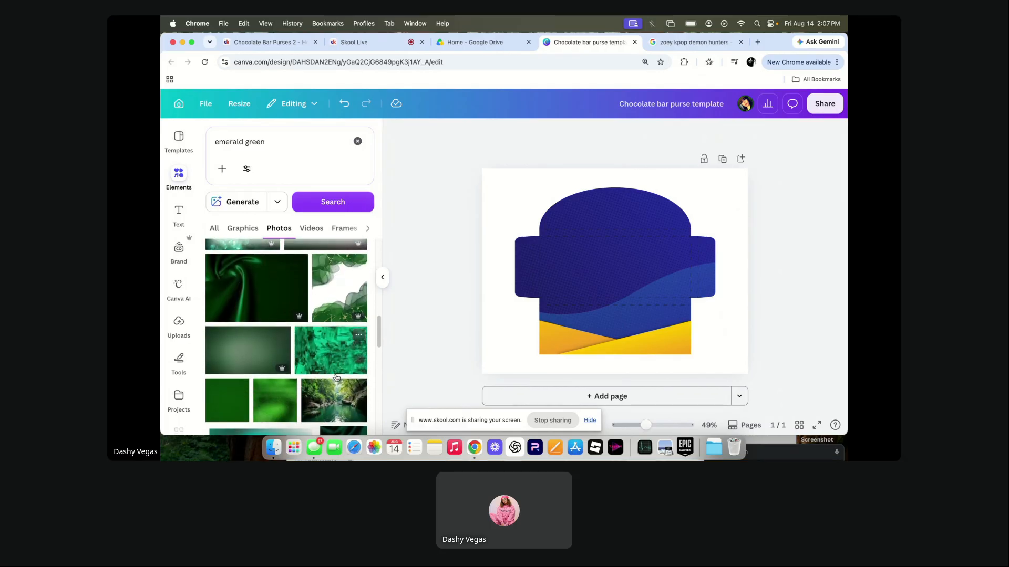
{"action": "scroll", "coordinate": [336, 377], "scroll_direction": "down", "scroll_amount": 5}
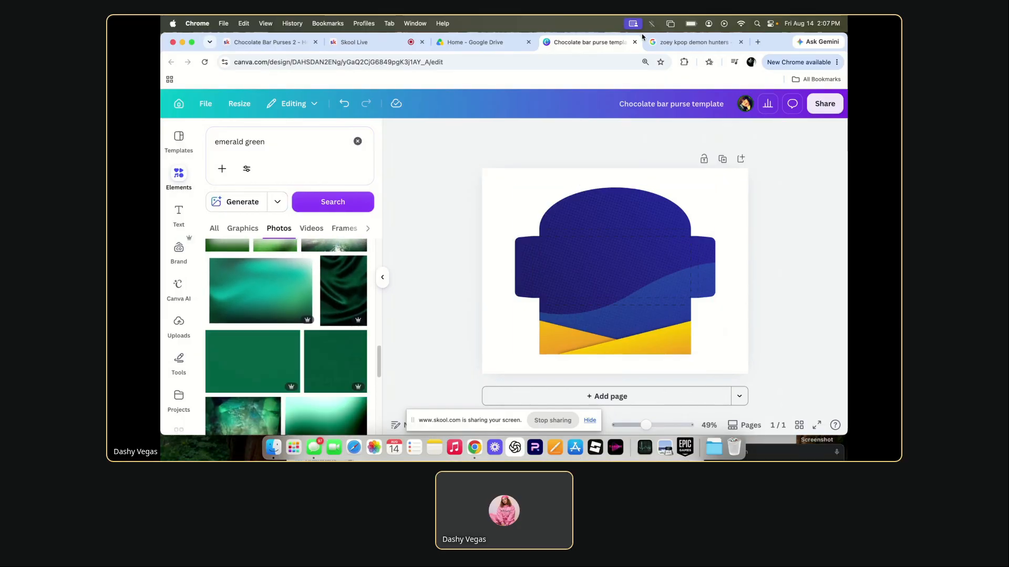
{"action": "key", "text": "ctrl+Tab"}
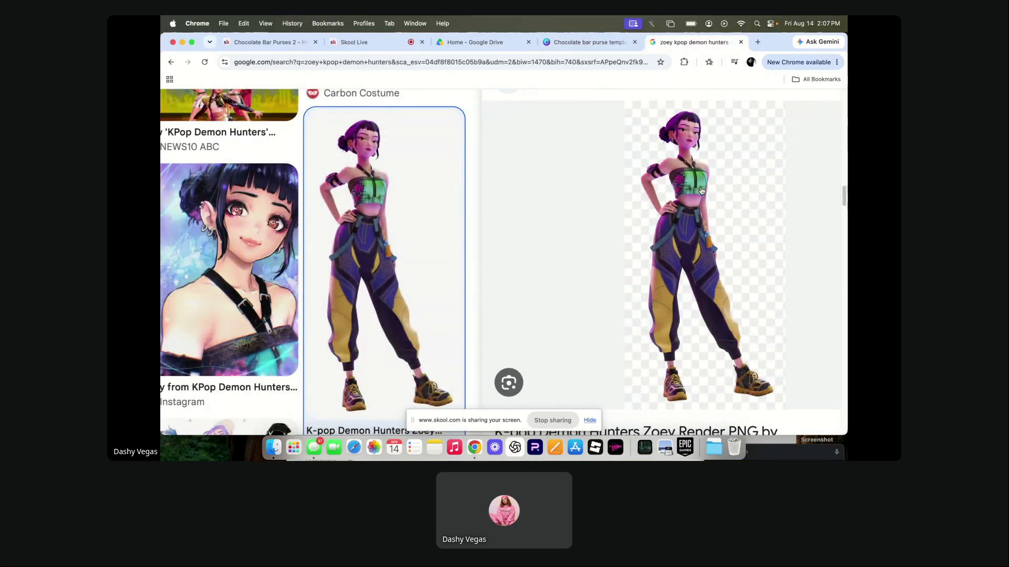
{"action": "left_click", "coordinate": [585, 42]}
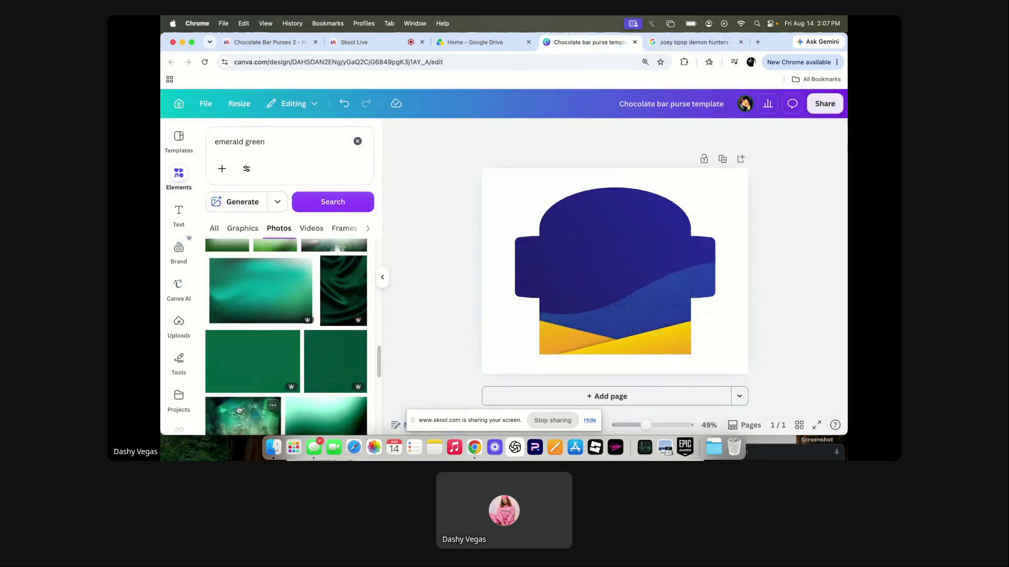
{"action": "scroll", "coordinate": [280, 297], "scroll_direction": "down", "scroll_amount": 5}
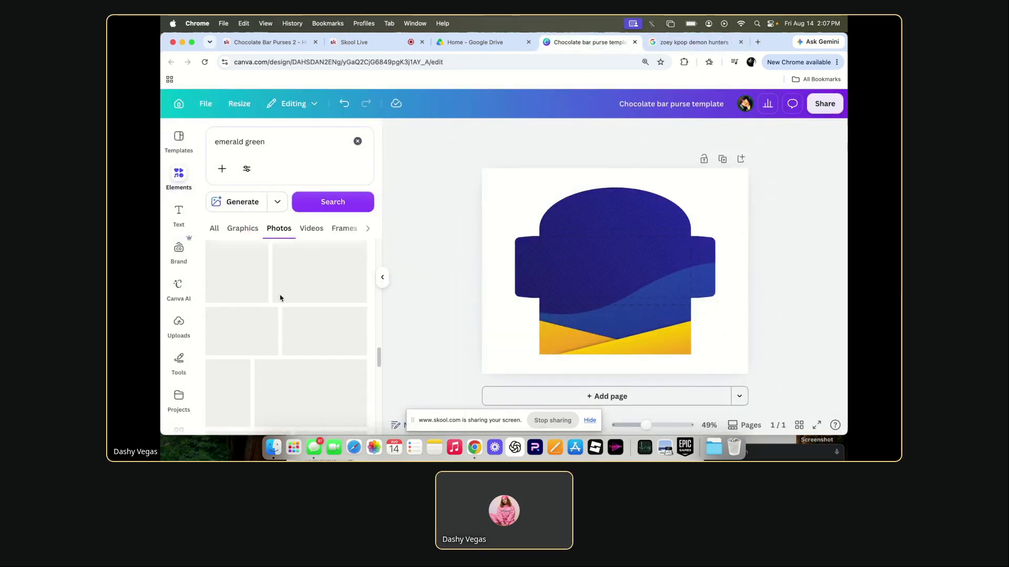
{"action": "scroll", "coordinate": [280, 298], "scroll_direction": "down", "scroll_amount": 5}
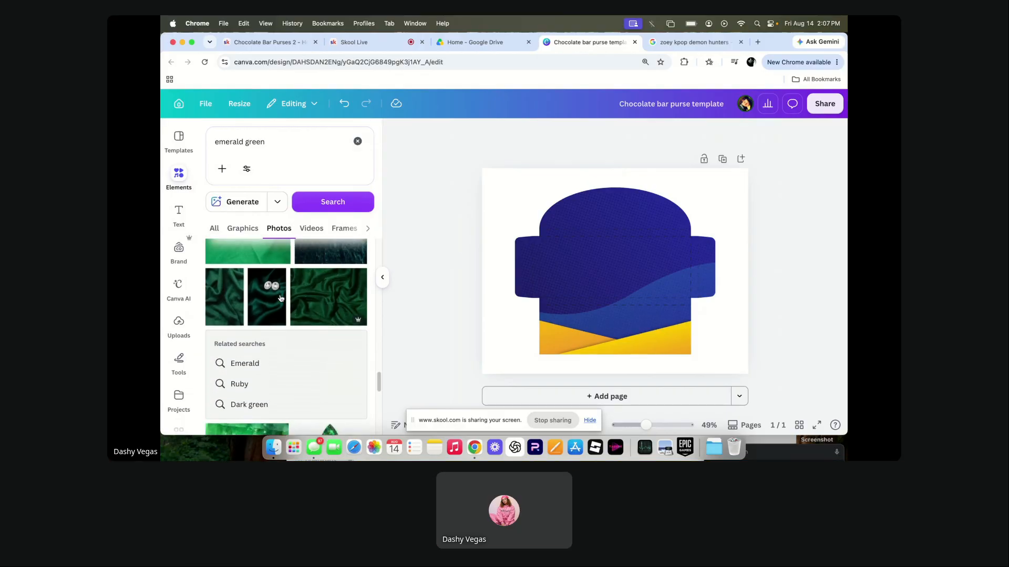
{"action": "scroll", "coordinate": [280, 298], "scroll_direction": "down", "scroll_amount": 5}
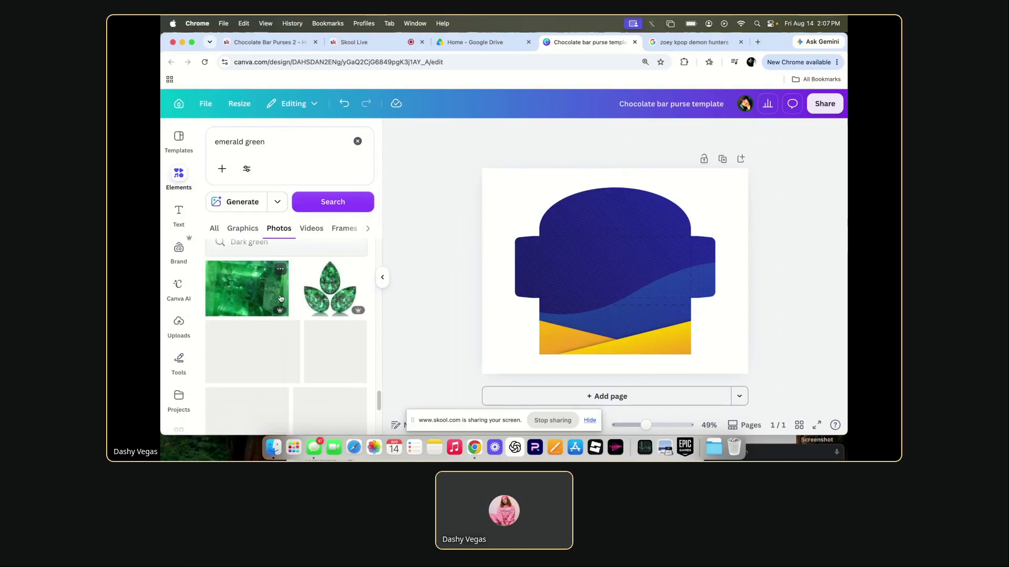
{"action": "scroll", "coordinate": [280, 298], "scroll_direction": "down", "scroll_amount": 5}
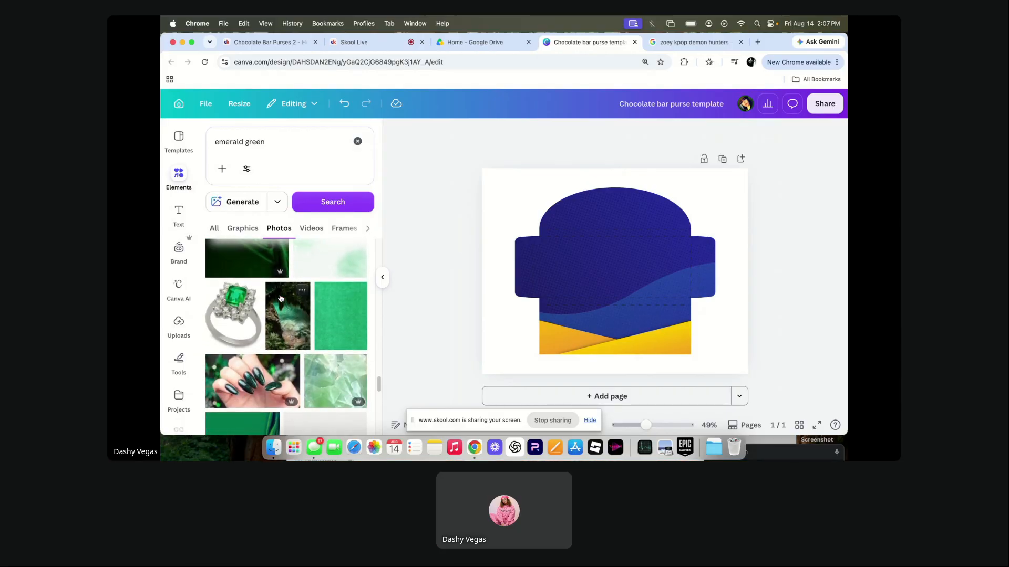
Check Zoey's top once more, then add the bright green woven fabric photo and fill the purse template frame with it.
{"action": "left_click", "coordinate": [685, 43]}
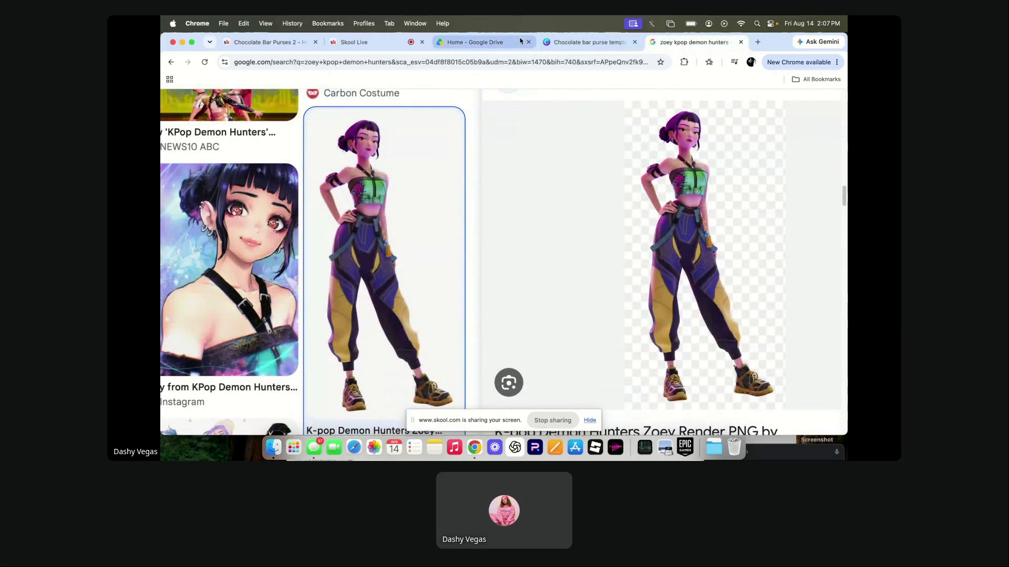
{"action": "left_click", "coordinate": [586, 42]}
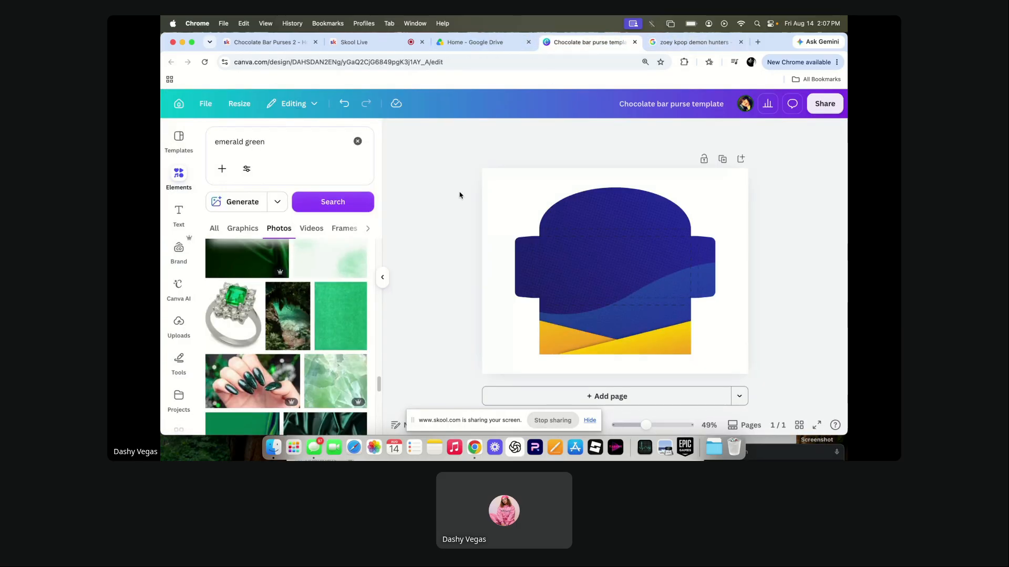
{"action": "scroll", "coordinate": [359, 345], "scroll_direction": "down", "scroll_amount": 5}
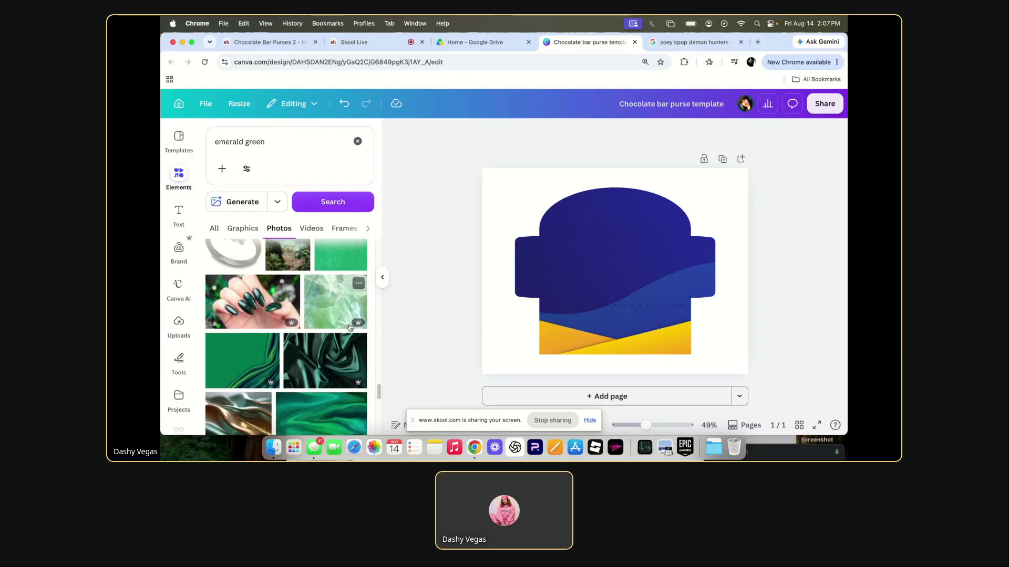
{"action": "scroll", "coordinate": [350, 328], "scroll_direction": "up", "scroll_amount": 3}
{"action": "left_click", "coordinate": [349, 270]}
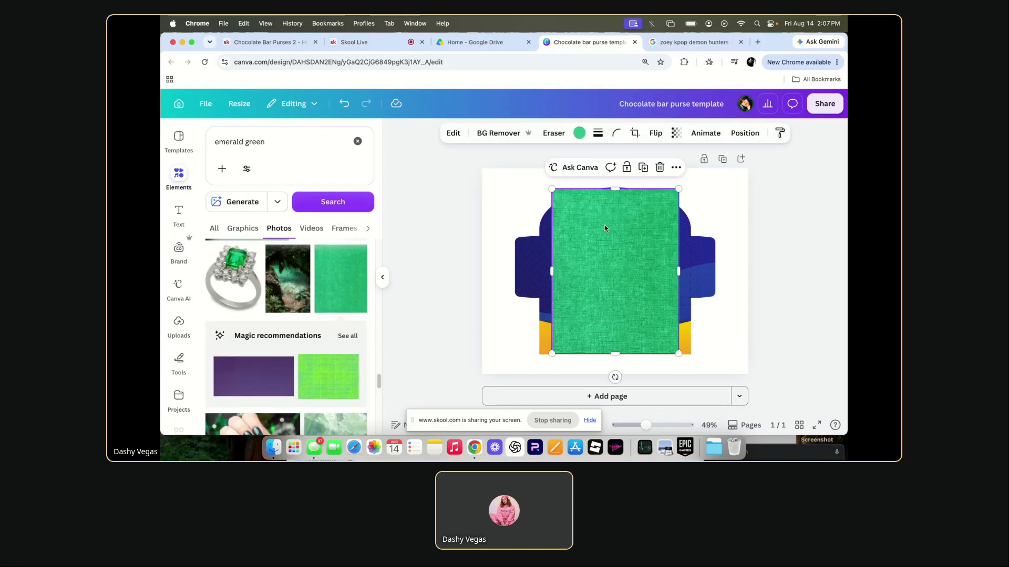
{"action": "left_click_drag", "start_coordinate": [551, 188], "coordinate": [644, 279]}
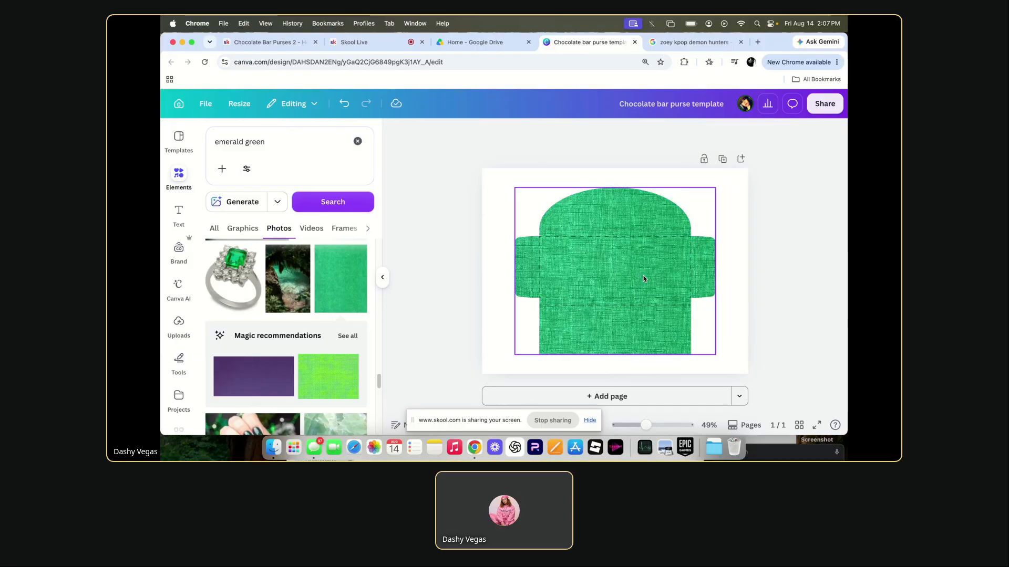
Compare the green purse in Canva with Zoey's outfit in the Google image, and undo the green fill of the frame.
{"action": "left_click", "coordinate": [678, 50]}
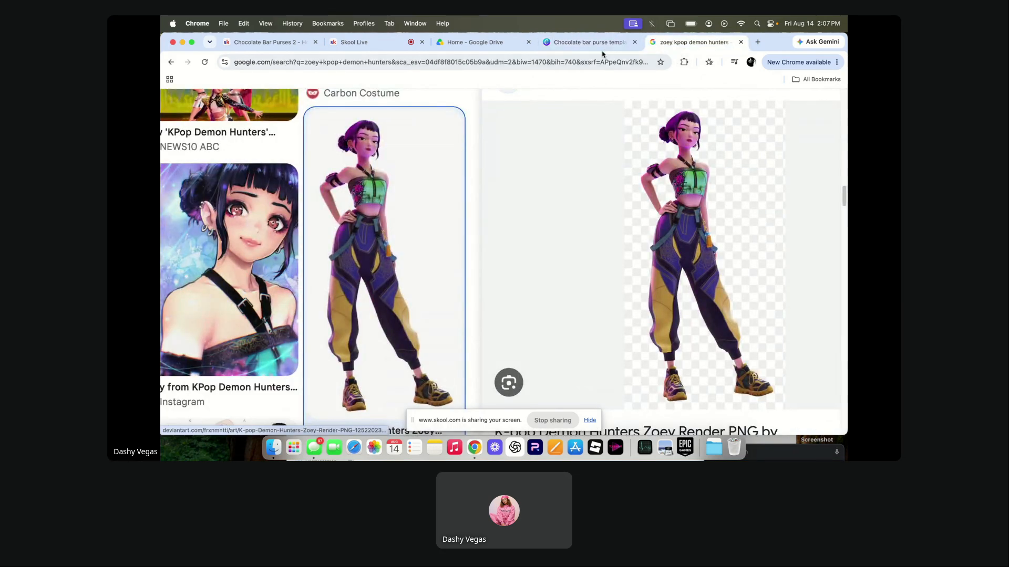
{"action": "left_click", "coordinate": [589, 42]}
{"action": "left_click", "coordinate": [678, 42]}
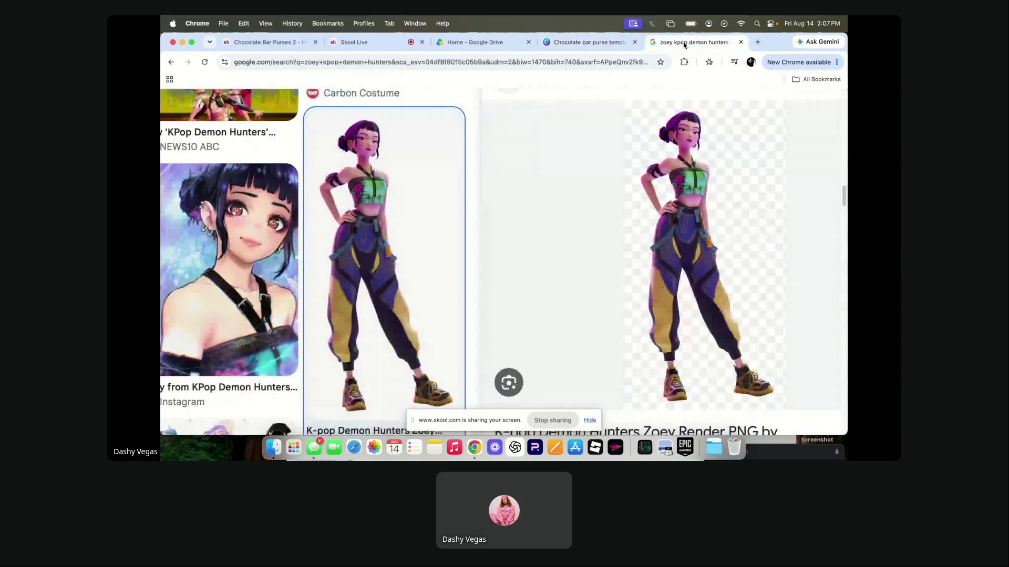
{"action": "left_click", "coordinate": [598, 49]}
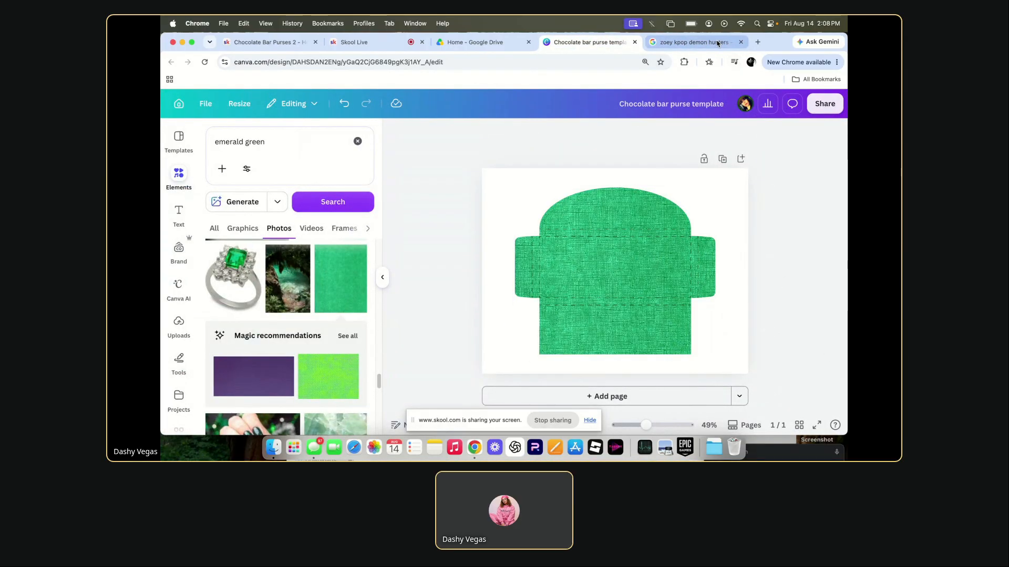
{"action": "left_click", "coordinate": [693, 42]}
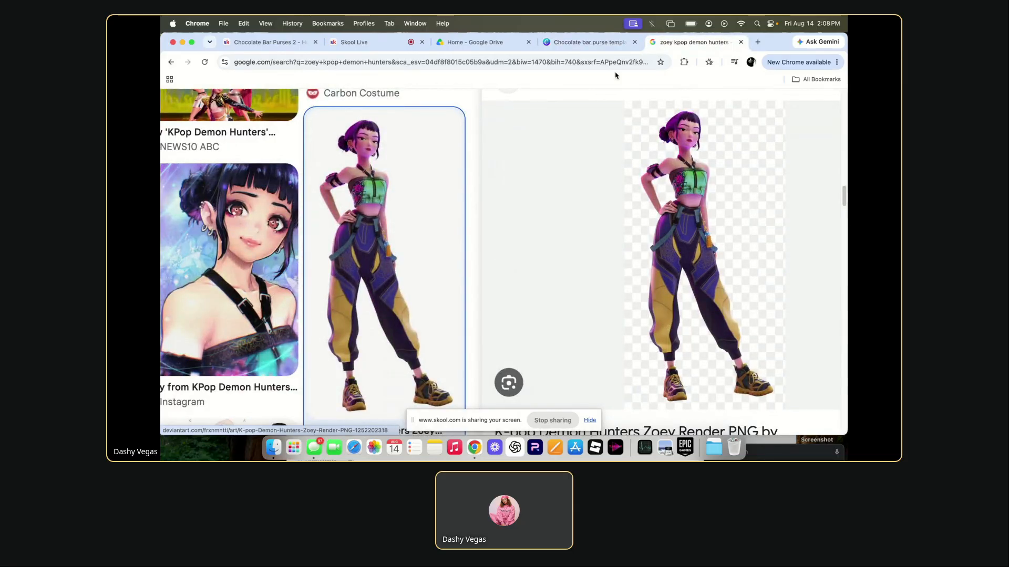
{"action": "key", "text": "ctrl+shift+Tab"}
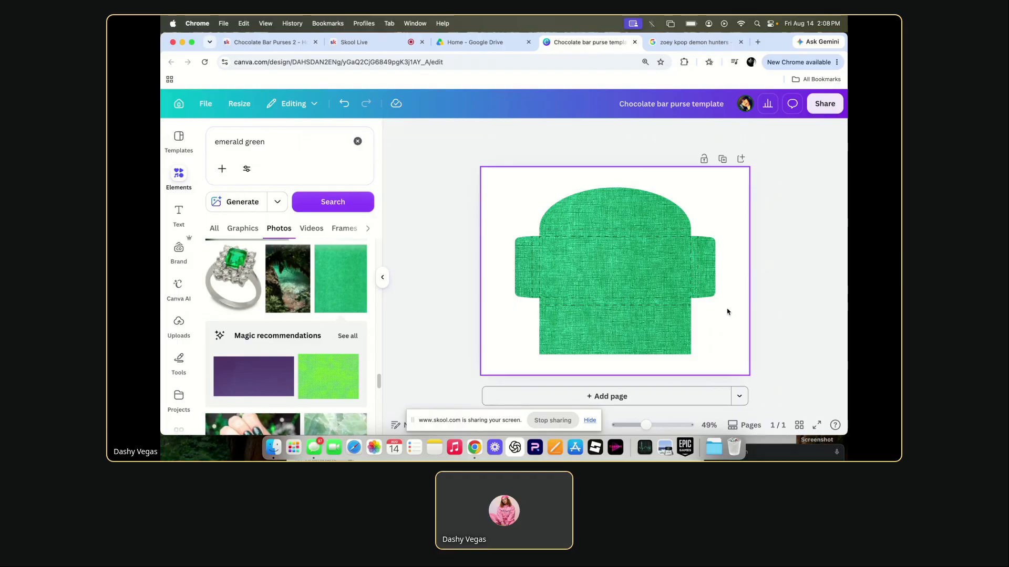
{"action": "key", "text": "super+z"}
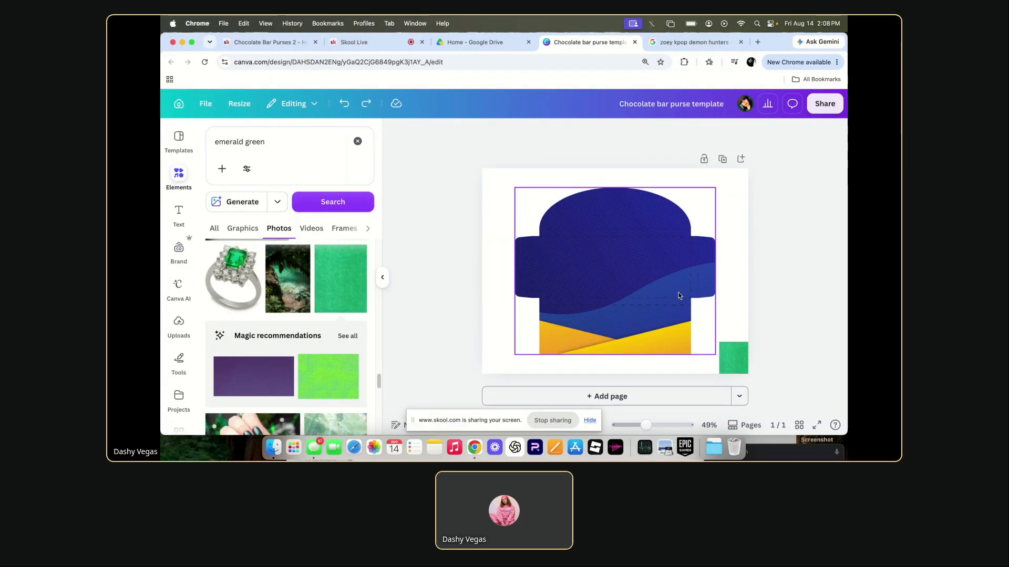
Check Zoey's outfit again and fully lock the purse template frame in Canva with its blue and yellow fill.
{"action": "left_click", "coordinate": [710, 43]}
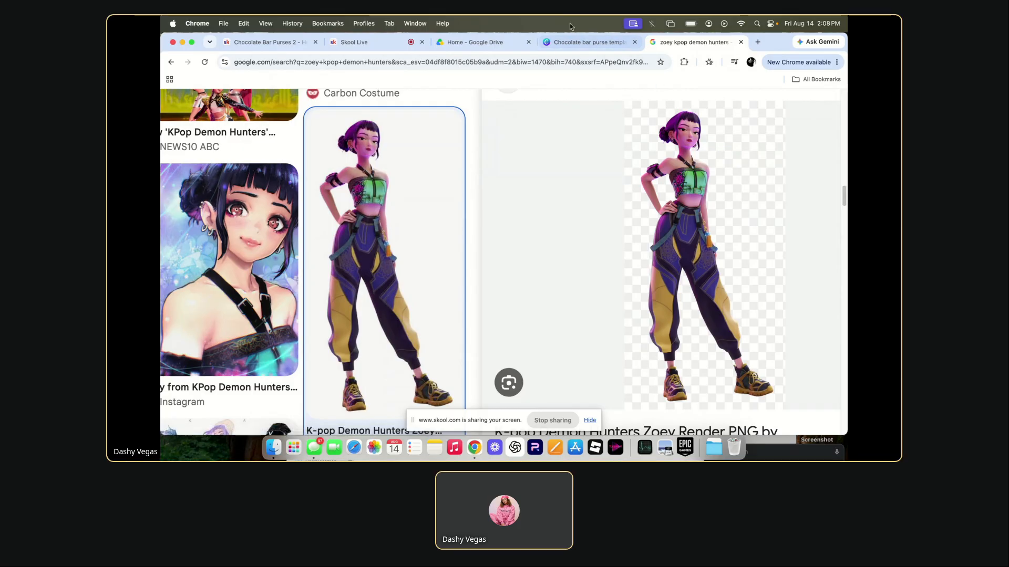
{"action": "left_click", "coordinate": [586, 44]}
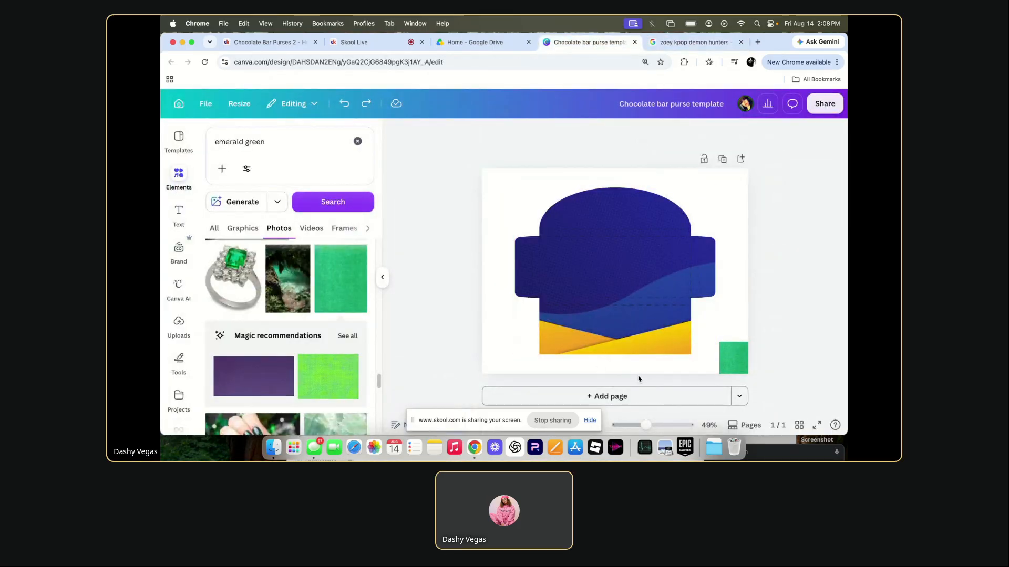
{"action": "left_click", "coordinate": [646, 251]}
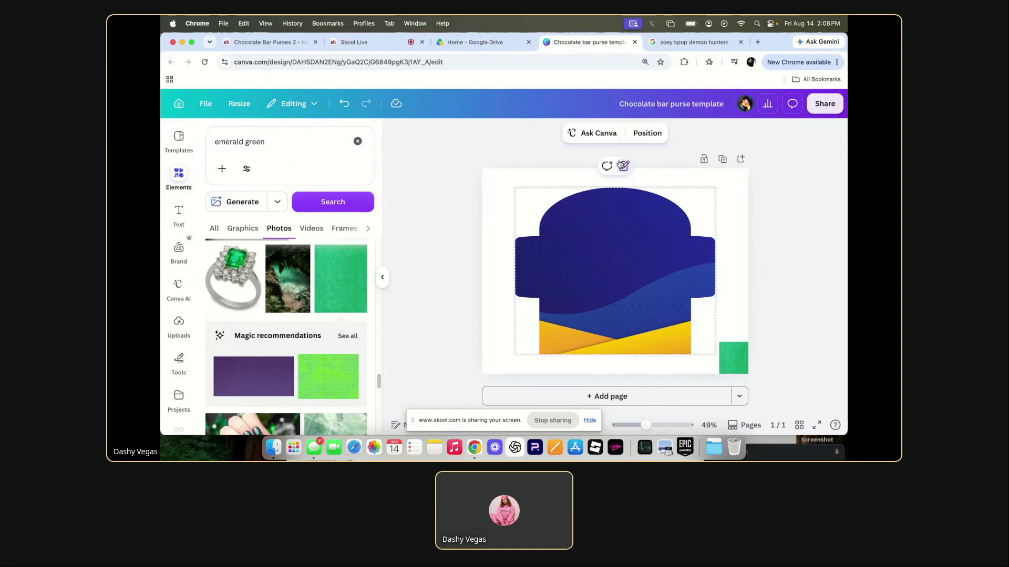
{"action": "left_click", "coordinate": [623, 166]}
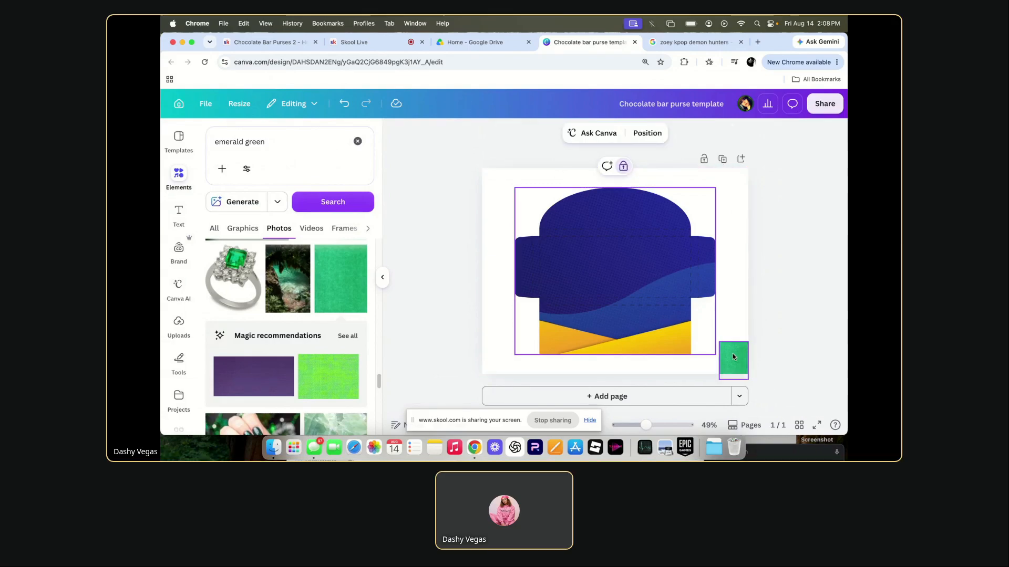
Move the small green fabric photo to the page's upper-left corner, outside the purse shape.
{"action": "left_click_drag", "start_coordinate": [733, 357], "coordinate": [499, 188]}
{"action": "scroll", "coordinate": [600, 230], "scroll_direction": "up", "scroll_amount": 5}
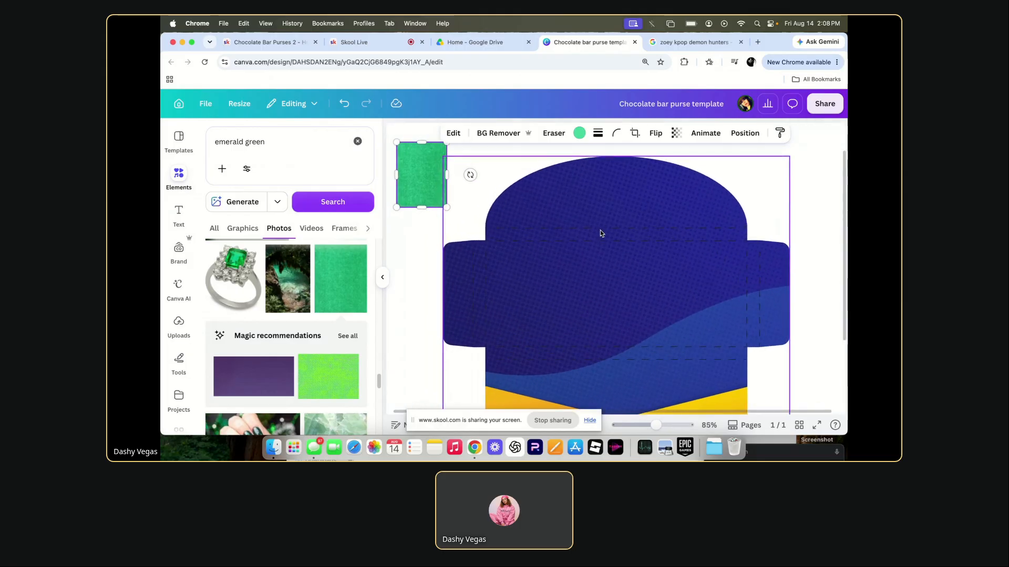
{"action": "scroll", "coordinate": [600, 233], "scroll_direction": "down", "scroll_amount": 2}
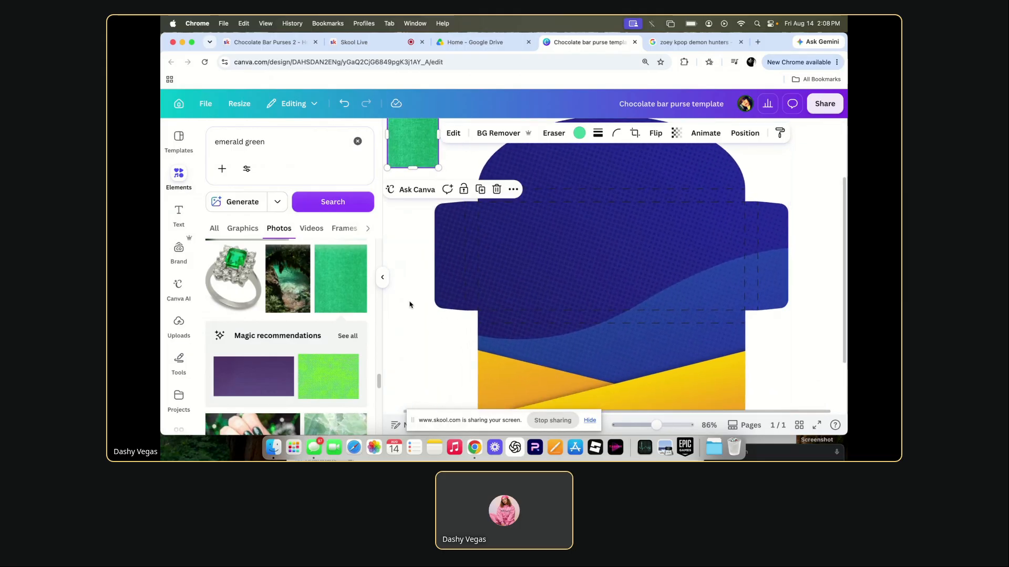
Place the green fabric photo on the purse's right side fold as a narrow strip, about 0.3 wide and 2.5 high.
{"action": "left_click", "coordinate": [382, 287]}
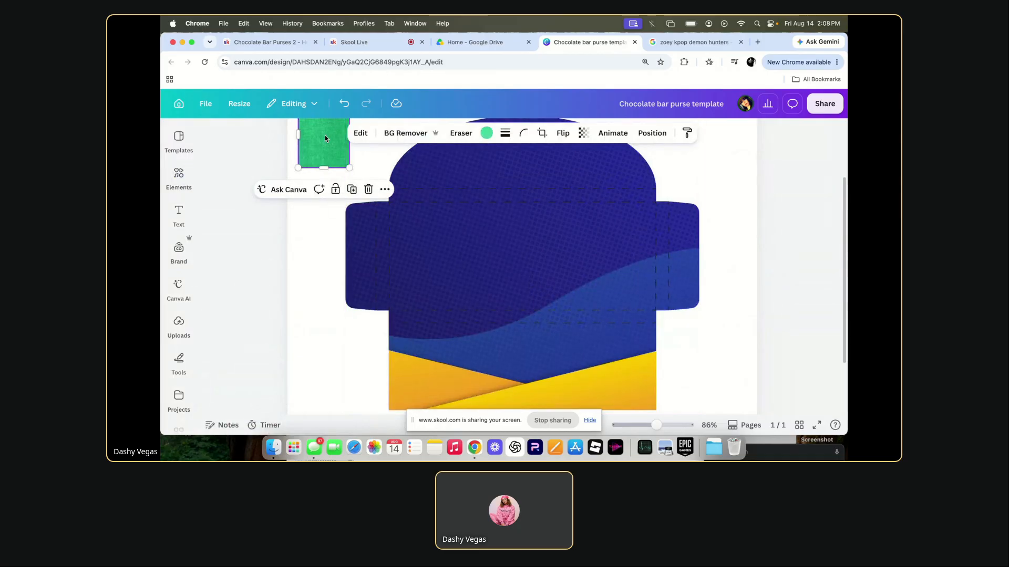
{"action": "left_click_drag", "start_coordinate": [325, 138], "coordinate": [656, 234]}
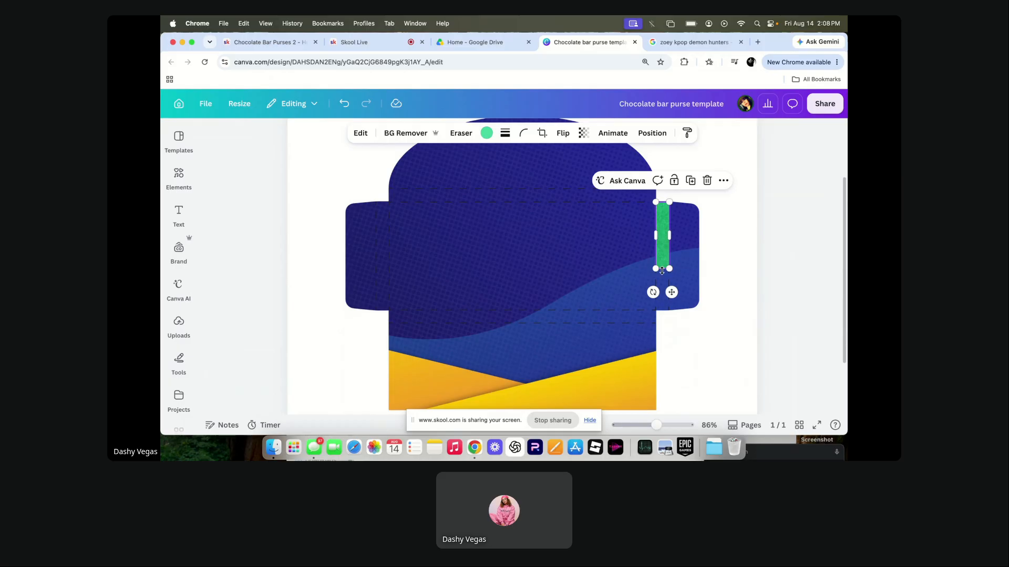
{"action": "left_click_drag", "start_coordinate": [662, 270], "coordinate": [662, 307]}
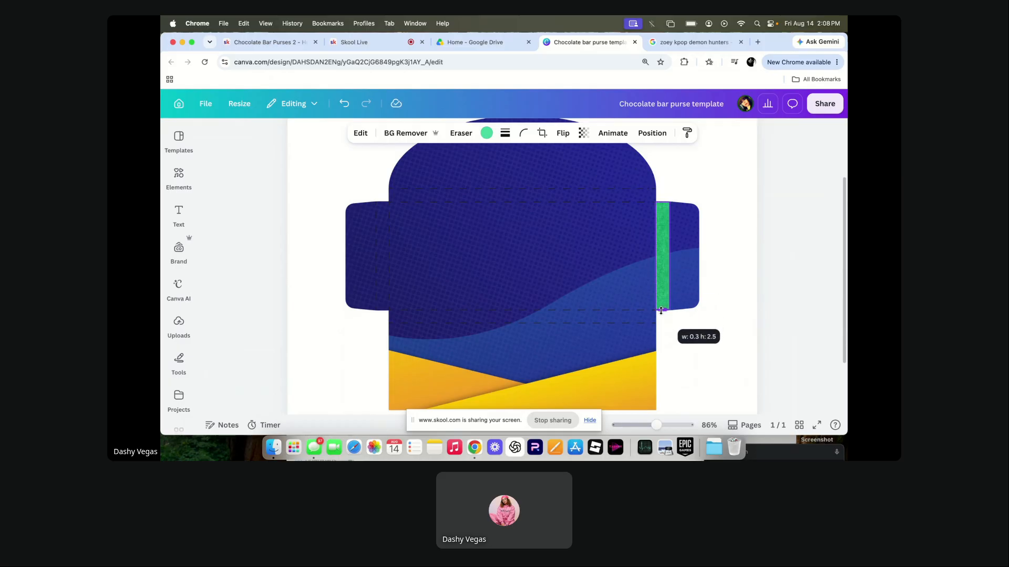
{"action": "left_click_drag", "start_coordinate": [661, 310], "coordinate": [661, 311]}
{"action": "left_click", "coordinate": [674, 351]}
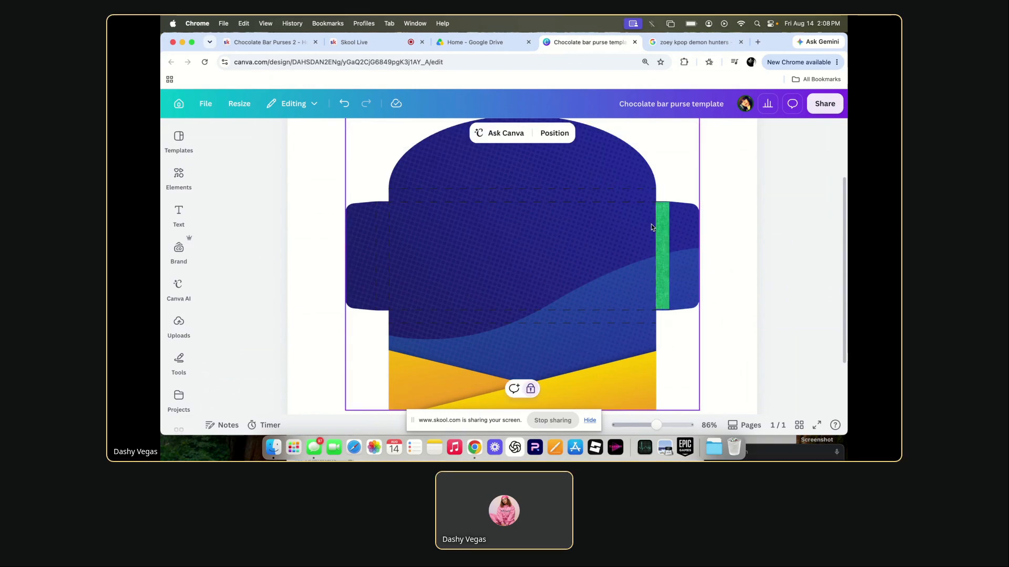
Fine-tune the lower and upper edges of the right green strip to match the height of the side flap.
{"action": "left_click", "coordinate": [664, 308]}
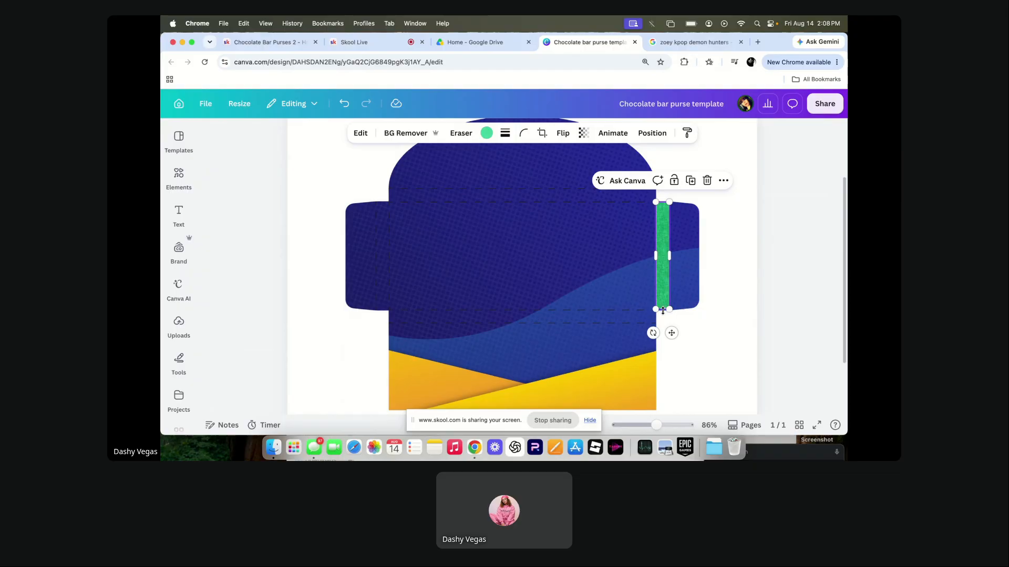
{"action": "left_click_drag", "start_coordinate": [662, 310], "coordinate": [663, 311]}
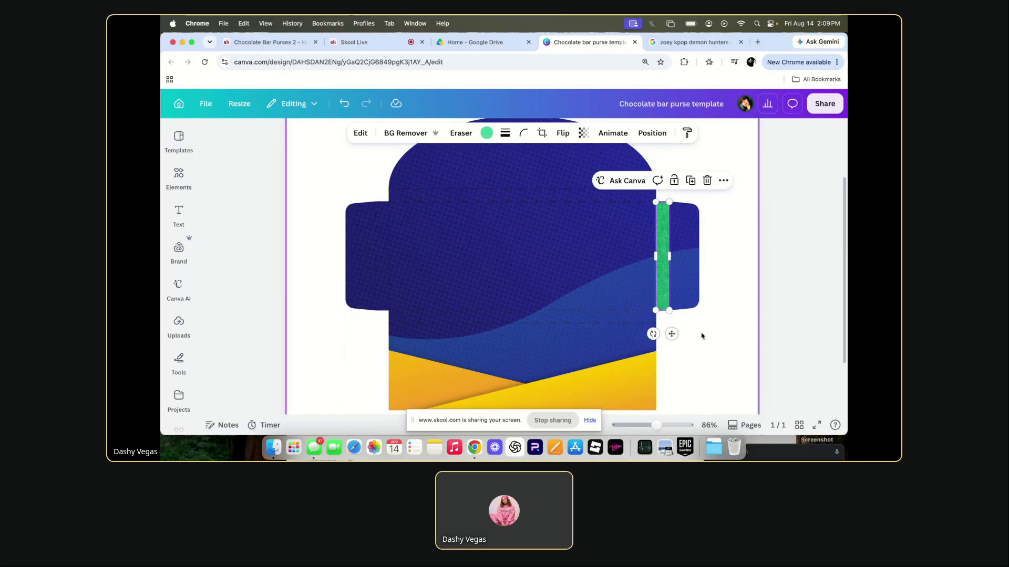
{"action": "left_click", "coordinate": [704, 338]}
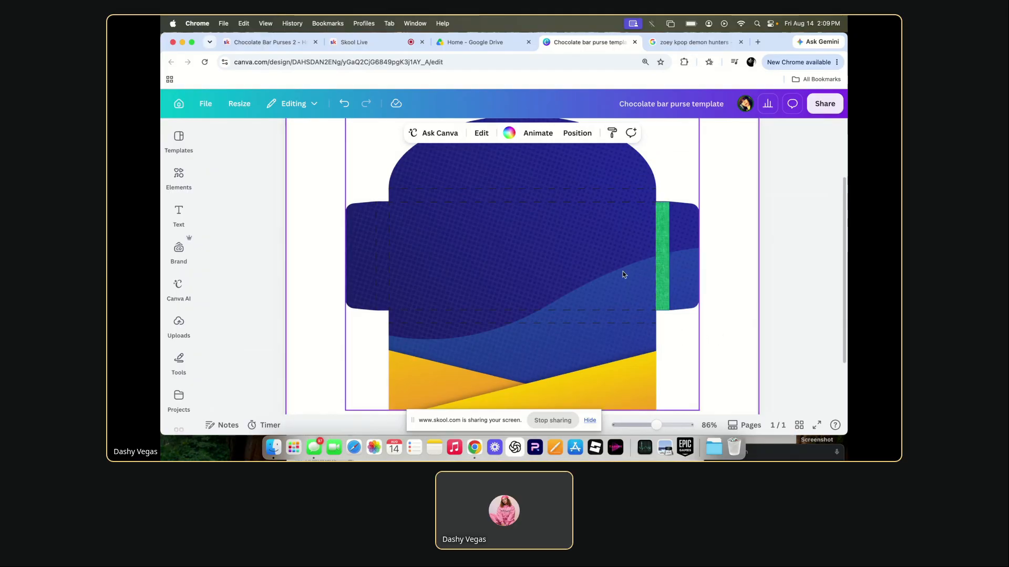
{"action": "left_click", "coordinate": [664, 261]}
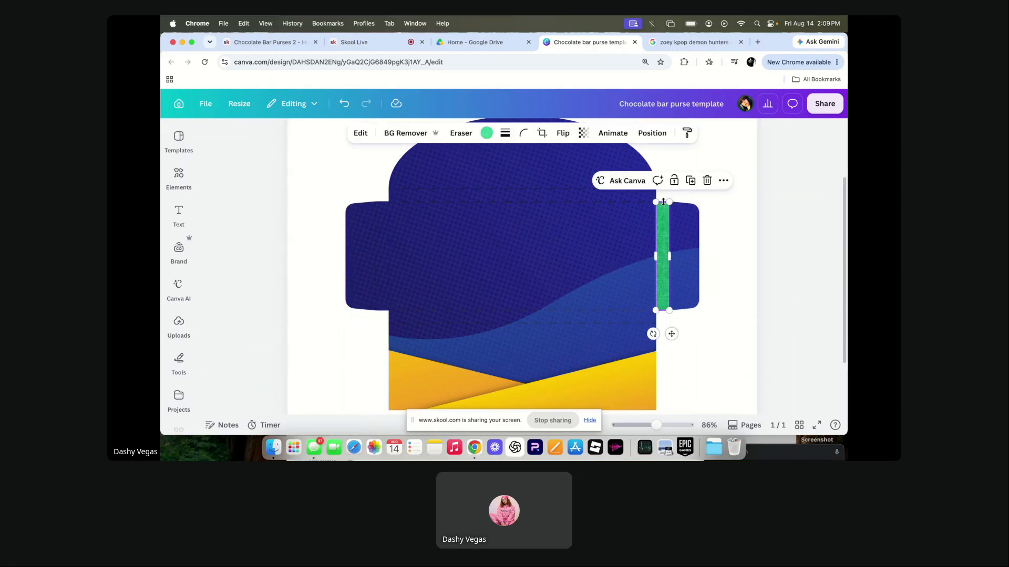
{"action": "left_click_drag", "start_coordinate": [663, 203], "coordinate": [663, 201]}
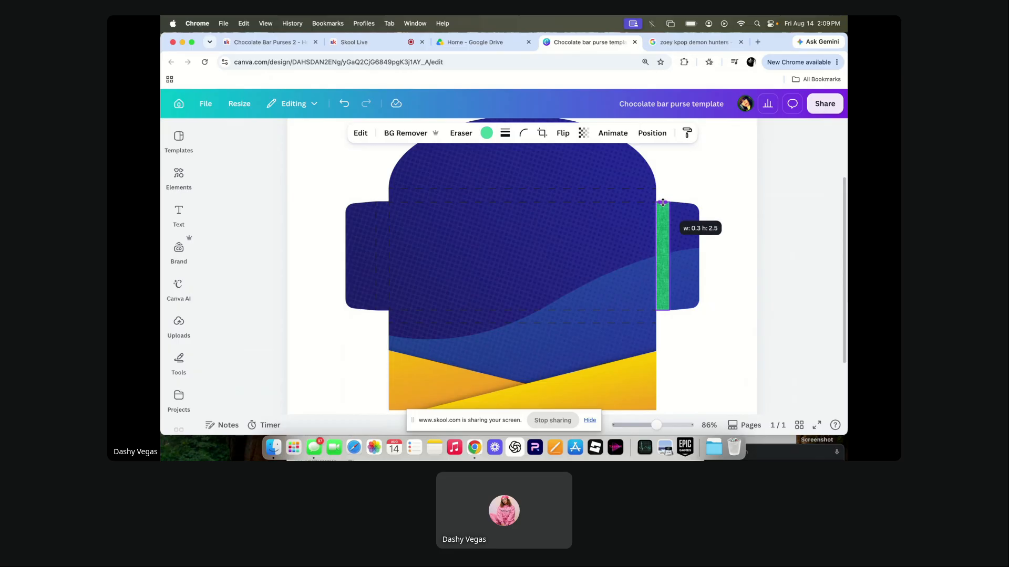
{"action": "left_click_drag", "start_coordinate": [663, 202], "coordinate": [663, 203]}
{"action": "left_click", "coordinate": [716, 192]}
Duplicate the green strip and place the copy on the purse's left side fold.
{"action": "left_click", "coordinate": [661, 218]}
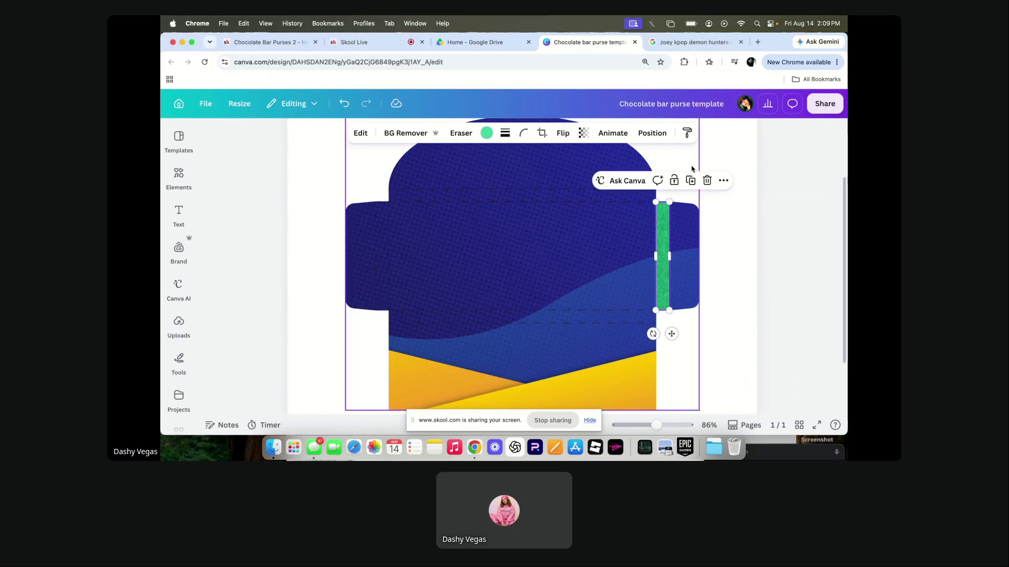
{"action": "key", "text": "super+d"}
{"action": "left_click_drag", "start_coordinate": [670, 265], "coordinate": [381, 268]}
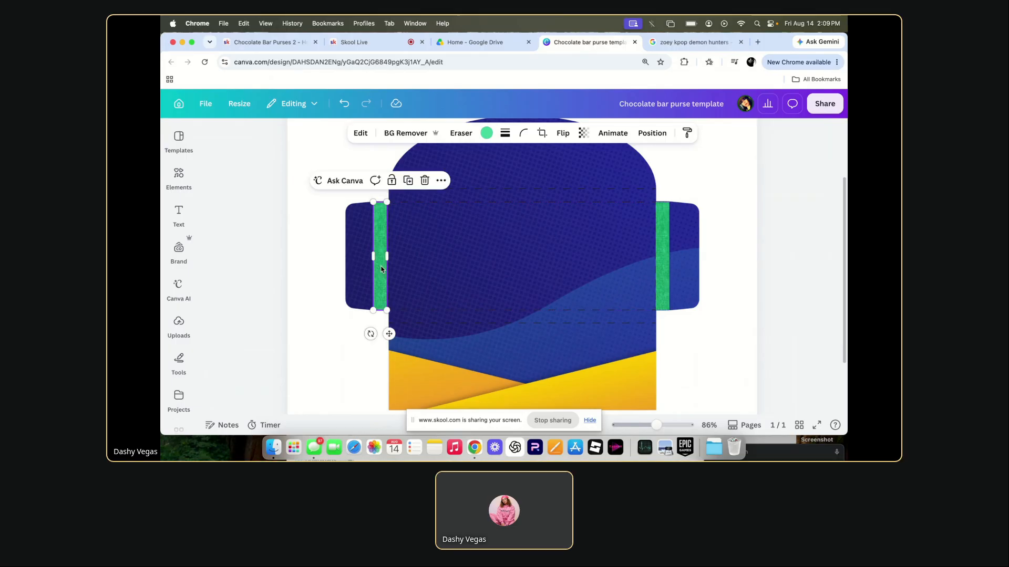
Try the design's black colour on the left side strip and undo the recolouring.
{"action": "left_click", "coordinate": [486, 133]}
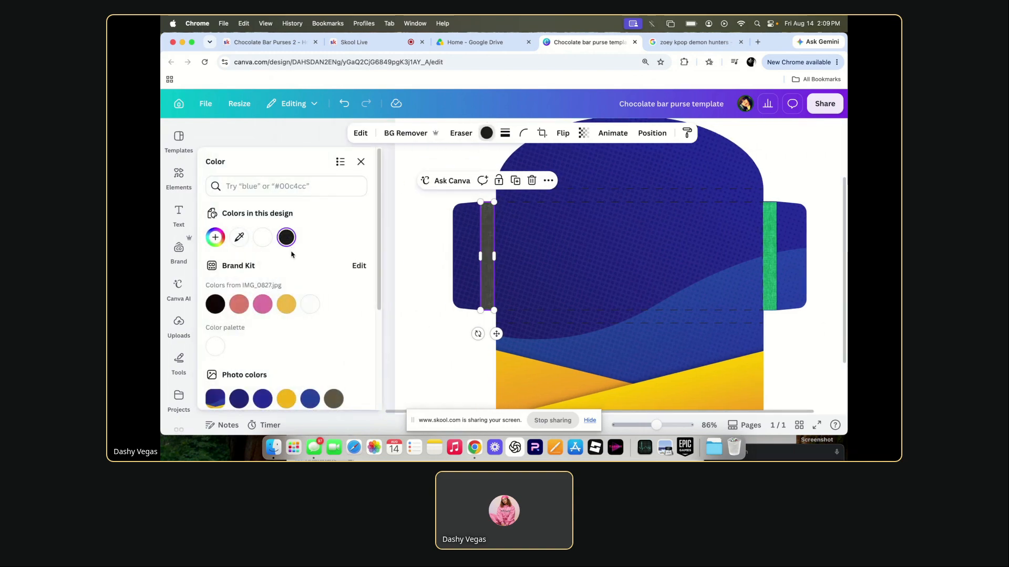
{"action": "left_click", "coordinate": [435, 182]}
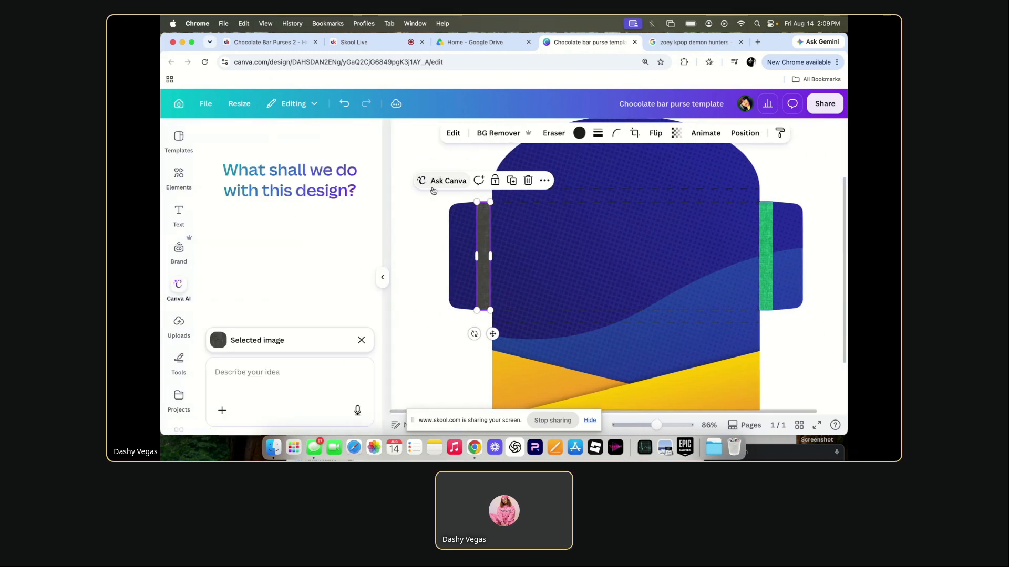
{"action": "left_click", "coordinate": [461, 229]}
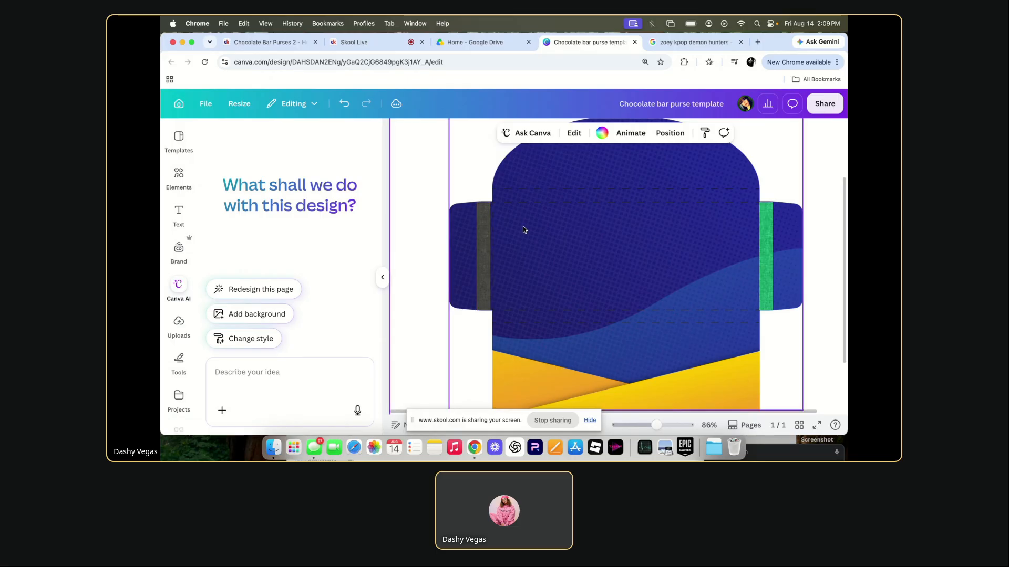
{"action": "left_click", "coordinate": [345, 105]}
Nudge the left green strip toward the centre so it sits flush against the purse's middle panel.
{"action": "left_click", "coordinate": [484, 241]}
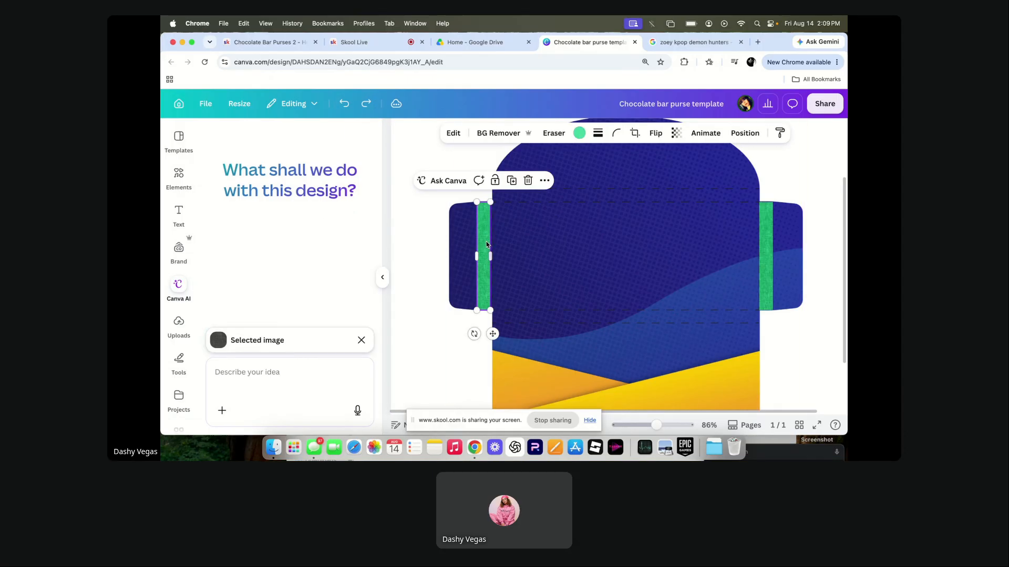
{"action": "left_click_drag", "start_coordinate": [484, 241], "coordinate": [488, 244]}
{"action": "left_click", "coordinate": [424, 214]}
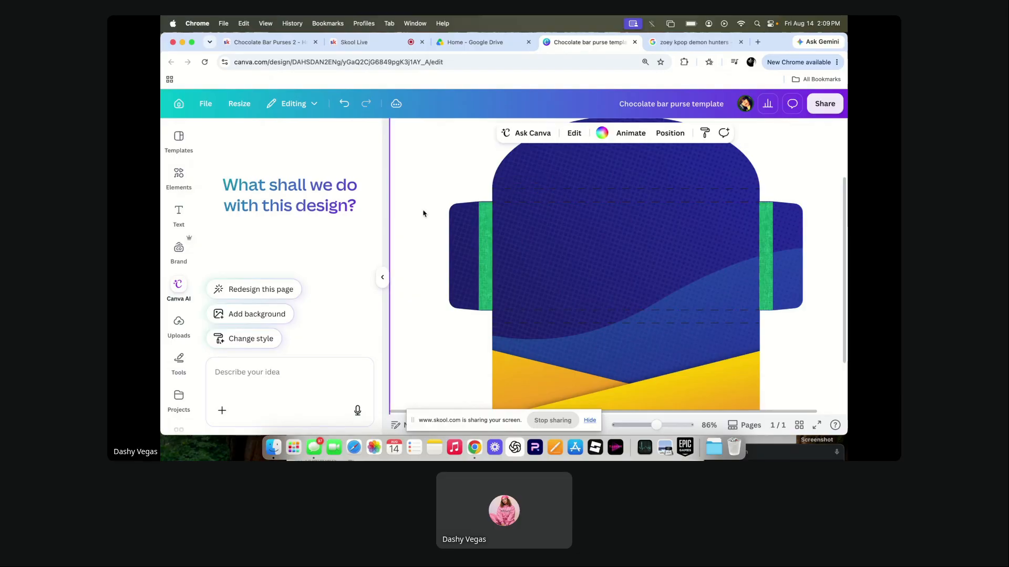
Duplicate the left green strip and enlarge the copy to cover the whole middle panel between the two side strips.
{"action": "left_click", "coordinate": [484, 244]}
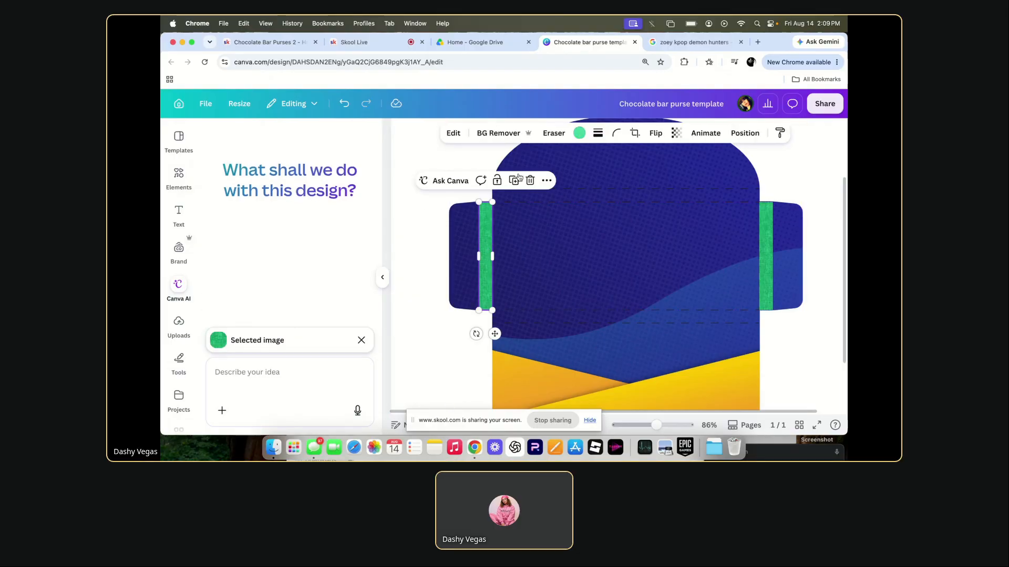
{"action": "left_click", "coordinate": [513, 180]}
{"action": "left_click_drag", "start_coordinate": [493, 239], "coordinate": [496, 297]}
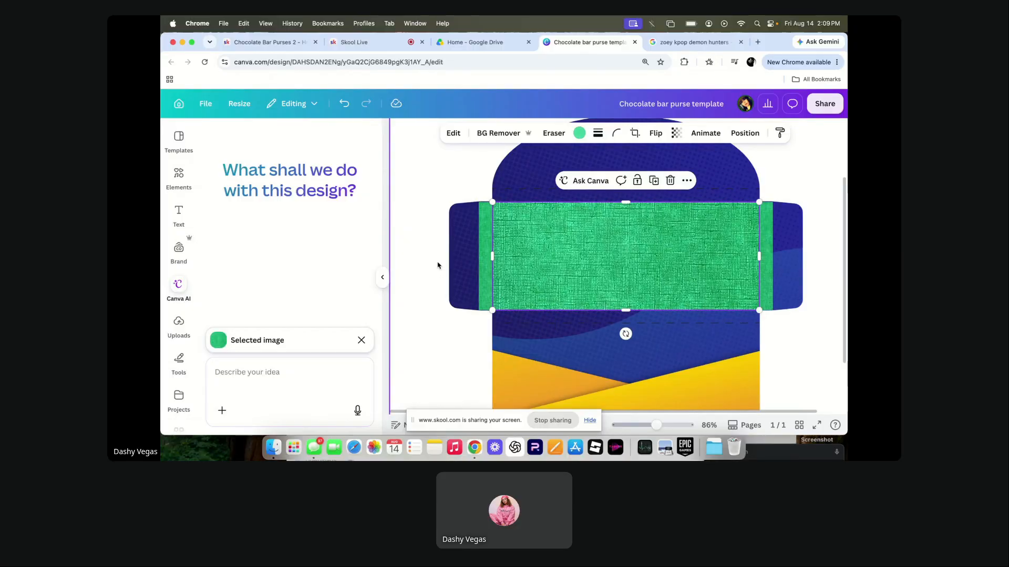
Recolour the left and right side strips with the black already used in the design.
{"action": "left_click", "coordinate": [482, 230]}
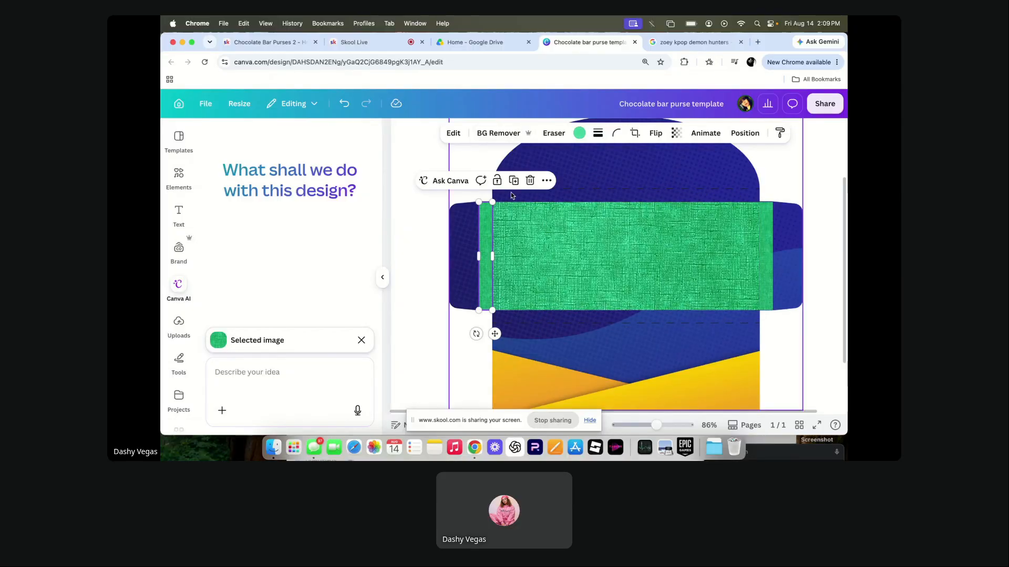
{"action": "left_click", "coordinate": [579, 133]}
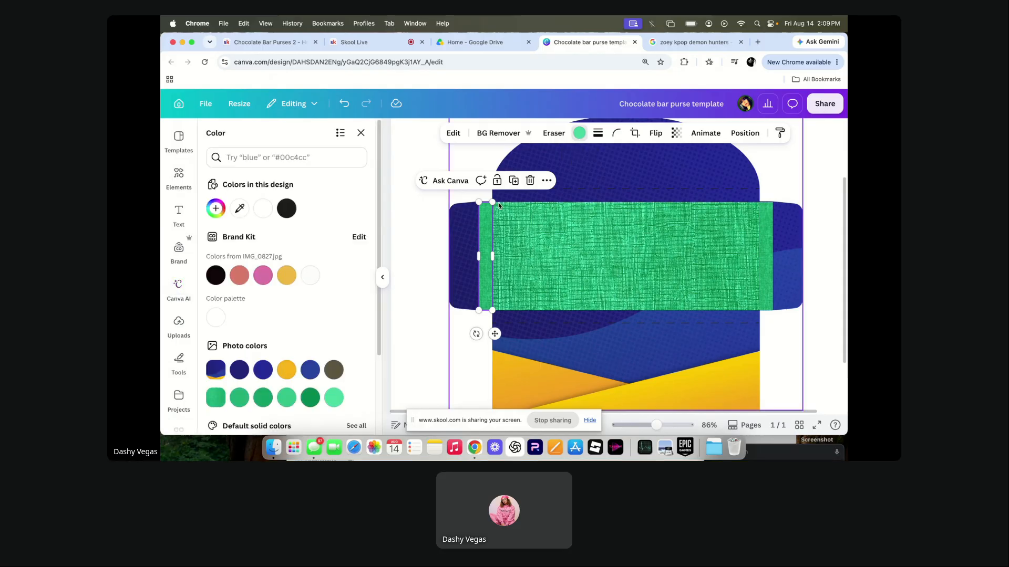
{"action": "left_click", "coordinate": [286, 208]}
{"action": "left_click", "coordinate": [765, 247]}
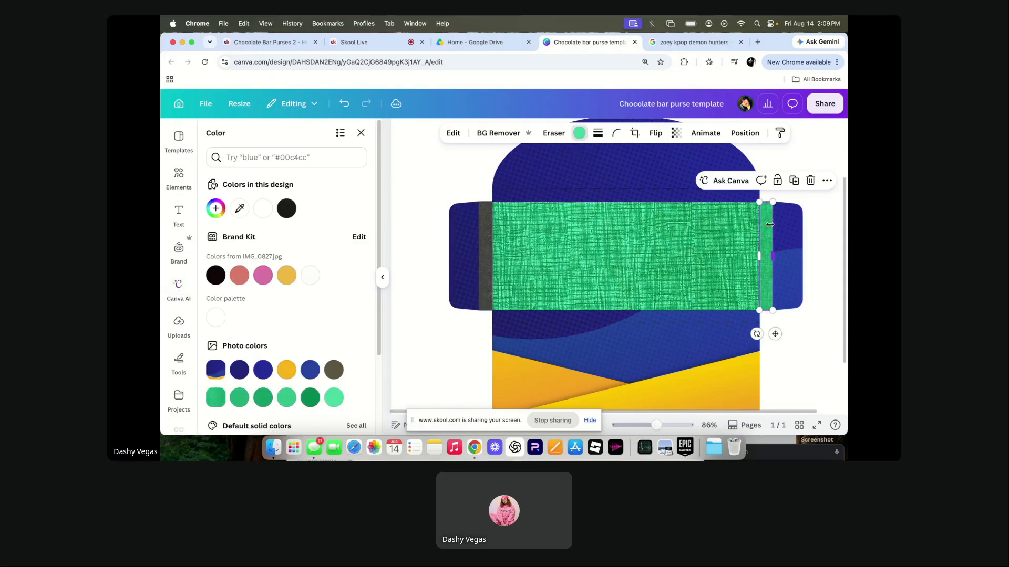
{"action": "left_click", "coordinate": [295, 208]}
{"action": "left_click", "coordinate": [443, 168]}
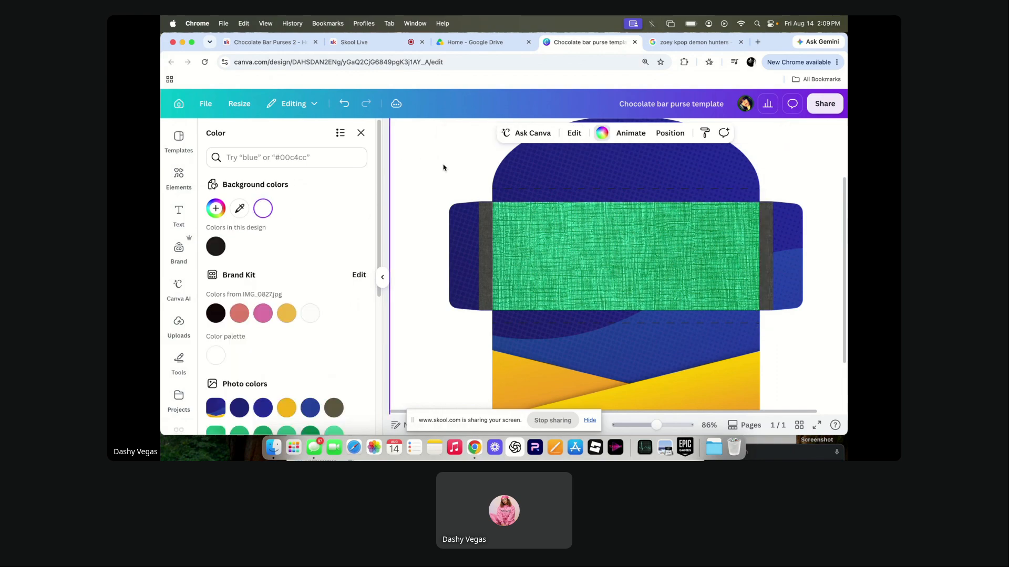
Duplicate the left black strip, turn it horizontal and stretch it along the full lower edge of the green panel.
{"action": "left_click", "coordinate": [485, 251]}
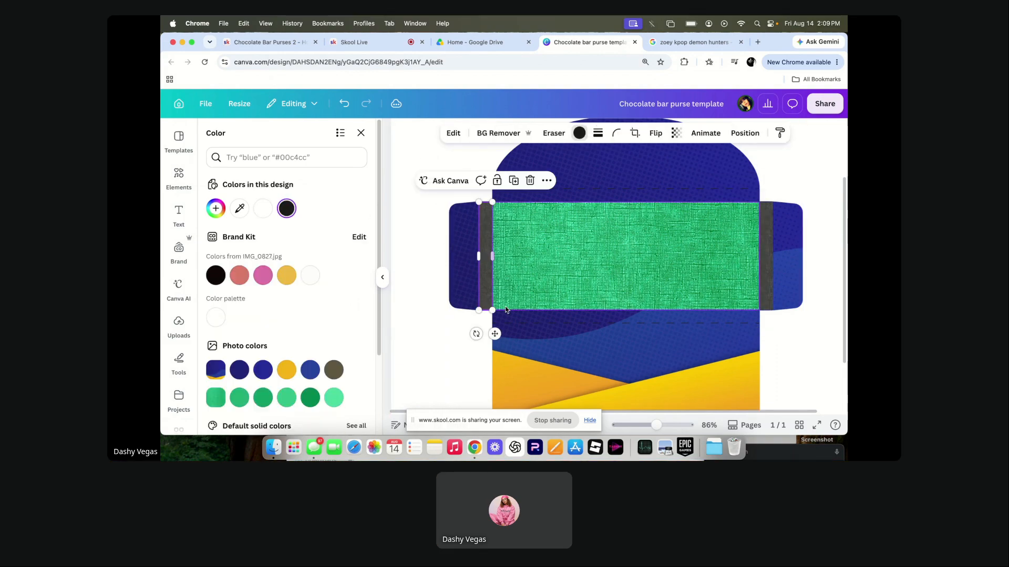
{"action": "left_click", "coordinate": [515, 181]}
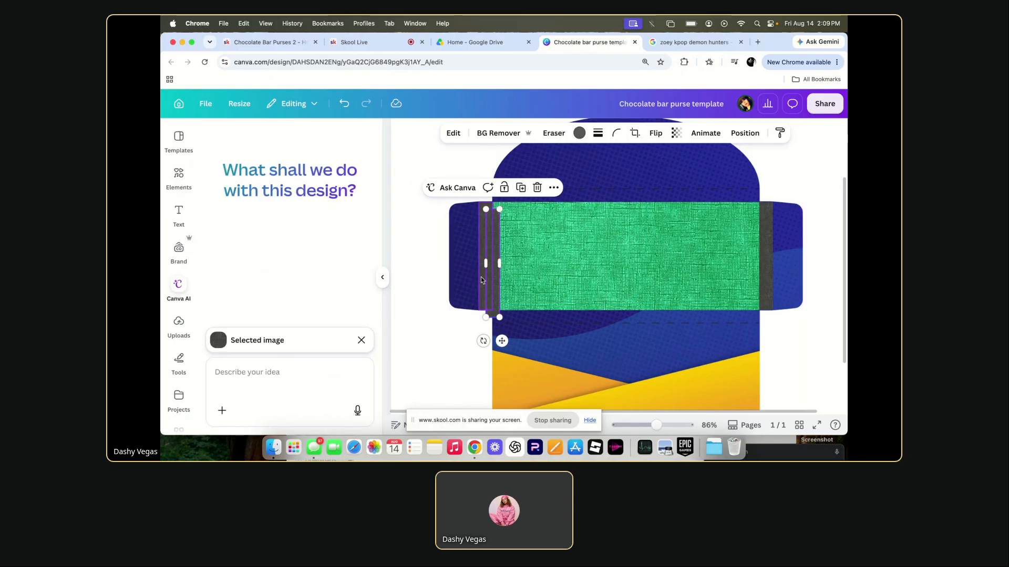
{"action": "left_click_drag", "start_coordinate": [483, 341], "coordinate": [561, 277]}
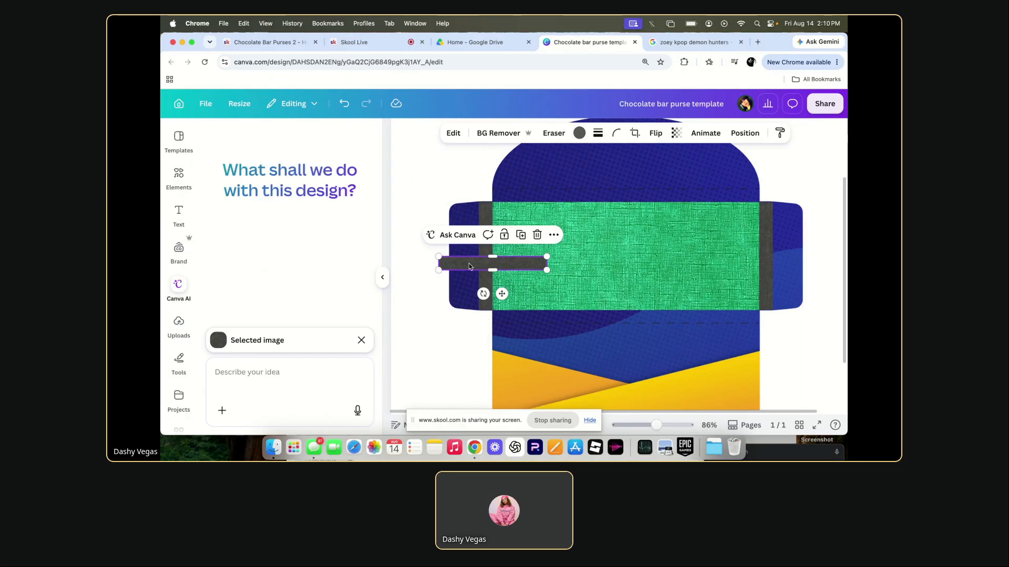
{"action": "left_click_drag", "start_coordinate": [469, 263], "coordinate": [674, 316]}
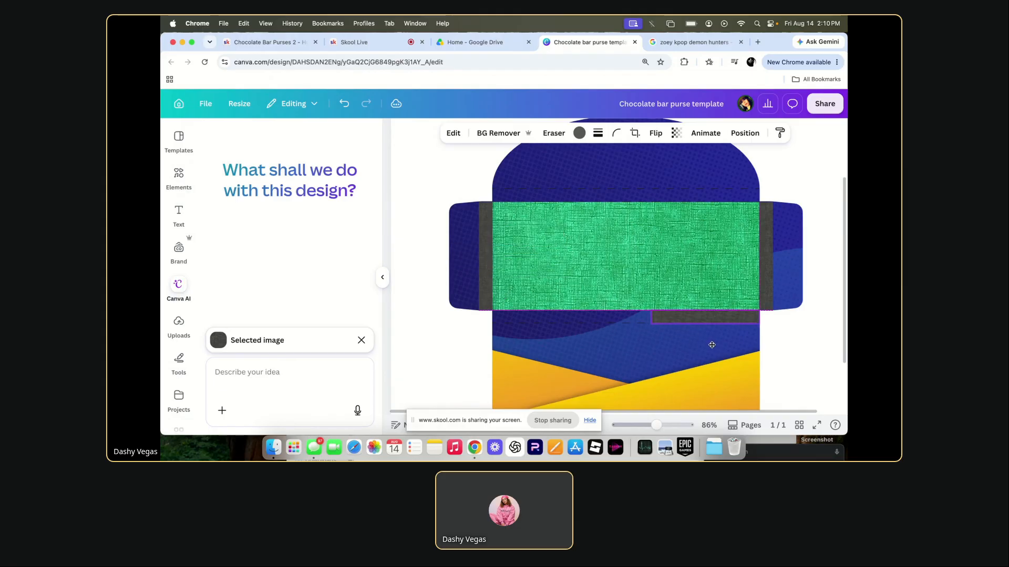
{"action": "left_click_drag", "start_coordinate": [712, 344], "coordinate": [712, 345]}
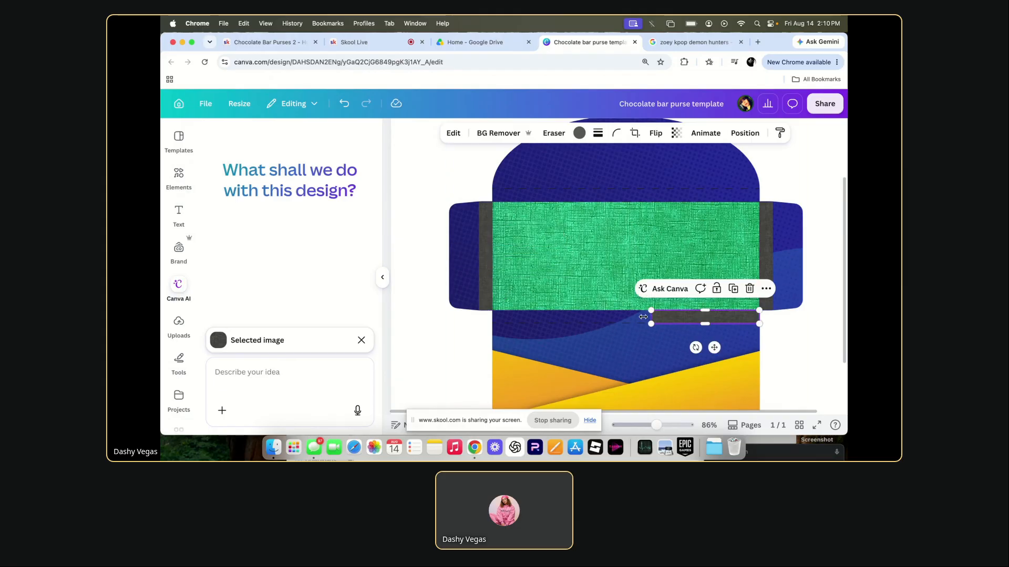
{"action": "left_click_drag", "start_coordinate": [643, 317], "coordinate": [492, 317]}
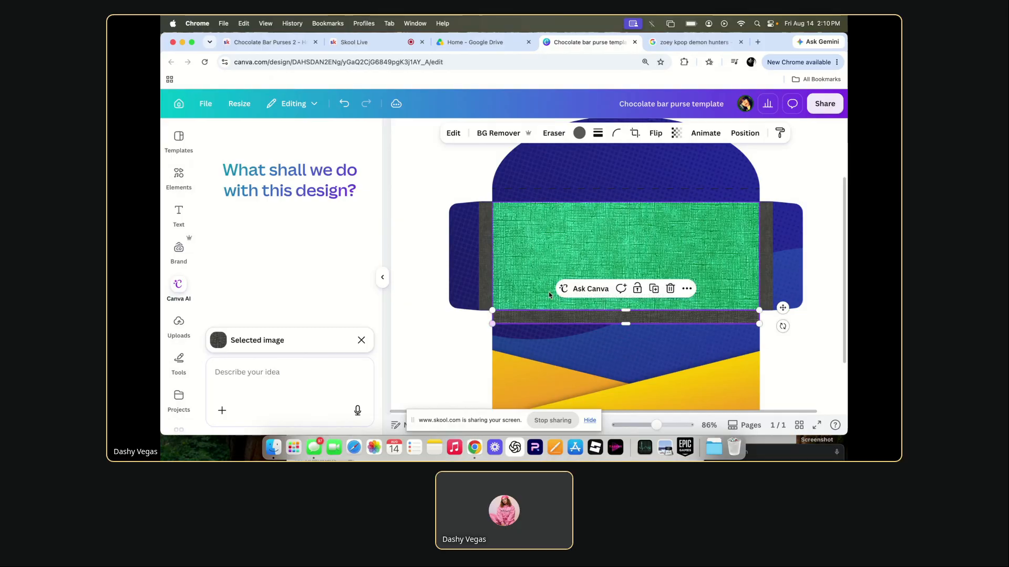
Duplicate the horizontal black strip and align the copy along the upper edge of the green panel.
{"action": "left_click", "coordinate": [654, 289]}
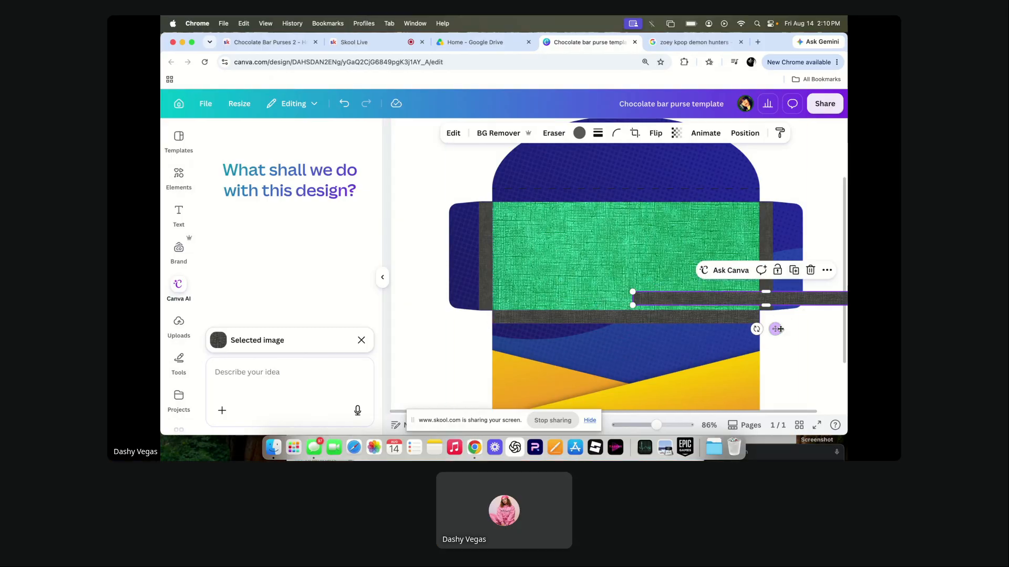
{"action": "left_click_drag", "start_coordinate": [776, 330], "coordinate": [635, 228]}
{"action": "left_click", "coordinate": [453, 161]}
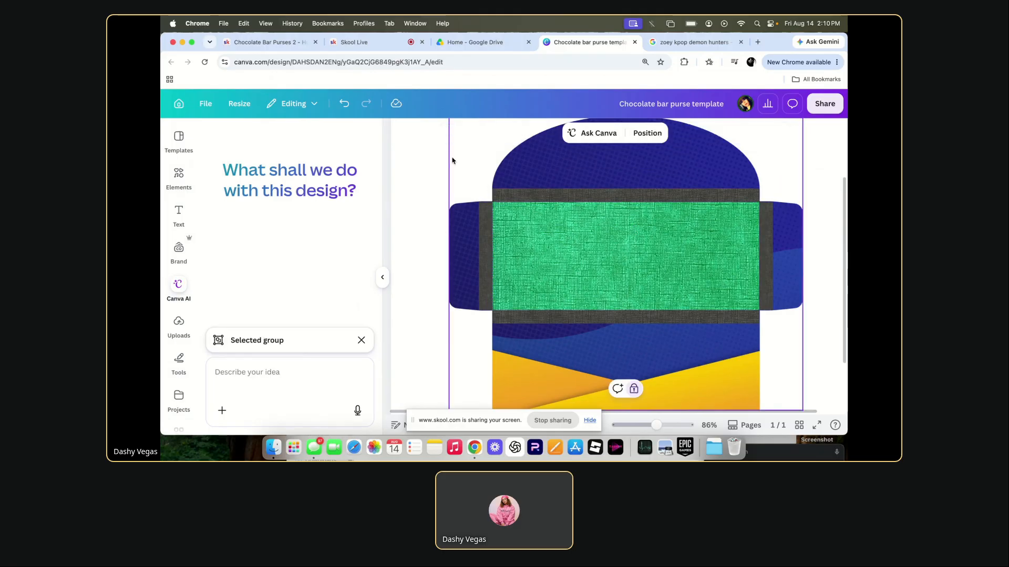
Review the whole purse layout in Canva and compare it with Zoey's outfit in the Google image results.
{"action": "scroll", "coordinate": [417, 218], "scroll_direction": "down", "scroll_amount": 2}
{"action": "scroll", "coordinate": [417, 218], "scroll_direction": "down", "scroll_amount": 2}
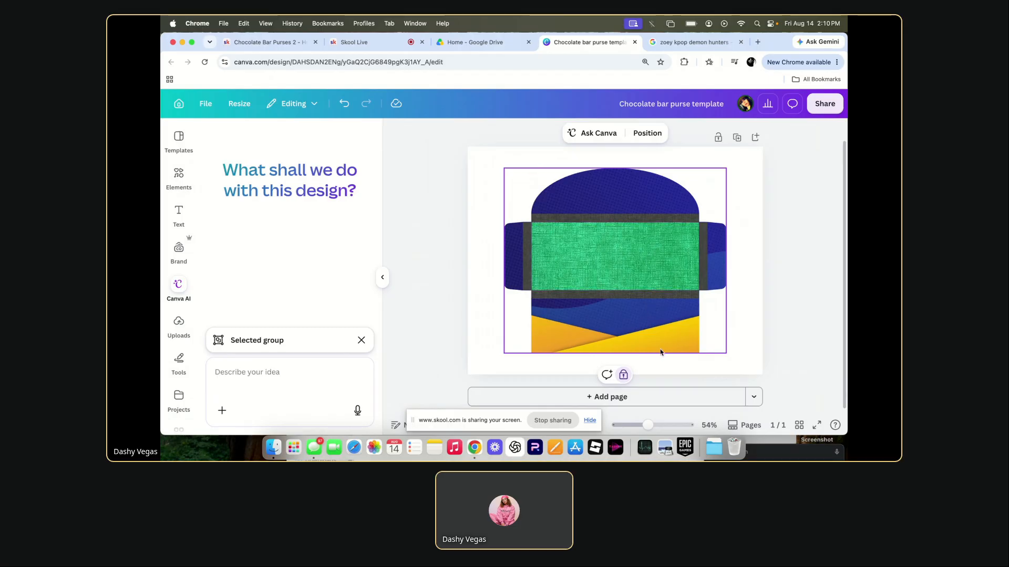
{"action": "scroll", "coordinate": [536, 217], "scroll_direction": "up", "scroll_amount": 3}
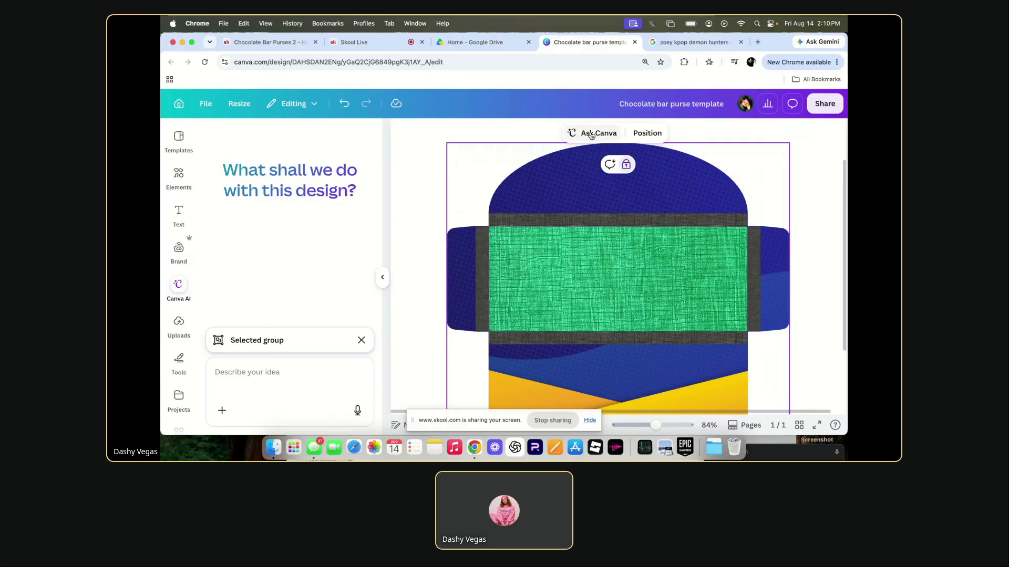
{"action": "scroll", "coordinate": [589, 151], "scroll_direction": "down", "scroll_amount": 2}
{"action": "scroll", "coordinate": [589, 151], "scroll_direction": "down", "scroll_amount": 3}
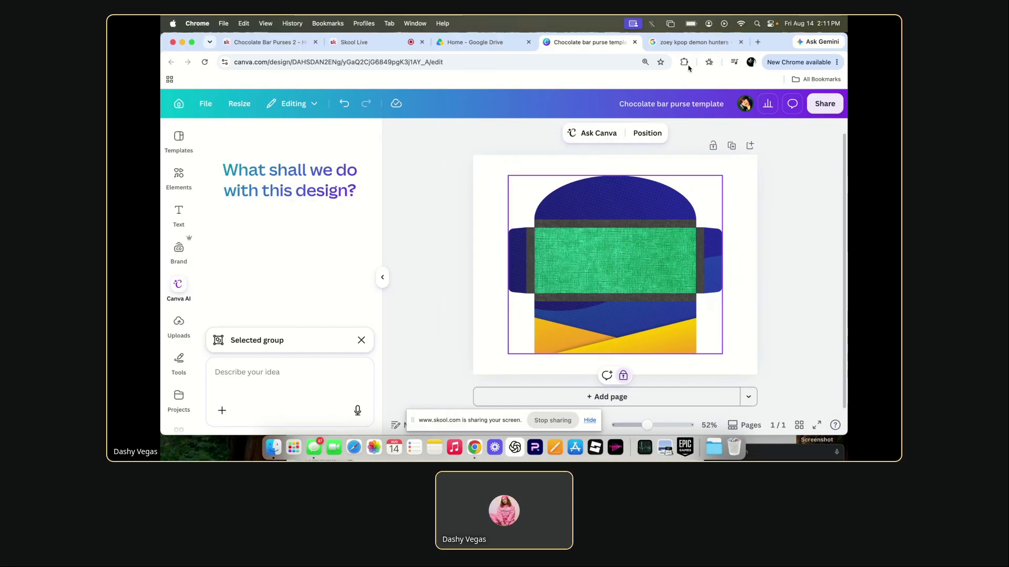
{"action": "left_click", "coordinate": [697, 44]}
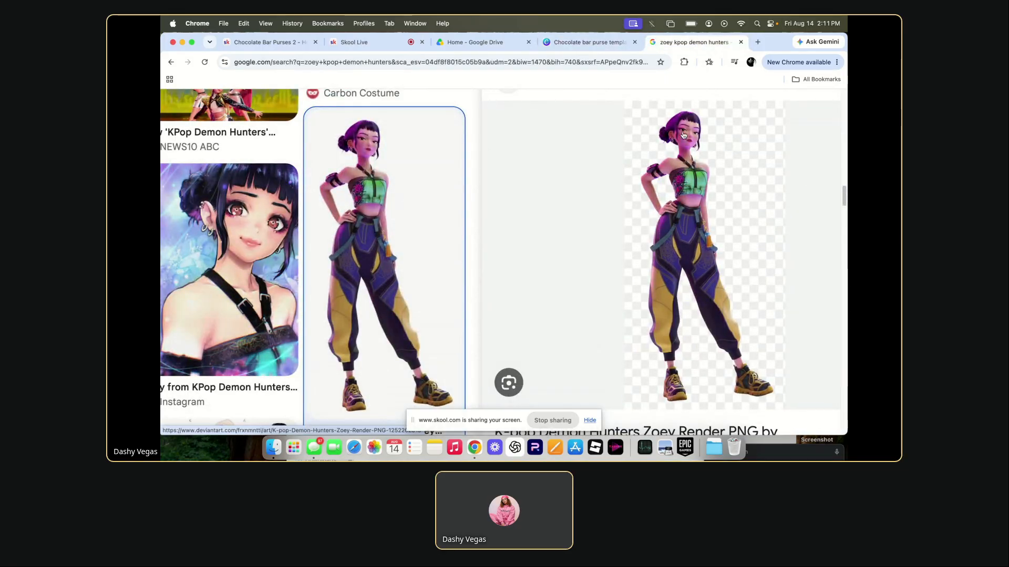
{"action": "scroll", "coordinate": [395, 359], "scroll_direction": "down", "scroll_amount": 3}
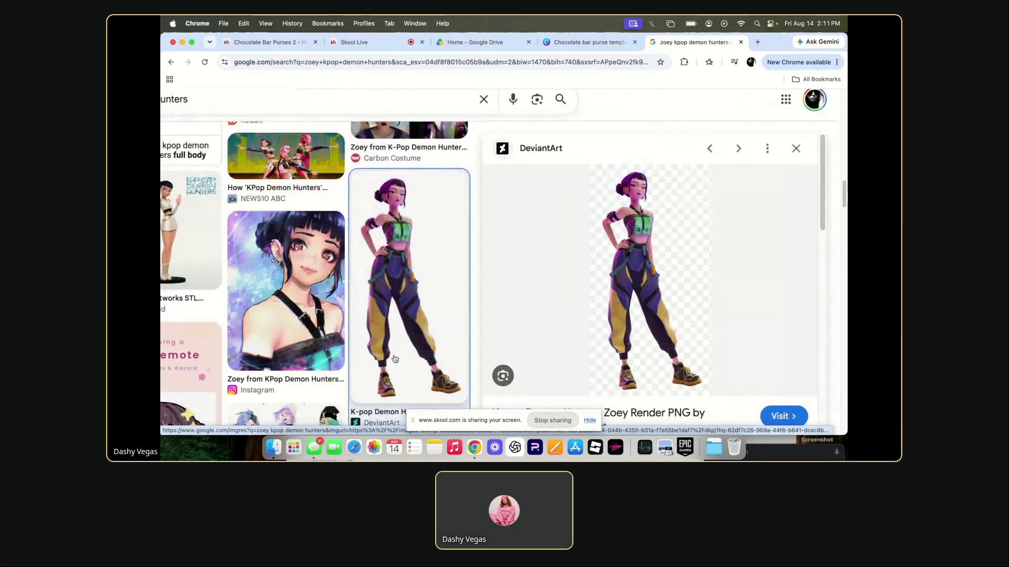
Close the enlarged Zoey render and examine the Google image results for more outfit and colour references.
{"action": "scroll", "coordinate": [395, 359], "scroll_direction": "down", "scroll_amount": 1}
{"action": "left_click", "coordinate": [800, 156]}
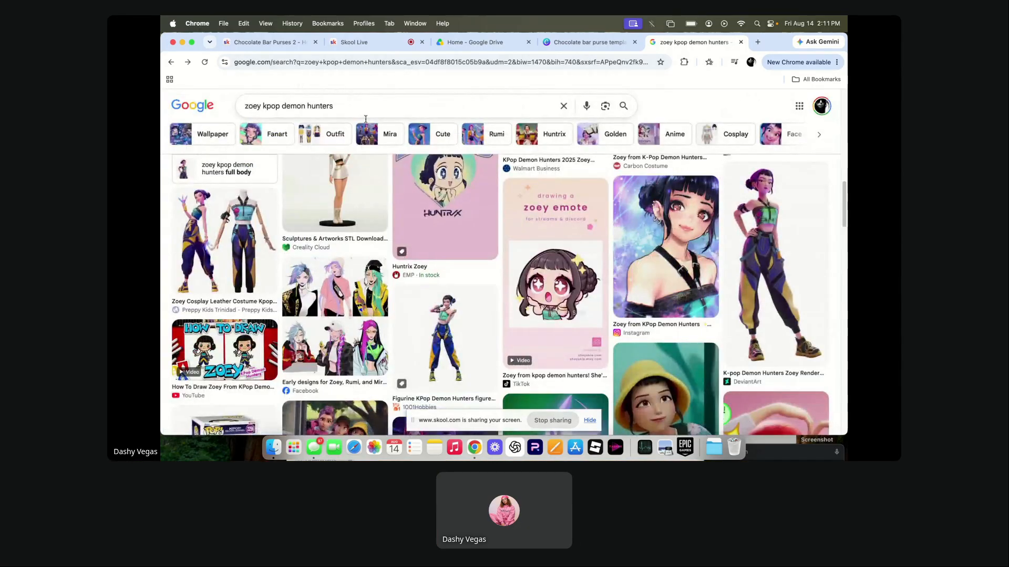
{"action": "scroll", "coordinate": [400, 263], "scroll_direction": "down", "scroll_amount": 2}
{"action": "scroll", "coordinate": [401, 263], "scroll_direction": "down", "scroll_amount": 3}
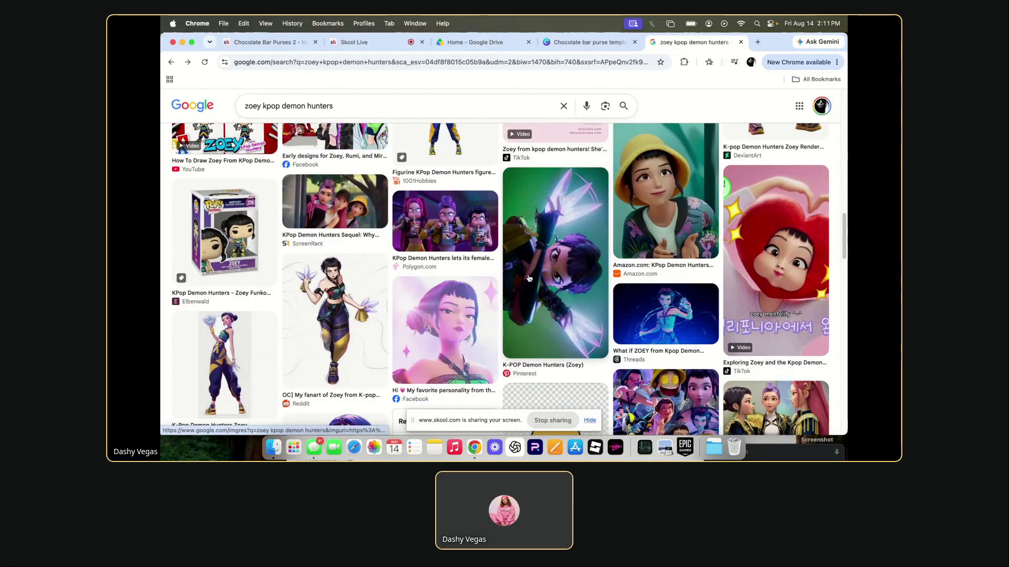
{"action": "scroll", "coordinate": [529, 278], "scroll_direction": "down", "scroll_amount": 4}
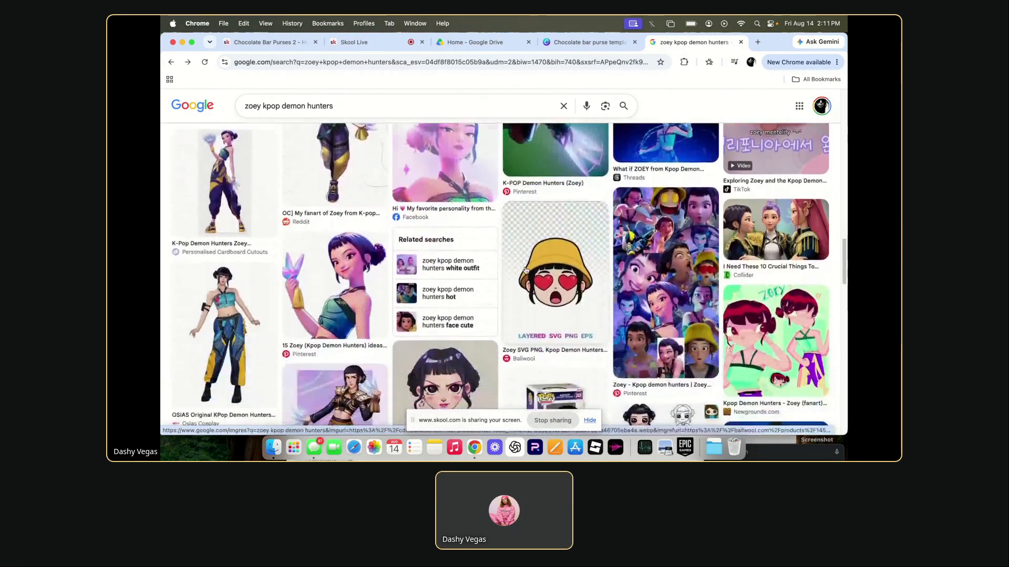
{"action": "scroll", "coordinate": [525, 271], "scroll_direction": "down", "scroll_amount": 4}
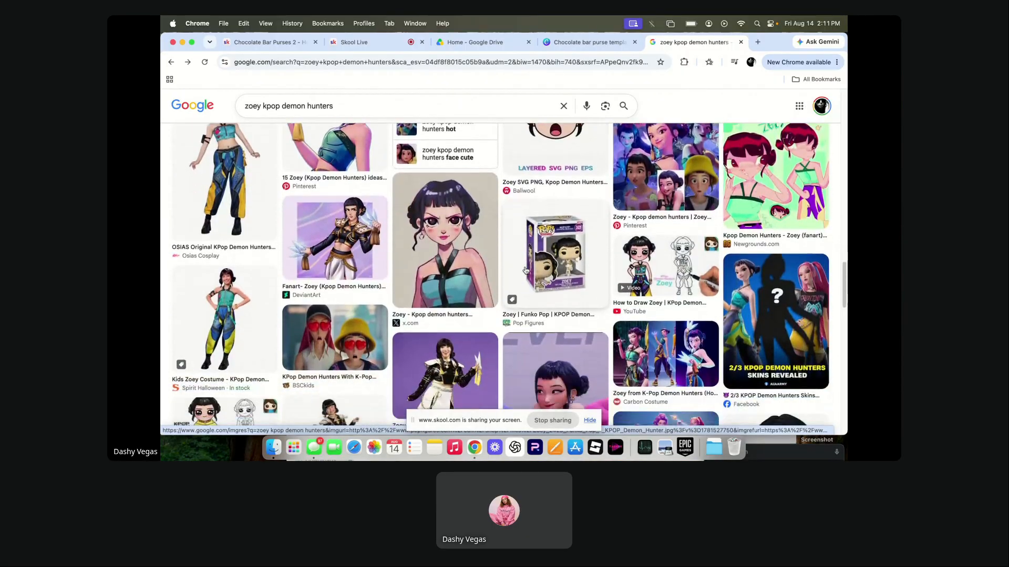
{"action": "scroll", "coordinate": [525, 271], "scroll_direction": "down", "scroll_amount": 5}
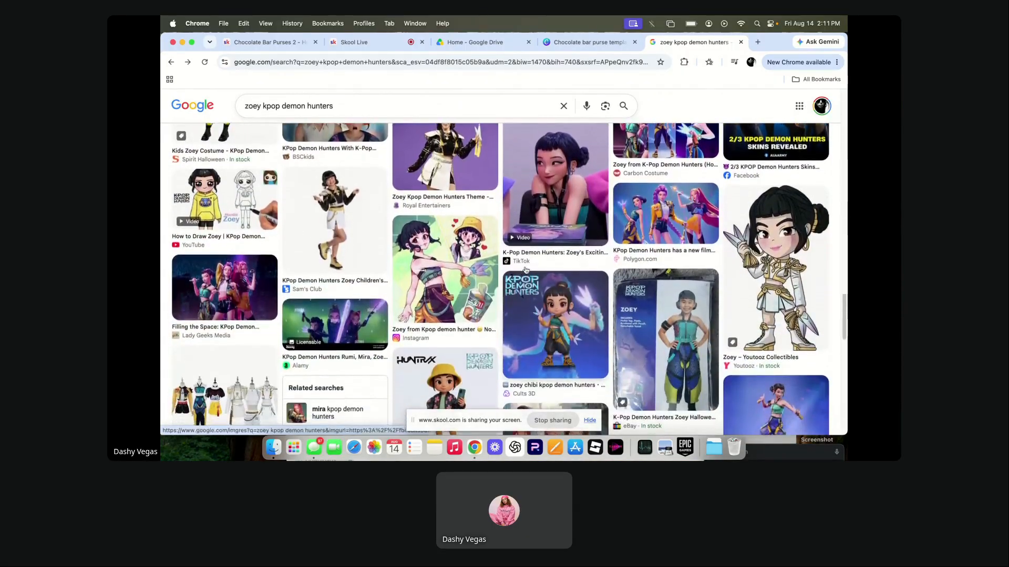
{"action": "scroll", "coordinate": [525, 271], "scroll_direction": "down", "scroll_amount": 1}
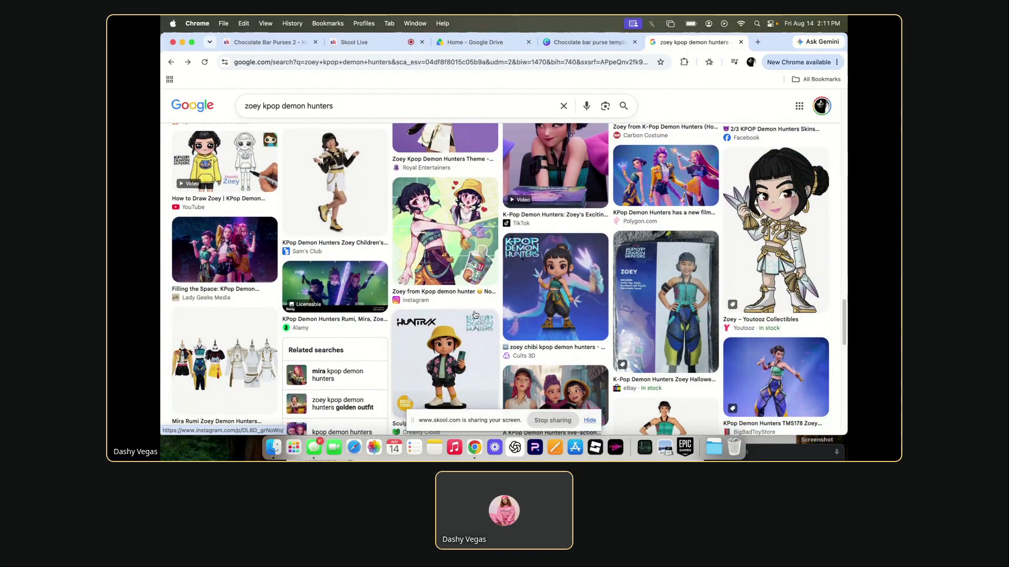
{"action": "scroll", "coordinate": [525, 293], "scroll_direction": "down", "scroll_amount": 5}
{"action": "scroll", "coordinate": [526, 293], "scroll_direction": "down", "scroll_amount": 2}
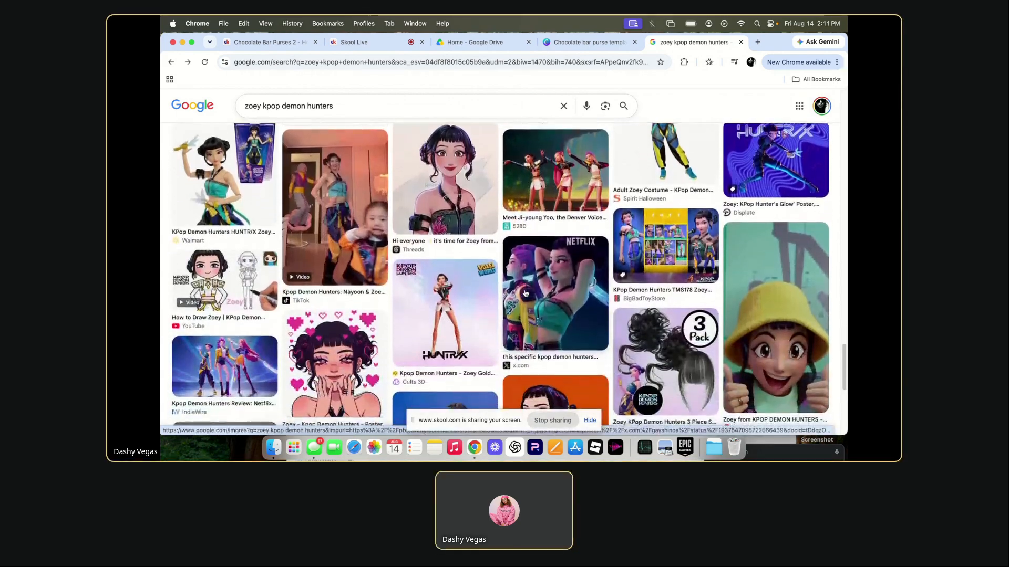
{"action": "scroll", "coordinate": [526, 293], "scroll_direction": "down", "scroll_amount": 10}
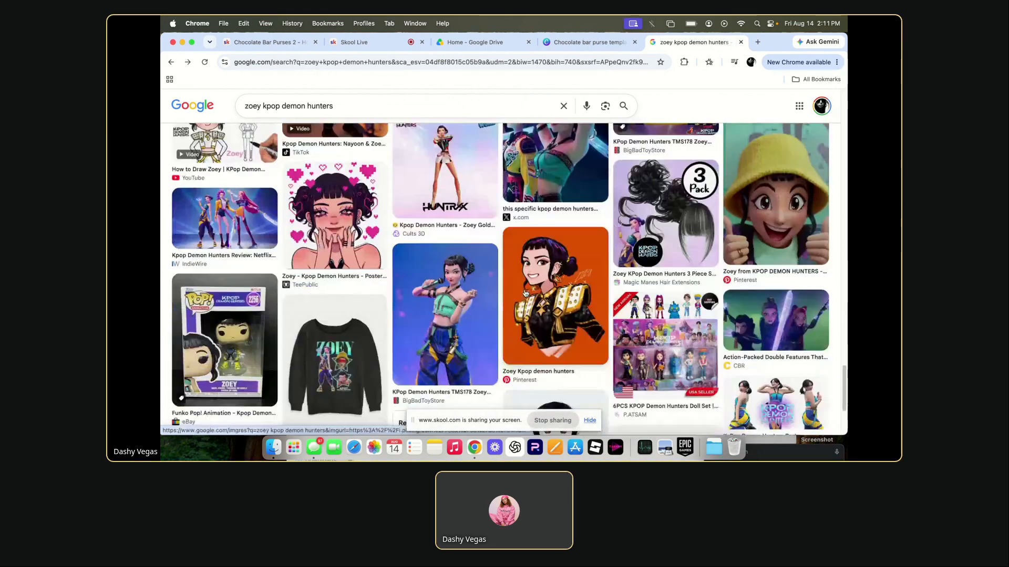
{"action": "scroll", "coordinate": [525, 293], "scroll_direction": "up", "scroll_amount": 10}
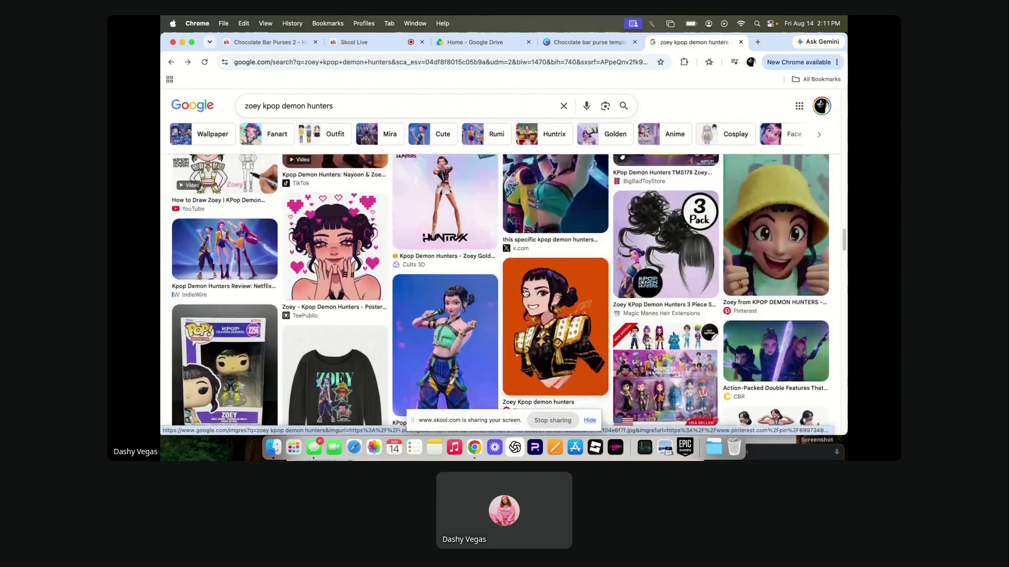
Switch to Canva, unlock the purse template and fill the flap, side tabs and lower section with the centre panel's green texture.
{"action": "left_click", "coordinate": [579, 44]}
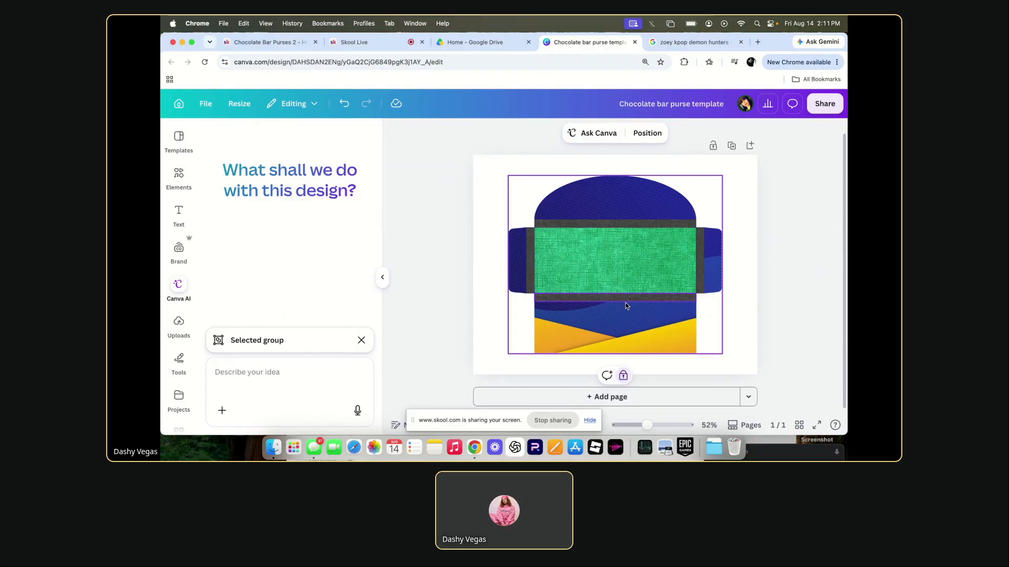
{"action": "left_click", "coordinate": [623, 377]}
{"action": "left_click", "coordinate": [619, 253]}
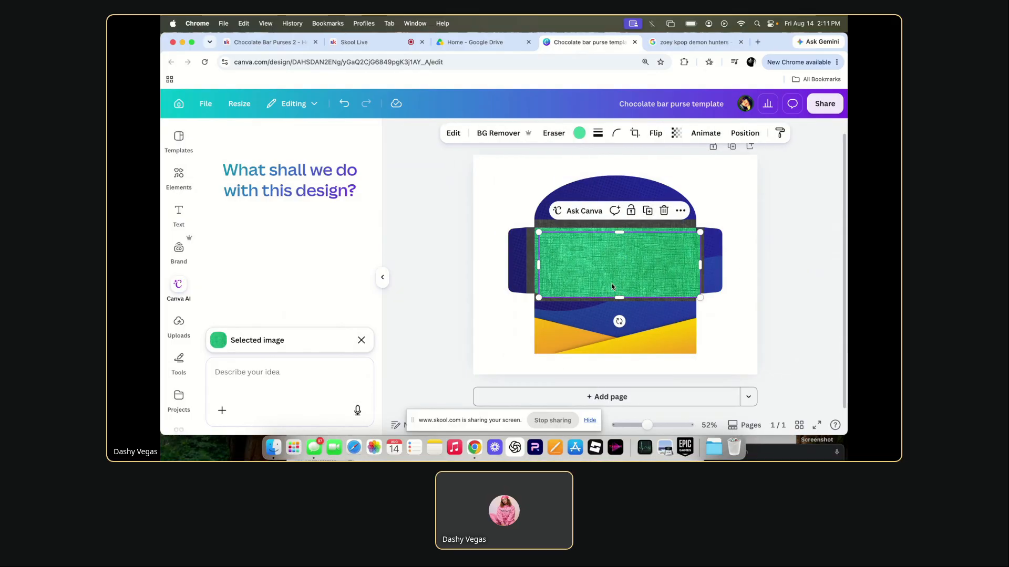
{"action": "left_click_drag", "start_coordinate": [605, 275], "coordinate": [600, 227]}
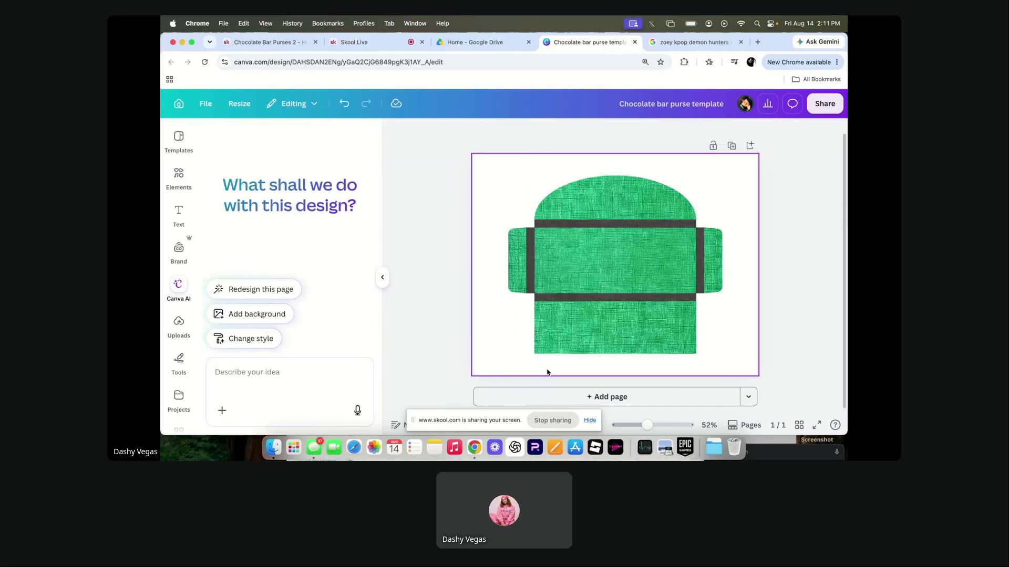
Search the design elements for "pink flower".
{"action": "left_click", "coordinate": [383, 278]}
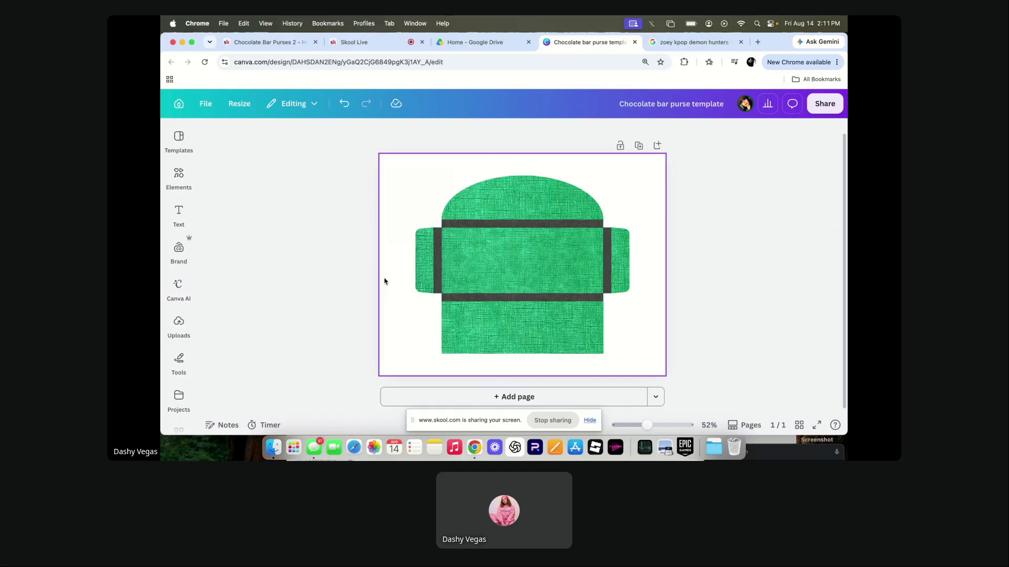
{"action": "left_click", "coordinate": [178, 175]}
{"action": "left_click", "coordinate": [279, 137]}
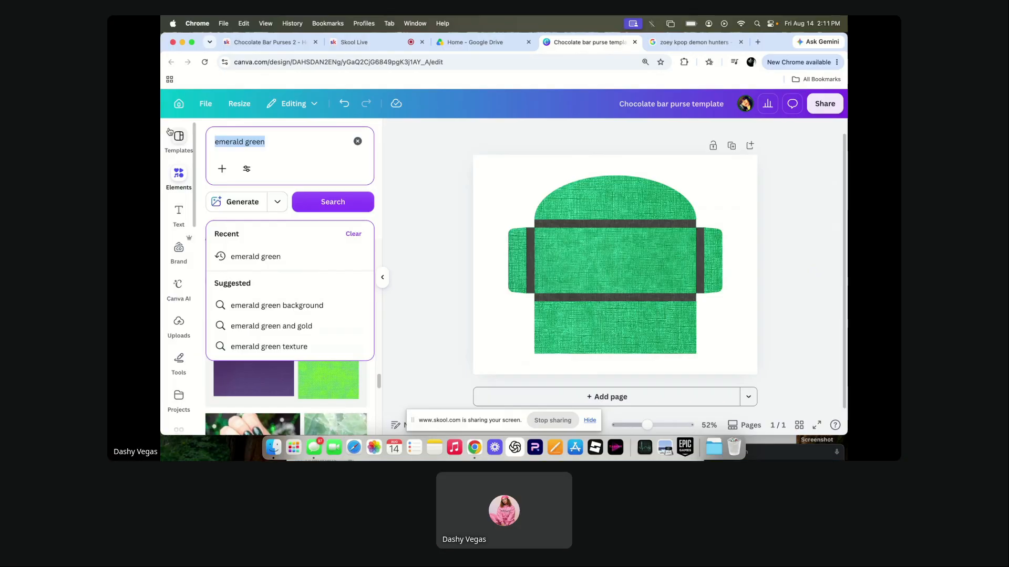
{"action": "type", "text": "pin"}
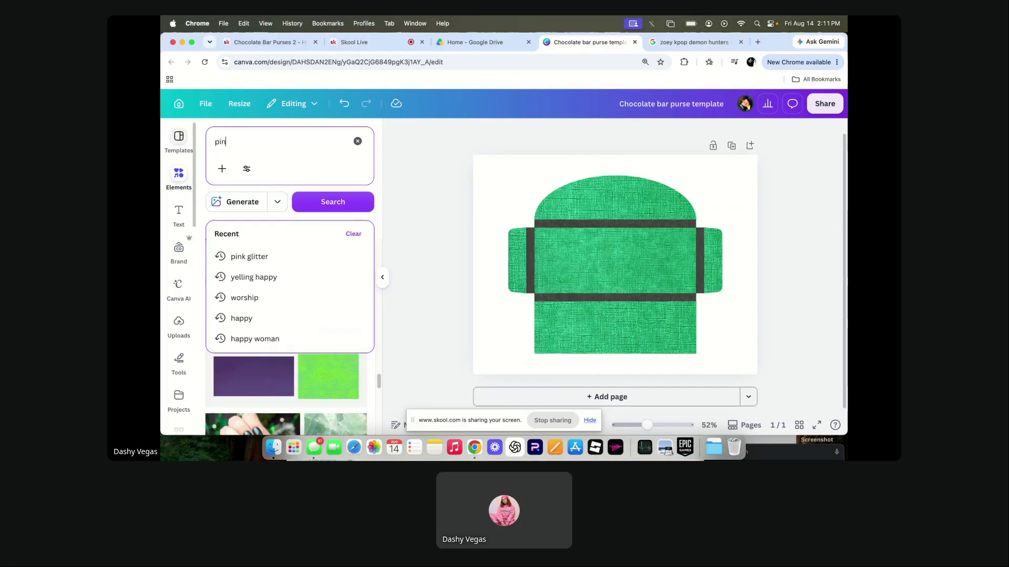
{"action": "type", "text": "k flower"}
{"action": "key", "text": "Return"}
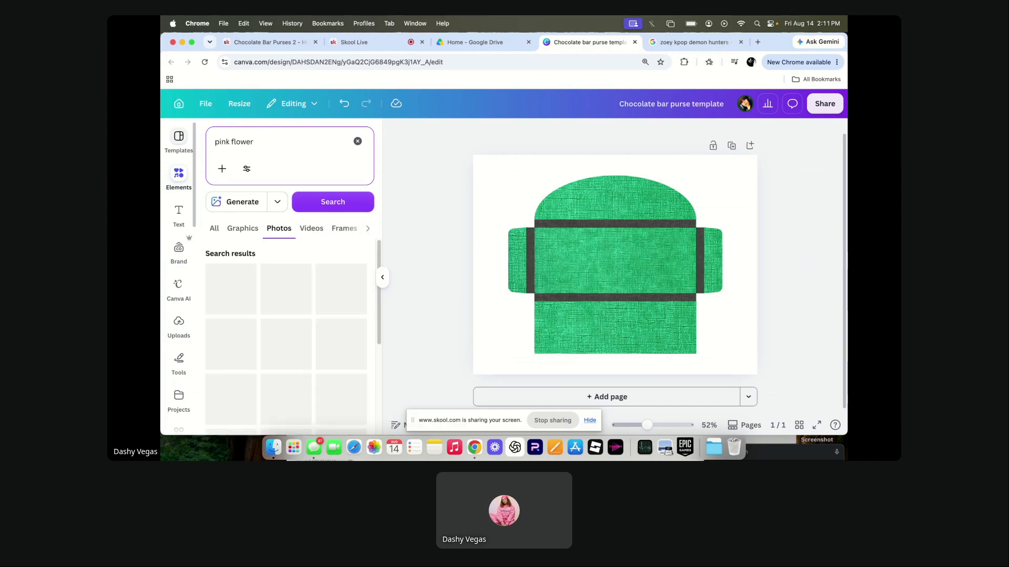
Switch to the Google image results and search for "zoey kpop wallpaper".
{"action": "left_click", "coordinate": [672, 44]}
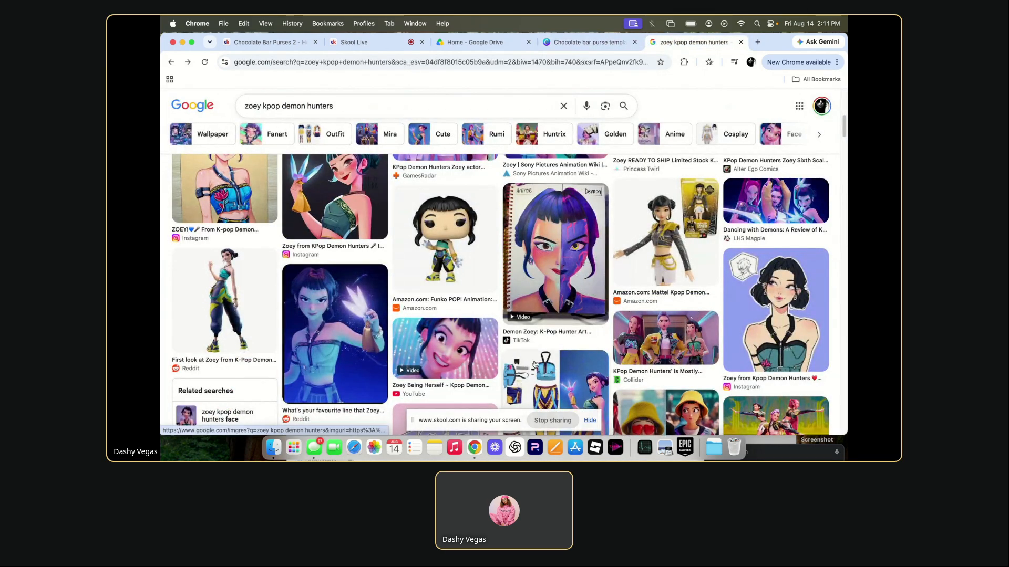
{"action": "scroll", "coordinate": [529, 219], "scroll_direction": "down", "scroll_amount": 10}
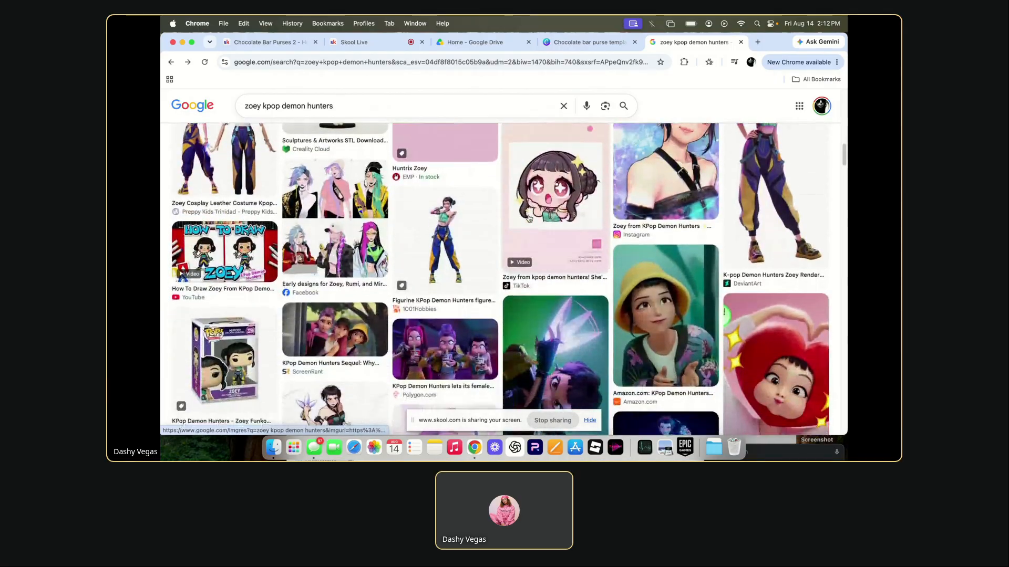
{"action": "scroll", "coordinate": [529, 219], "scroll_direction": "up", "scroll_amount": 10}
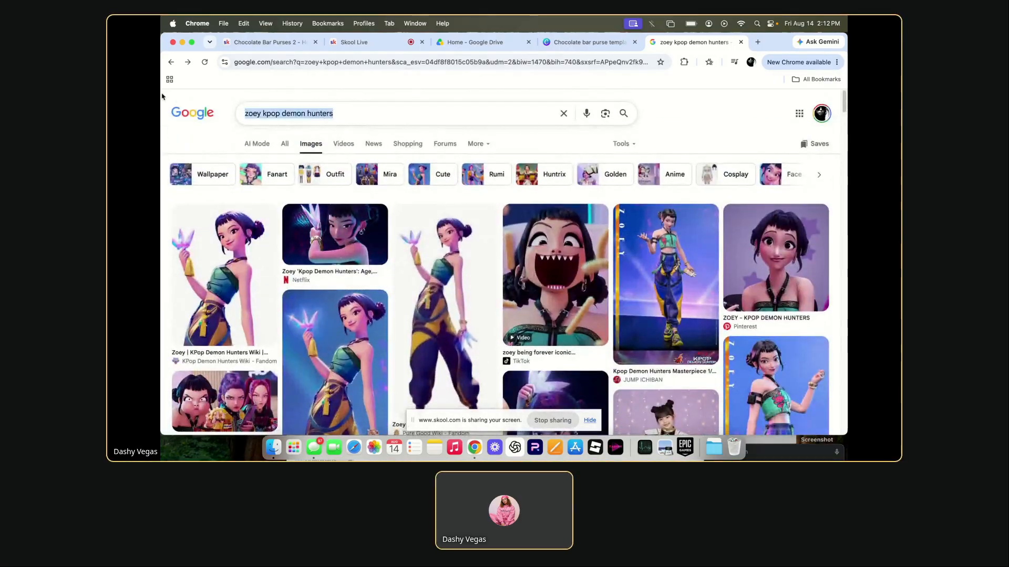
{"action": "key", "text": "BackSpace"}
{"action": "type", "text": "zoy"}
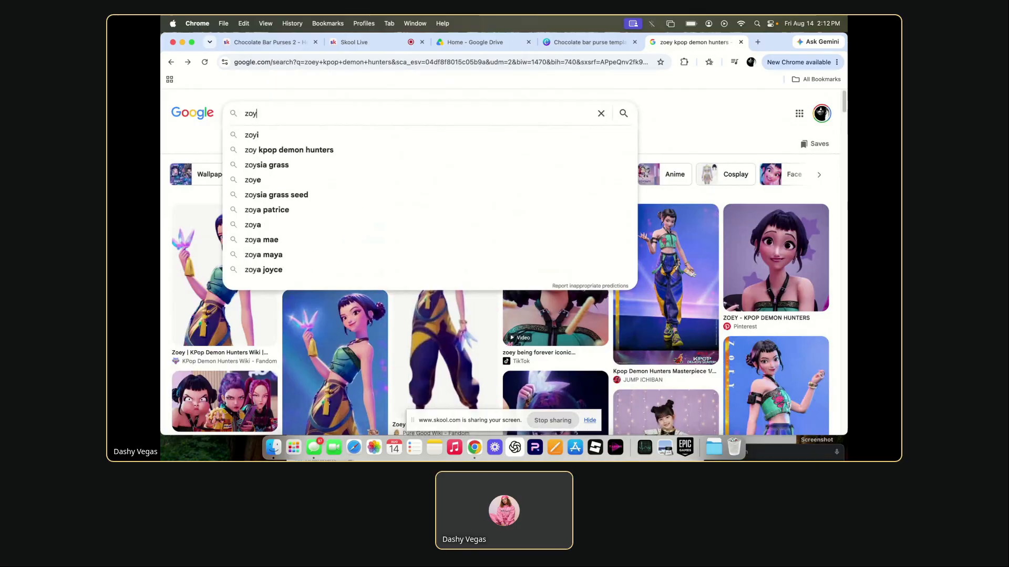
{"action": "key", "text": "BackSpace"}
{"action": "type", "text": "ey kpo"}
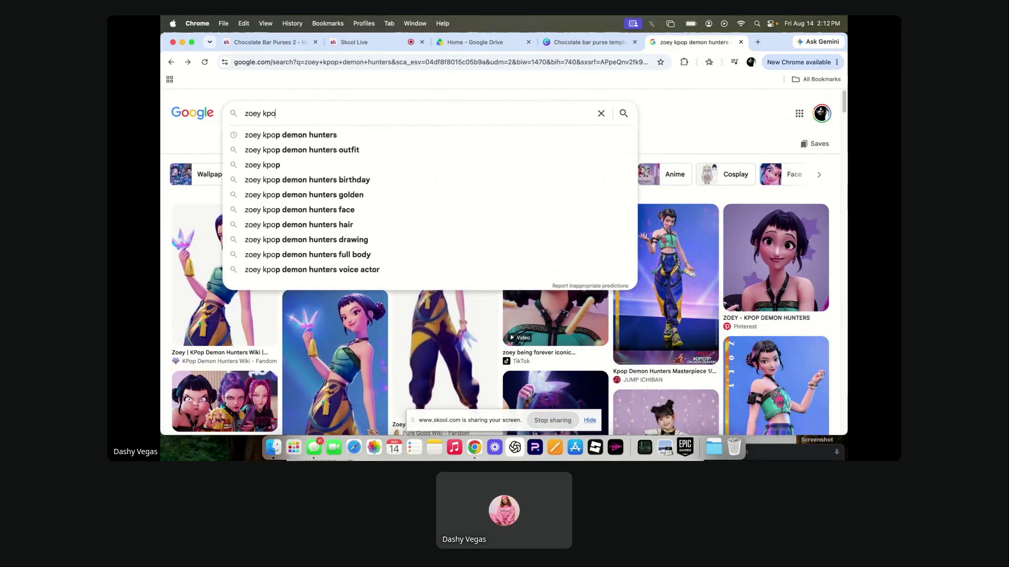
{"action": "type", "text": "p wallpaper"}
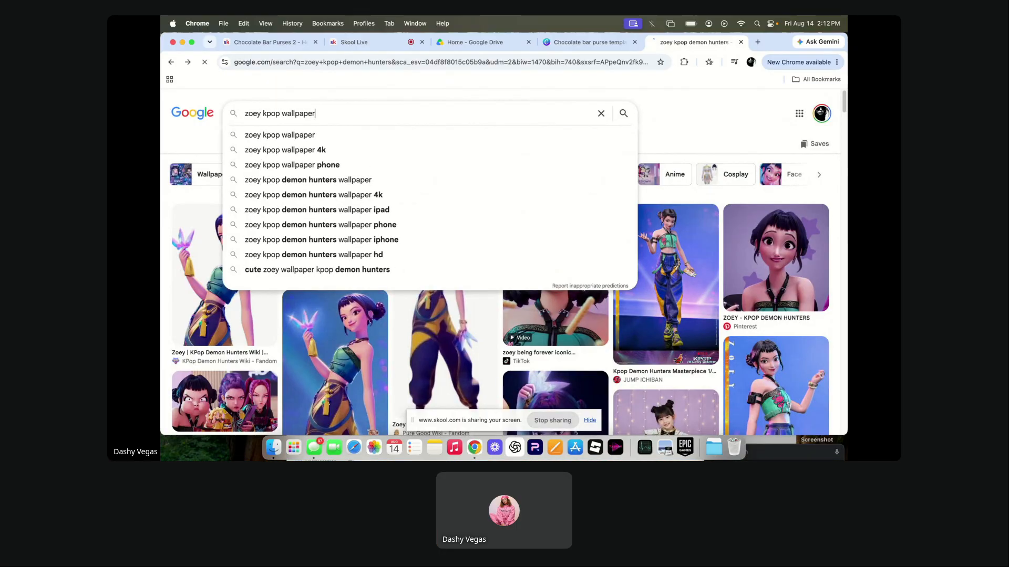
{"action": "key", "text": "Return"}
Examine the Zoey wallpaper images for artwork and patterns suited to the purse design.
{"action": "scroll", "coordinate": [504, 279], "scroll_direction": "down", "scroll_amount": 6}
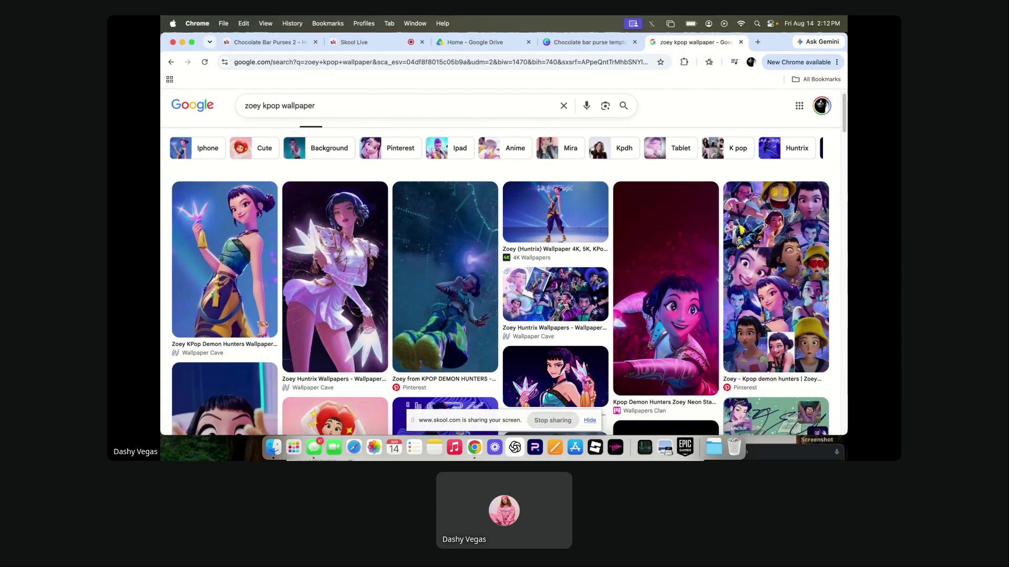
{"action": "scroll", "coordinate": [505, 278], "scroll_direction": "down", "scroll_amount": 4}
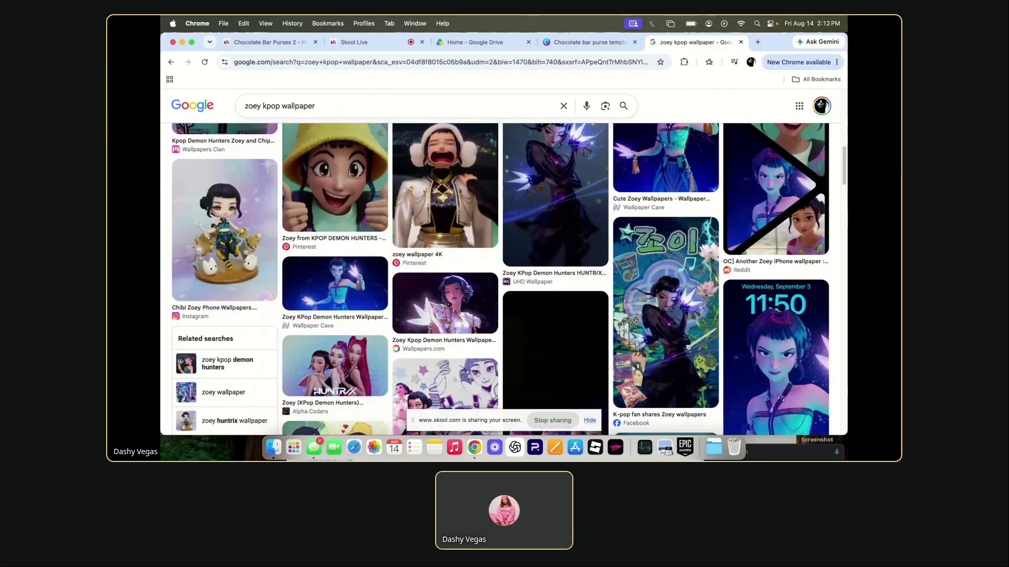
{"action": "scroll", "coordinate": [504, 279], "scroll_direction": "down", "scroll_amount": 3}
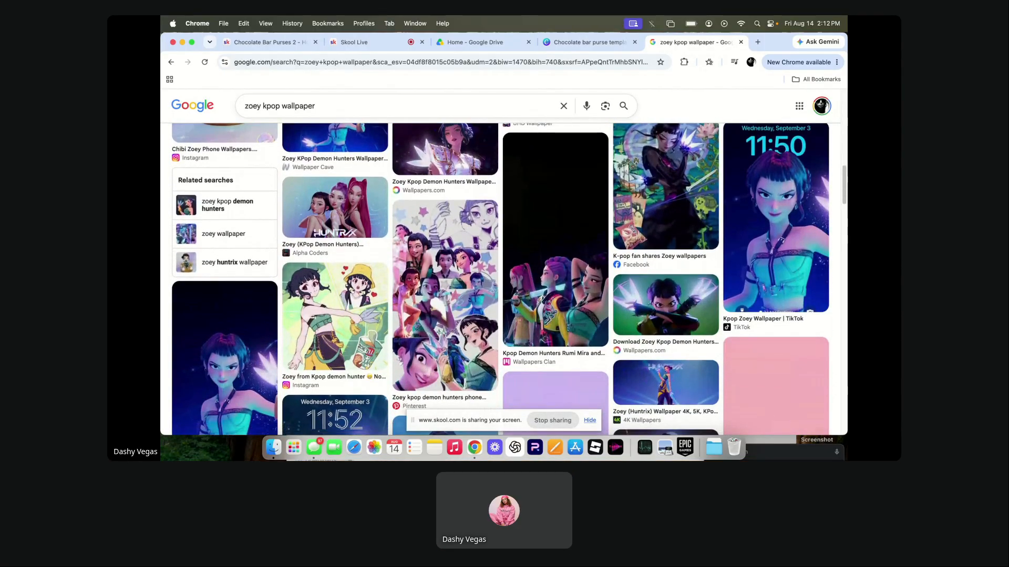
{"action": "scroll", "coordinate": [504, 279], "scroll_direction": "down", "scroll_amount": 4}
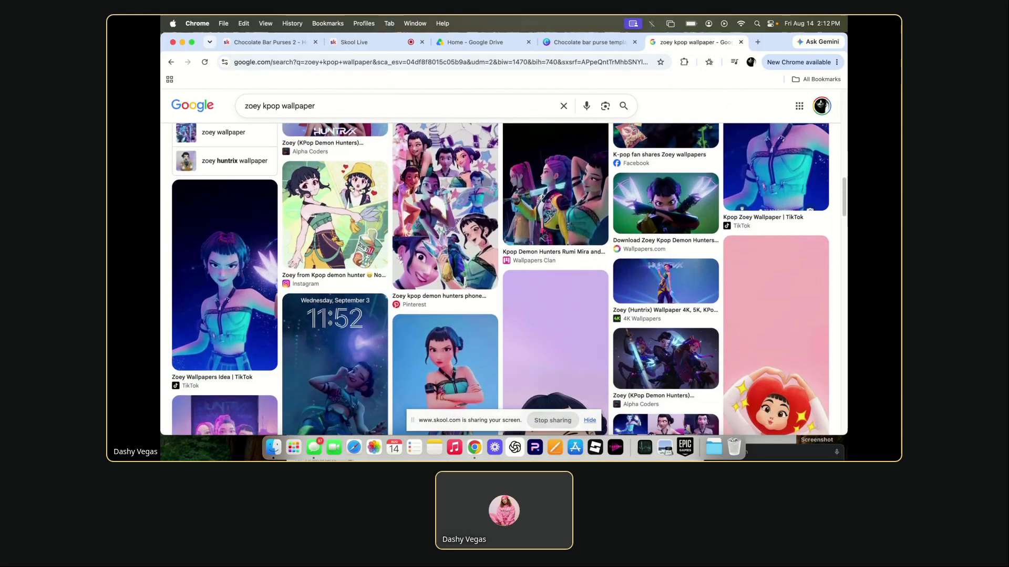
{"action": "scroll", "coordinate": [504, 279], "scroll_direction": "down", "scroll_amount": 5}
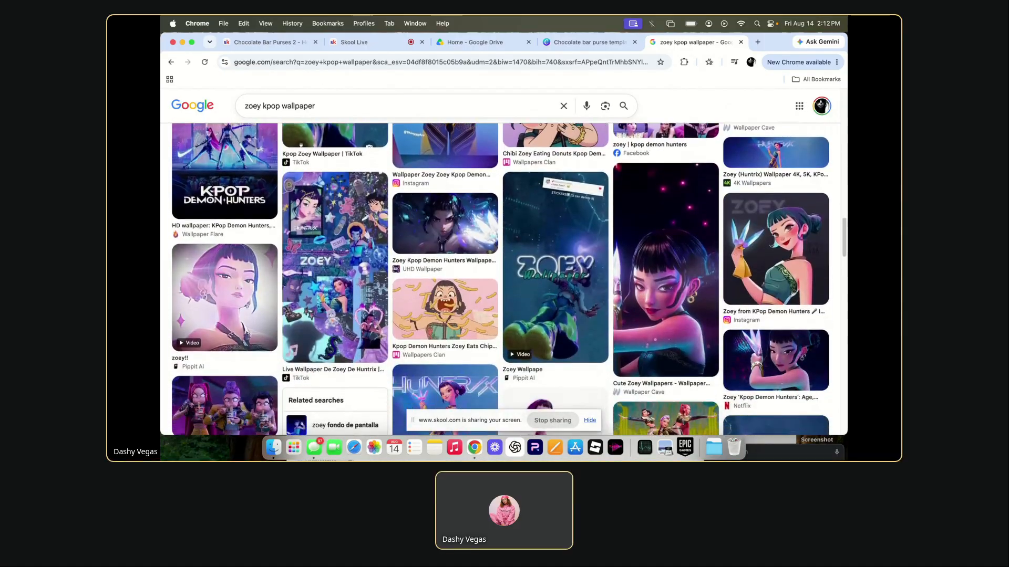
{"action": "scroll", "coordinate": [504, 278], "scroll_direction": "down", "scroll_amount": 1}
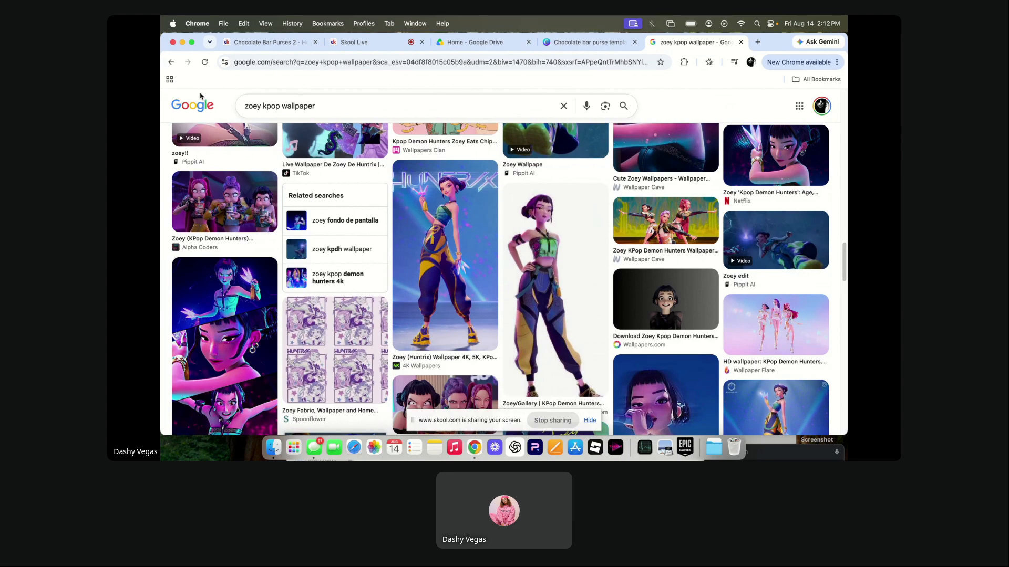
{"action": "scroll", "coordinate": [539, 242], "scroll_direction": "down", "scroll_amount": 5}
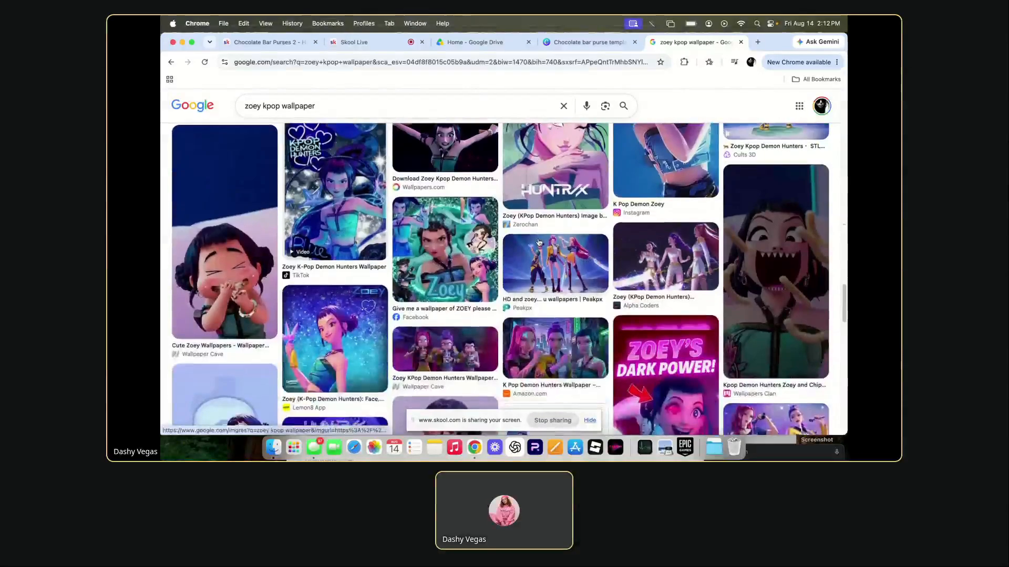
{"action": "scroll", "coordinate": [539, 242], "scroll_direction": "up", "scroll_amount": 3}
{"action": "scroll", "coordinate": [525, 258], "scroll_direction": "down", "scroll_amount": 2}
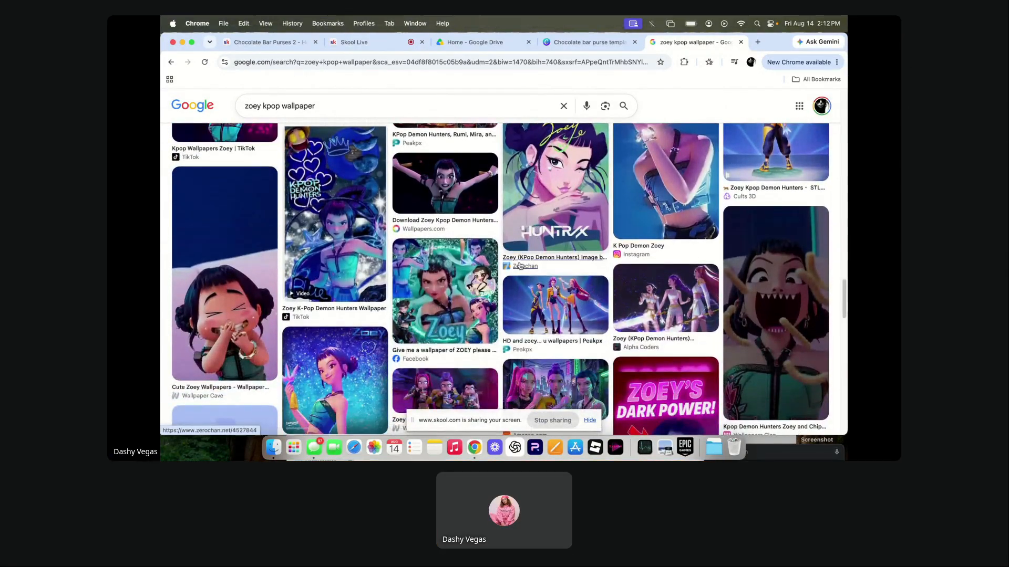
{"action": "scroll", "coordinate": [444, 287], "scroll_direction": "down", "scroll_amount": 2}
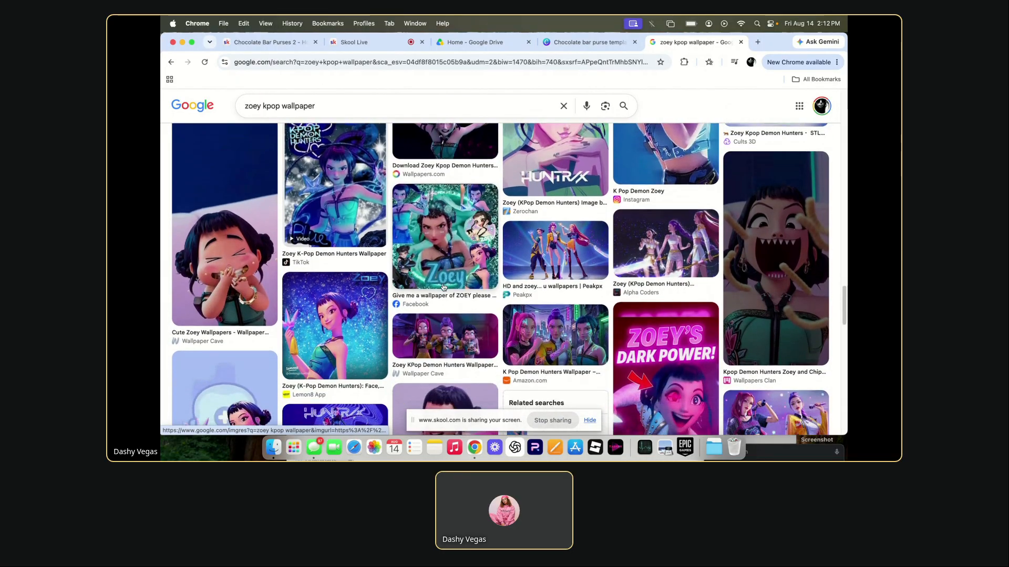
{"action": "scroll", "coordinate": [444, 287], "scroll_direction": "down", "scroll_amount": 2}
{"action": "scroll", "coordinate": [444, 287], "scroll_direction": "up", "scroll_amount": 3}
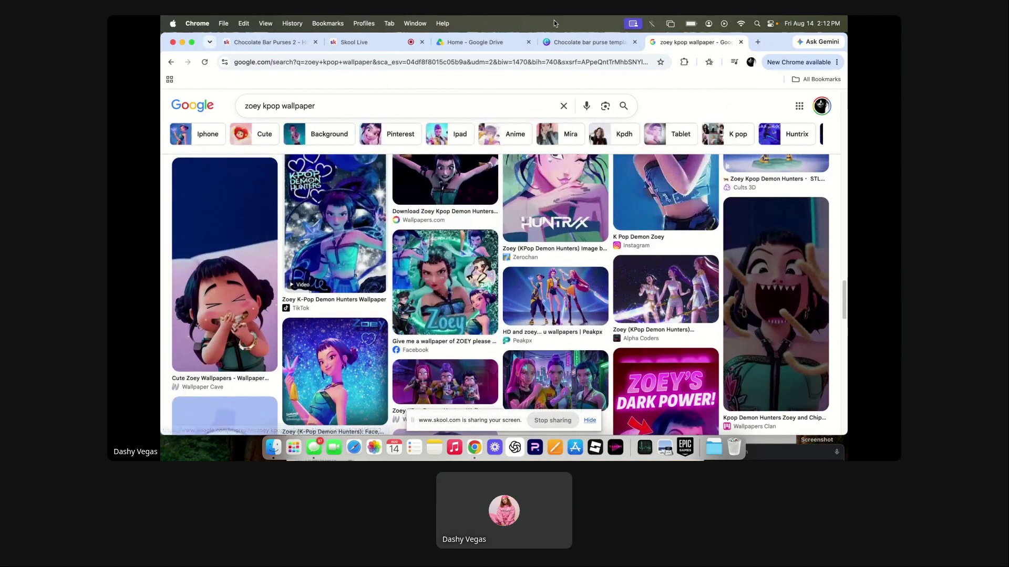
Compare the green purse layout in Canva with the Zoey wallpaper images in Google and return to Canva.
{"action": "left_click", "coordinate": [588, 42]}
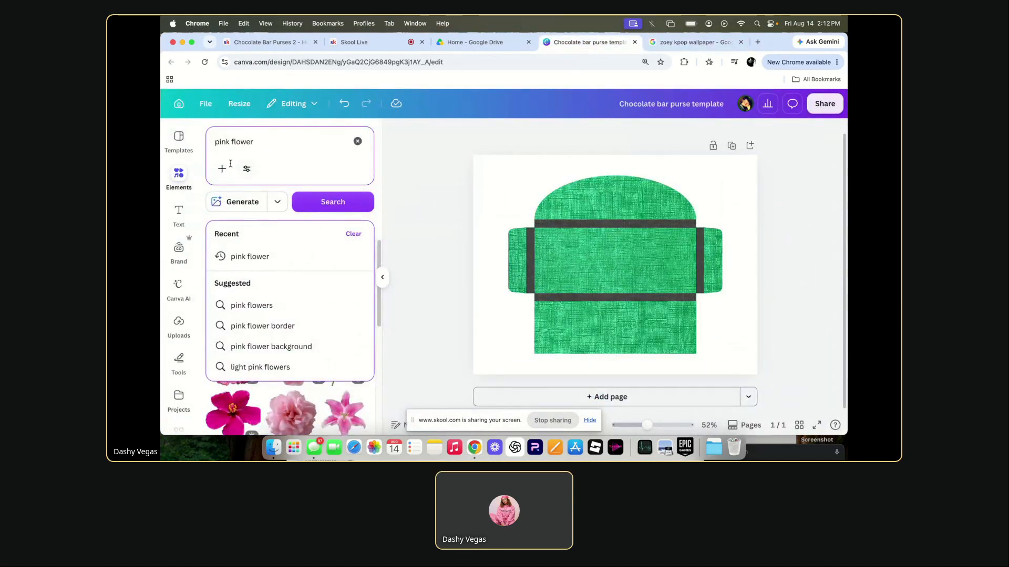
{"action": "left_click", "coordinate": [694, 42]}
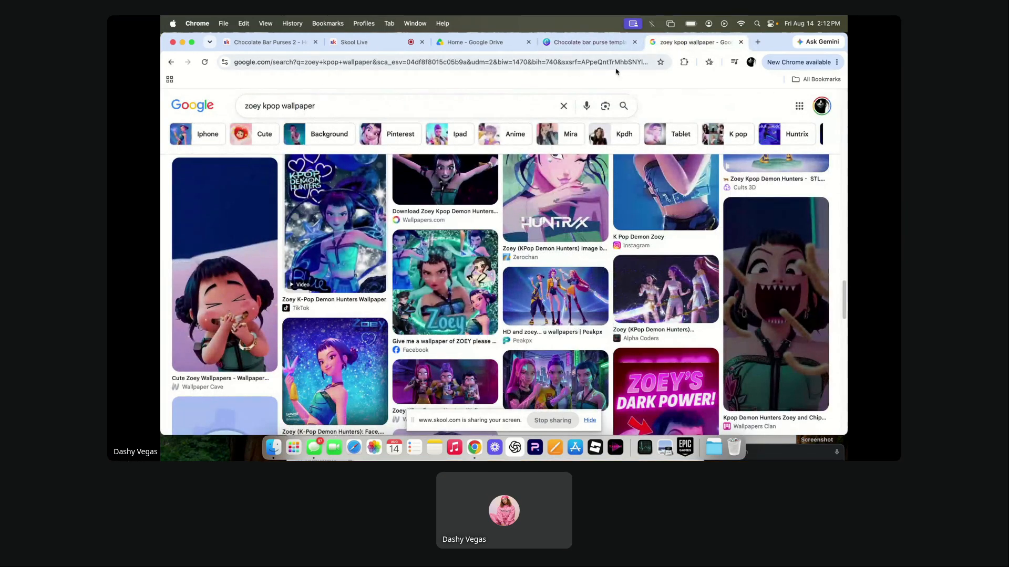
{"action": "left_click", "coordinate": [577, 44]}
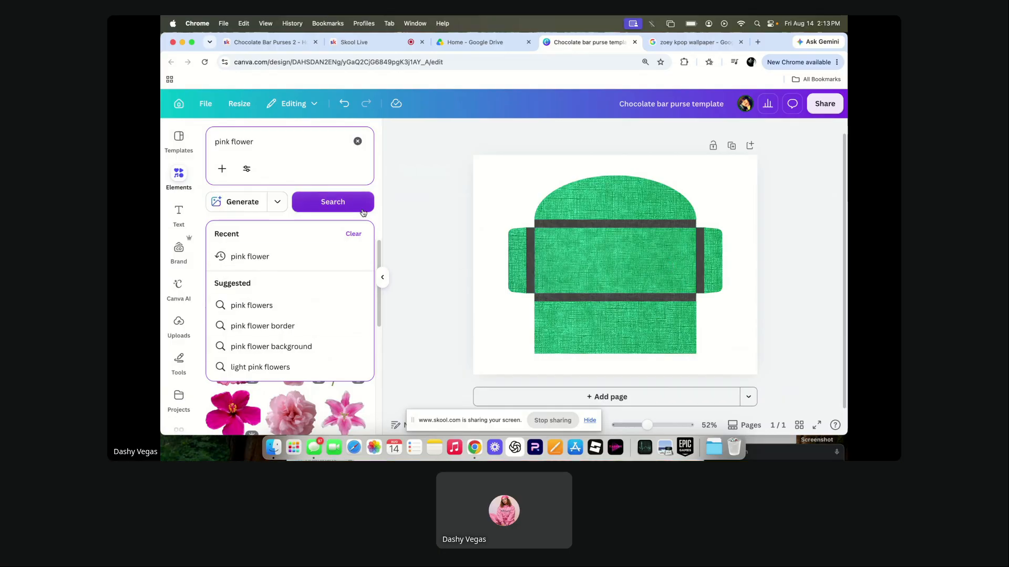
Browse the pink flower photos for a bloom suited to the purse accents.
{"action": "left_click", "coordinate": [376, 224]}
{"action": "scroll", "coordinate": [321, 321], "scroll_direction": "down", "scroll_amount": 5}
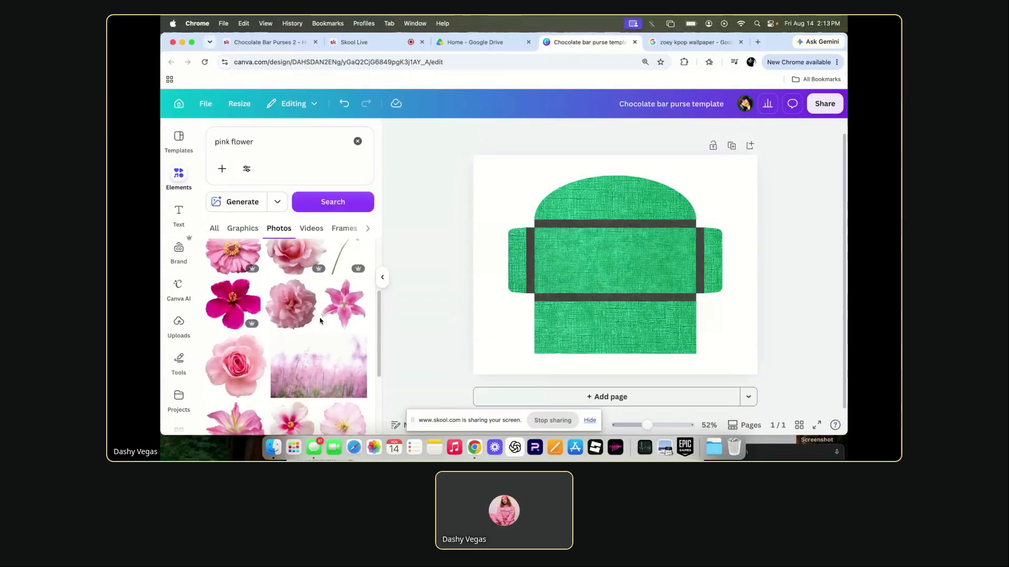
{"action": "scroll", "coordinate": [320, 321], "scroll_direction": "down", "scroll_amount": 5}
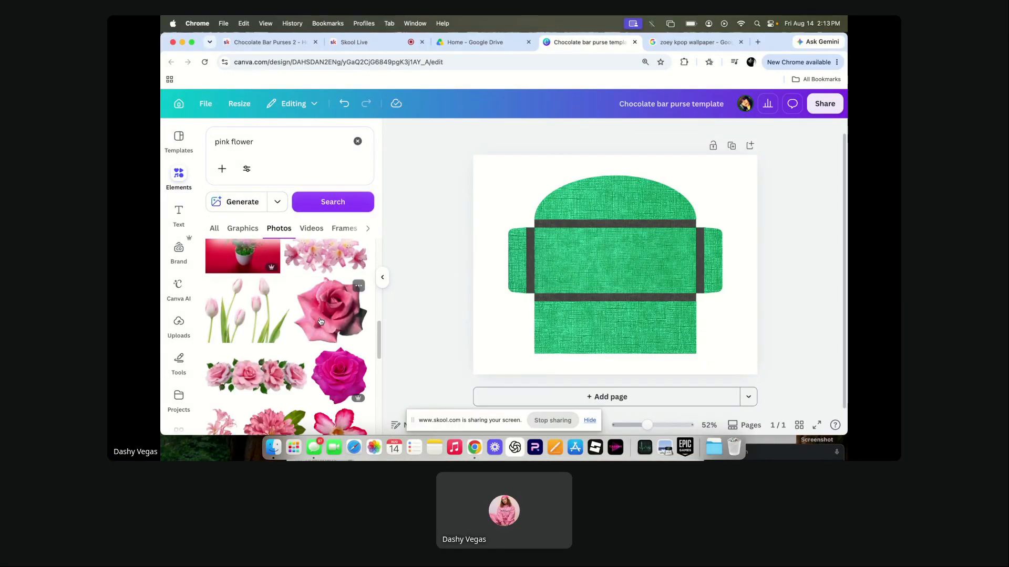
{"action": "scroll", "coordinate": [319, 315], "scroll_direction": "down", "scroll_amount": 5}
{"action": "scroll", "coordinate": [318, 299], "scroll_direction": "down", "scroll_amount": 4}
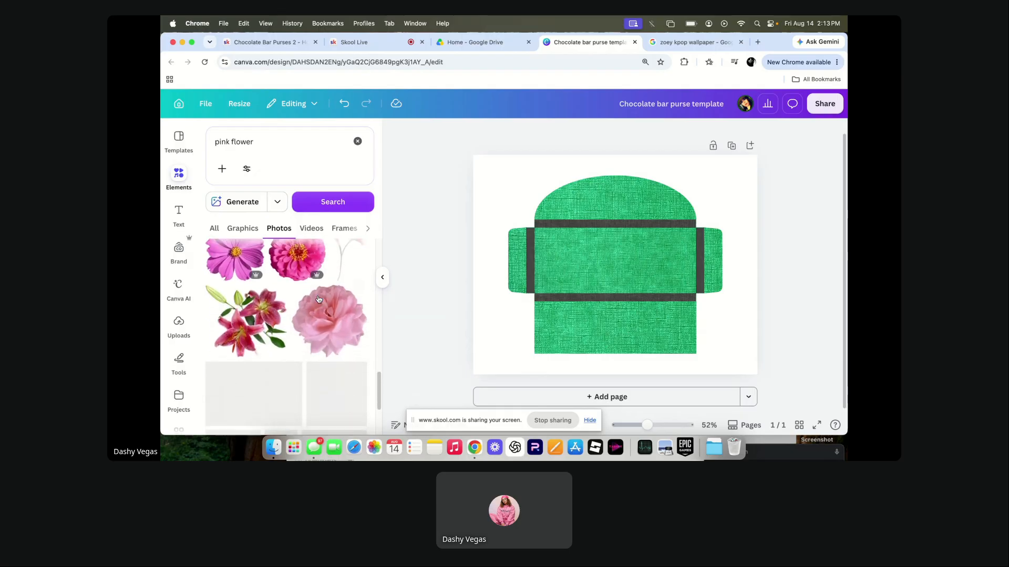
{"action": "scroll", "coordinate": [319, 300], "scroll_direction": "down", "scroll_amount": 8}
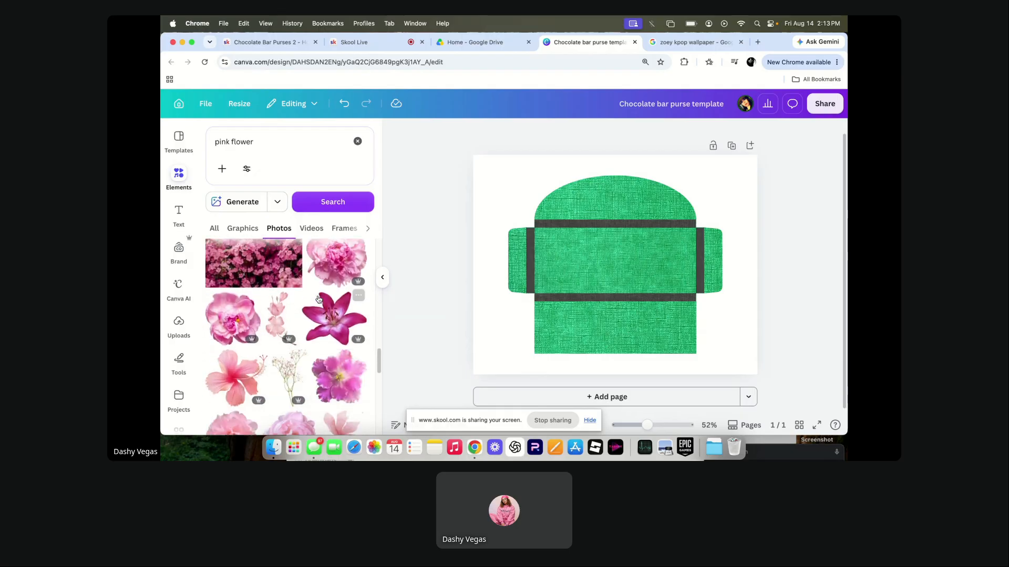
Search the design elements for "pink flower design" and show only the graphics results.
{"action": "left_click", "coordinate": [278, 136]}
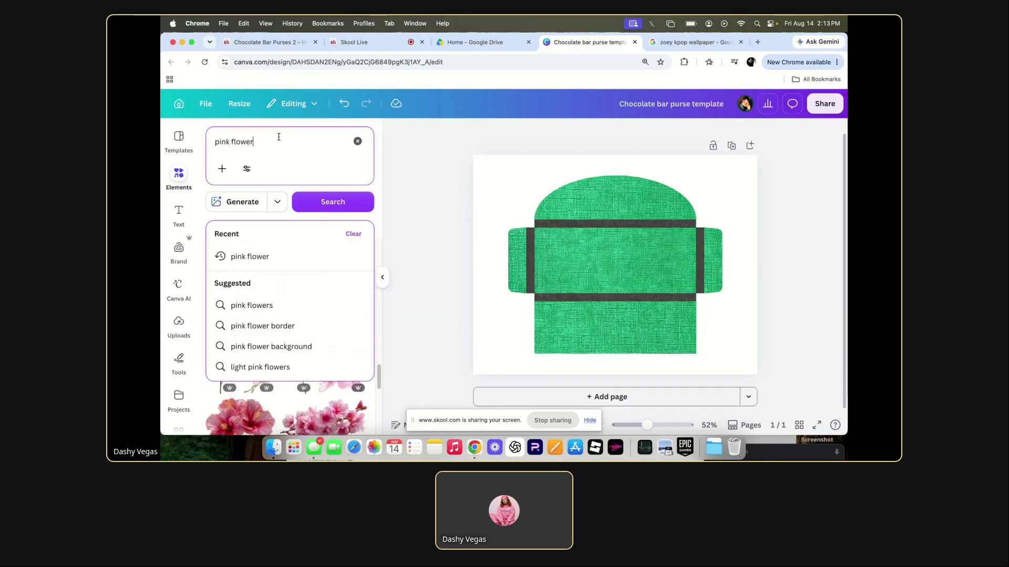
{"action": "type", "text": "design"}
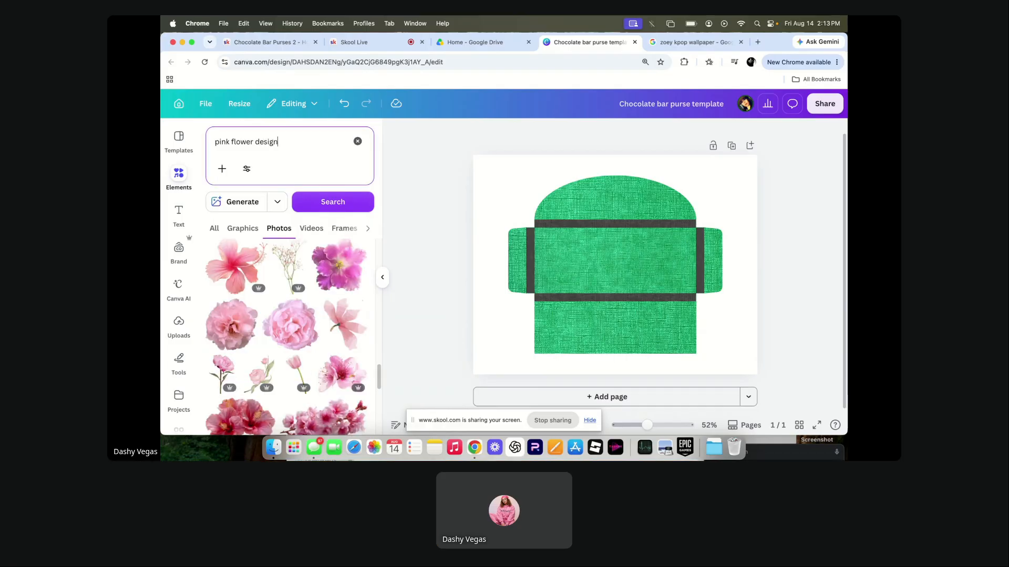
{"action": "key", "text": "Return"}
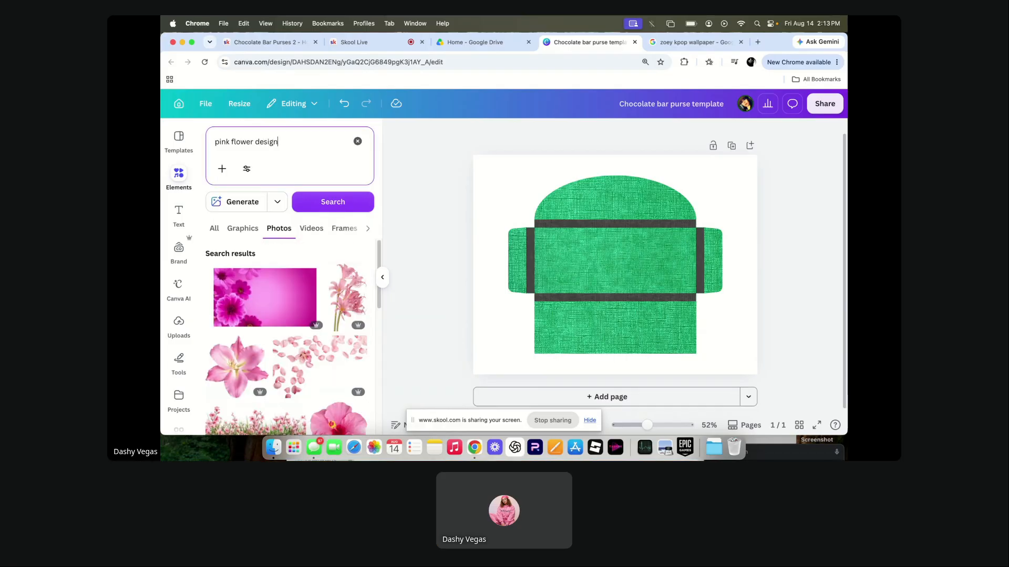
{"action": "scroll", "coordinate": [274, 298], "scroll_direction": "down", "scroll_amount": 6}
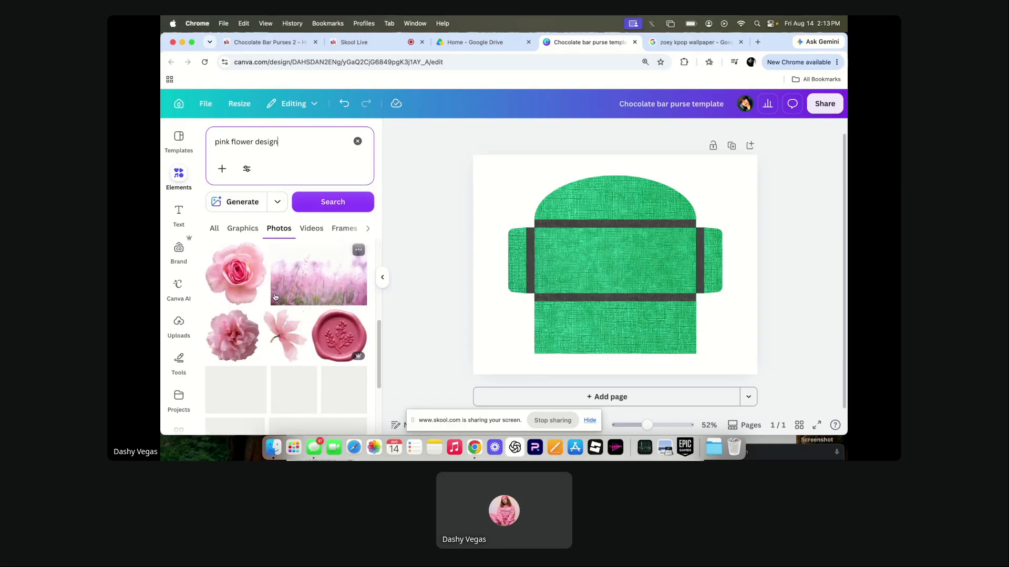
{"action": "left_click", "coordinate": [245, 228]}
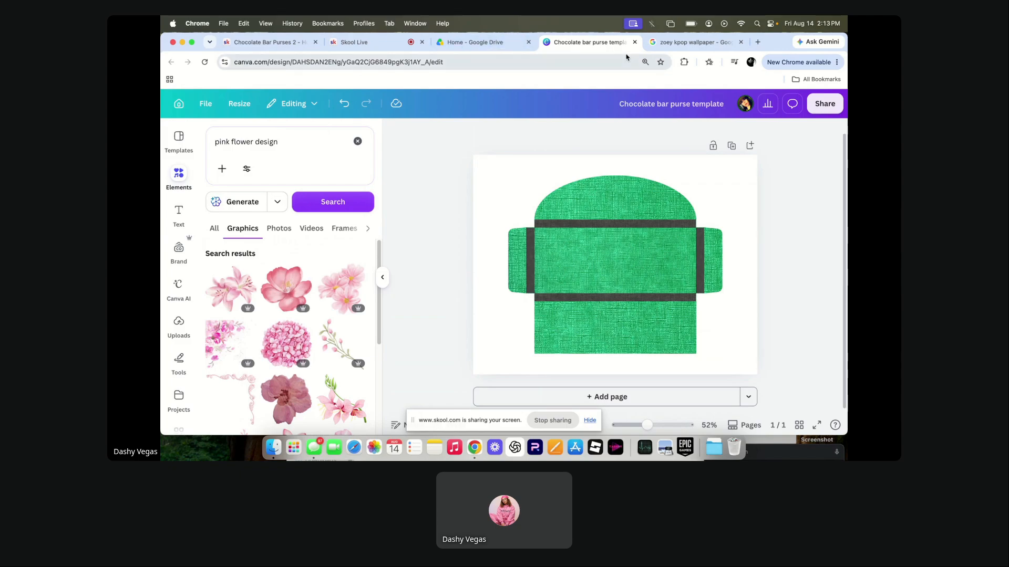
Switch to the Google image results, check the Zoey wallpapers for reference and return to Canva.
{"action": "left_click", "coordinate": [691, 42]}
{"action": "scroll", "coordinate": [538, 304], "scroll_direction": "down", "scroll_amount": 5}
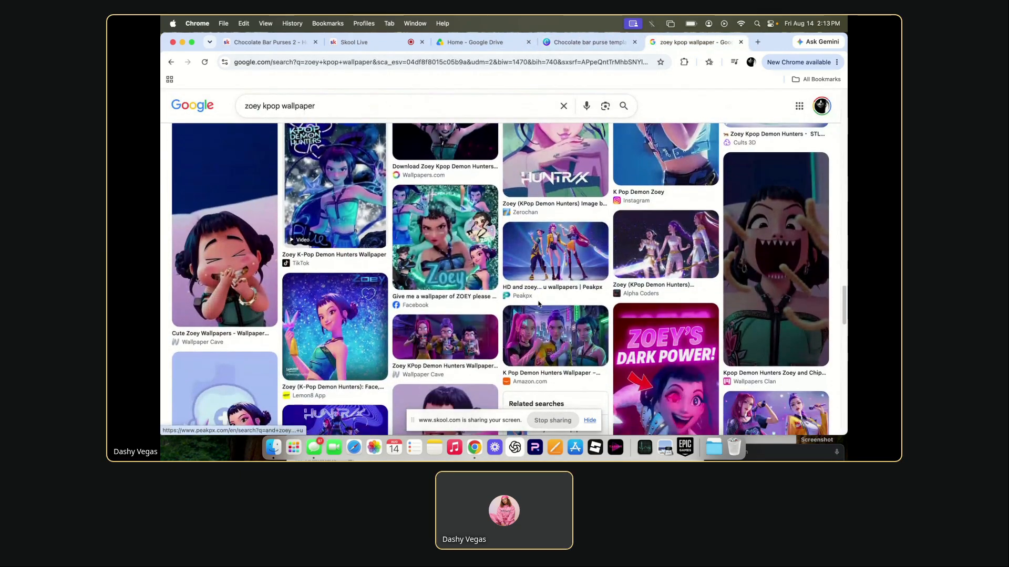
{"action": "scroll", "coordinate": [539, 303], "scroll_direction": "down", "scroll_amount": 10}
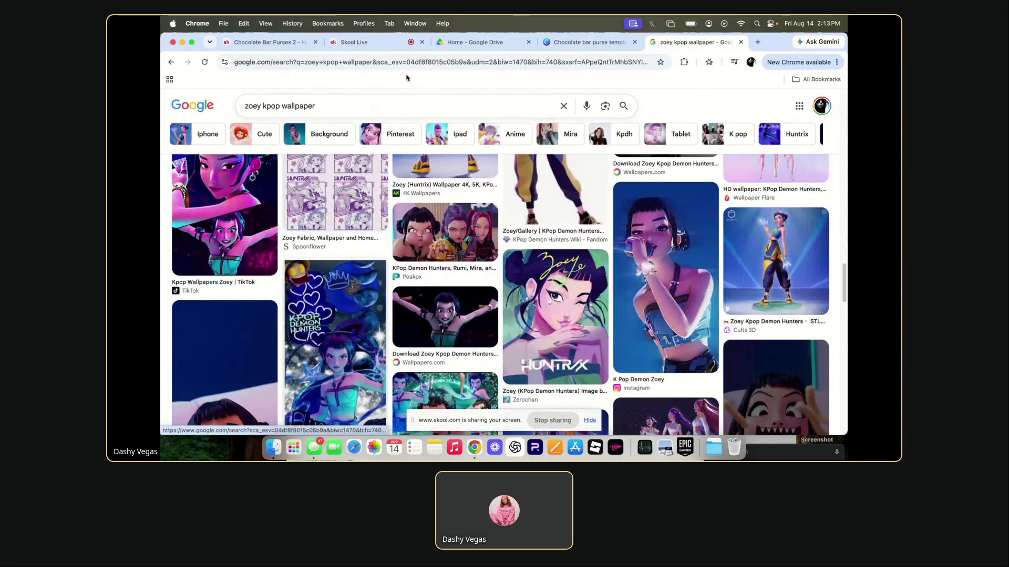
{"action": "left_click", "coordinate": [587, 42]}
Search the graphics for "lotus" and insert the pink lotus with the orange center onto the purse page.
{"action": "left_click", "coordinate": [273, 143]}
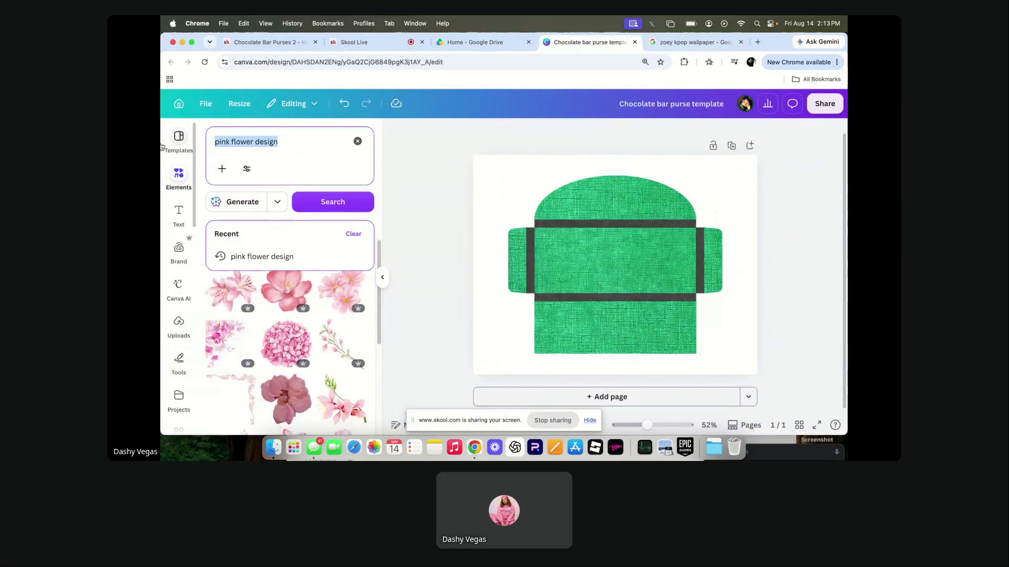
{"action": "type", "text": "lotus"}
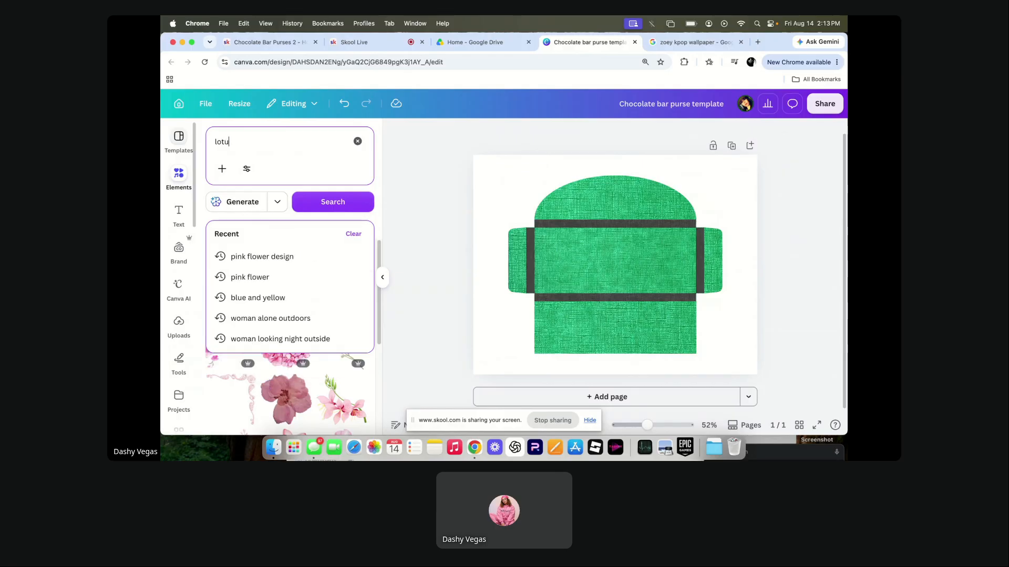
{"action": "key", "text": "Return"}
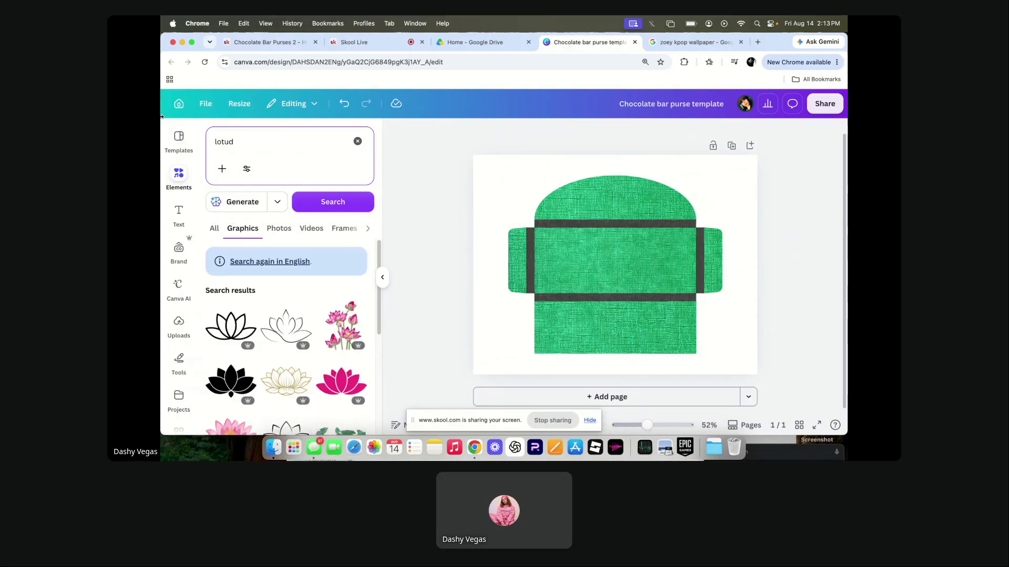
{"action": "key", "text": "BackSpace"}
{"action": "type", "text": "s"}
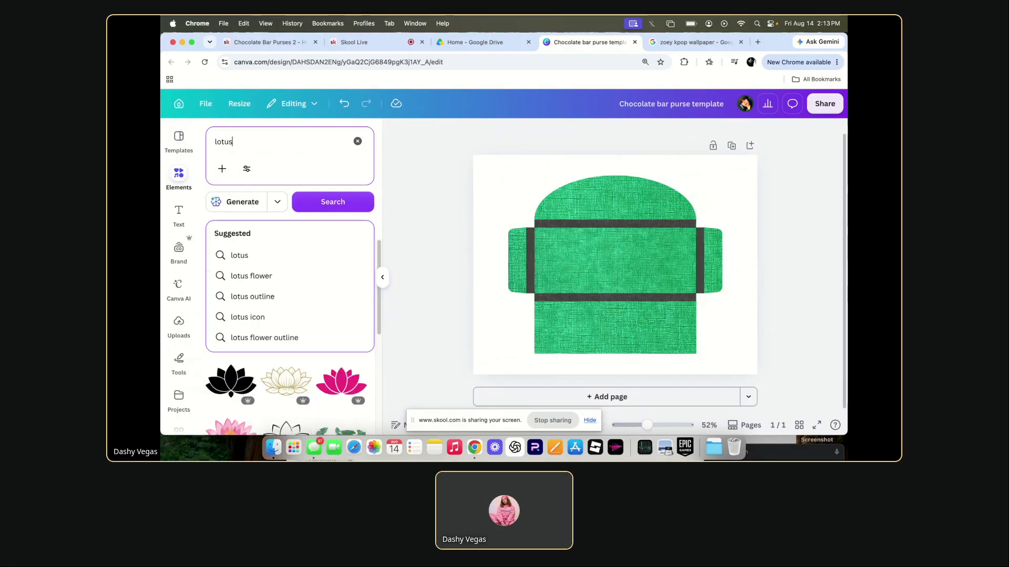
{"action": "key", "text": "Return"}
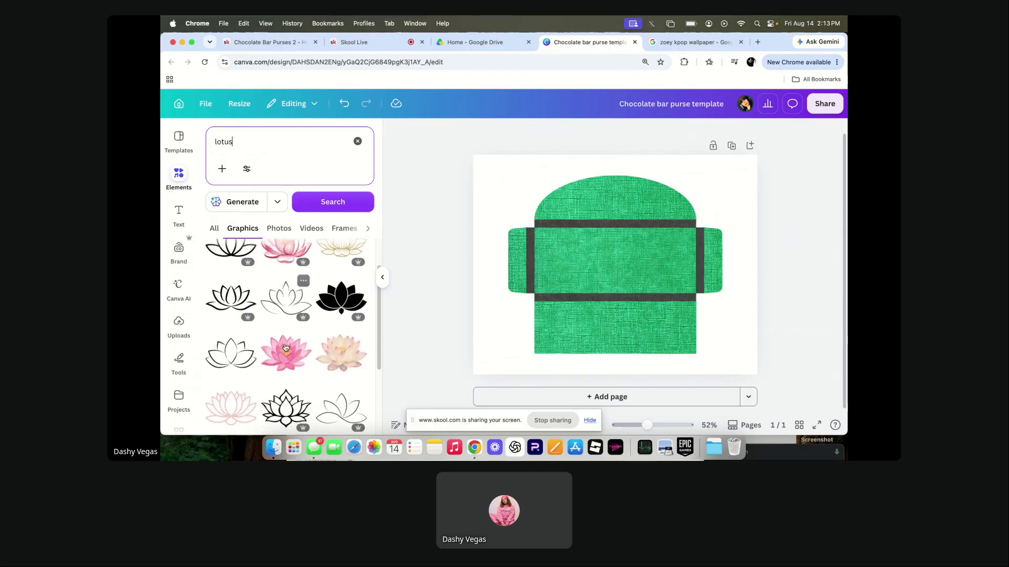
{"action": "scroll", "coordinate": [287, 344], "scroll_direction": "down", "scroll_amount": 3}
{"action": "left_click", "coordinate": [281, 329]}
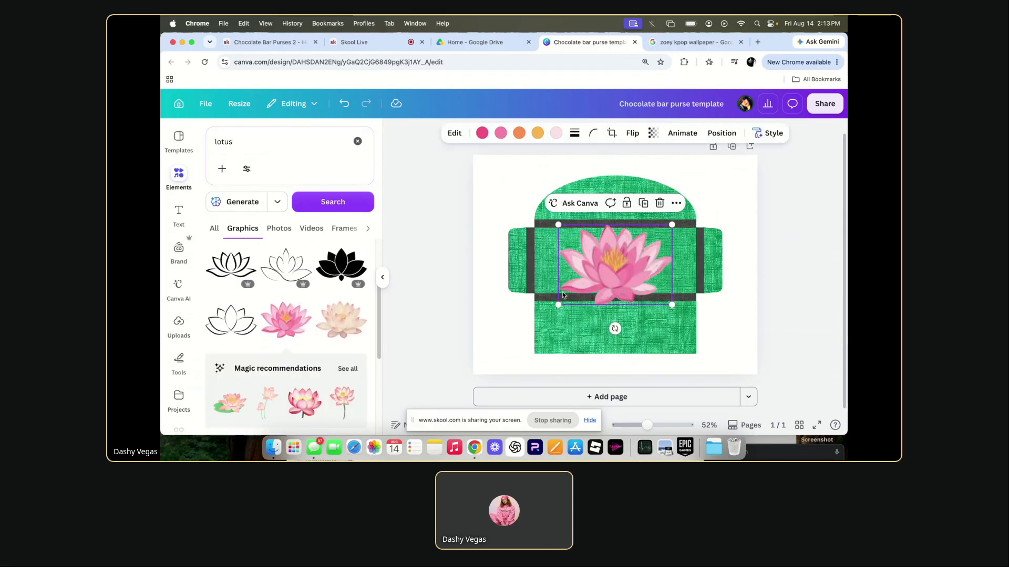
Shrink the pink lotus and position it upside down in the left corner of the purse's lower rectangular panel.
{"action": "left_click_drag", "start_coordinate": [615, 328], "coordinate": [584, 325]}
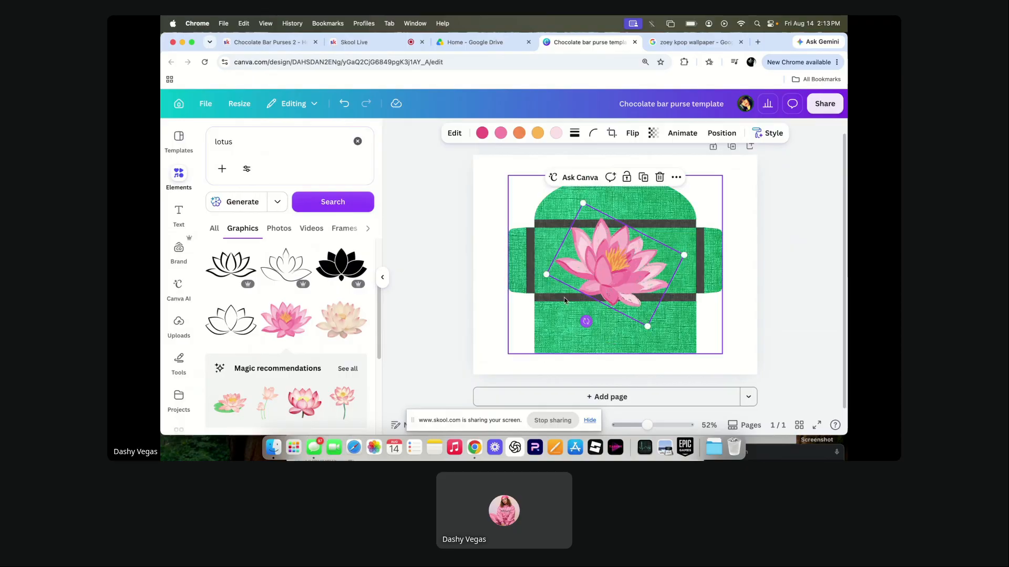
{"action": "left_click_drag", "start_coordinate": [546, 274], "coordinate": [593, 266]}
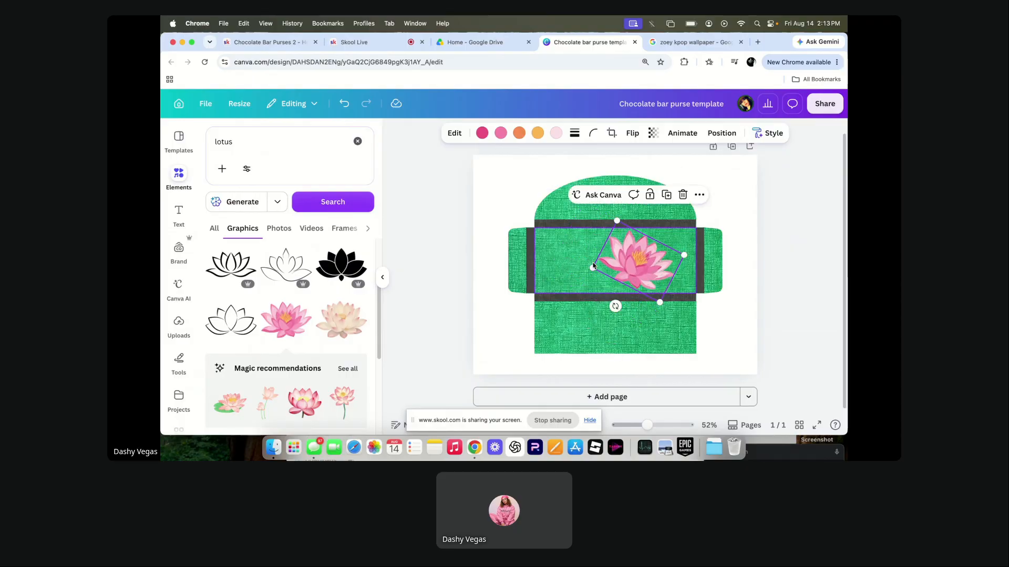
{"action": "left_click_drag", "start_coordinate": [615, 306], "coordinate": [582, 308]}
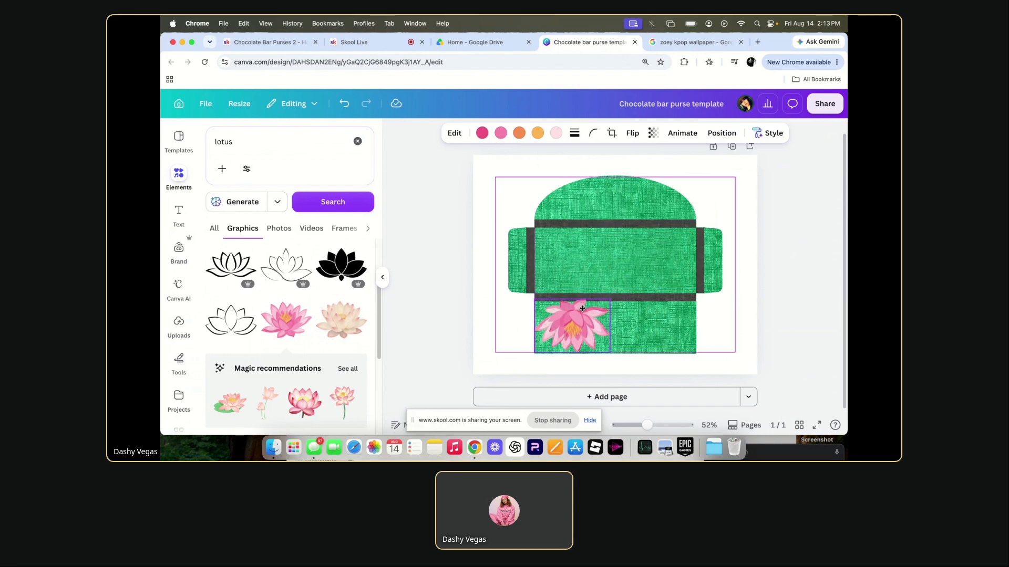
{"action": "left_click", "coordinate": [582, 309]}
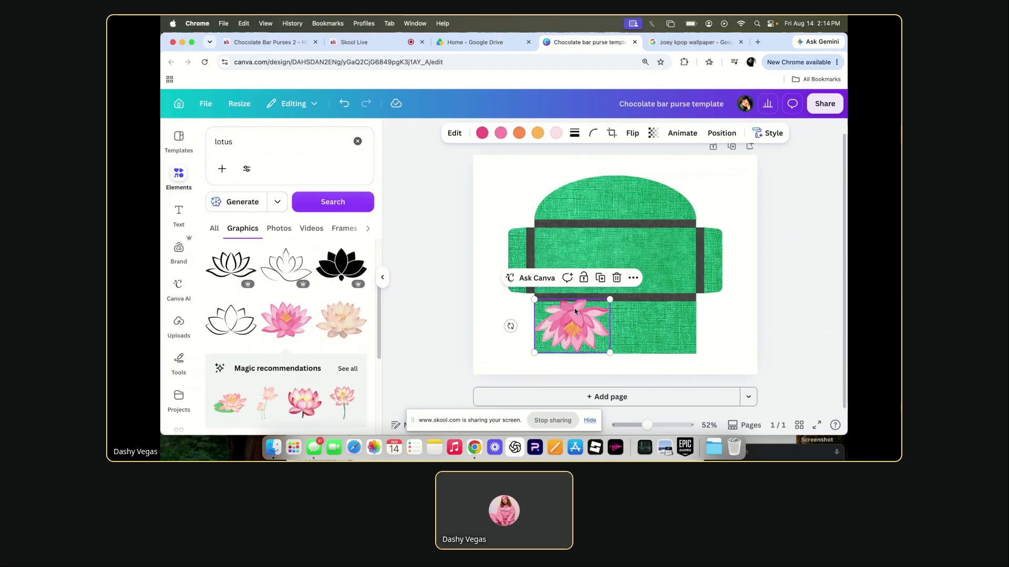
Tilt the upside-down lotus slightly counterclockwise within the lower panel.
{"action": "left_click", "coordinate": [499, 328]}
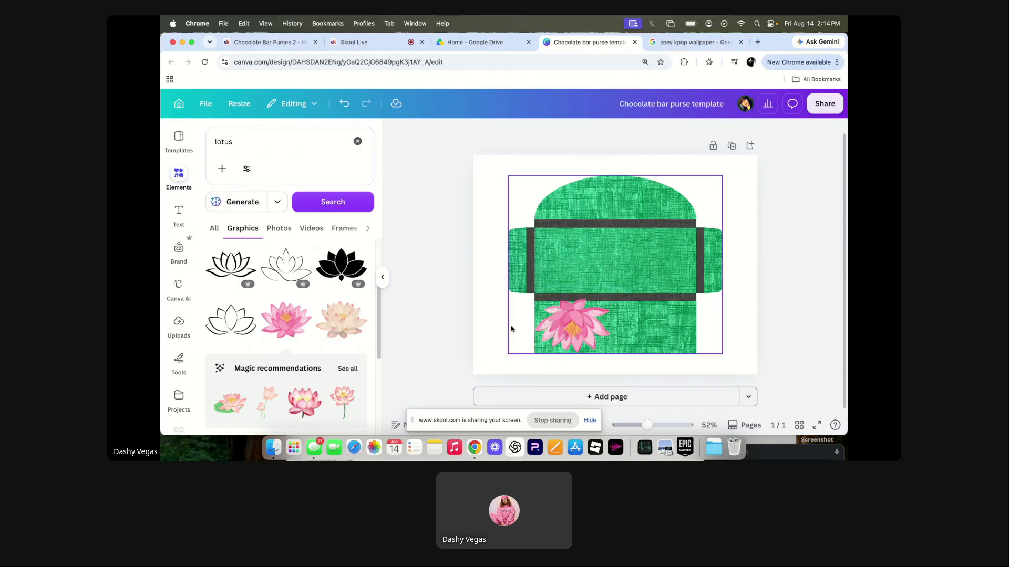
{"action": "left_click", "coordinate": [583, 325]}
{"action": "left_click_drag", "start_coordinate": [511, 326], "coordinate": [512, 333]}
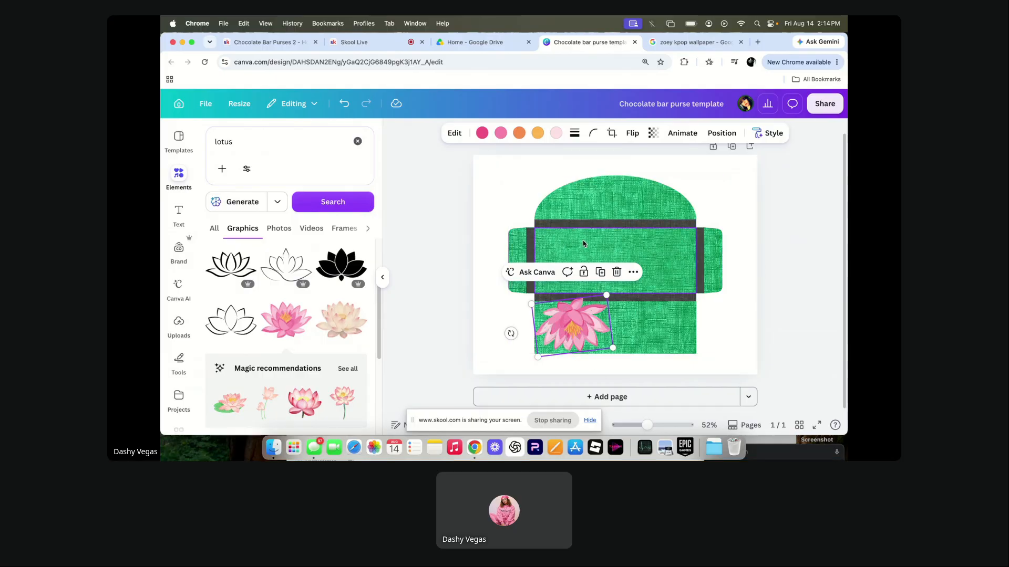
{"action": "left_click", "coordinate": [434, 329]}
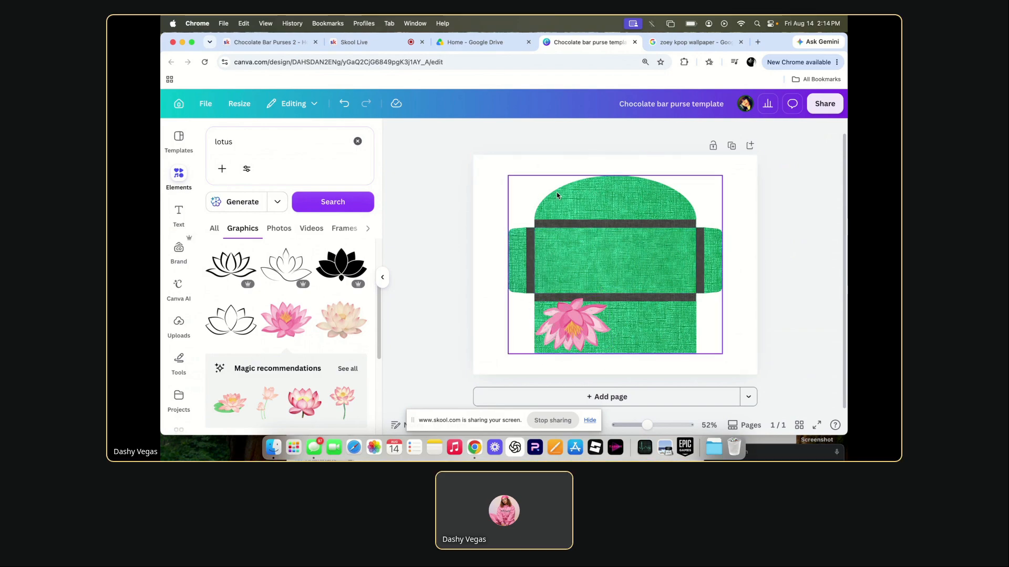
Select the entire purse layout together with the lotus and rotate it 180 degrees on the page.
{"action": "left_click_drag", "start_coordinate": [457, 169], "coordinate": [770, 413]}
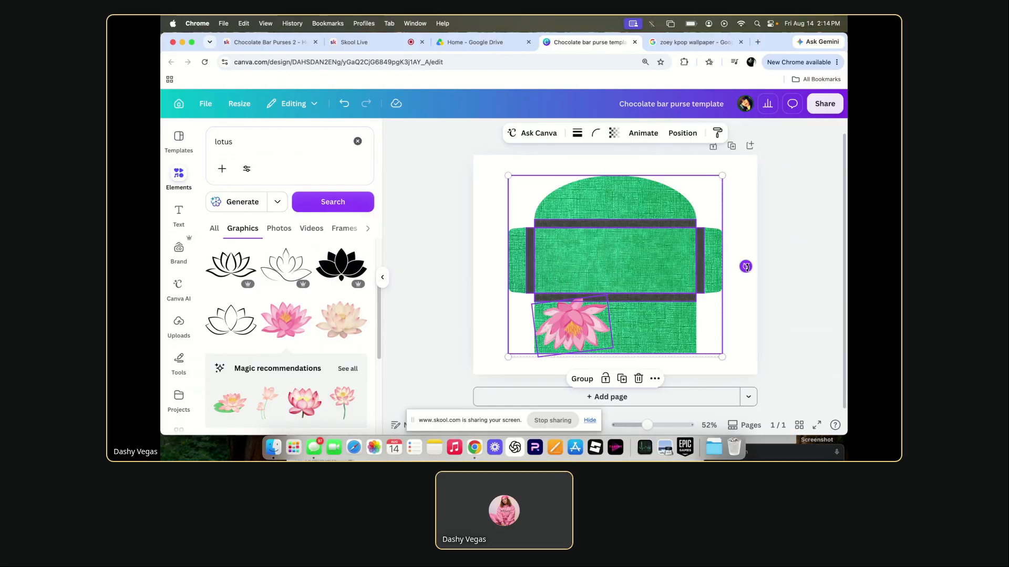
{"action": "left_click_drag", "start_coordinate": [745, 265], "coordinate": [606, 268]}
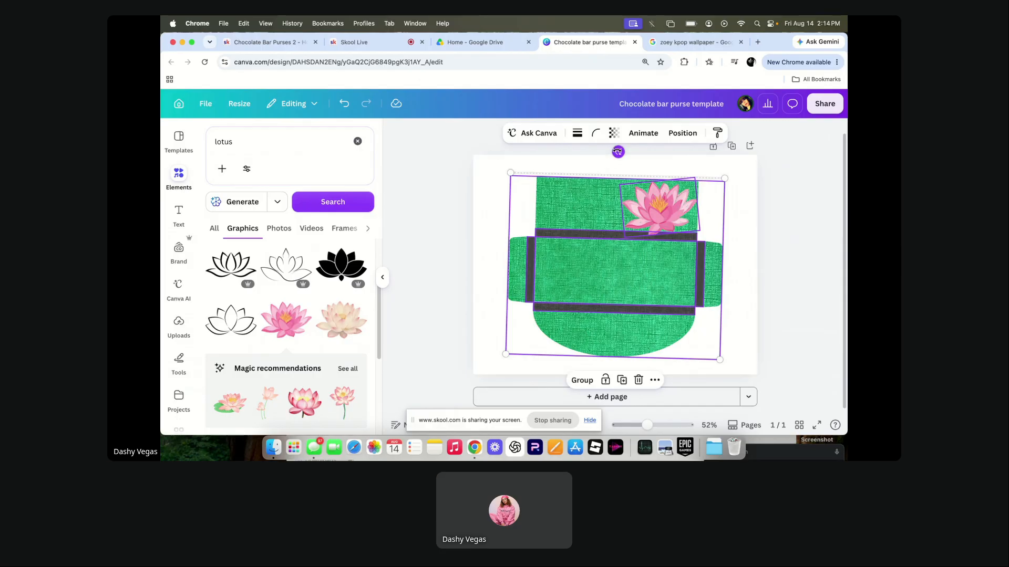
{"action": "left_click_drag", "start_coordinate": [618, 152], "coordinate": [612, 150]}
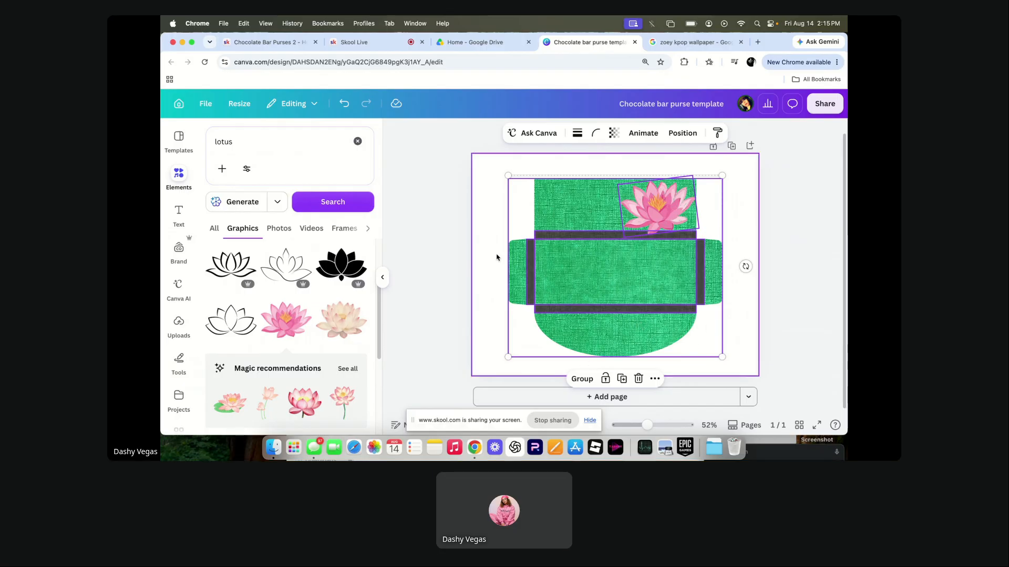
{"action": "left_click", "coordinate": [447, 231]}
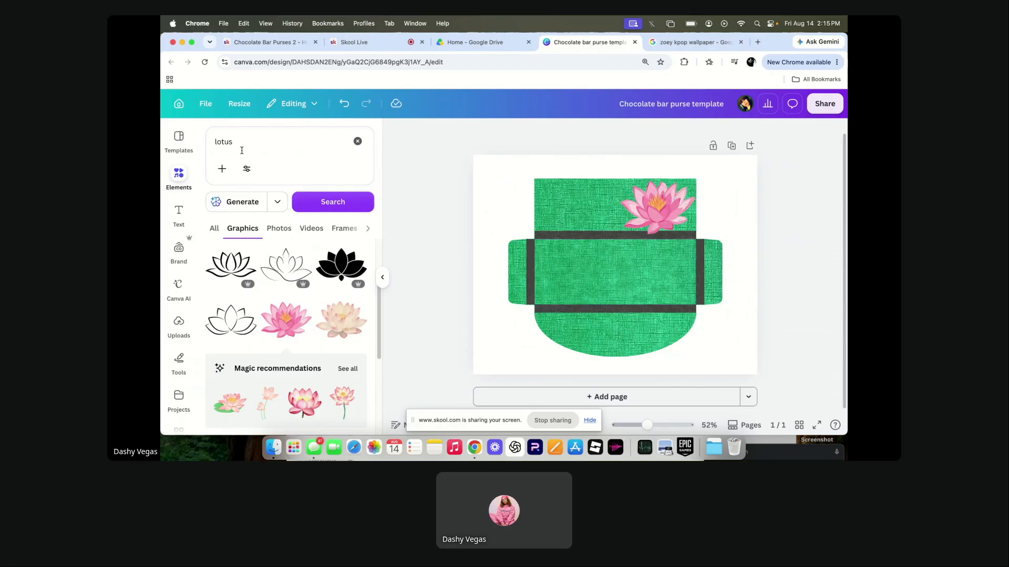
Switch to Google Images, search for "zoey kpop clipart" and browse the results for character artwork.
{"action": "left_click", "coordinate": [691, 42]}
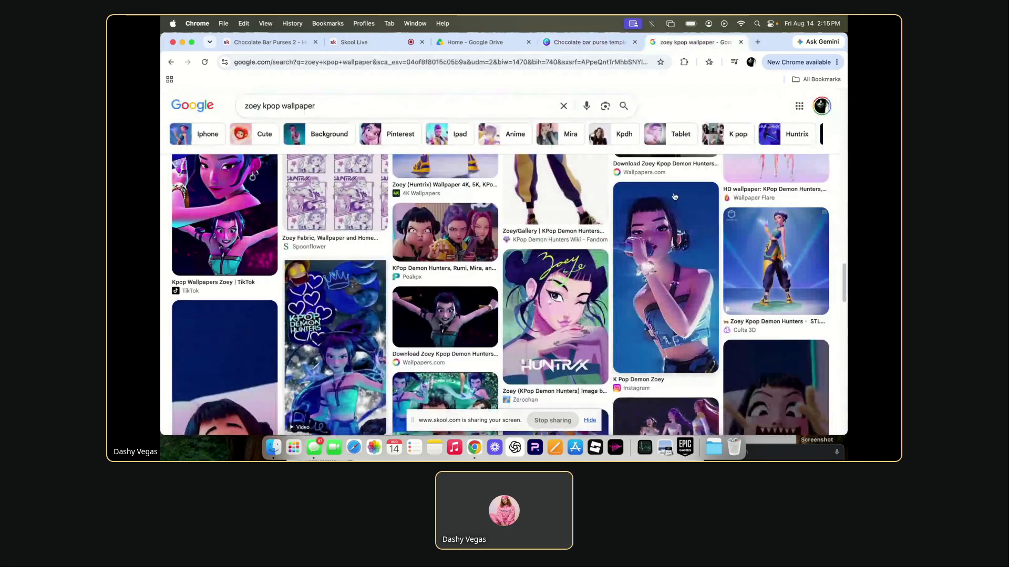
{"action": "left_click_drag", "start_coordinate": [316, 105], "coordinate": [283, 104]}
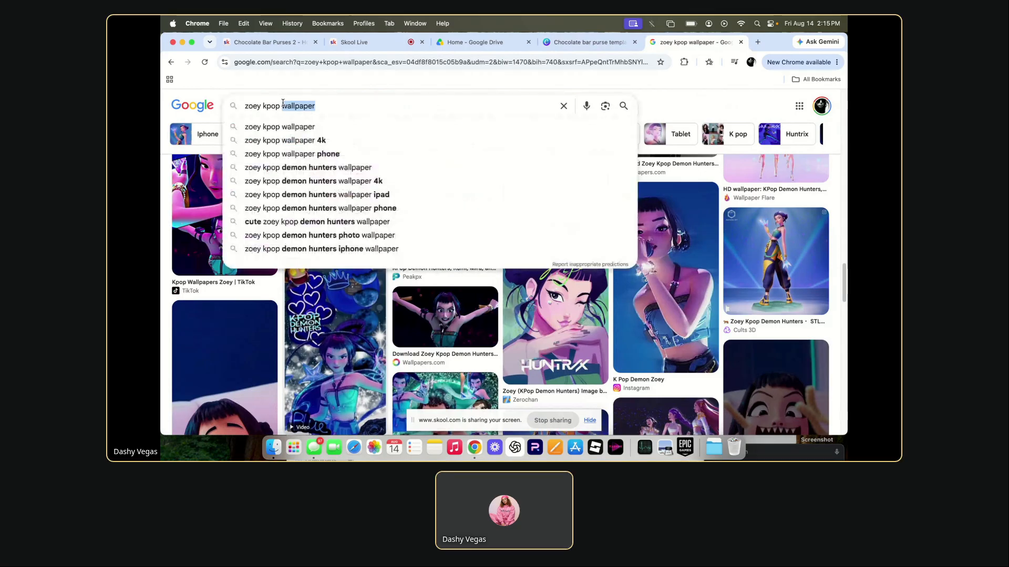
{"action": "type", "text": "clipatr"}
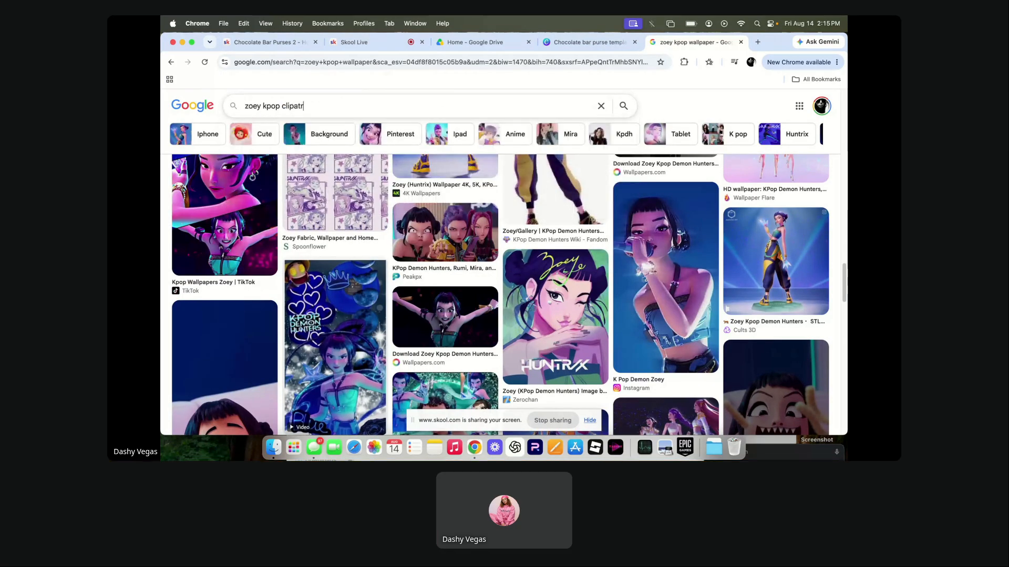
{"action": "key", "text": "BackSpace"}
{"action": "key", "text": "BackSpace"}
{"action": "type", "text": "rt"}
{"action": "key", "text": "Return"}
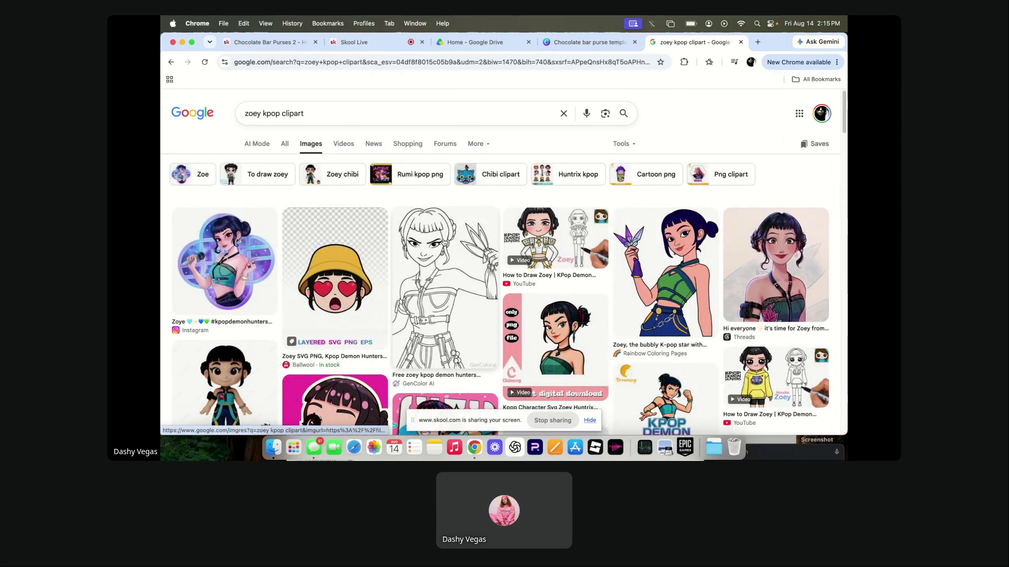
{"action": "scroll", "coordinate": [352, 296], "scroll_direction": "down", "scroll_amount": 5}
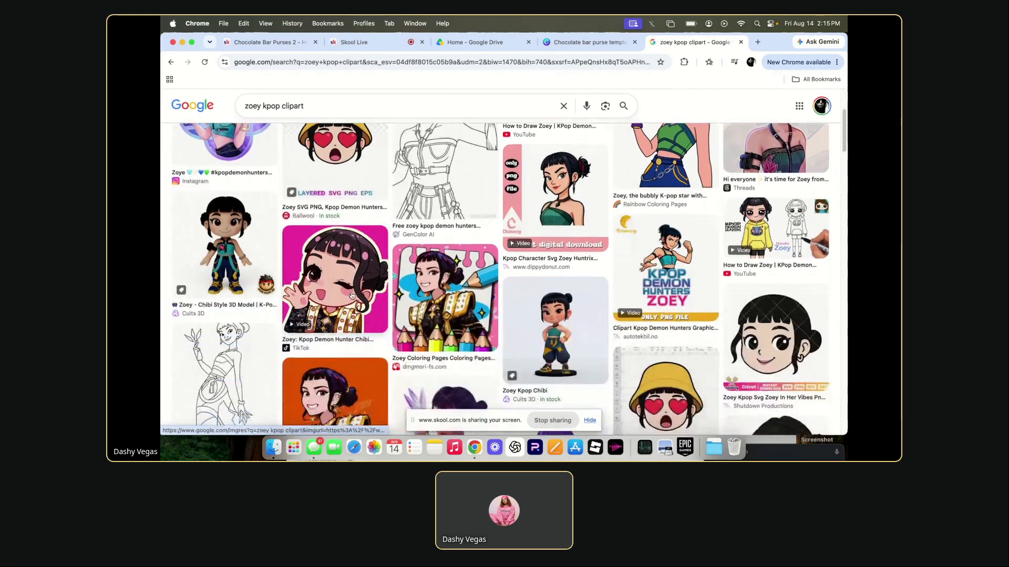
{"action": "scroll", "coordinate": [352, 296], "scroll_direction": "down", "scroll_amount": 3}
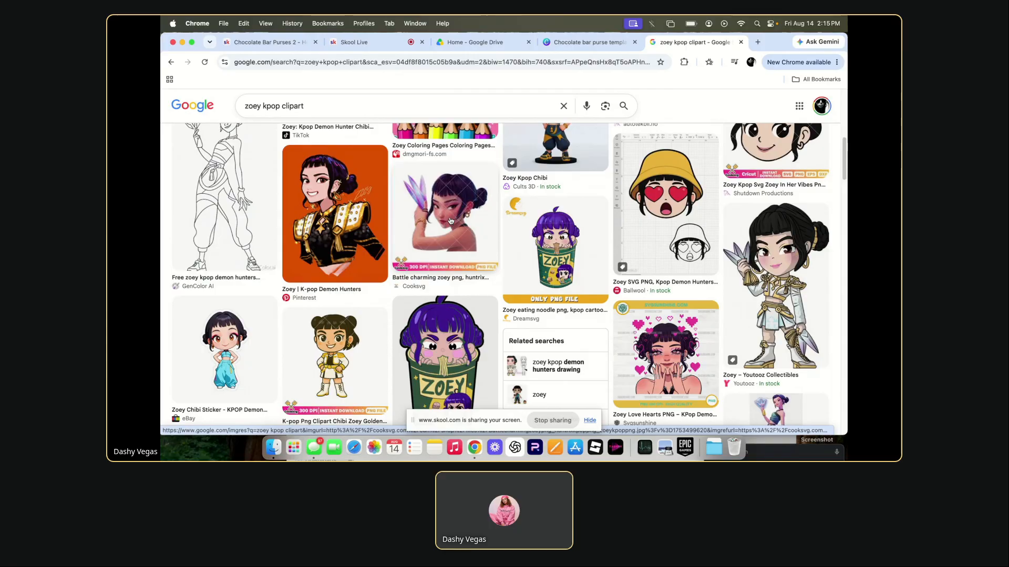
{"action": "scroll", "coordinate": [451, 221], "scroll_direction": "down", "scroll_amount": 3}
{"action": "scroll", "coordinate": [451, 220], "scroll_direction": "down", "scroll_amount": 2}
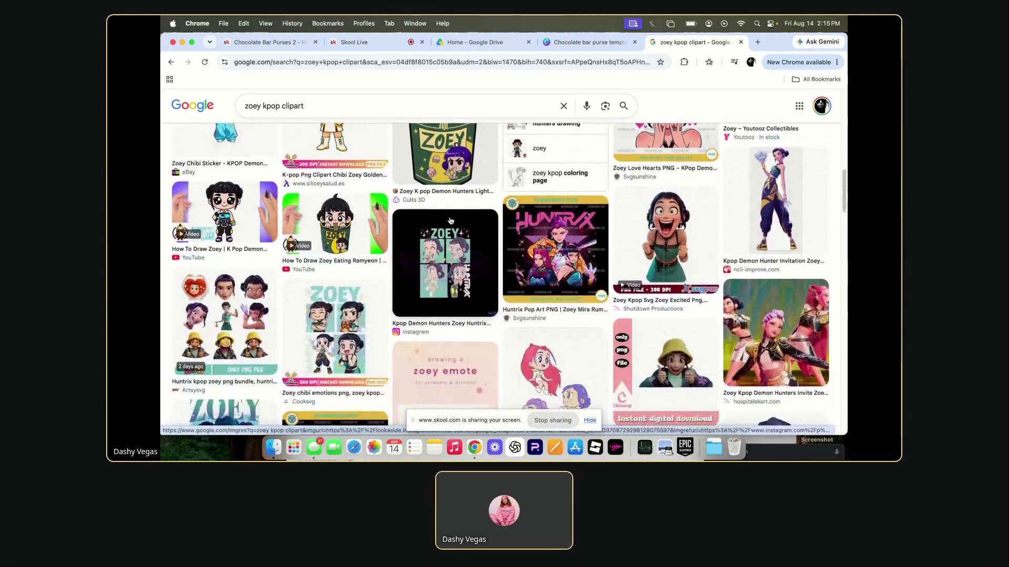
Look through more of the Zoey clipart image results for character artwork to use on the purse.
{"action": "scroll", "coordinate": [450, 221], "scroll_direction": "down", "scroll_amount": 3}
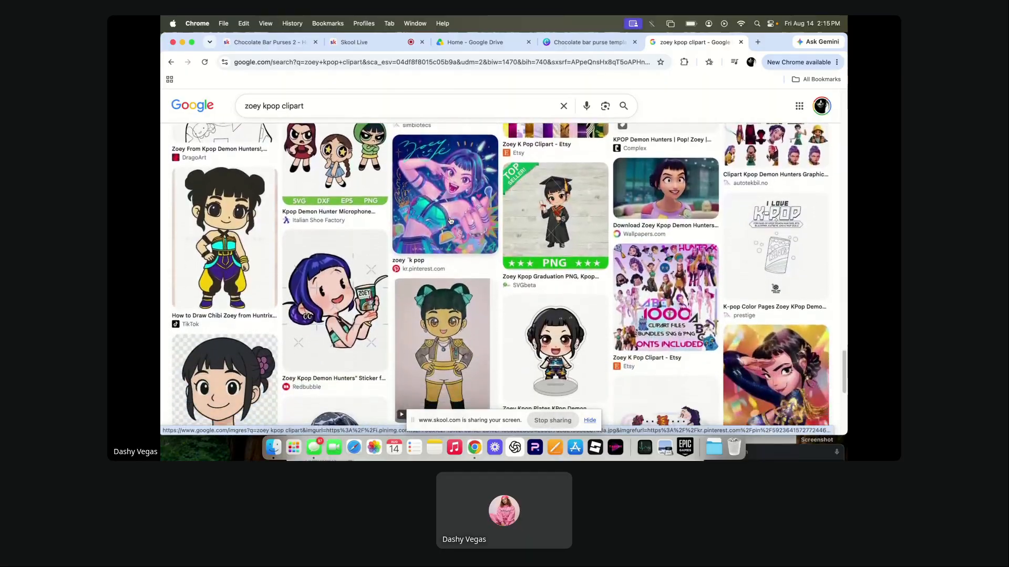
{"action": "scroll", "coordinate": [450, 221], "scroll_direction": "down", "scroll_amount": 5}
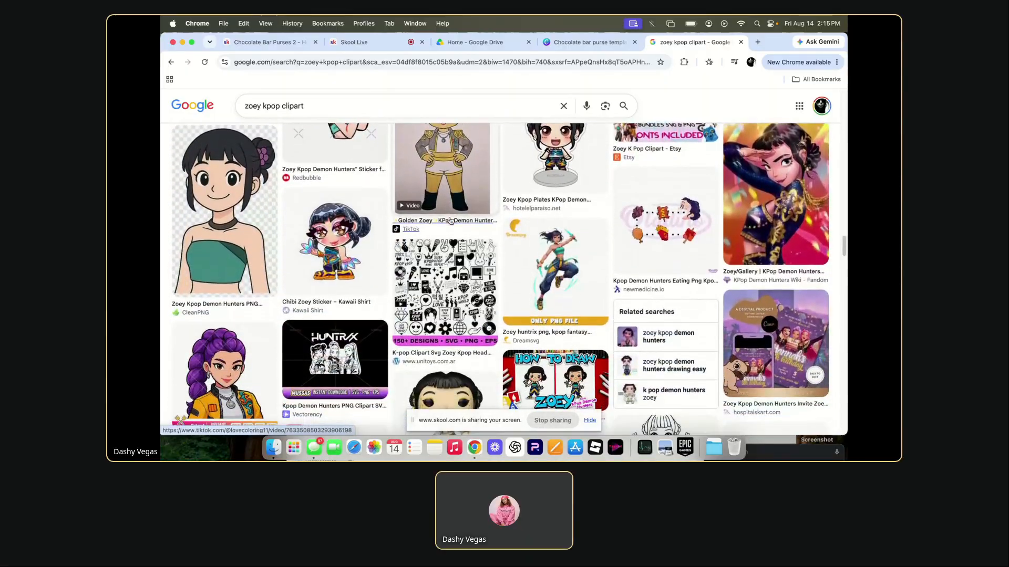
{"action": "scroll", "coordinate": [451, 221], "scroll_direction": "down", "scroll_amount": 5}
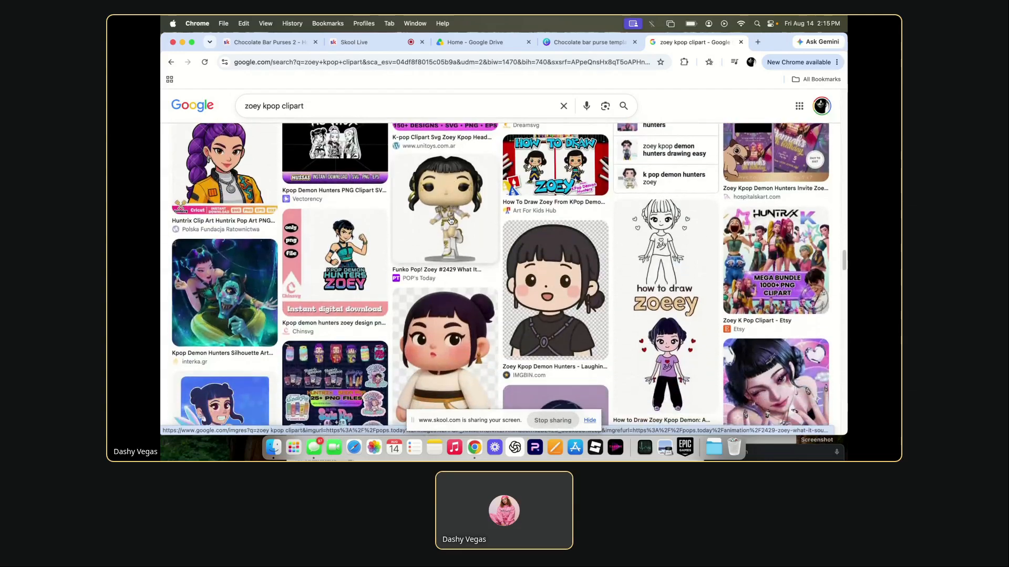
{"action": "scroll", "coordinate": [451, 220], "scroll_direction": "down", "scroll_amount": 7}
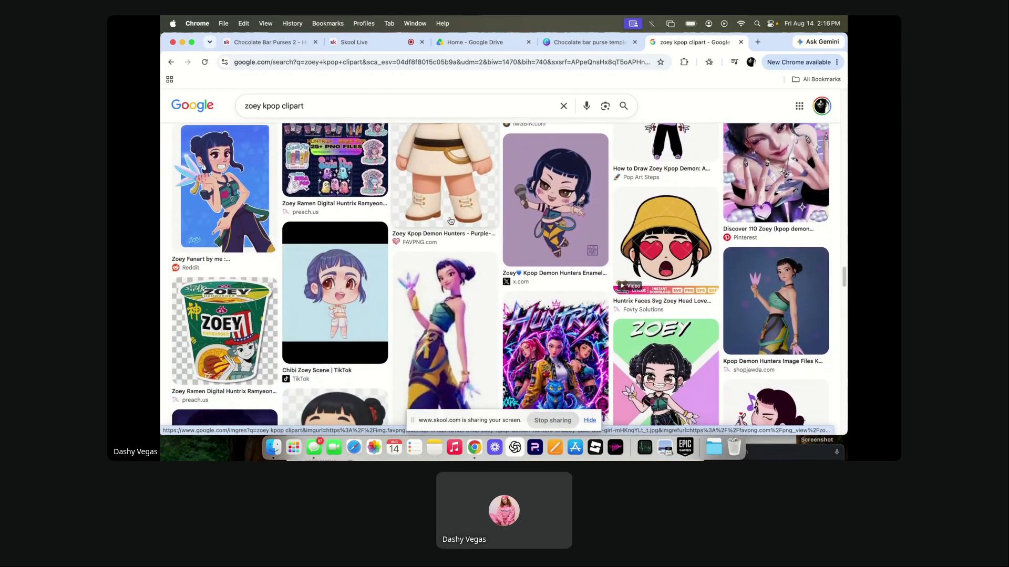
{"action": "scroll", "coordinate": [450, 220], "scroll_direction": "down", "scroll_amount": 3}
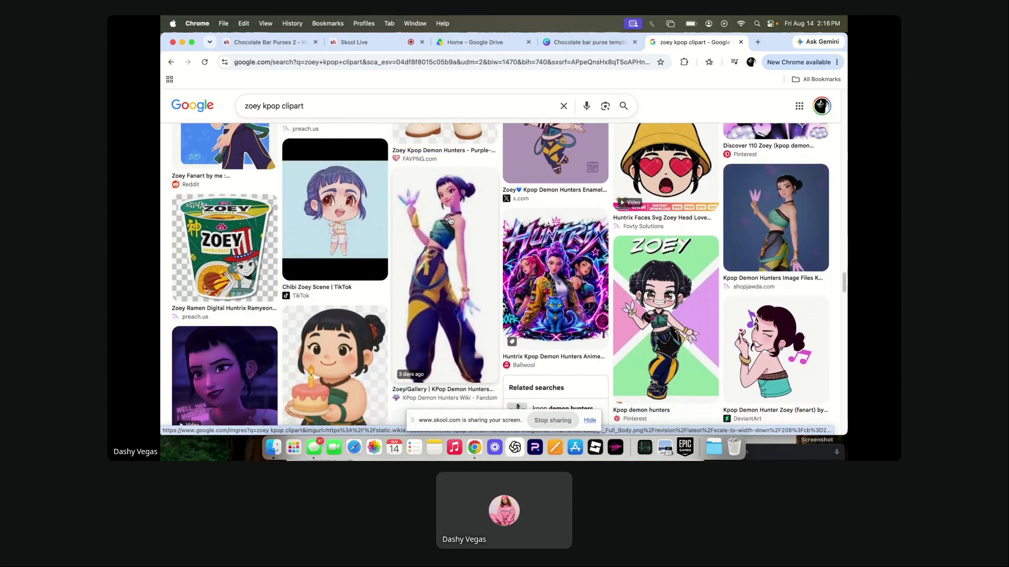
{"action": "scroll", "coordinate": [450, 220], "scroll_direction": "up", "scroll_amount": 2}
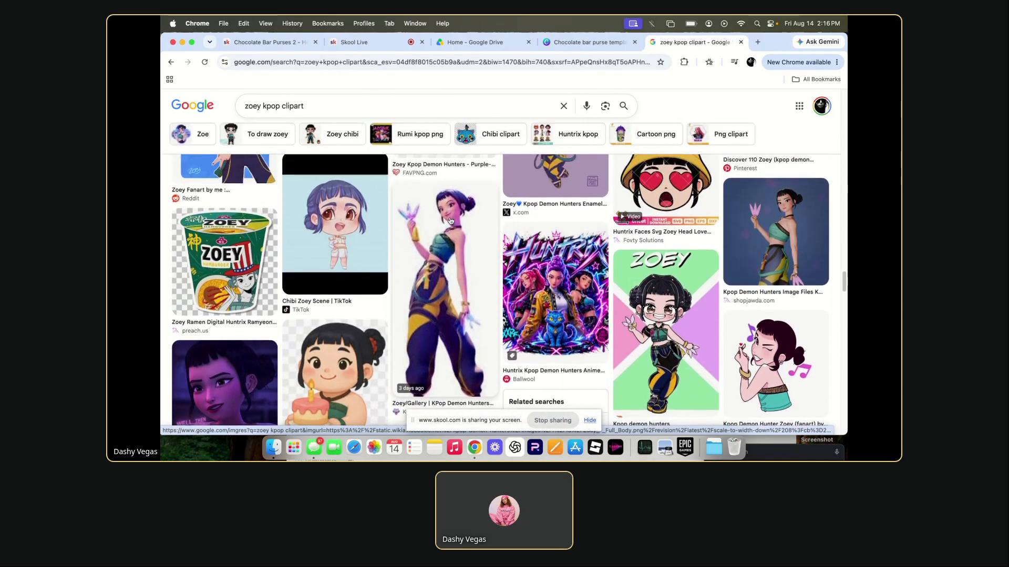
{"action": "scroll", "coordinate": [450, 221], "scroll_direction": "up", "scroll_amount": 15}
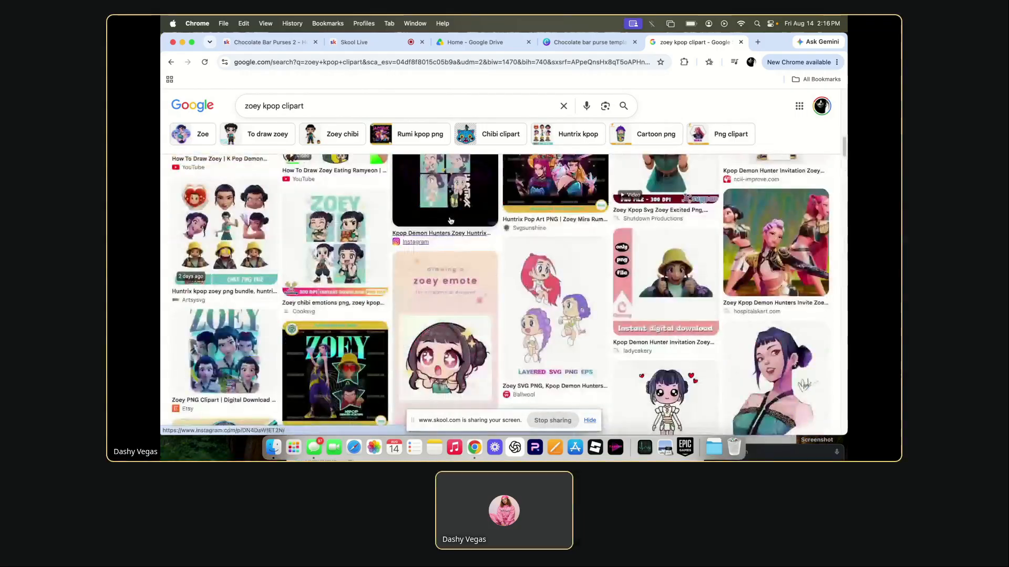
{"action": "scroll", "coordinate": [304, 245], "scroll_direction": "up", "scroll_amount": 3}
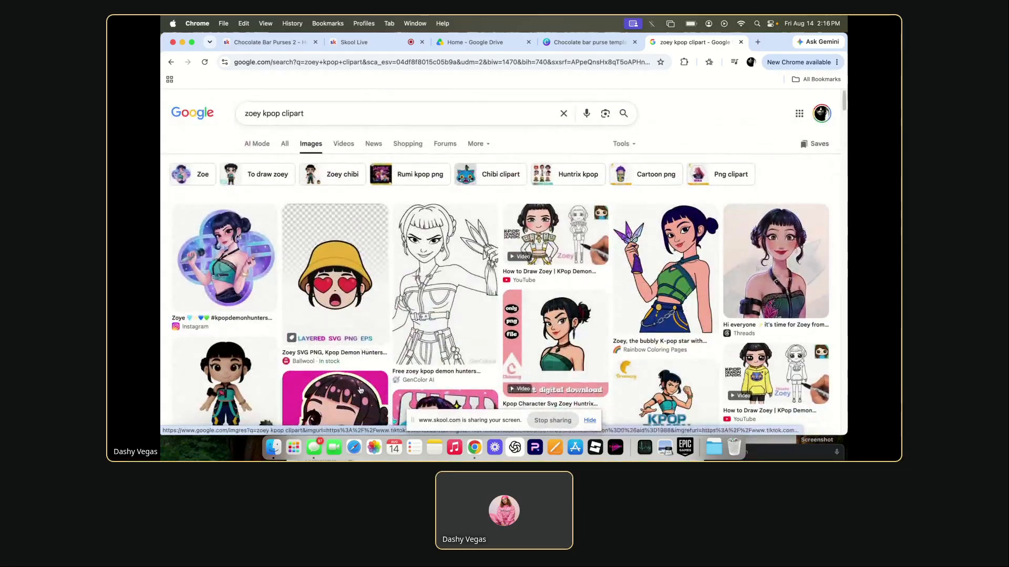
{"action": "scroll", "coordinate": [361, 389], "scroll_direction": "down", "scroll_amount": 1}
{"action": "scroll", "coordinate": [360, 389], "scroll_direction": "down", "scroll_amount": 5}
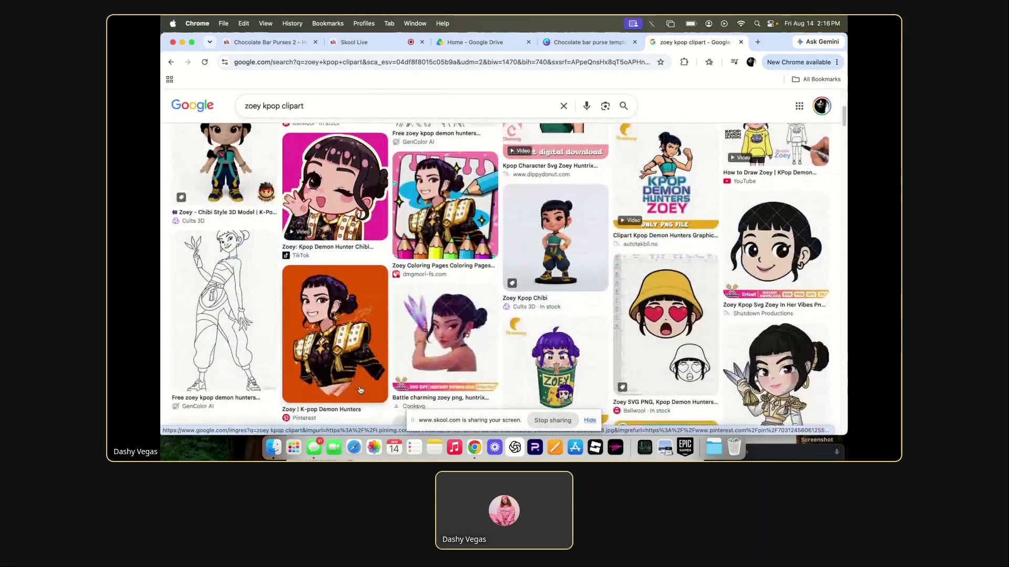
Preview the "Battle charming zoey png" result and open the similar IMDb picture of Zoey holding blades from its related images.
{"action": "left_click", "coordinate": [216, 326]}
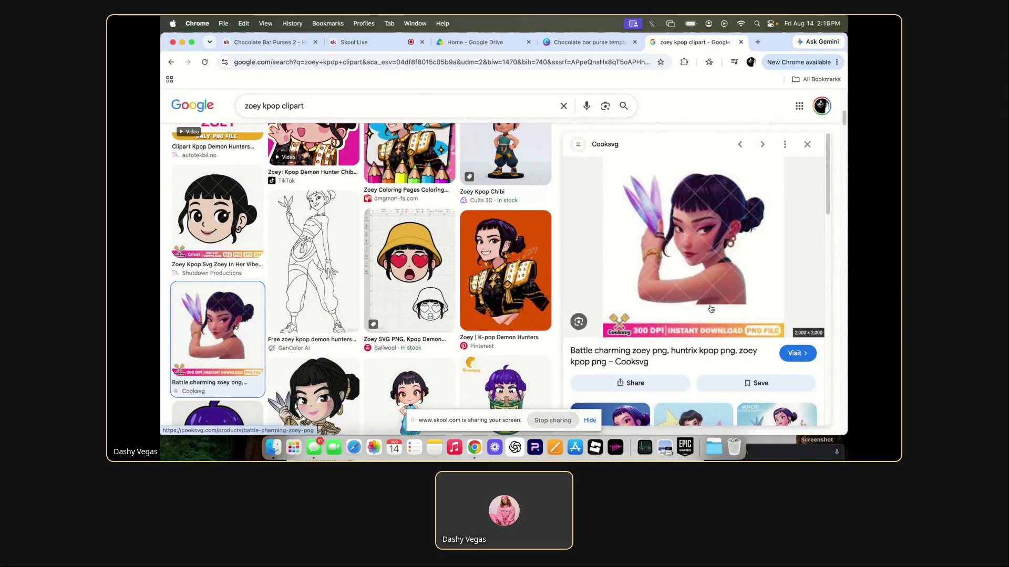
{"action": "scroll", "coordinate": [677, 262], "scroll_direction": "down", "scroll_amount": 3}
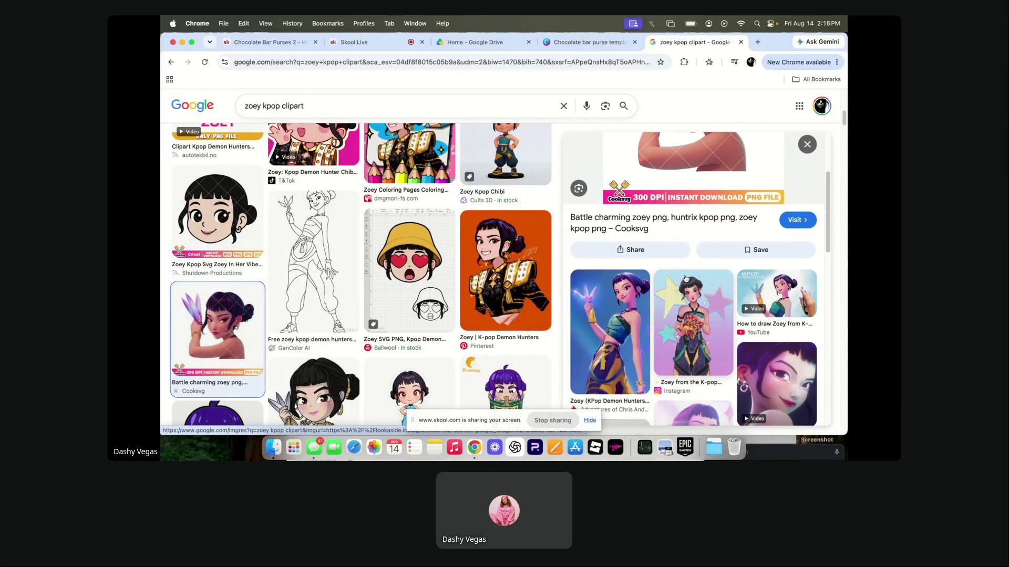
{"action": "scroll", "coordinate": [685, 279], "scroll_direction": "down", "scroll_amount": 1}
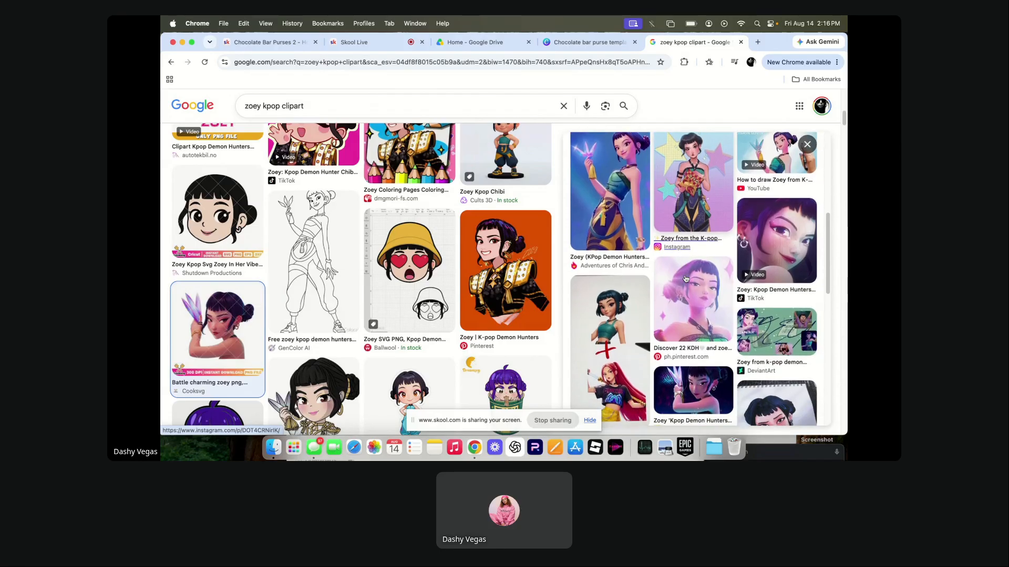
{"action": "scroll", "coordinate": [685, 279], "scroll_direction": "down", "scroll_amount": 1}
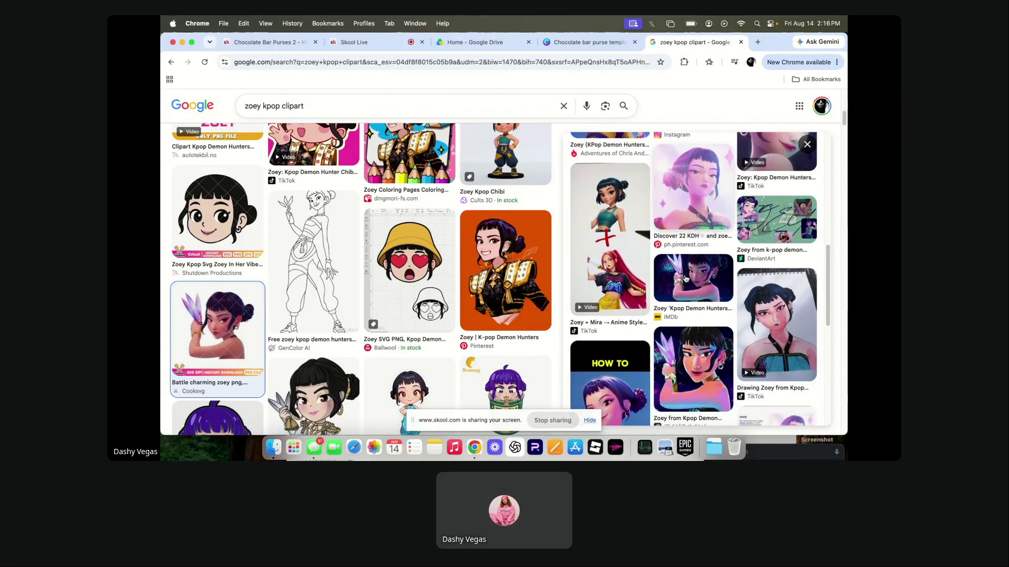
{"action": "scroll", "coordinate": [686, 271], "scroll_direction": "up", "scroll_amount": 5}
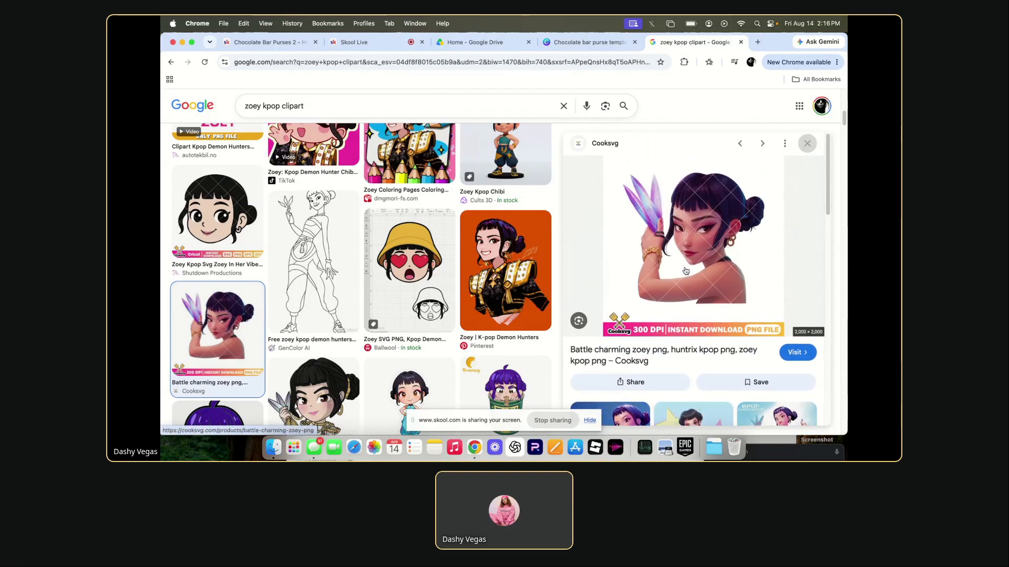
{"action": "scroll", "coordinate": [686, 262], "scroll_direction": "down", "scroll_amount": 5}
{"action": "left_click", "coordinate": [680, 302]}
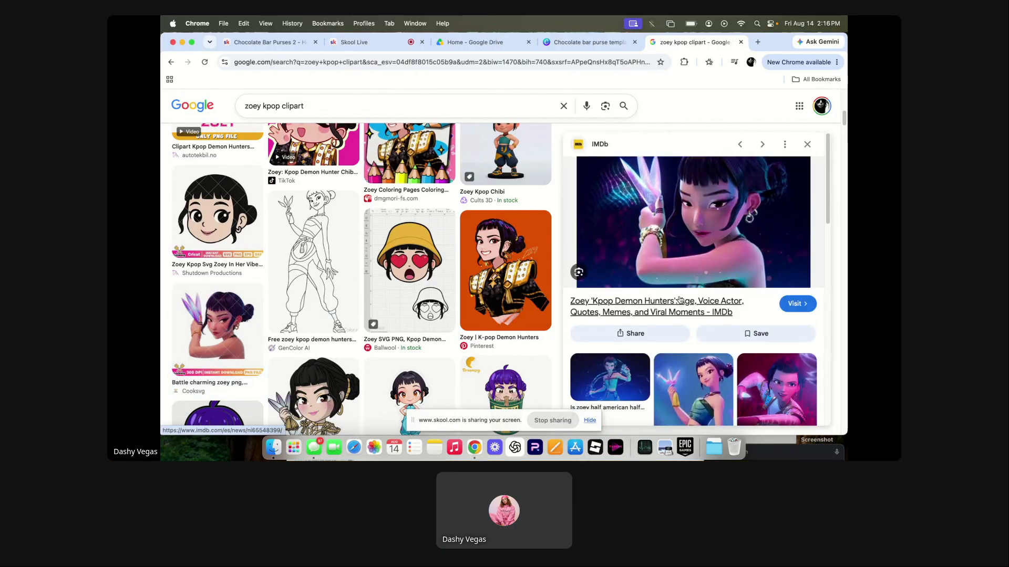
Examine the images related to the IMDb picture and check the purse design in Canva for comparison.
{"action": "scroll", "coordinate": [680, 299], "scroll_direction": "down", "scroll_amount": 3}
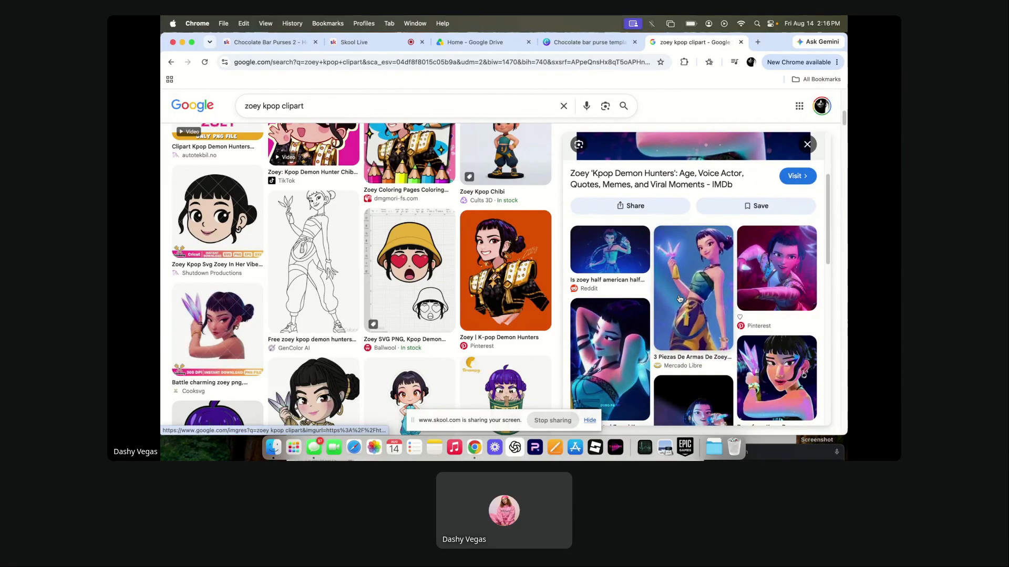
{"action": "scroll", "coordinate": [679, 299], "scroll_direction": "down", "scroll_amount": 3}
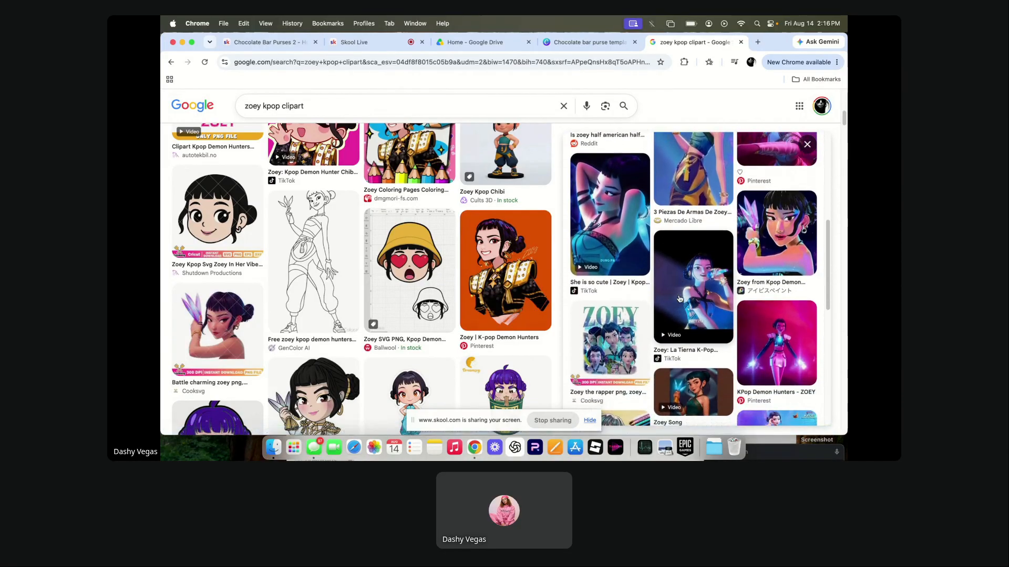
{"action": "scroll", "coordinate": [680, 299], "scroll_direction": "down", "scroll_amount": 1}
{"action": "scroll", "coordinate": [679, 299], "scroll_direction": "down", "scroll_amount": 3}
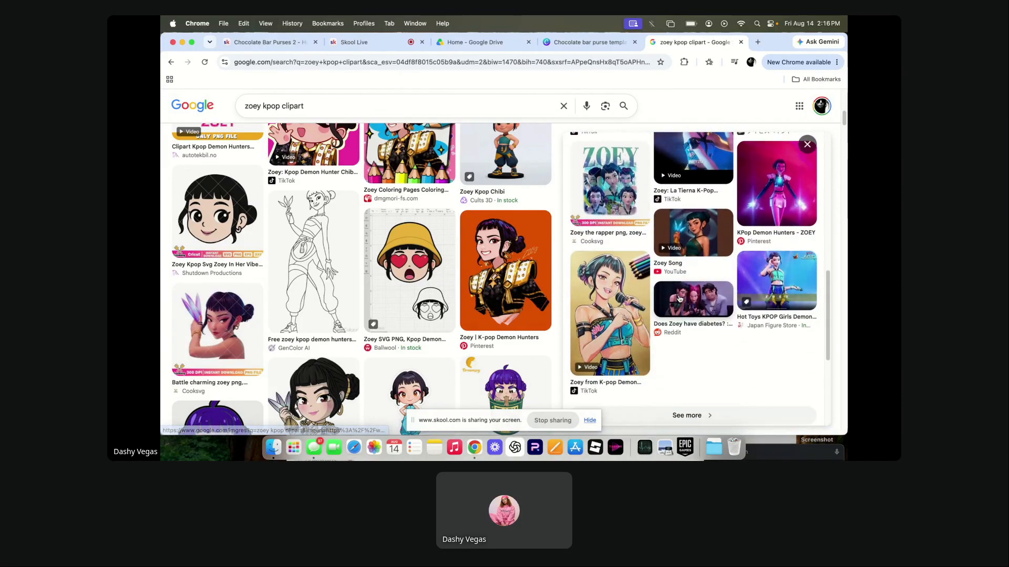
{"action": "scroll", "coordinate": [679, 299], "scroll_direction": "up", "scroll_amount": 6}
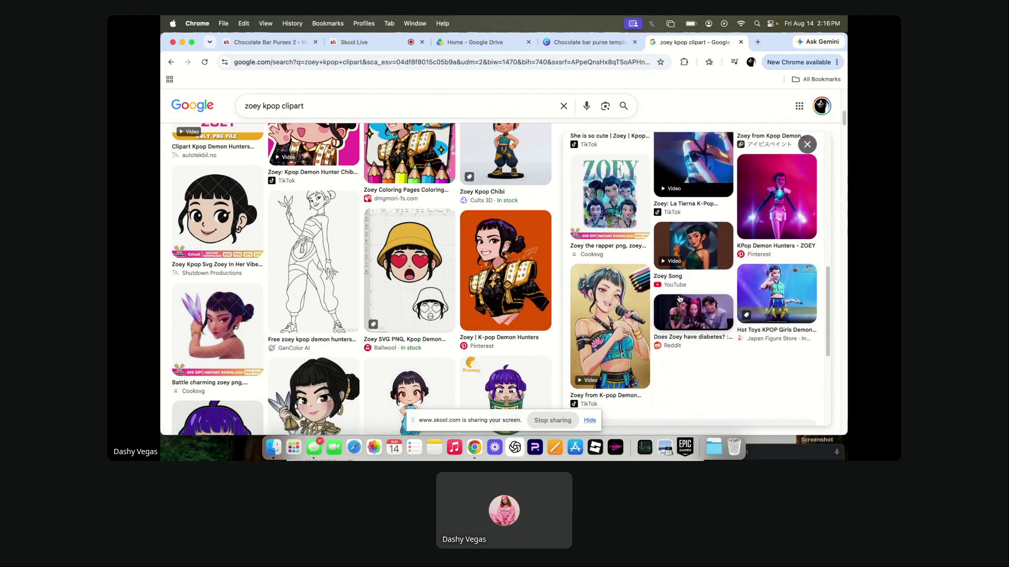
{"action": "scroll", "coordinate": [680, 299], "scroll_direction": "down", "scroll_amount": 1}
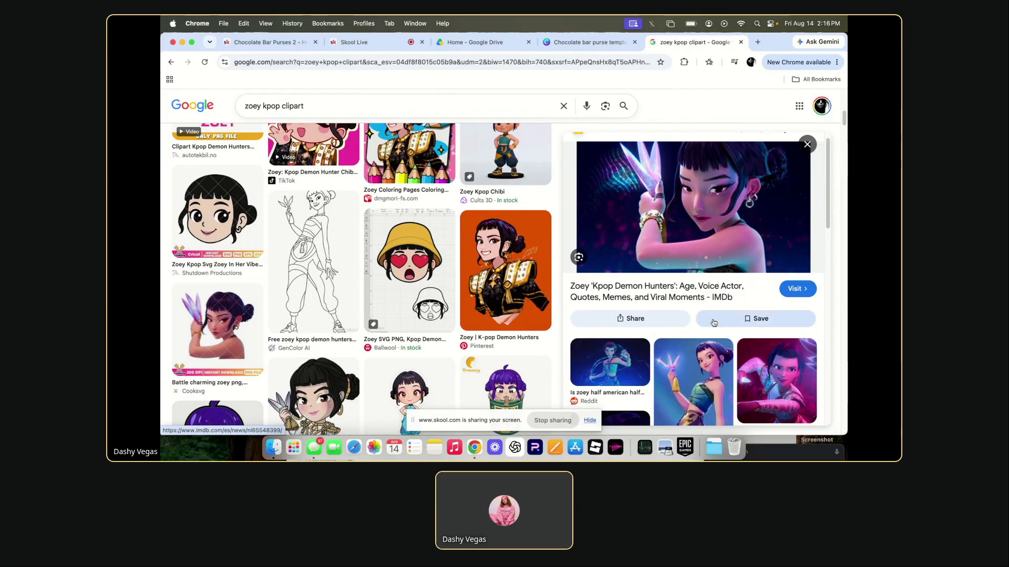
{"action": "left_click", "coordinate": [588, 42]}
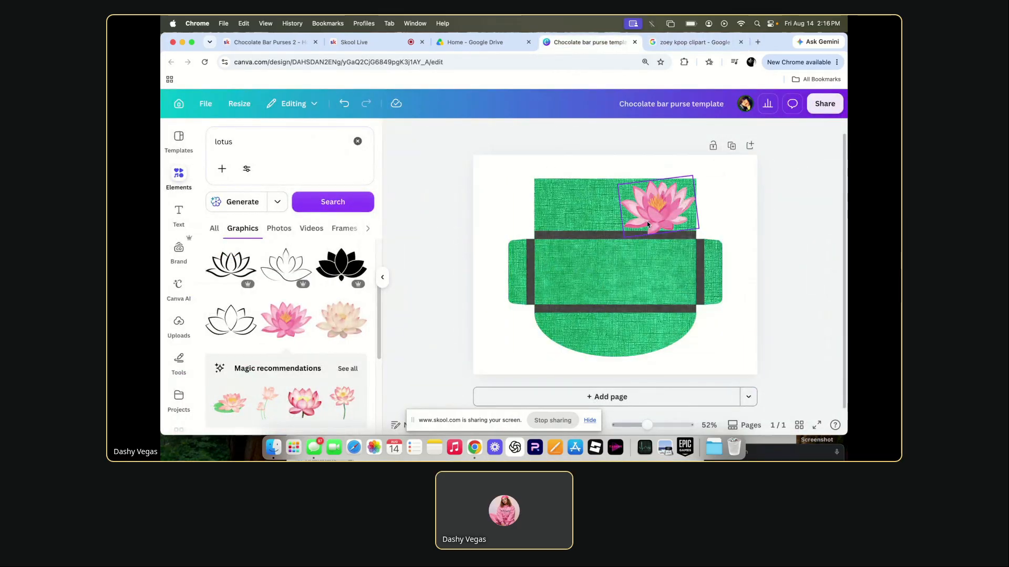
{"action": "left_click", "coordinate": [688, 43]}
Save the IMDb picture of Zoey to the Digital files folder.
{"action": "right_click", "coordinate": [630, 174]}
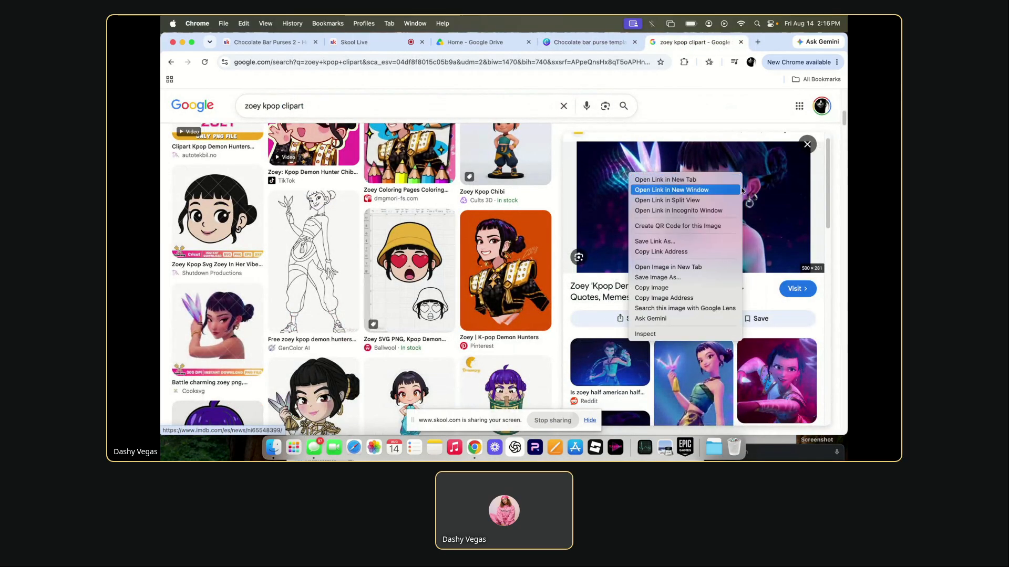
{"action": "left_click", "coordinate": [664, 278]}
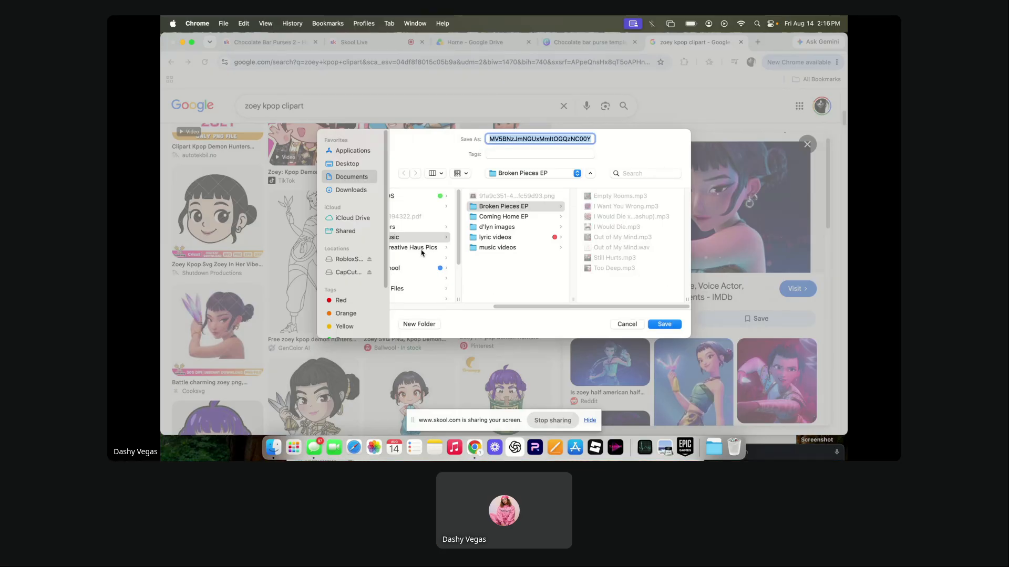
{"action": "scroll", "coordinate": [408, 254], "scroll_direction": "left", "scroll_amount": 5}
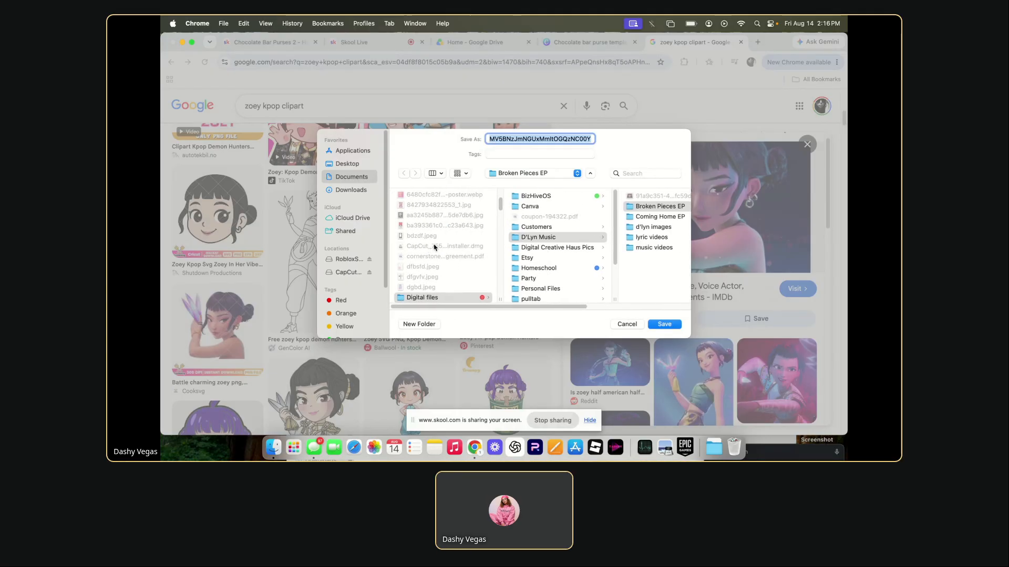
{"action": "left_click", "coordinate": [435, 297]}
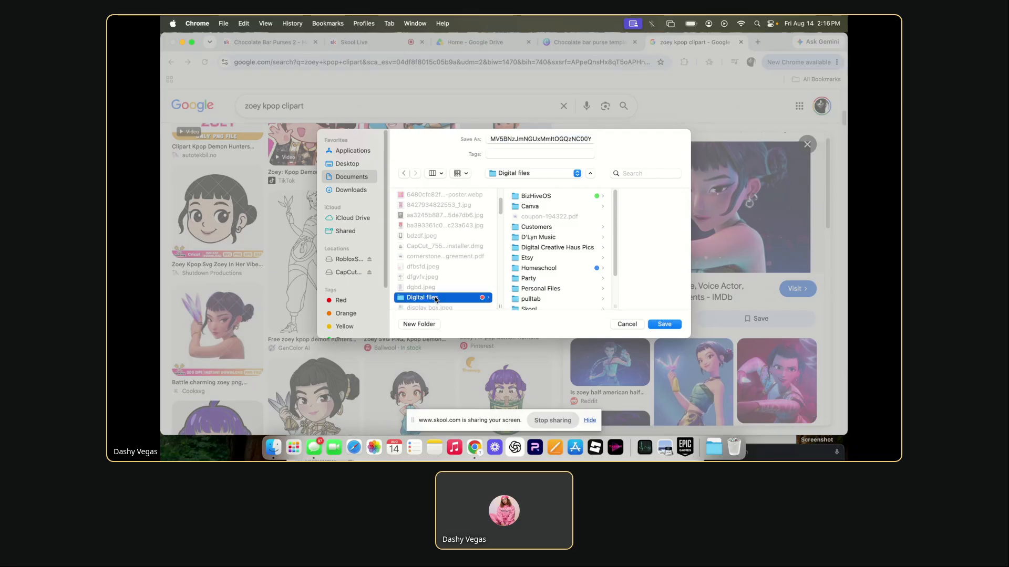
{"action": "left_click", "coordinate": [666, 326]}
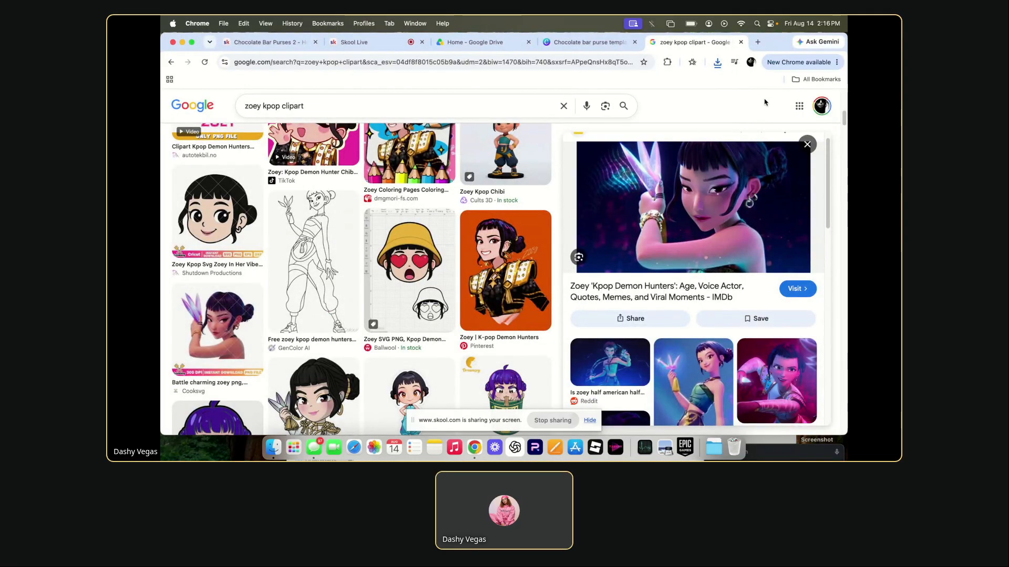
Switch back to the Chocolate bar purse template in Canva and show the uploaded images.
{"action": "left_click", "coordinate": [589, 42]}
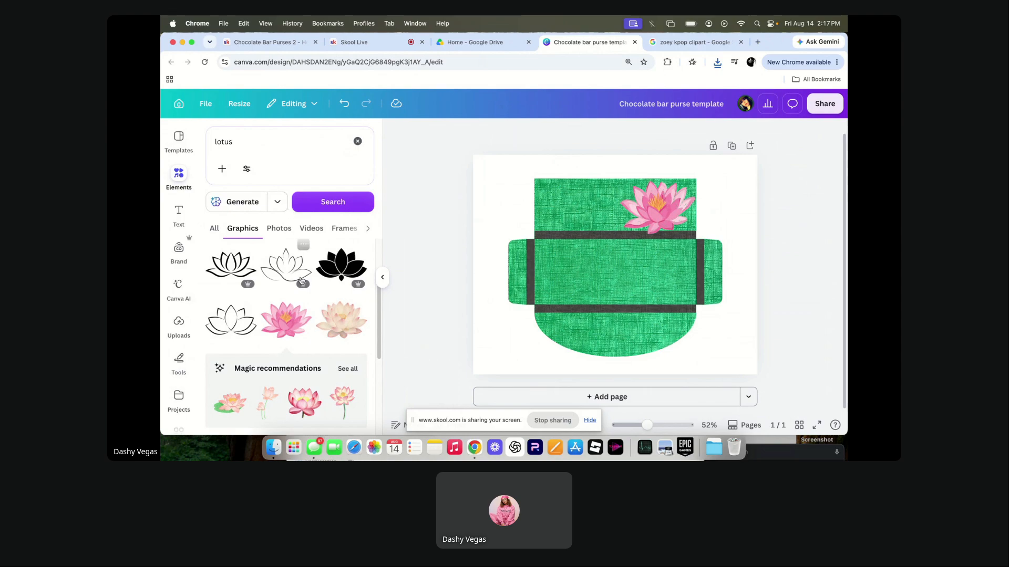
{"action": "left_click", "coordinate": [172, 334]}
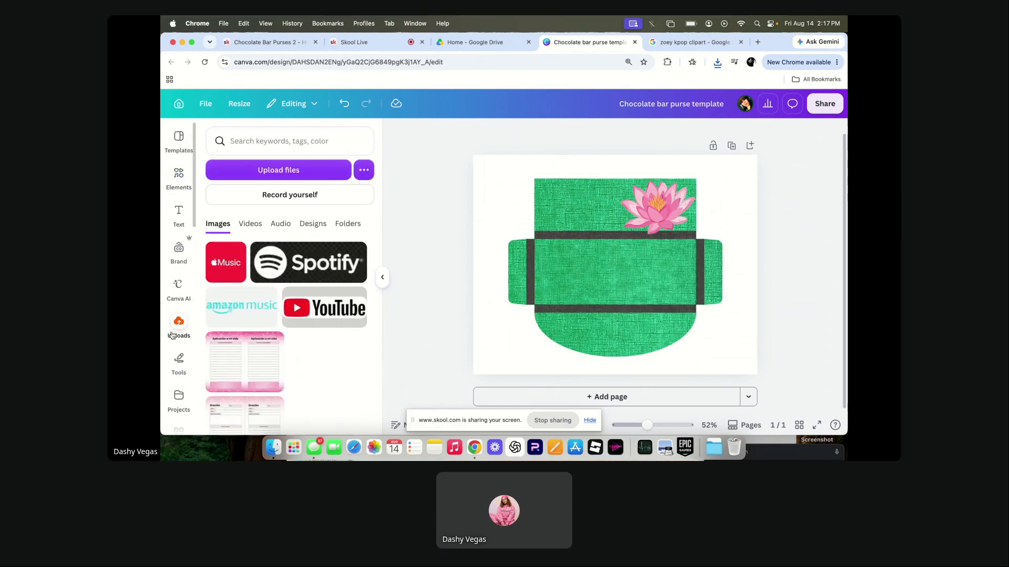
{"action": "left_click", "coordinate": [313, 176]}
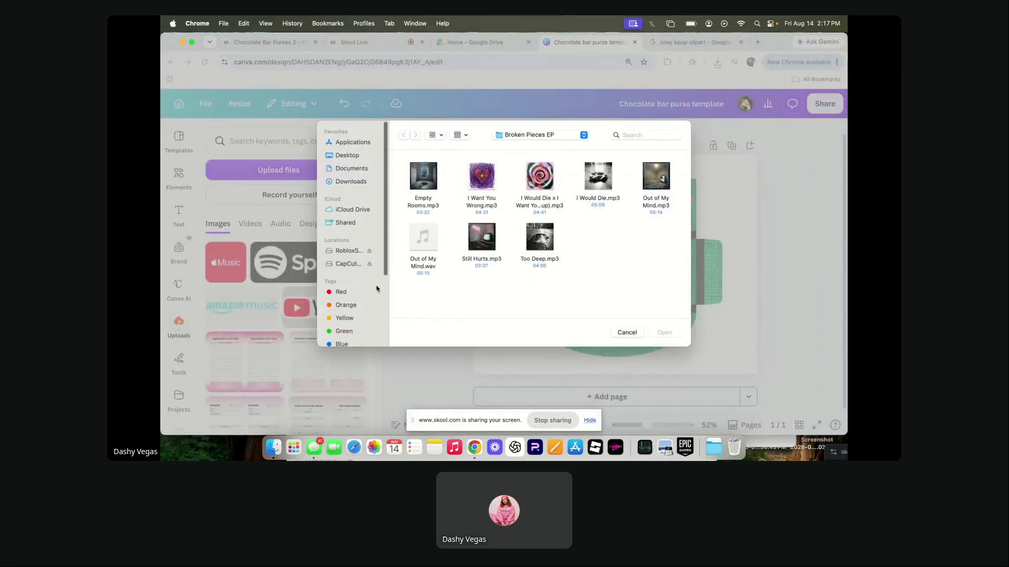
{"action": "scroll", "coordinate": [365, 305], "scroll_direction": "down", "scroll_amount": 3}
{"action": "scroll", "coordinate": [358, 262], "scroll_direction": "down", "scroll_amount": 2}
{"action": "left_click", "coordinate": [342, 192]}
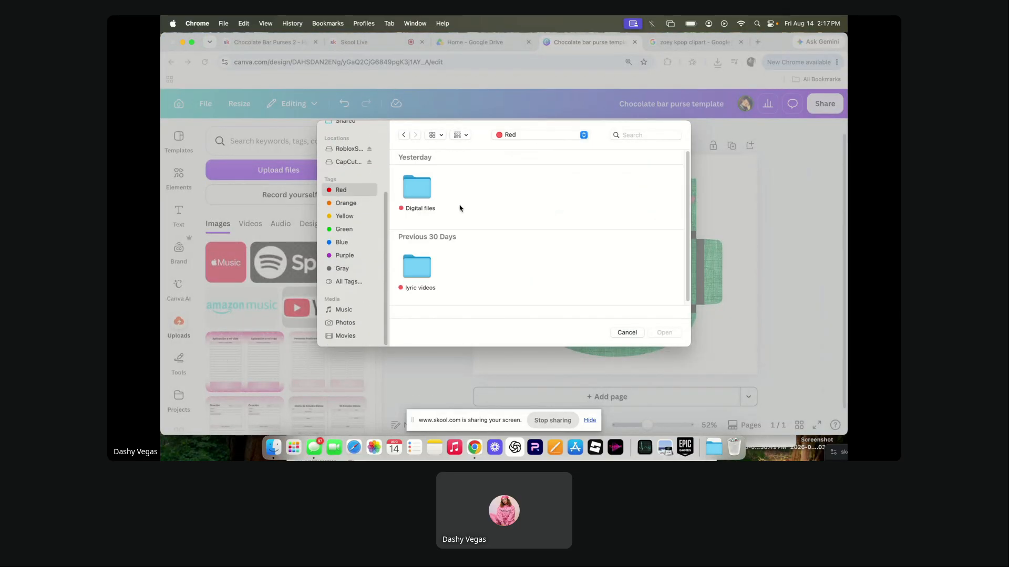
{"action": "double_click", "coordinate": [418, 192]}
{"action": "left_click", "coordinate": [593, 234]}
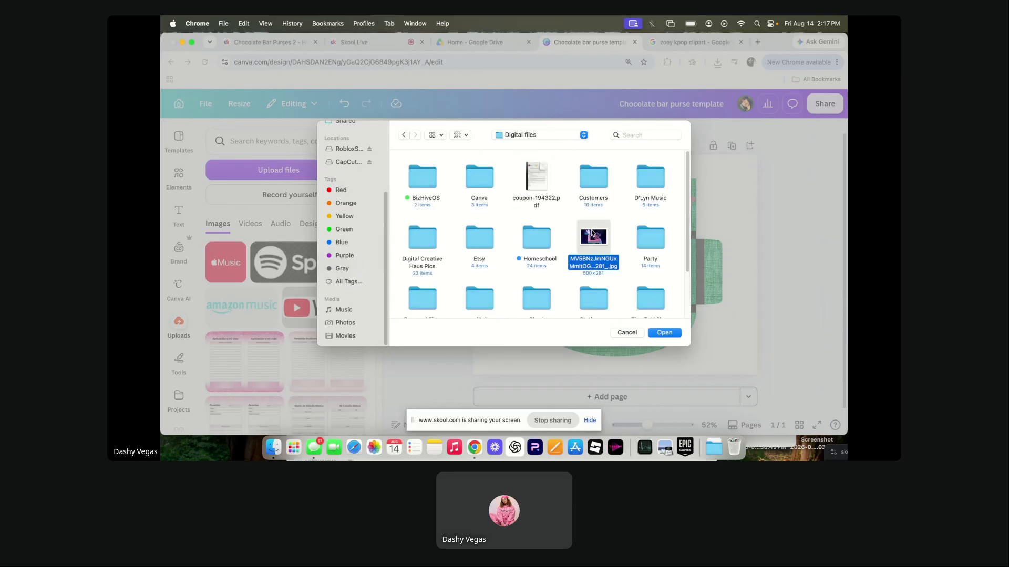
{"action": "left_click", "coordinate": [627, 333]}
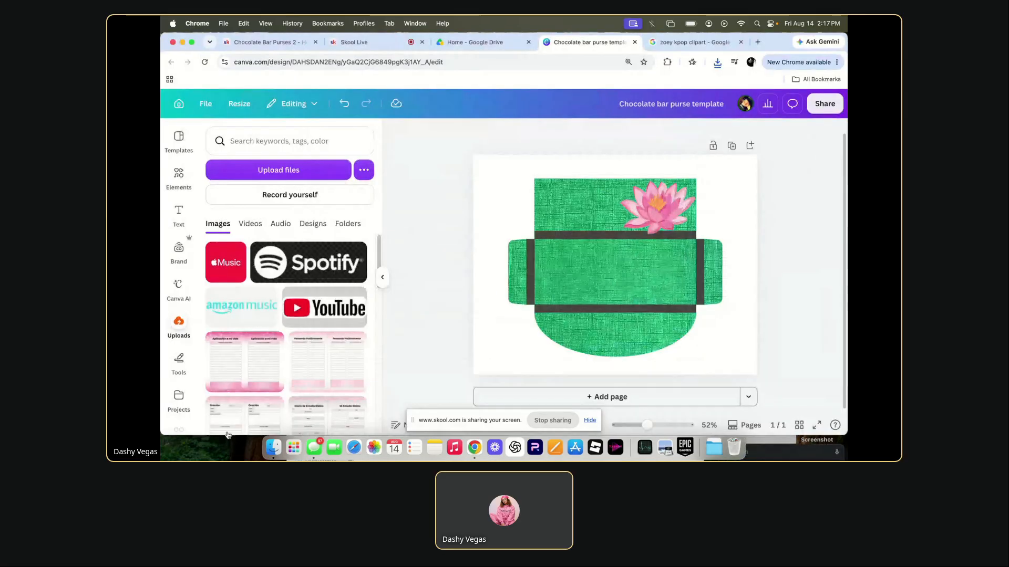
Load the saved Zoey picture from the Digital files folder into the Pixel Enhancer app.
{"action": "scroll", "coordinate": [207, 341], "scroll_direction": "down", "scroll_amount": 5}
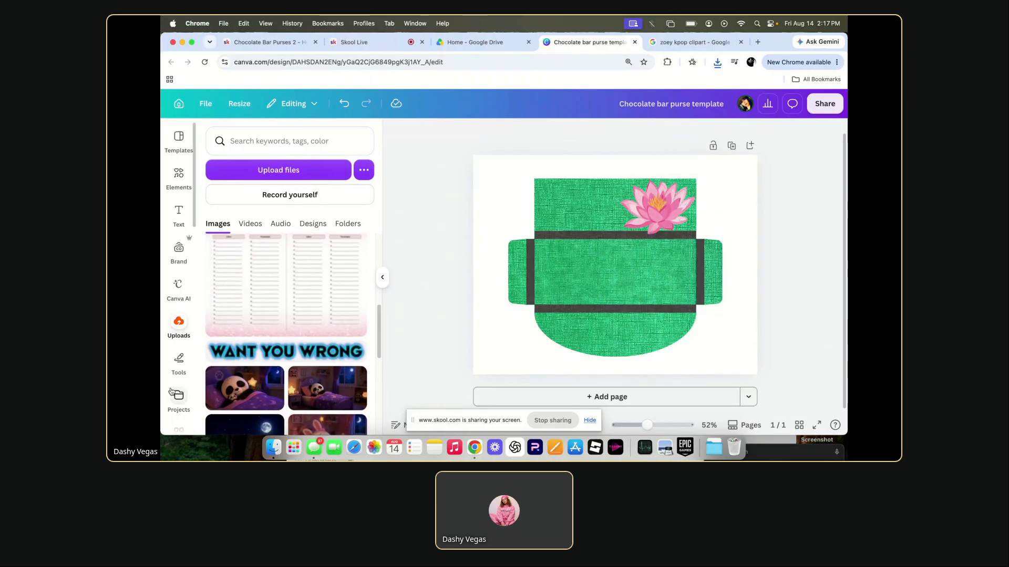
{"action": "scroll", "coordinate": [176, 381], "scroll_direction": "down", "scroll_amount": 5}
{"action": "scroll", "coordinate": [171, 392], "scroll_direction": "down", "scroll_amount": 3}
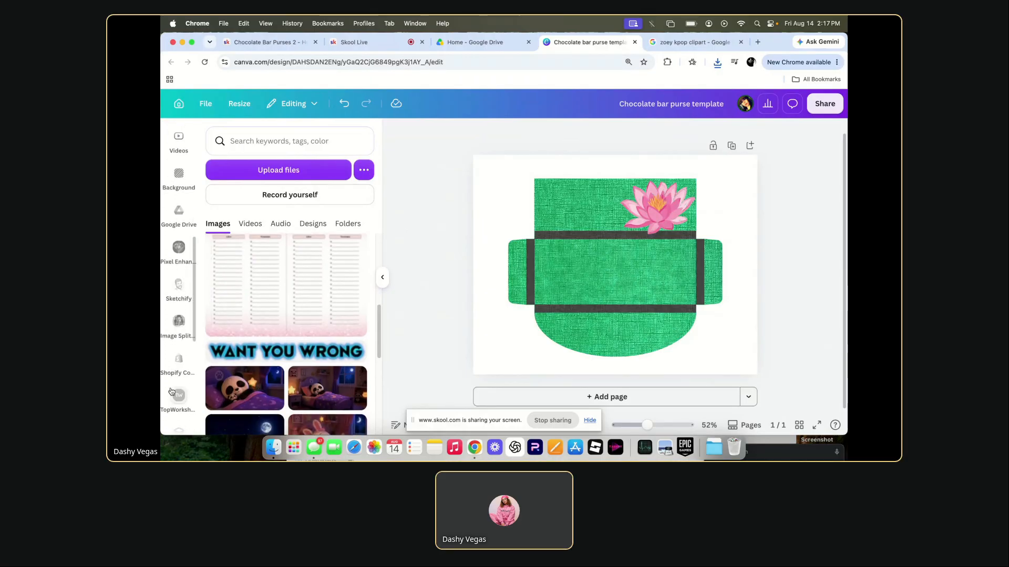
{"action": "left_click", "coordinate": [179, 231]}
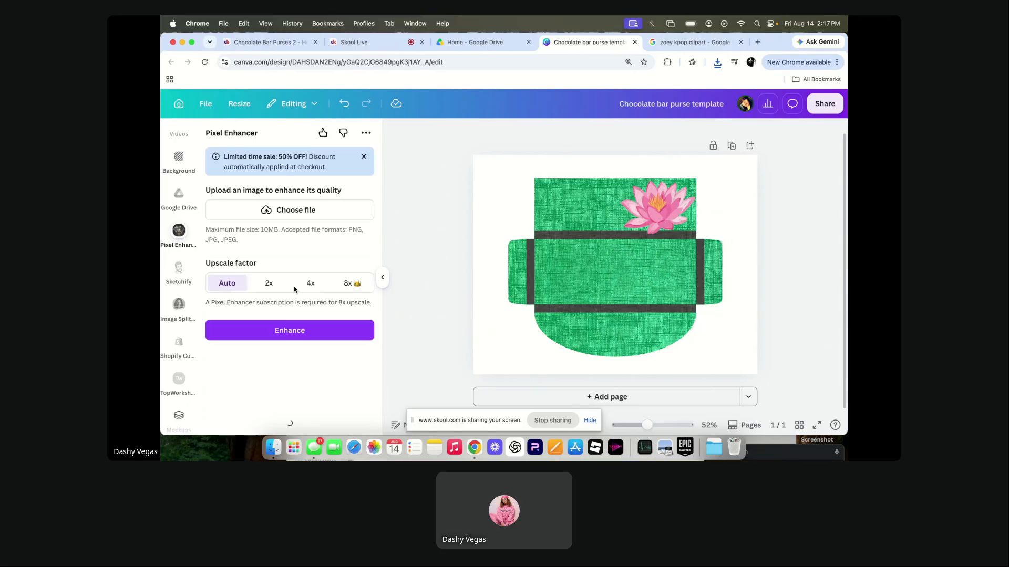
{"action": "left_click", "coordinate": [289, 213]}
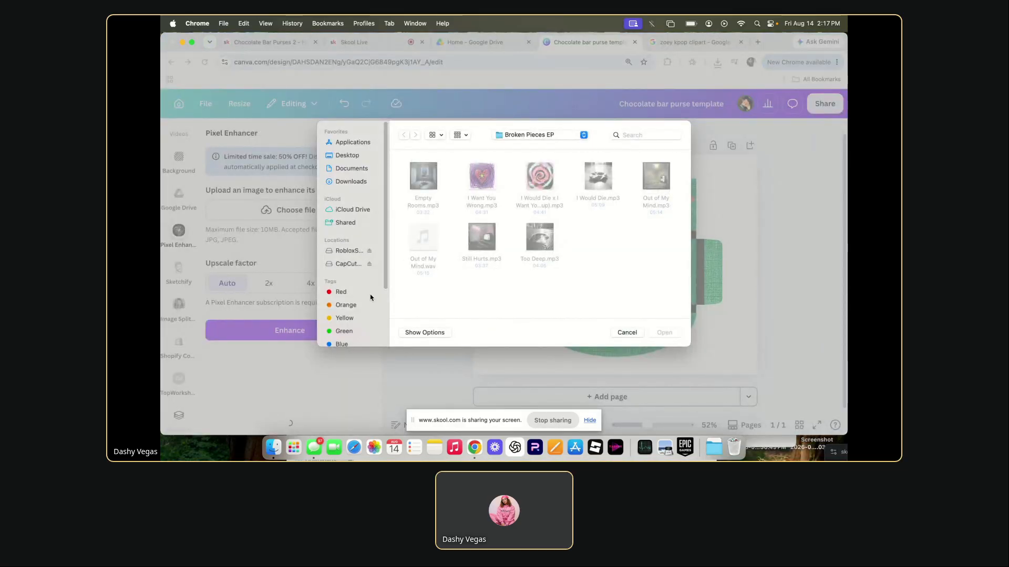
{"action": "left_click", "coordinate": [336, 292]}
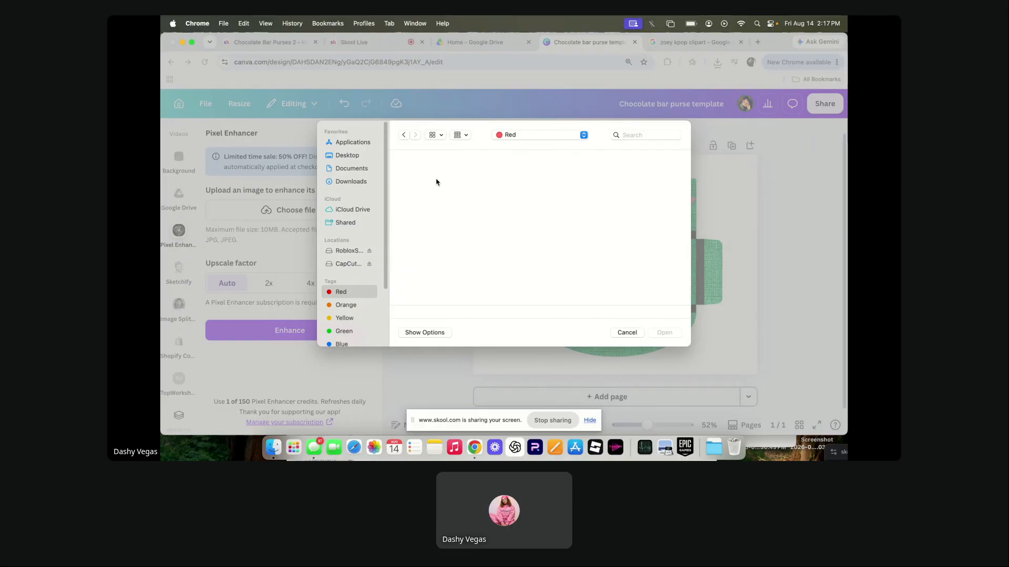
{"action": "left_click", "coordinate": [535, 132]}
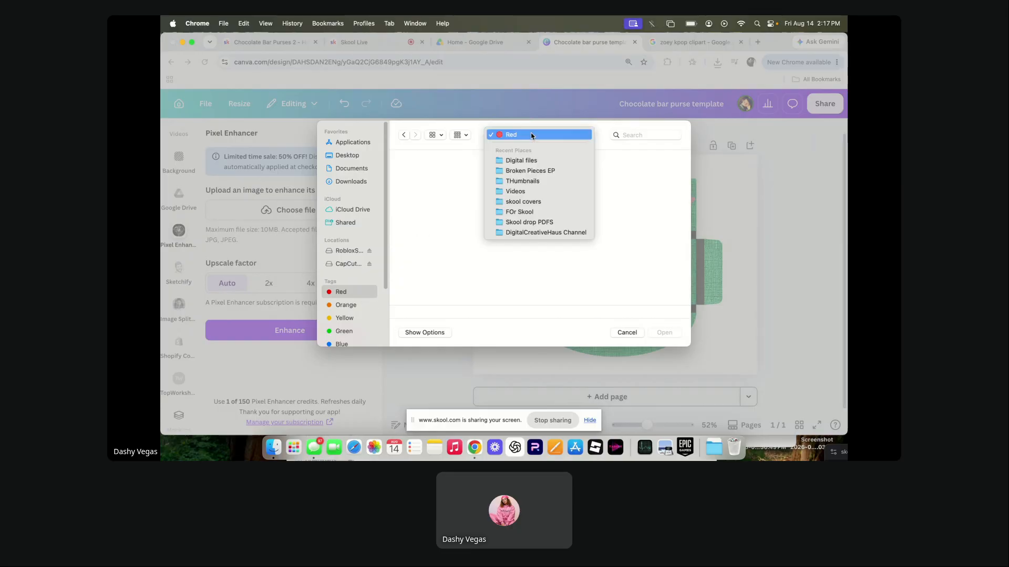
{"action": "left_click", "coordinate": [525, 158]}
{"action": "left_click", "coordinate": [594, 238]}
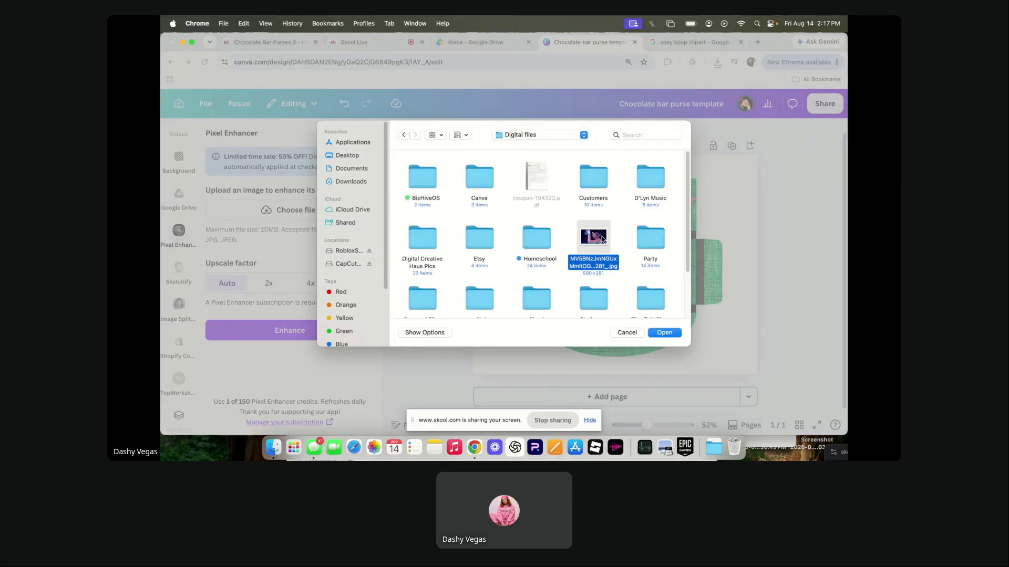
{"action": "left_click", "coordinate": [664, 332]}
Enhance the Zoey picture with an 8x upscale factor and add the result to the purse design.
{"action": "left_click", "coordinate": [342, 350]}
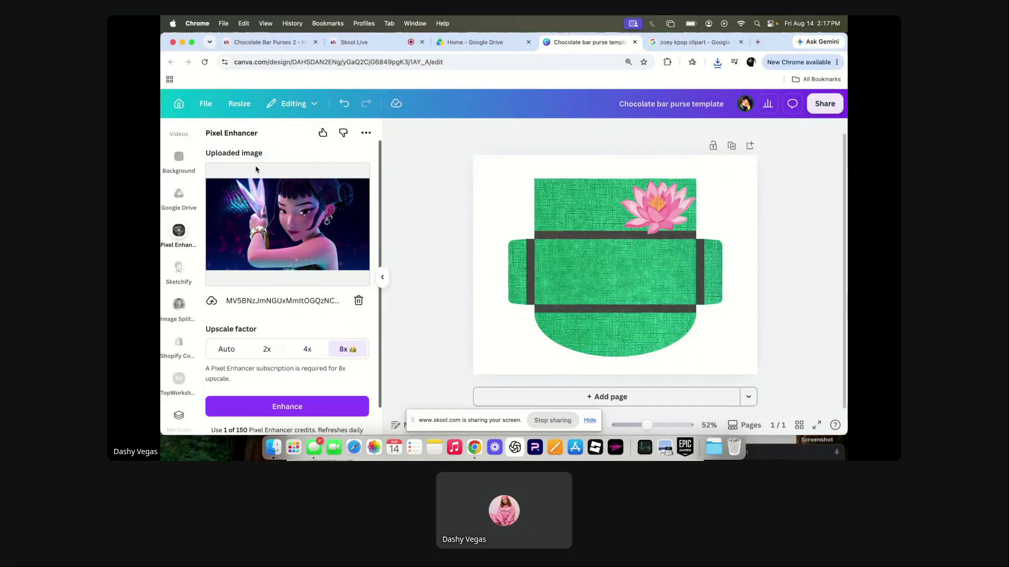
{"action": "scroll", "coordinate": [322, 423], "scroll_direction": "down", "scroll_amount": 2}
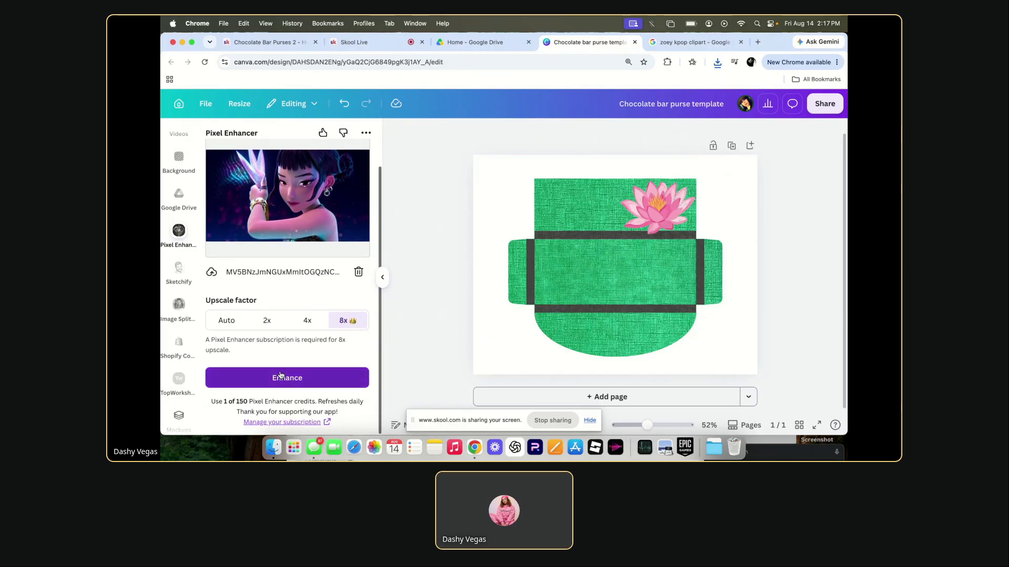
{"action": "left_click", "coordinate": [281, 376]}
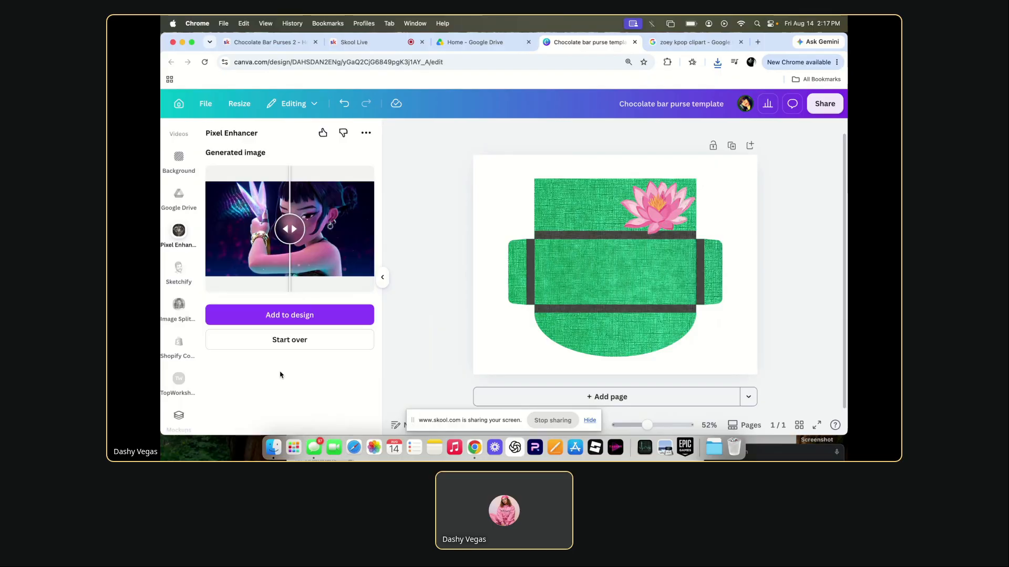
{"action": "left_click_drag", "start_coordinate": [305, 273], "coordinate": [290, 232]}
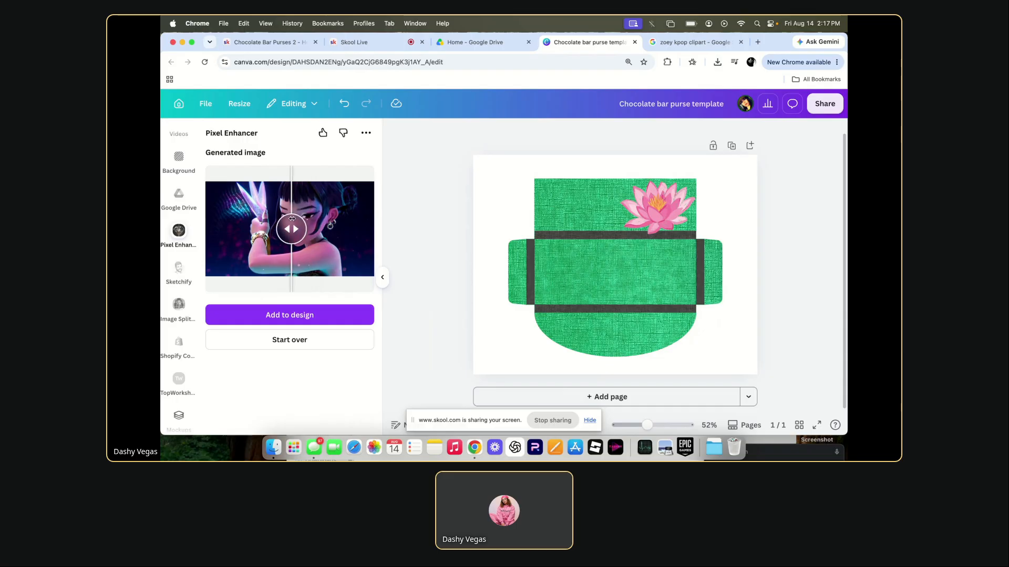
{"action": "left_click", "coordinate": [295, 318]}
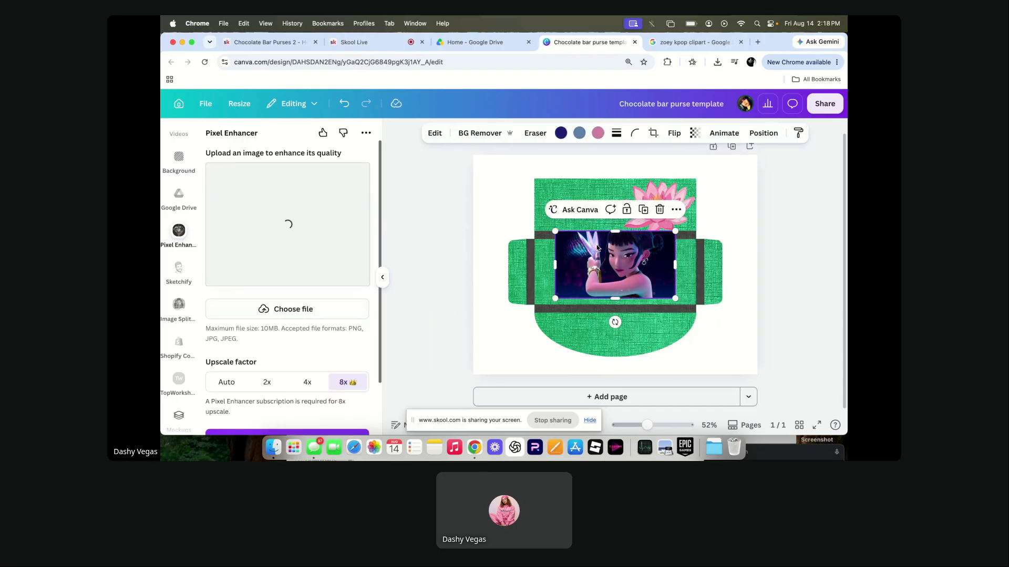
Remove the background of the enhanced Zoey image and move it onto the purse's upper panel beside the lotus.
{"action": "left_click", "coordinate": [488, 135]}
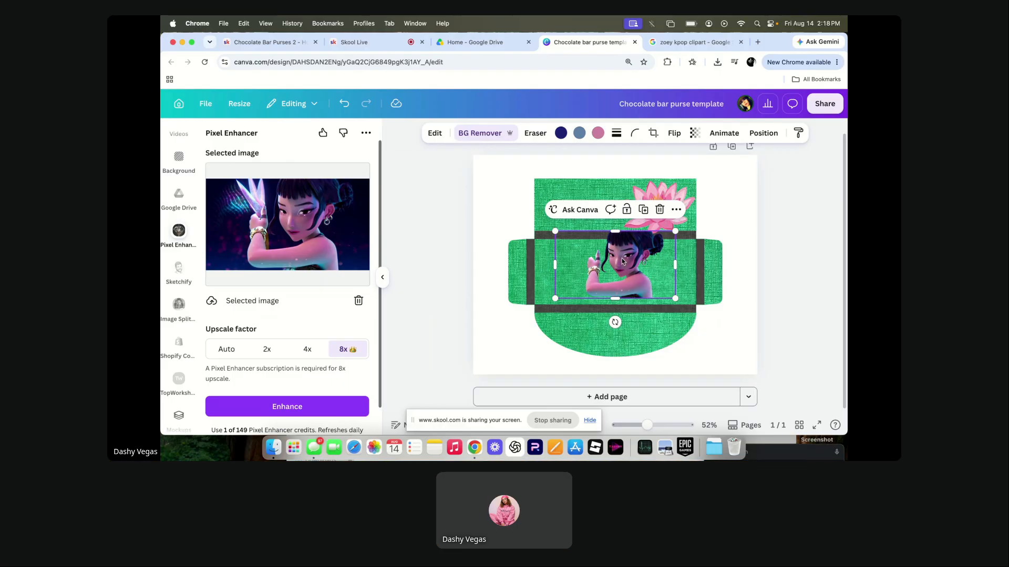
{"action": "left_click_drag", "start_coordinate": [622, 261], "coordinate": [474, 195]}
{"action": "left_click", "coordinate": [591, 210]}
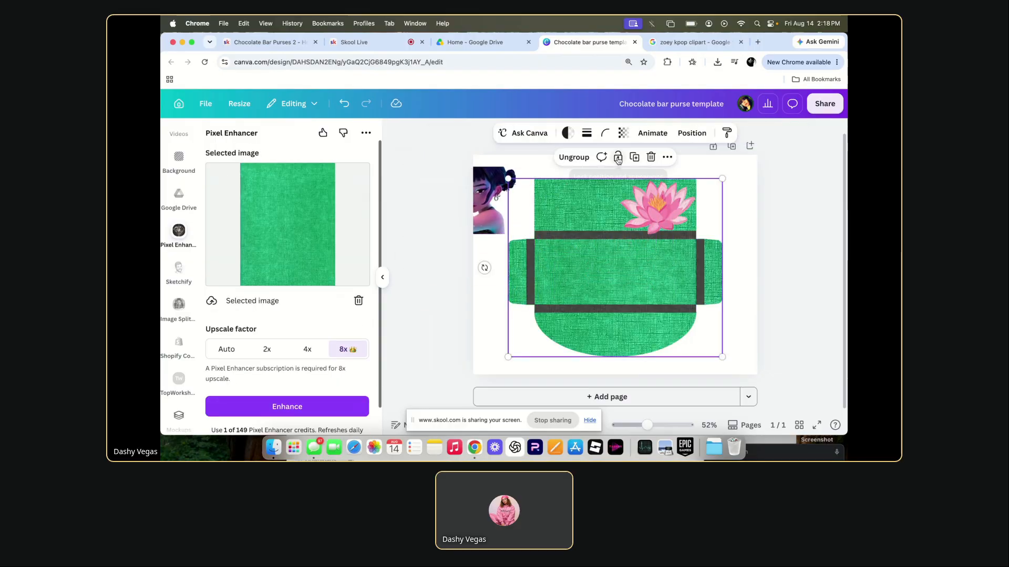
{"action": "left_click", "coordinate": [489, 197]}
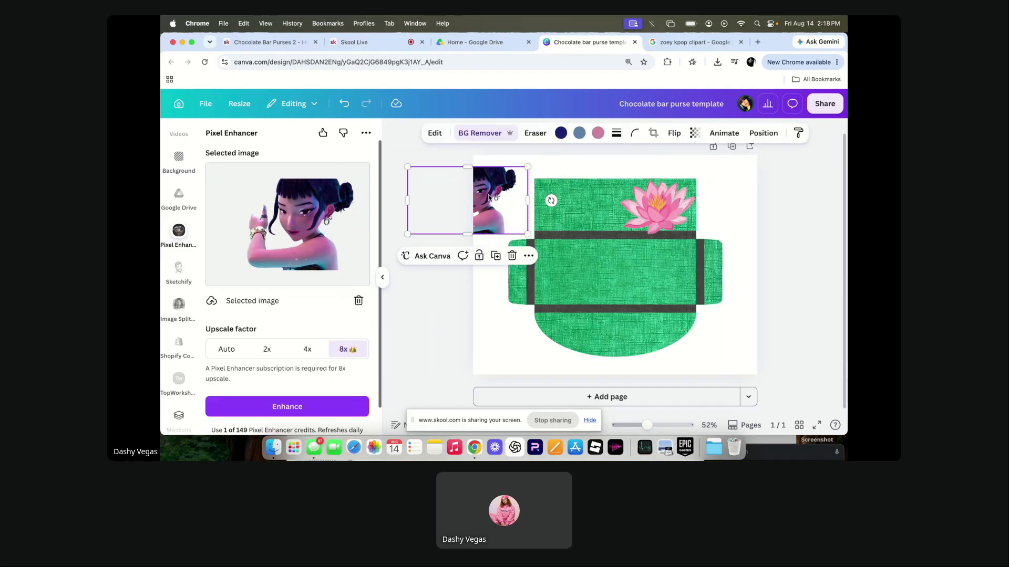
{"action": "left_click_drag", "start_coordinate": [489, 197], "coordinate": [616, 193]}
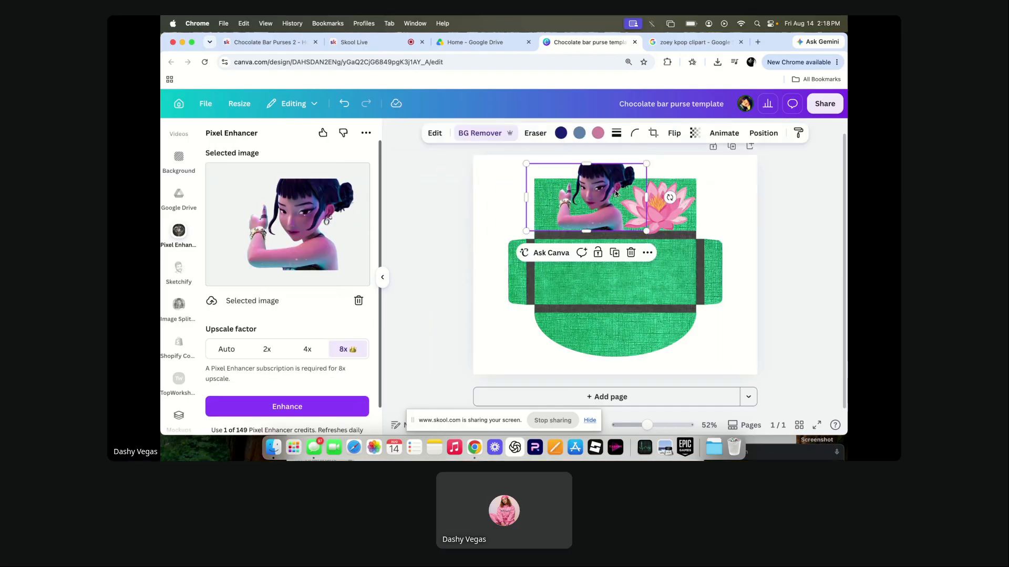
Flip the Zoey image horizontally and shrink it to fit the height of the purse's upper panel.
{"action": "left_click", "coordinate": [674, 133]}
{"action": "left_click", "coordinate": [676, 156]}
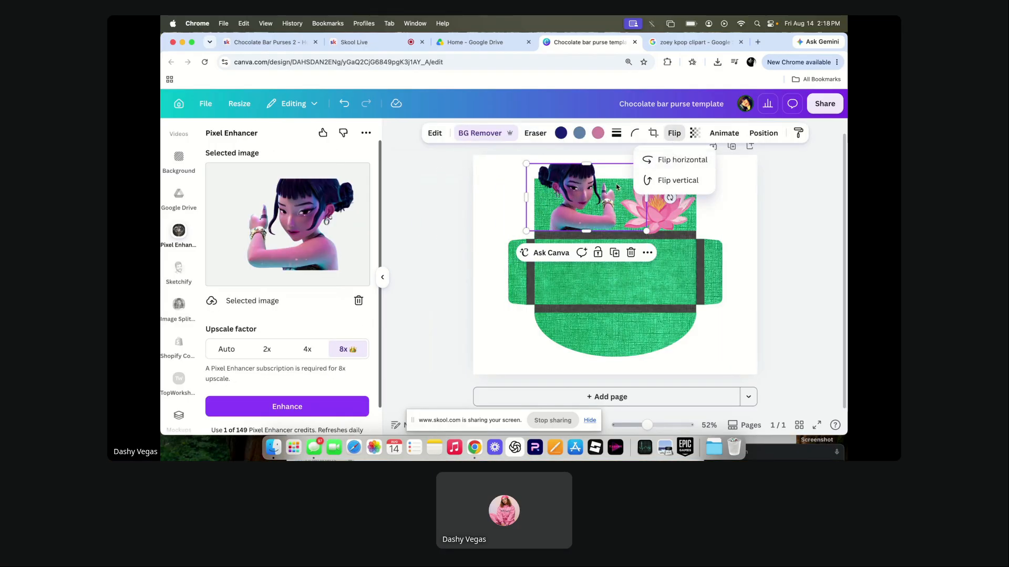
{"action": "left_click", "coordinate": [573, 193]}
{"action": "left_click_drag", "start_coordinate": [573, 193], "coordinate": [581, 189]}
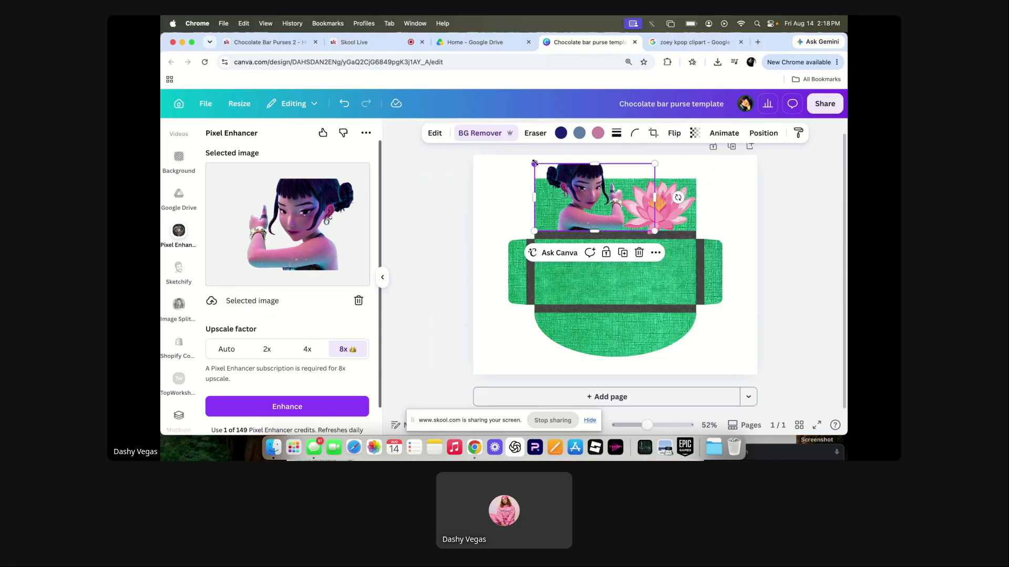
{"action": "left_click_drag", "start_coordinate": [535, 162], "coordinate": [576, 197]}
{"action": "left_click", "coordinate": [438, 228]}
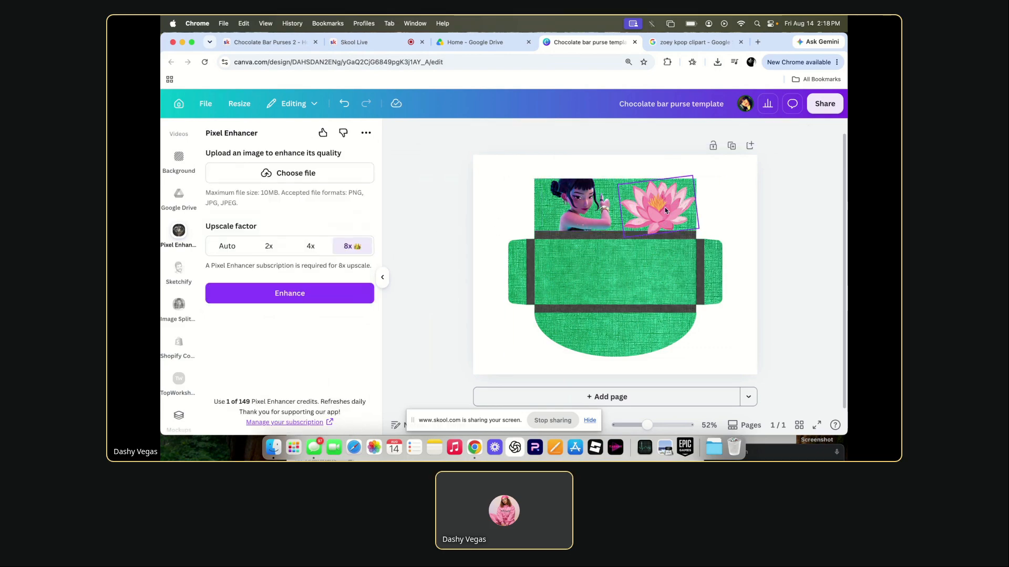
Shrink the pink lotus slightly and position it at the right end of the purse's upper panel.
{"action": "left_click", "coordinate": [681, 198]}
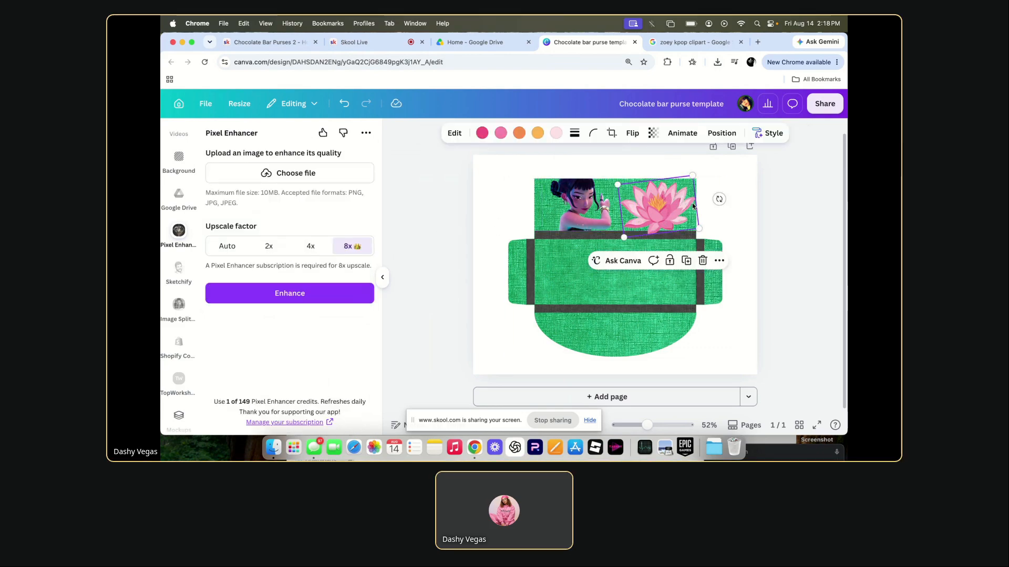
{"action": "left_click", "coordinate": [704, 230]}
{"action": "left_click", "coordinate": [673, 212]}
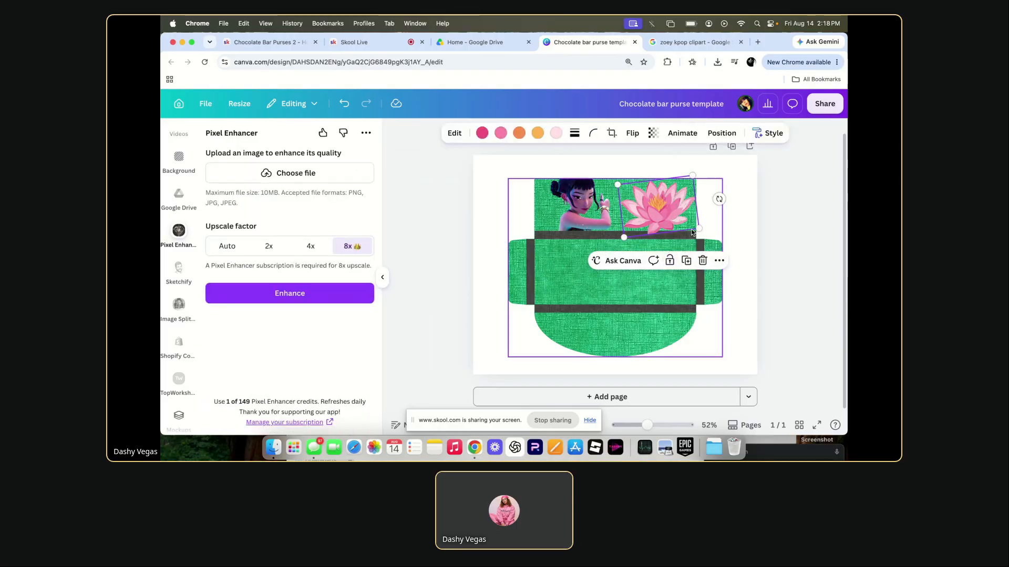
{"action": "left_click_drag", "start_coordinate": [695, 232], "coordinate": [666, 213]}
{"action": "left_click", "coordinate": [788, 210]}
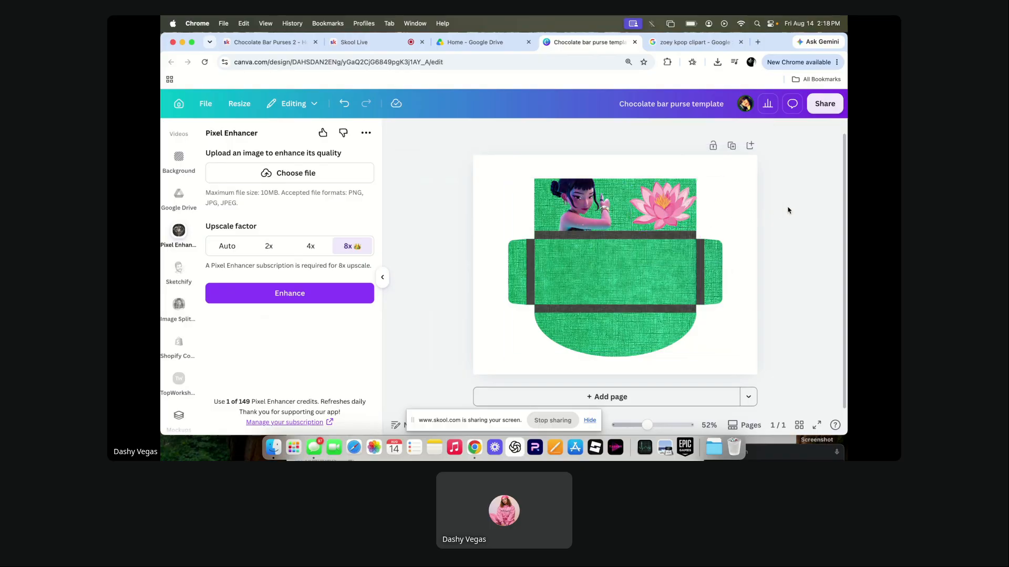
Move the Zoey image closer to the left edge of the purse's upper panel.
{"action": "left_click_drag", "start_coordinate": [578, 210], "coordinate": [562, 207]}
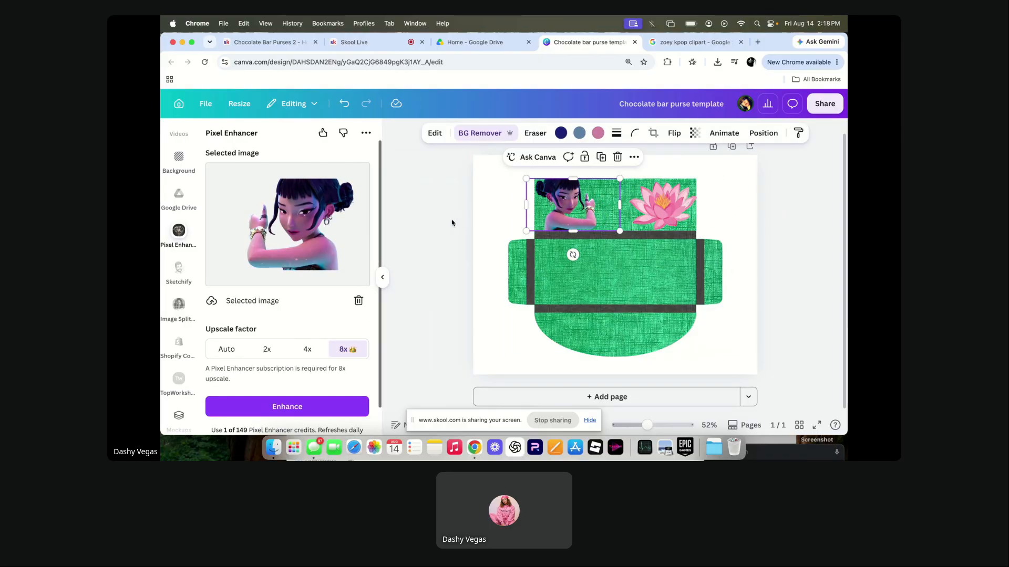
{"action": "left_click", "coordinate": [448, 226]}
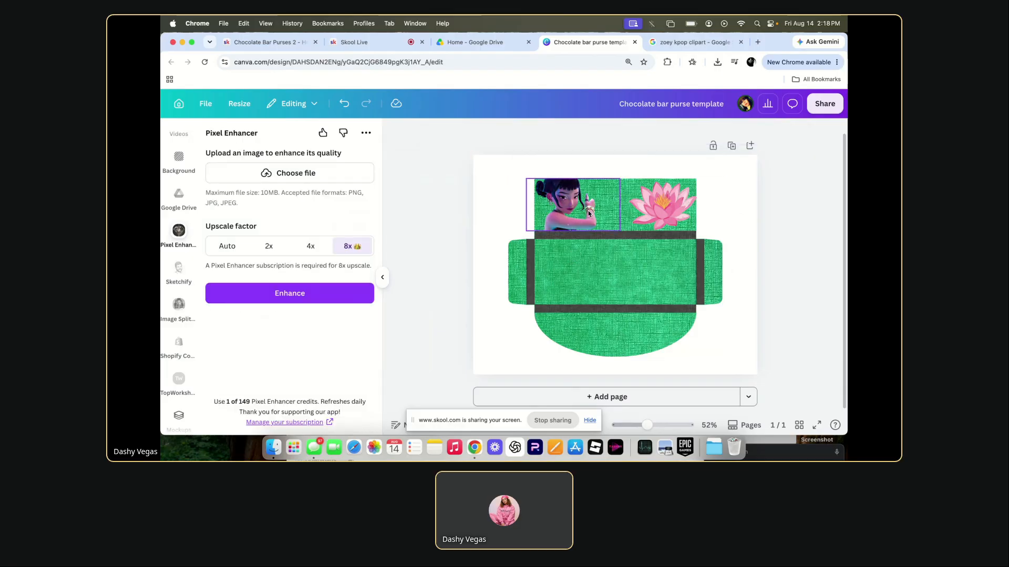
{"action": "left_click_drag", "start_coordinate": [558, 206], "coordinate": [562, 205]}
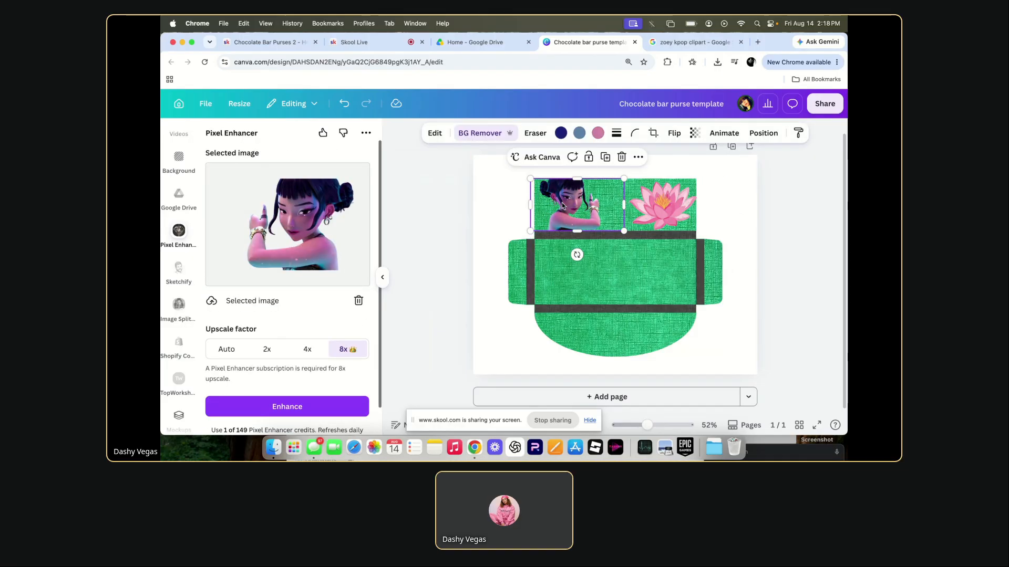
{"action": "left_click", "coordinate": [535, 135]}
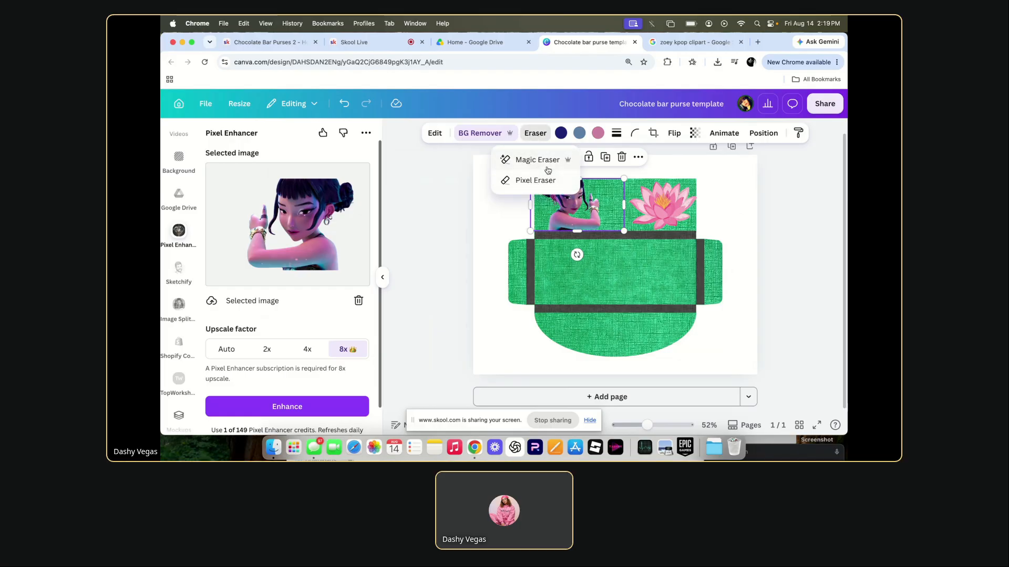
{"action": "left_click", "coordinate": [536, 160]}
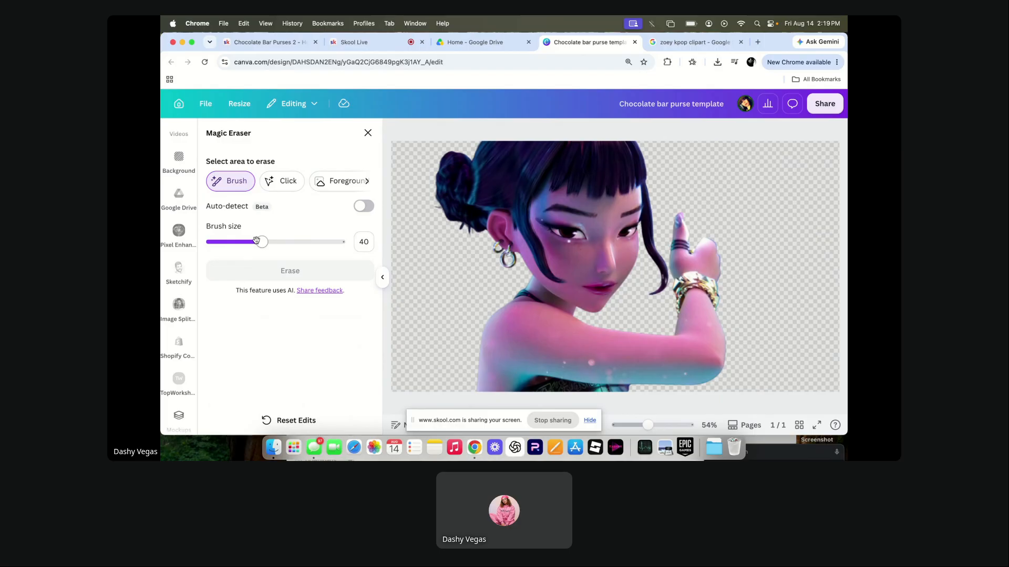
{"action": "left_click_drag", "start_coordinate": [260, 243], "coordinate": [225, 251]}
{"action": "left_click_drag", "start_coordinate": [707, 235], "coordinate": [692, 200]}
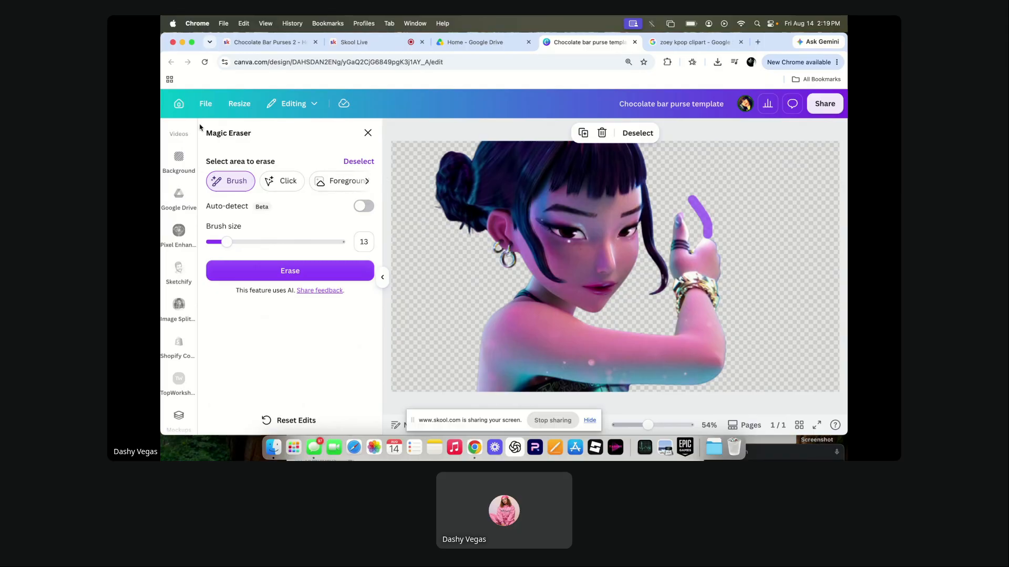
{"action": "left_click", "coordinate": [368, 133]}
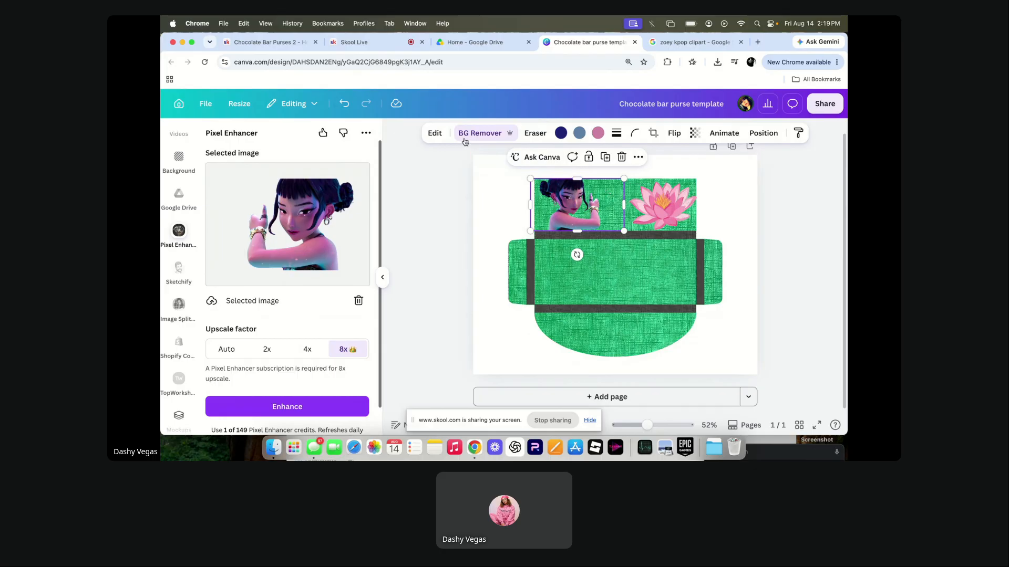
{"action": "left_click", "coordinate": [535, 133]}
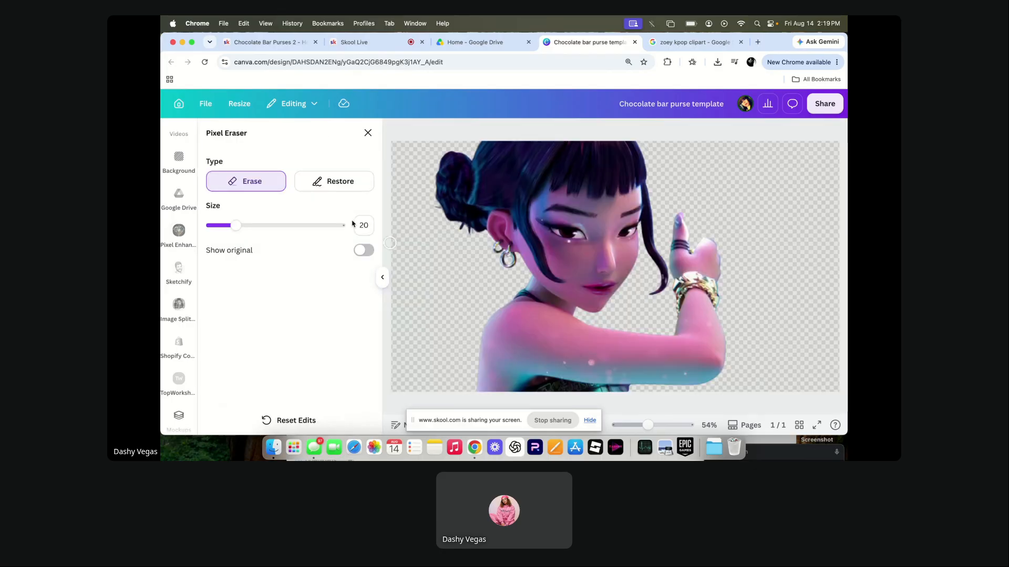
{"action": "left_click", "coordinate": [331, 181]}
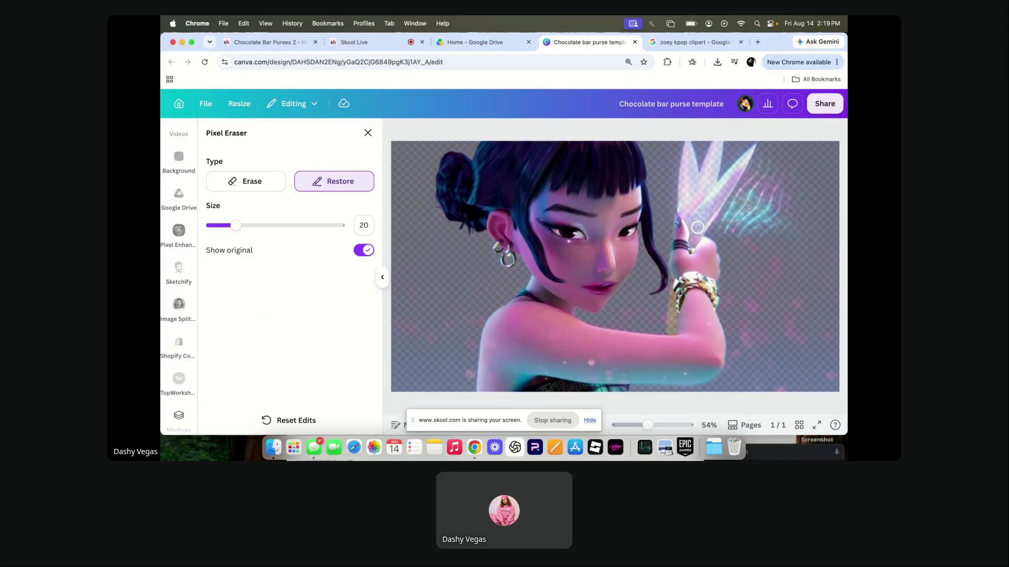
{"action": "left_click", "coordinate": [368, 133]}
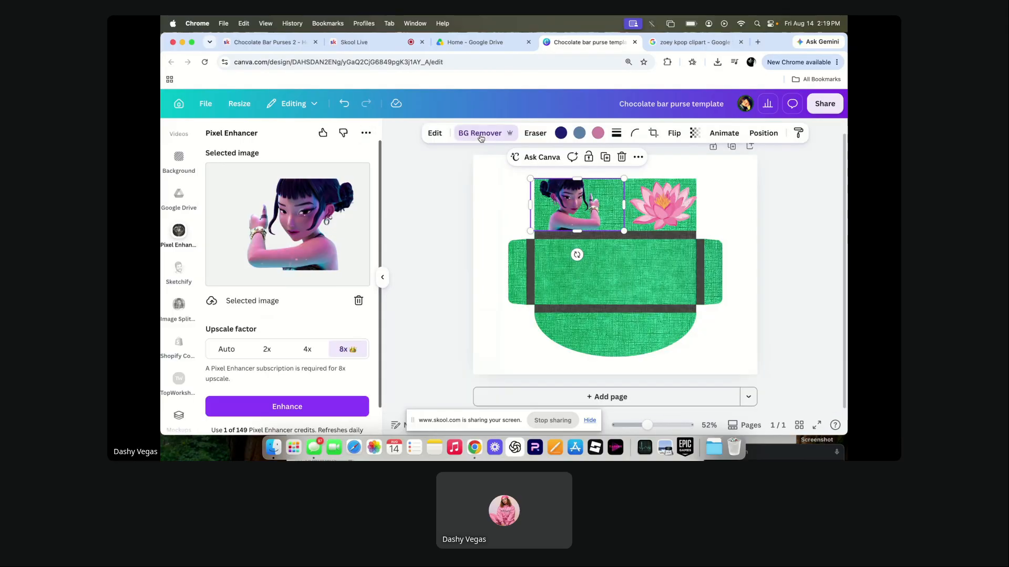
Open the Zoey image in the Pixel Eraser's Restore mode with the original shown, and try a restore stroke over one blade.
{"action": "left_click", "coordinate": [480, 134]}
{"action": "left_click", "coordinate": [340, 182]}
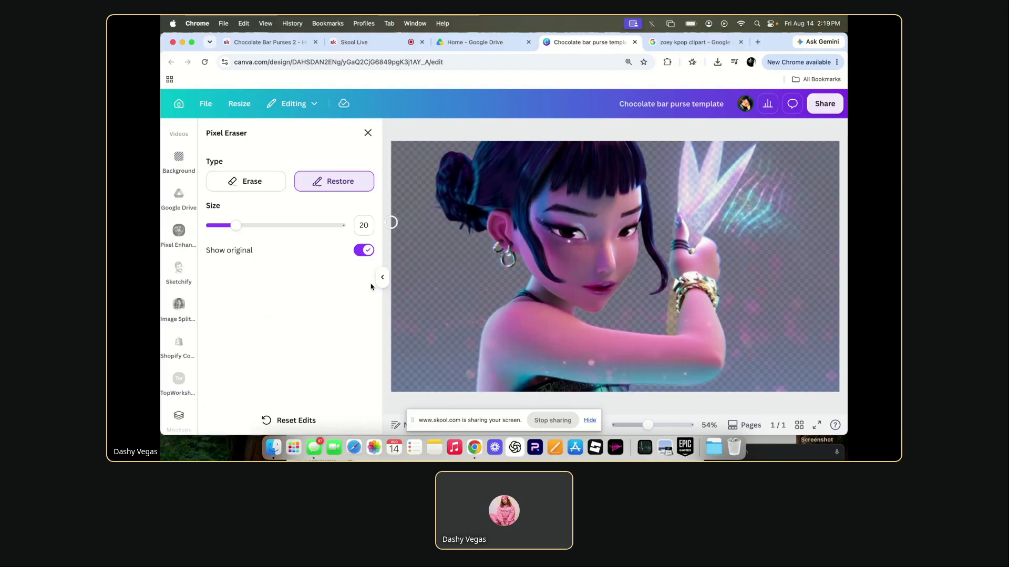
{"action": "left_click", "coordinate": [365, 250]}
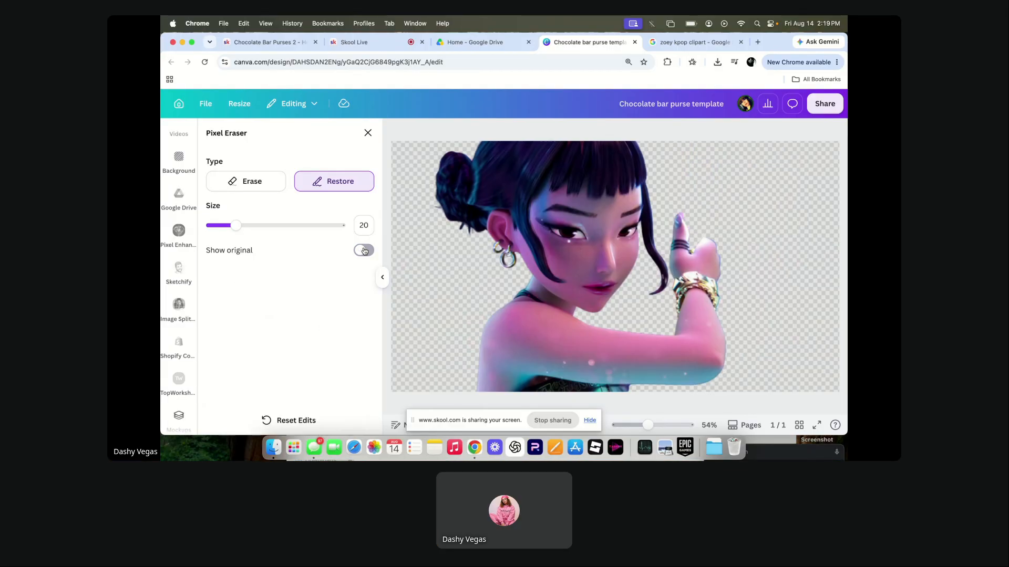
{"action": "left_click", "coordinate": [366, 250]}
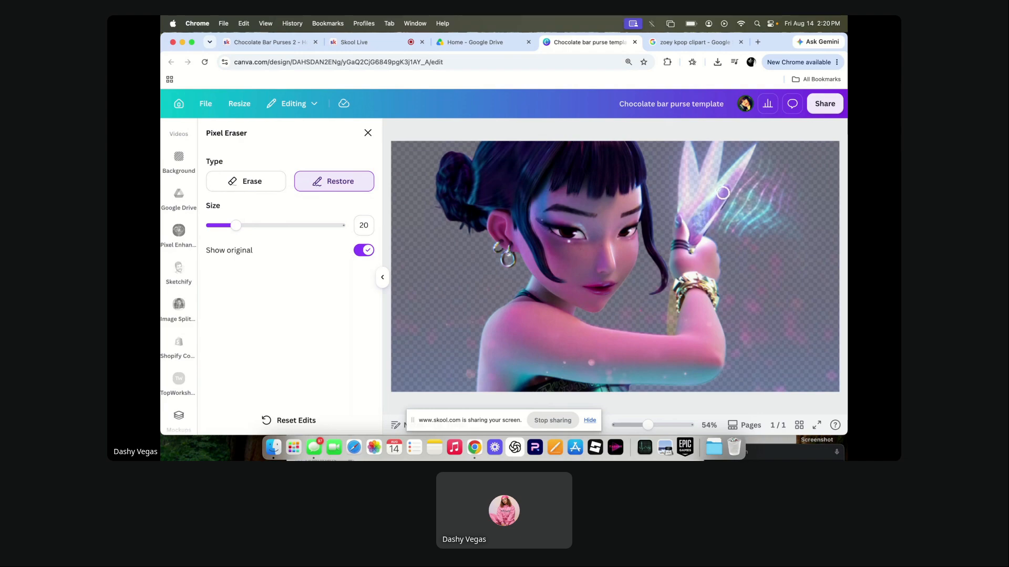
{"action": "left_click_drag", "start_coordinate": [734, 174], "coordinate": [696, 239]}
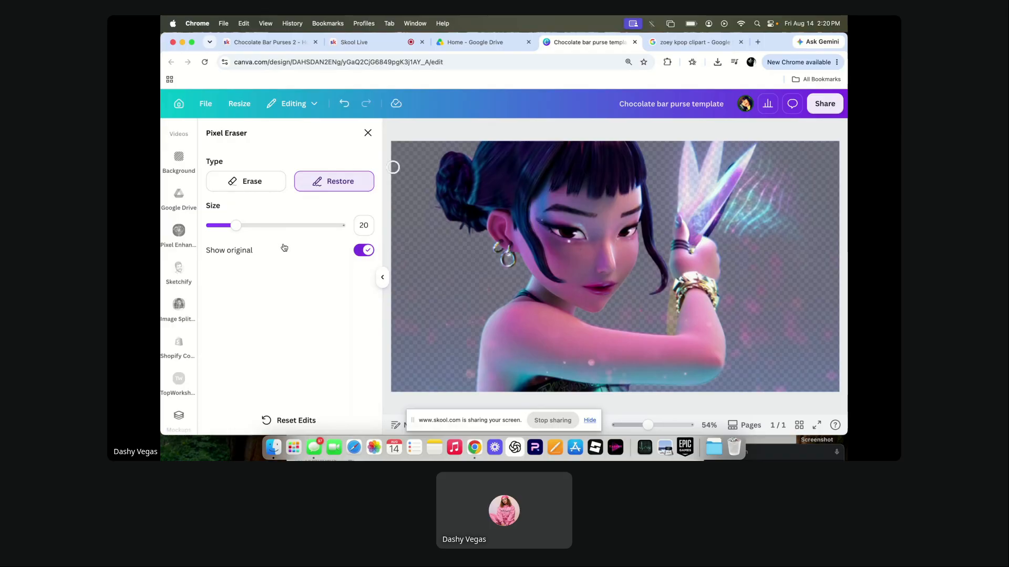
{"action": "left_click", "coordinate": [344, 103]}
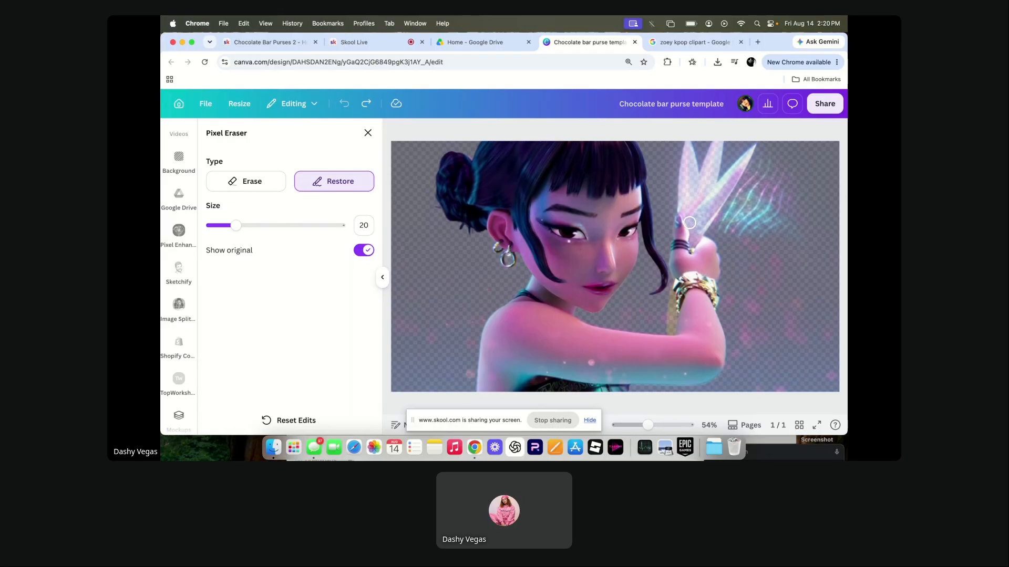
Restore the three translucent blades in Zoey's hand with the restore brush at size 20.
{"action": "scroll", "coordinate": [699, 219], "scroll_direction": "up", "scroll_amount": 1}
{"action": "scroll", "coordinate": [698, 219], "scroll_direction": "up", "scroll_amount": 5}
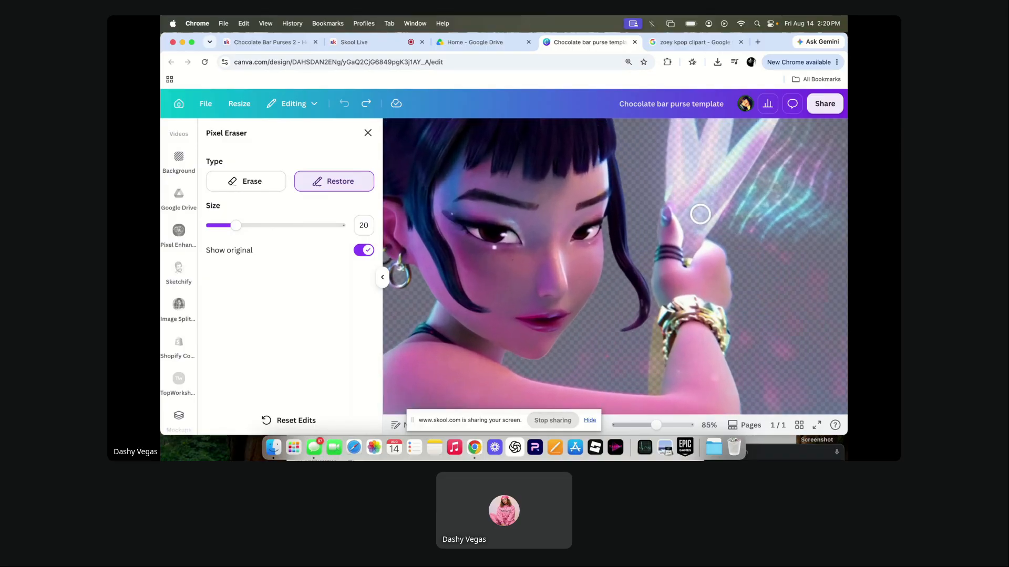
{"action": "scroll", "coordinate": [700, 214], "scroll_direction": "right", "scroll_amount": 1}
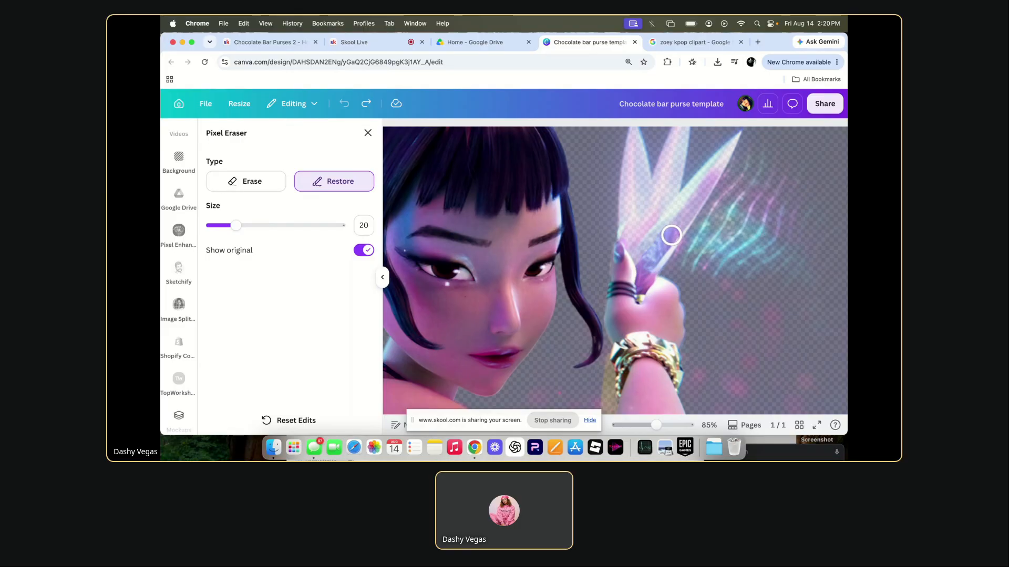
{"action": "left_click", "coordinate": [694, 198]}
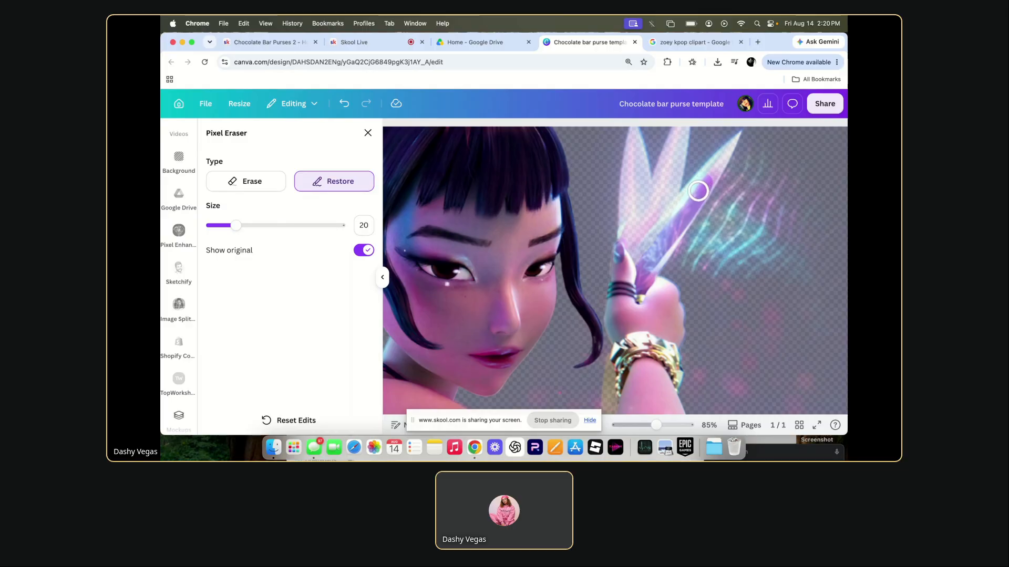
{"action": "mouse_move", "coordinate": [698, 191]}
{"action": "left_mouse_down"}
{"action": "mouse_move", "coordinate": [648, 246]}
{"action": "mouse_move", "coordinate": [667, 209]}
{"action": "mouse_move", "coordinate": [673, 150]}
{"action": "mouse_move", "coordinate": [656, 229]}
{"action": "mouse_move", "coordinate": [666, 174]}
{"action": "left_mouse_up"}
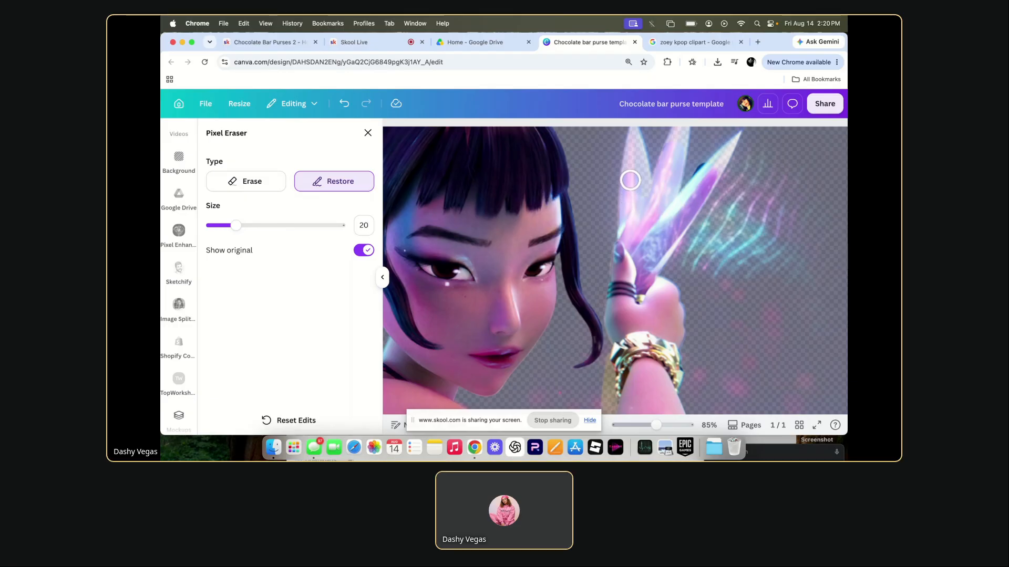
{"action": "mouse_move", "coordinate": [631, 173]}
{"action": "left_mouse_down"}
{"action": "mouse_move", "coordinate": [645, 206]}
{"action": "mouse_move", "coordinate": [641, 181]}
{"action": "left_mouse_up"}
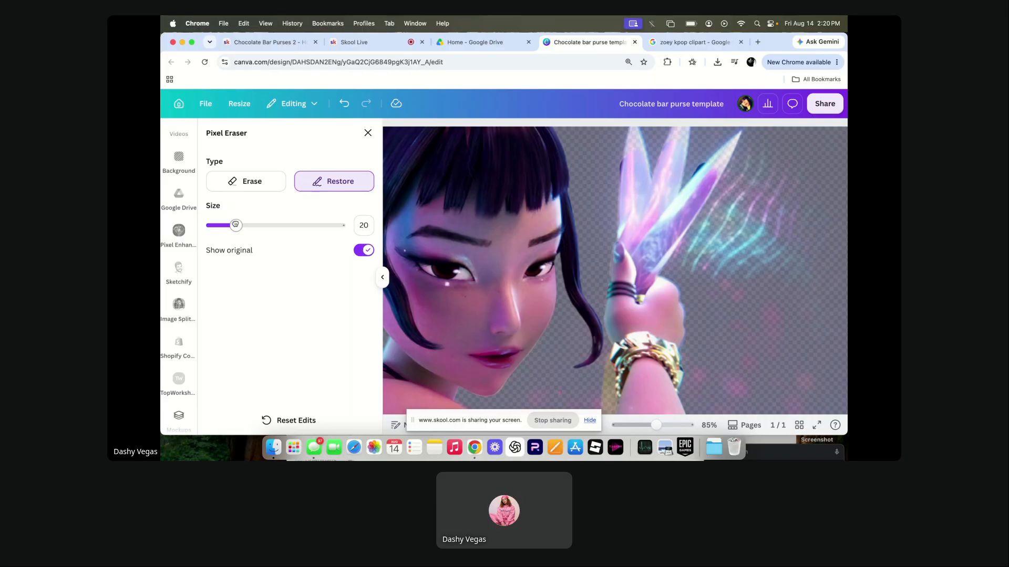
Refine the edges of the restored blades with a brush size of 6 or smaller, and finish the eraser edits.
{"action": "left_click_drag", "start_coordinate": [236, 225], "coordinate": [217, 225]}
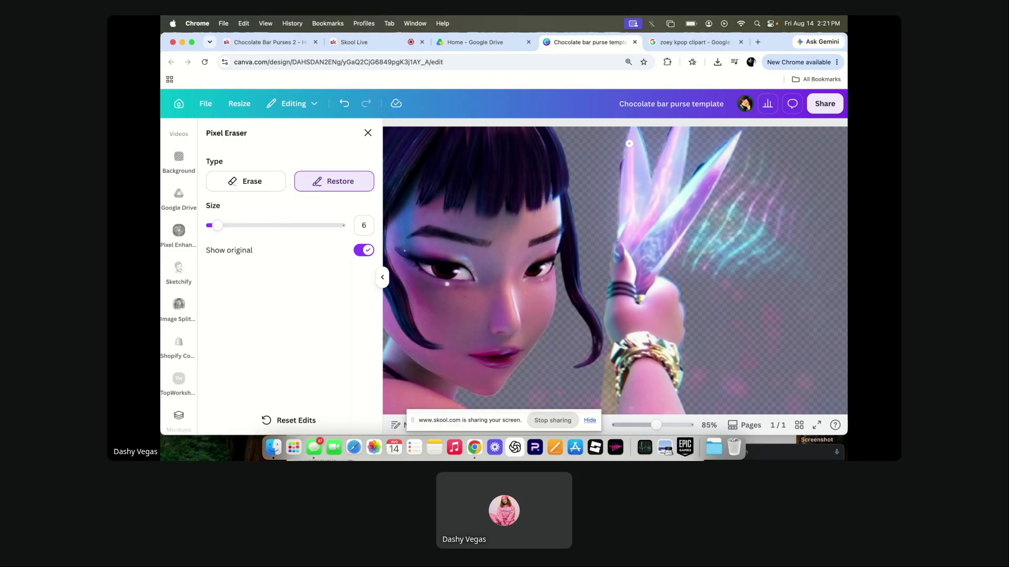
{"action": "left_click", "coordinate": [243, 184]}
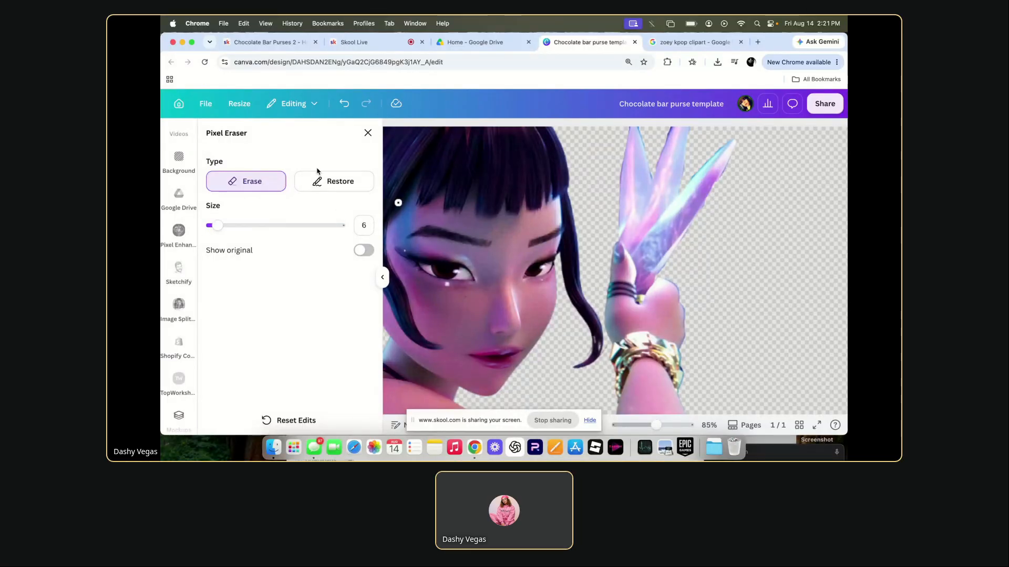
{"action": "left_click", "coordinate": [331, 182]}
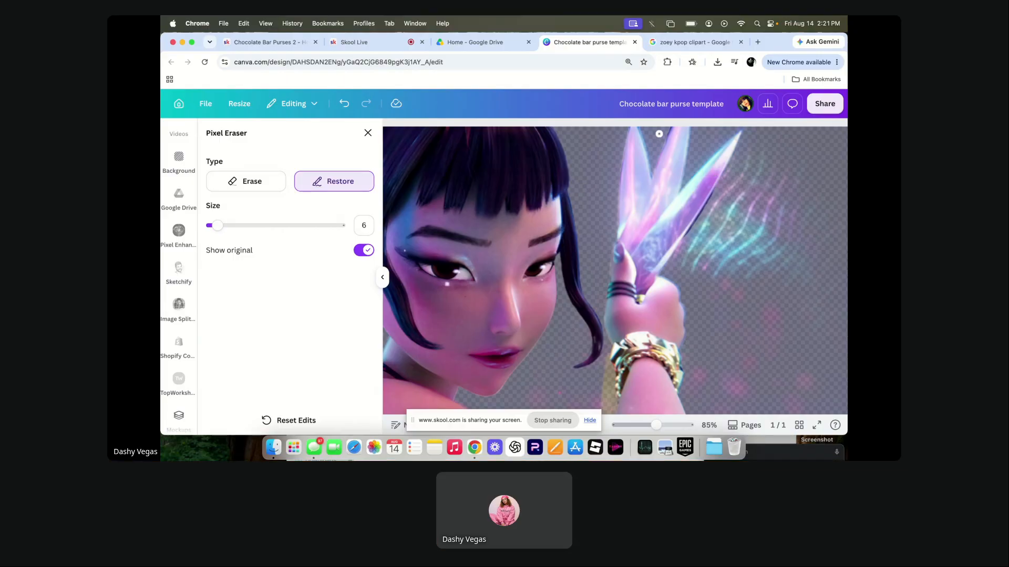
{"action": "left_click", "coordinate": [260, 188]}
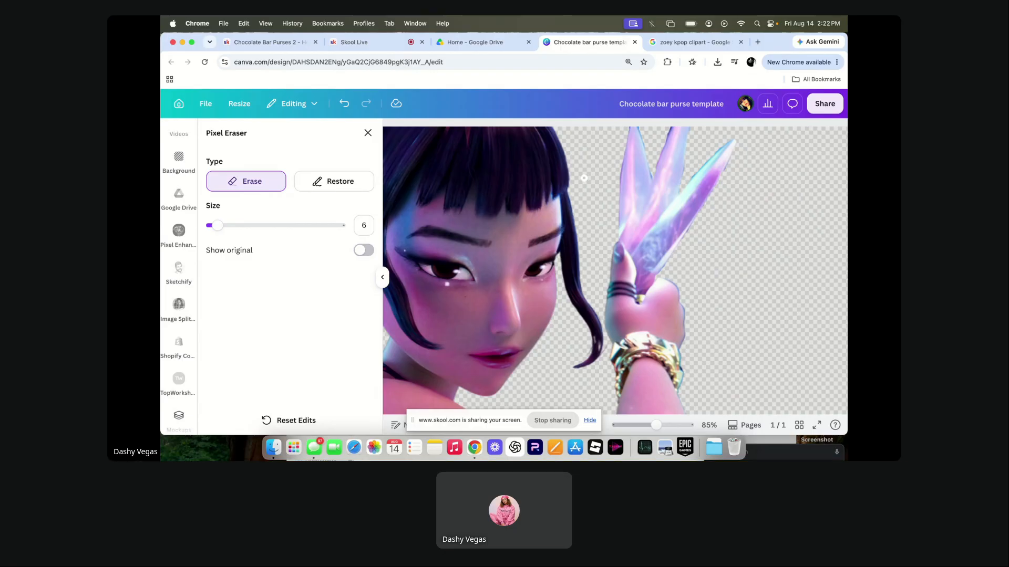
{"action": "left_click", "coordinate": [296, 177]}
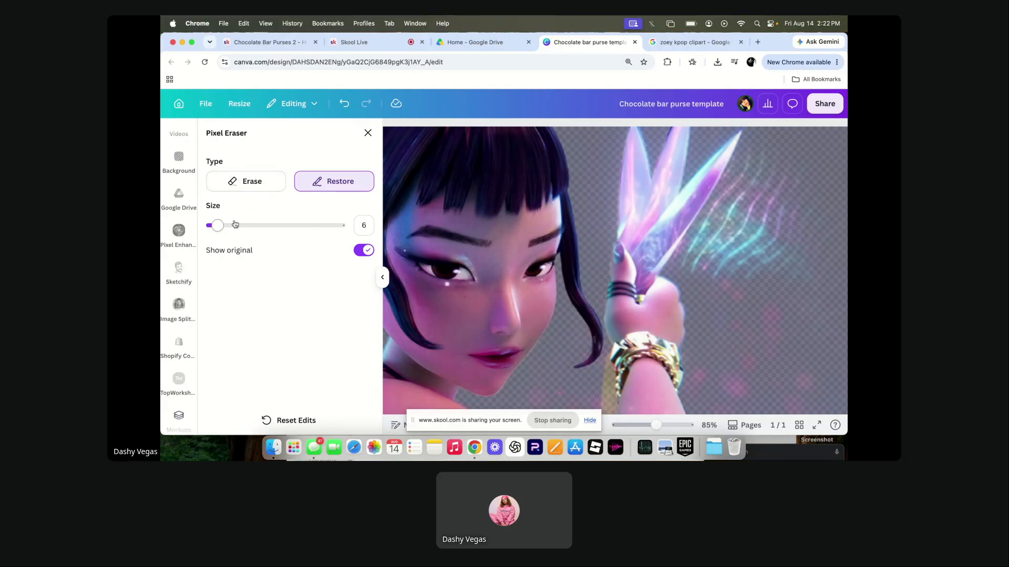
{"action": "left_click_drag", "start_coordinate": [218, 226], "coordinate": [213, 225]}
{"action": "left_click", "coordinate": [368, 132]}
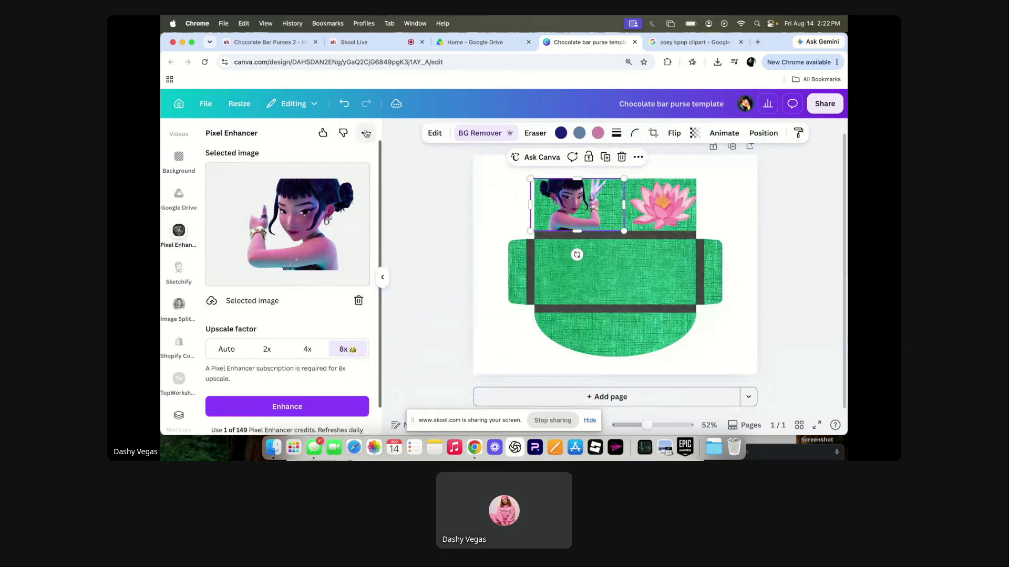
{"action": "left_click", "coordinate": [450, 248]}
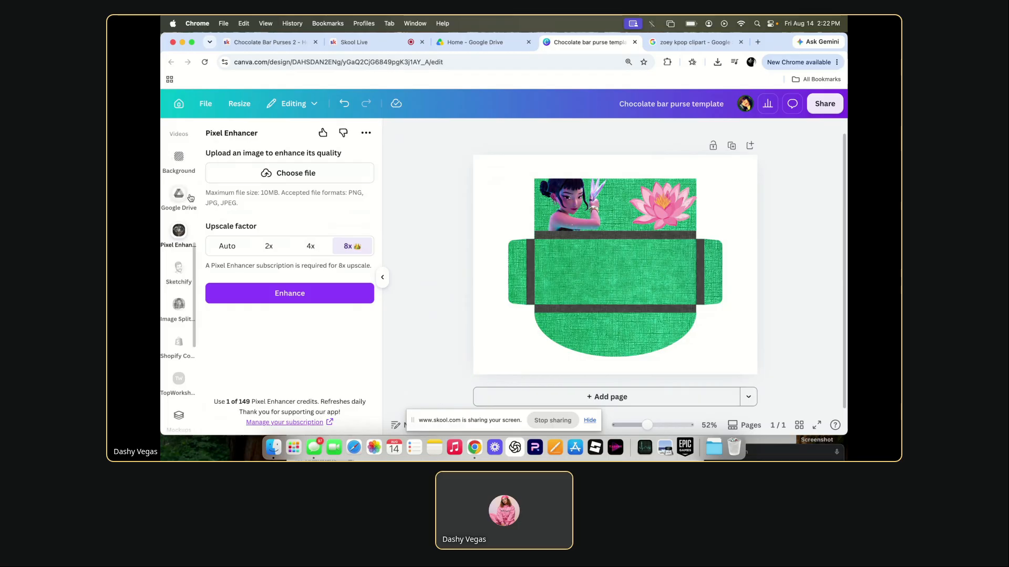
Search the design elements for "dark blue leather".
{"action": "scroll", "coordinate": [183, 176], "scroll_direction": "up", "scroll_amount": 5}
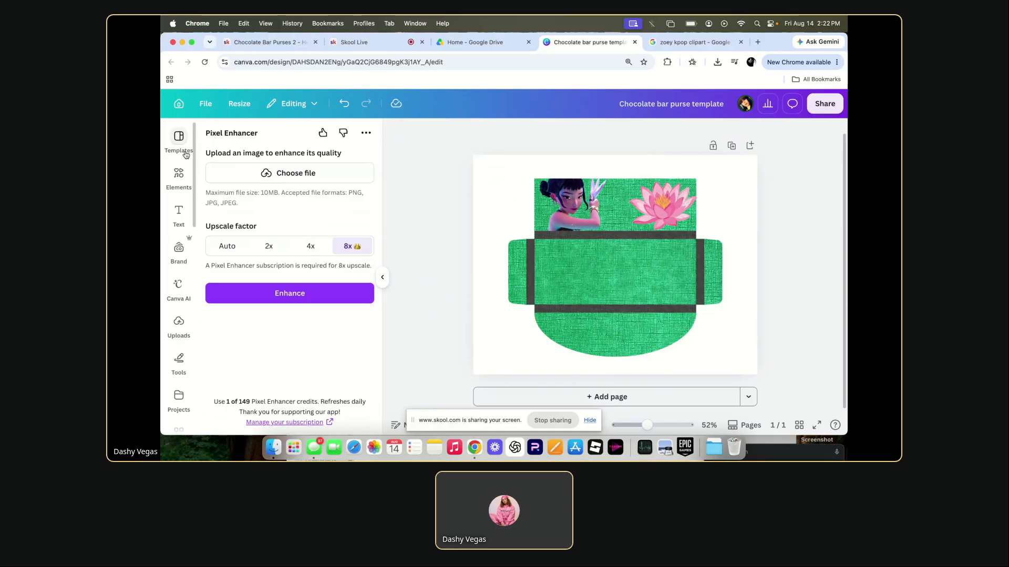
{"action": "left_click", "coordinate": [178, 175]}
{"action": "left_click", "coordinate": [357, 141]}
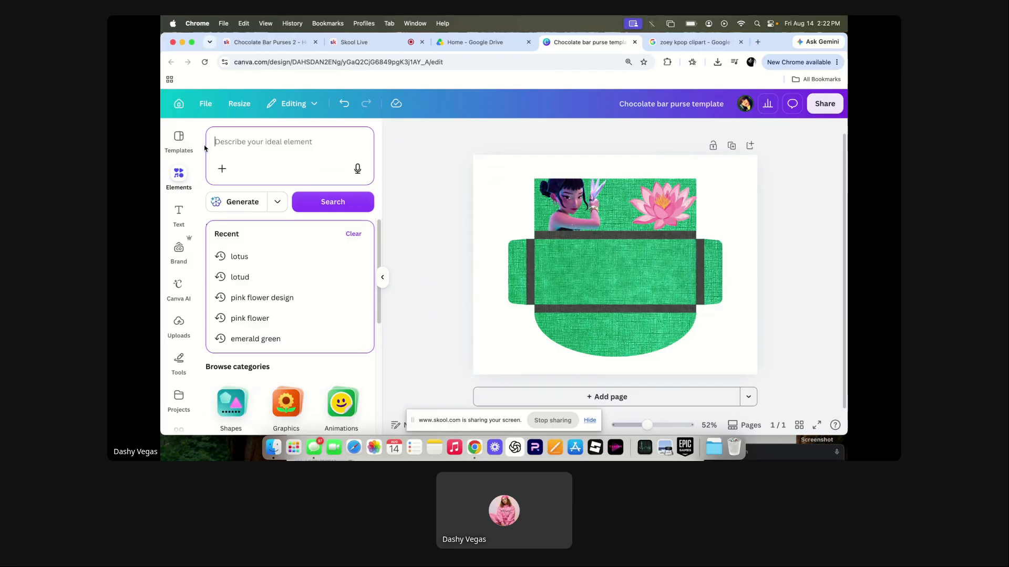
{"action": "type", "text": "blue"}
{"action": "key", "text": "BackSpace"}
{"action": "key", "text": "BackSpace"}
{"action": "key", "text": "BackSpace"}
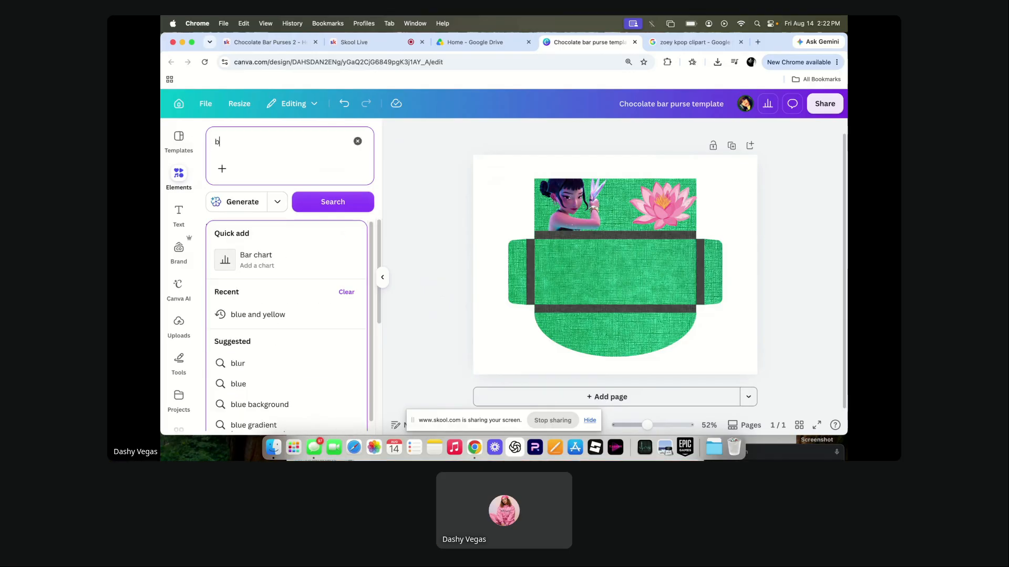
{"action": "key", "text": "BackSpace"}
{"action": "type", "text": "dark bl"}
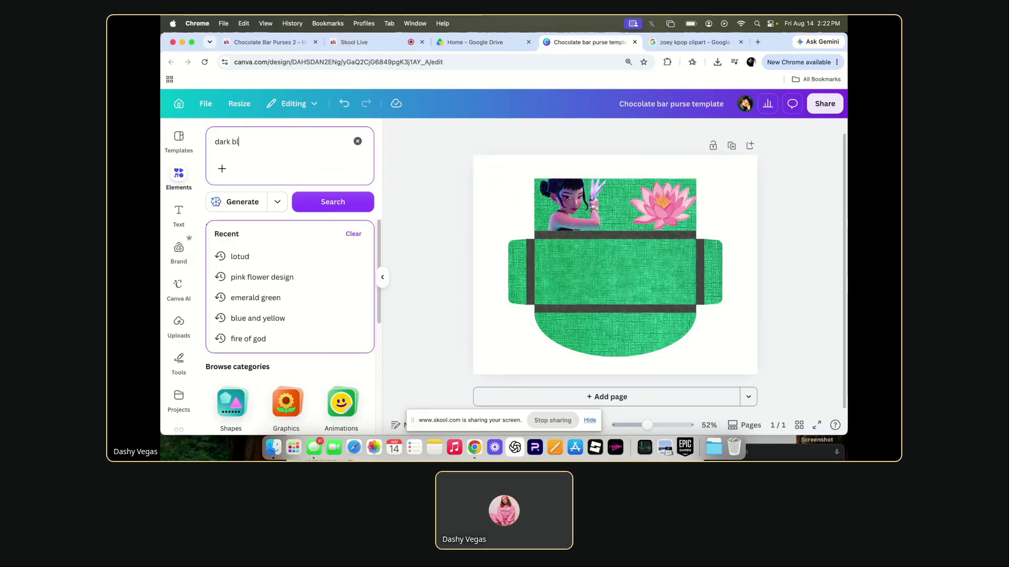
{"action": "type", "text": "ue leathe"}
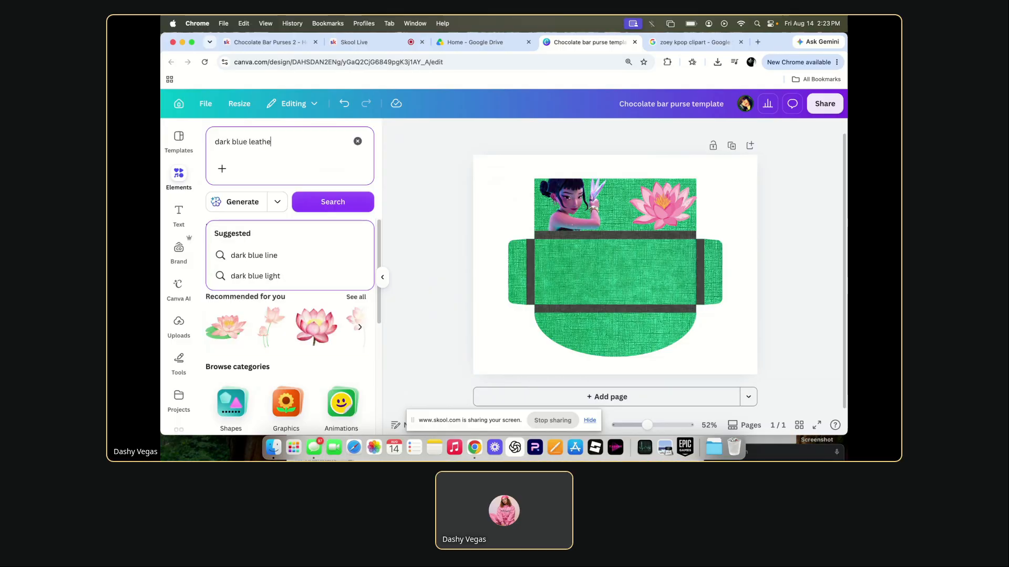
{"action": "type", "text": "r"}
{"action": "key", "text": "Return"}
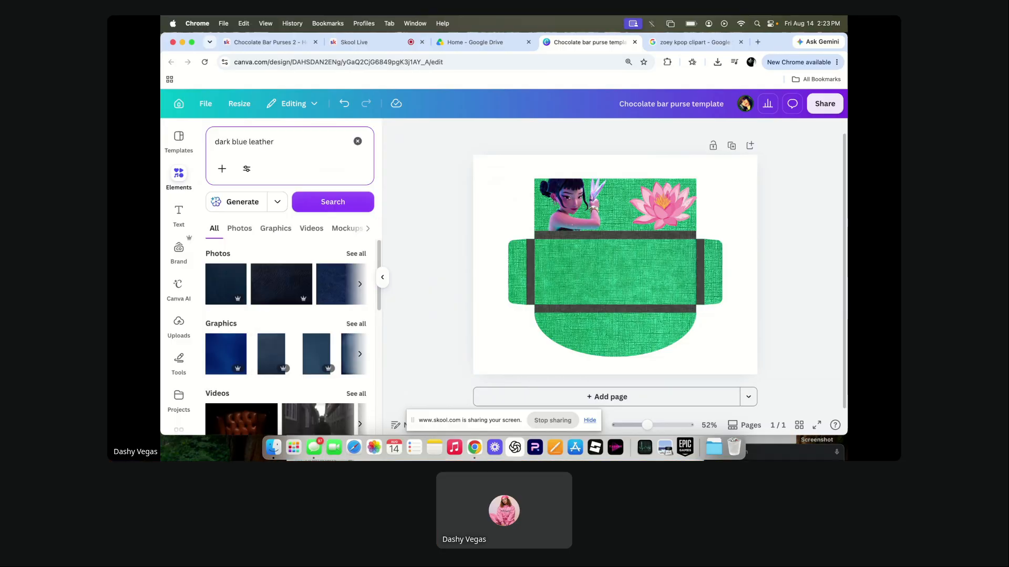
Browse all the photo results and add the medium-blue grained leather texture to the page.
{"action": "left_click", "coordinate": [355, 254]}
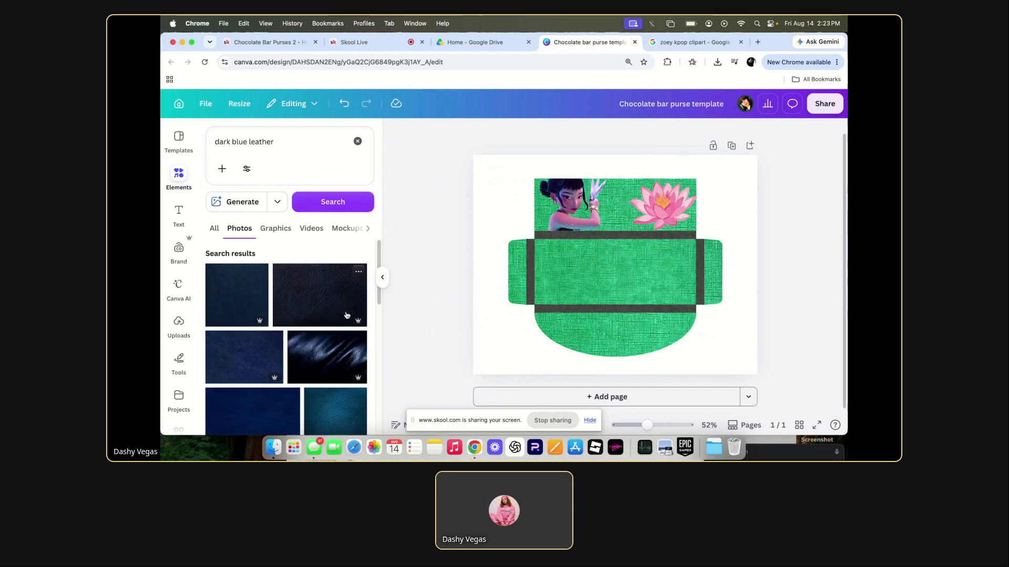
{"action": "scroll", "coordinate": [338, 347], "scroll_direction": "down", "scroll_amount": 2}
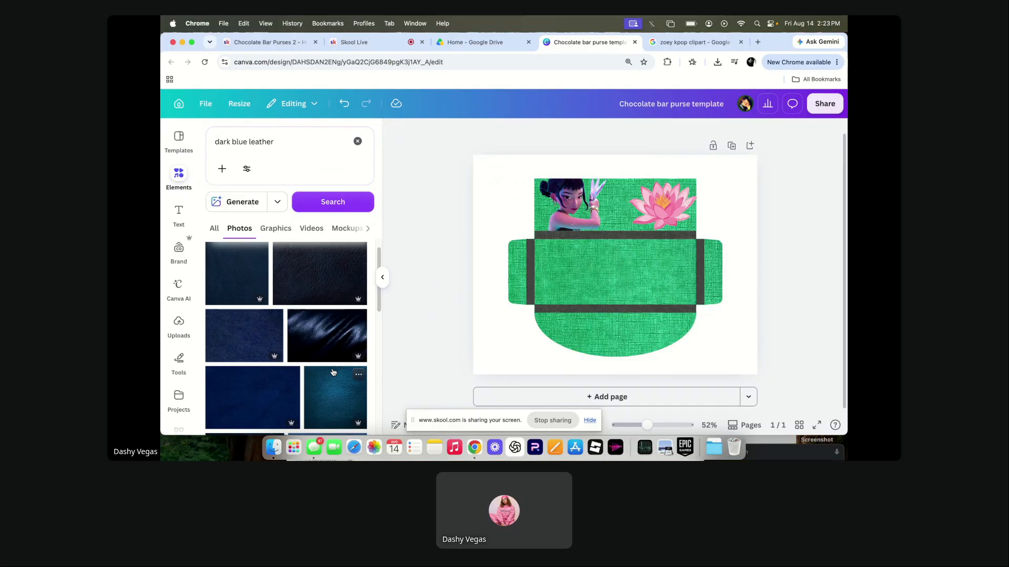
{"action": "scroll", "coordinate": [332, 372], "scroll_direction": "down", "scroll_amount": 2}
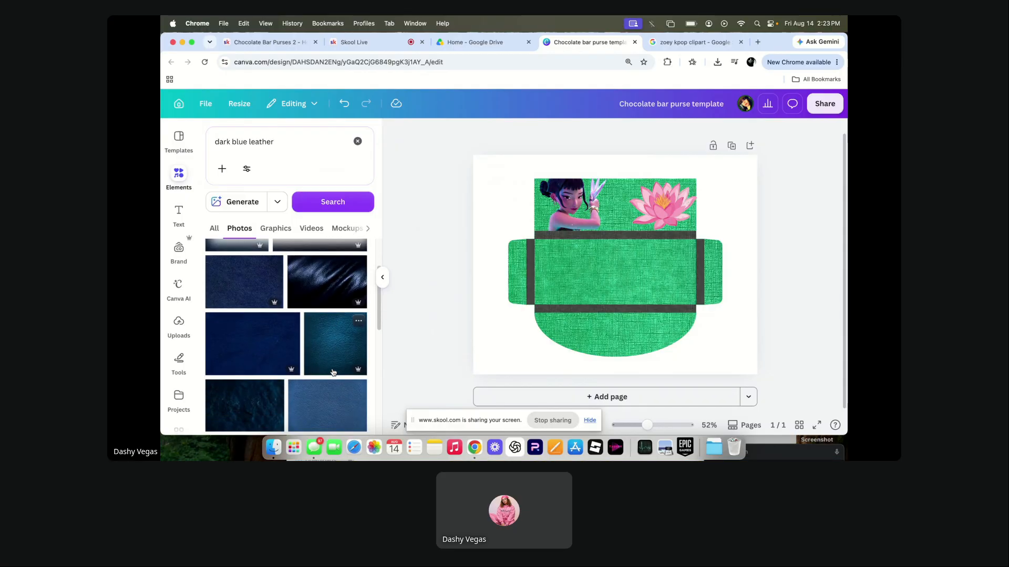
{"action": "scroll", "coordinate": [333, 373], "scroll_direction": "down", "scroll_amount": 5}
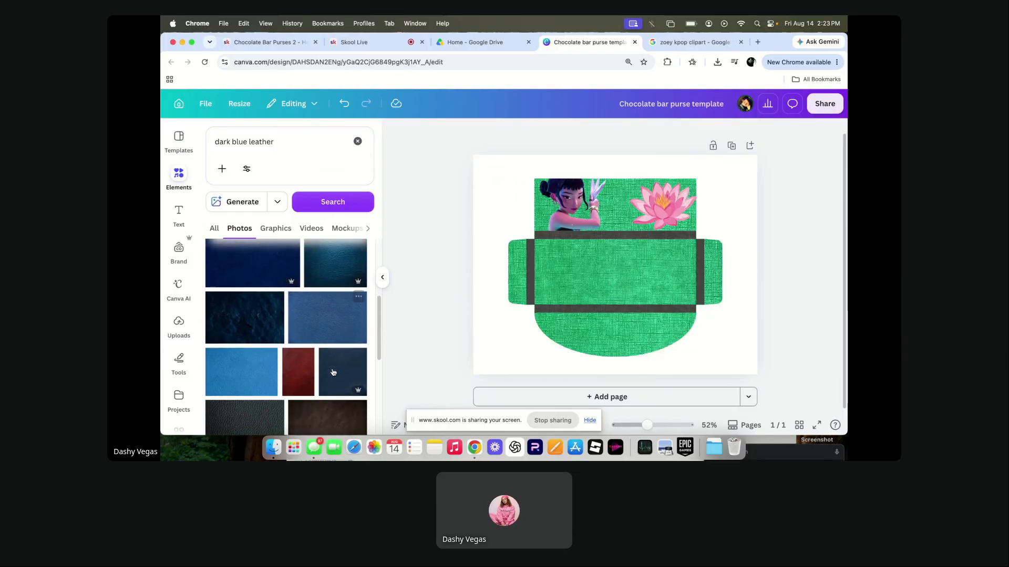
{"action": "scroll", "coordinate": [333, 372], "scroll_direction": "down", "scroll_amount": 1}
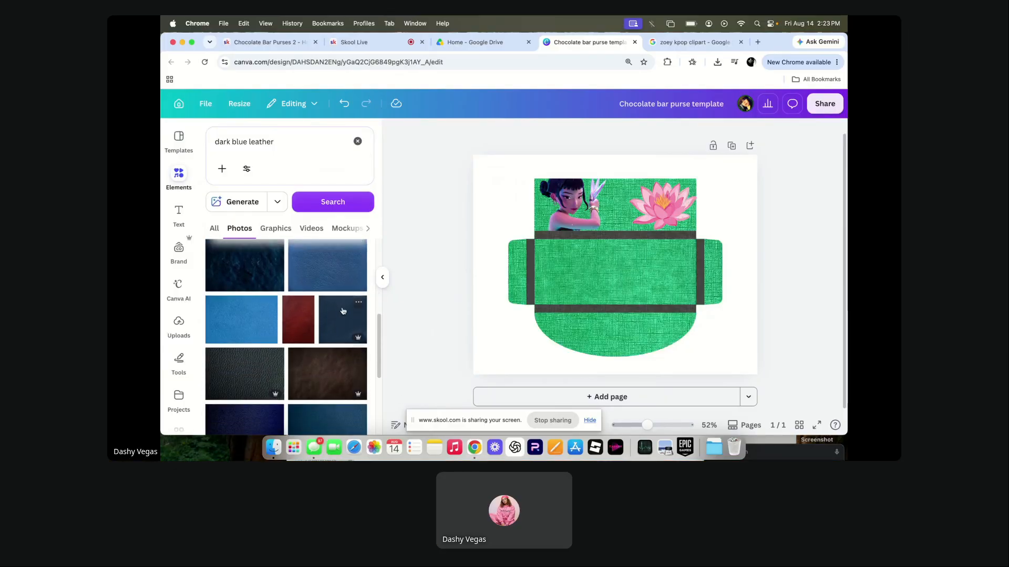
{"action": "scroll", "coordinate": [345, 292], "scroll_direction": "up", "scroll_amount": 1}
{"action": "left_click", "coordinate": [318, 302]}
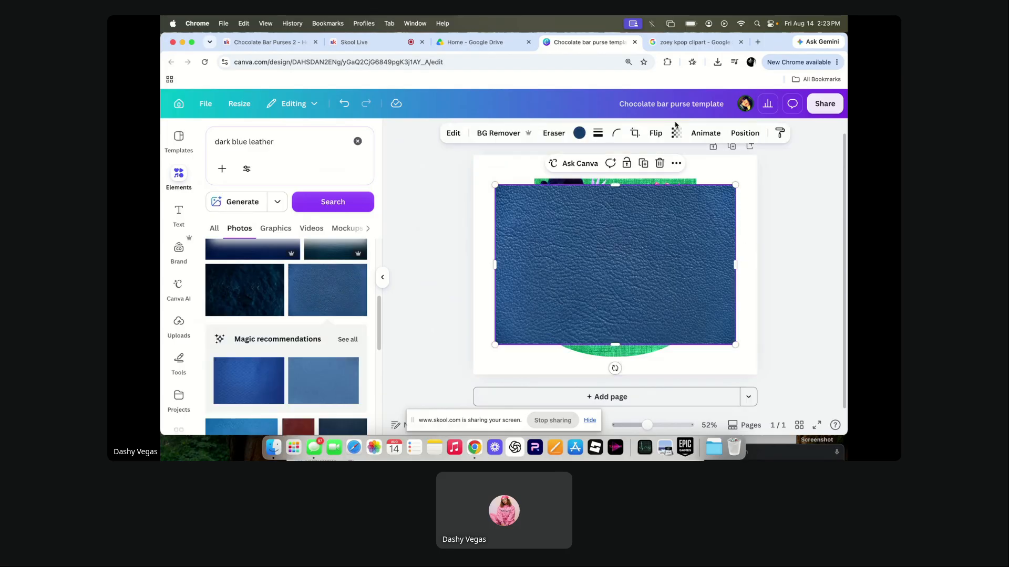
Check the Zoey reference image in the Google results, and resize the blue leather photo to fill the purse's central panel.
{"action": "left_click", "coordinate": [685, 47]}
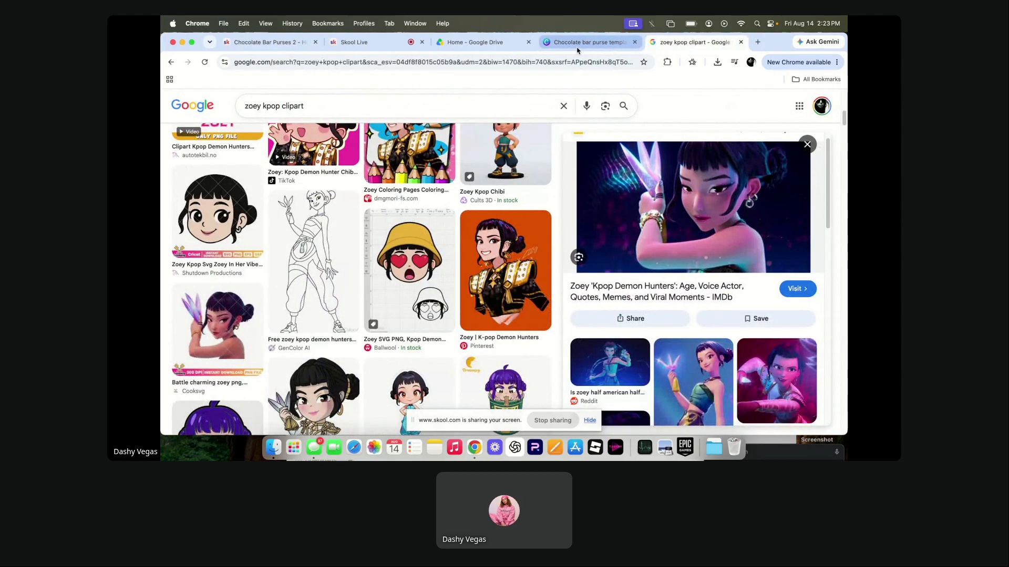
{"action": "left_click", "coordinate": [579, 49]}
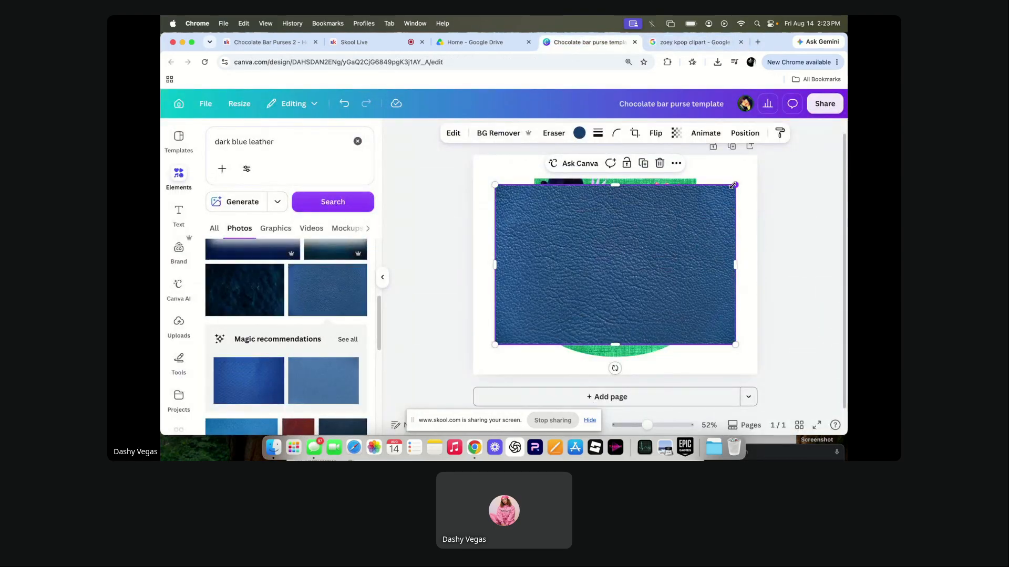
{"action": "left_click_drag", "start_coordinate": [735, 185], "coordinate": [667, 305]}
{"action": "left_click_drag", "start_coordinate": [638, 274], "coordinate": [535, 282]}
{"action": "left_click", "coordinate": [439, 295]}
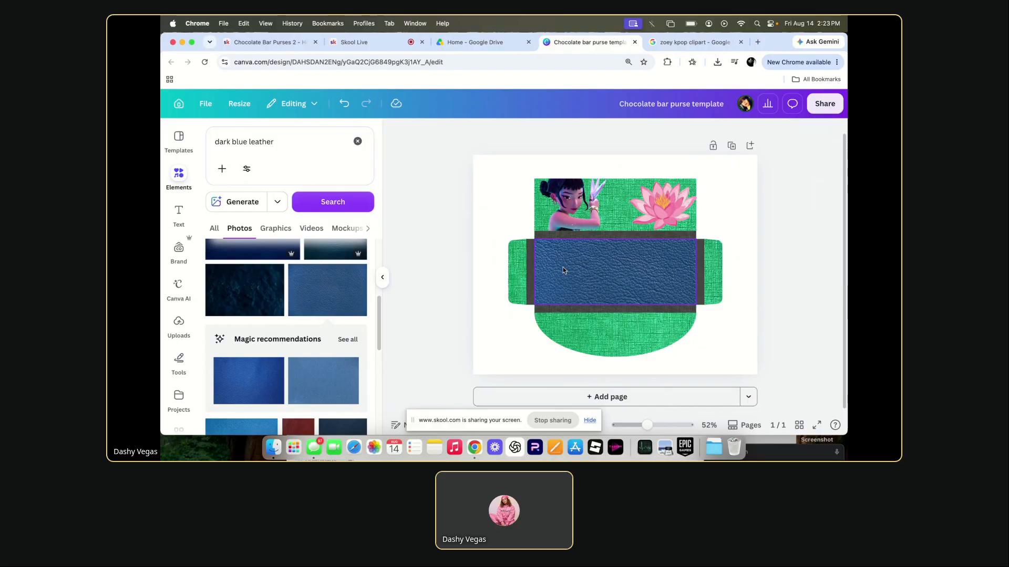
Look through the remaining dark blue leather photos, and change the element search to "dark blue demin".
{"action": "scroll", "coordinate": [244, 386], "scroll_direction": "down", "scroll_amount": 5}
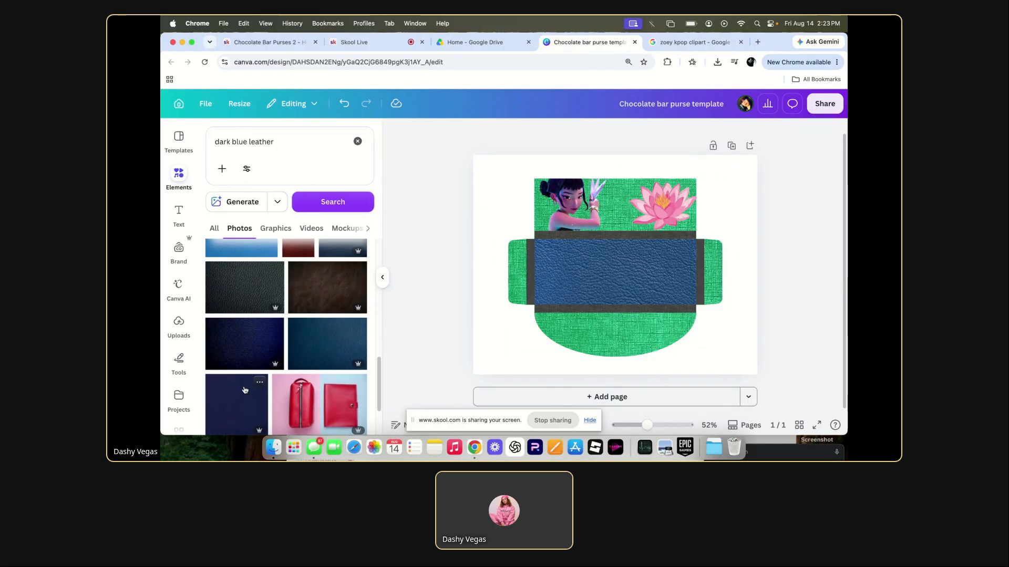
{"action": "scroll", "coordinate": [244, 389], "scroll_direction": "down", "scroll_amount": 1}
{"action": "key", "text": "BackSpace"}
{"action": "key", "text": "BackSpace"}
{"action": "key", "text": "BackSpace"}
{"action": "key", "text": "BackSpace"}
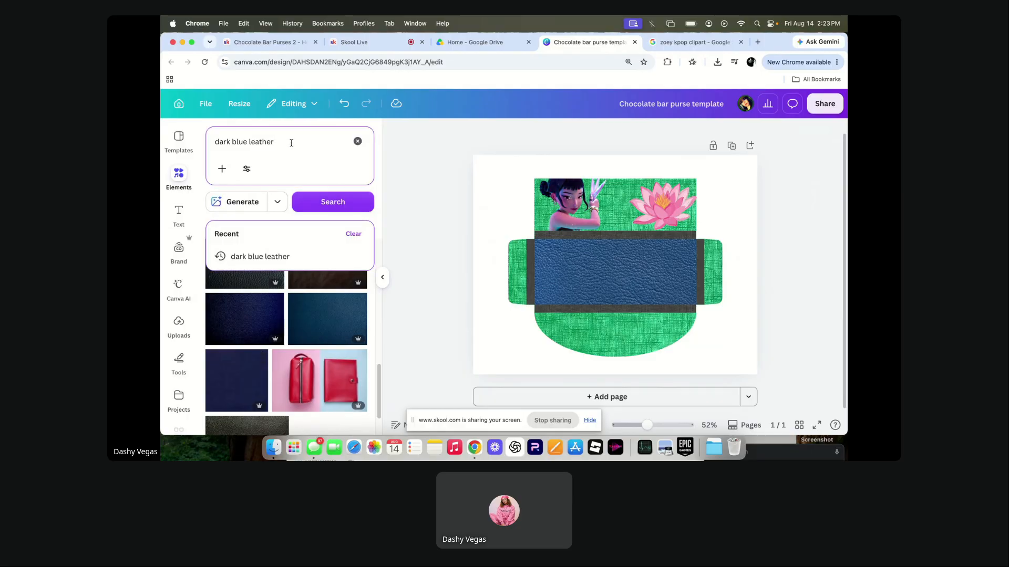
{"action": "key", "text": "BackSpace"}
{"action": "key", "text": "BackSpace"}
{"action": "key", "text": "BackSpace"}
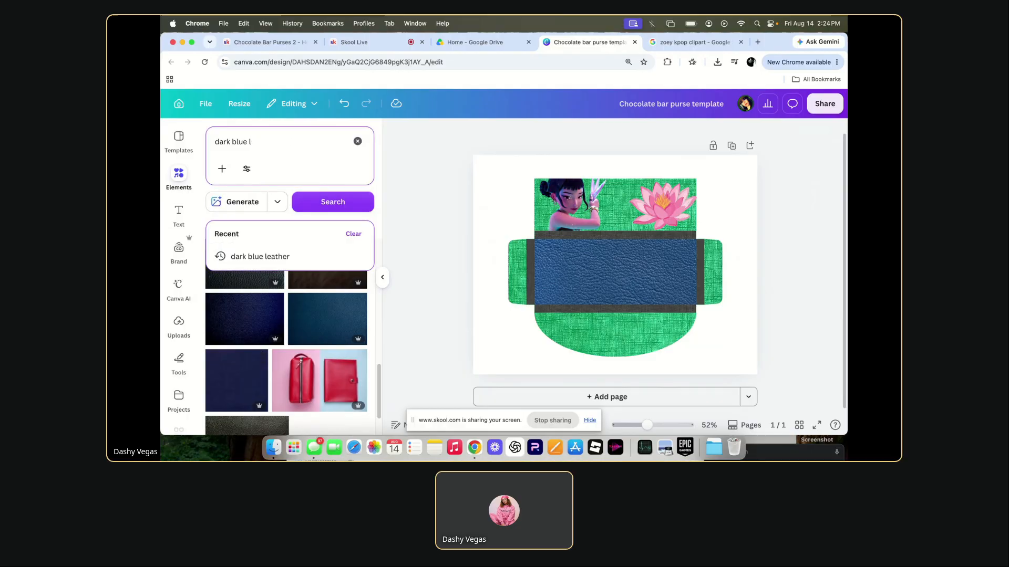
{"action": "type", "text": "demin"}
{"action": "key", "text": "Return"}
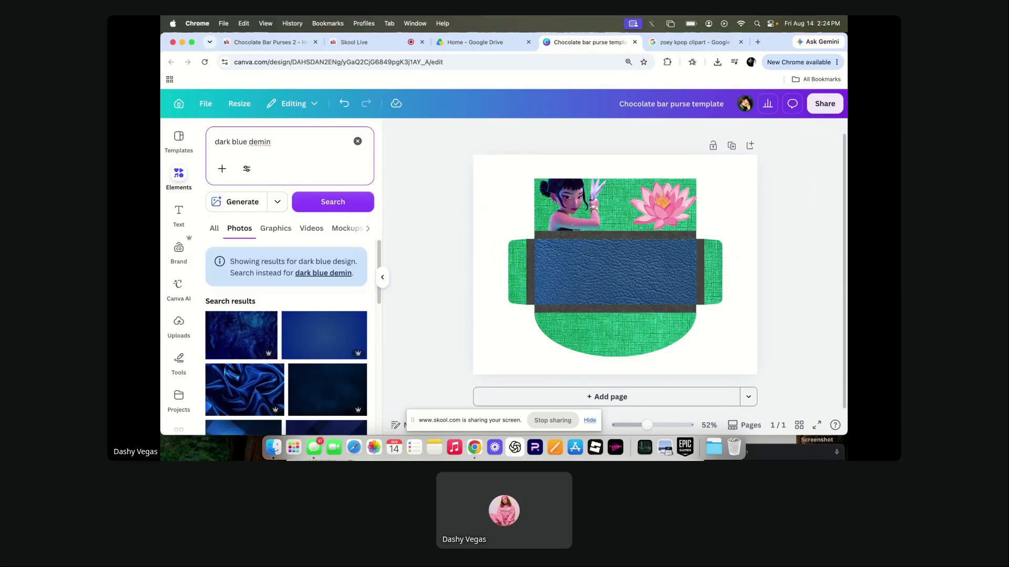
Browse the photo results, add the speckled dark blue texture with tiny stars, and move it over the purse's central panel.
{"action": "scroll", "coordinate": [338, 316], "scroll_direction": "down", "scroll_amount": 5}
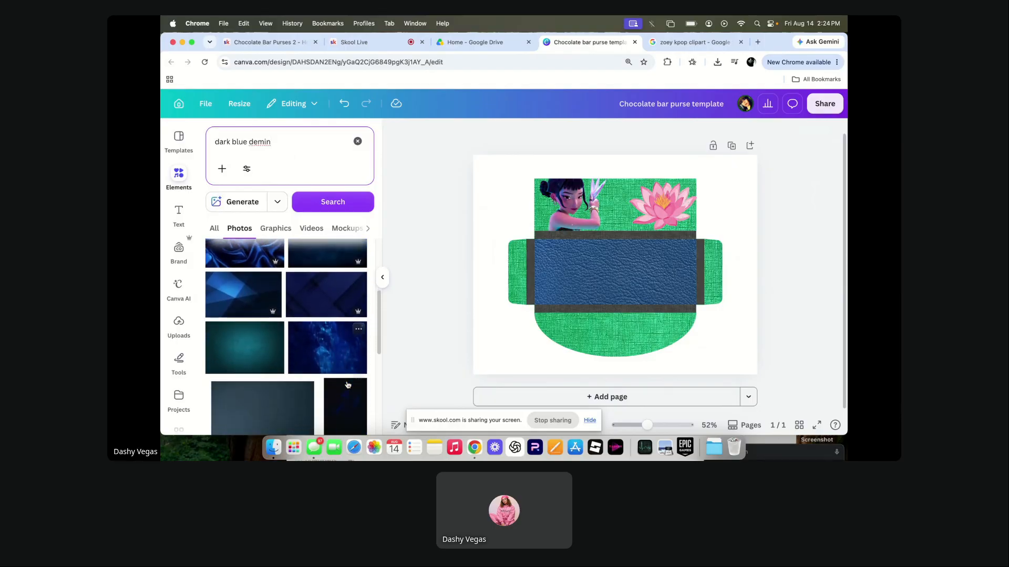
{"action": "scroll", "coordinate": [347, 385], "scroll_direction": "down", "scroll_amount": 2}
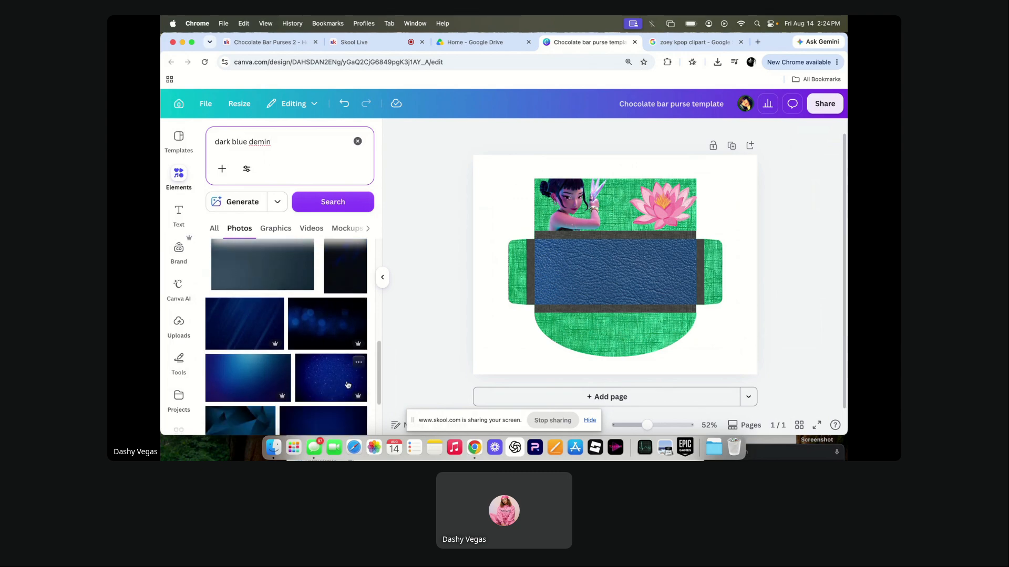
{"action": "left_click", "coordinate": [335, 393]}
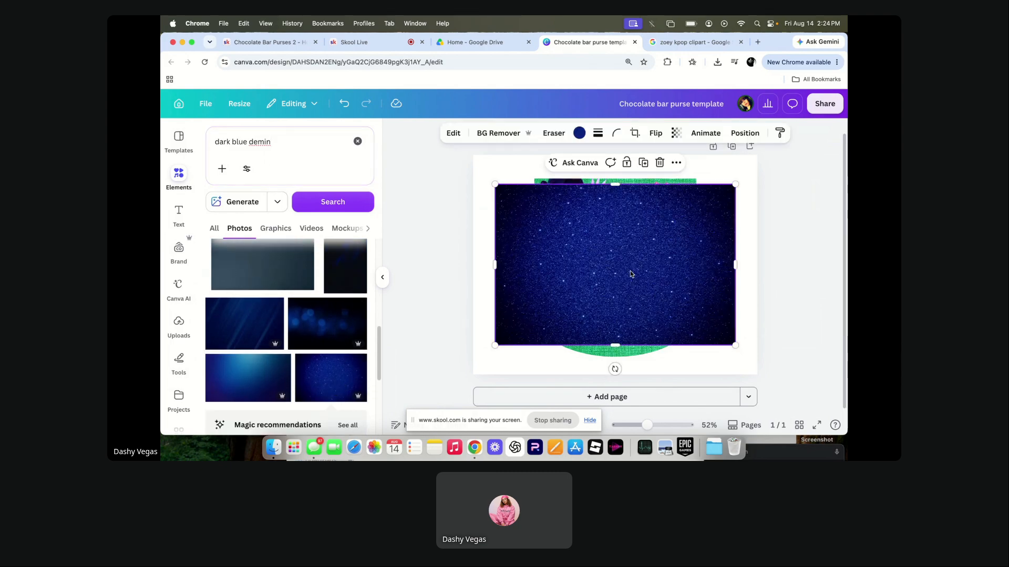
{"action": "left_click_drag", "start_coordinate": [630, 274], "coordinate": [594, 323]}
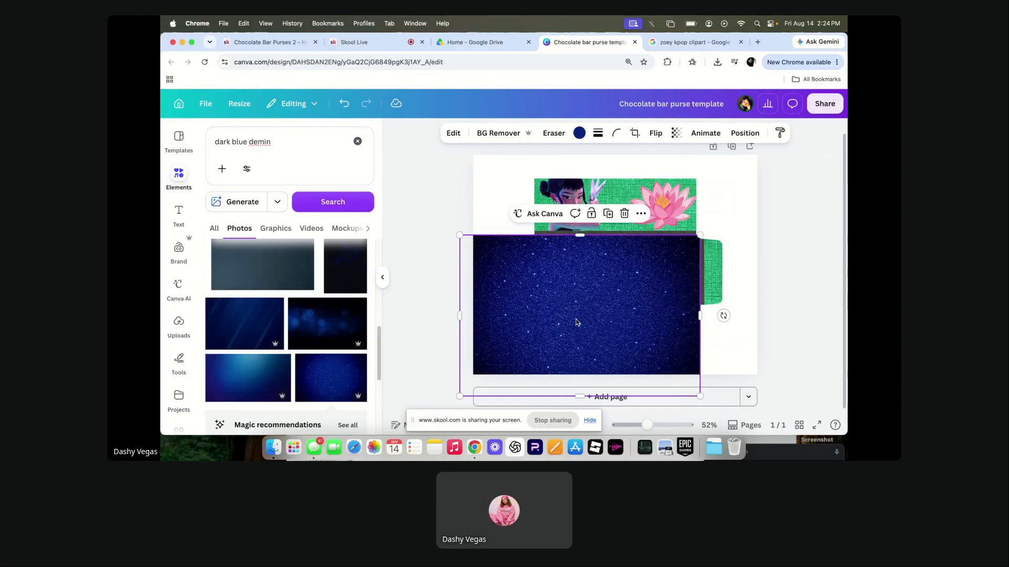
Crop the starry dark blue photo on all sides so it fills only the central panel between the black strips.
{"action": "left_click_drag", "start_coordinate": [459, 316], "coordinate": [536, 330]}
{"action": "left_click_drag", "start_coordinate": [617, 396], "coordinate": [611, 301]}
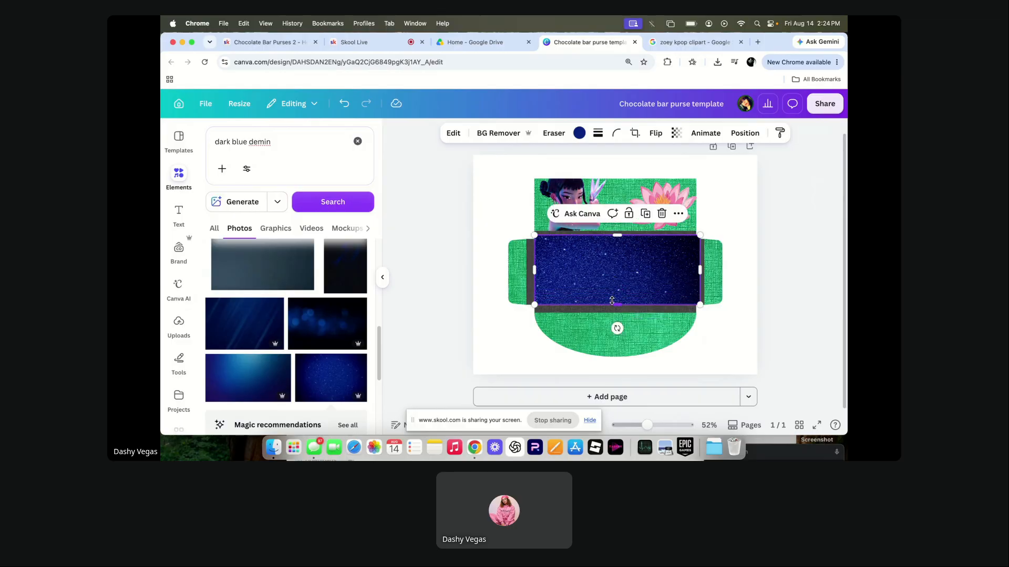
{"action": "left_click_drag", "start_coordinate": [700, 269], "coordinate": [697, 269]}
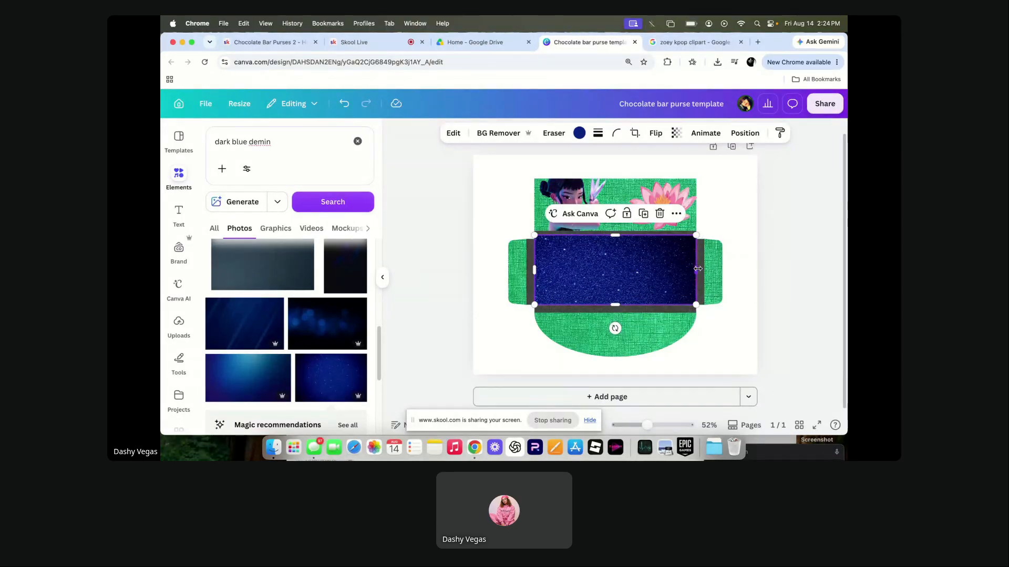
{"action": "left_click_drag", "start_coordinate": [614, 235], "coordinate": [614, 241]}
{"action": "left_click", "coordinate": [411, 223]}
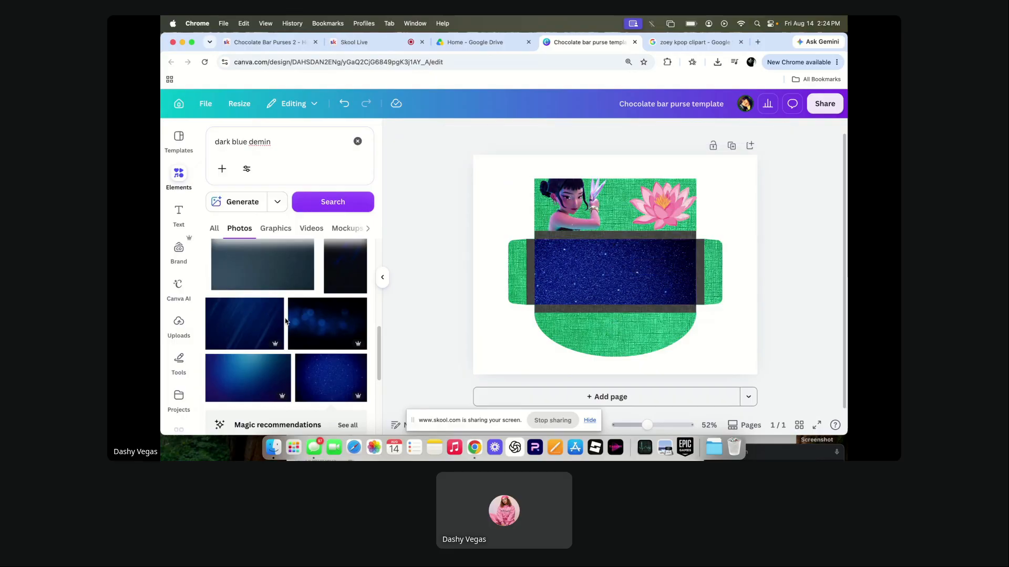
Browse more of the dark blue photo results, and shorten the element search to "demin".
{"action": "scroll", "coordinate": [258, 395], "scroll_direction": "down", "scroll_amount": 10}
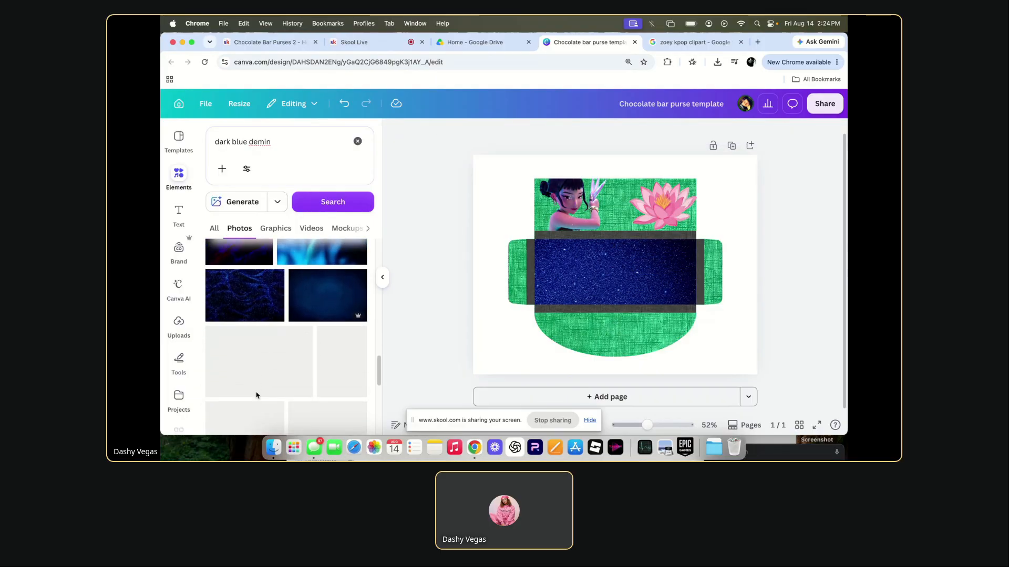
{"action": "scroll", "coordinate": [257, 395], "scroll_direction": "down", "scroll_amount": 1}
{"action": "scroll", "coordinate": [258, 395], "scroll_direction": "up", "scroll_amount": 15}
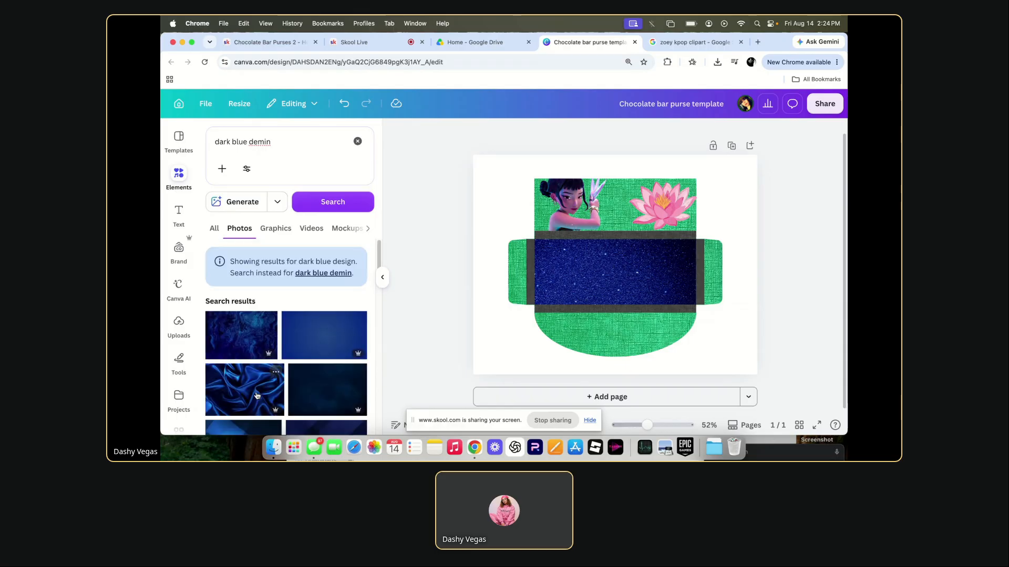
{"action": "left_click_drag", "start_coordinate": [250, 142], "coordinate": [201, 142]}
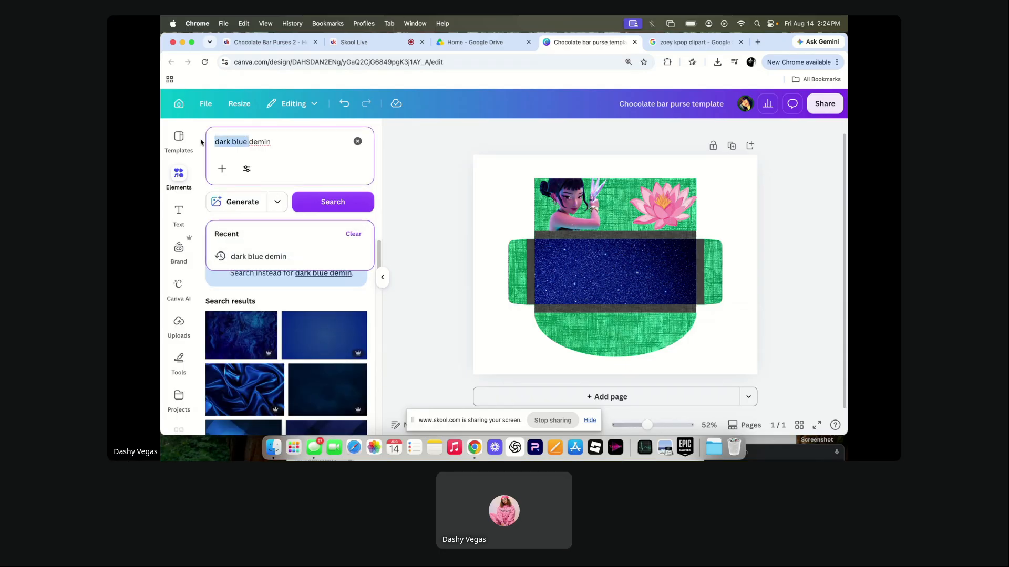
{"action": "key", "text": "BackSpace"}
{"action": "key", "text": "Return"}
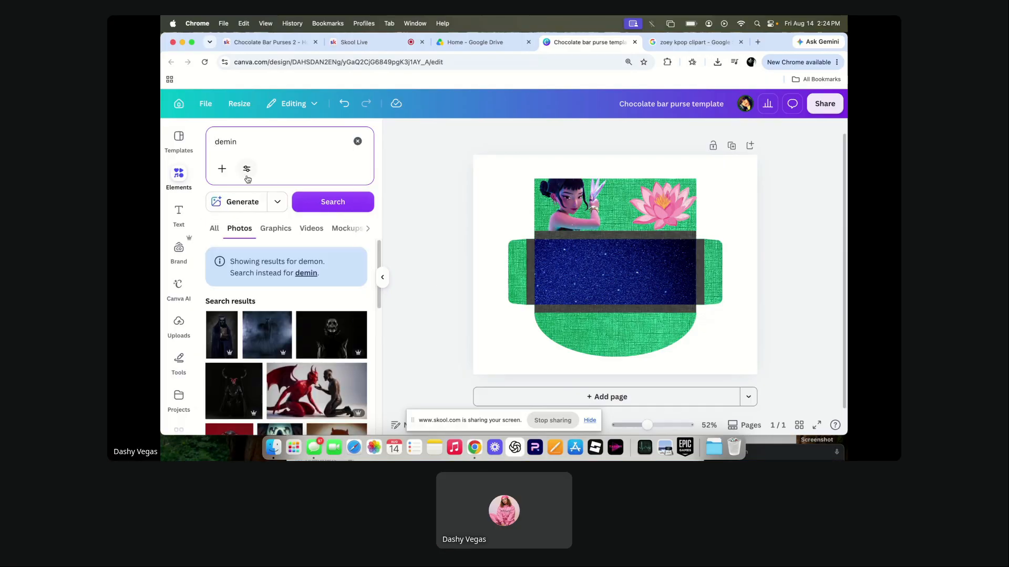
Replace the element search text with "blue denim" and run the search.
{"action": "left_click", "coordinate": [250, 137]}
{"action": "key", "text": "BackSpace"}
{"action": "key", "text": "BackSpace"}
{"action": "key", "text": "BackSpace"}
{"action": "key", "text": "BackSpace"}
{"action": "key", "text": "BackSpace"}
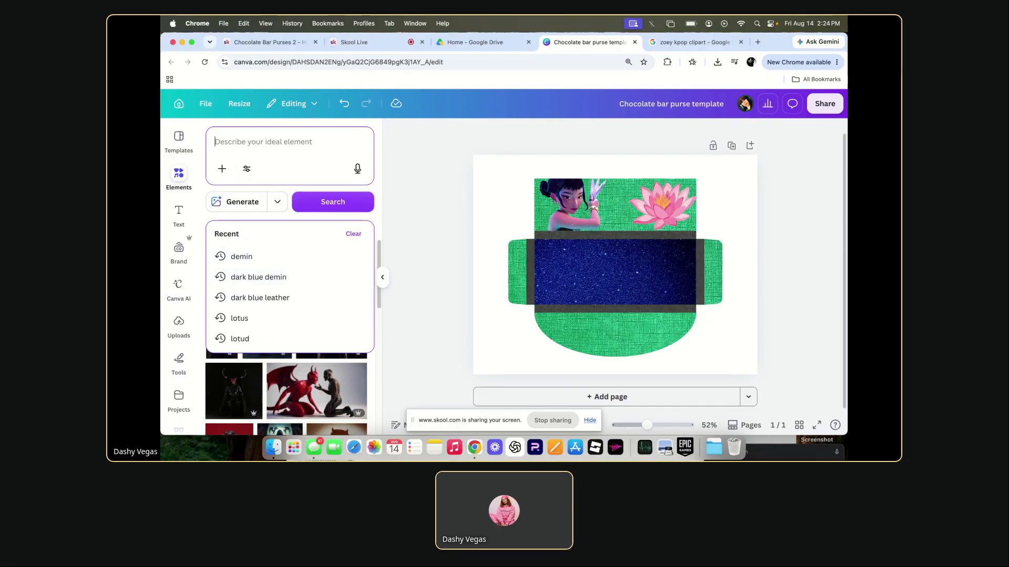
{"action": "type", "text": "blue d"}
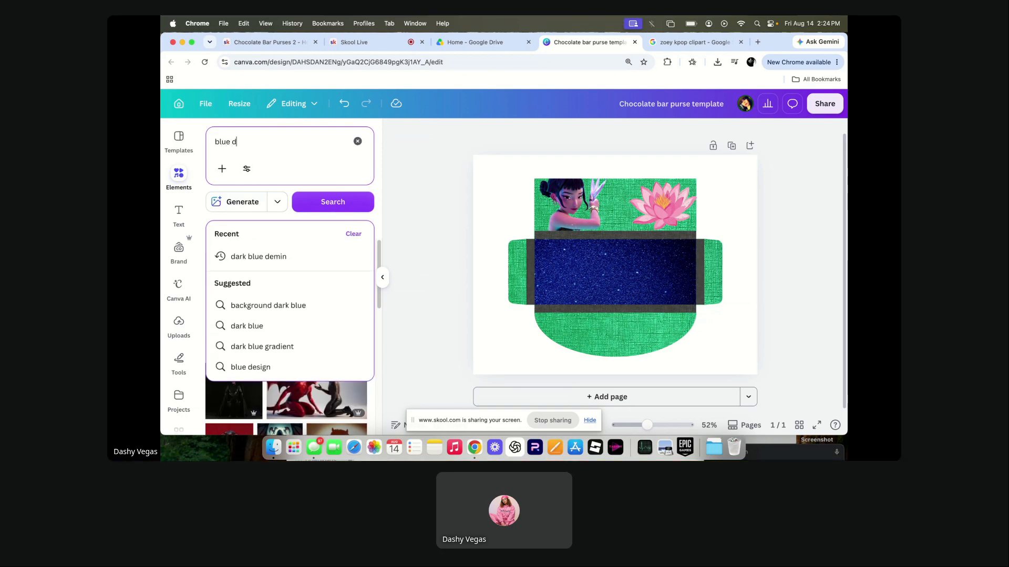
{"action": "type", "text": "enim"}
{"action": "key", "text": "Return"}
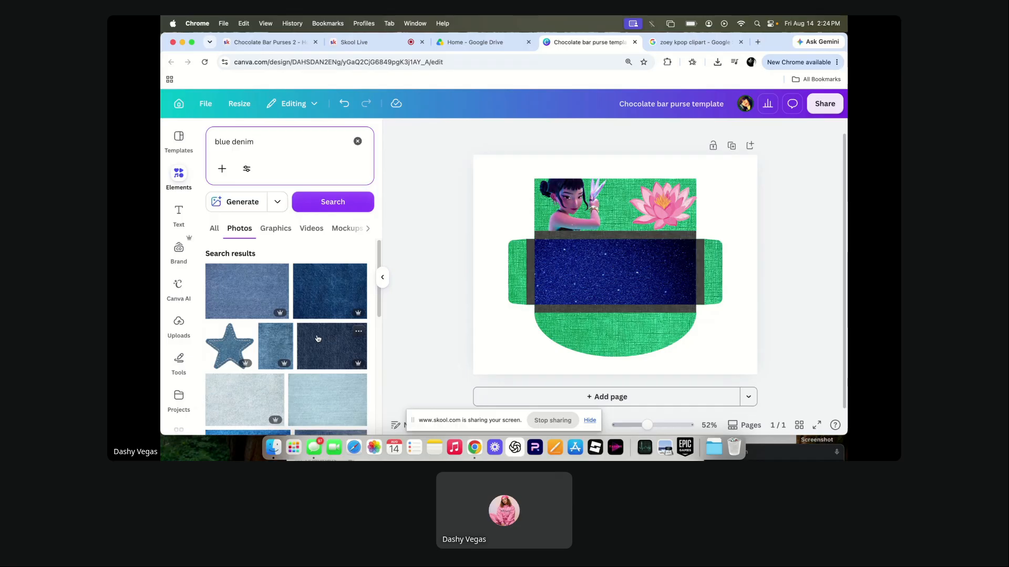
Browse the blue denim photos, and switch to the Google results to check the Zoey reference image.
{"action": "scroll", "coordinate": [318, 339], "scroll_direction": "down", "scroll_amount": 5}
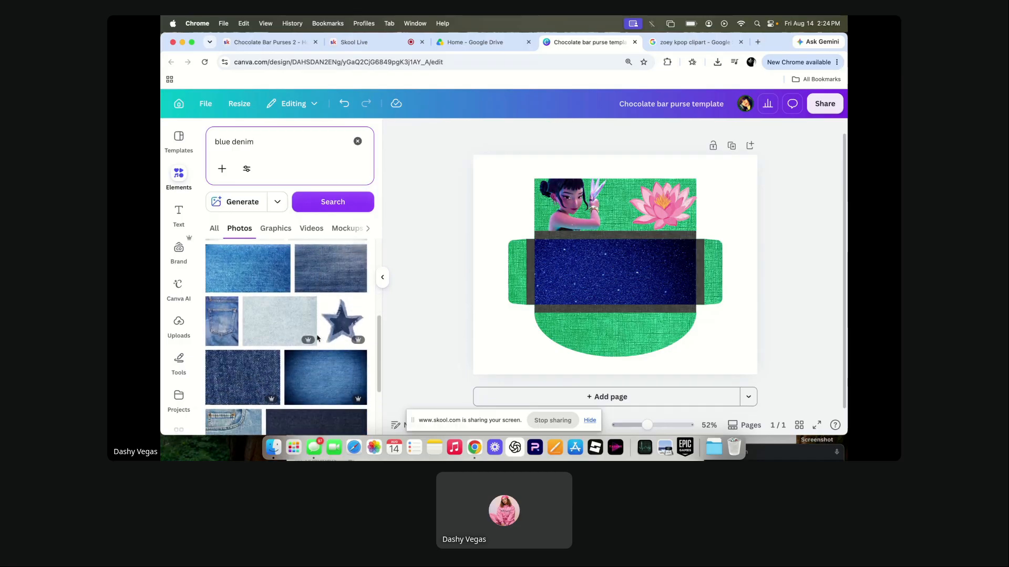
{"action": "left_click", "coordinate": [693, 42]}
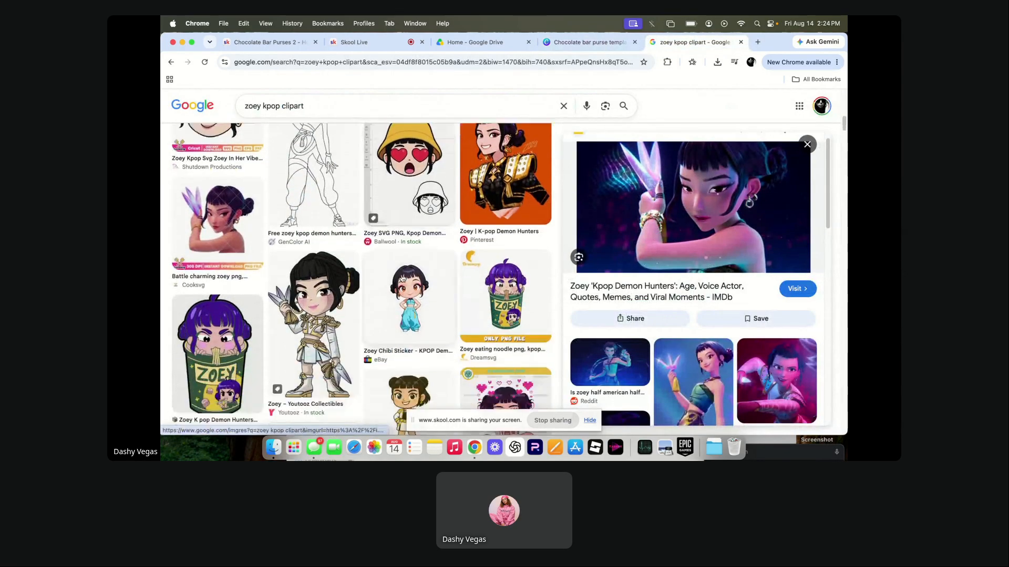
Browse the Zoey clipart image results and zoom in on the Huntrix PNG to examine the character's outfit.
{"action": "scroll", "coordinate": [403, 279], "scroll_direction": "down", "scroll_amount": 6}
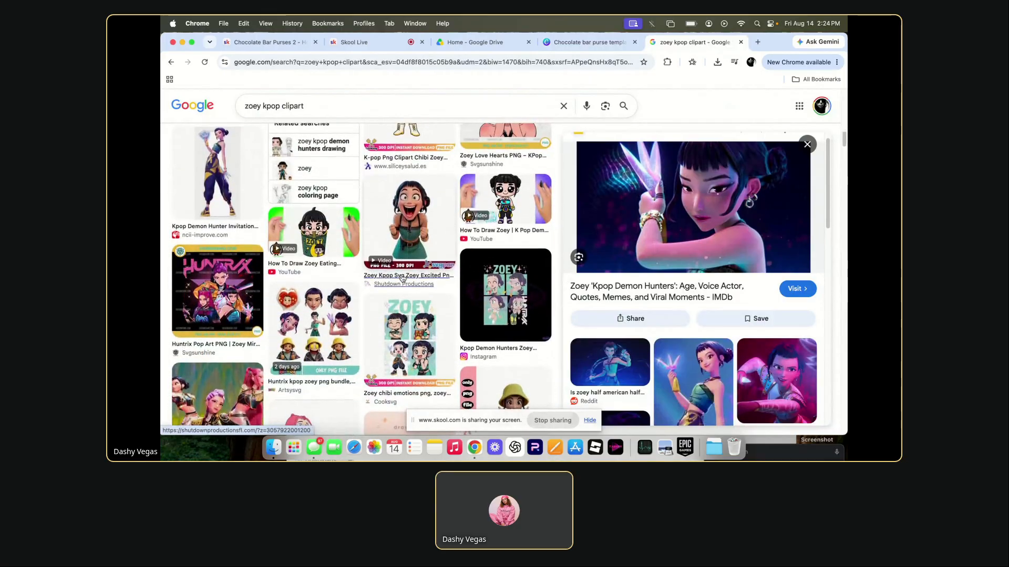
{"action": "scroll", "coordinate": [402, 279], "scroll_direction": "down", "scroll_amount": 7}
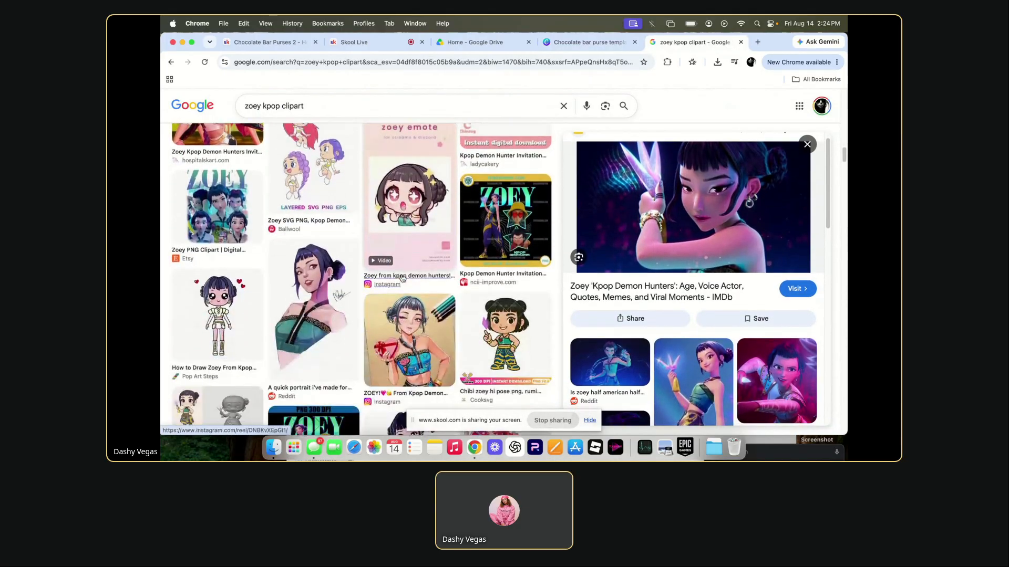
{"action": "scroll", "coordinate": [402, 279], "scroll_direction": "up", "scroll_amount": 3}
{"action": "left_click", "coordinate": [487, 262]}
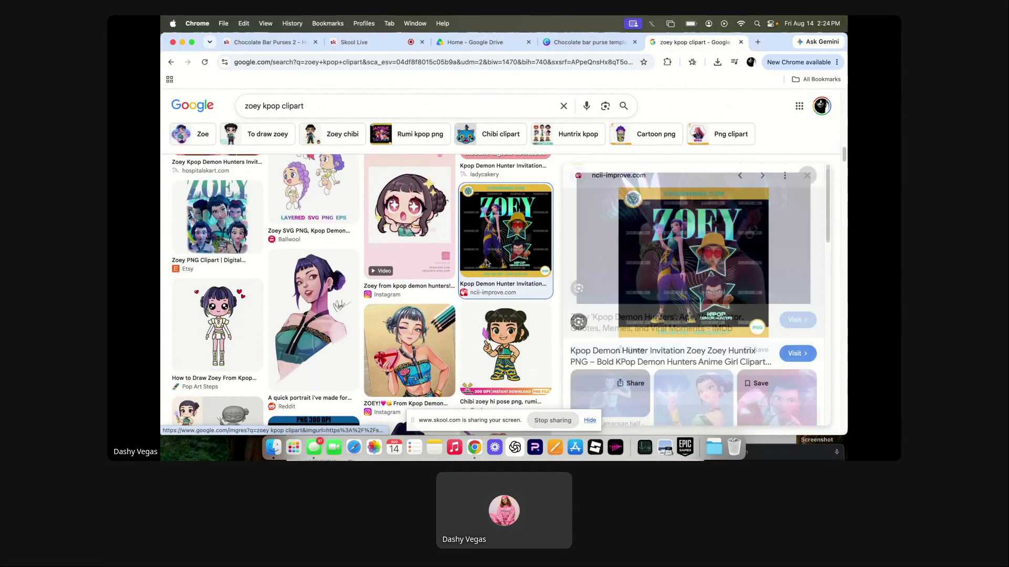
{"action": "scroll", "coordinate": [670, 274], "scroll_direction": "up", "scroll_amount": 10}
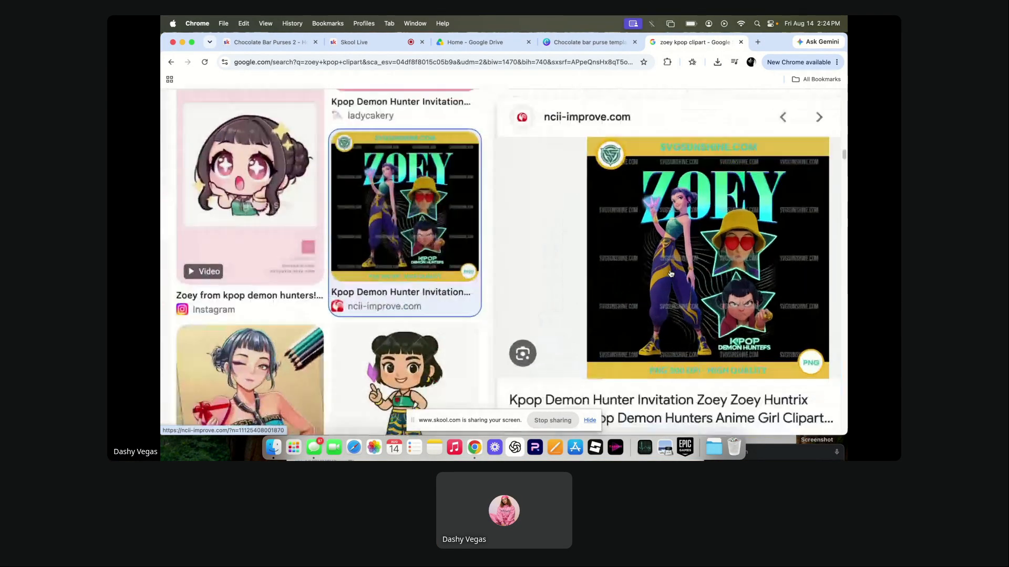
{"action": "scroll", "coordinate": [678, 243], "scroll_direction": "up", "scroll_amount": 5}
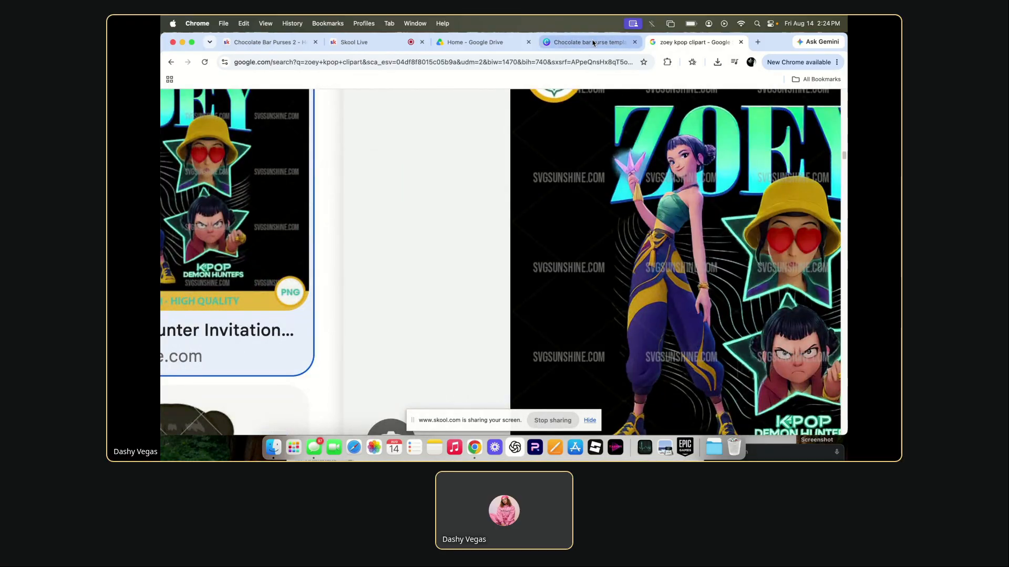
In the Canva purse template, add the dark blue denim photo and crop it to cover the central blue panel.
{"action": "left_click", "coordinate": [620, 42]}
{"action": "scroll", "coordinate": [288, 321], "scroll_direction": "down", "scroll_amount": 10}
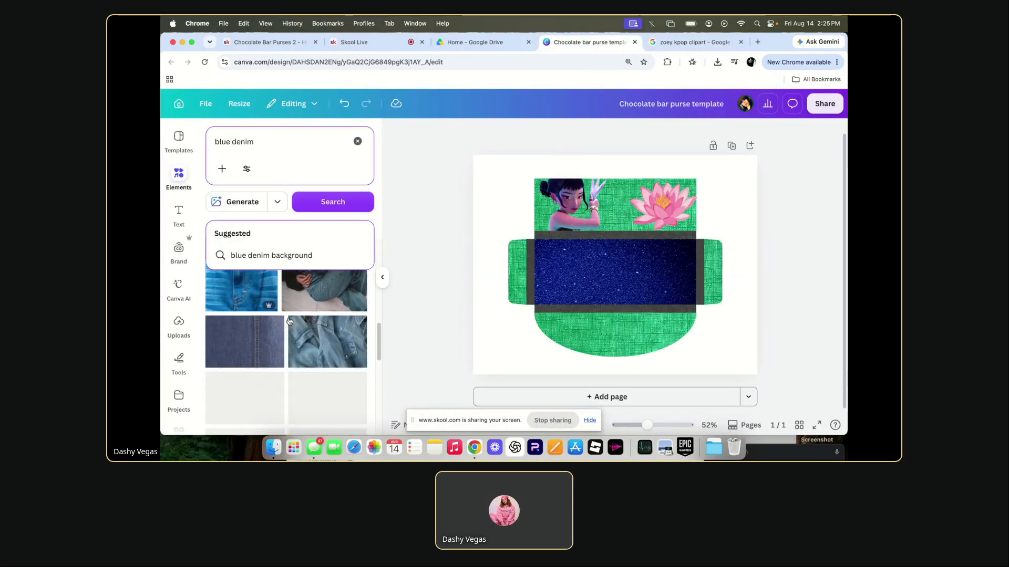
{"action": "scroll", "coordinate": [289, 321], "scroll_direction": "up", "scroll_amount": 2}
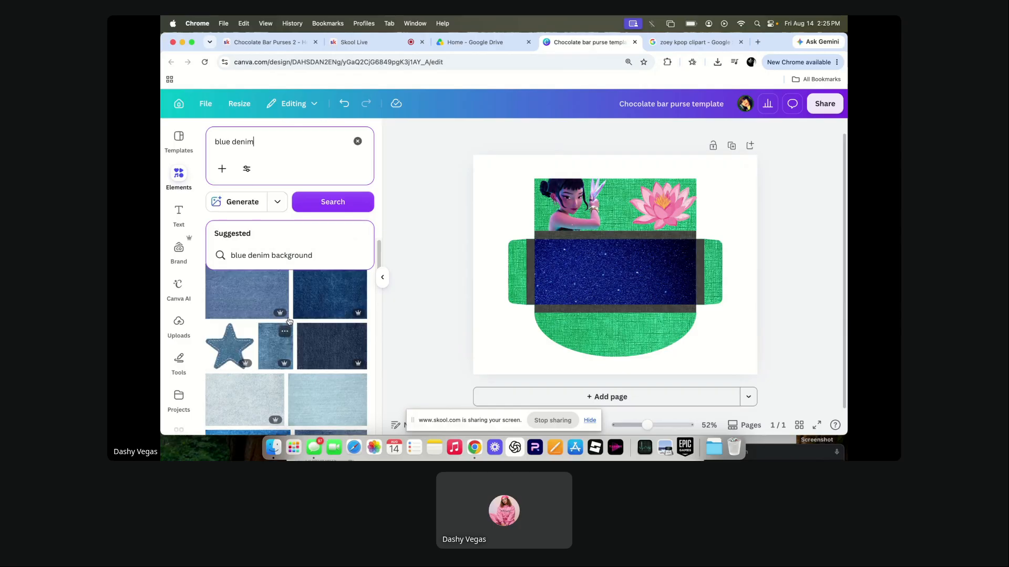
{"action": "left_click", "coordinate": [337, 279]}
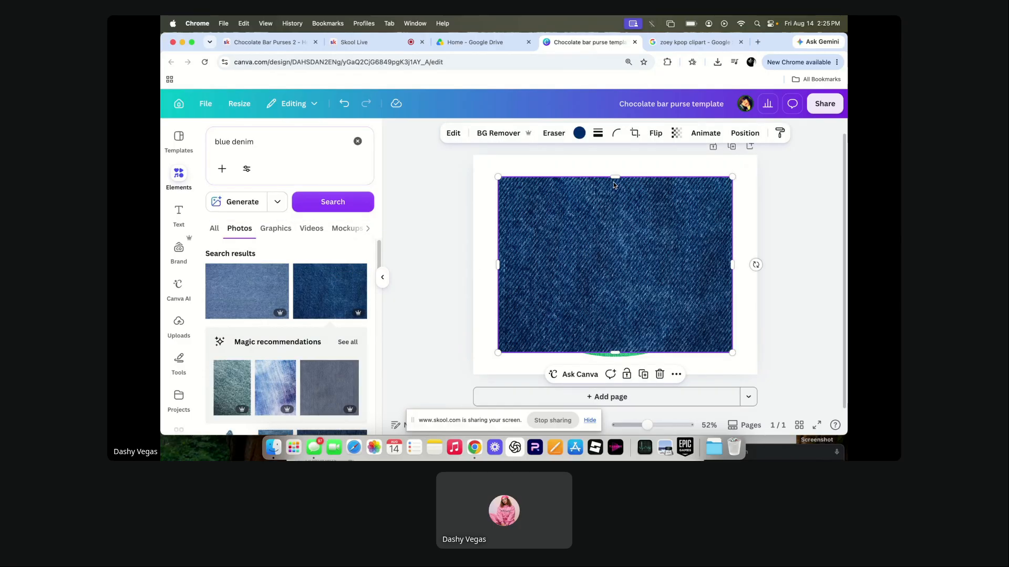
{"action": "left_click_drag", "start_coordinate": [640, 267], "coordinate": [603, 328]}
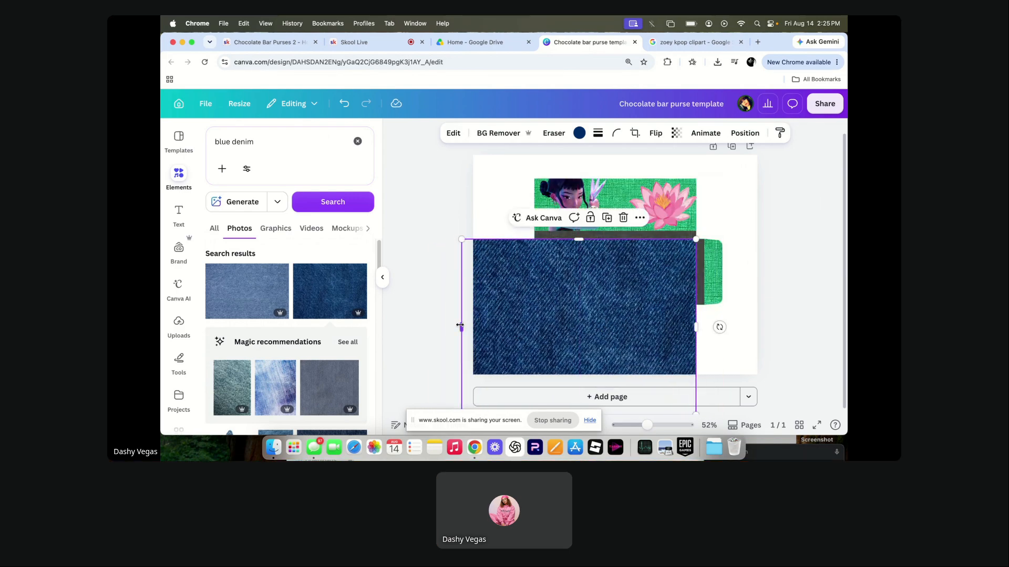
{"action": "left_click_drag", "start_coordinate": [460, 326], "coordinate": [534, 327]}
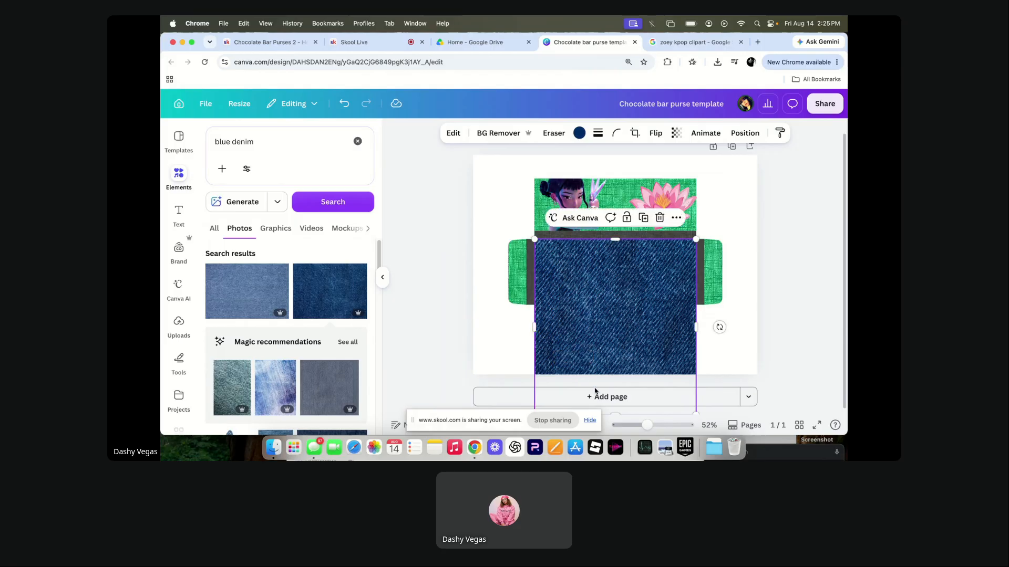
{"action": "scroll", "coordinate": [619, 272], "scroll_direction": "down", "scroll_amount": 1}
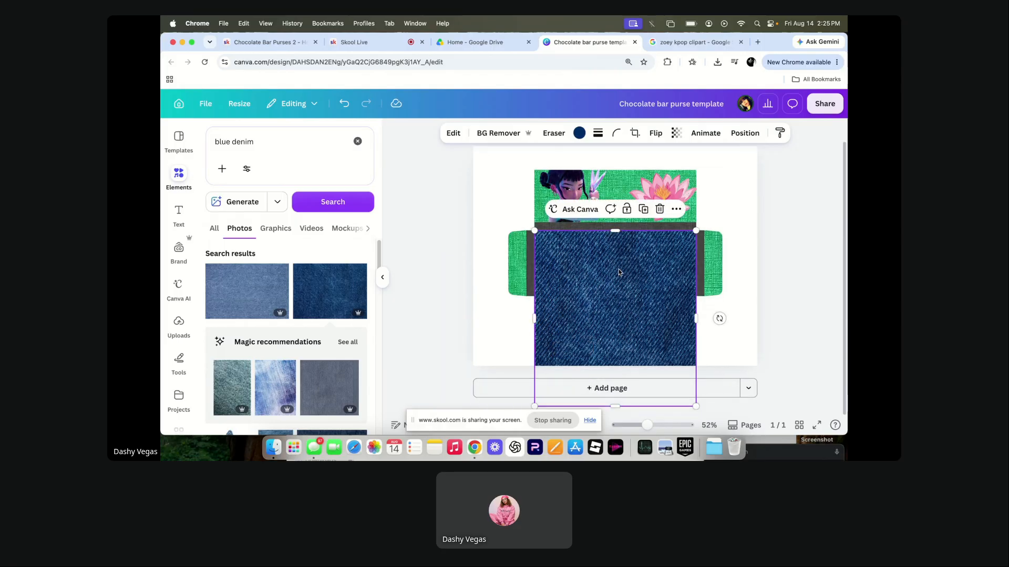
{"action": "left_click_drag", "start_coordinate": [613, 410], "coordinate": [614, 303]}
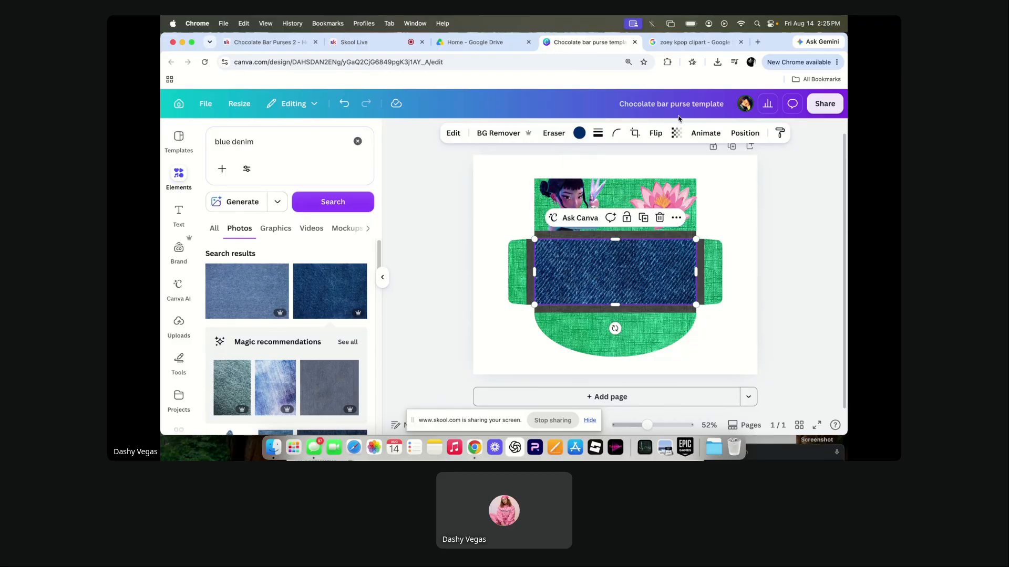
Set the transparency of the denim photo on the central panel to 36.
{"action": "left_click", "coordinate": [676, 133]}
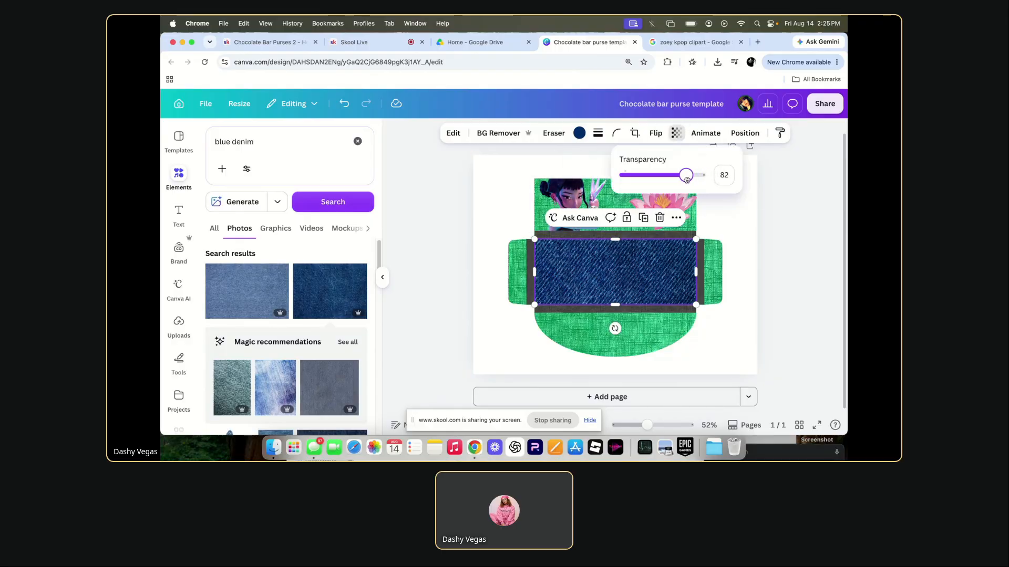
{"action": "left_click_drag", "start_coordinate": [687, 179], "coordinate": [679, 183]}
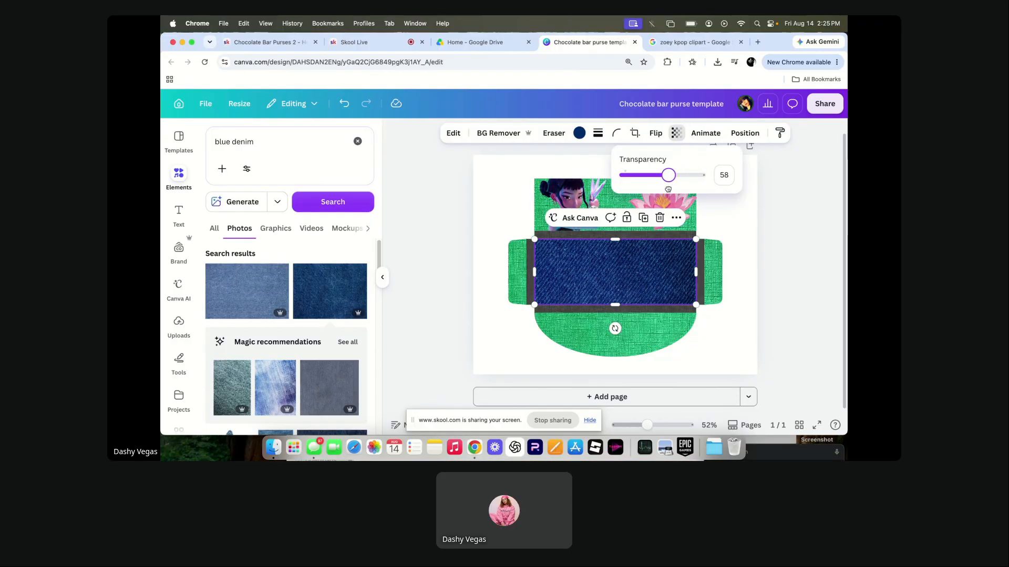
{"action": "left_click_drag", "start_coordinate": [665, 189], "coordinate": [659, 189]}
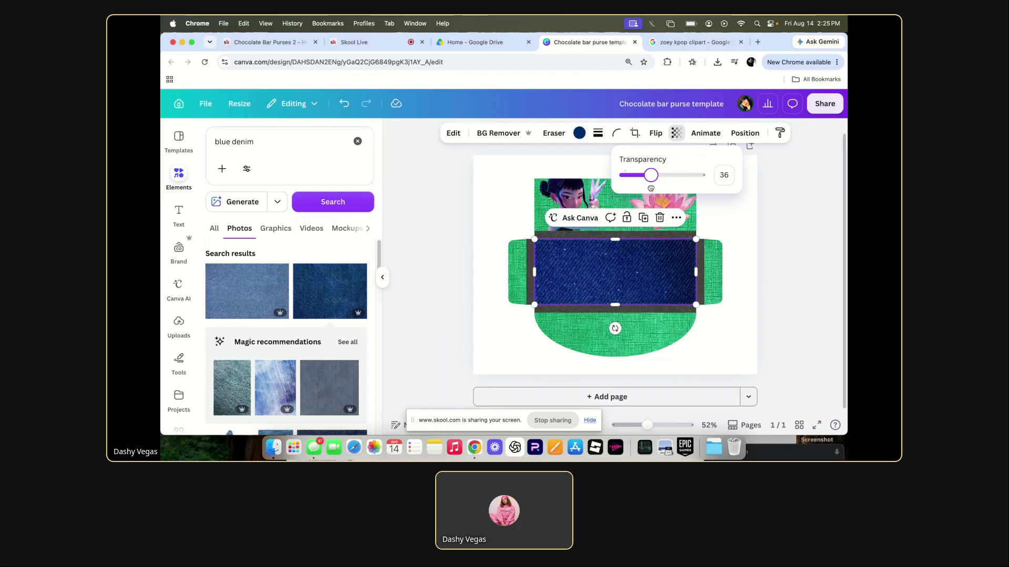
{"action": "left_click", "coordinate": [428, 241]}
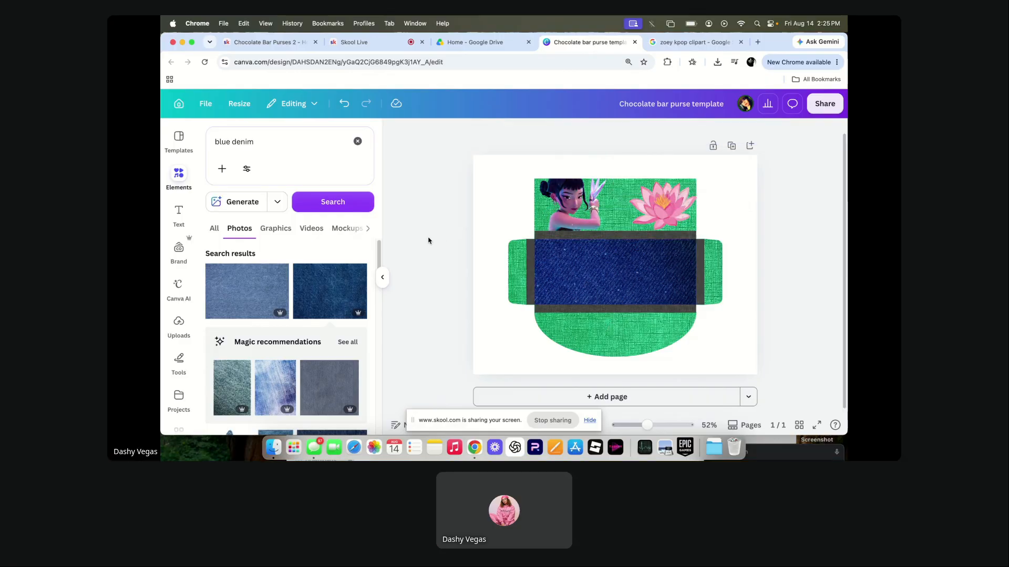
Compare the purse template with the enlarged Zoey reference image in the Google image results.
{"action": "left_click", "coordinate": [681, 38]}
{"action": "left_click", "coordinate": [591, 44]}
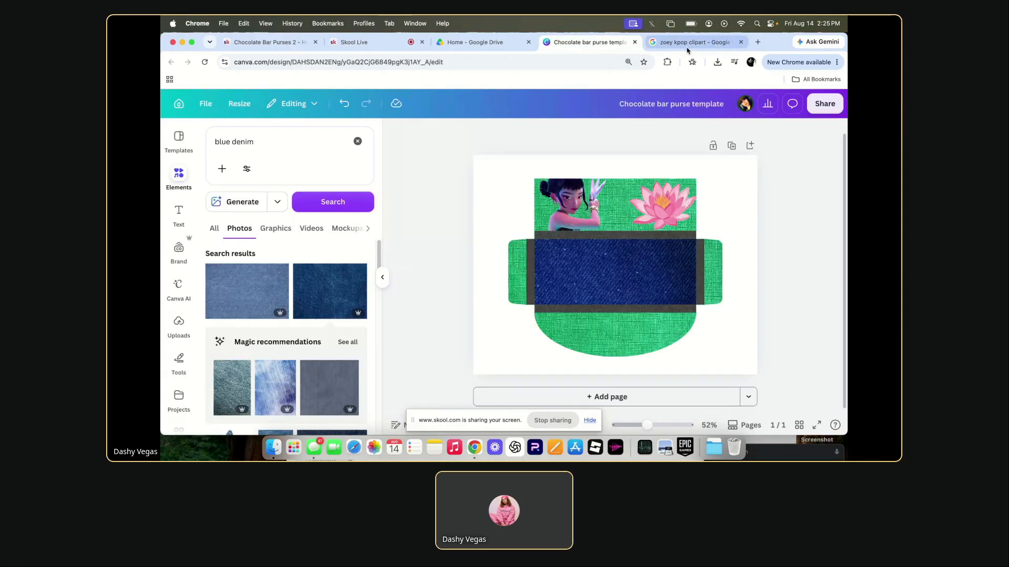
{"action": "left_click", "coordinate": [663, 46]}
{"action": "left_click", "coordinate": [589, 42]}
{"action": "left_click", "coordinate": [676, 46]}
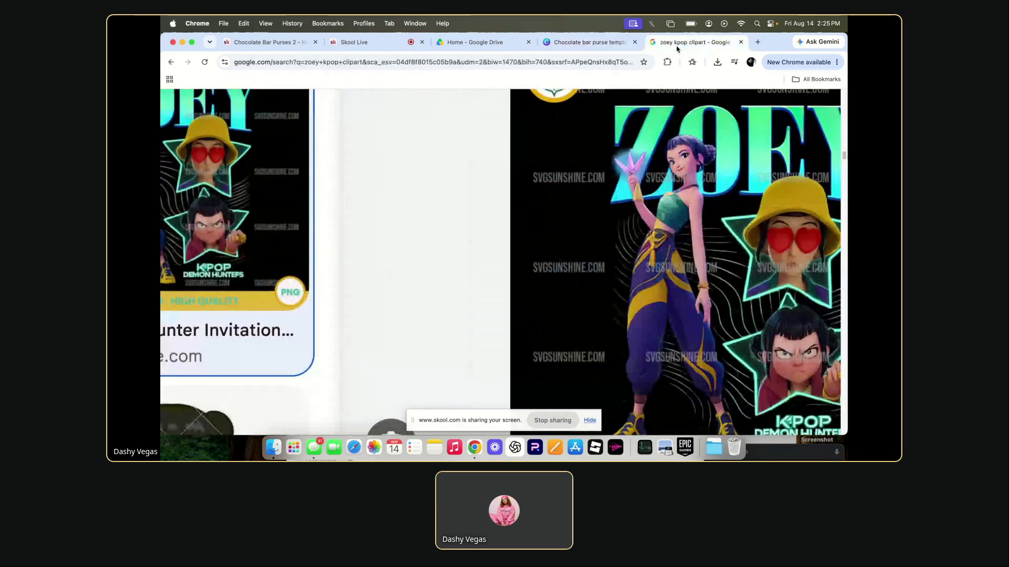
{"action": "left_click", "coordinate": [569, 45]}
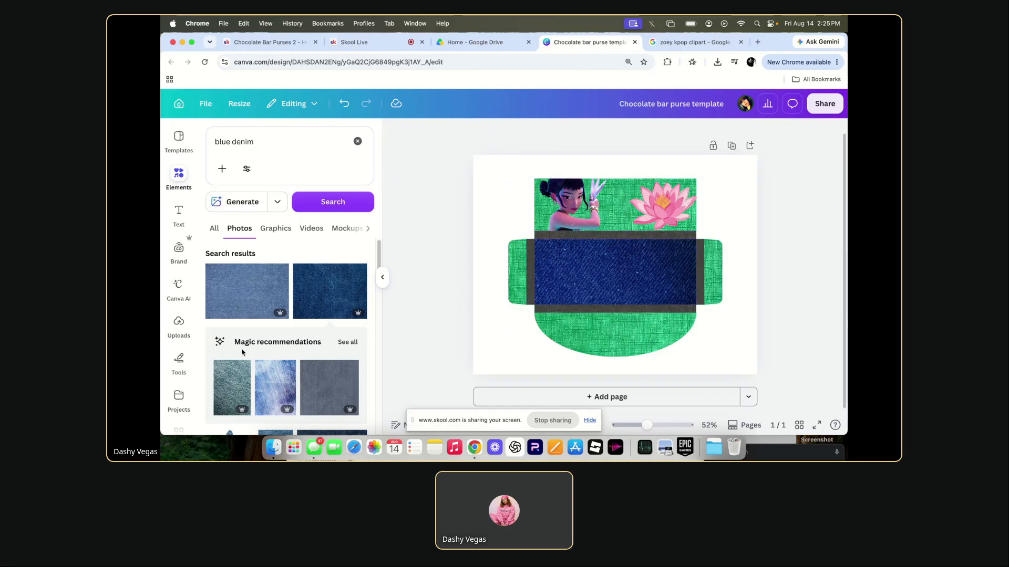
Search the photo elements for "black denim" in place of blue denim.
{"action": "scroll", "coordinate": [242, 351], "scroll_direction": "down", "scroll_amount": 10}
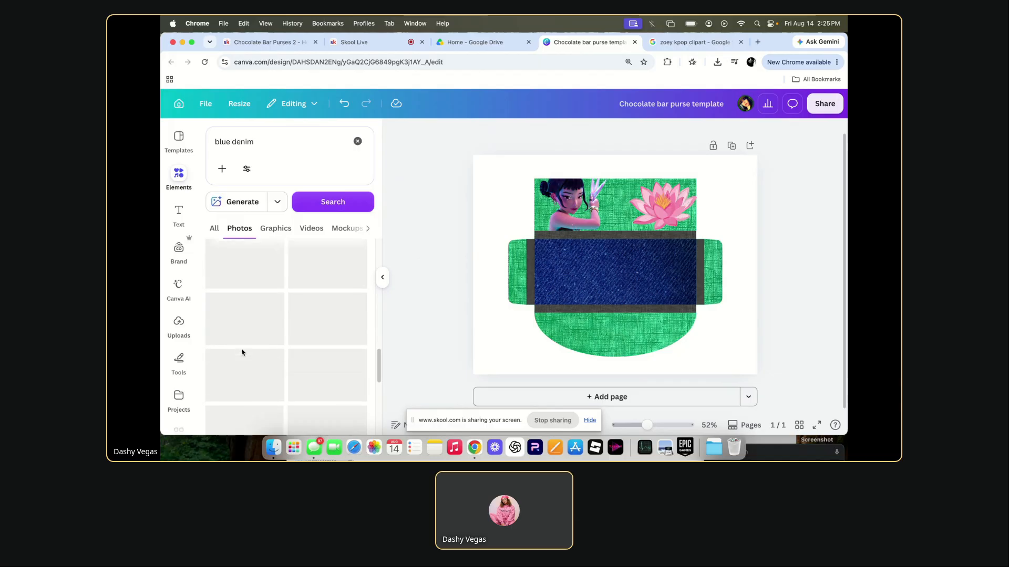
{"action": "scroll", "coordinate": [242, 353], "scroll_direction": "up", "scroll_amount": 6}
{"action": "left_click", "coordinate": [222, 145]}
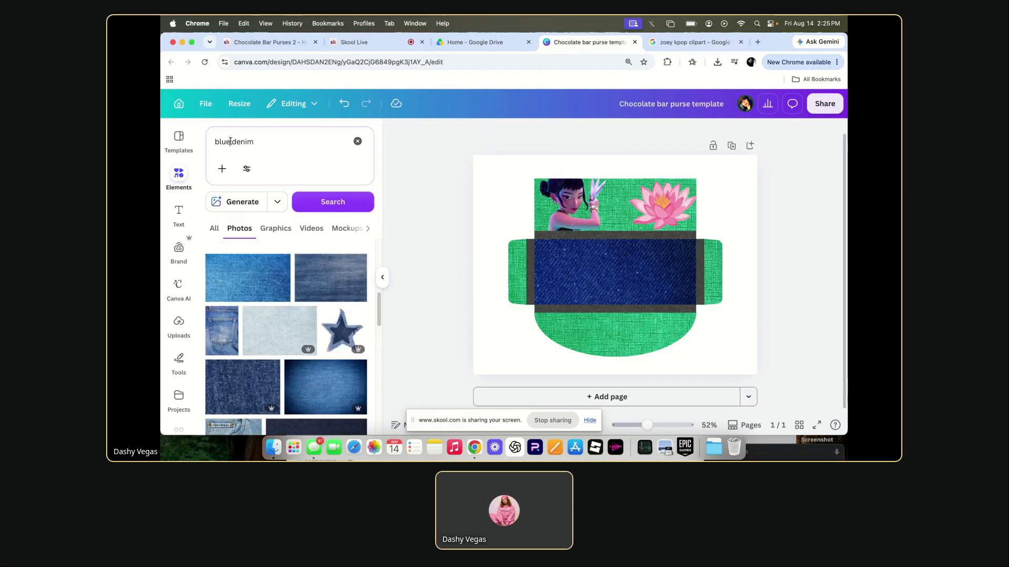
{"action": "double_click", "coordinate": [222, 146]}
{"action": "type", "text": "blac"}
{"action": "type", "text": "k"}
{"action": "key", "text": "Return"}
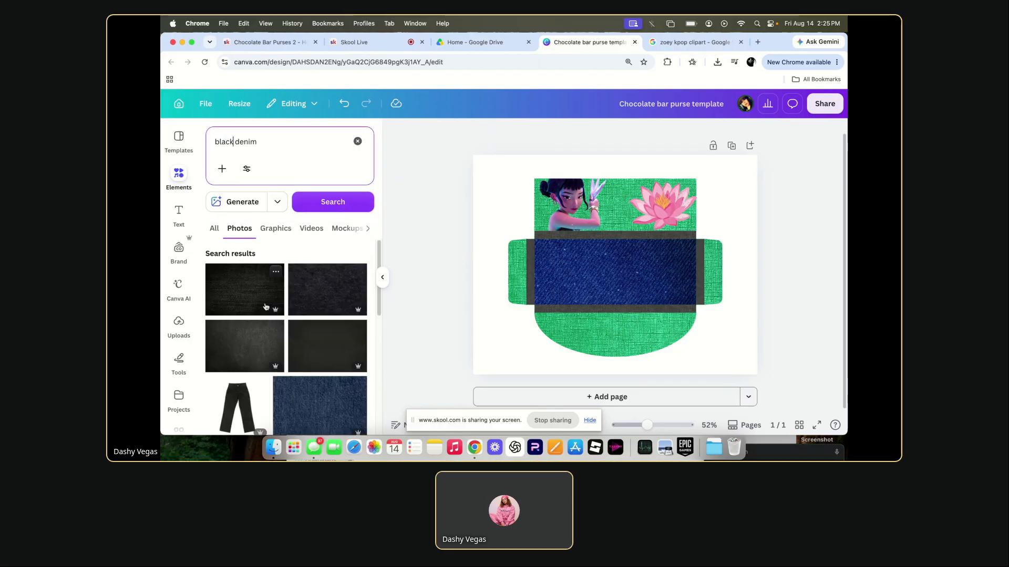
Add the first black denim photo and resize it into a narrow vertical strip covering the gray border left of the blue panel.
{"action": "left_click", "coordinate": [265, 307]}
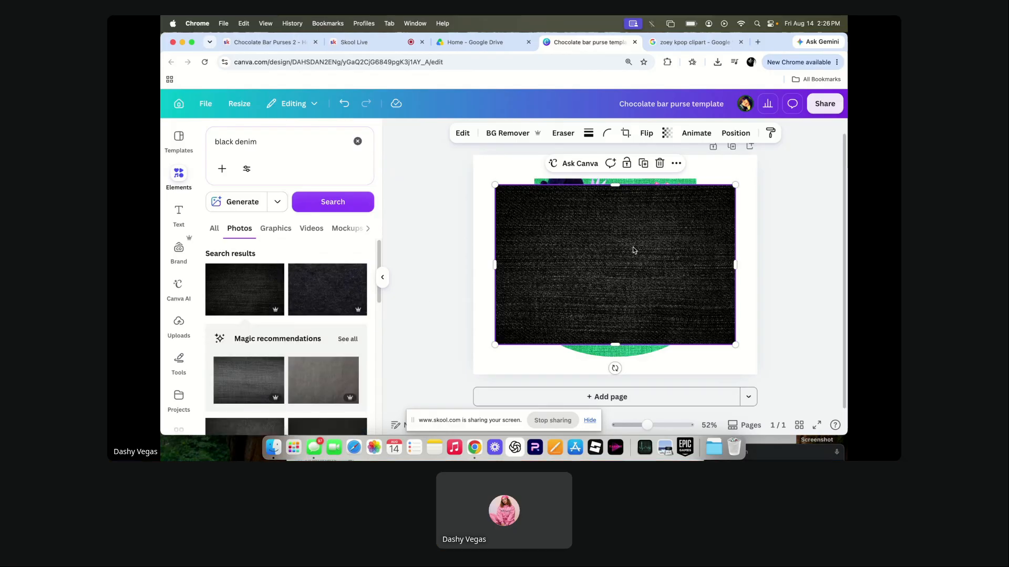
{"action": "left_click_drag", "start_coordinate": [635, 250], "coordinate": [648, 276]}
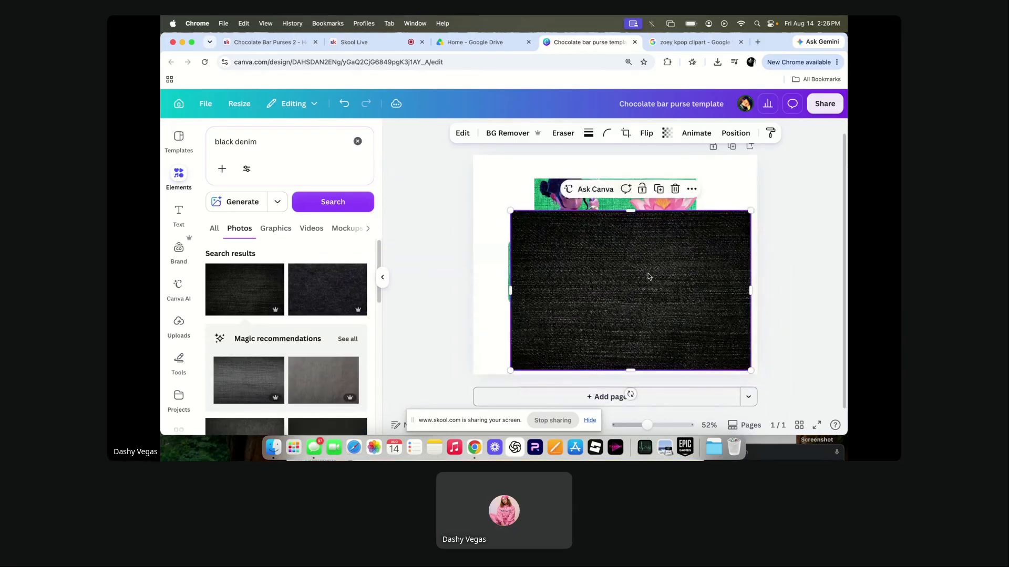
{"action": "left_click_drag", "start_coordinate": [751, 371], "coordinate": [523, 261]}
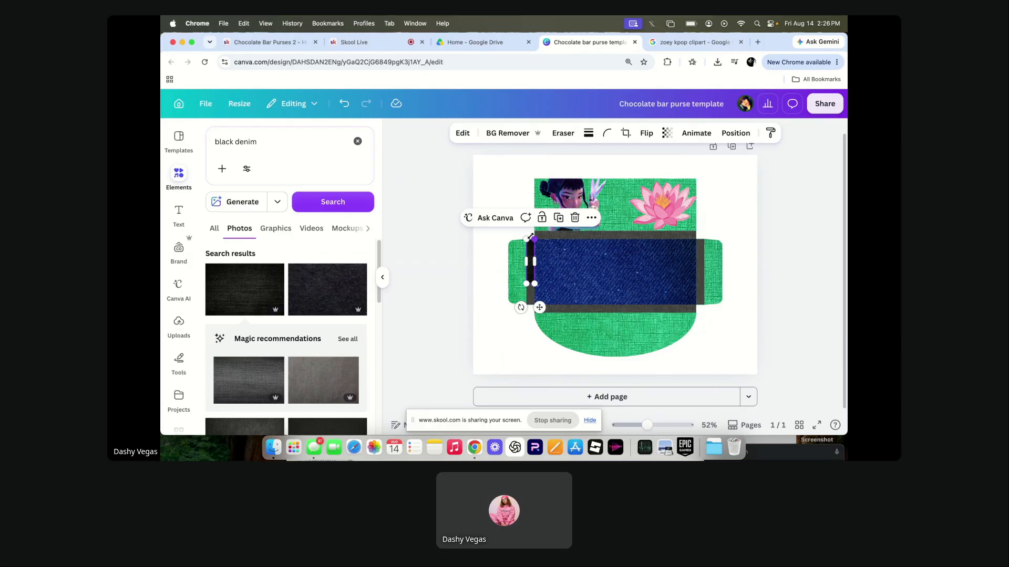
{"action": "left_click_drag", "start_coordinate": [533, 284], "coordinate": [531, 306]}
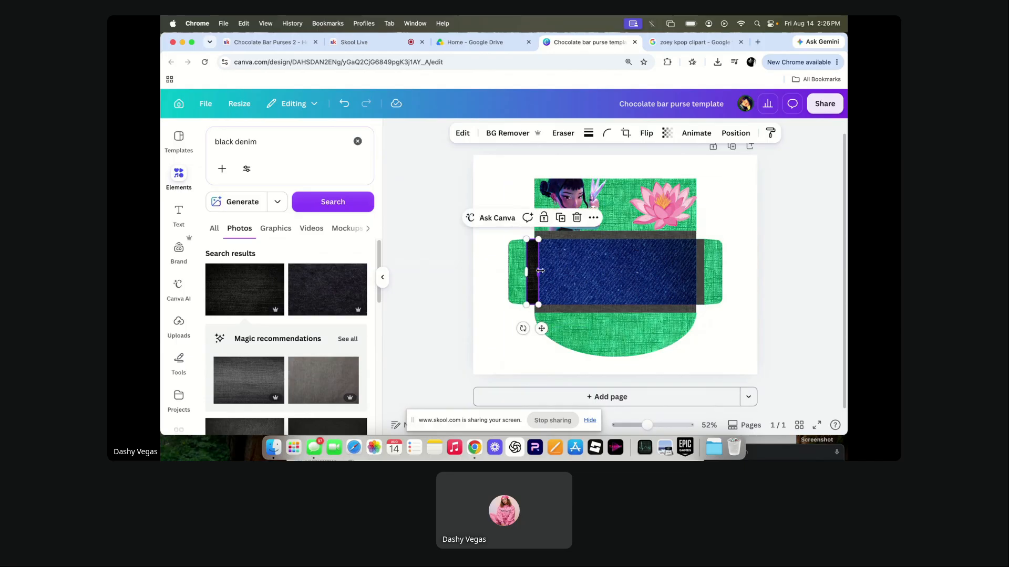
{"action": "left_click_drag", "start_coordinate": [540, 271], "coordinate": [536, 271]}
{"action": "left_click", "coordinate": [443, 339]}
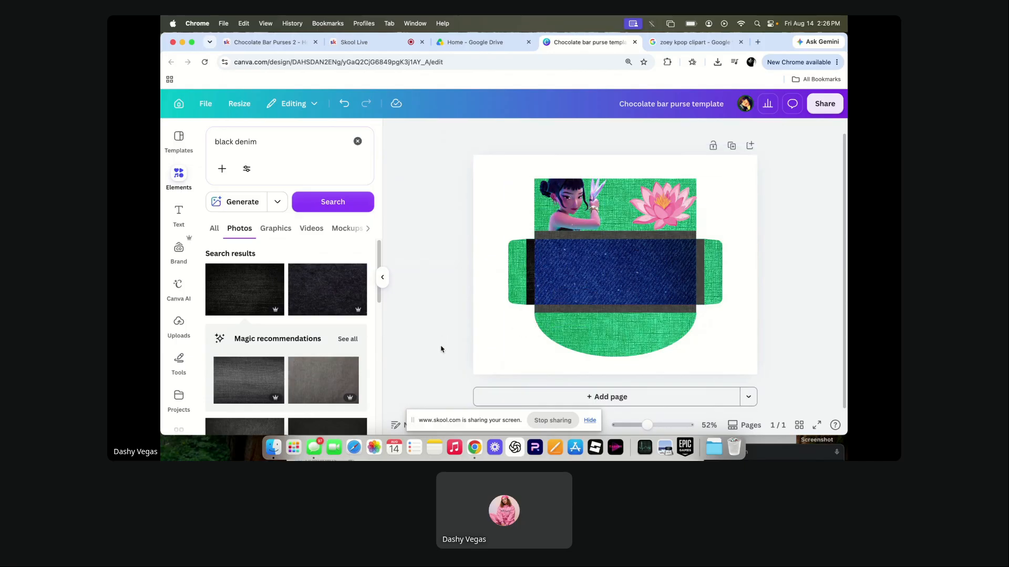
Duplicate the vertical black denim strip and place the copy over the gray border right of the blue panel.
{"action": "left_click", "coordinate": [530, 278]}
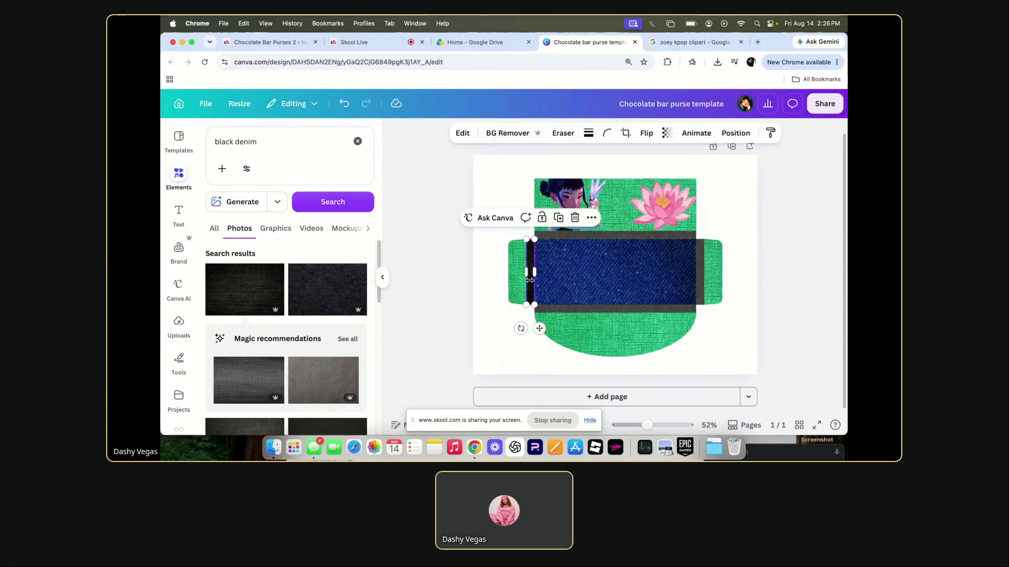
{"action": "left_click", "coordinate": [560, 219]}
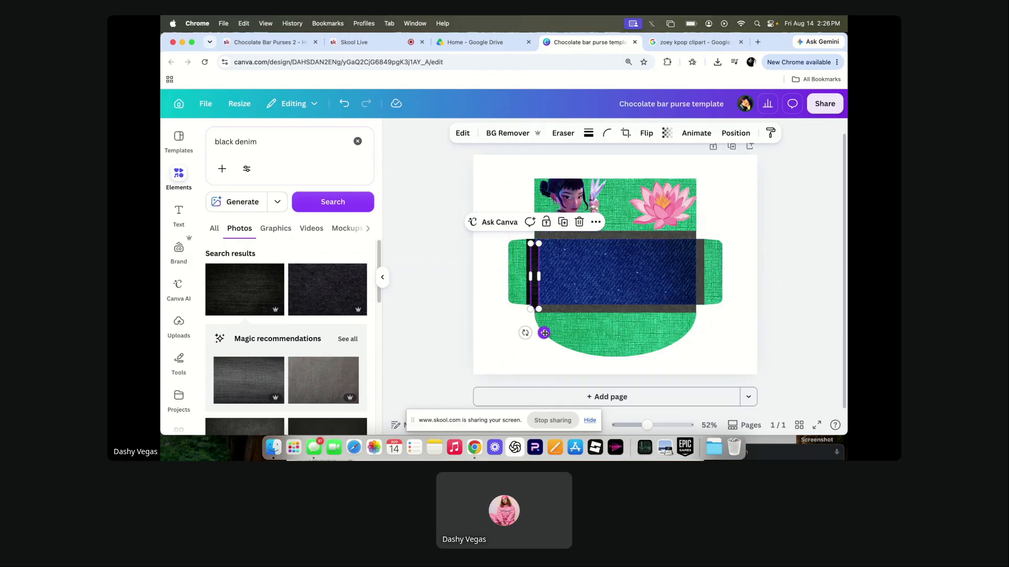
{"action": "left_click_drag", "start_coordinate": [544, 332], "coordinate": [686, 258]}
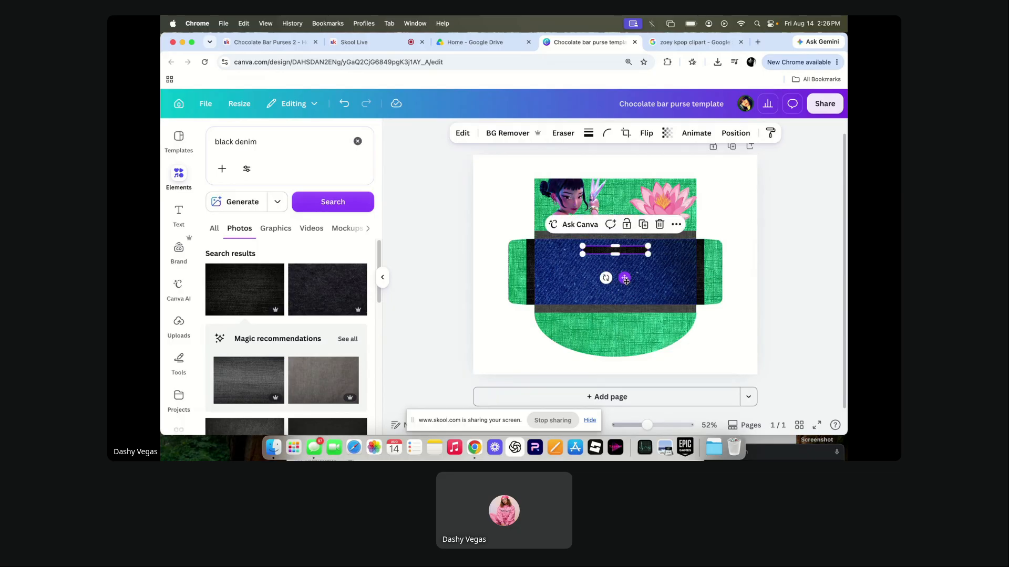
Place the horizontal black denim strip over the gray border above the blue panel and stretch it across the panel's full width.
{"action": "left_click_drag", "start_coordinate": [626, 281], "coordinate": [670, 266]}
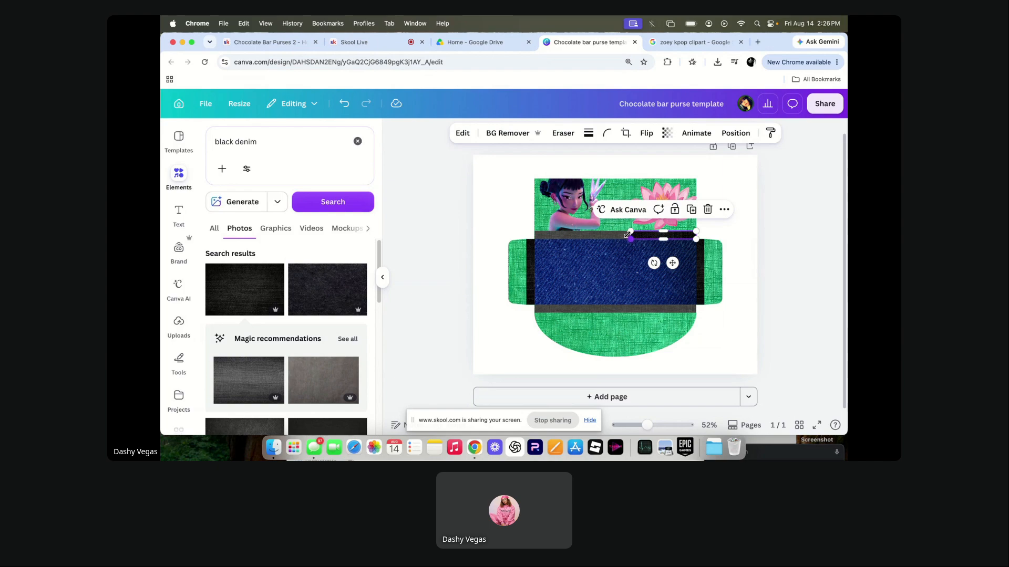
{"action": "left_click_drag", "start_coordinate": [623, 232], "coordinate": [527, 221]}
{"action": "left_click_drag", "start_coordinate": [616, 219], "coordinate": [616, 232]}
{"action": "left_click", "coordinate": [421, 229]}
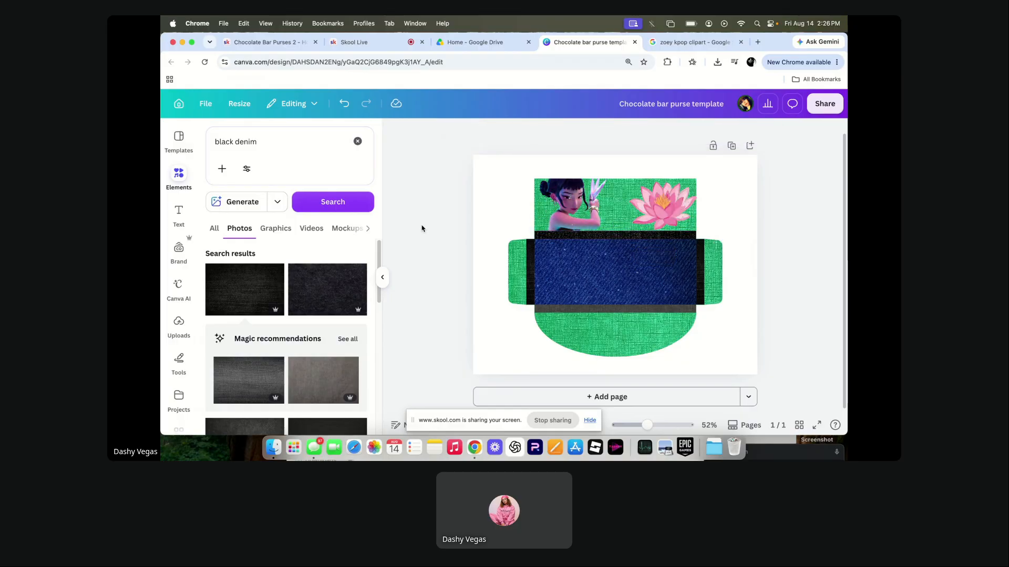
Duplicate the horizontal black denim strip and place the copy over the gray border below the blue panel.
{"action": "left_click", "coordinate": [609, 235]}
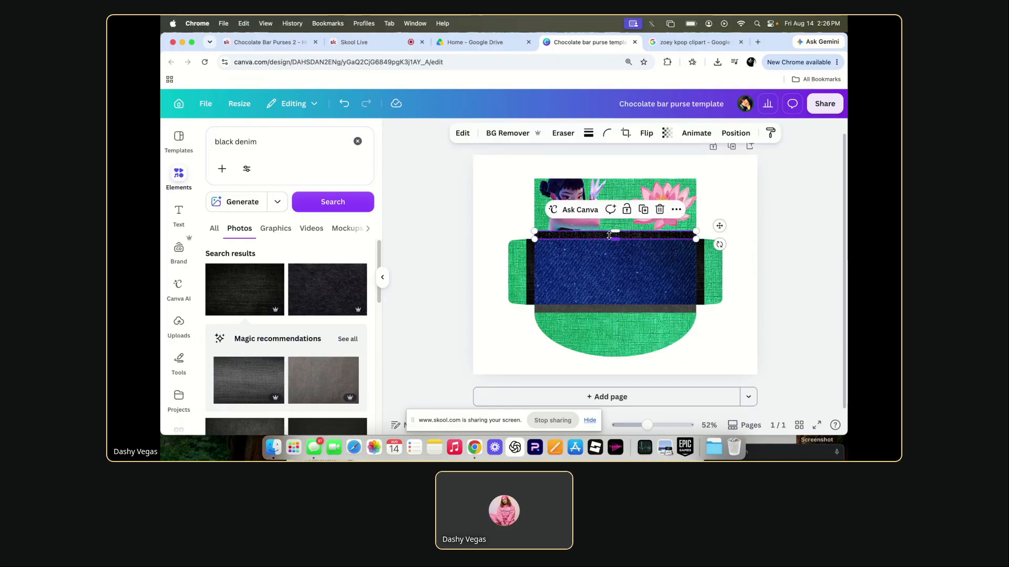
{"action": "left_click", "coordinate": [643, 209]}
{"action": "left_click_drag", "start_coordinate": [720, 231], "coordinate": [720, 301]}
{"action": "left_click", "coordinate": [498, 323]}
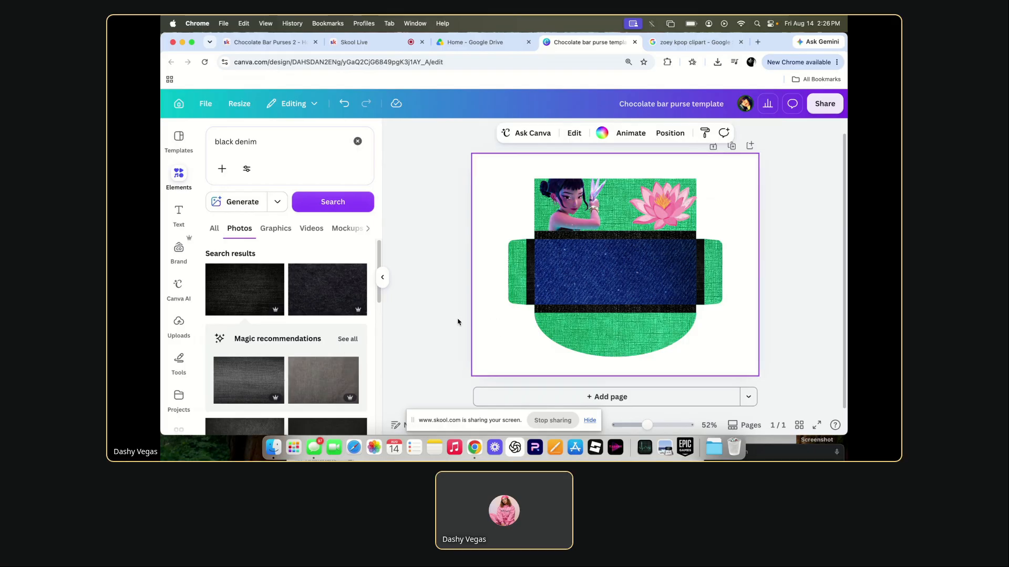
Search the elements for "gold symbols" and show all matching graphics.
{"action": "left_click", "coordinate": [357, 145]}
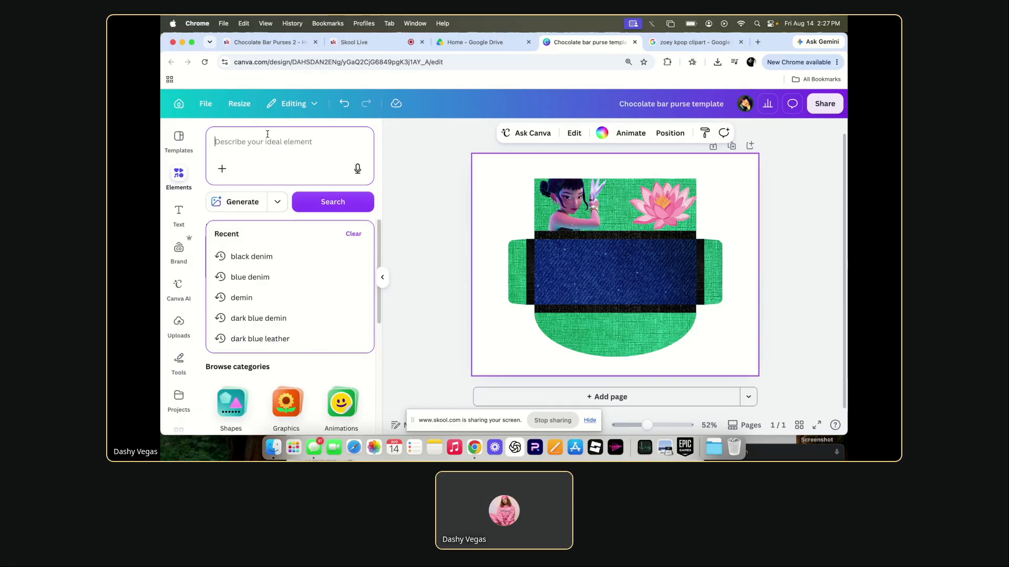
{"action": "type", "text": "gold sym"}
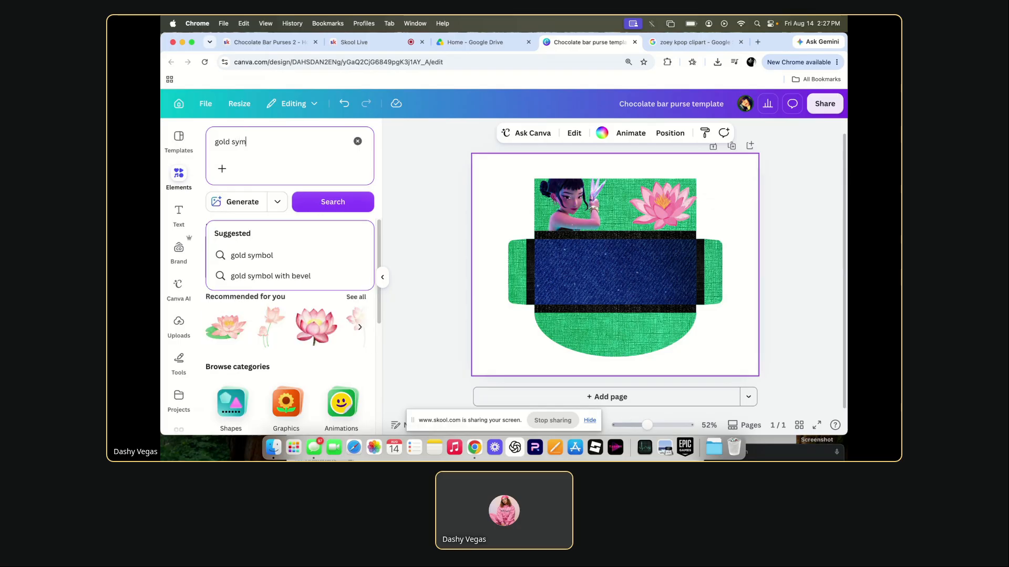
{"action": "type", "text": "bols"}
{"action": "key", "text": "Return"}
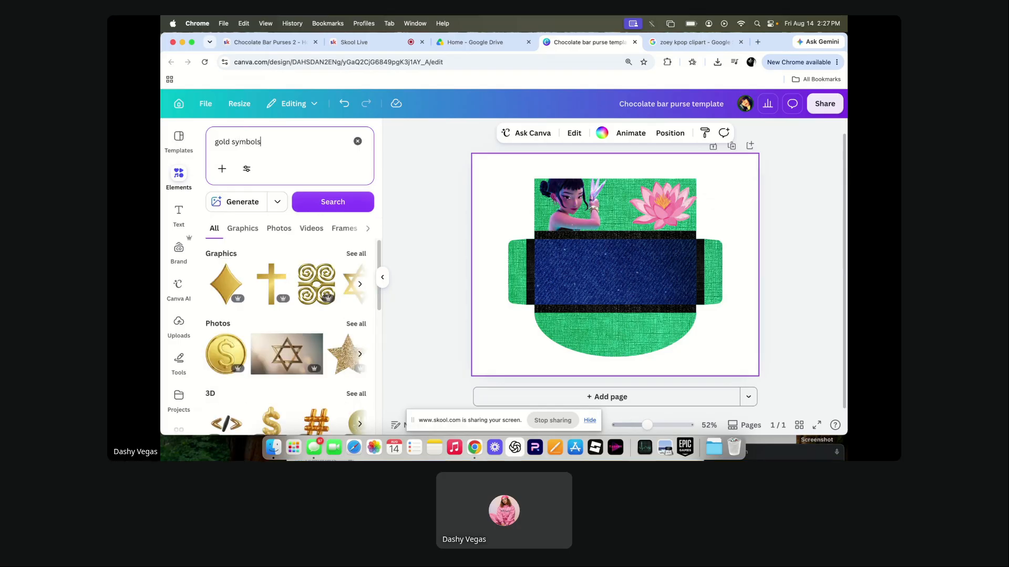
{"action": "left_click", "coordinate": [356, 254]}
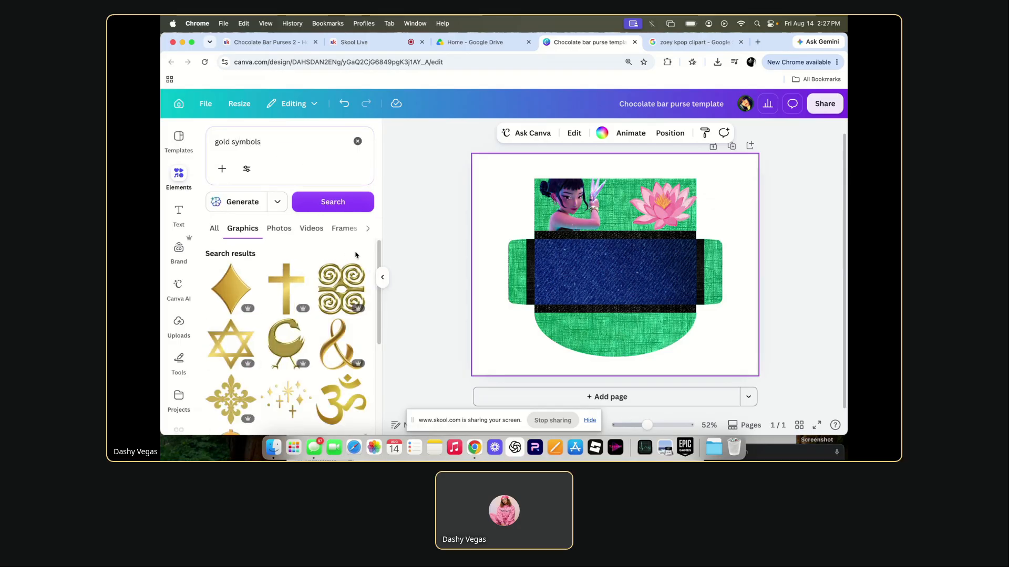
Add the thin gold half-sunburst graphic, shrink it and place it over the purse's rounded lower flap.
{"action": "scroll", "coordinate": [356, 255], "scroll_direction": "down", "scroll_amount": 5}
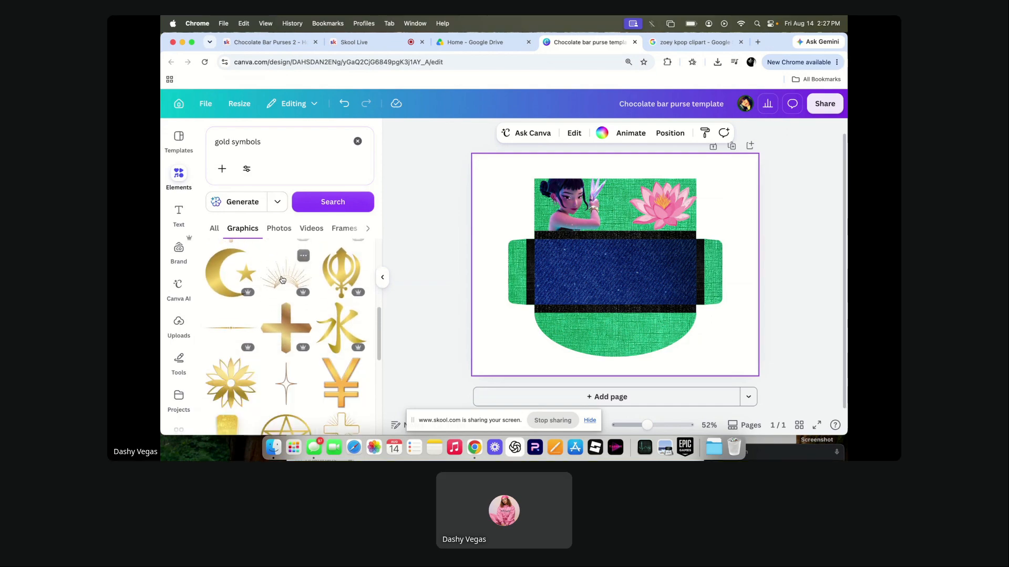
{"action": "left_click", "coordinate": [291, 283]}
{"action": "left_click_drag", "start_coordinate": [494, 341], "coordinate": [598, 270]}
{"action": "left_click_drag", "start_coordinate": [665, 247], "coordinate": [622, 219]}
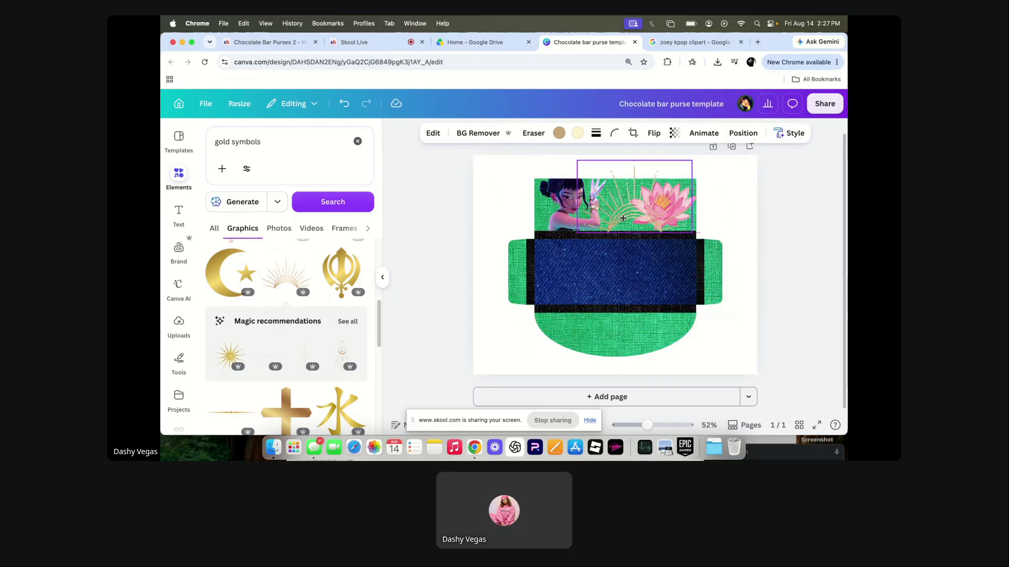
{"action": "left_click_drag", "start_coordinate": [623, 218], "coordinate": [610, 334]}
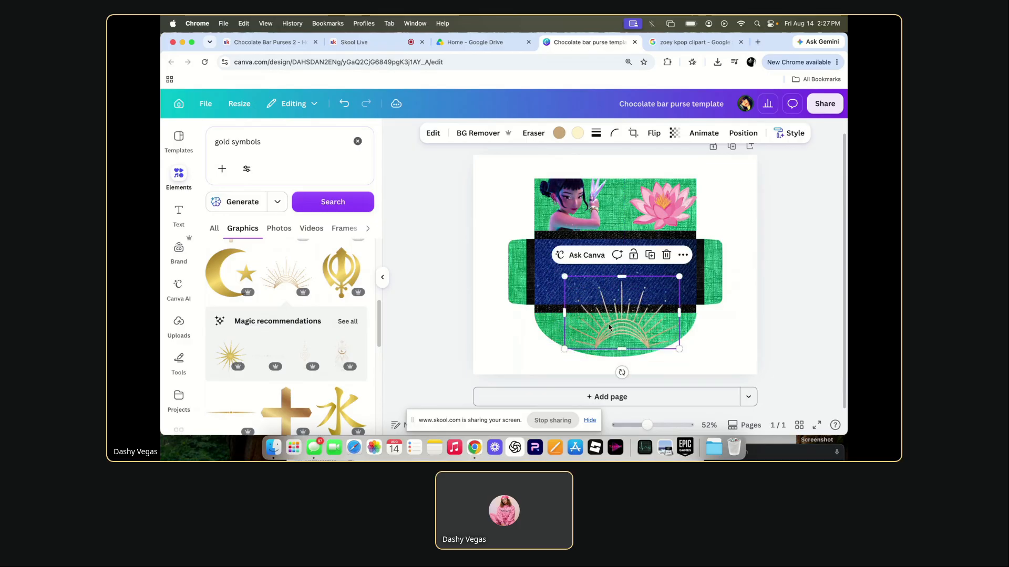
Check the Zoey reference image, and fit the gold half-sunburst upside down and smaller on the lower flap, against the black strip.
{"action": "left_click", "coordinate": [688, 42]}
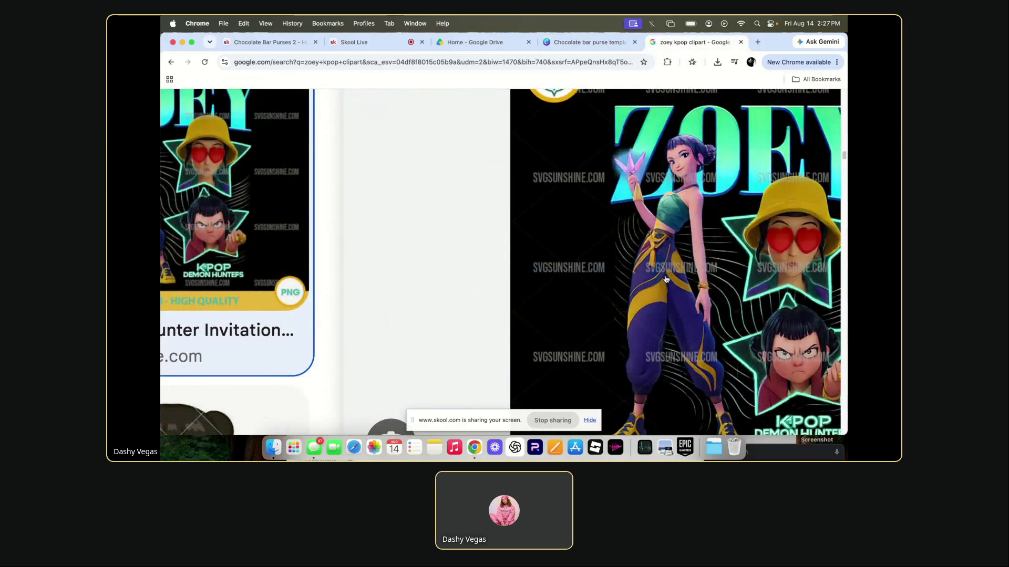
{"action": "left_click", "coordinate": [589, 42]}
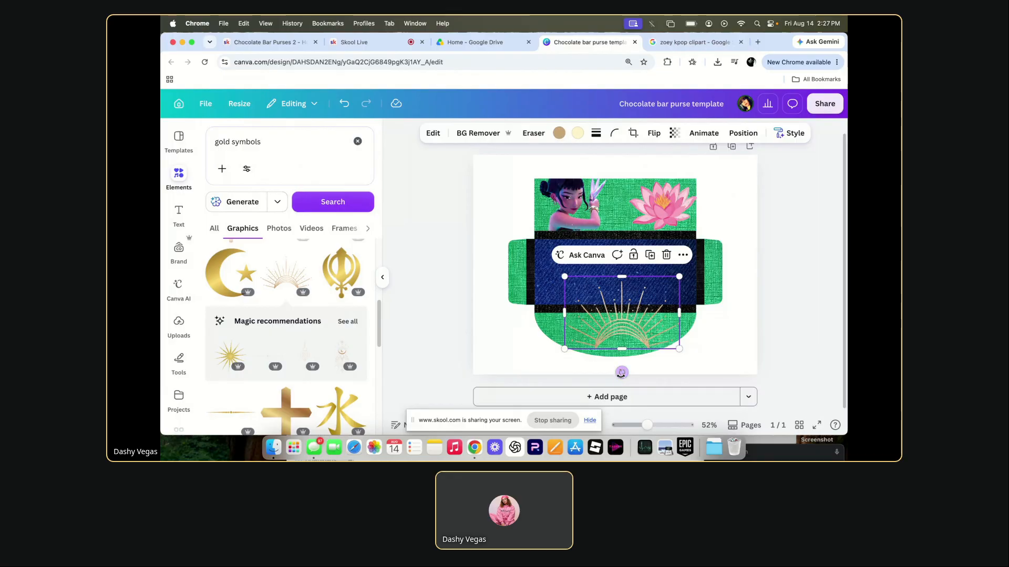
{"action": "left_click_drag", "start_coordinate": [621, 373], "coordinate": [601, 299]}
{"action": "left_click_drag", "start_coordinate": [644, 324], "coordinate": [620, 341]}
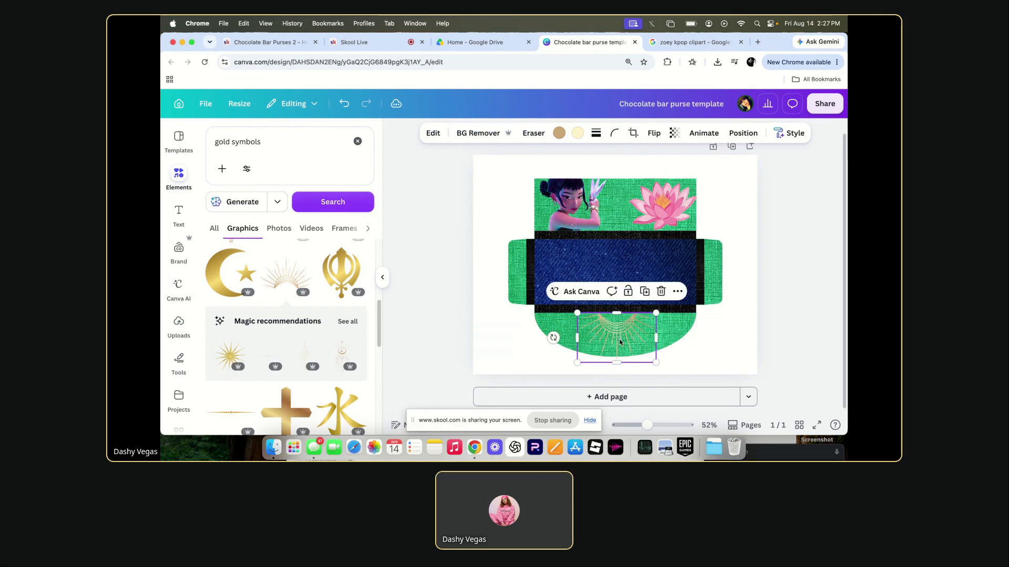
{"action": "left_click", "coordinate": [444, 329]}
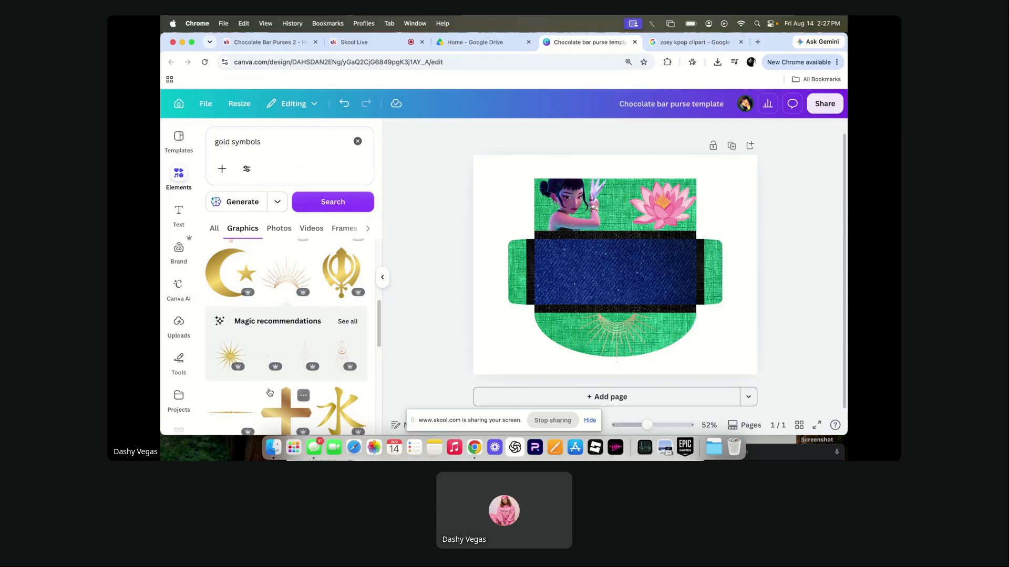
Try the gold crescent garland from the sunburst's recommended graphics on the lower flap, and delete it.
{"action": "left_click", "coordinate": [347, 321]}
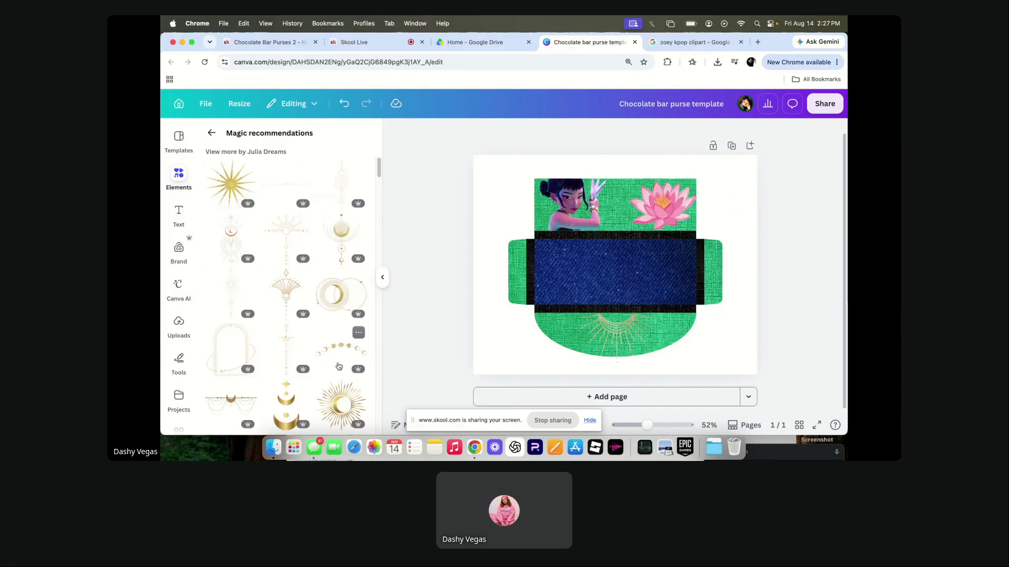
{"action": "scroll", "coordinate": [340, 368], "scroll_direction": "down", "scroll_amount": 2}
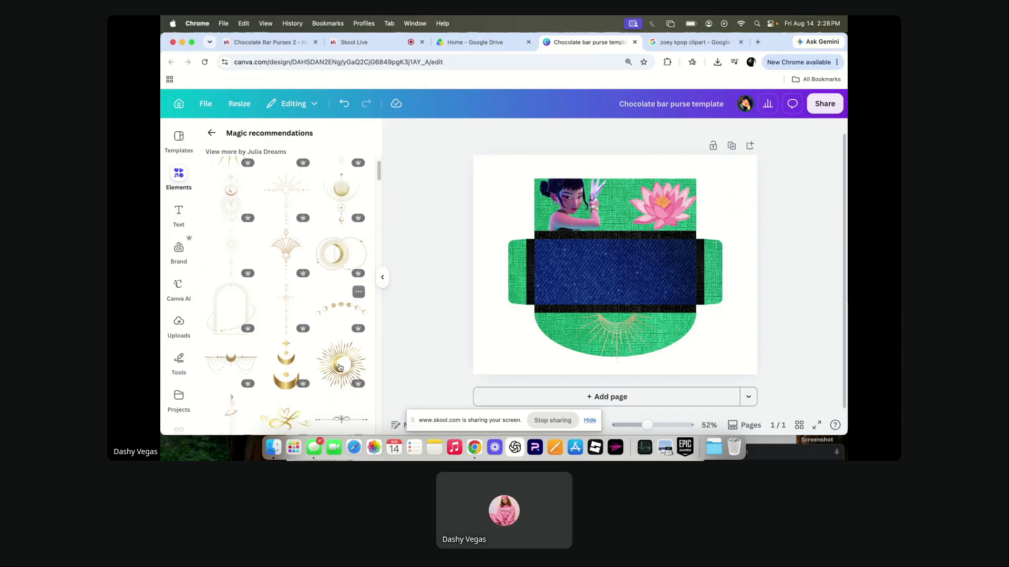
{"action": "scroll", "coordinate": [339, 368], "scroll_direction": "down", "scroll_amount": 2}
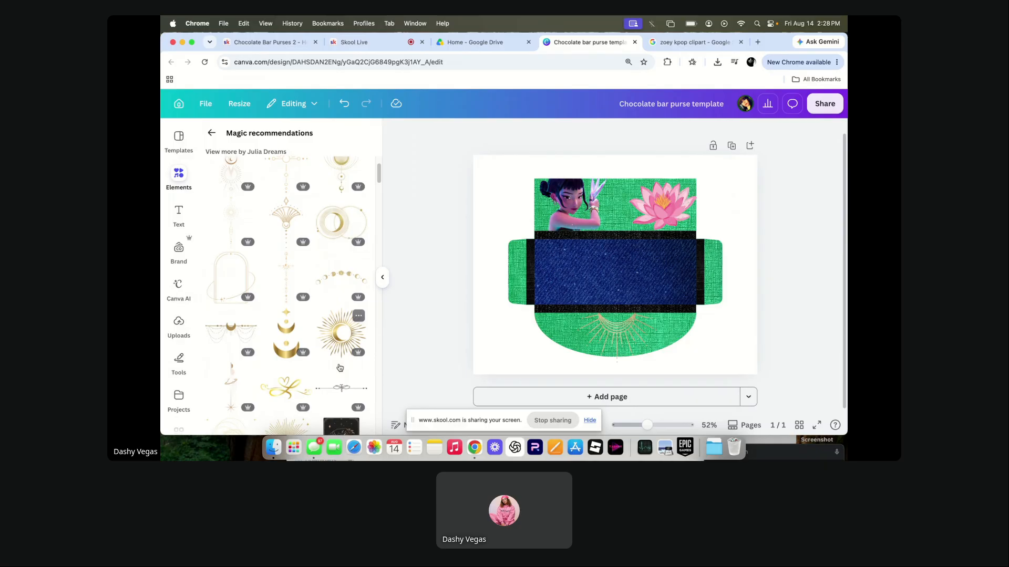
{"action": "left_click", "coordinate": [236, 333]}
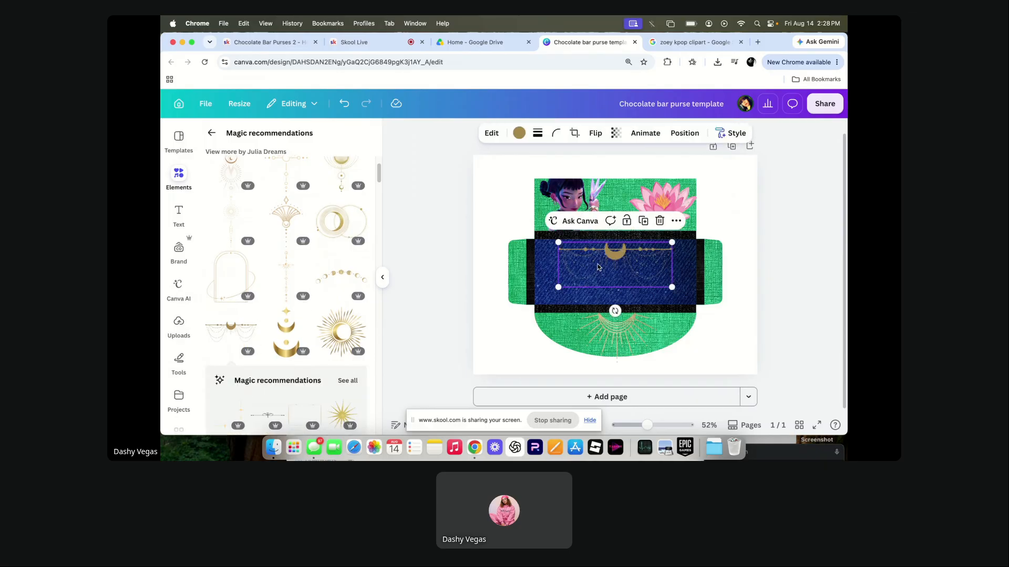
{"action": "left_click_drag", "start_coordinate": [598, 267], "coordinate": [592, 340]}
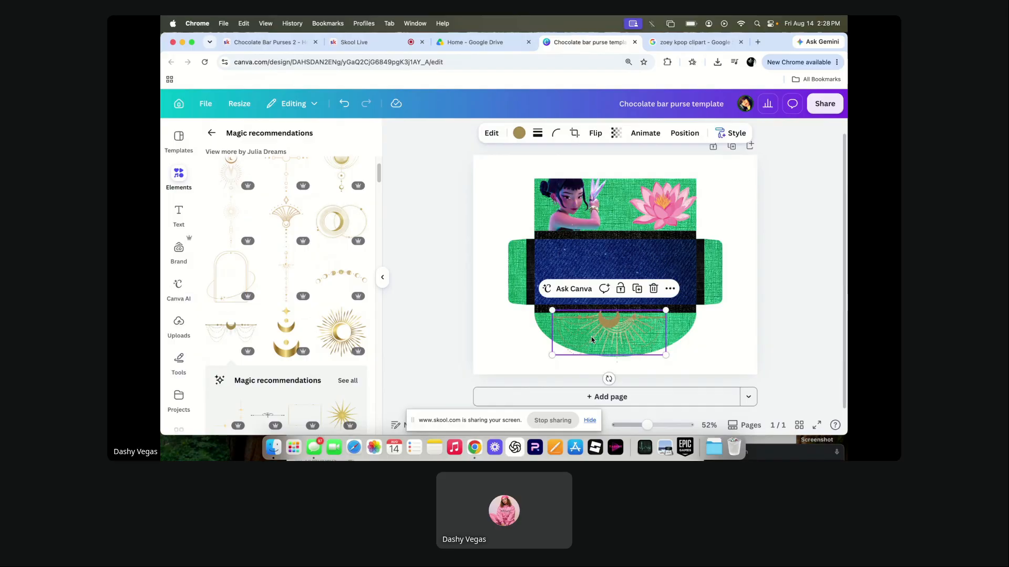
{"action": "left_click", "coordinate": [653, 292]}
Try the slender vertical gold circle ornament, tilted diagonally across the upper panel, and delete it.
{"action": "scroll", "coordinate": [267, 309], "scroll_direction": "up", "scroll_amount": 3}
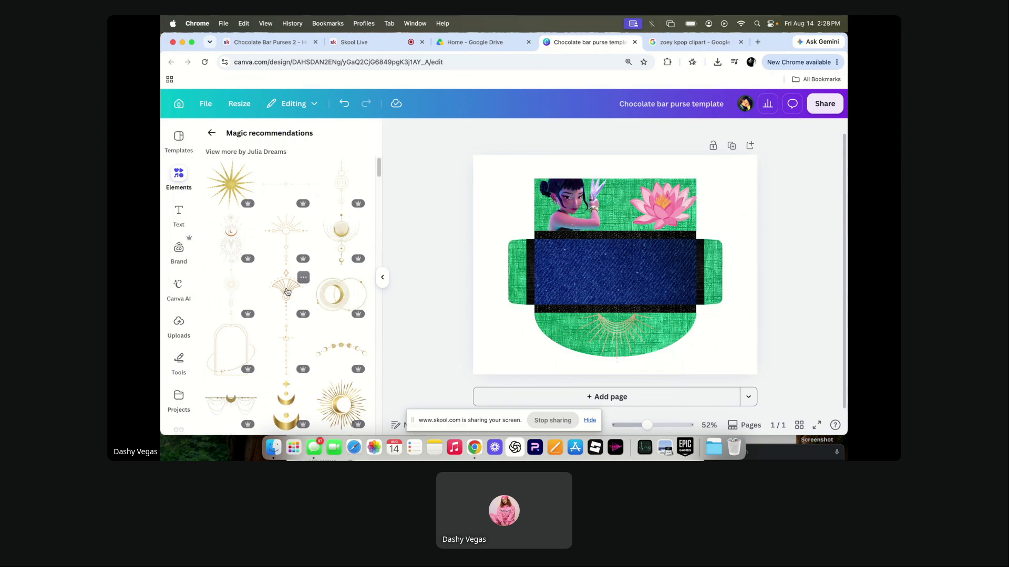
{"action": "scroll", "coordinate": [287, 292], "scroll_direction": "down", "scroll_amount": 1}
{"action": "left_click", "coordinate": [331, 192]}
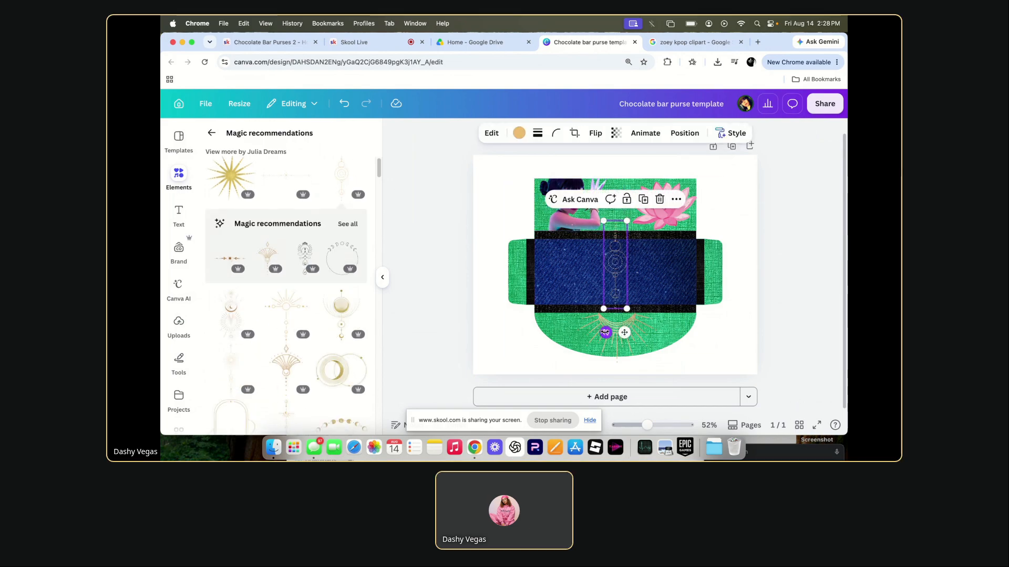
{"action": "left_click_drag", "start_coordinate": [606, 332], "coordinate": [561, 214]}
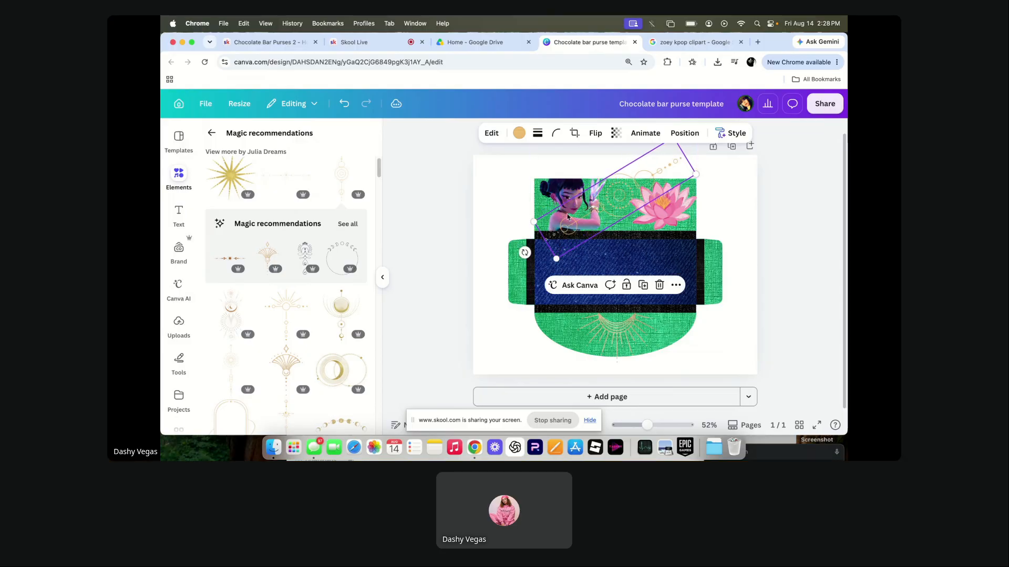
{"action": "left_click", "coordinate": [659, 285]}
Try the stacked gold crescent moons graphic, shrunk and centered over the lower flap's sunburst, and delete it.
{"action": "scroll", "coordinate": [302, 304], "scroll_direction": "down", "scroll_amount": 4}
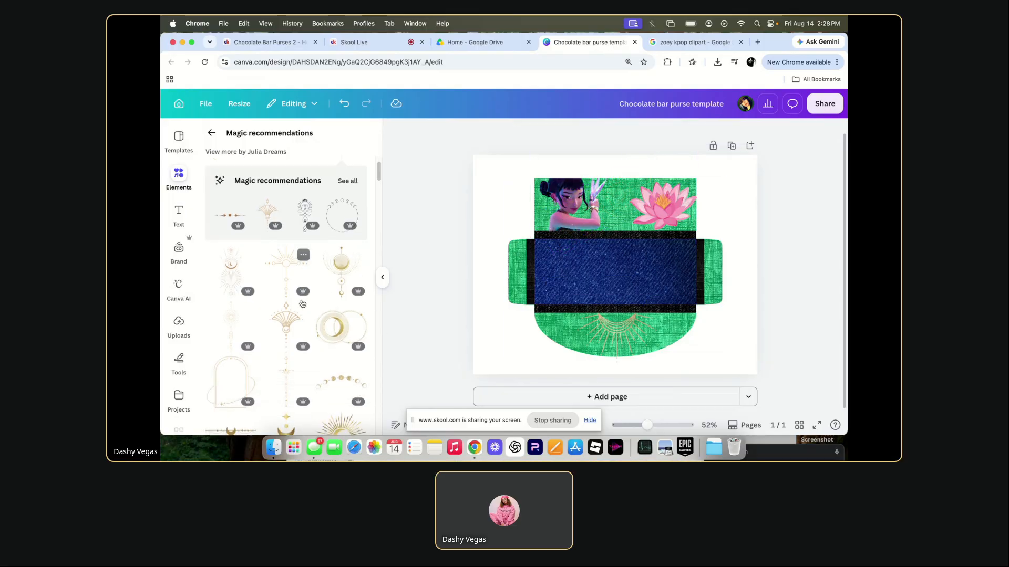
{"action": "left_click", "coordinate": [302, 304]}
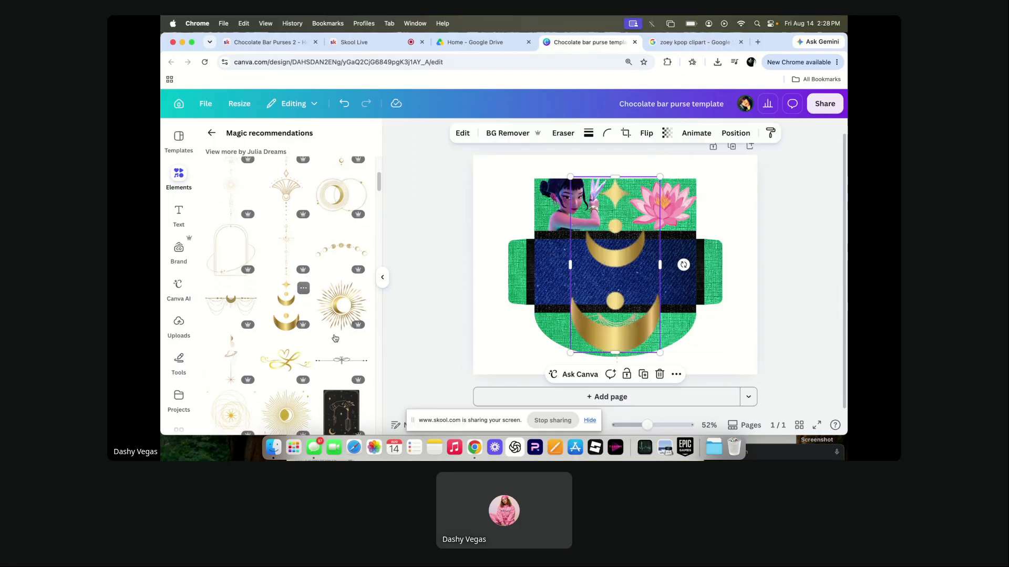
{"action": "left_click_drag", "start_coordinate": [570, 352], "coordinate": [616, 350]}
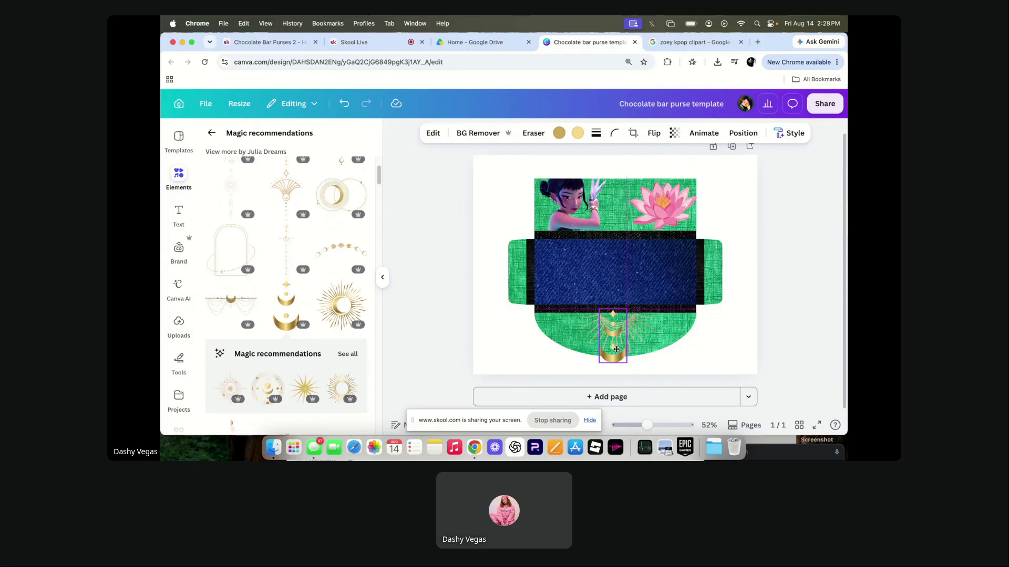
{"action": "mouse_move", "coordinate": [617, 346]}
{"action": "left_mouse_down"}
{"action": "mouse_move", "coordinate": [626, 340]}
{"action": "mouse_move", "coordinate": [579, 348]}
{"action": "mouse_move", "coordinate": [620, 346]}
{"action": "left_mouse_up"}
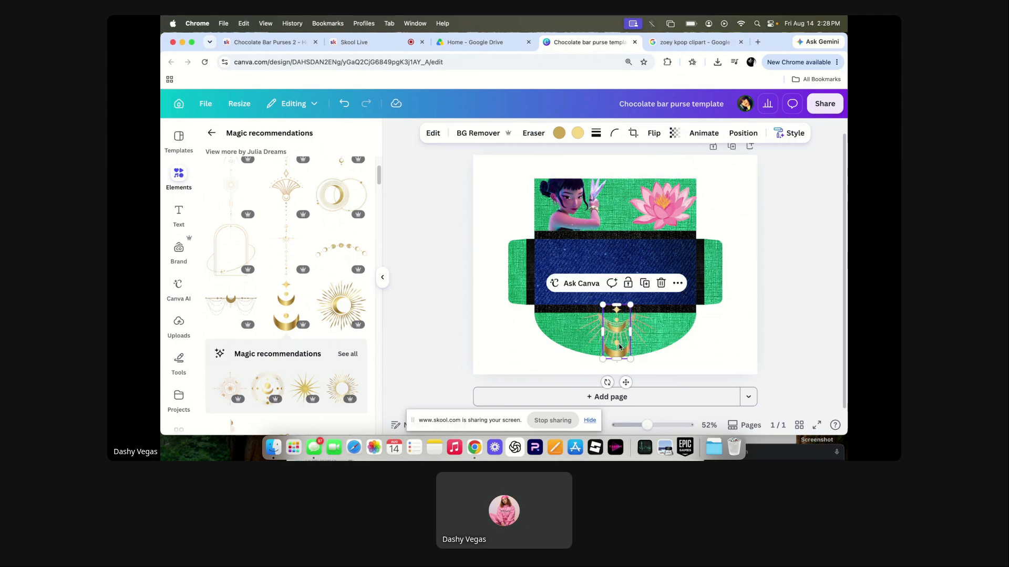
{"action": "key", "text": "BackSpace"}
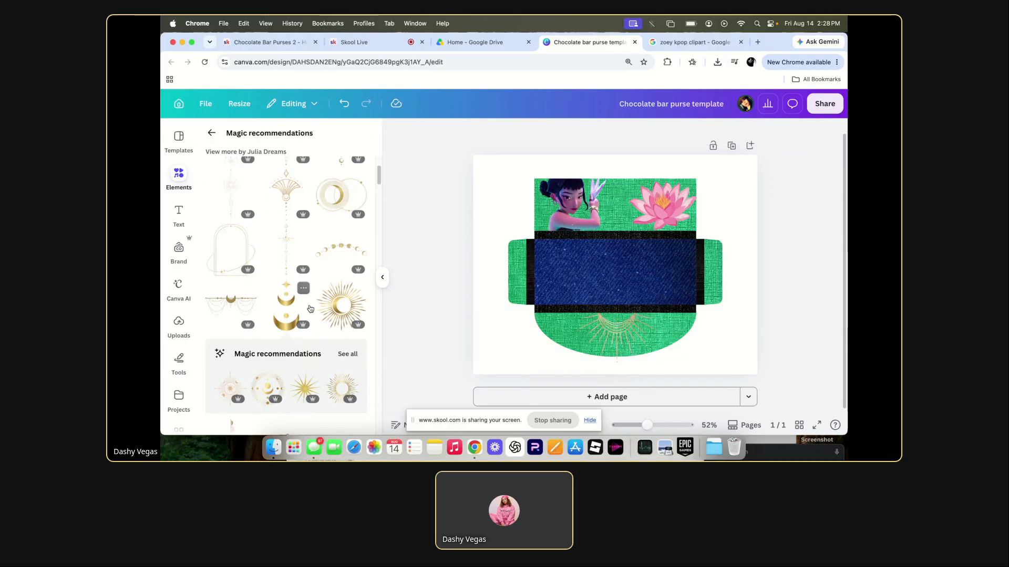
Try the solid gold starburst at a small size on the upper panel's edge and the blue denim panel, and delete it.
{"action": "scroll", "coordinate": [310, 309], "scroll_direction": "down", "scroll_amount": 3}
{"action": "scroll", "coordinate": [310, 309], "scroll_direction": "down", "scroll_amount": 3}
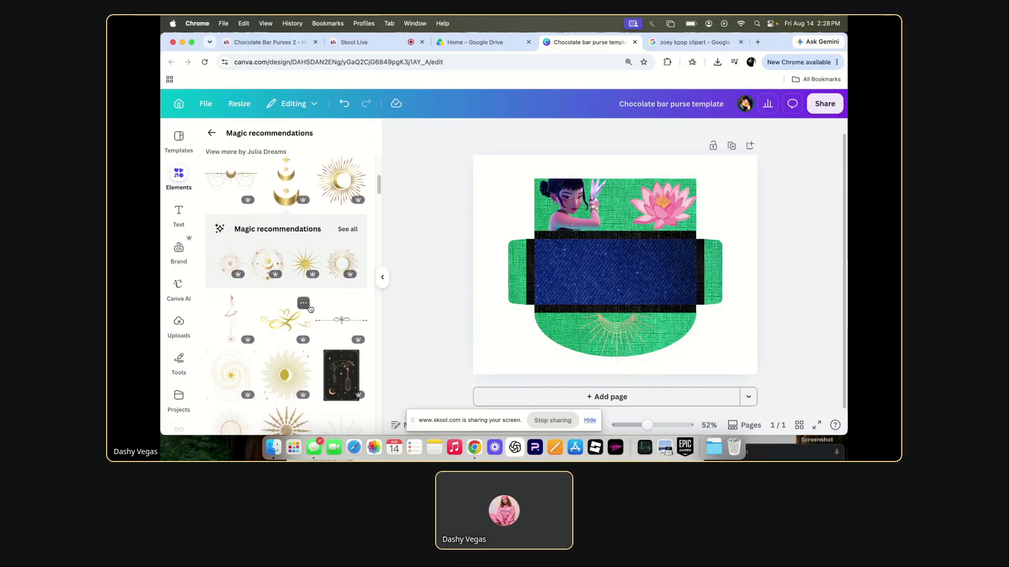
{"action": "scroll", "coordinate": [310, 309], "scroll_direction": "down", "scroll_amount": 1}
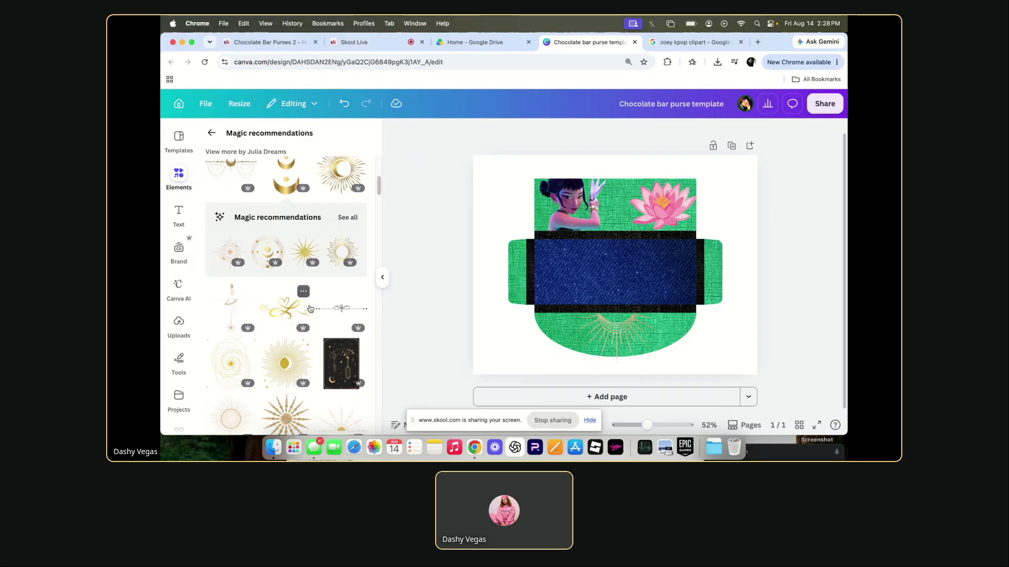
{"action": "left_click", "coordinate": [312, 251]}
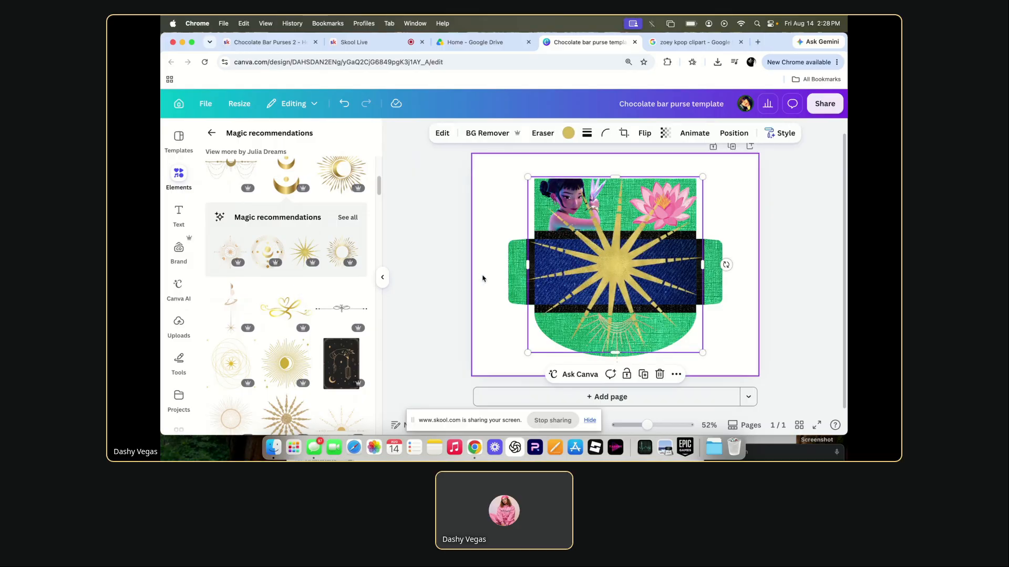
{"action": "left_click_drag", "start_coordinate": [527, 353], "coordinate": [620, 178]}
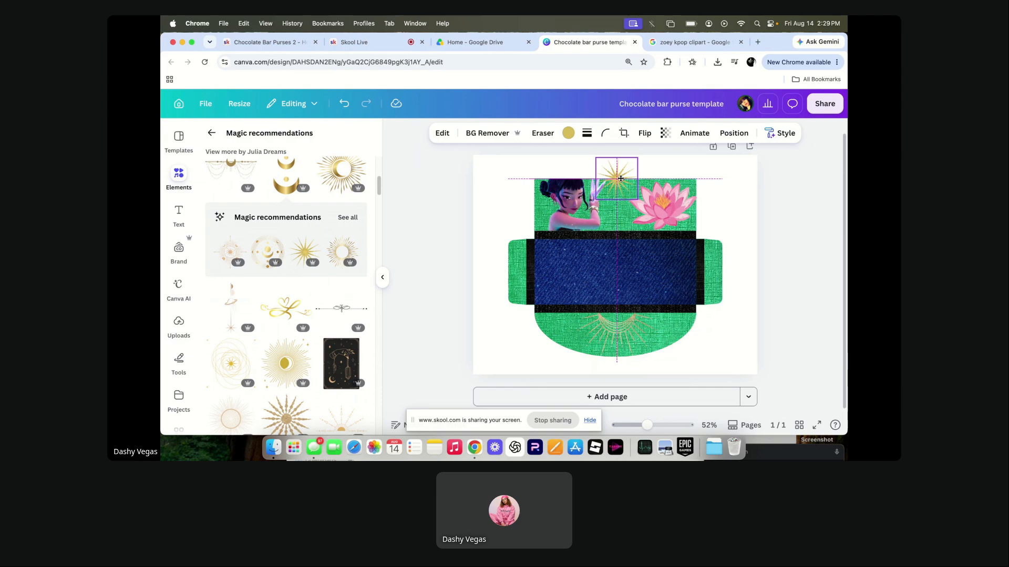
{"action": "left_click_drag", "start_coordinate": [621, 179], "coordinate": [619, 271]}
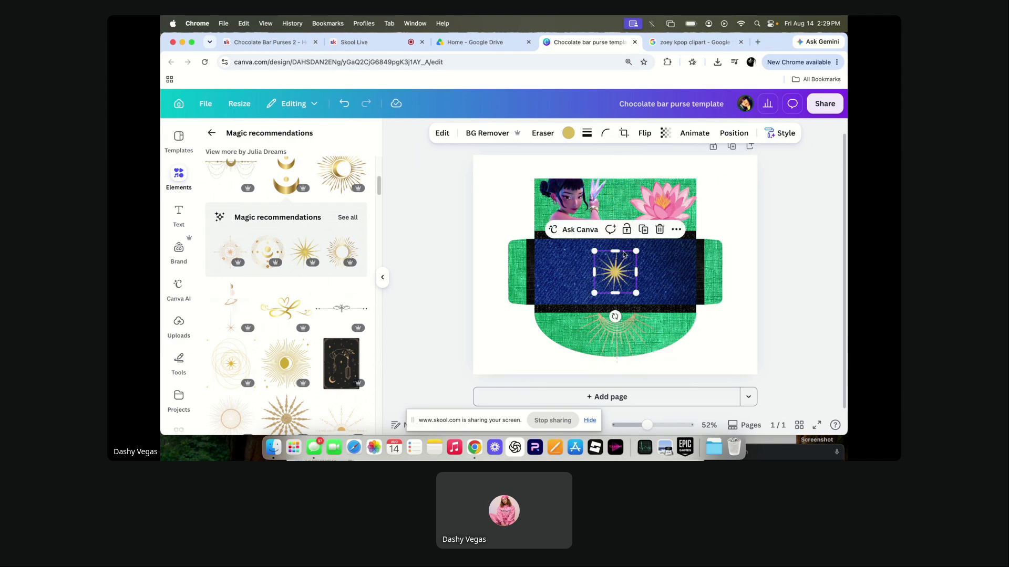
{"action": "left_click", "coordinate": [660, 230]}
Try the upside-down gold half-sunburst enlarged on the blue denim panel, and delete it from the design.
{"action": "left_click_drag", "start_coordinate": [615, 337], "coordinate": [621, 266]}
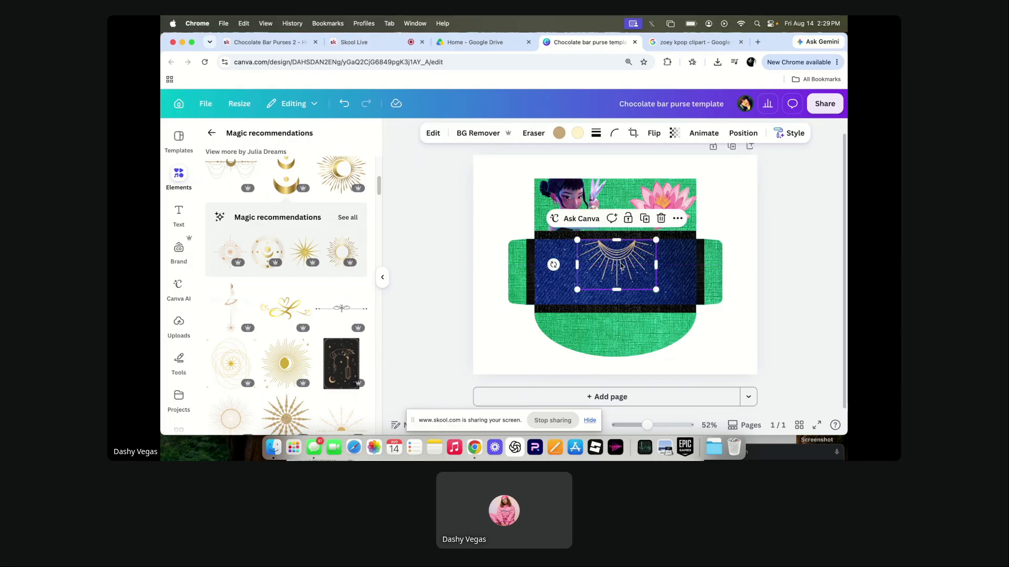
{"action": "left_click_drag", "start_coordinate": [576, 291], "coordinate": [557, 322]}
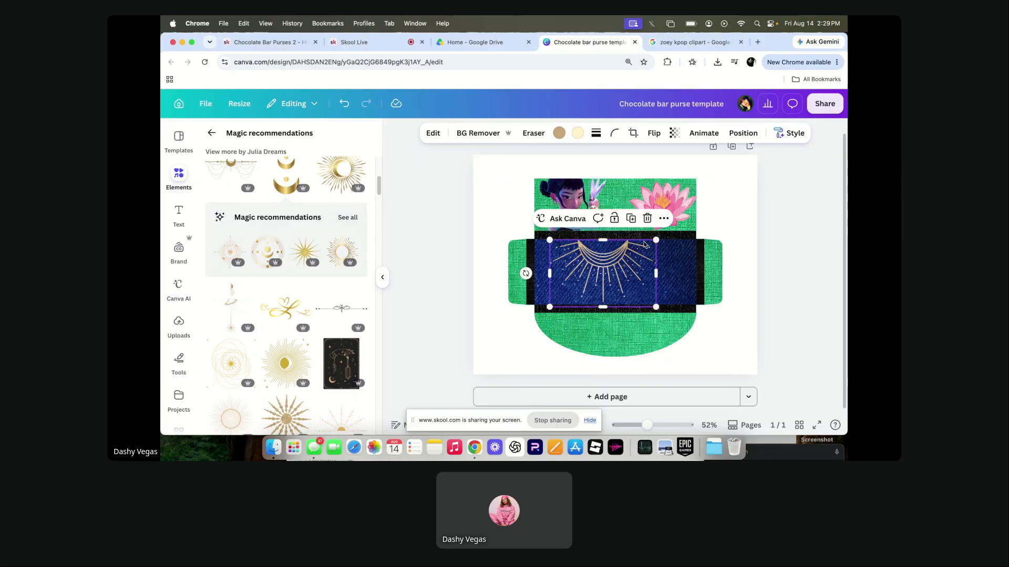
{"action": "left_click", "coordinate": [648, 219]}
Try the gold rising half-sun with arrow-like rays over the blue denim panel, and delete it.
{"action": "scroll", "coordinate": [301, 308], "scroll_direction": "down", "scroll_amount": 5}
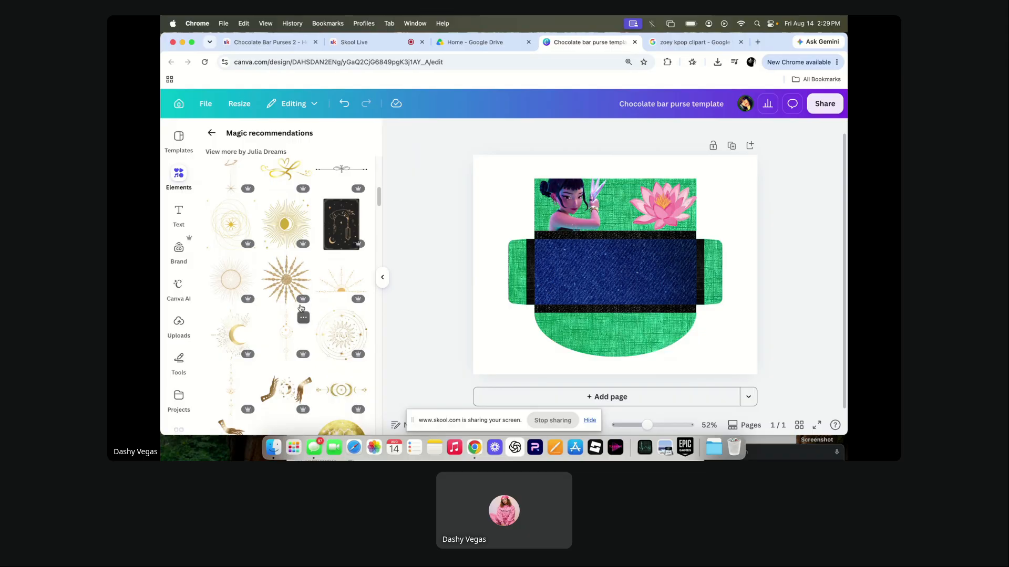
{"action": "scroll", "coordinate": [312, 307], "scroll_direction": "down", "scroll_amount": 4}
{"action": "scroll", "coordinate": [331, 296], "scroll_direction": "up", "scroll_amount": 4}
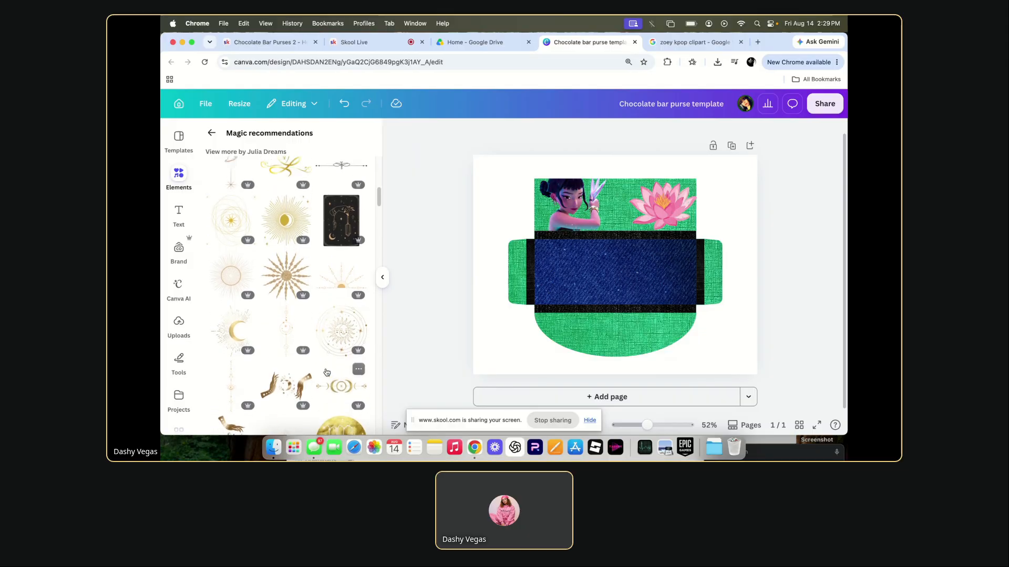
{"action": "left_click", "coordinate": [345, 289]}
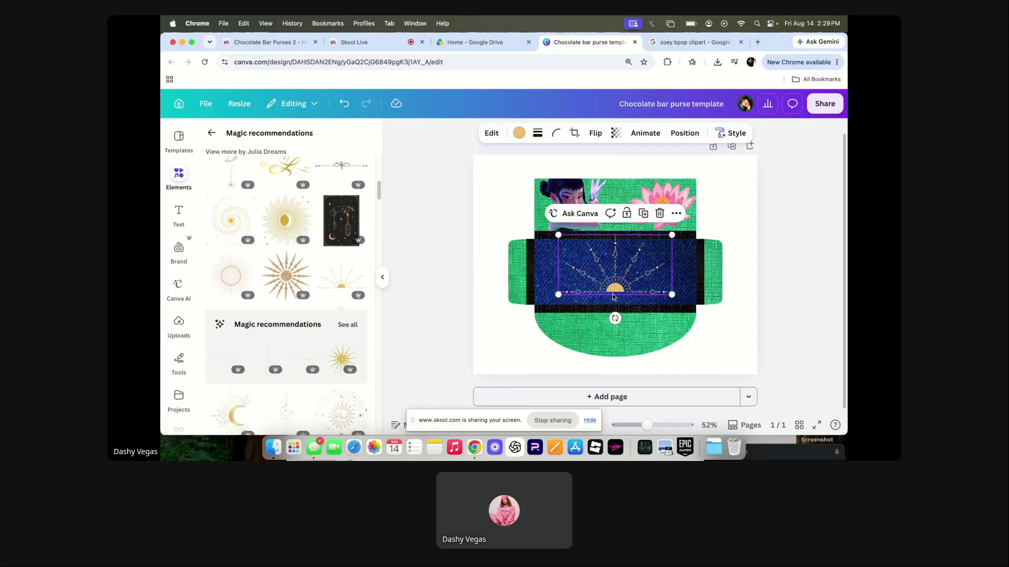
{"action": "left_click", "coordinate": [659, 216]}
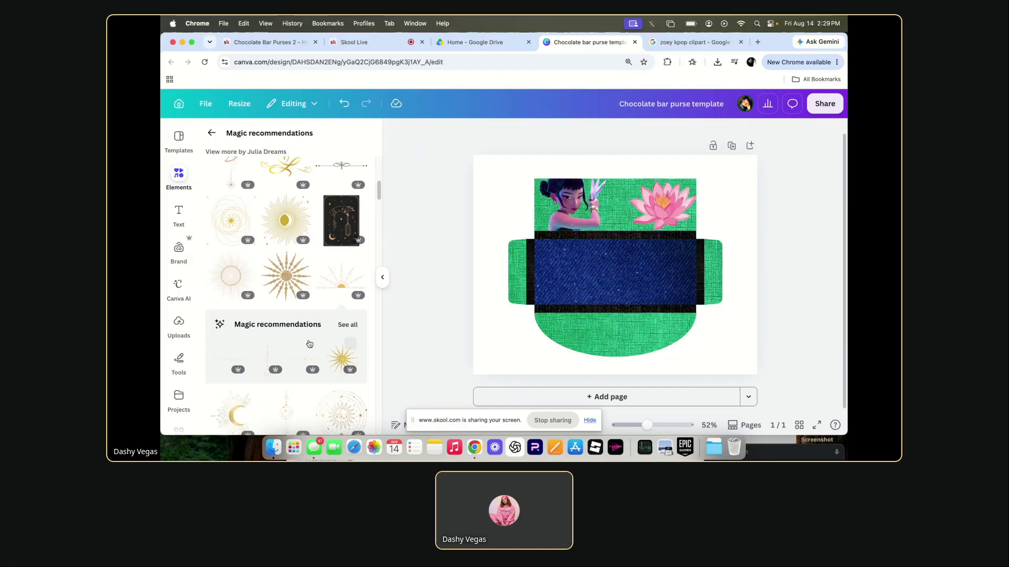
Try the gold crescent moon with sunburst rays, shrunk over the upper panel near the lotus, and delete it.
{"action": "scroll", "coordinate": [310, 344], "scroll_direction": "down", "scroll_amount": 3}
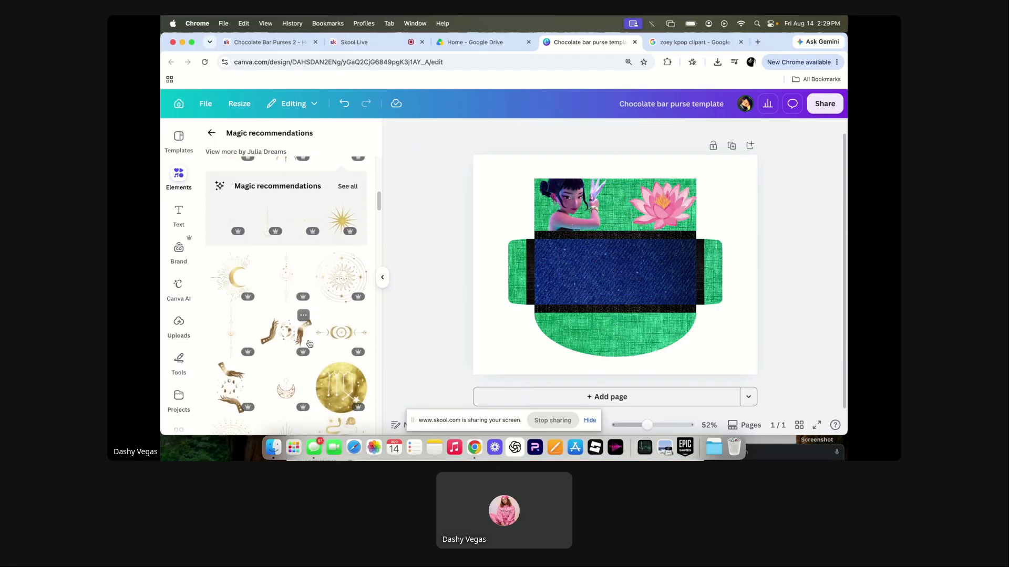
{"action": "left_click", "coordinate": [237, 276]}
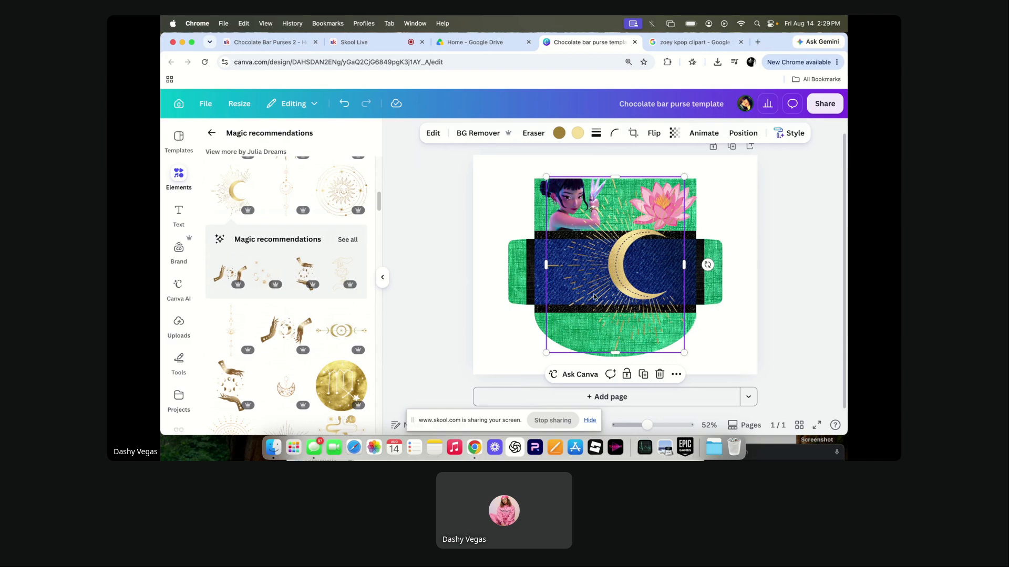
{"action": "left_click_drag", "start_coordinate": [584, 322], "coordinate": [650, 216]}
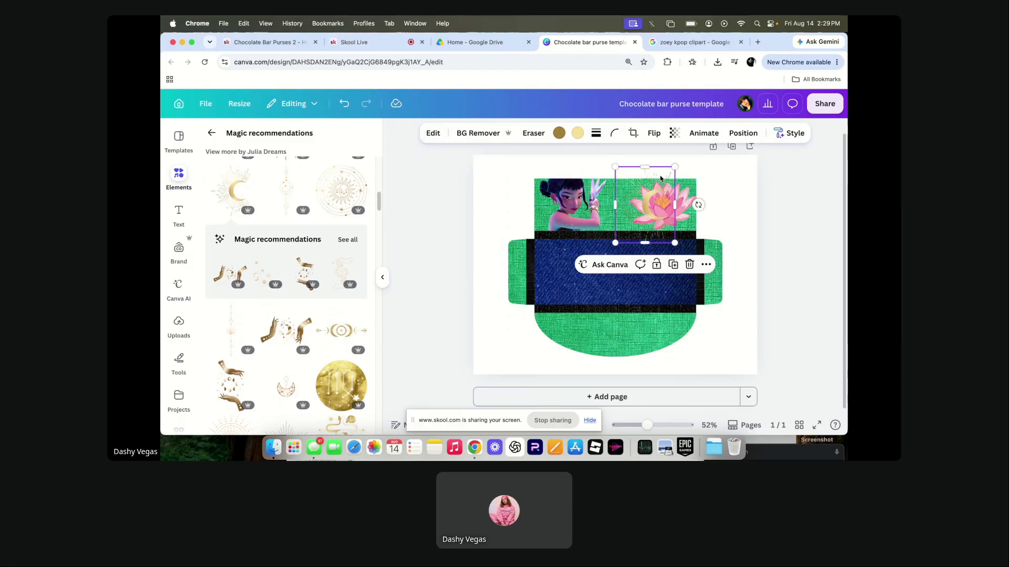
{"action": "left_click", "coordinate": [690, 264]}
Add the gold twin-fish graphic with moon phases, shrink it, and place it tilted between the character and the lotus on the upper panel.
{"action": "scroll", "coordinate": [334, 351], "scroll_direction": "down", "scroll_amount": 2}
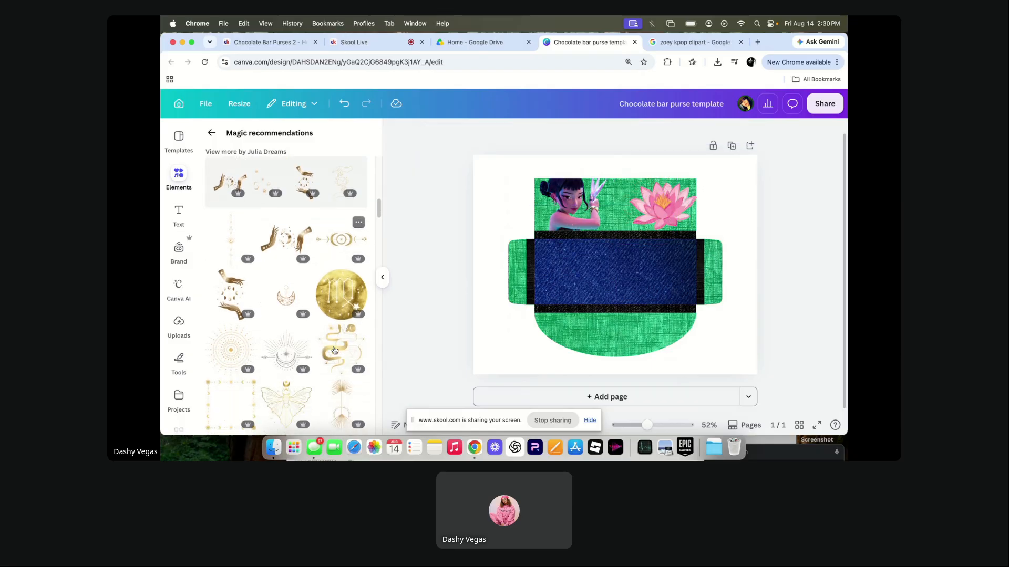
{"action": "scroll", "coordinate": [335, 351], "scroll_direction": "down", "scroll_amount": 3}
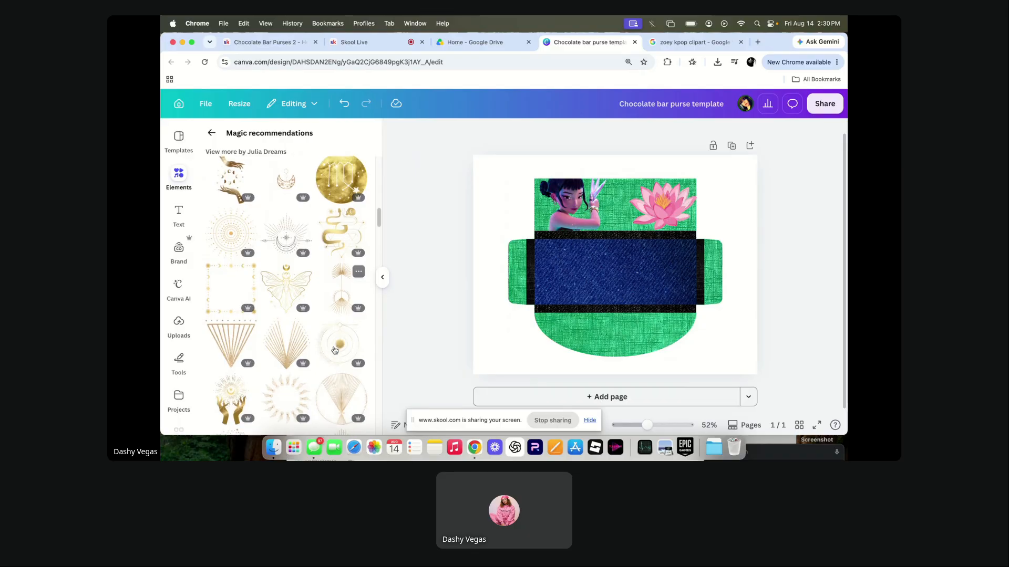
{"action": "scroll", "coordinate": [335, 350], "scroll_direction": "down", "scroll_amount": 3}
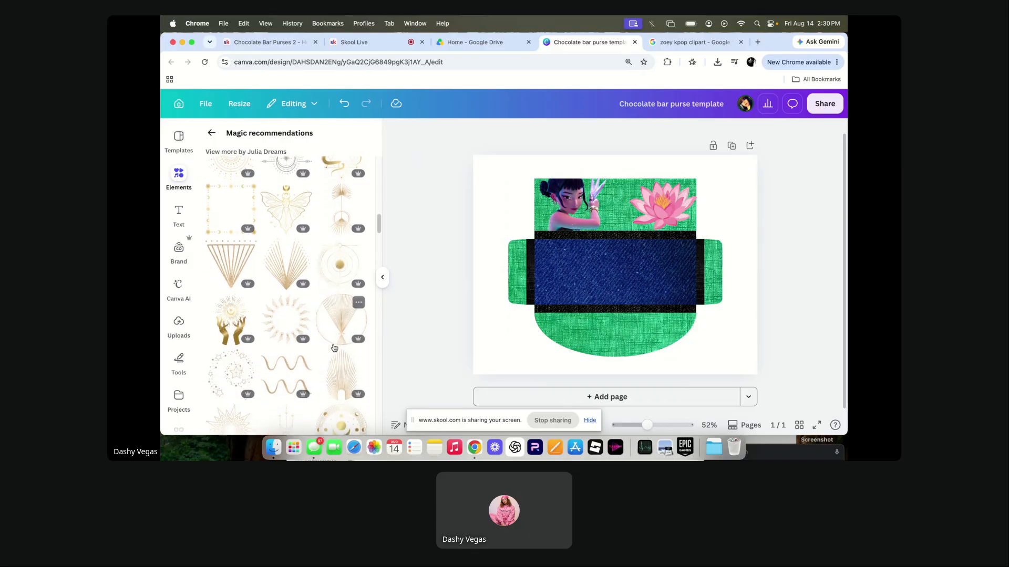
{"action": "scroll", "coordinate": [335, 348], "scroll_direction": "up", "scroll_amount": 1}
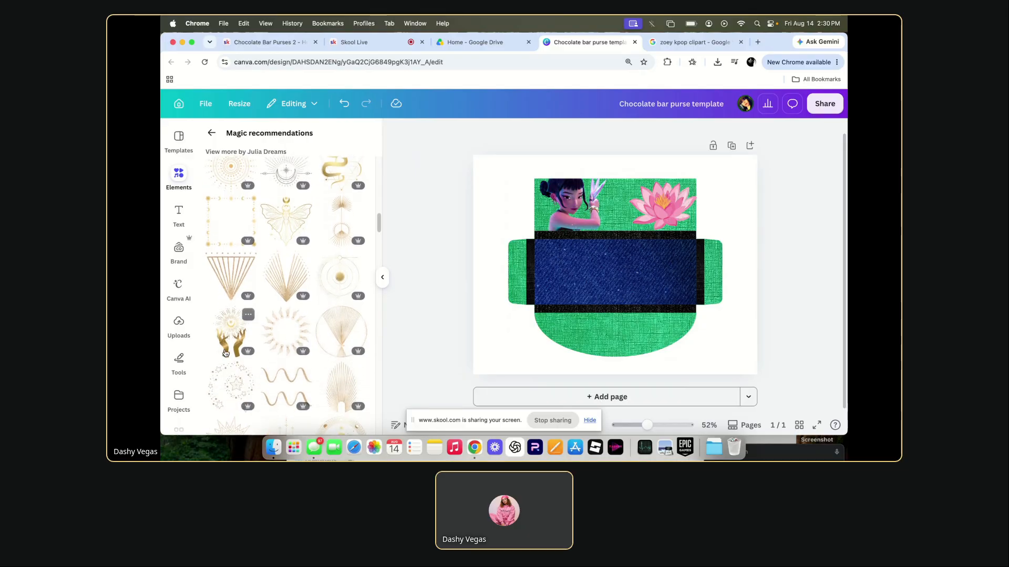
{"action": "scroll", "coordinate": [225, 353], "scroll_direction": "down", "scroll_amount": 5}
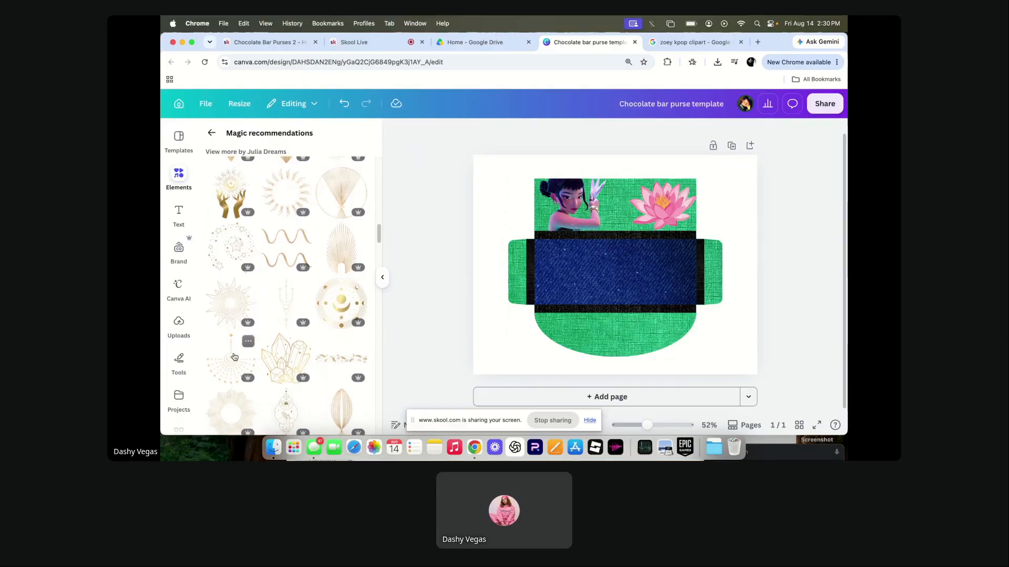
{"action": "scroll", "coordinate": [234, 357], "scroll_direction": "down", "scroll_amount": 6}
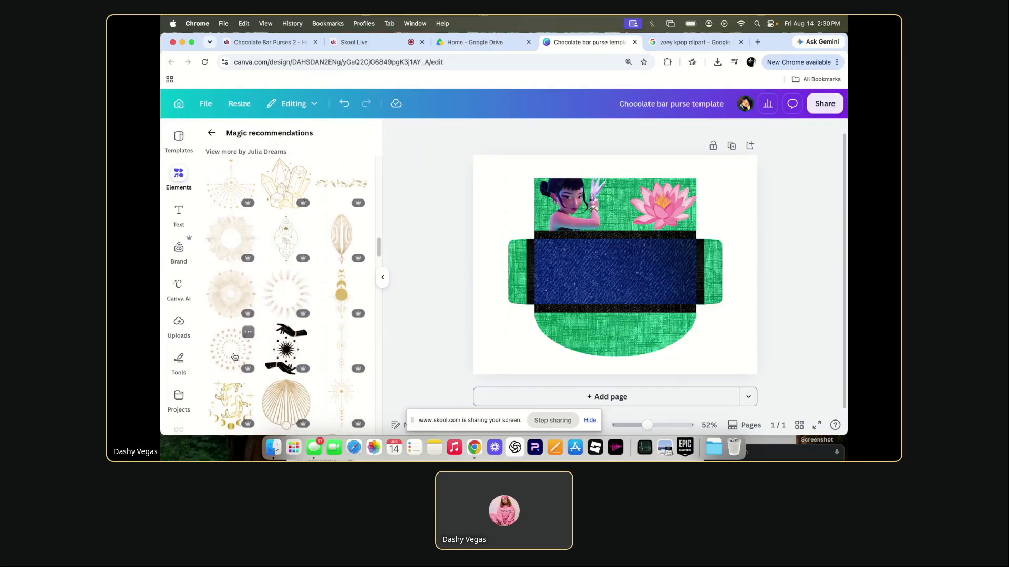
{"action": "scroll", "coordinate": [234, 356], "scroll_direction": "down", "scroll_amount": 5}
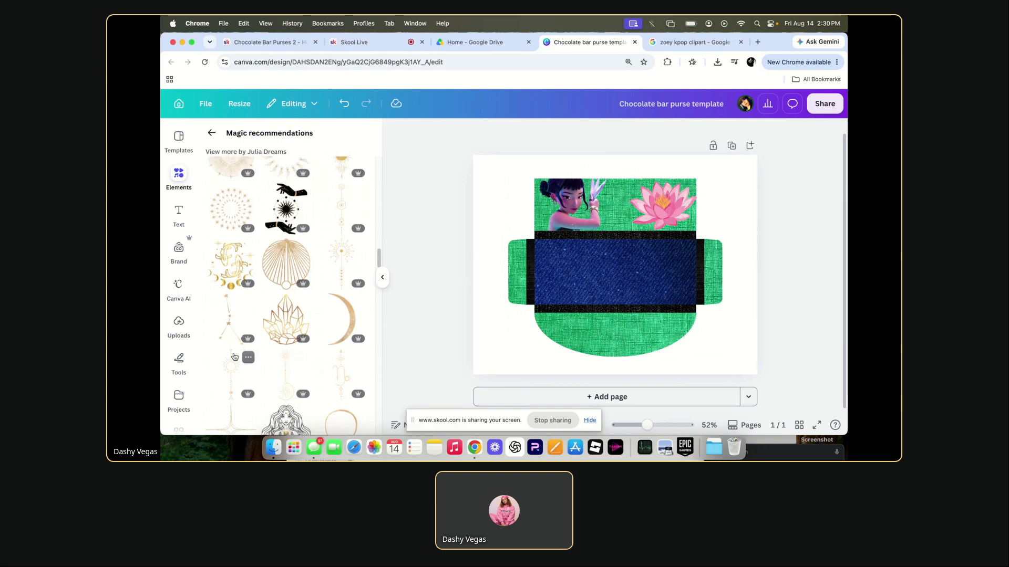
{"action": "scroll", "coordinate": [234, 357], "scroll_direction": "down", "scroll_amount": 1}
{"action": "left_click", "coordinate": [231, 243]}
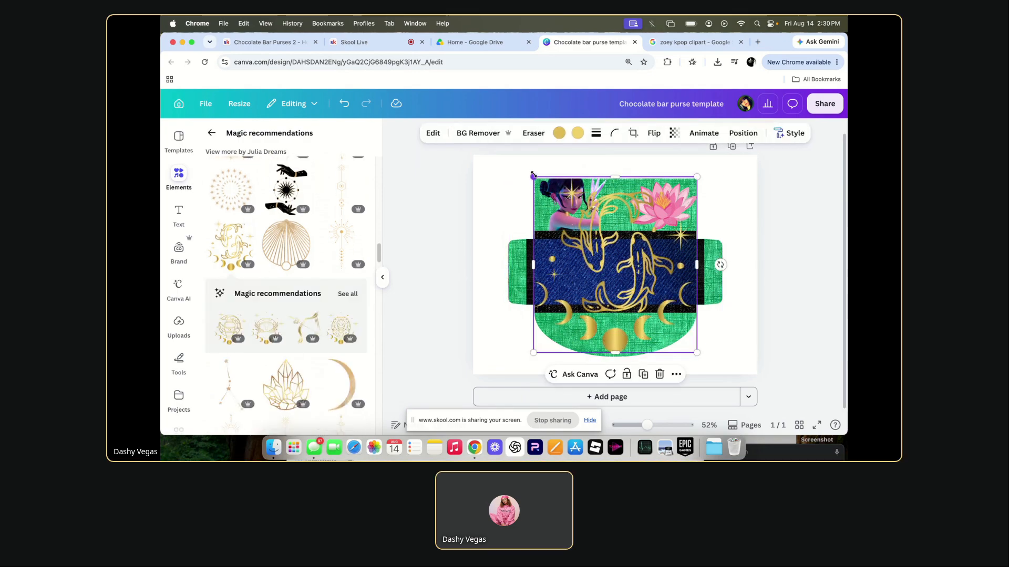
{"action": "left_click_drag", "start_coordinate": [533, 177], "coordinate": [596, 312]}
{"action": "left_click_drag", "start_coordinate": [658, 325], "coordinate": [619, 222]}
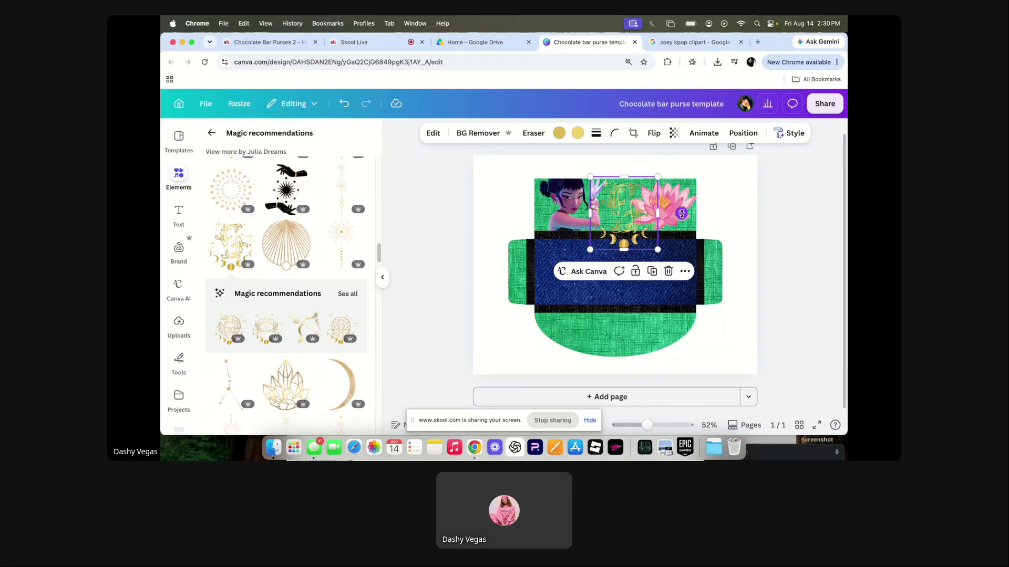
{"action": "left_click_drag", "start_coordinate": [681, 213], "coordinate": [669, 184]}
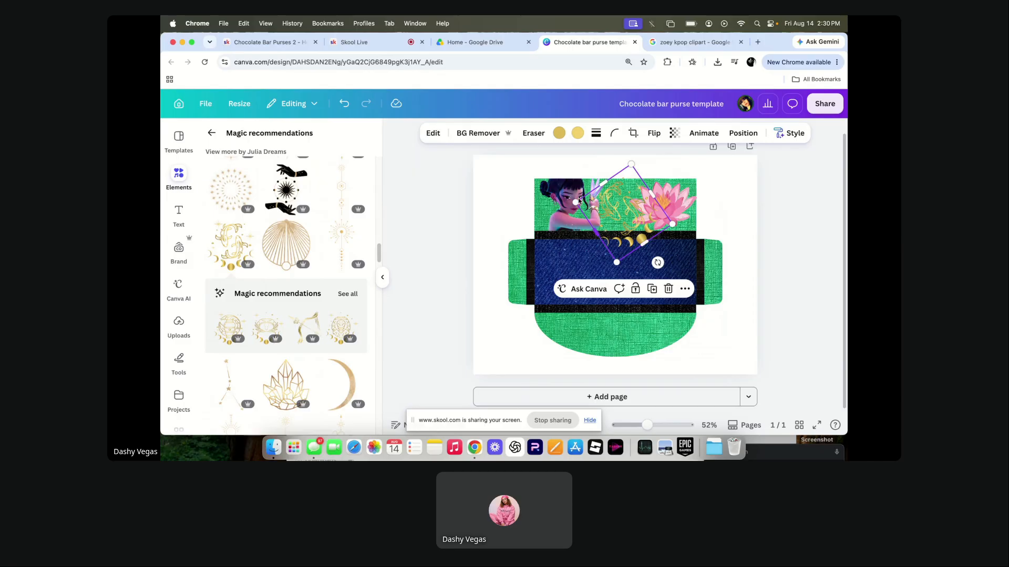
{"action": "left_click", "coordinate": [532, 133]}
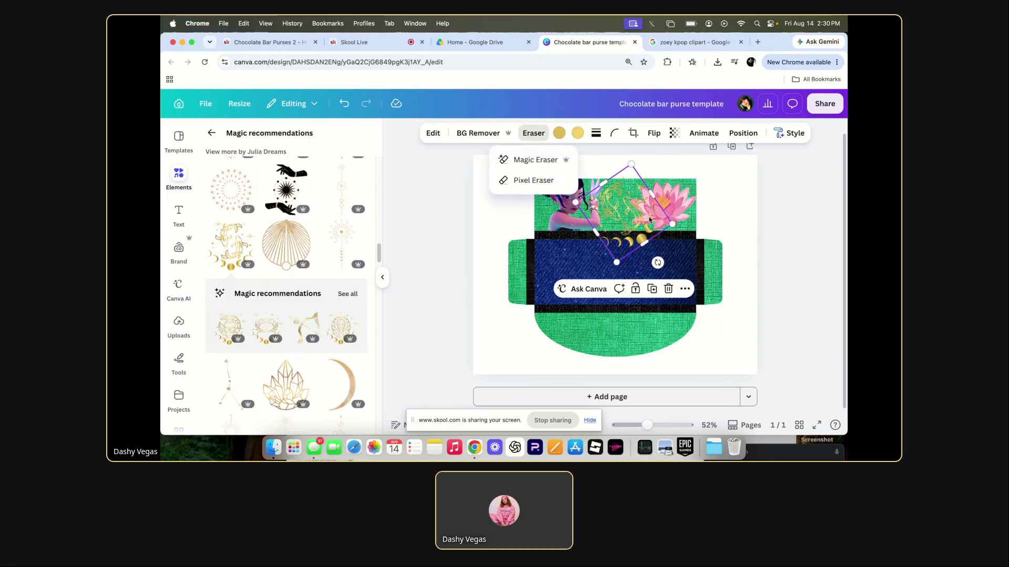
{"action": "left_click", "coordinate": [524, 164]}
{"action": "mouse_move", "coordinate": [741, 291]}
{"action": "left_mouse_down"}
{"action": "mouse_move", "coordinate": [691, 346]}
{"action": "mouse_move", "coordinate": [650, 365]}
{"action": "mouse_move", "coordinate": [688, 342]}
{"action": "left_mouse_up"}
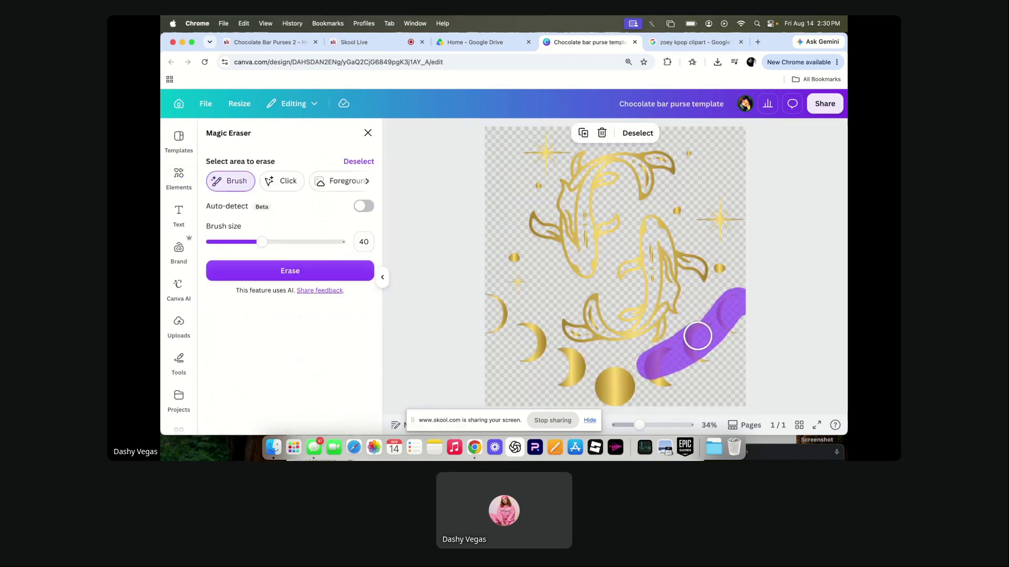
{"action": "left_click", "coordinate": [368, 133]}
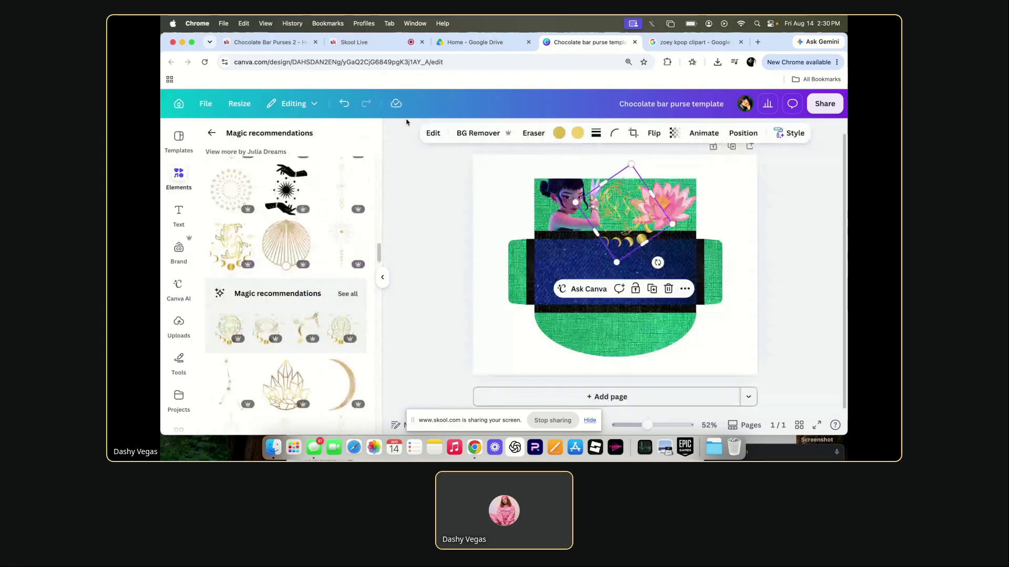
Erase all the moon phases below the two gold fish with the Pixel Eraser, keeping the fish and stars.
{"action": "left_click", "coordinate": [533, 133]}
{"action": "left_click", "coordinate": [534, 180]}
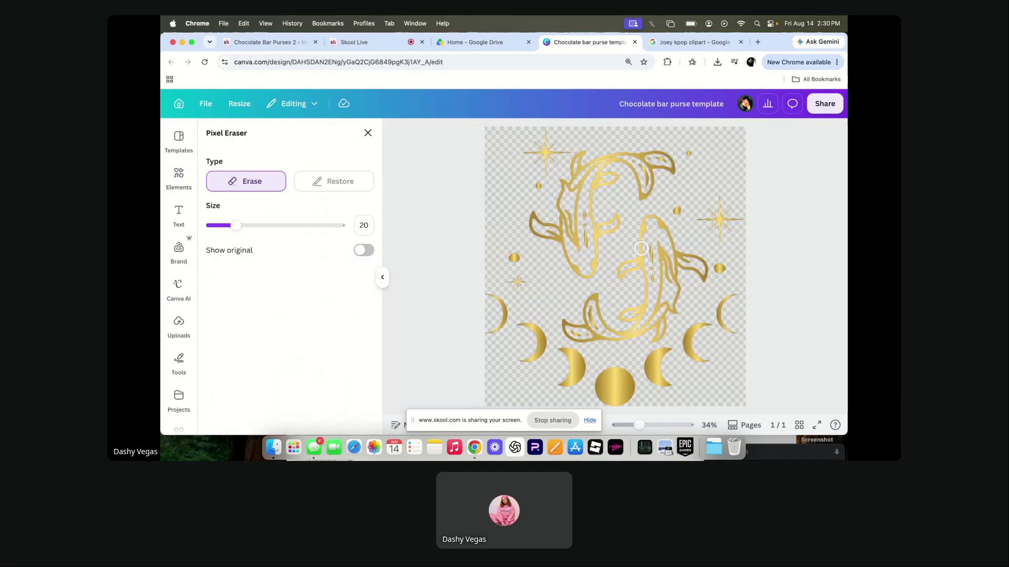
{"action": "left_click", "coordinate": [723, 269]}
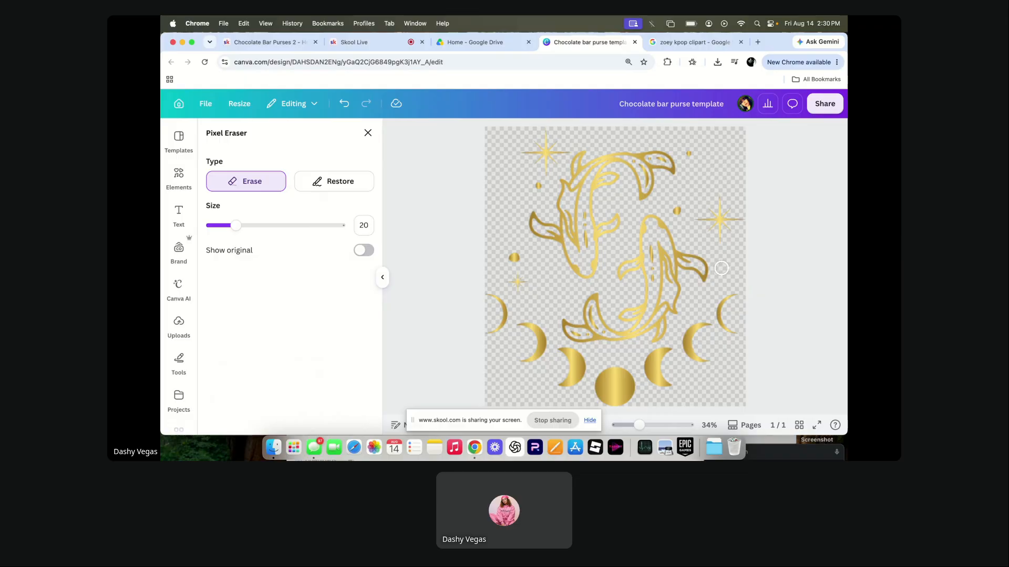
{"action": "mouse_move", "coordinate": [733, 299]}
{"action": "left_mouse_down"}
{"action": "mouse_move", "coordinate": [729, 338]}
{"action": "mouse_move", "coordinate": [729, 294]}
{"action": "mouse_move", "coordinate": [691, 359]}
{"action": "mouse_move", "coordinate": [710, 331]}
{"action": "mouse_move", "coordinate": [704, 373]}
{"action": "mouse_move", "coordinate": [696, 329]}
{"action": "mouse_move", "coordinate": [657, 373]}
{"action": "mouse_move", "coordinate": [640, 375]}
{"action": "mouse_move", "coordinate": [672, 352]}
{"action": "mouse_move", "coordinate": [636, 365]}
{"action": "mouse_move", "coordinate": [654, 357]}
{"action": "mouse_move", "coordinate": [668, 366]}
{"action": "mouse_move", "coordinate": [658, 376]}
{"action": "mouse_move", "coordinate": [601, 383]}
{"action": "mouse_move", "coordinate": [607, 406]}
{"action": "left_mouse_up"}
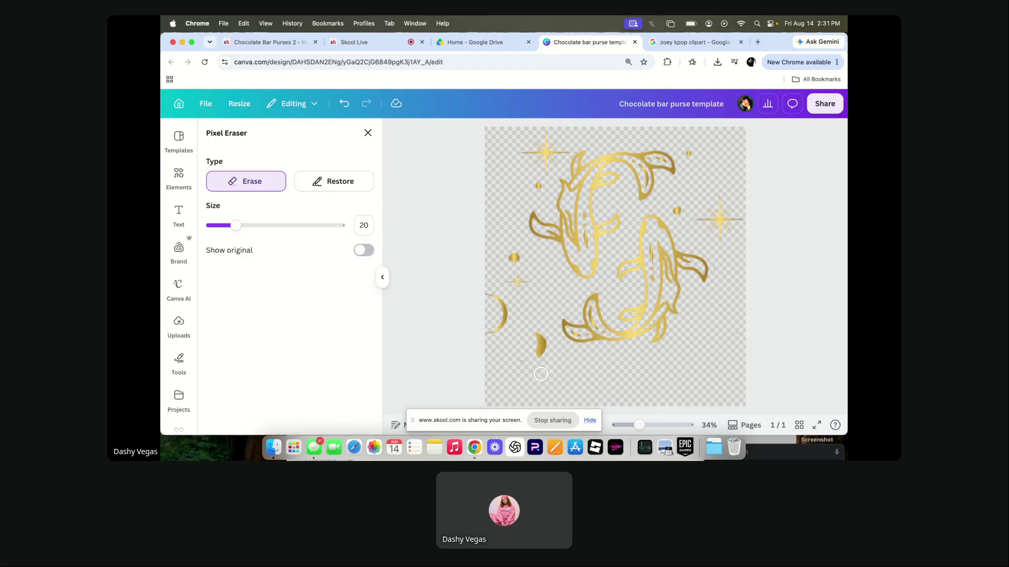
{"action": "left_click_drag", "start_coordinate": [541, 374], "coordinate": [533, 332]}
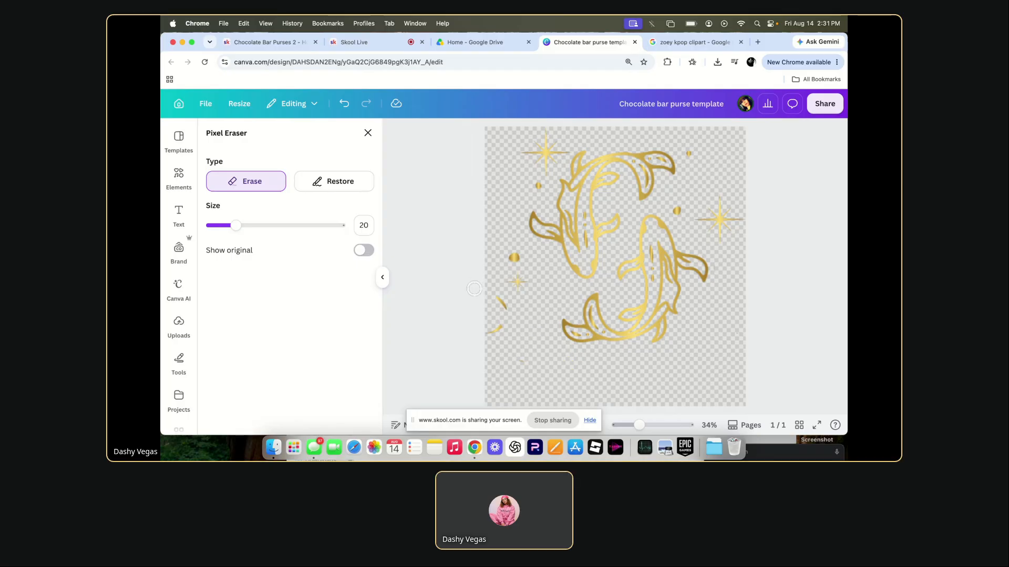
{"action": "mouse_move", "coordinate": [474, 289]}
{"action": "left_mouse_down"}
{"action": "mouse_move", "coordinate": [513, 337]}
{"action": "mouse_move", "coordinate": [482, 319]}
{"action": "mouse_move", "coordinate": [492, 340]}
{"action": "mouse_move", "coordinate": [495, 332]}
{"action": "mouse_move", "coordinate": [537, 364]}
{"action": "left_mouse_up"}
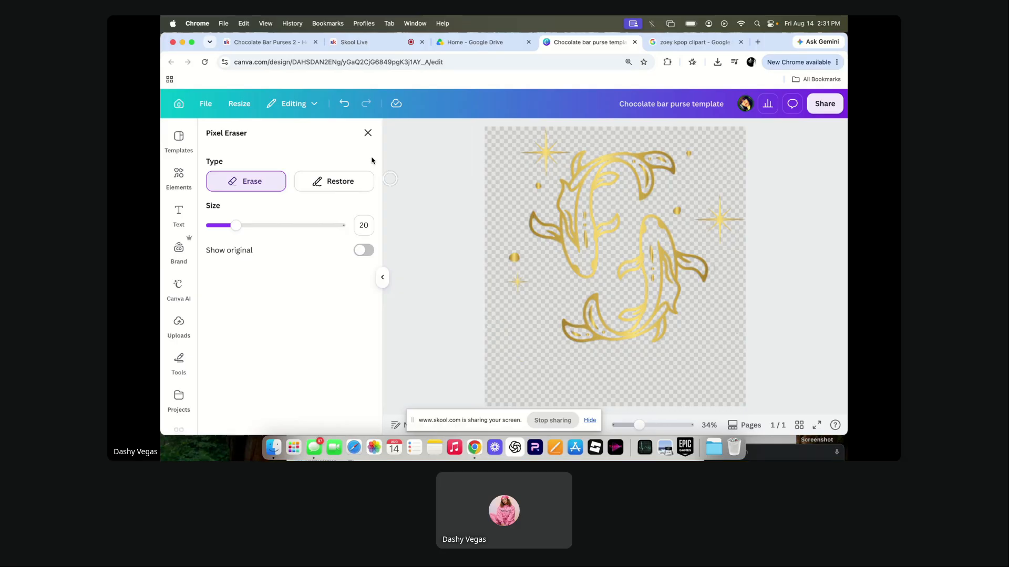
{"action": "left_click", "coordinate": [368, 133]}
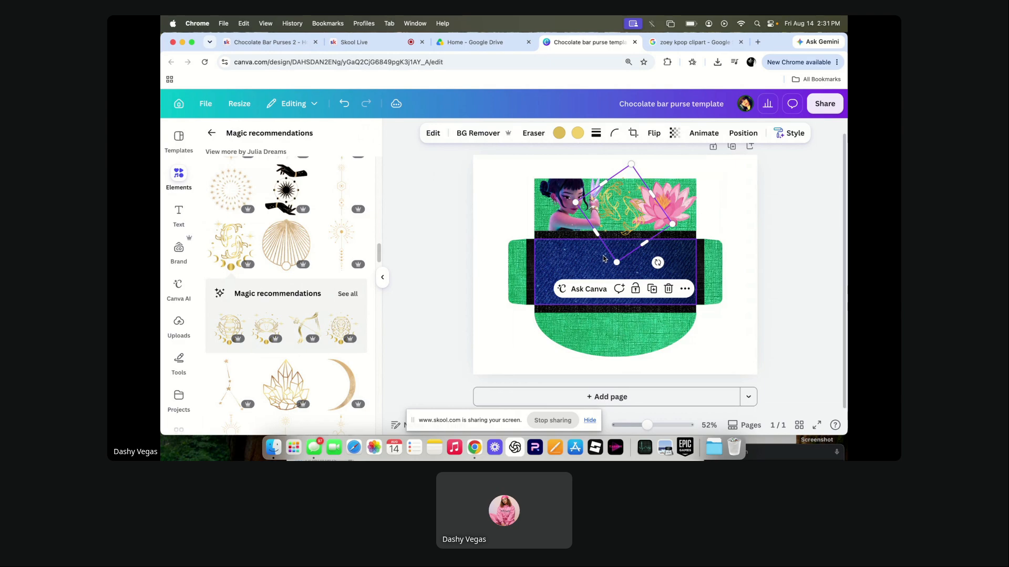
Shrink the gold fish graphic slightly and send it backward behind the lotus and the character.
{"action": "left_click_drag", "start_coordinate": [616, 262], "coordinate": [617, 256]}
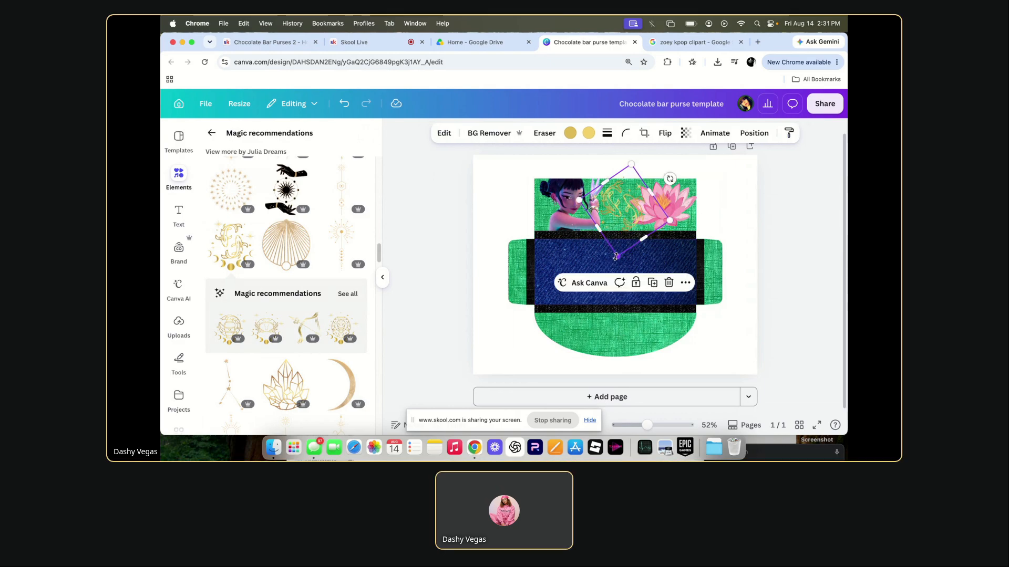
{"action": "left_click", "coordinate": [685, 284]}
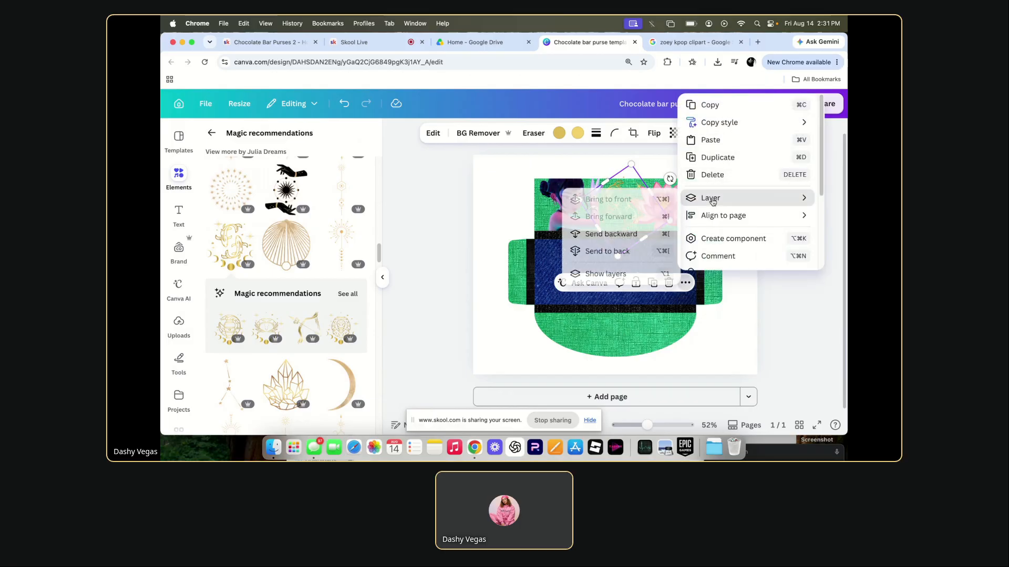
{"action": "mouse_move", "coordinate": [707, 199]}
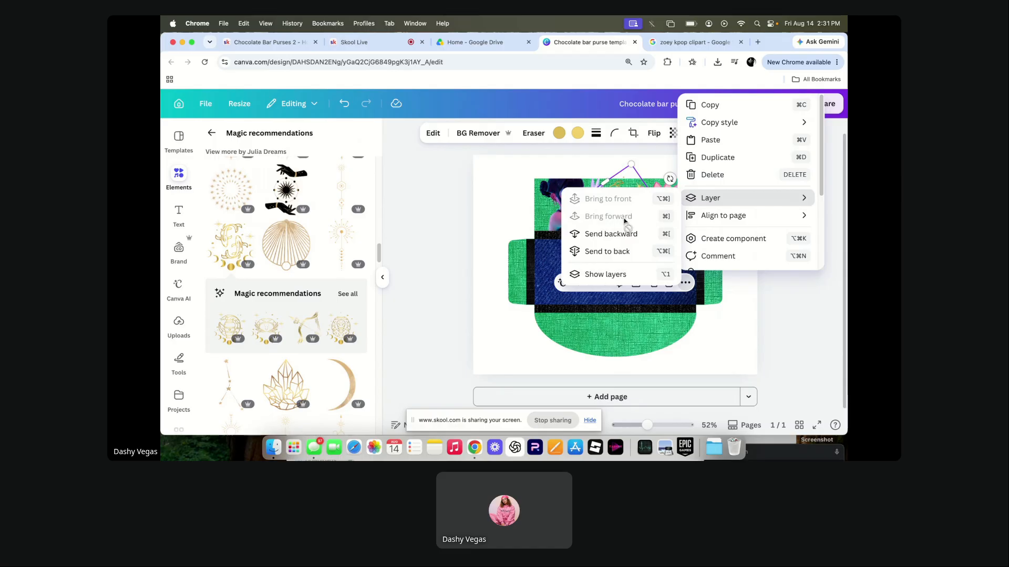
{"action": "left_click", "coordinate": [444, 221]}
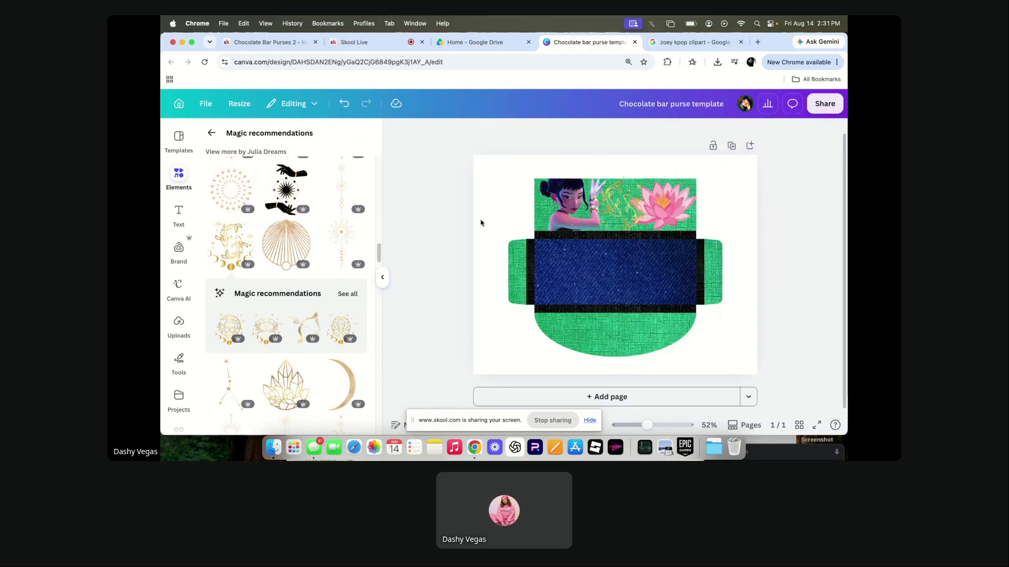
{"action": "left_click", "coordinate": [619, 223]}
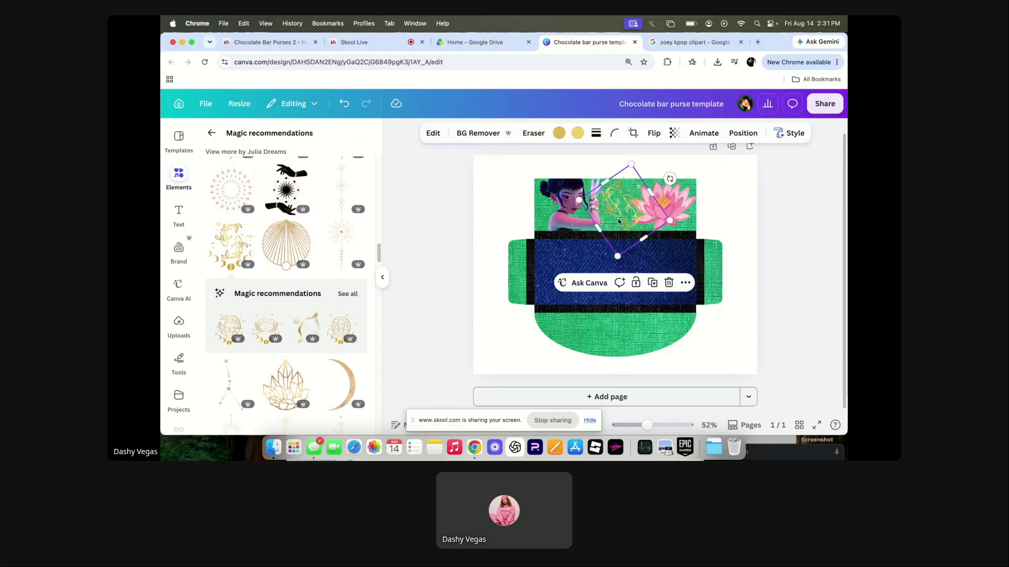
{"action": "left_click", "coordinate": [685, 283]}
{"action": "mouse_move", "coordinate": [702, 202]}
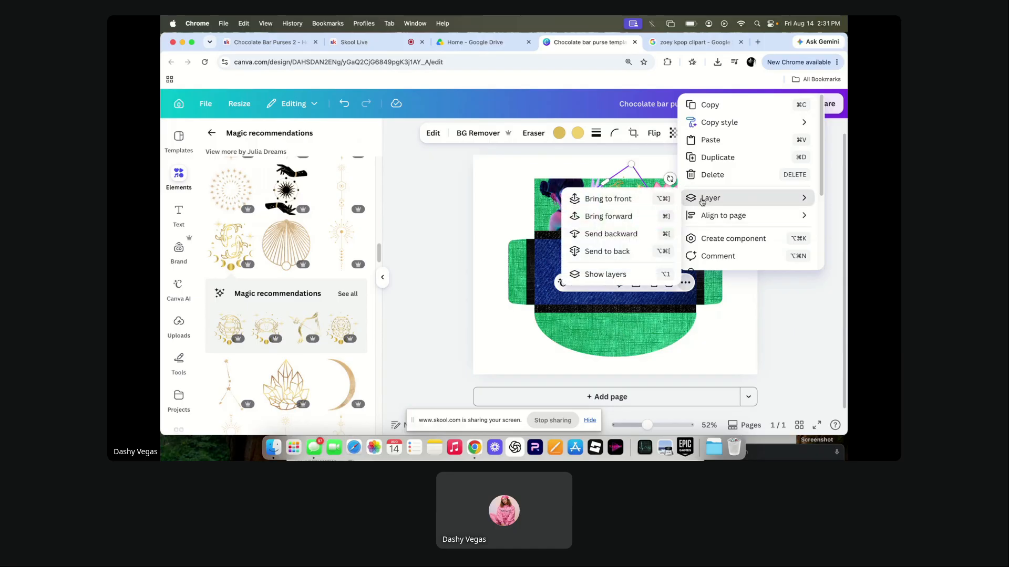
{"action": "left_click", "coordinate": [608, 235]}
{"action": "left_click", "coordinate": [405, 213]}
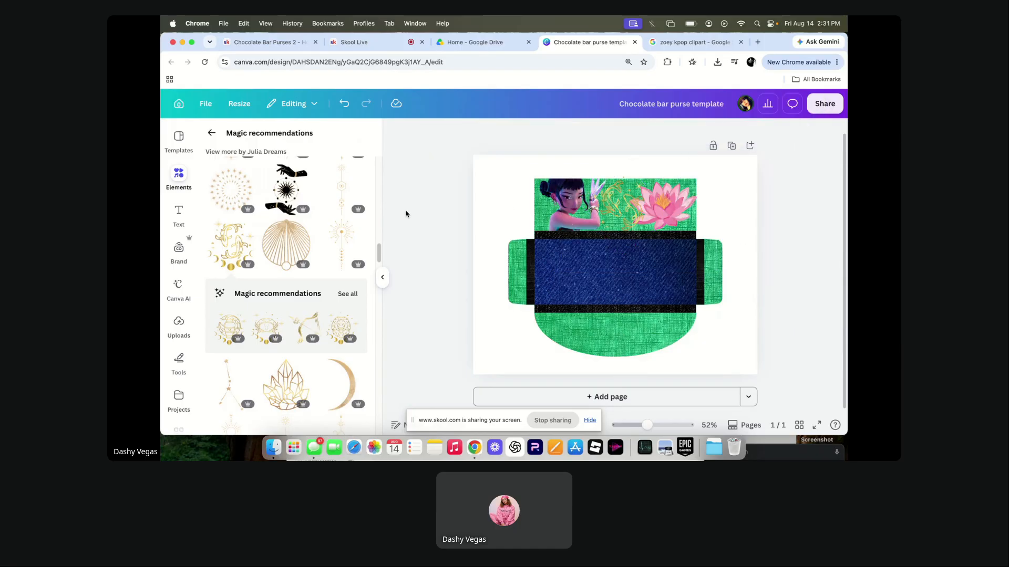
Try to bring the pink lotus to the front of the layer order.
{"action": "left_click", "coordinate": [677, 193]}
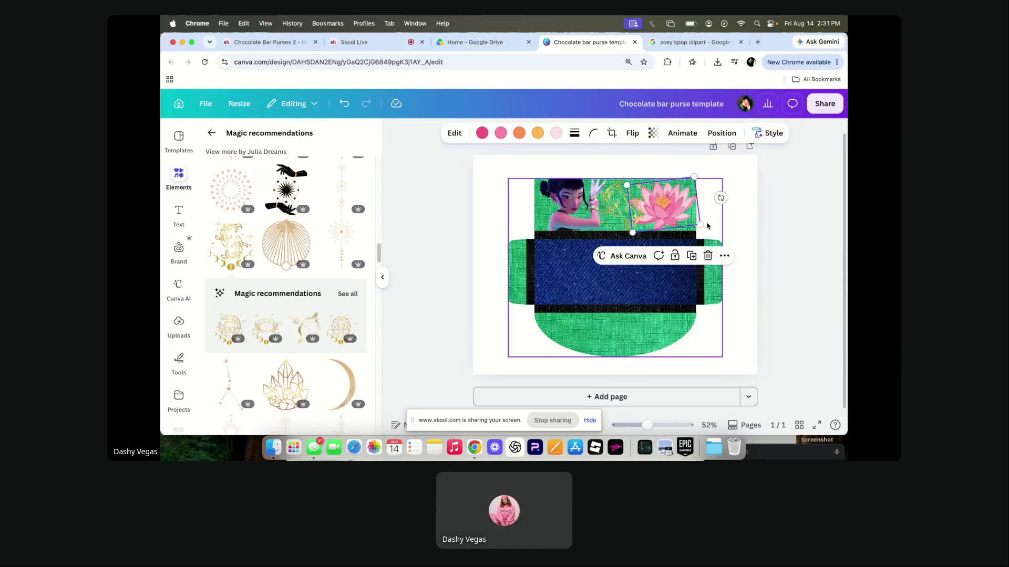
{"action": "left_click", "coordinate": [724, 256]}
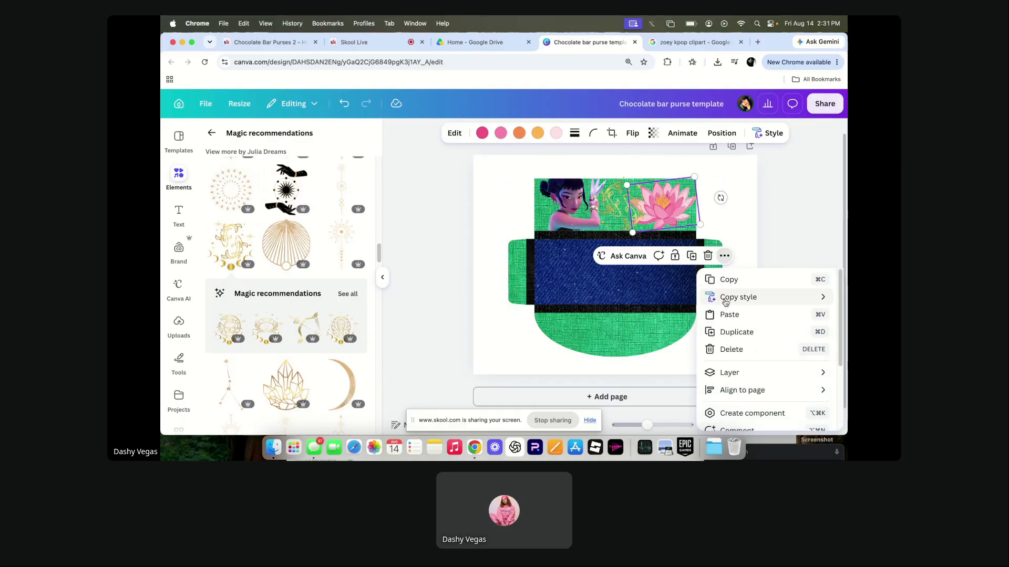
{"action": "mouse_move", "coordinate": [710, 366]}
{"action": "left_click", "coordinate": [627, 344]}
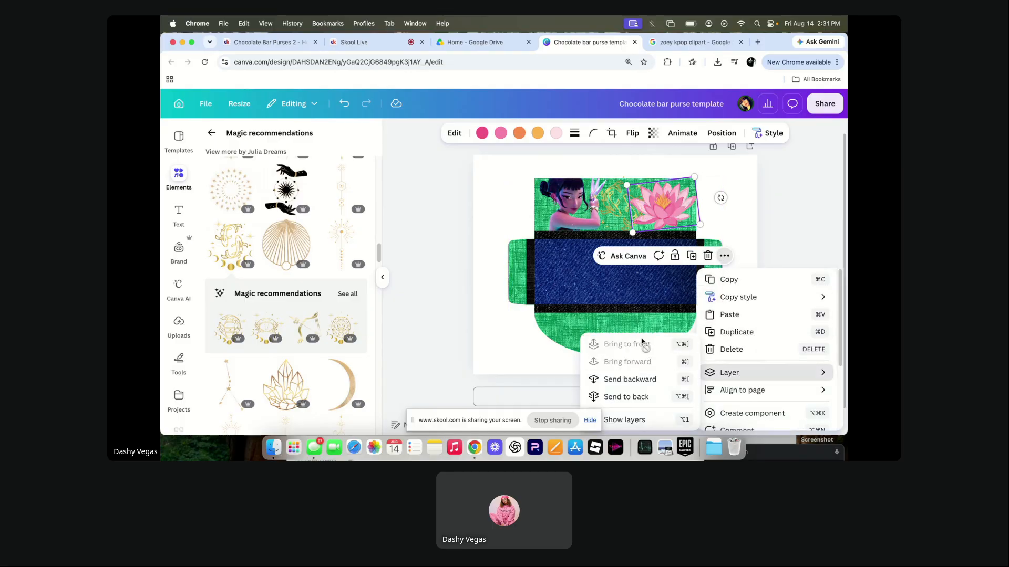
{"action": "left_click", "coordinate": [819, 238]}
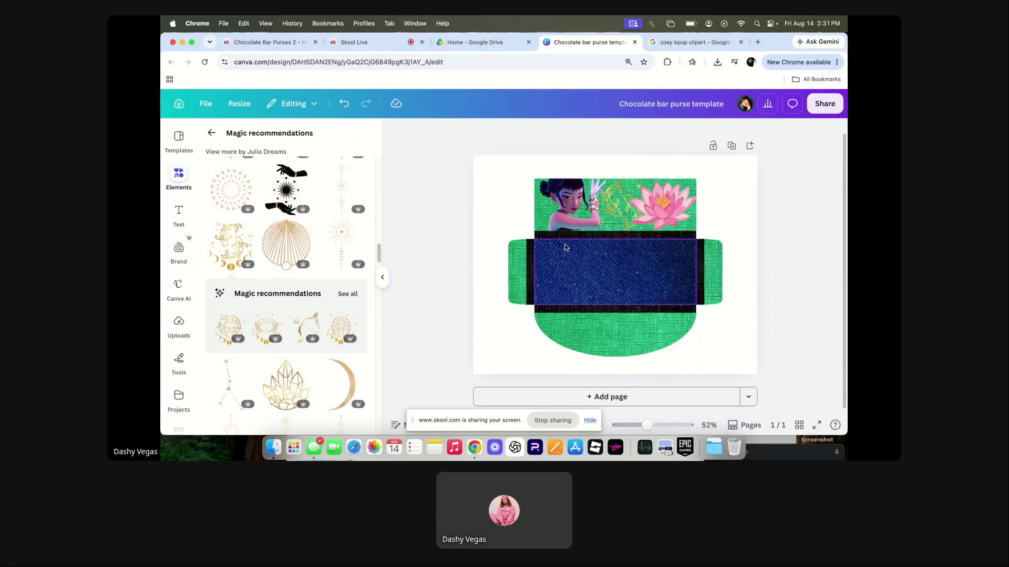
Nudge the character image and the gold fish graphic slightly away from the lotus on the upper panel.
{"action": "left_click", "coordinate": [564, 210]}
{"action": "left_click_drag", "start_coordinate": [563, 210], "coordinate": [559, 209]}
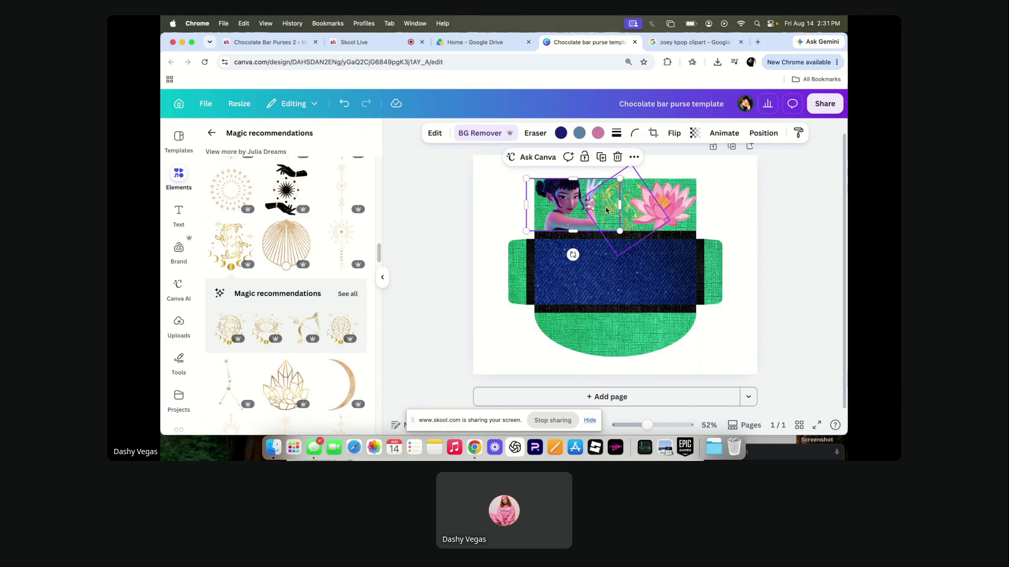
{"action": "left_click_drag", "start_coordinate": [628, 210], "coordinate": [623, 207]}
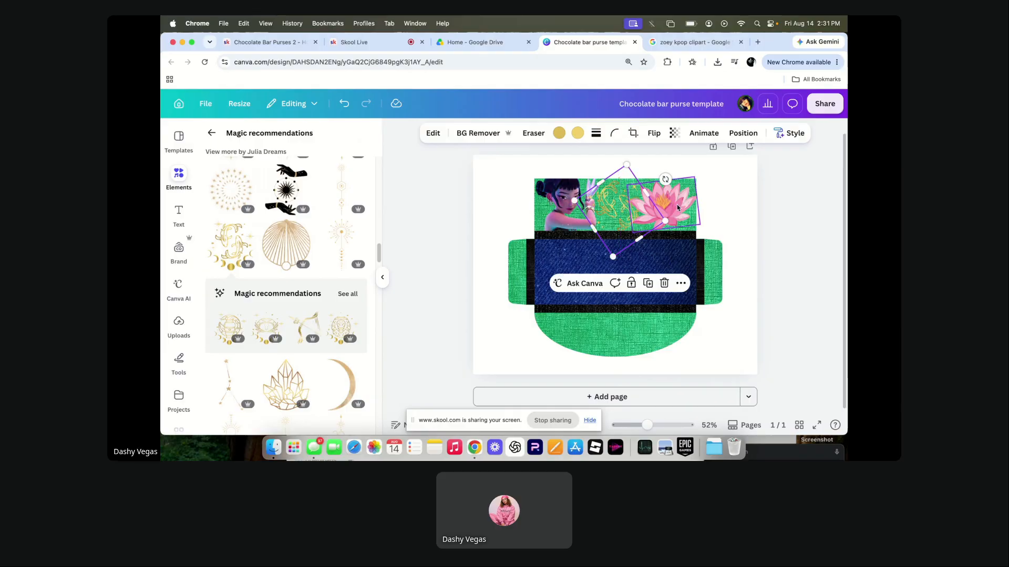
Browse the recommended graphics for a decoration to place on the blue denim panel.
{"action": "left_click", "coordinate": [813, 263]}
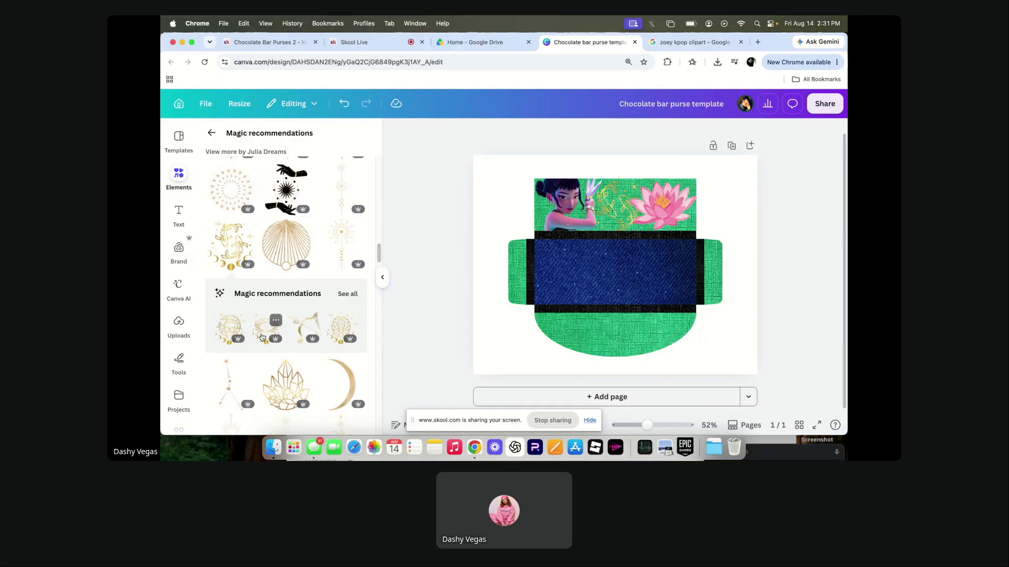
{"action": "scroll", "coordinate": [262, 338], "scroll_direction": "down", "scroll_amount": 8}
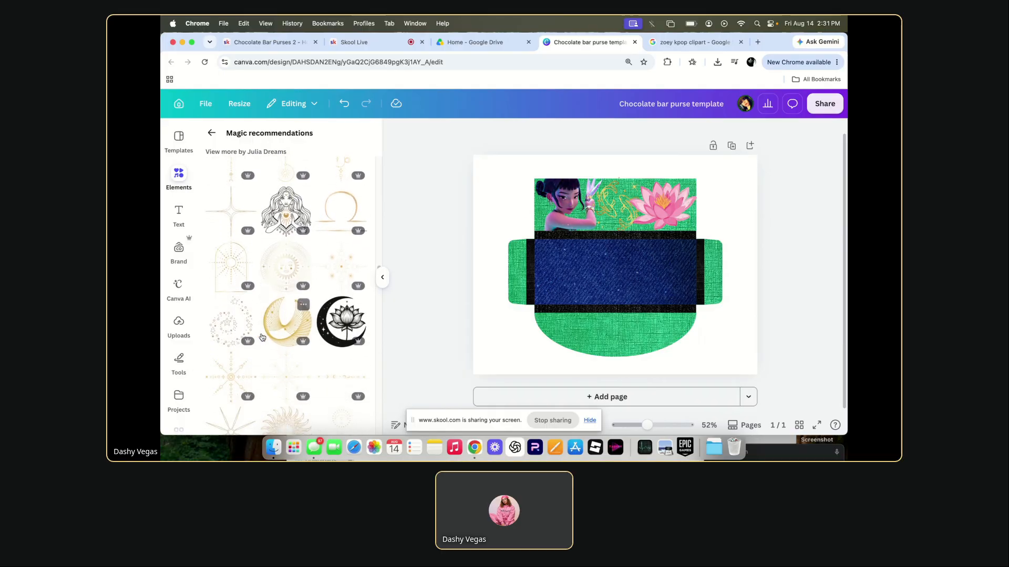
{"action": "scroll", "coordinate": [263, 337], "scroll_direction": "down", "scroll_amount": 6}
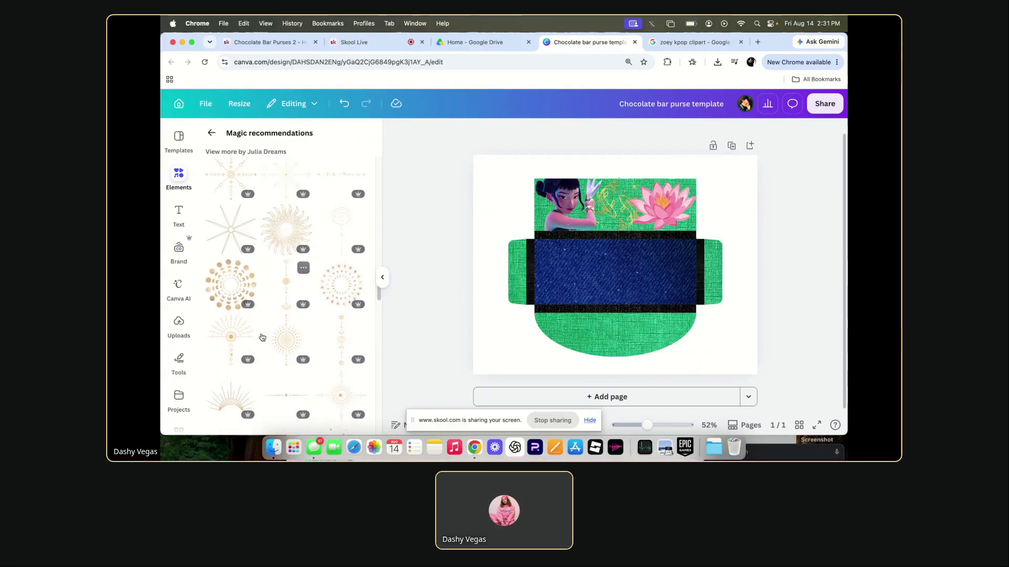
{"action": "scroll", "coordinate": [263, 337], "scroll_direction": "down", "scroll_amount": 5}
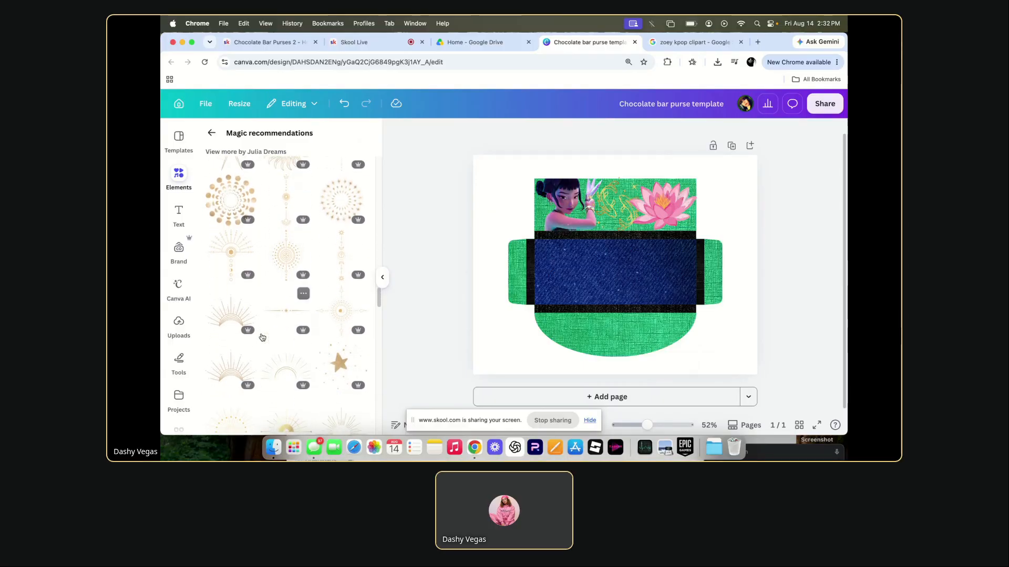
{"action": "scroll", "coordinate": [263, 338], "scroll_direction": "down", "scroll_amount": 8}
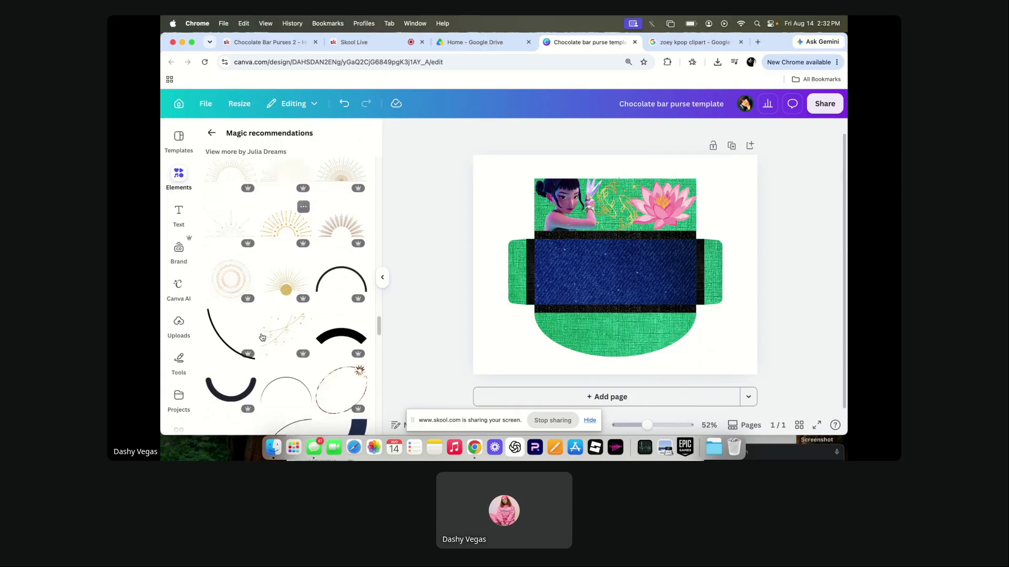
{"action": "scroll", "coordinate": [263, 337], "scroll_direction": "down", "scroll_amount": 8}
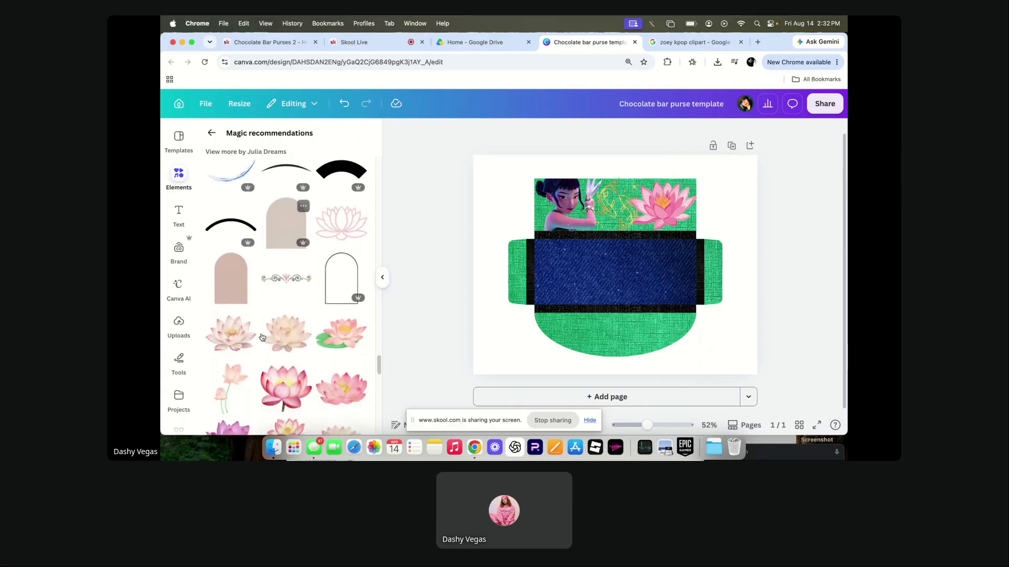
{"action": "scroll", "coordinate": [262, 337], "scroll_direction": "up", "scroll_amount": 5}
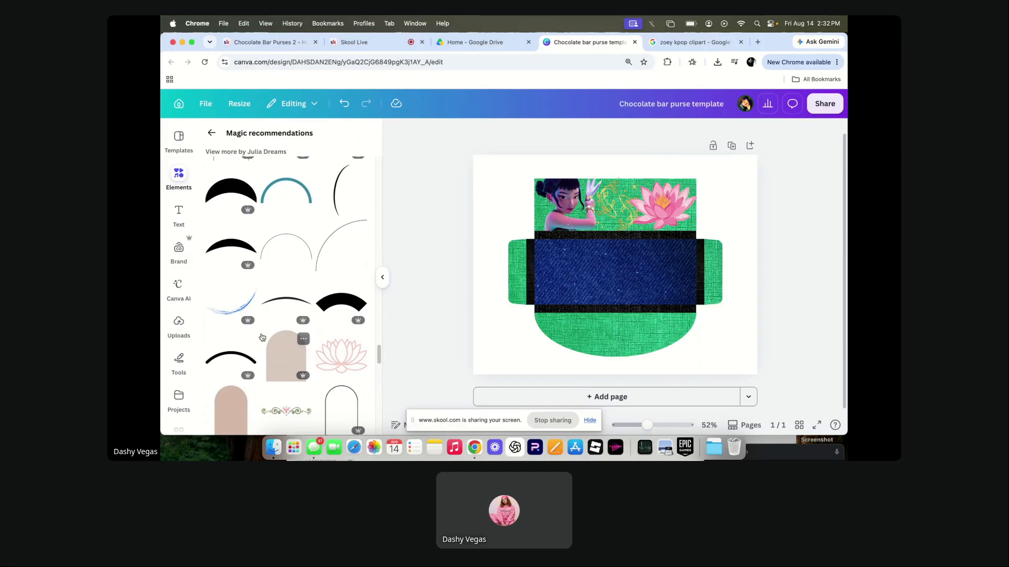
Try a thin blue curved brush stroke as a decoration and delete it from the design.
{"action": "left_click", "coordinate": [240, 307]}
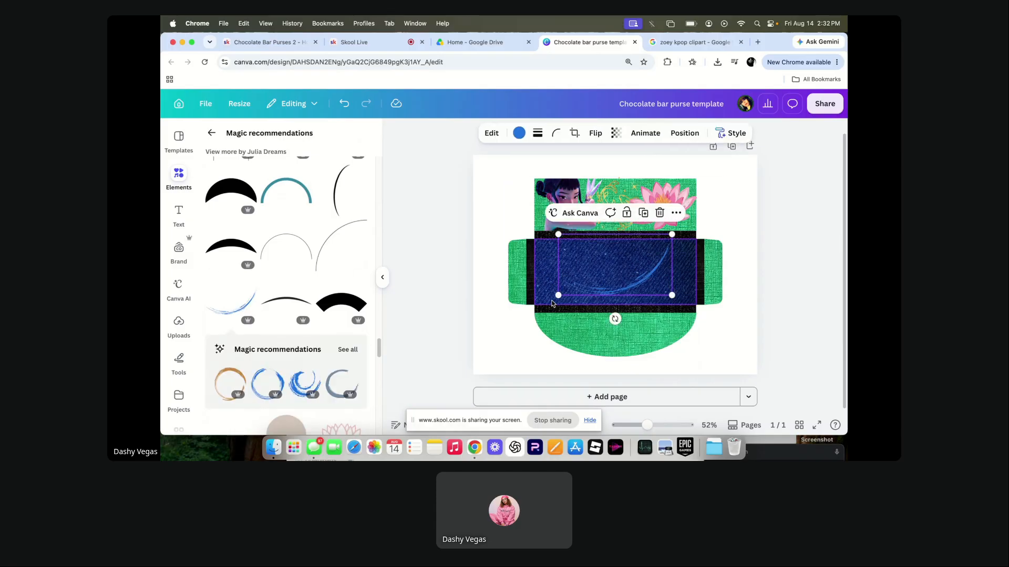
{"action": "left_click_drag", "start_coordinate": [594, 283], "coordinate": [530, 375]}
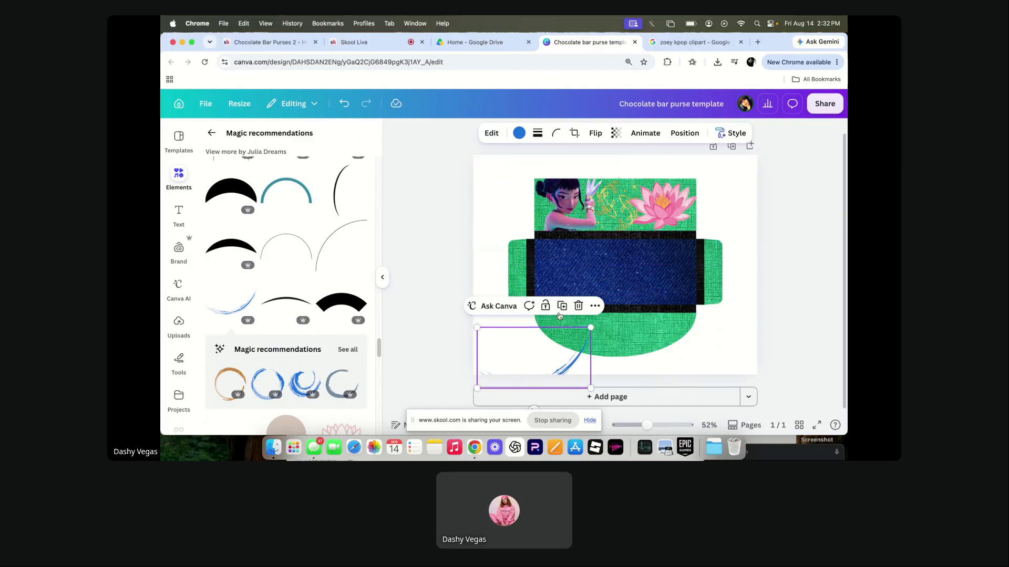
{"action": "left_click", "coordinate": [578, 306]}
Add the Blue Circular Brush Stroke graphic, shrink it and fit it into the left half of the denim panel.
{"action": "left_click", "coordinate": [312, 376]}
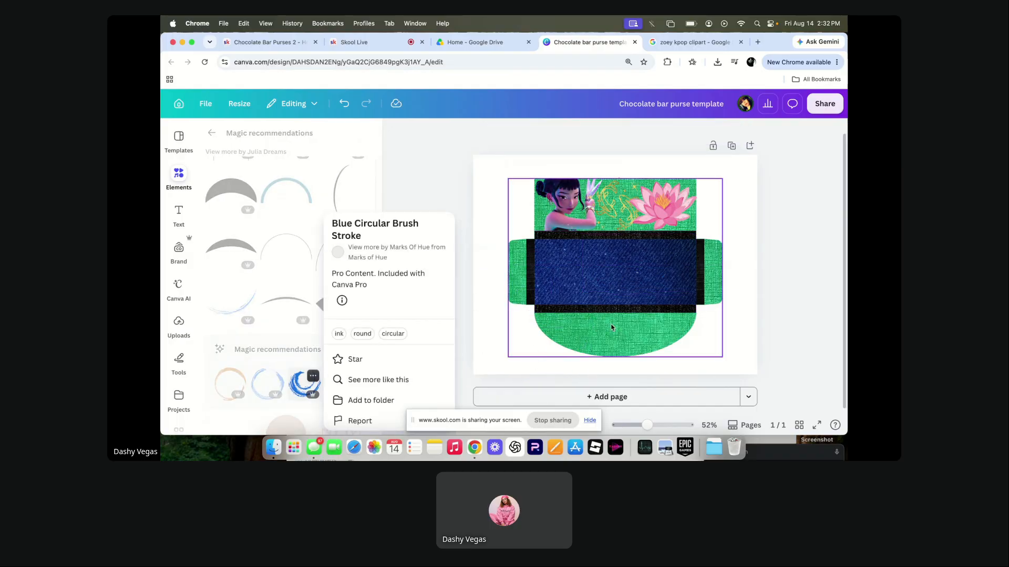
{"action": "left_click", "coordinate": [307, 390]}
{"action": "left_click", "coordinate": [305, 390]}
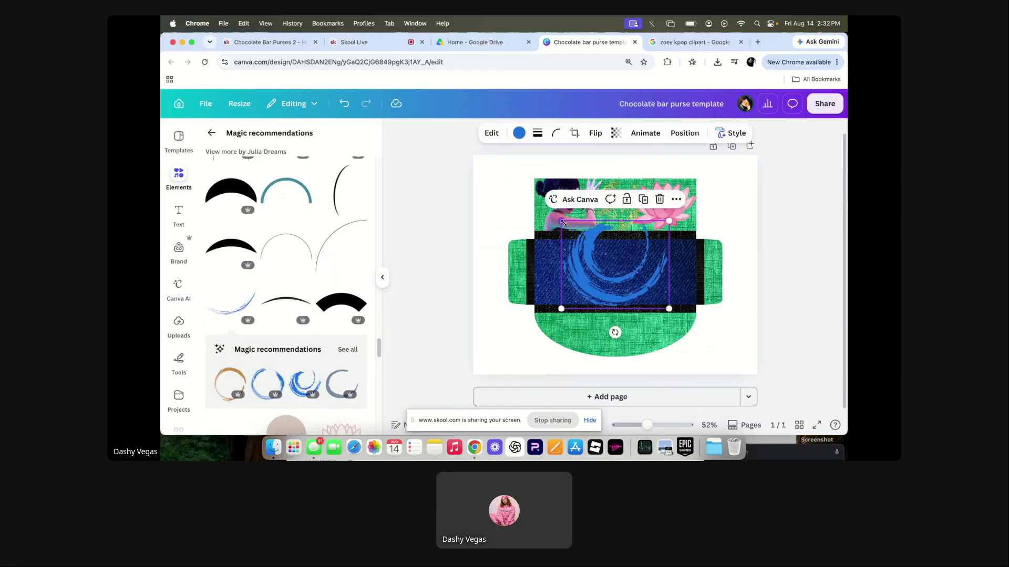
{"action": "mouse_move", "coordinate": [563, 223]}
{"action": "left_mouse_down"}
{"action": "mouse_move", "coordinate": [589, 257]}
{"action": "mouse_move", "coordinate": [557, 255]}
{"action": "left_mouse_up"}
{"action": "left_click", "coordinate": [441, 274]}
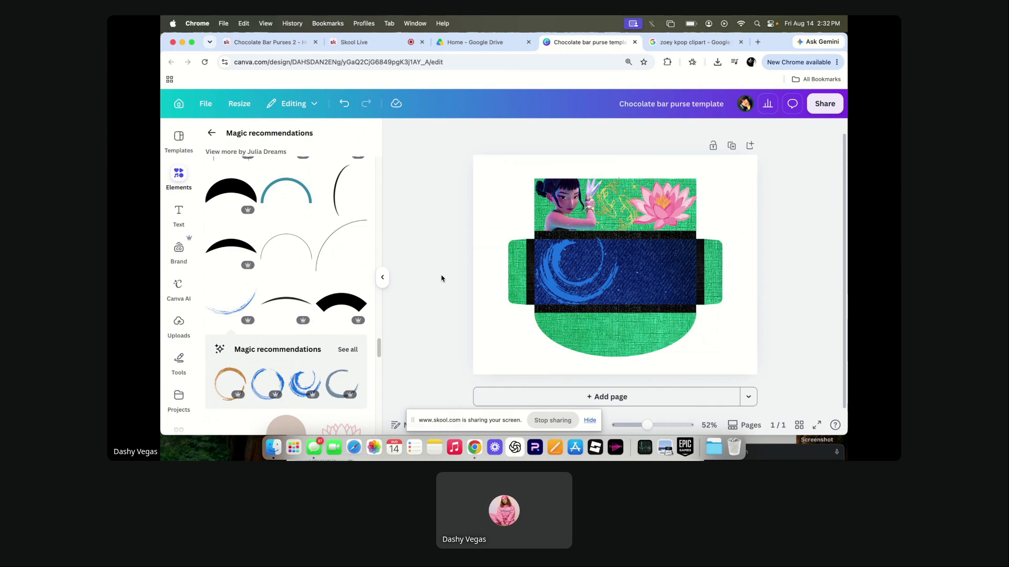
Recolor the circular brush stroke from blue to the default solid yellow and set its transparency to 80.
{"action": "left_click", "coordinate": [556, 279]}
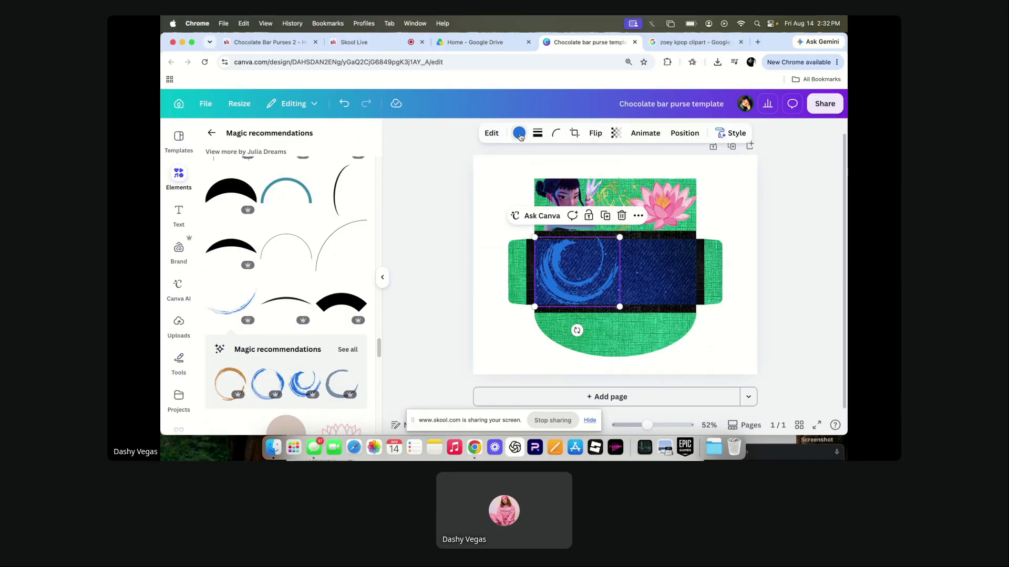
{"action": "left_click", "coordinate": [519, 133]}
{"action": "left_click", "coordinate": [287, 338]}
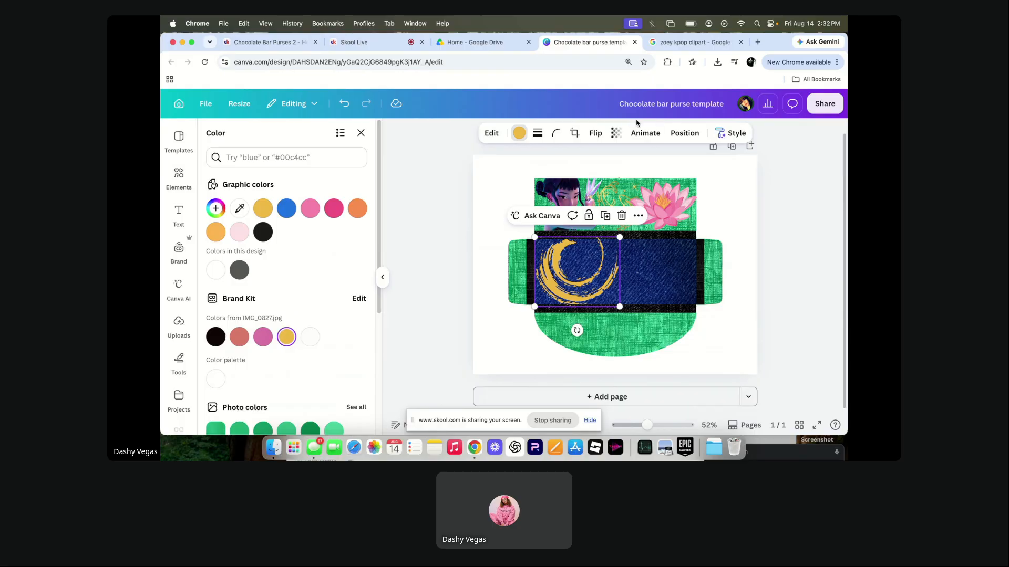
{"action": "left_click", "coordinate": [615, 134]}
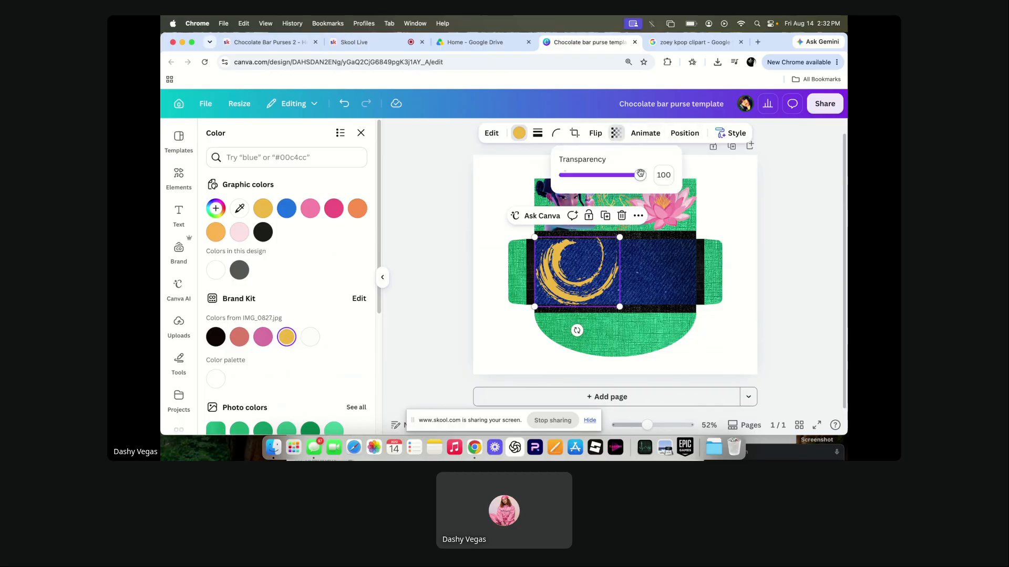
{"action": "mouse_move", "coordinate": [641, 174]}
{"action": "left_mouse_down"}
{"action": "mouse_move", "coordinate": [620, 175]}
{"action": "mouse_move", "coordinate": [628, 178]}
{"action": "left_mouse_up"}
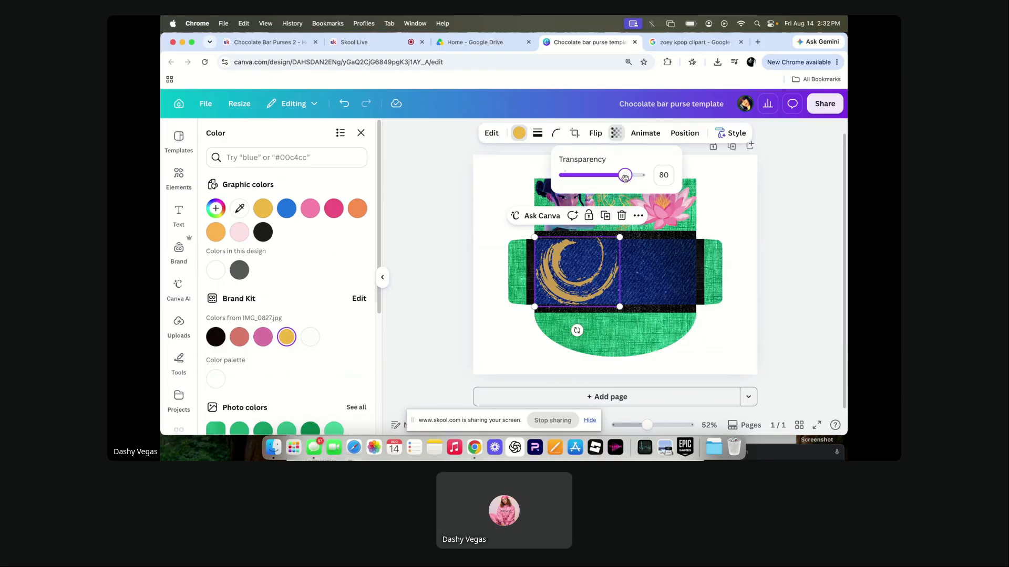
{"action": "scroll", "coordinate": [301, 331], "scroll_direction": "down", "scroll_amount": 5}
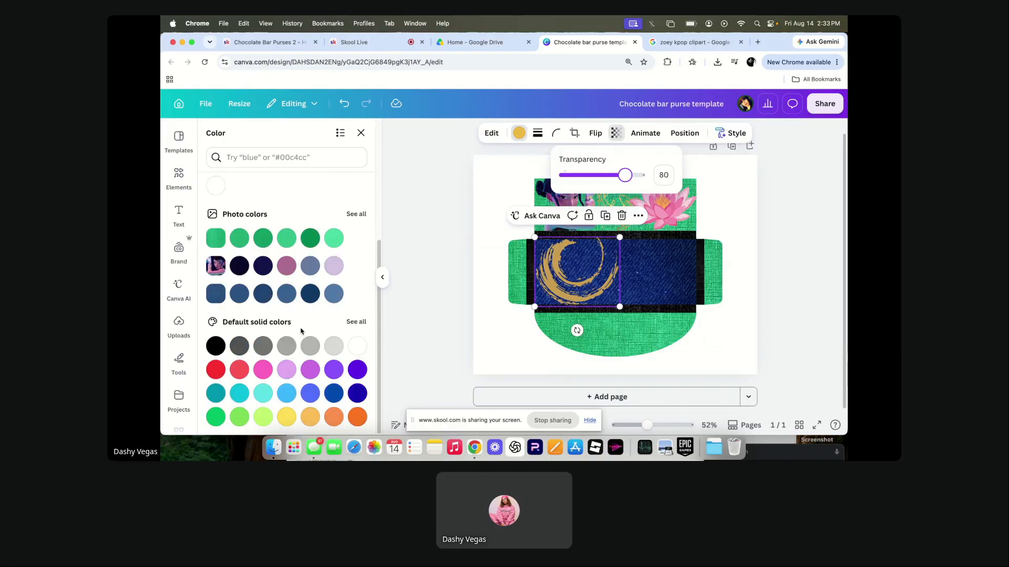
{"action": "left_click", "coordinate": [293, 414]}
{"action": "left_click", "coordinate": [462, 300]}
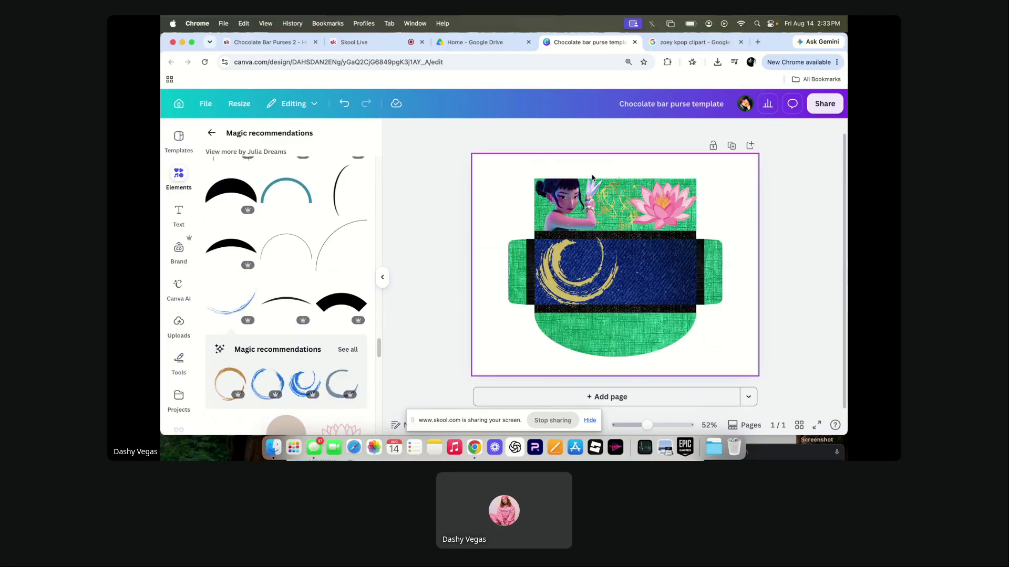
Try to rotate the character, lotus, fish and denim panel artwork together without the green base, and undo the rotation.
{"action": "left_click_drag", "start_coordinate": [464, 144], "coordinate": [815, 378]}
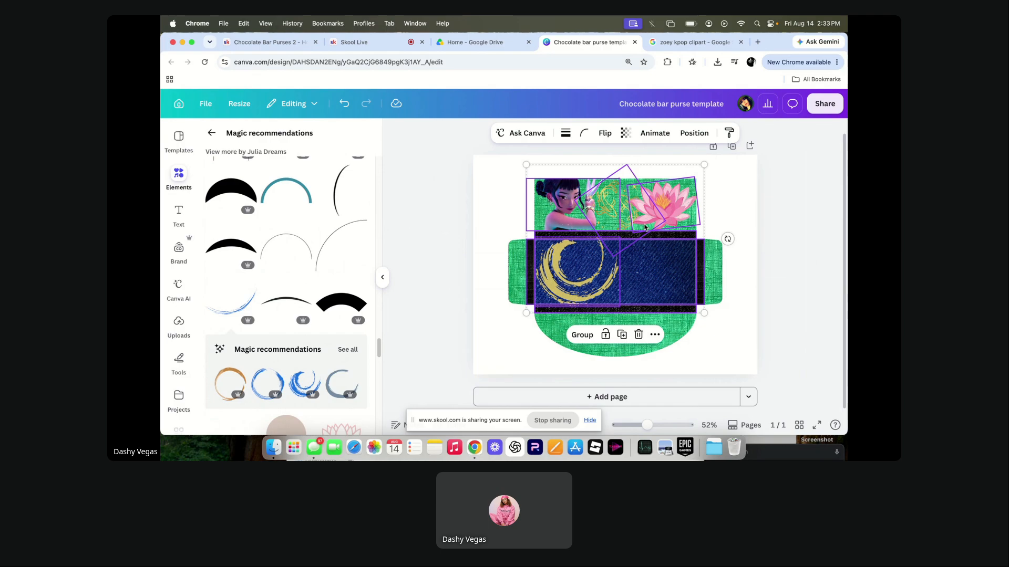
{"action": "left_click_drag", "start_coordinate": [727, 239], "coordinate": [599, 185]}
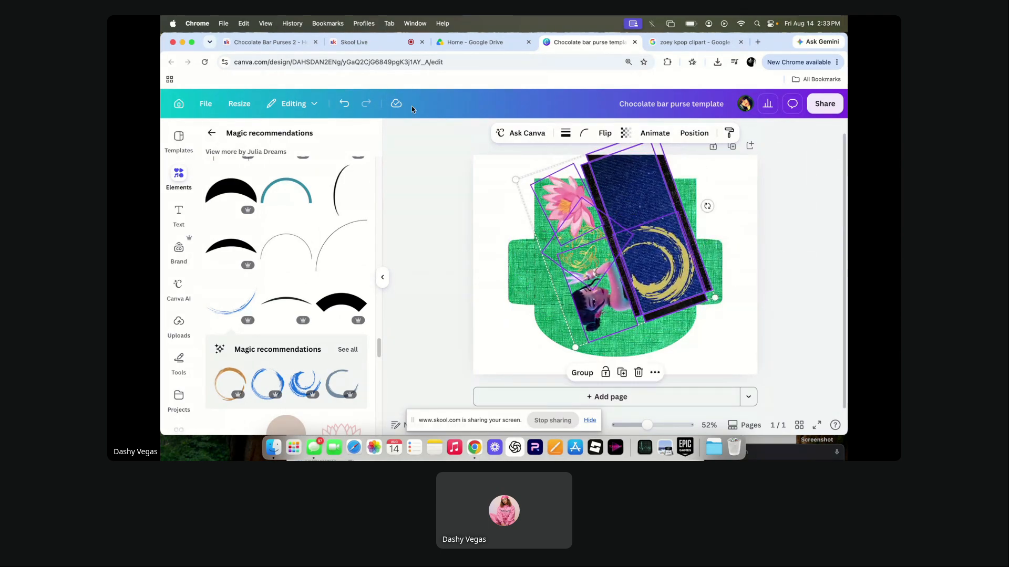
{"action": "left_click", "coordinate": [343, 103]}
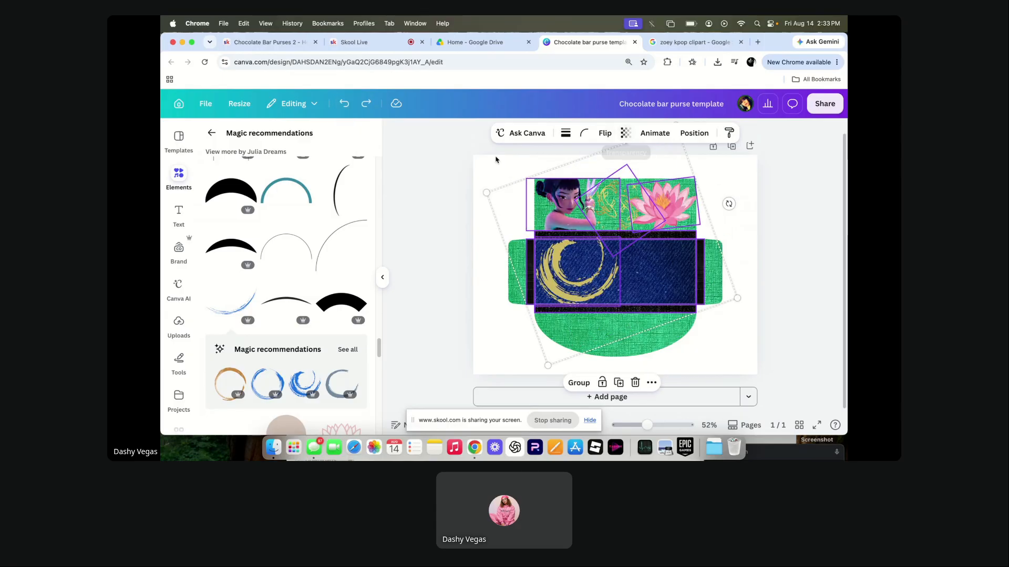
Unlock the green purse base and rotate it together with all the artwork by 180 degrees.
{"action": "left_click", "coordinate": [504, 234]}
{"action": "left_click", "coordinate": [516, 255]}
{"action": "left_click", "coordinate": [478, 266]}
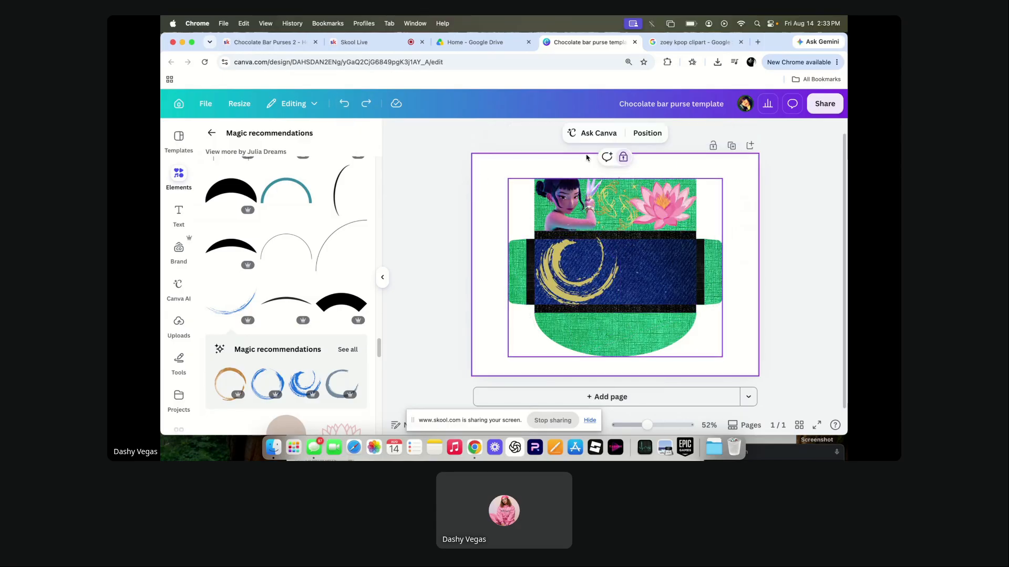
{"action": "left_click", "coordinate": [420, 159]}
{"action": "left_click_drag", "start_coordinate": [437, 128], "coordinate": [780, 395]}
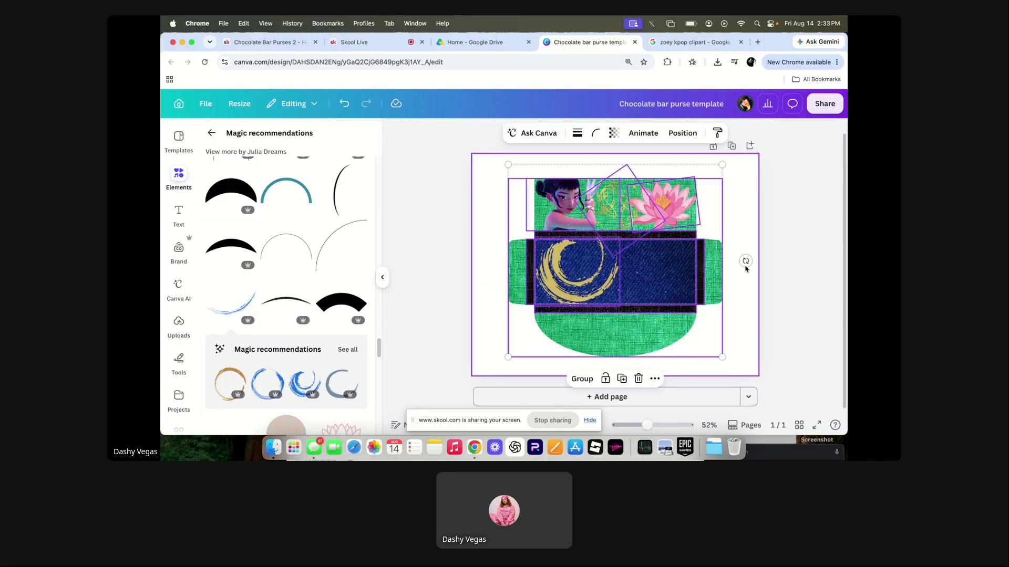
{"action": "left_click_drag", "start_coordinate": [746, 261], "coordinate": [550, 263]}
{"action": "left_click", "coordinate": [433, 250]}
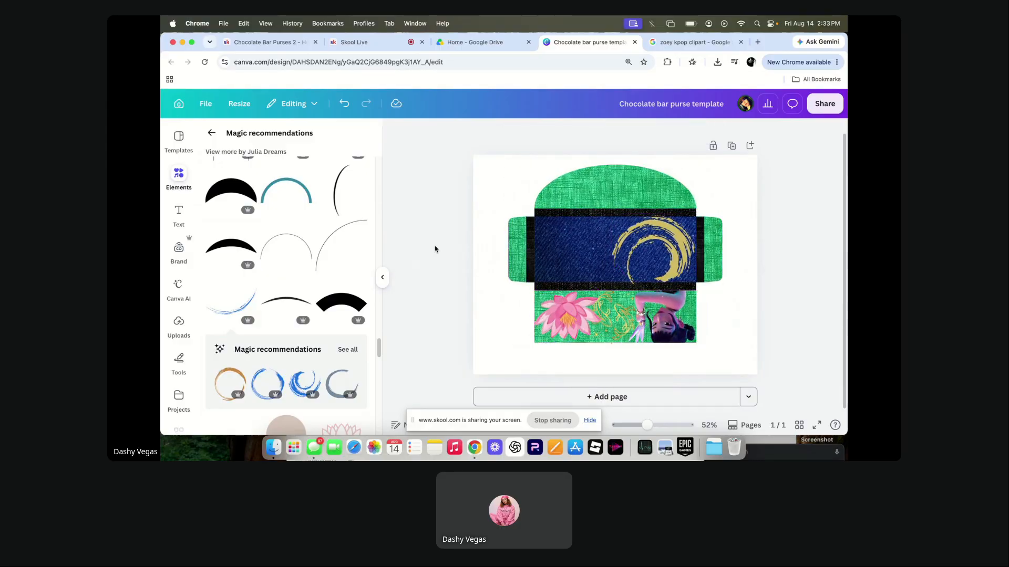
Shrink the yellow circular brush stroke slightly so it fits within the height of the denim panel.
{"action": "left_click", "coordinate": [672, 256]}
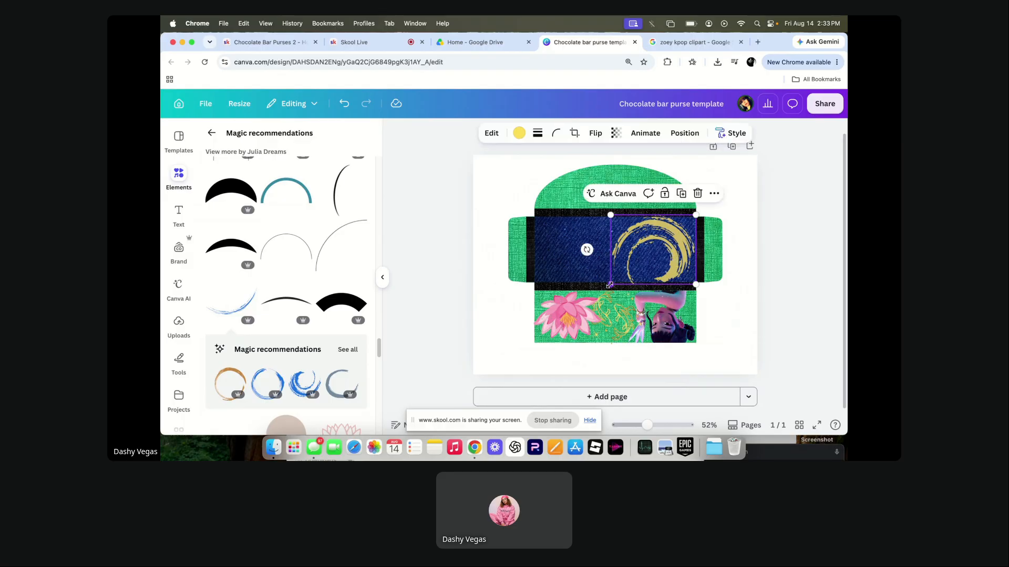
{"action": "left_click_drag", "start_coordinate": [610, 285], "coordinate": [613, 282]}
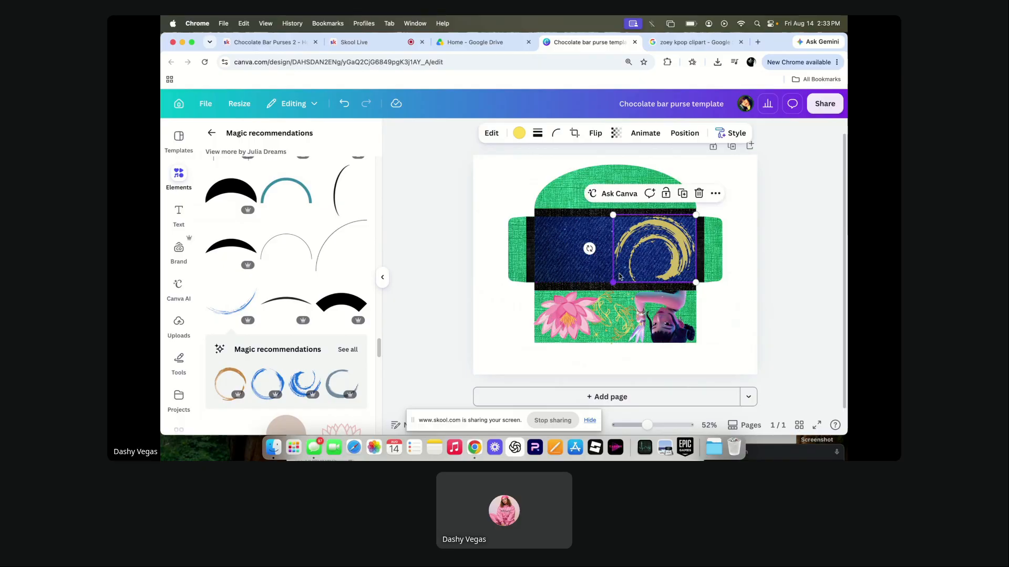
{"action": "left_click", "coordinate": [434, 225]}
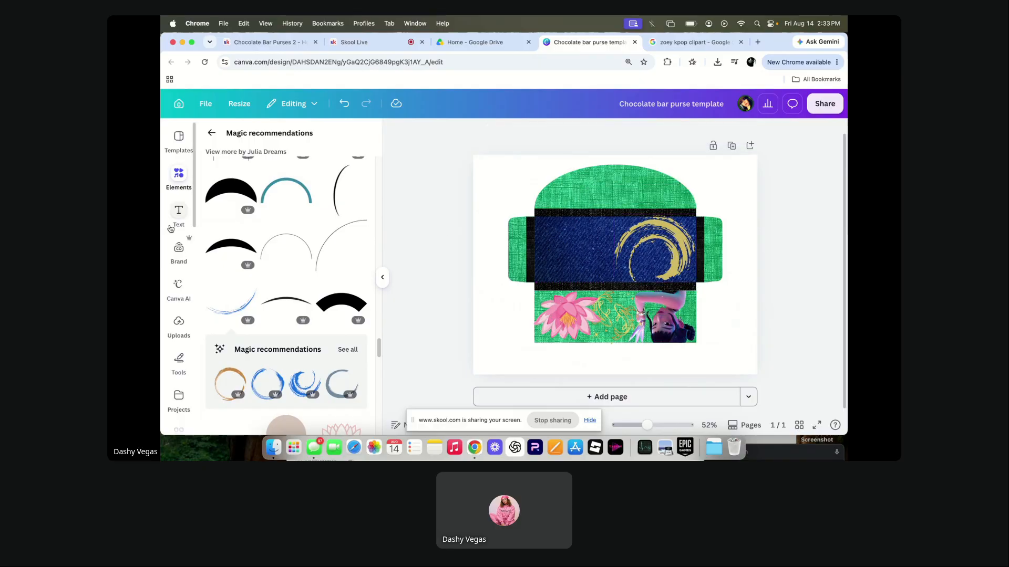
Open the textstudio.com website in a new browser tab.
{"action": "left_click", "coordinate": [178, 213]}
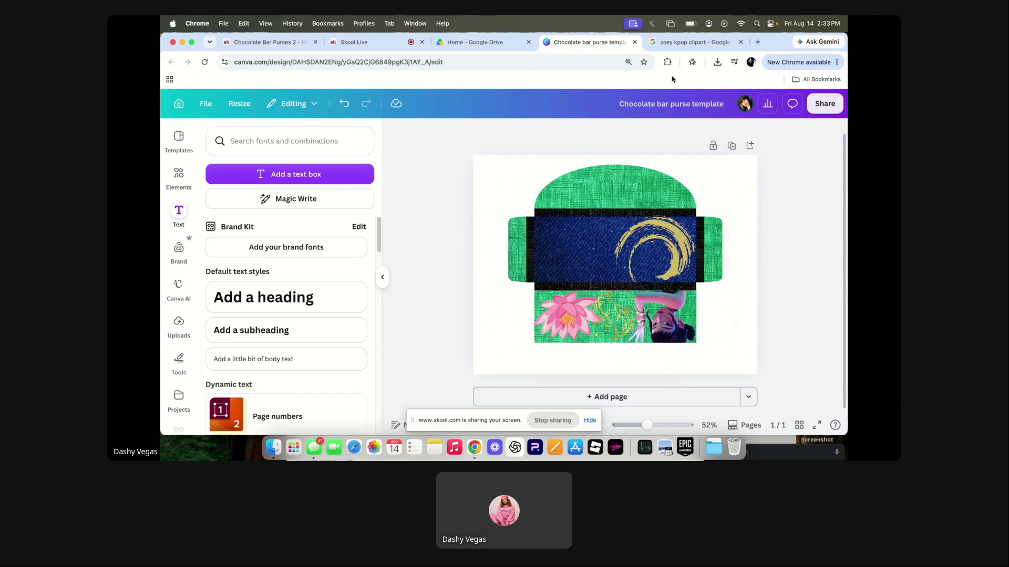
{"action": "left_click", "coordinate": [758, 45]}
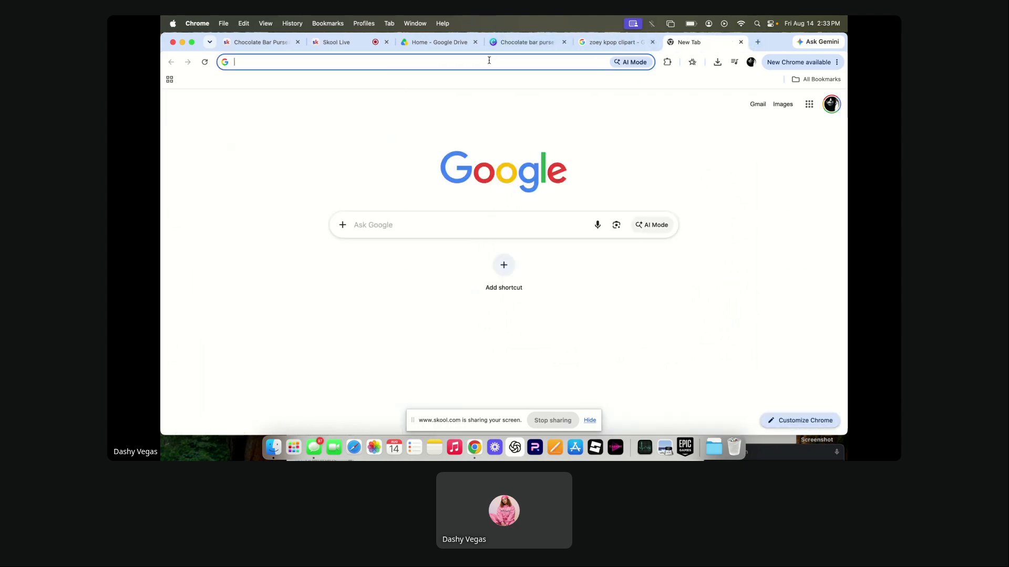
{"action": "type", "text": "textstudio"}
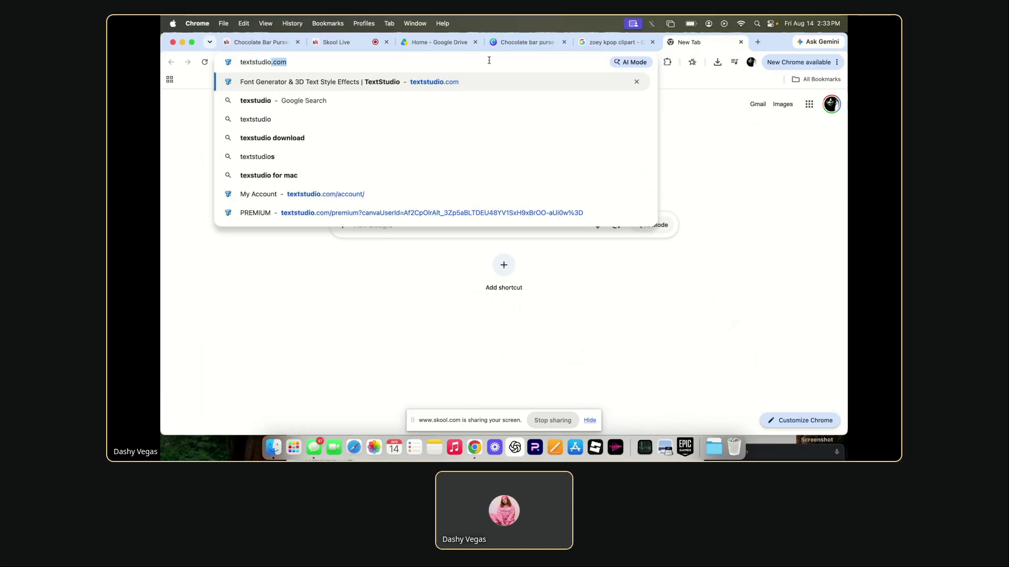
{"action": "key", "text": "Return"}
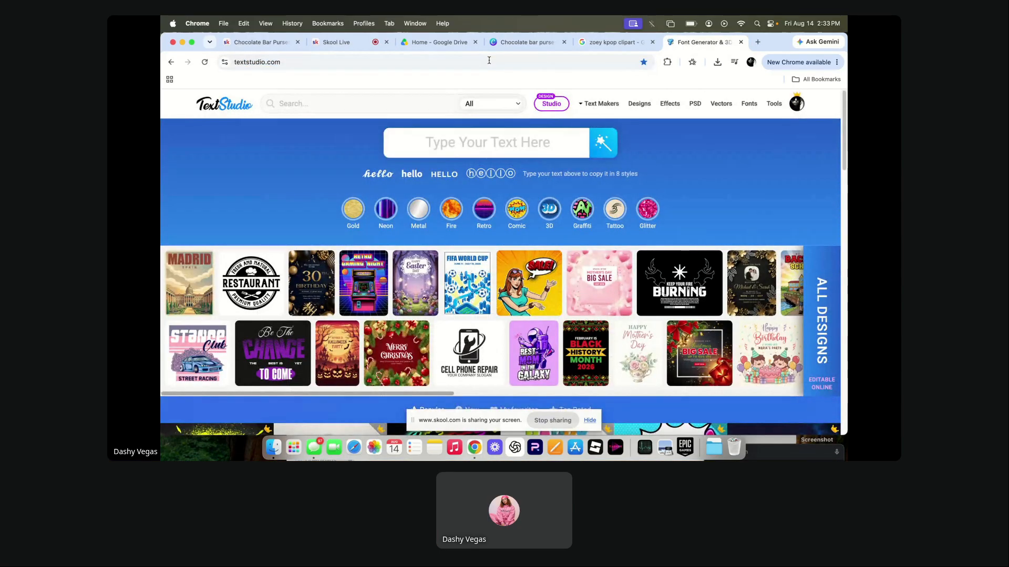
Search TextStudio for "kpop" and open the Huntrix Font text effect.
{"action": "left_click", "coordinate": [398, 111]}
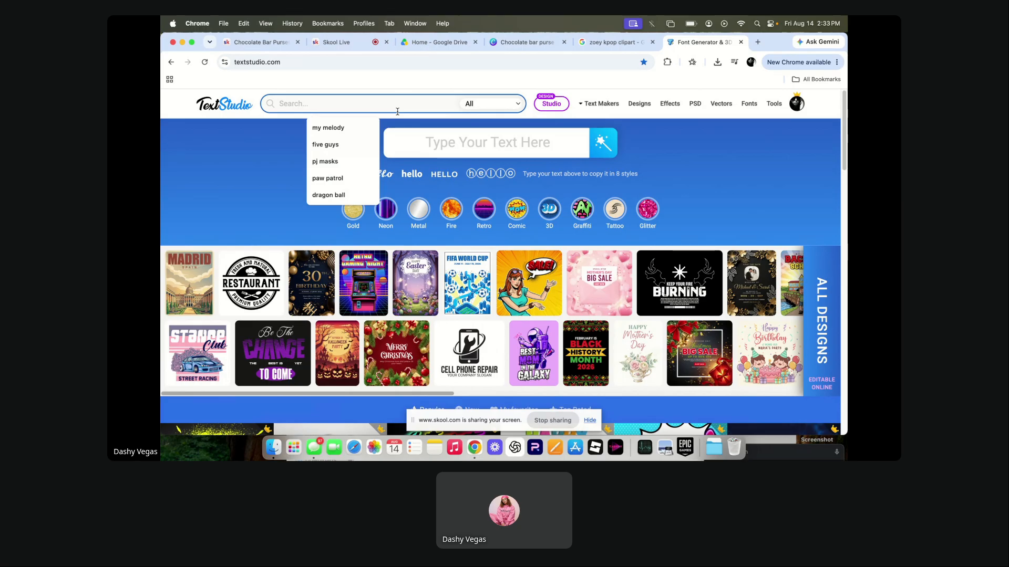
{"action": "type", "text": "kpop"}
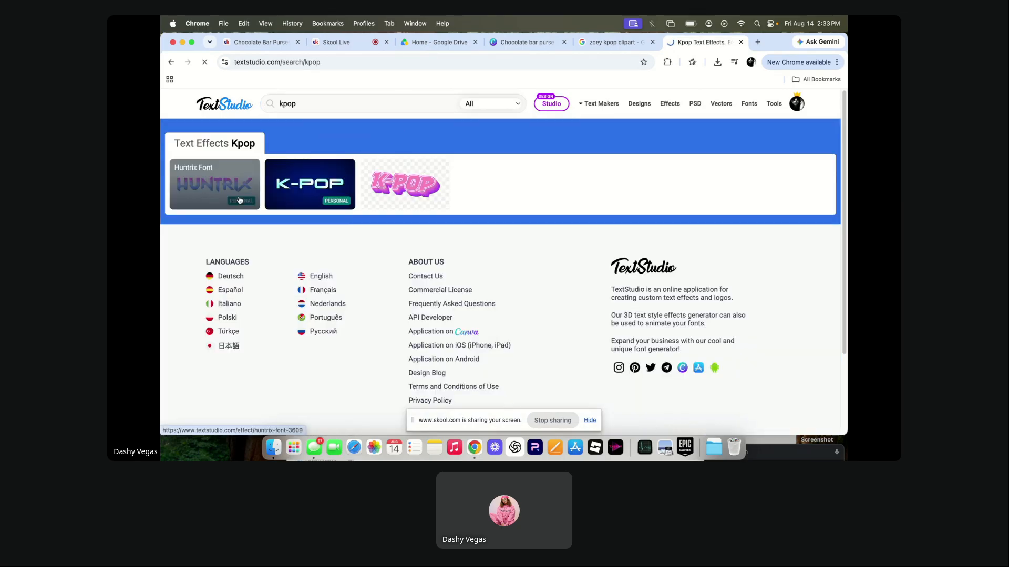
{"action": "left_click", "coordinate": [215, 183]}
Replace the sample text of the Huntrix effect with "ZOEY".
{"action": "left_click", "coordinate": [334, 304]}
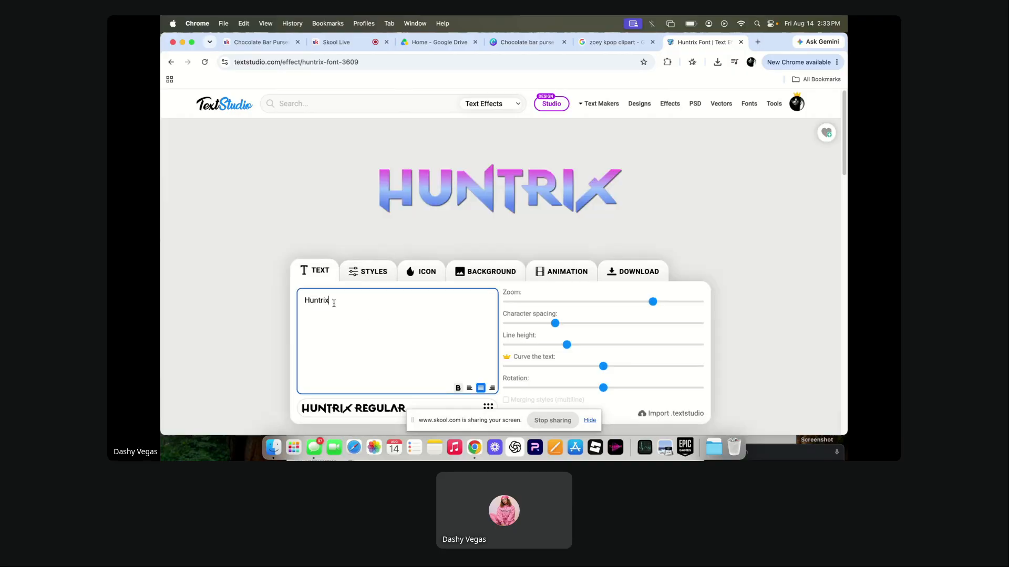
{"action": "key", "text": "BackSpace"}
{"action": "type", "text": "ZOEY"}
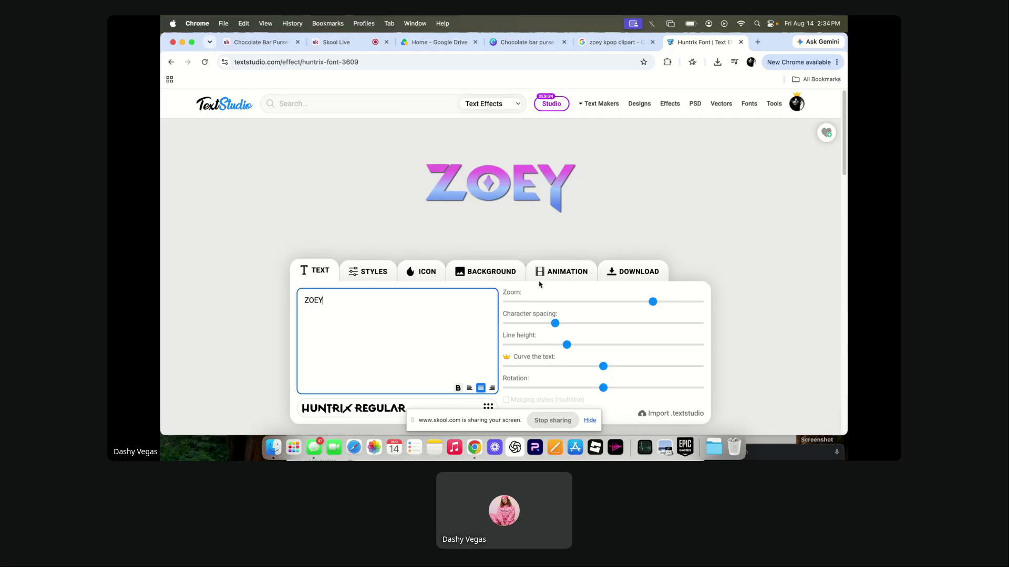
Give the ZOEY text a transparent background and save it as a PRO-quality transparent PNG in the Digital files folder.
{"action": "left_click", "coordinate": [486, 272]}
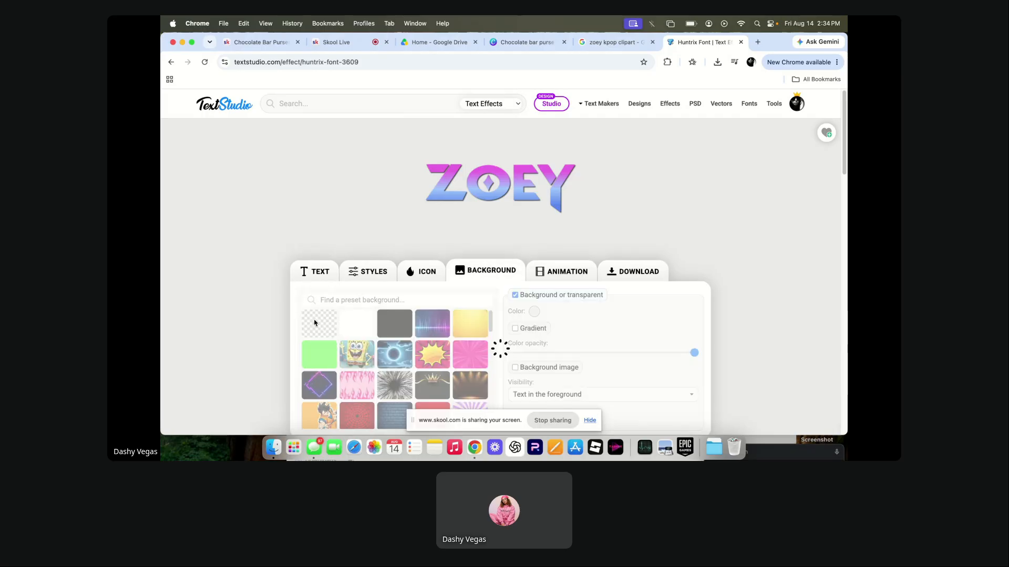
{"action": "left_click", "coordinate": [636, 281]}
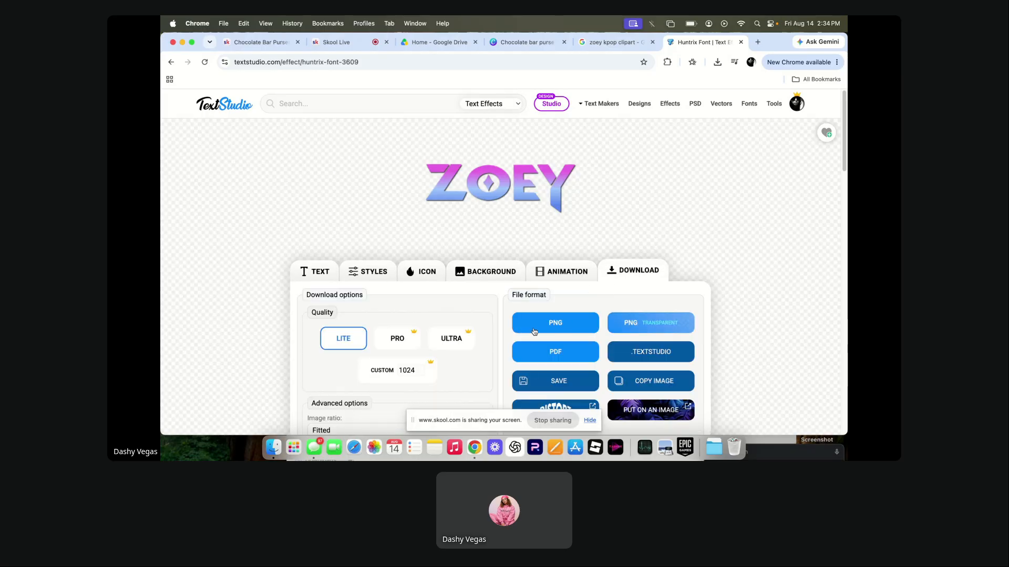
{"action": "left_click", "coordinate": [410, 339]}
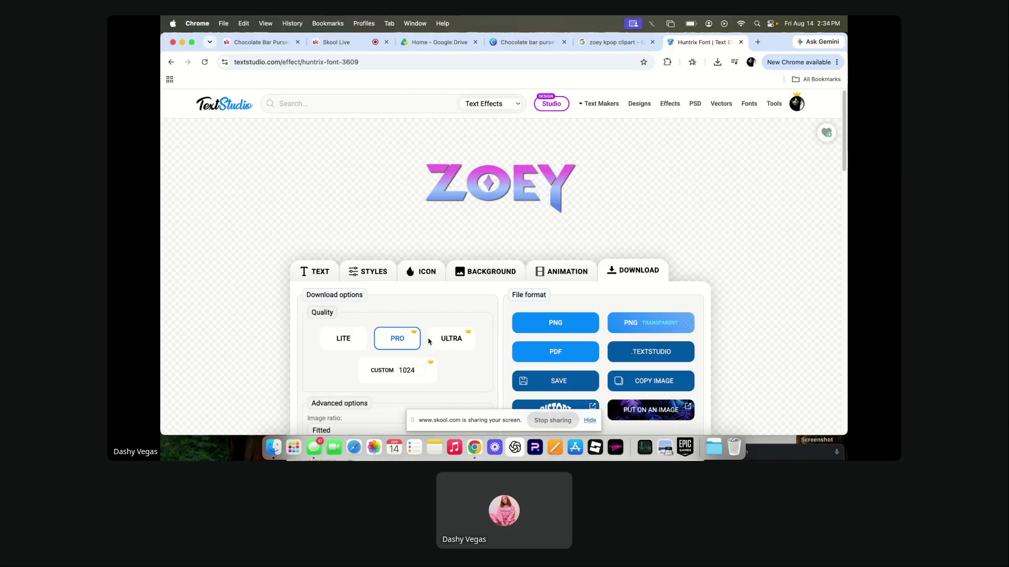
{"action": "left_click", "coordinate": [657, 324]}
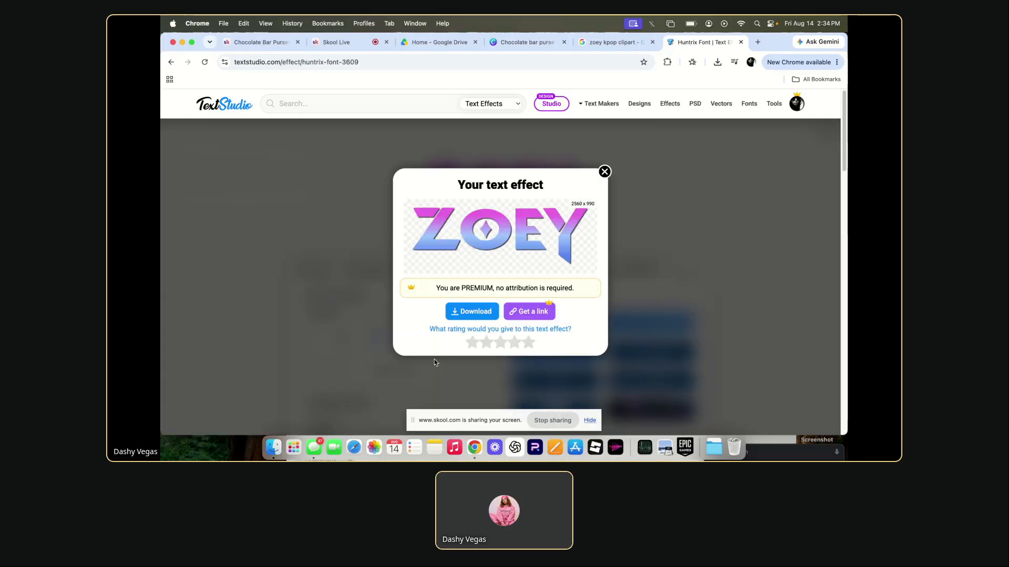
{"action": "left_click", "coordinate": [475, 312]}
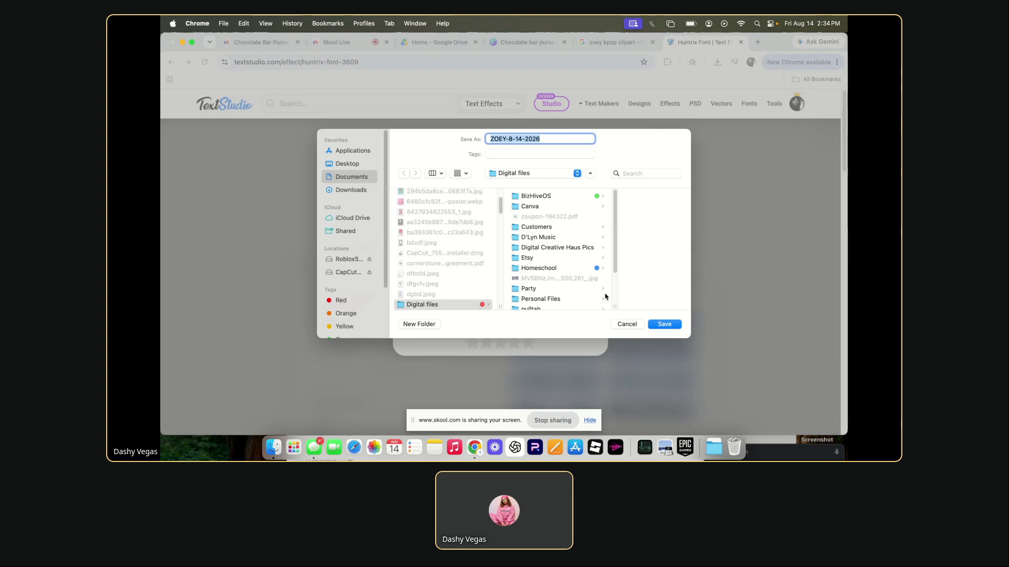
{"action": "left_click", "coordinate": [664, 324]}
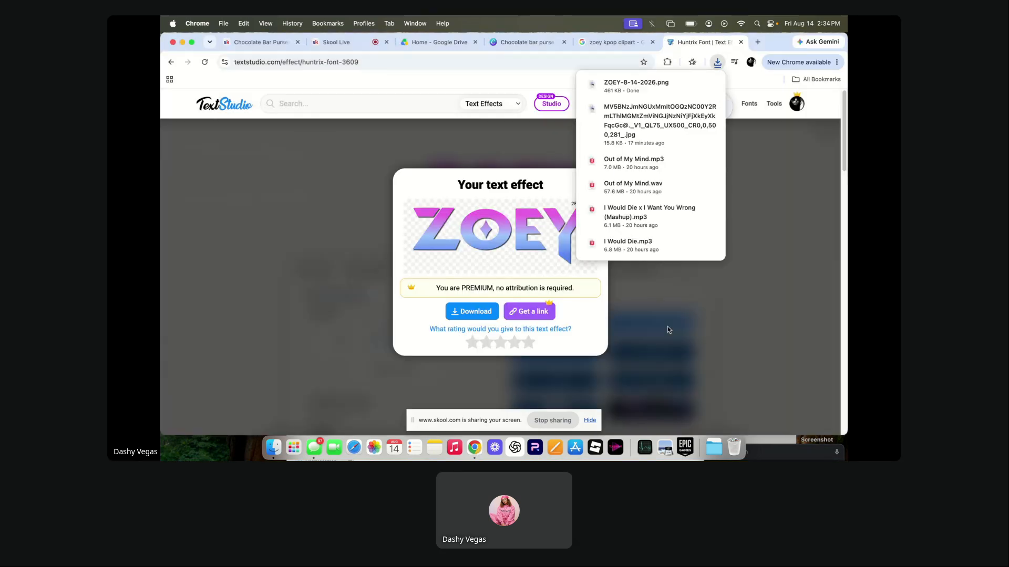
{"action": "left_click", "coordinate": [522, 150]}
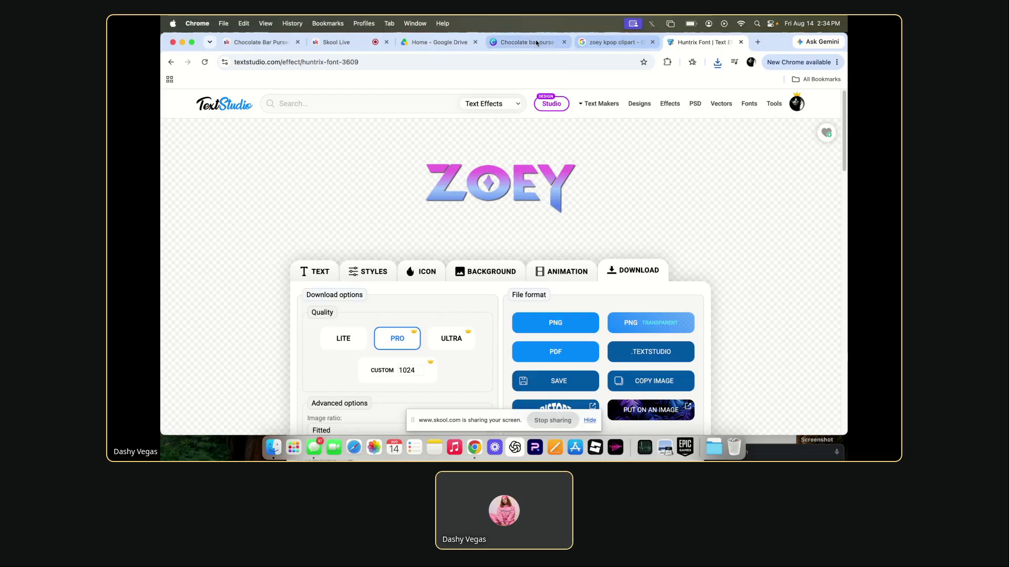
Look up the More Website Sources page in the Resources course of the Skool classroom, ending on the community page.
{"action": "left_click", "coordinate": [265, 49]}
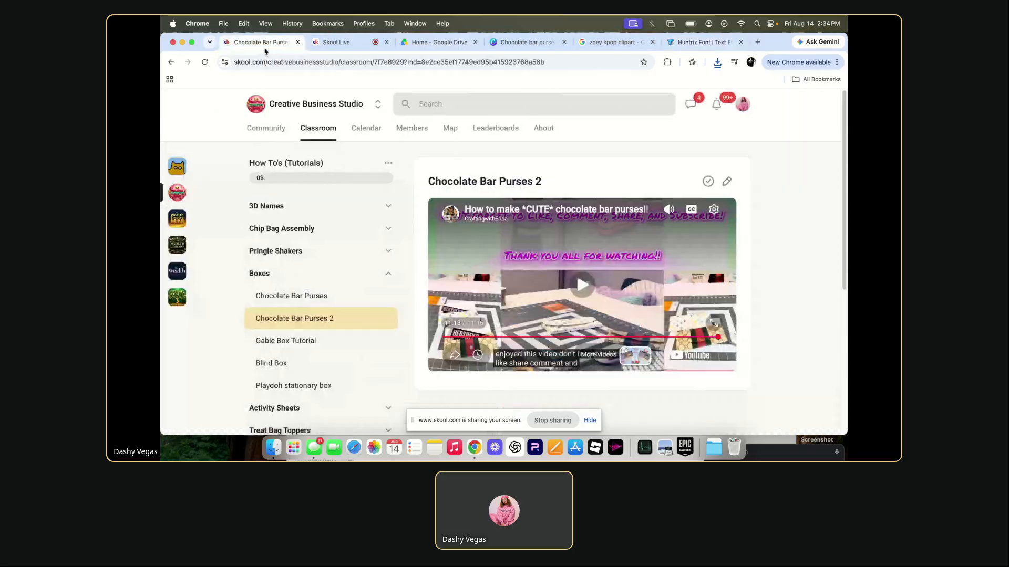
{"action": "left_click", "coordinate": [317, 131]}
{"action": "scroll", "coordinate": [521, 337], "scroll_direction": "down", "scroll_amount": 20}
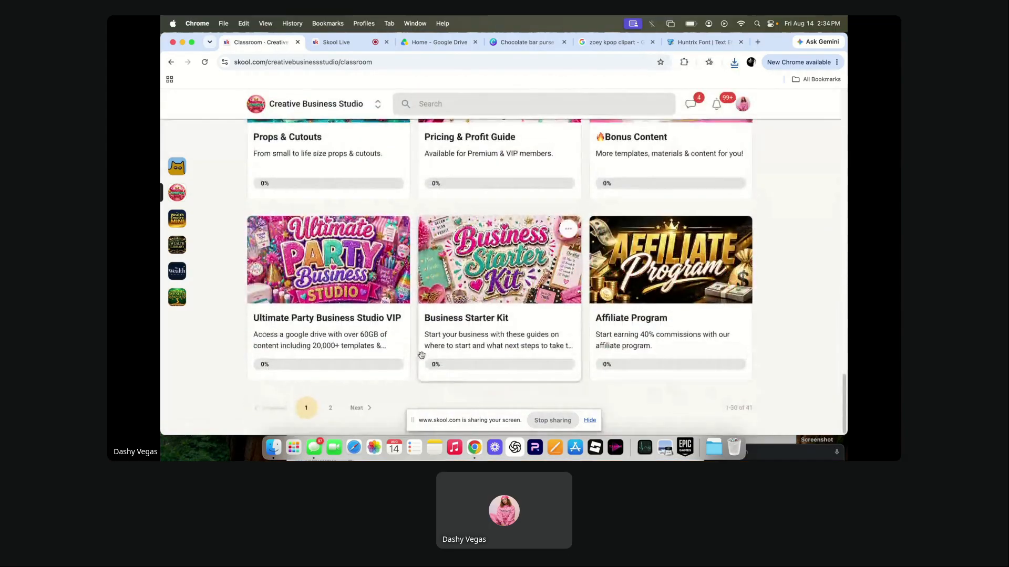
{"action": "left_click", "coordinate": [331, 401]}
{"action": "scroll", "coordinate": [507, 291], "scroll_direction": "down", "scroll_amount": 10}
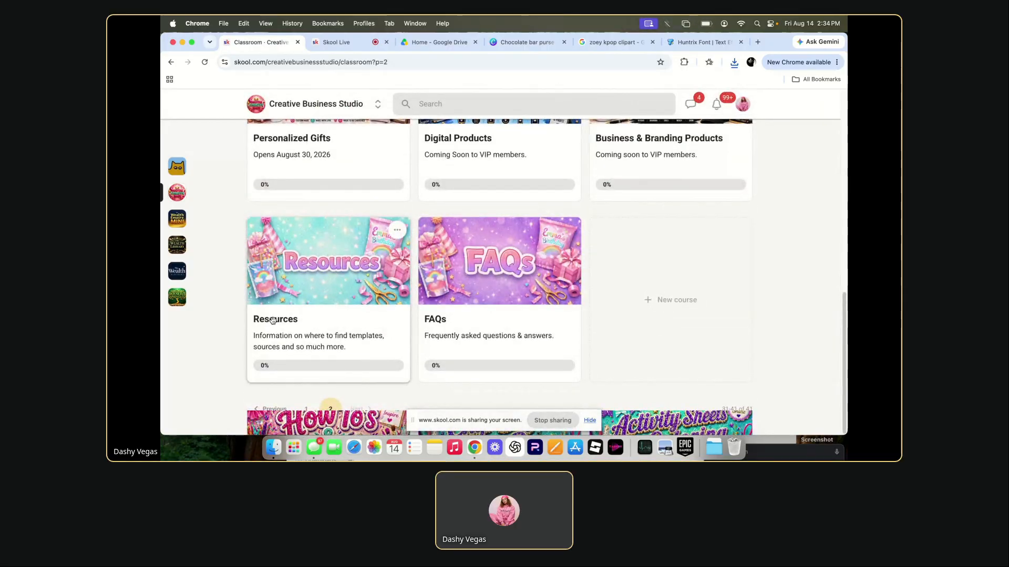
{"action": "left_click", "coordinate": [272, 320]}
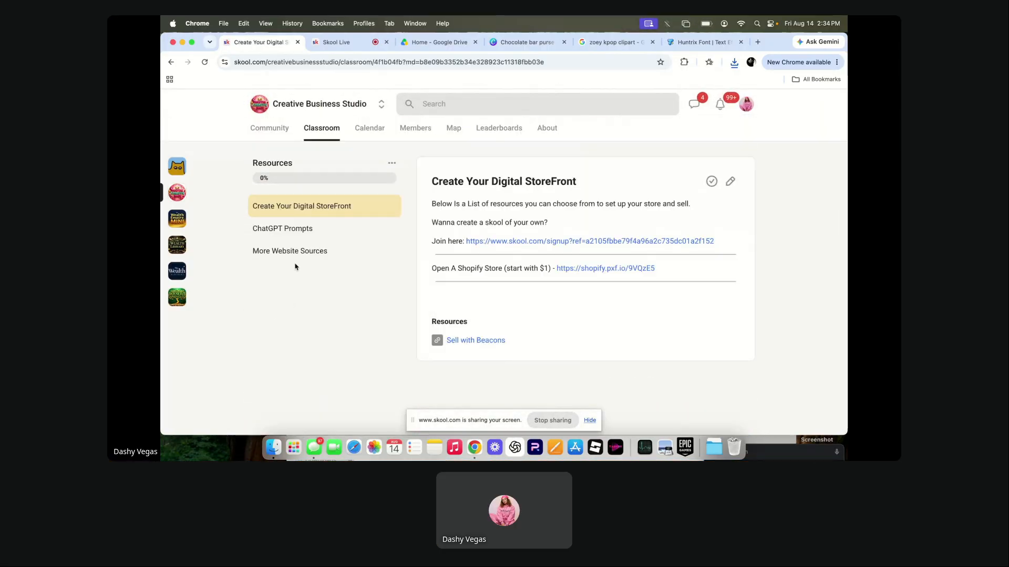
{"action": "left_click", "coordinate": [307, 251]}
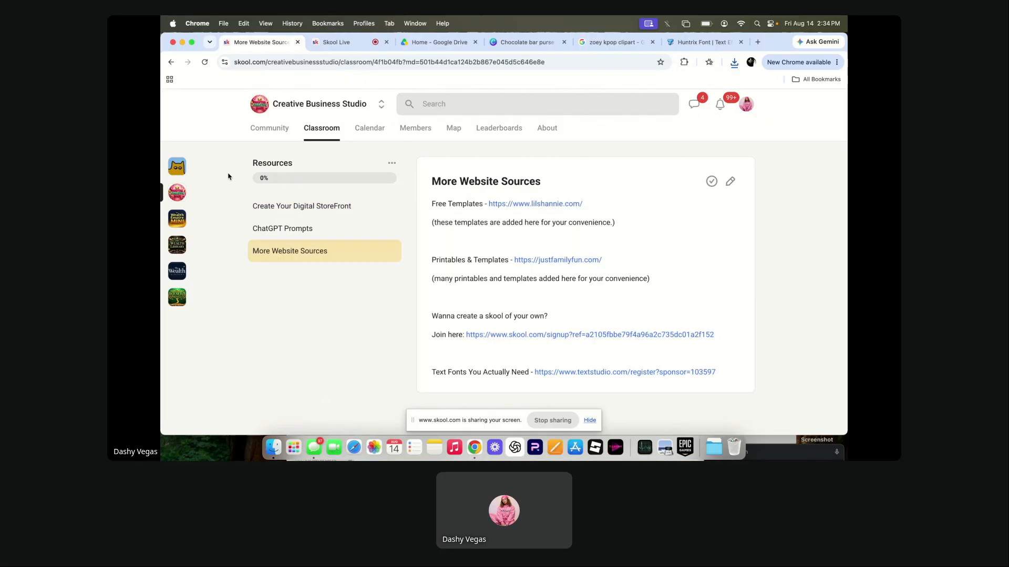
{"action": "left_click", "coordinate": [258, 132]}
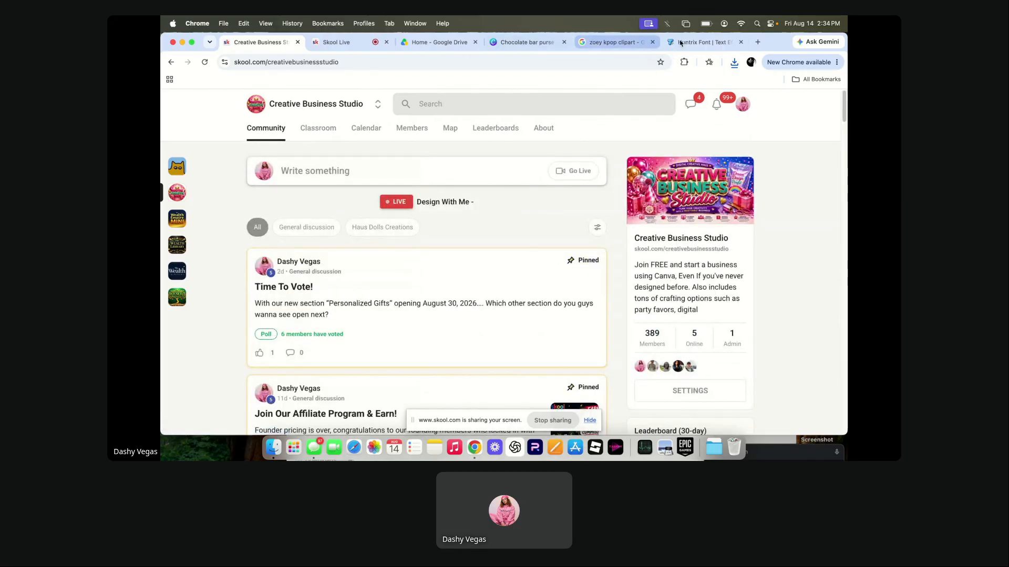
Switch to the Canva design and upload ZOEY-8-14-2026.png from the Digital files folder.
{"action": "left_click", "coordinate": [533, 48]}
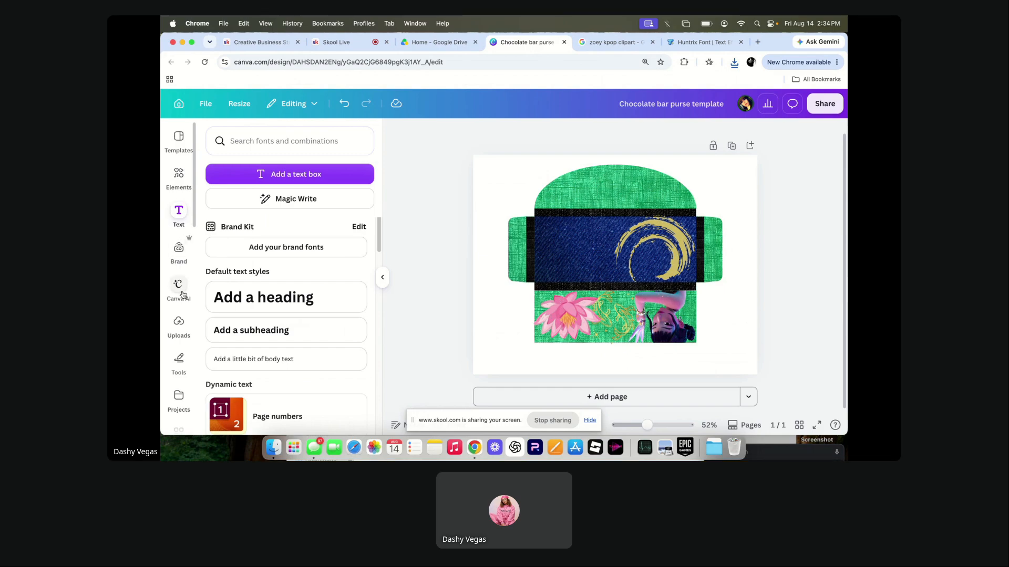
{"action": "left_click", "coordinate": [178, 323]}
{"action": "left_click", "coordinate": [289, 173]}
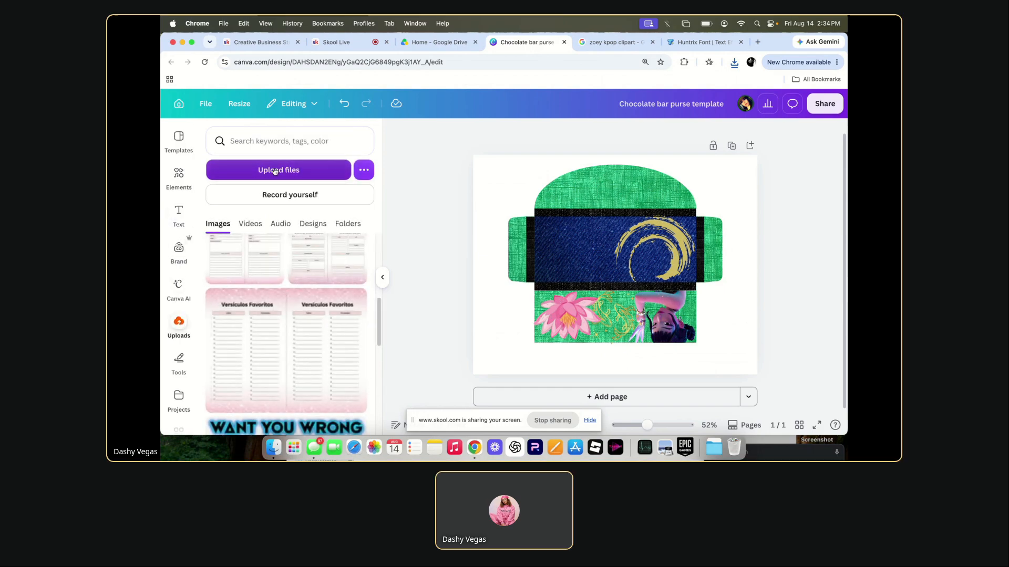
{"action": "scroll", "coordinate": [567, 241], "scroll_direction": "down", "scroll_amount": 3}
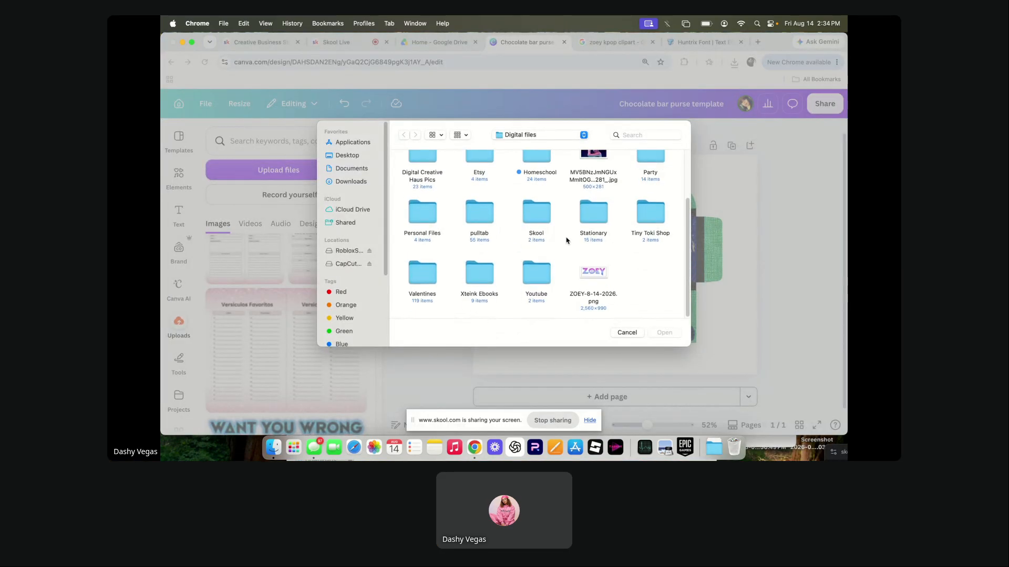
{"action": "left_click", "coordinate": [592, 284]}
{"action": "left_click", "coordinate": [665, 333]}
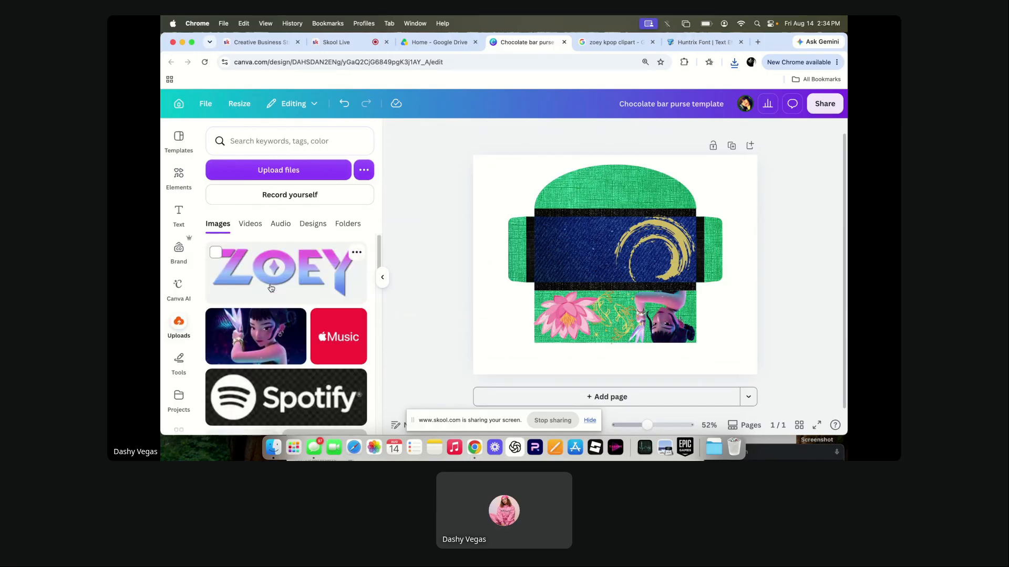
Add the uploaded ZOEY title to the page, shrink it to about half size and move it below the purse template.
{"action": "left_click", "coordinate": [271, 288]}
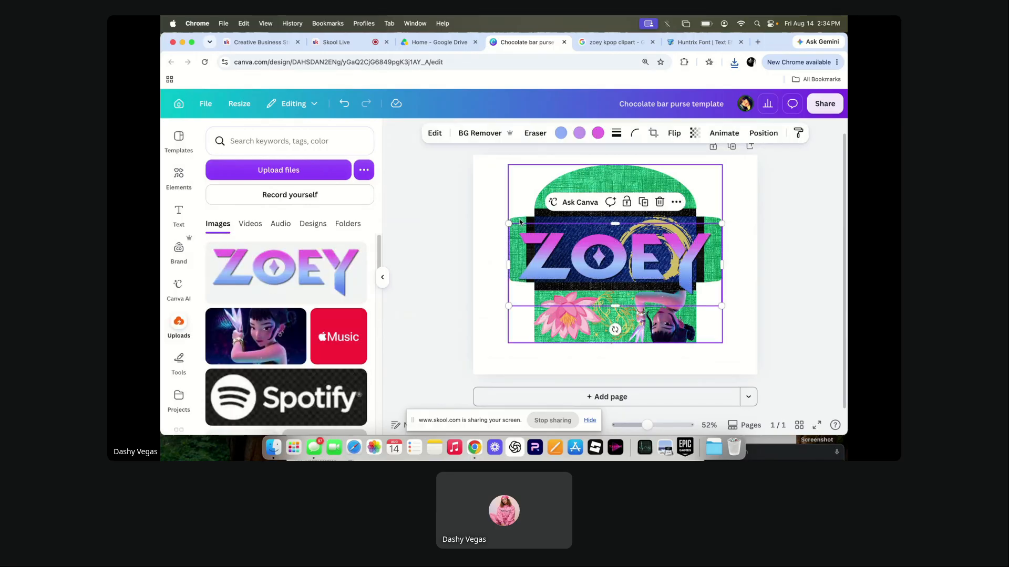
{"action": "left_click_drag", "start_coordinate": [507, 223], "coordinate": [616, 265]}
{"action": "left_click_drag", "start_coordinate": [677, 287], "coordinate": [495, 355]}
Lock the grouped purse template and place the ZOEY title on the blue denim panel, beside the gold brush swirl.
{"action": "left_click", "coordinate": [619, 193]}
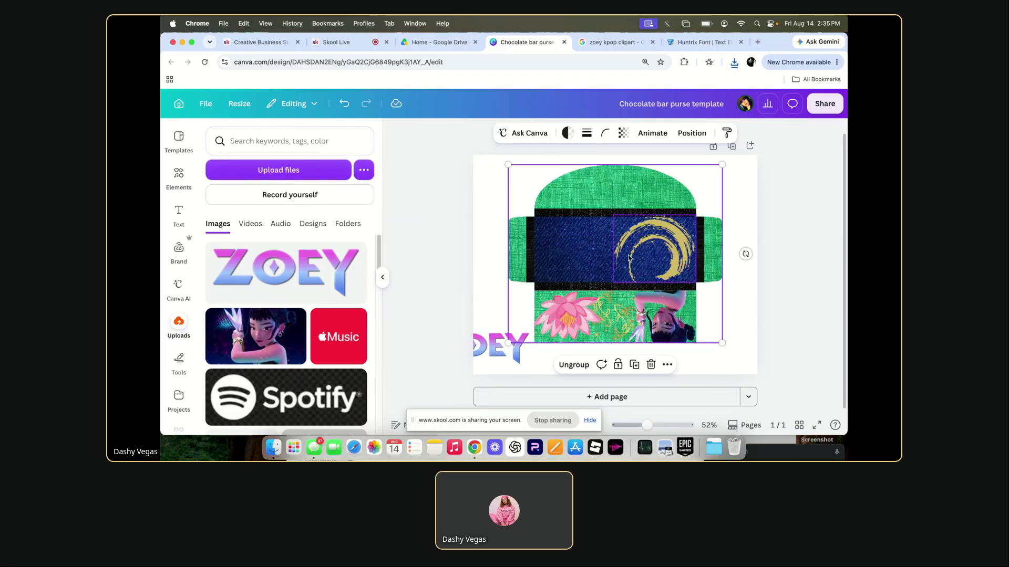
{"action": "left_click", "coordinate": [618, 364]}
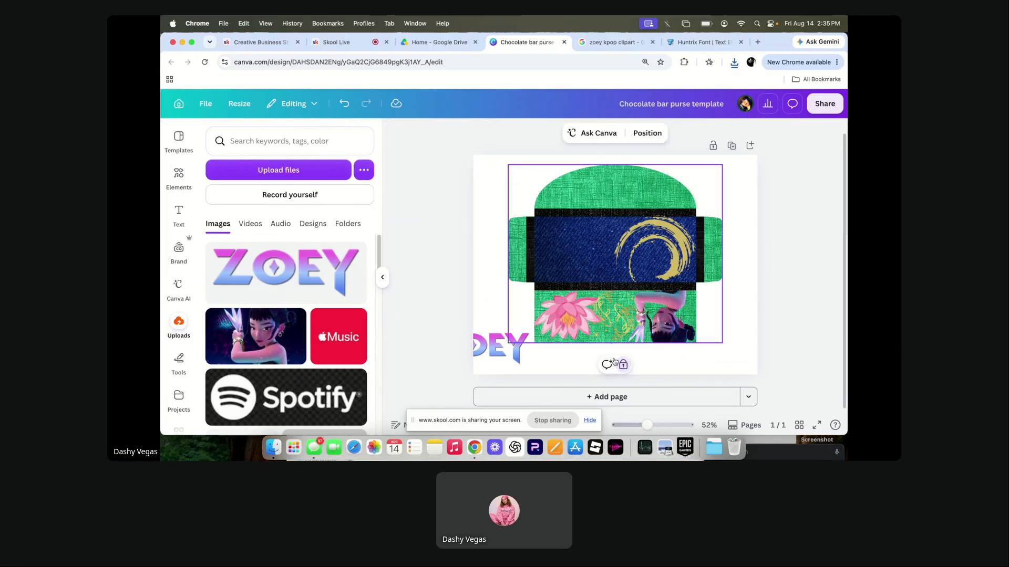
{"action": "left_click_drag", "start_coordinate": [494, 355], "coordinate": [606, 261]}
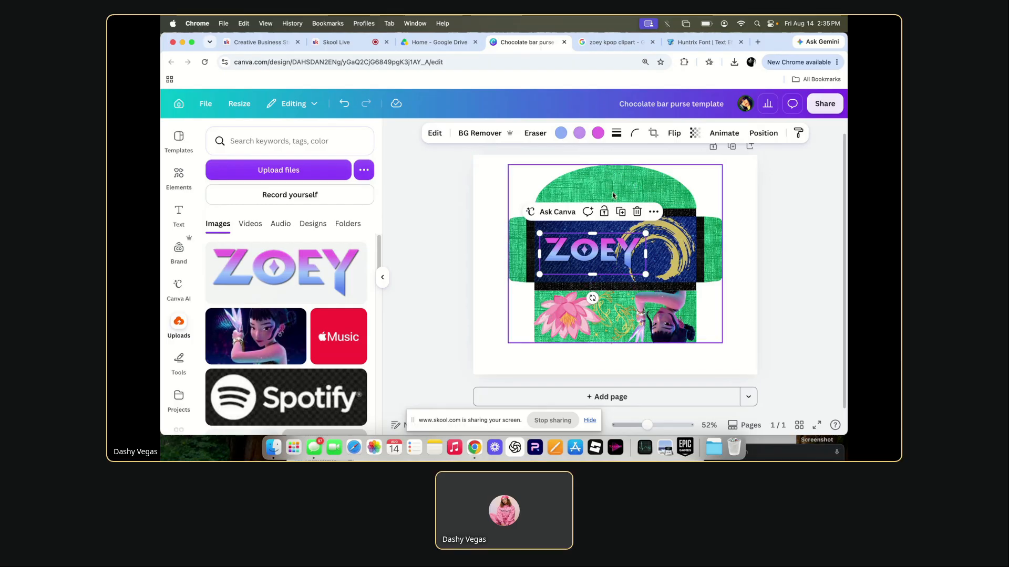
Duplicate the blue denim panel and crop the copy into a narrow upright strip centred on the purse's upper flap.
{"action": "left_click", "coordinate": [554, 229]}
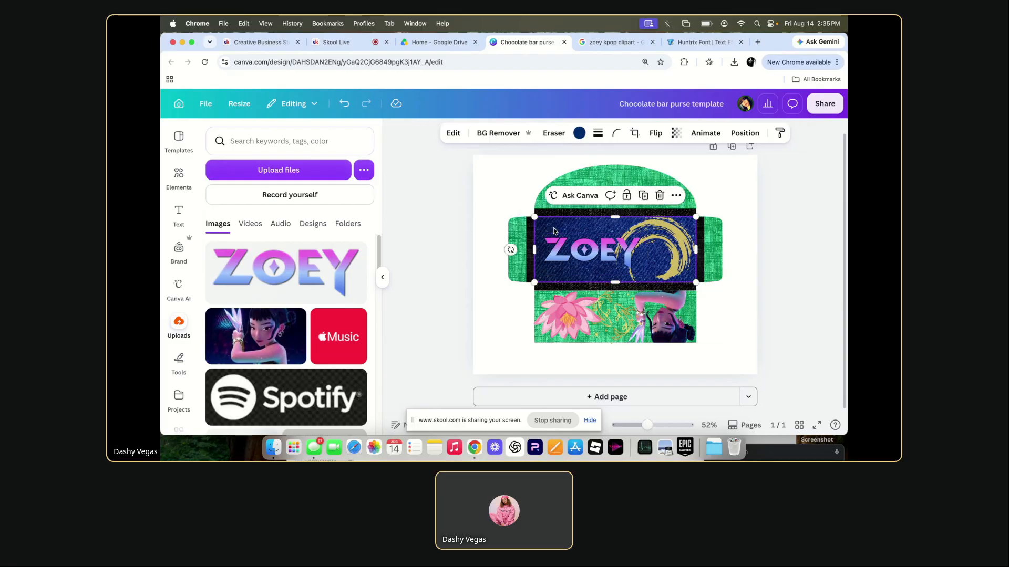
{"action": "left_click", "coordinate": [642, 195]}
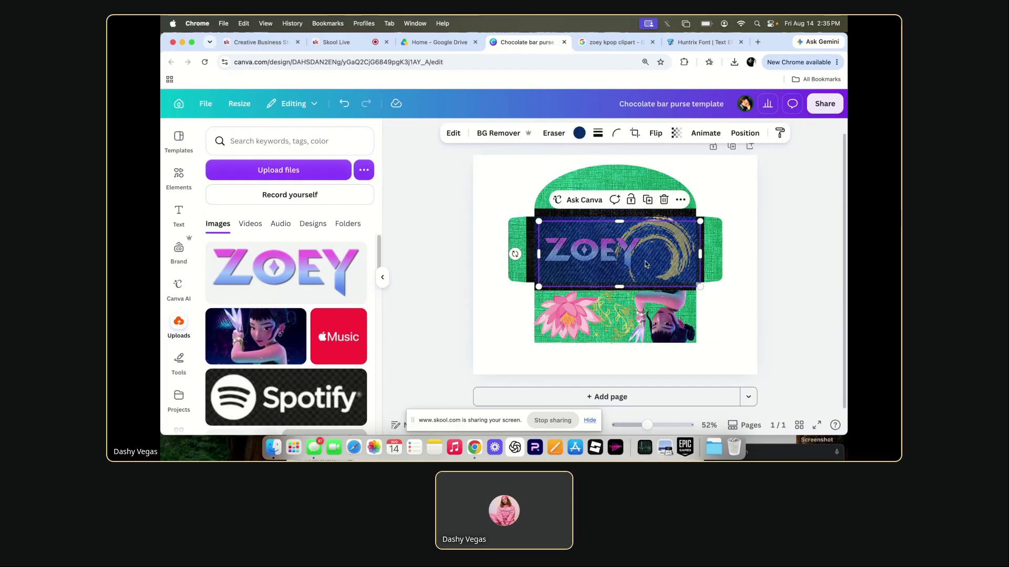
{"action": "left_click_drag", "start_coordinate": [646, 264], "coordinate": [587, 183]}
{"action": "left_click_drag", "start_coordinate": [477, 177], "coordinate": [624, 179]}
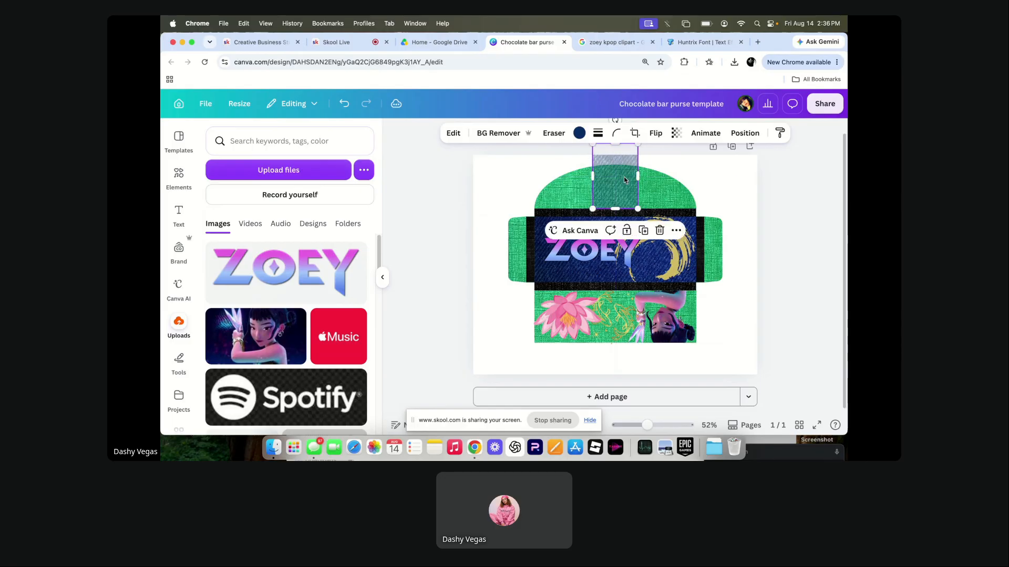
{"action": "left_click_drag", "start_coordinate": [614, 145], "coordinate": [615, 160]}
Try to erase the upper edge of the denim strip with the Pixel Eraser at size 20, and undo the edit.
{"action": "left_click", "coordinate": [547, 134]}
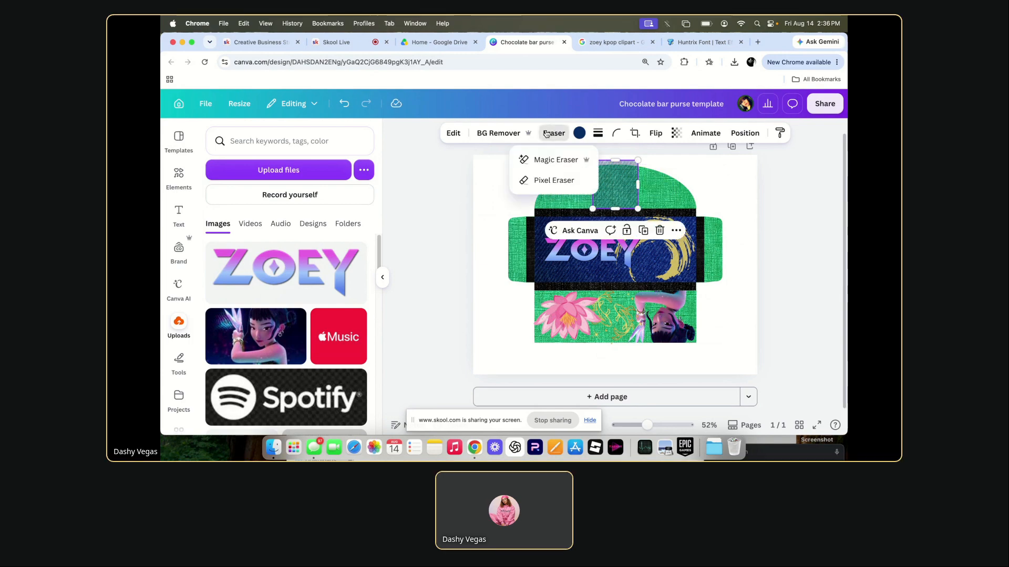
{"action": "left_click", "coordinate": [536, 181]}
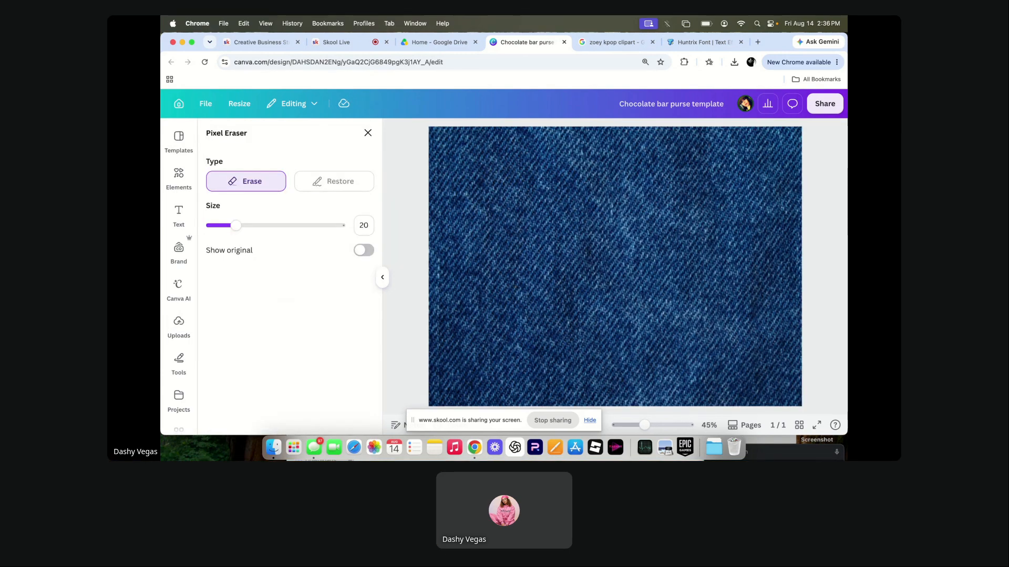
{"action": "mouse_move", "coordinate": [710, 133]}
{"action": "left_mouse_down"}
{"action": "mouse_move", "coordinate": [517, 135]}
{"action": "mouse_move", "coordinate": [531, 127]}
{"action": "left_mouse_up"}
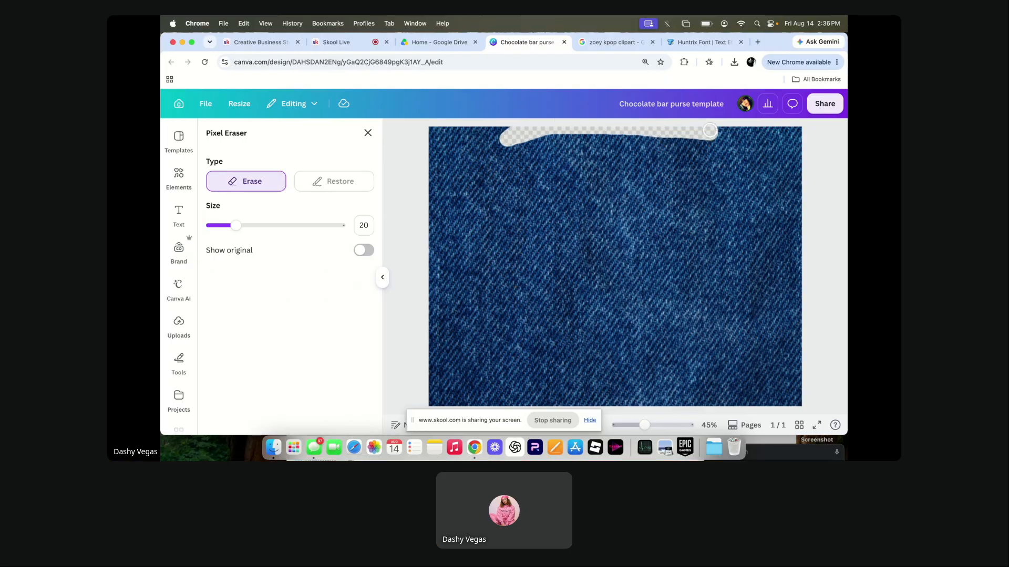
{"action": "left_click", "coordinate": [367, 133]}
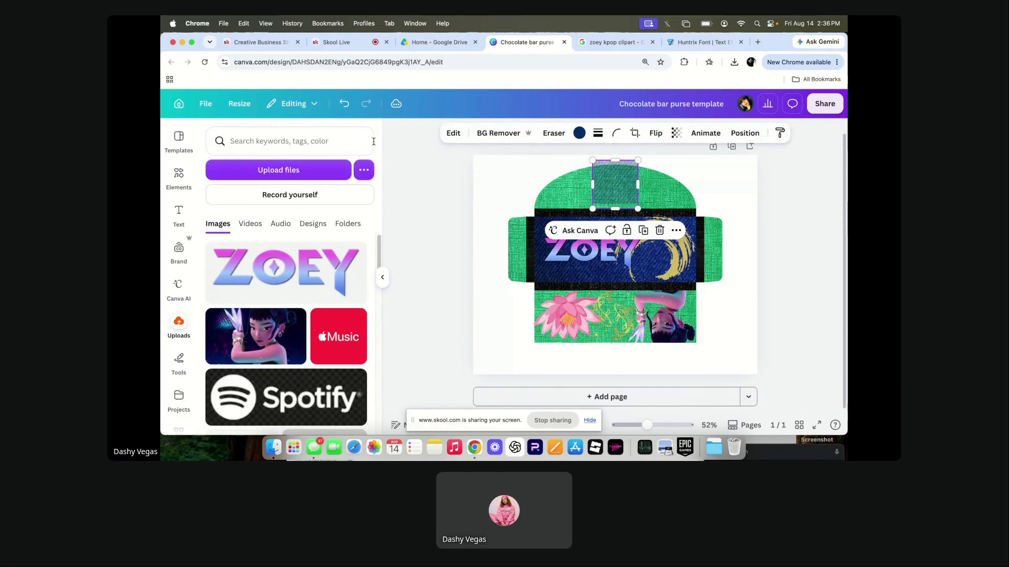
{"action": "left_click", "coordinate": [345, 104]}
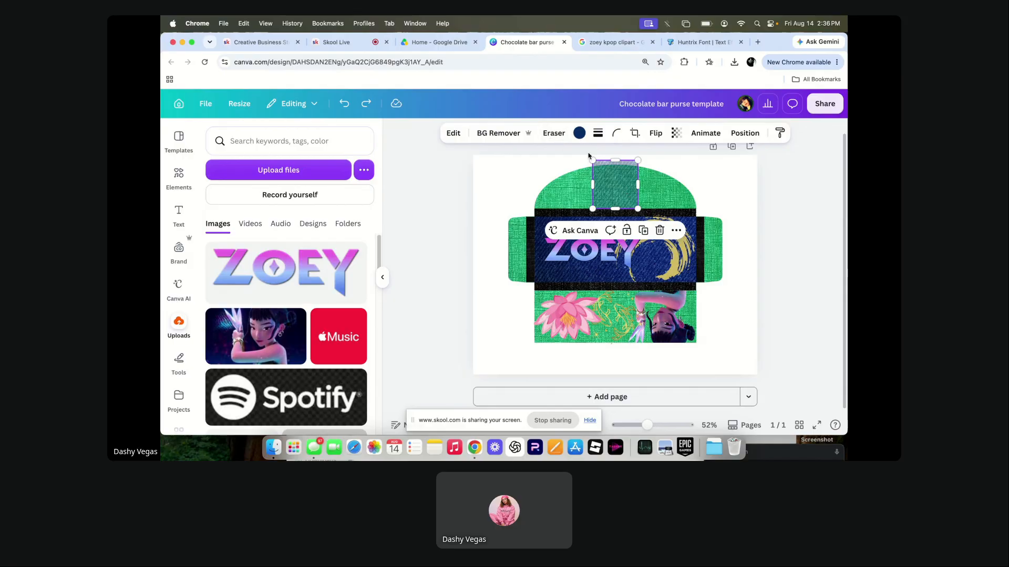
Set the transparency value of the denim strip on the upper flap to 100.
{"action": "left_click", "coordinate": [676, 133]}
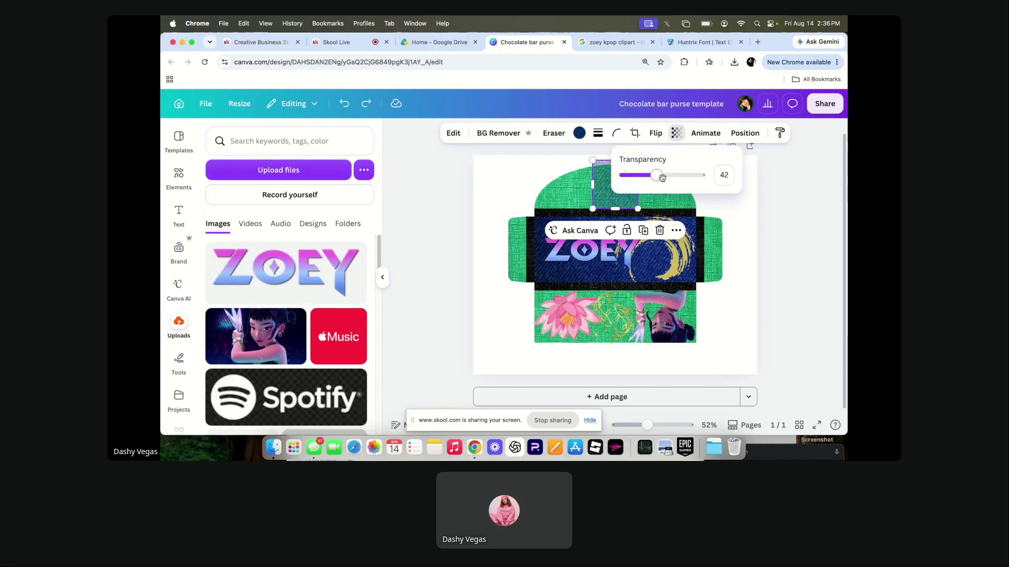
{"action": "left_click_drag", "start_coordinate": [661, 177], "coordinate": [702, 178]}
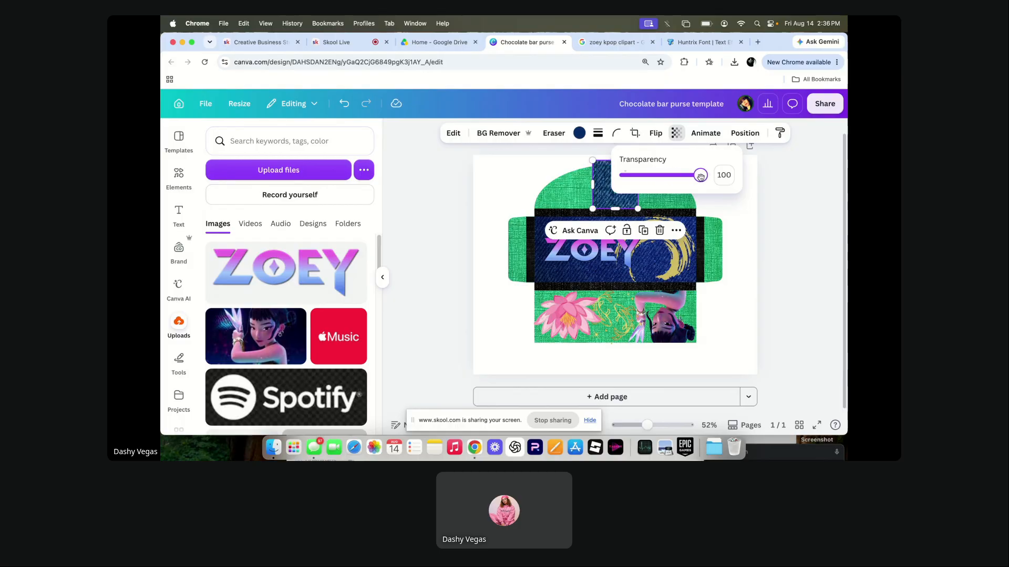
{"action": "left_click", "coordinate": [314, 271]}
{"action": "left_click", "coordinate": [412, 261]}
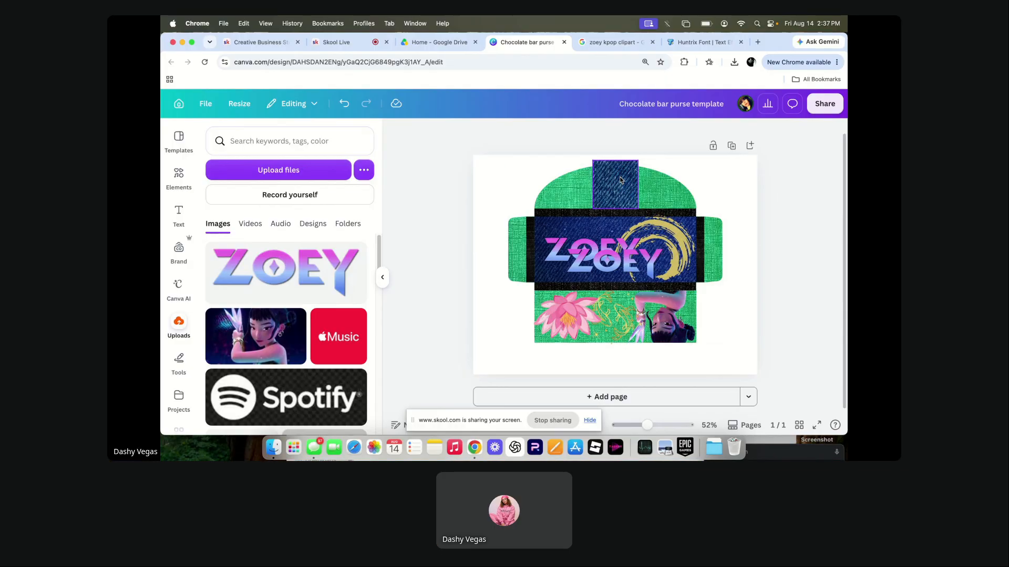
{"action": "left_click", "coordinate": [628, 258]}
{"action": "left_click", "coordinate": [660, 224]}
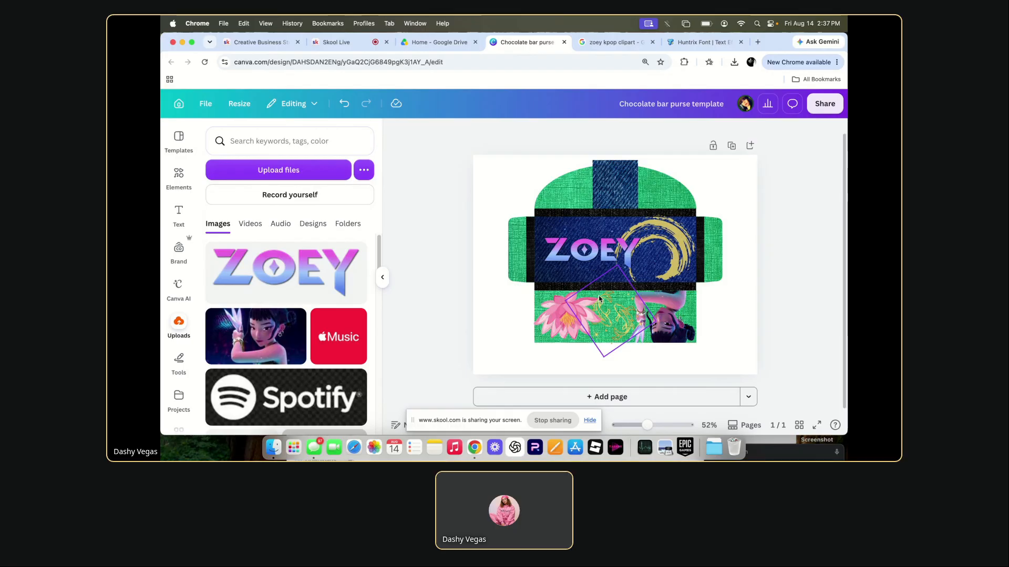
Round the corners of the denim strip on the purse's upper flap.
{"action": "left_click", "coordinate": [614, 174]}
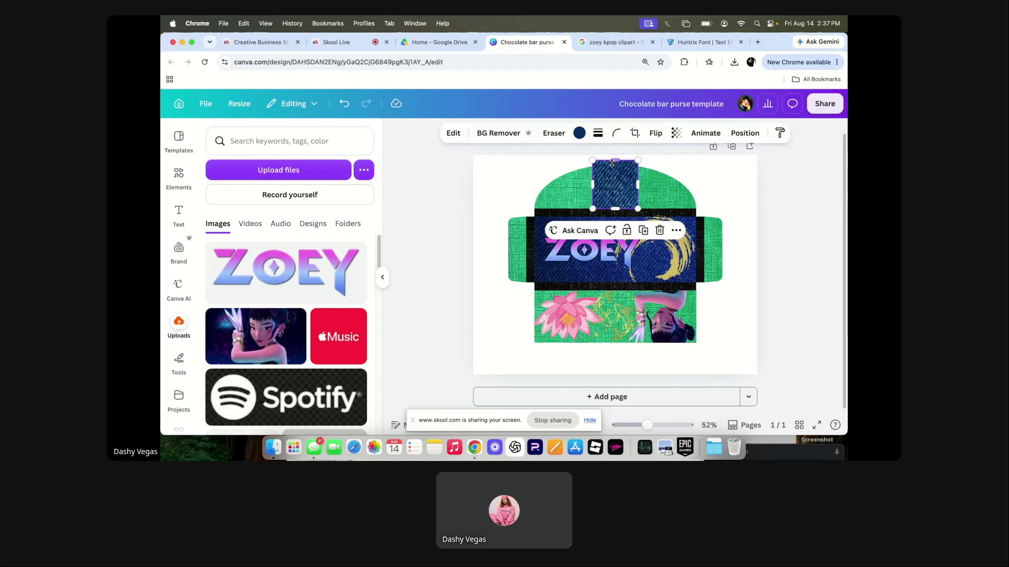
{"action": "left_click", "coordinate": [616, 135]}
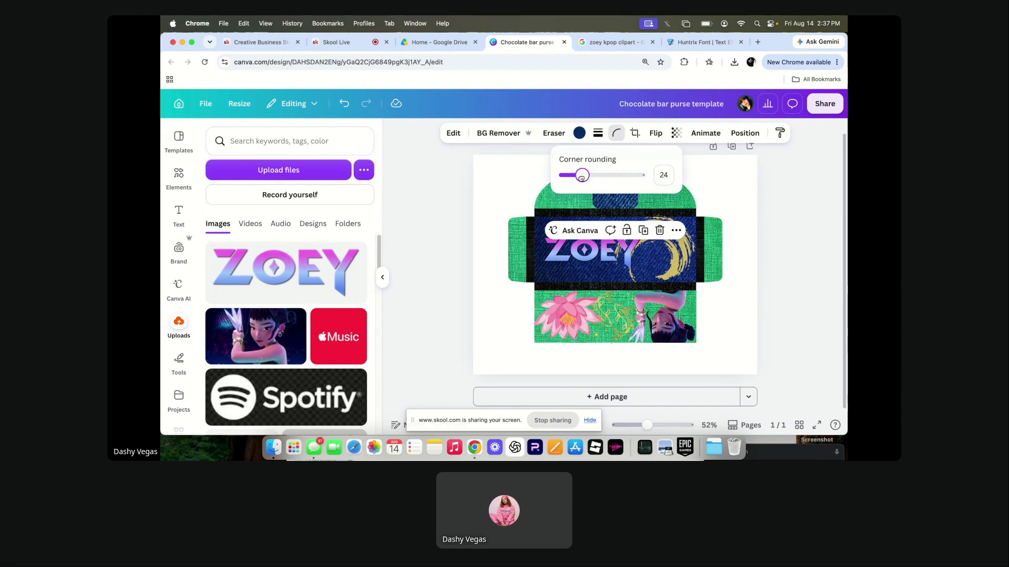
{"action": "left_click_drag", "start_coordinate": [580, 178], "coordinate": [566, 177]}
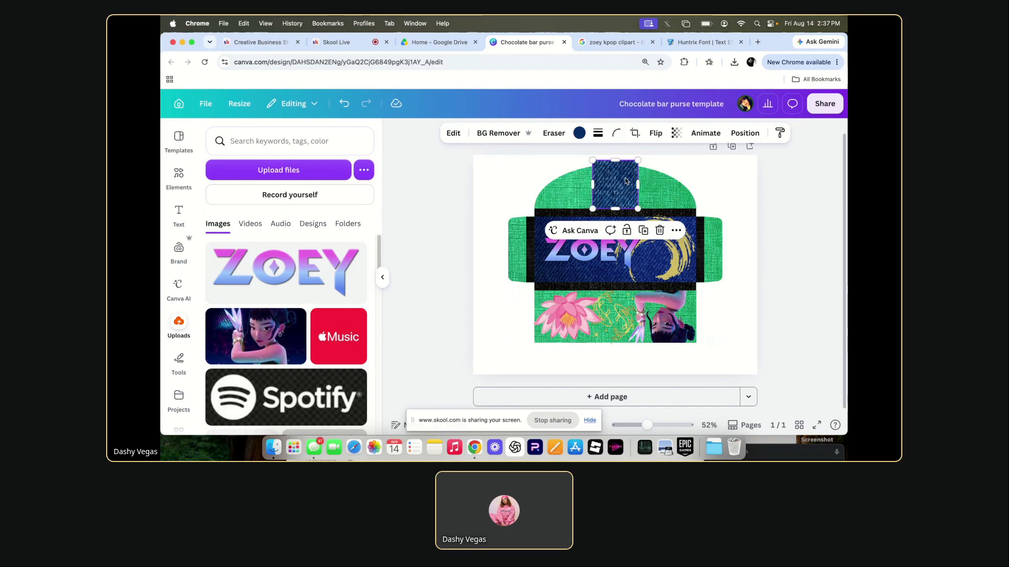
{"action": "left_click", "coordinate": [445, 203]}
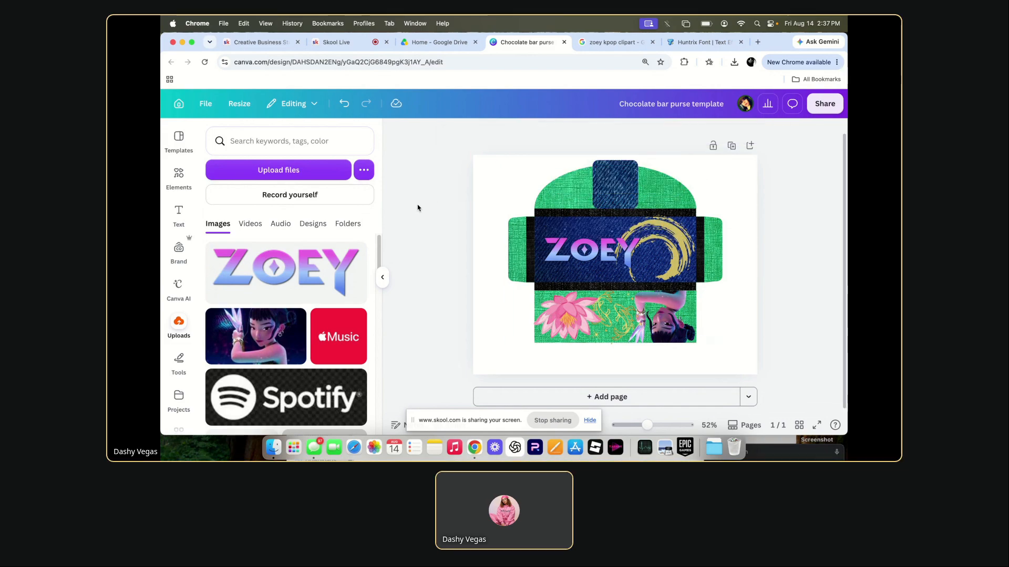
Crop the lower part off the denim strip, leaving a short tab at the top edge of the upper flap.
{"action": "left_click", "coordinate": [610, 194]}
{"action": "left_click_drag", "start_coordinate": [615, 208], "coordinate": [638, 187]}
{"action": "left_click", "coordinate": [634, 133]}
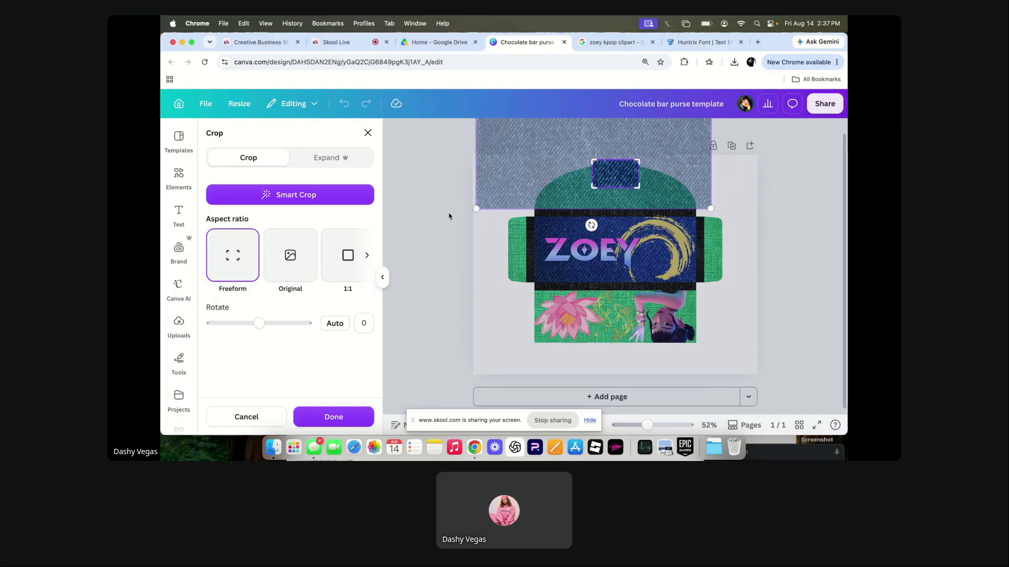
{"action": "left_click", "coordinate": [448, 216]}
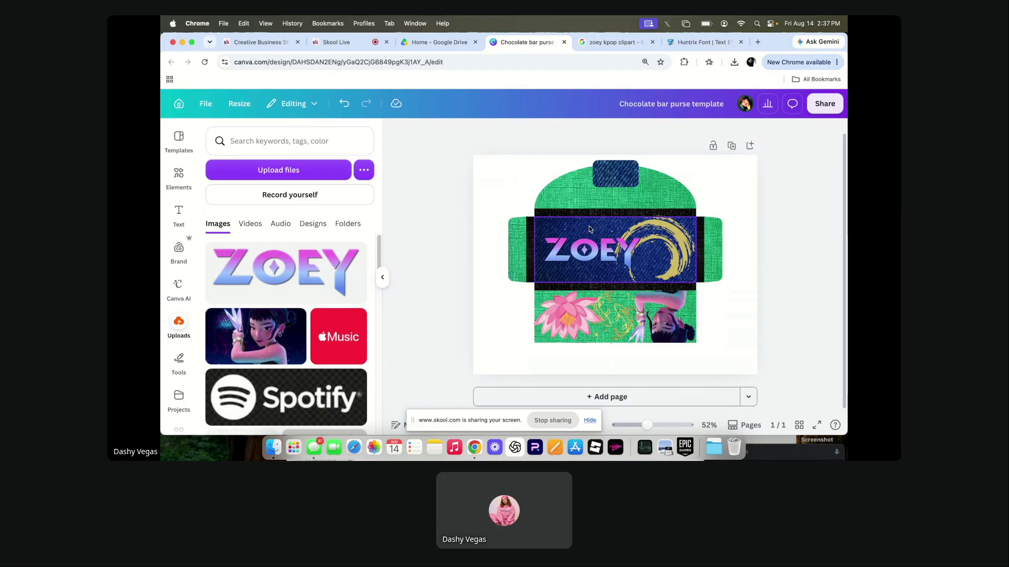
Recolour the denim tab black and place a smaller duplicate centred on it.
{"action": "left_click", "coordinate": [606, 172]}
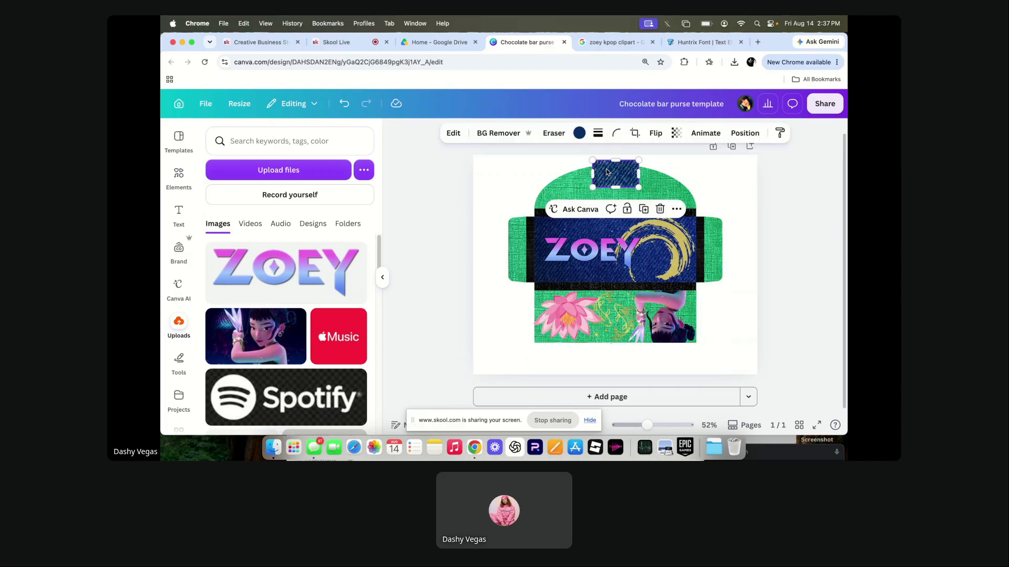
{"action": "left_click", "coordinate": [579, 133]}
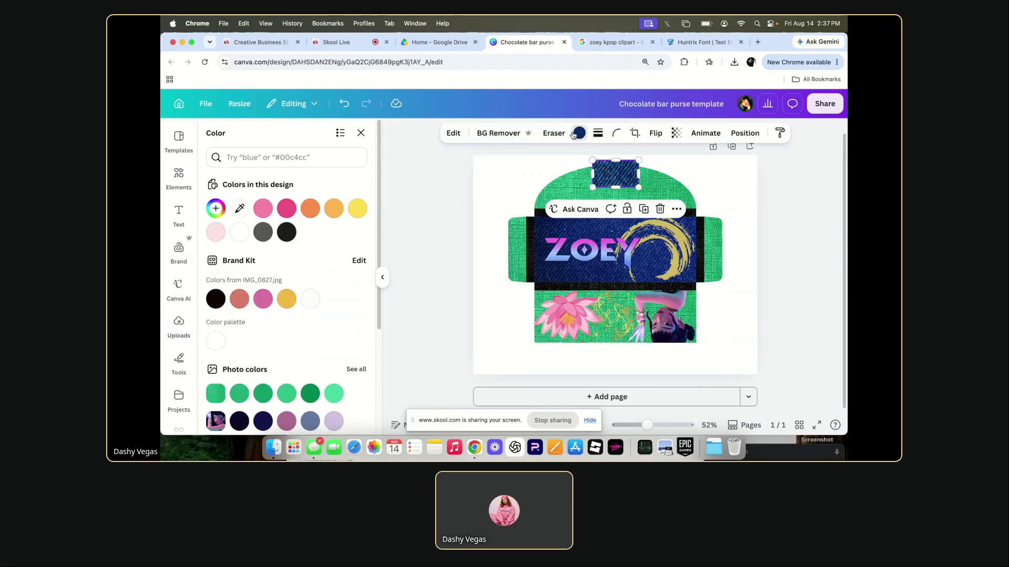
{"action": "left_click", "coordinate": [287, 232]}
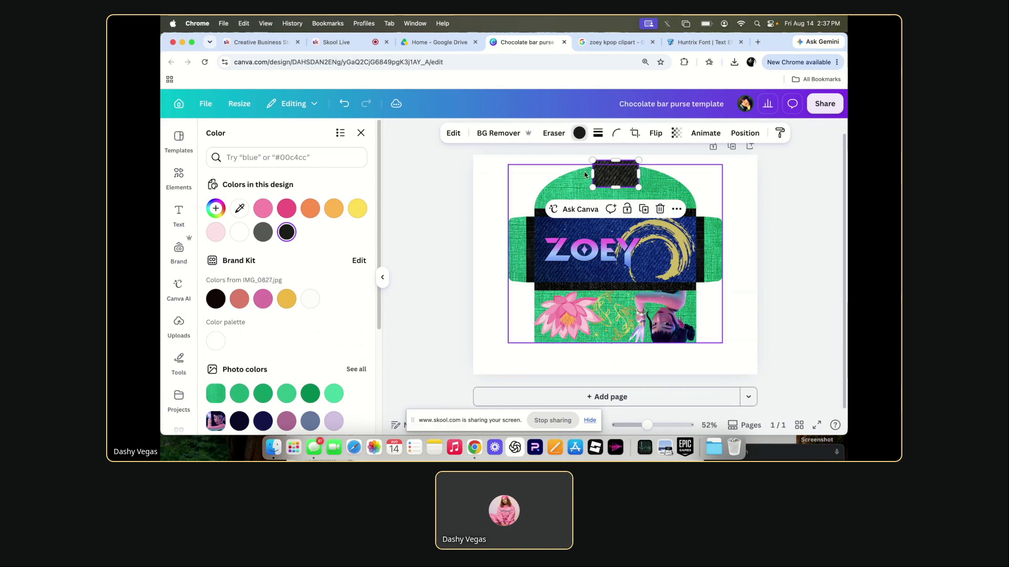
{"action": "left_click", "coordinate": [644, 209]}
{"action": "mouse_move", "coordinate": [622, 182]}
{"action": "left_mouse_down"}
{"action": "mouse_move", "coordinate": [596, 188]}
{"action": "mouse_move", "coordinate": [612, 175]}
{"action": "left_mouse_up"}
Try to recolour the smaller tab blue, using a photo colour and a colour sampled from the blue denim panel.
{"action": "scroll", "coordinate": [302, 367], "scroll_direction": "down", "scroll_amount": 5}
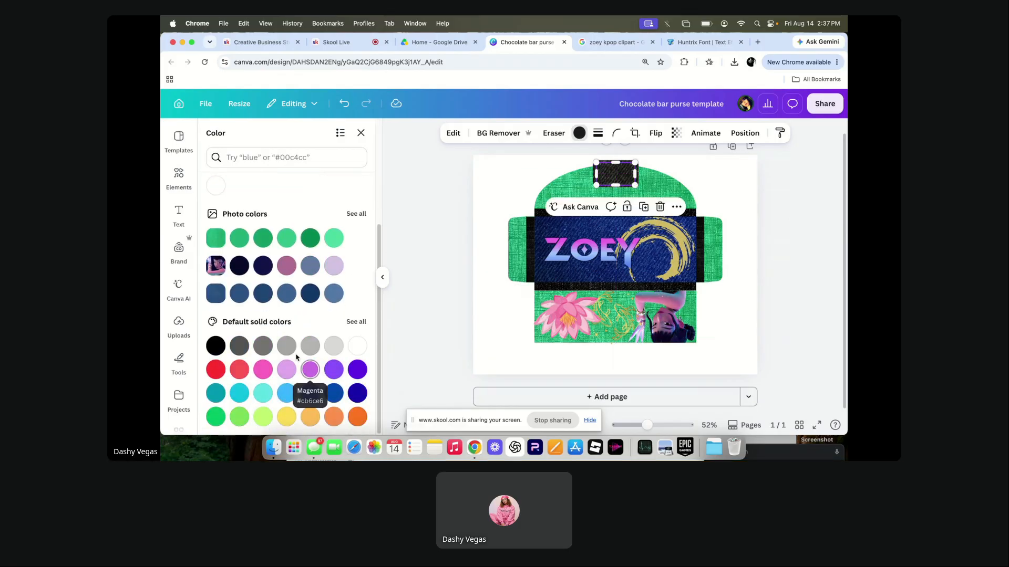
{"action": "left_click", "coordinate": [240, 294]}
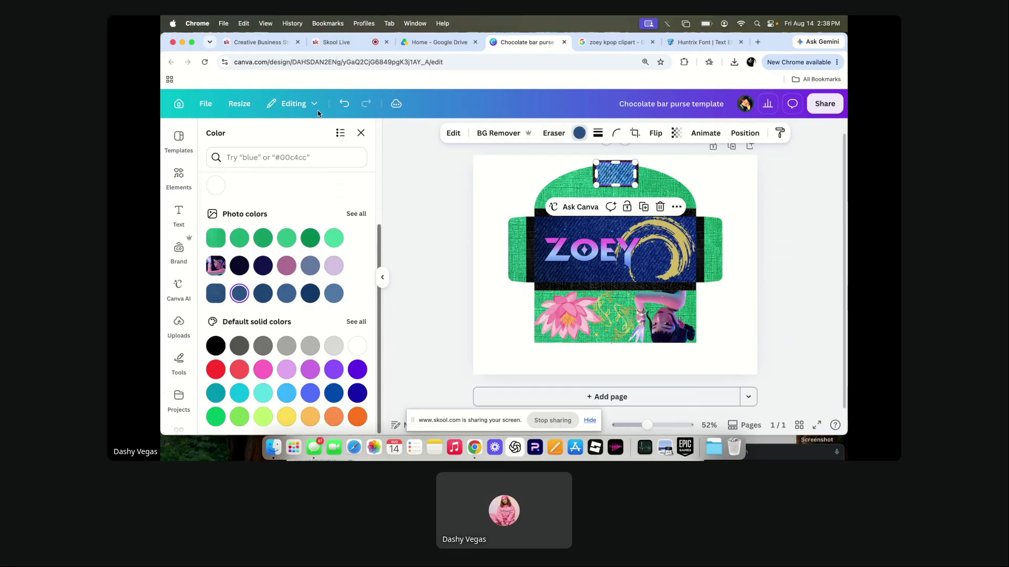
{"action": "scroll", "coordinate": [277, 232], "scroll_direction": "up", "scroll_amount": 5}
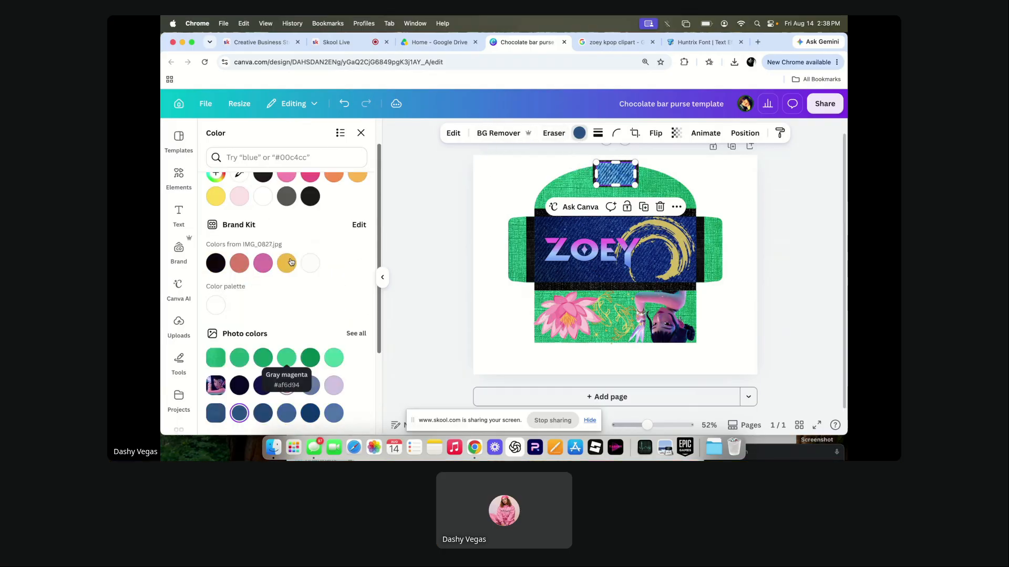
{"action": "left_click", "coordinate": [240, 208]}
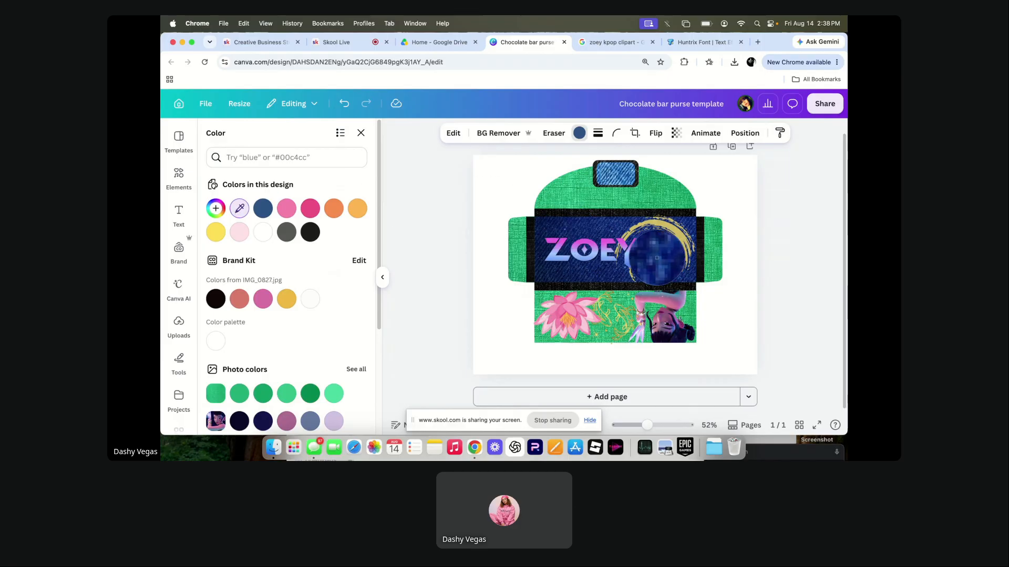
{"action": "left_click", "coordinate": [653, 264]}
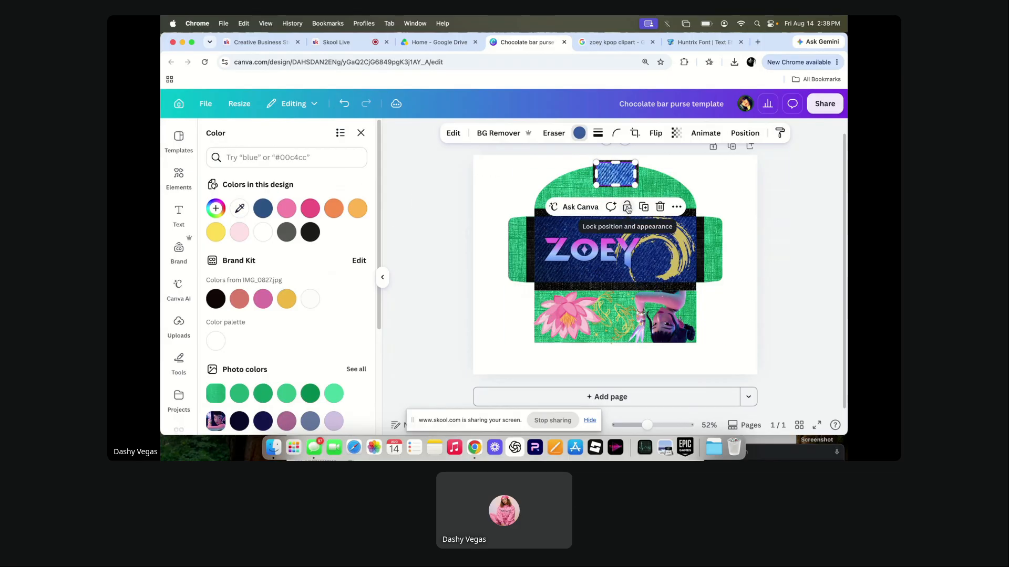
Undo the recolouring and duplication of the denim tab on the upper flap.
{"action": "left_click", "coordinate": [344, 101]}
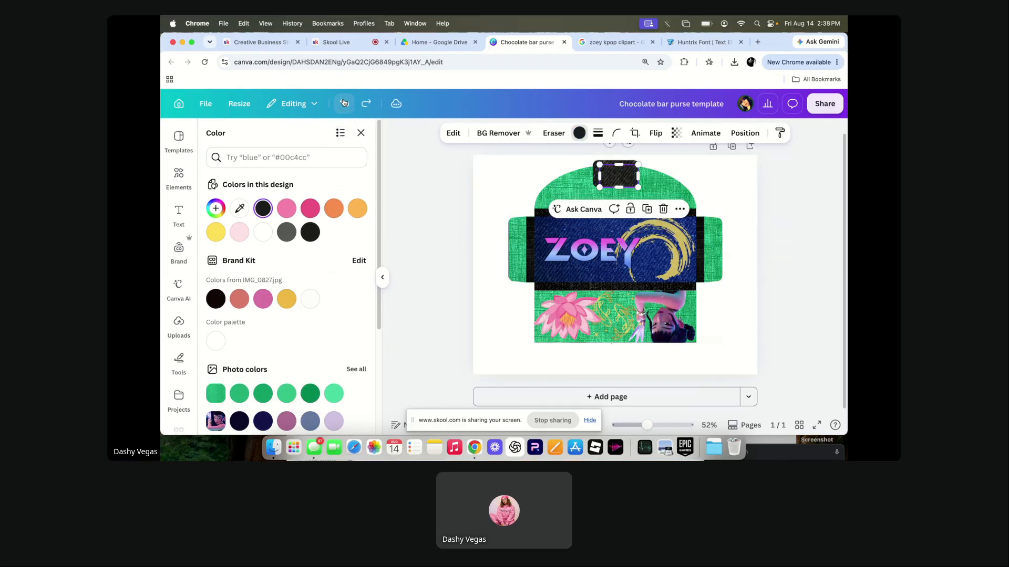
{"action": "left_click", "coordinate": [344, 103]}
{"action": "left_click", "coordinate": [343, 103]}
{"action": "left_click", "coordinate": [344, 102]}
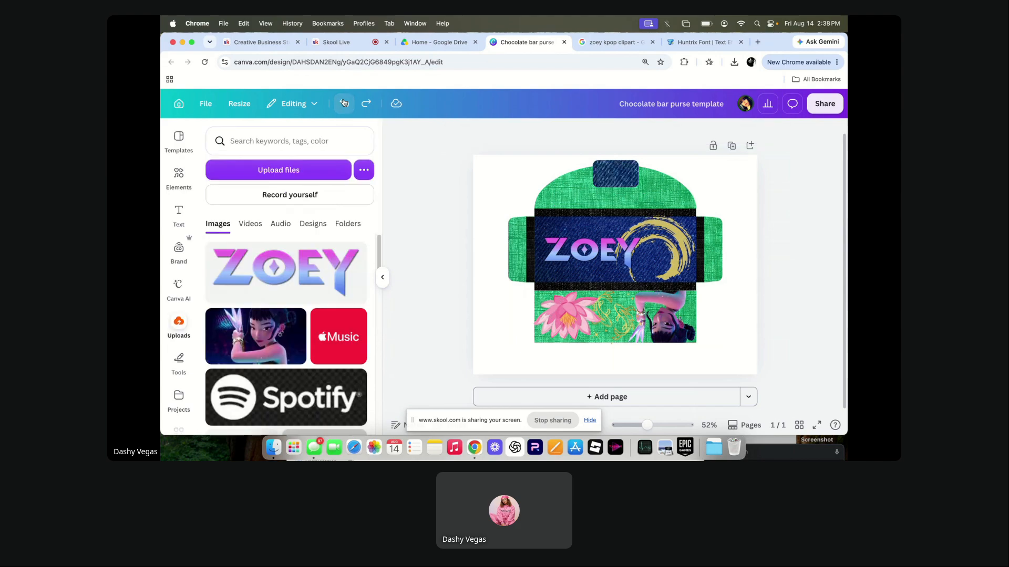
Duplicate the blue denim tab and move the copy off the original, onto the green flap.
{"action": "left_click", "coordinate": [624, 172]}
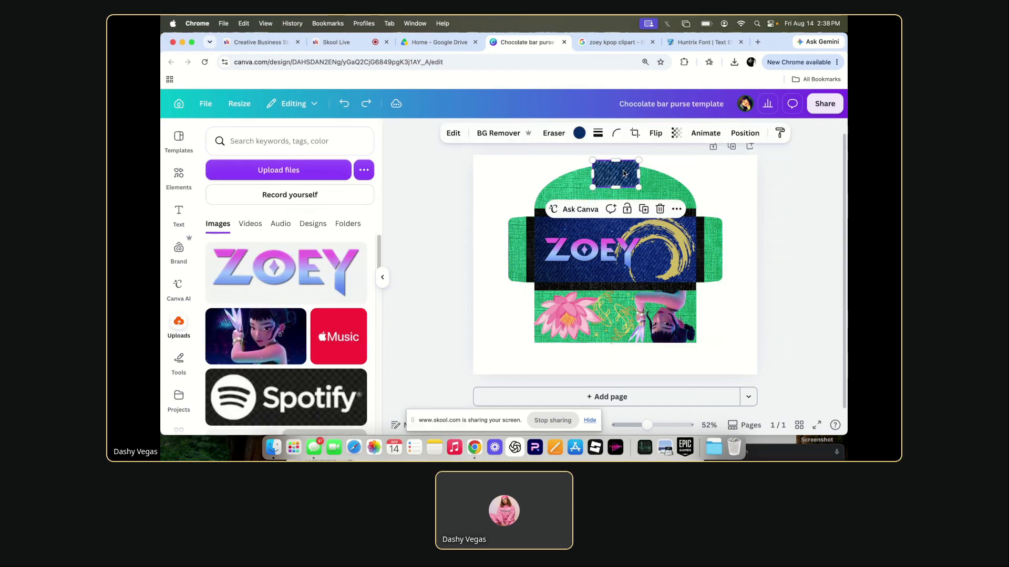
{"action": "left_click", "coordinate": [643, 209]}
{"action": "left_click_drag", "start_coordinate": [624, 180], "coordinate": [590, 188]}
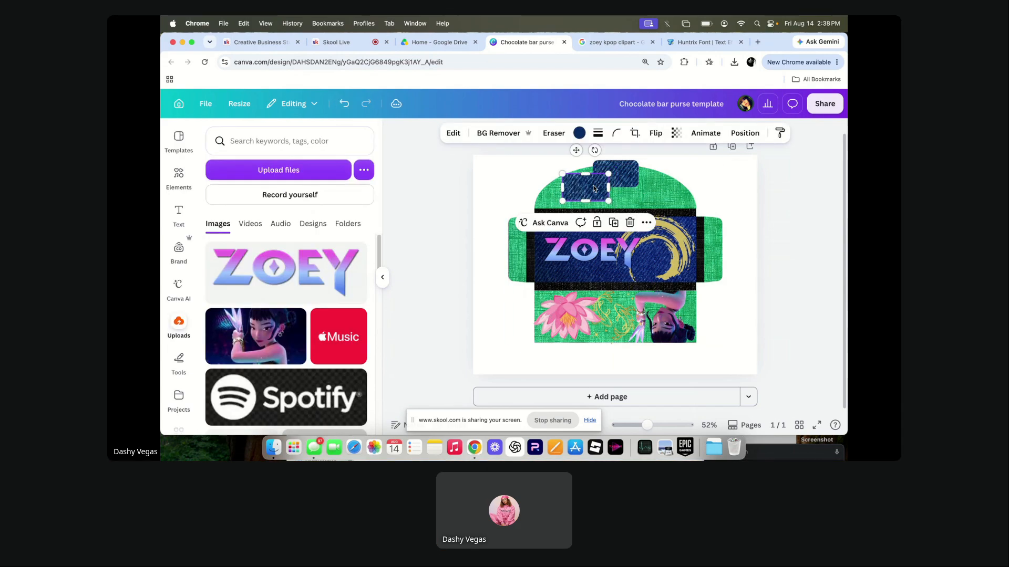
Recolour the original denim tab at the top of the flap black.
{"action": "left_click", "coordinate": [603, 168]}
{"action": "left_click", "coordinate": [579, 133]}
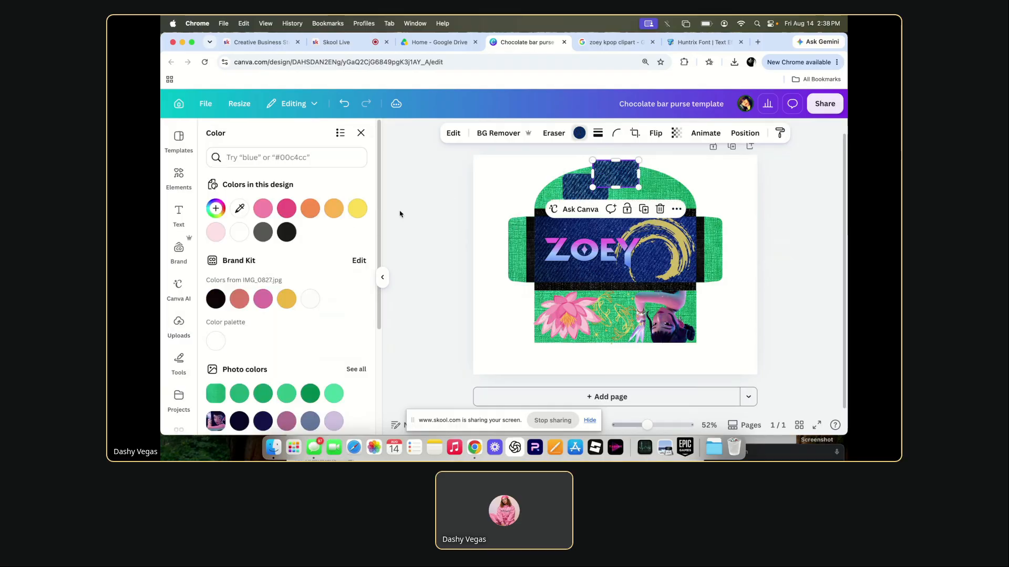
{"action": "left_click", "coordinate": [284, 234]}
Shrink the blue denim copy and centre it on the black tab, leaving an even black border around it.
{"action": "left_click", "coordinate": [571, 190]}
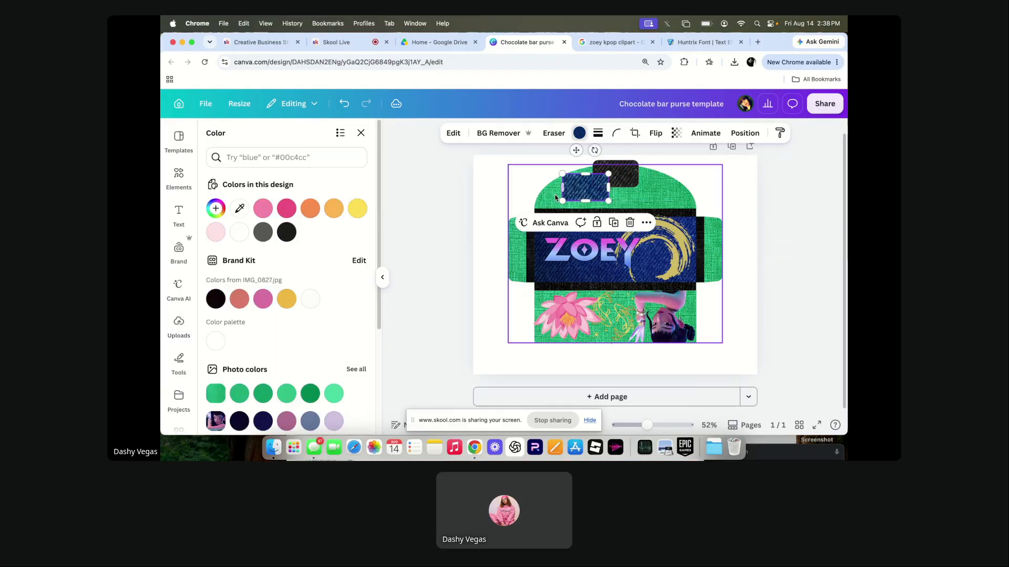
{"action": "left_click_drag", "start_coordinate": [560, 200], "coordinate": [613, 175]}
{"action": "scroll", "coordinate": [614, 173], "scroll_direction": "up", "scroll_amount": 2}
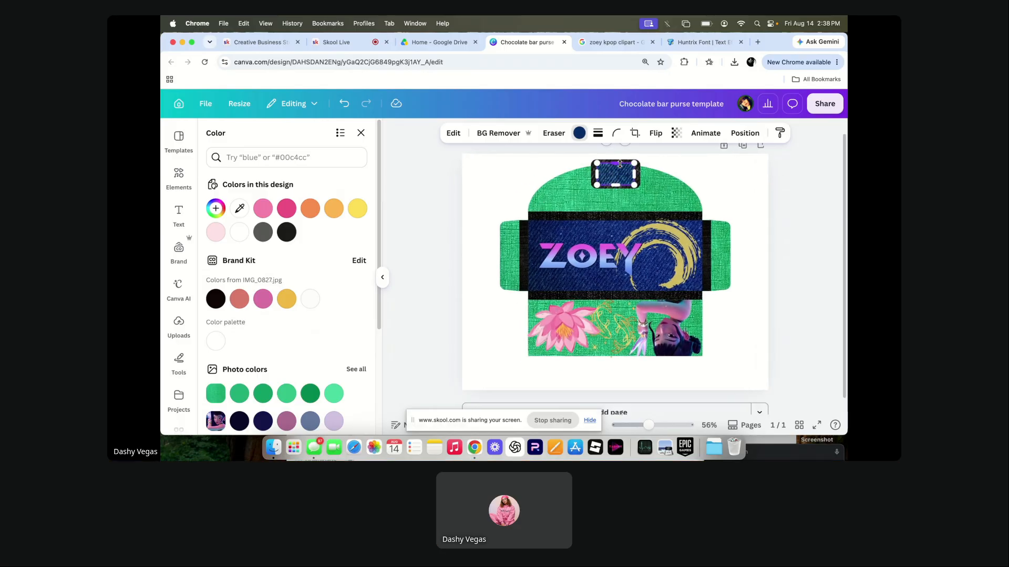
{"action": "scroll", "coordinate": [620, 164], "scroll_direction": "up", "scroll_amount": 2}
{"action": "left_click", "coordinate": [518, 171]}
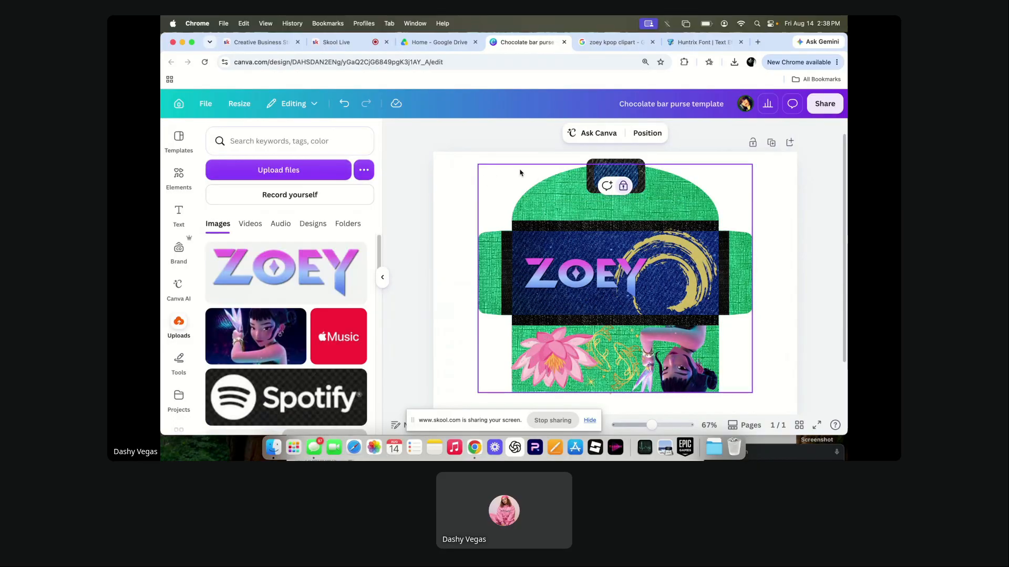
{"action": "left_click", "coordinate": [442, 146]}
{"action": "left_click", "coordinate": [619, 184]}
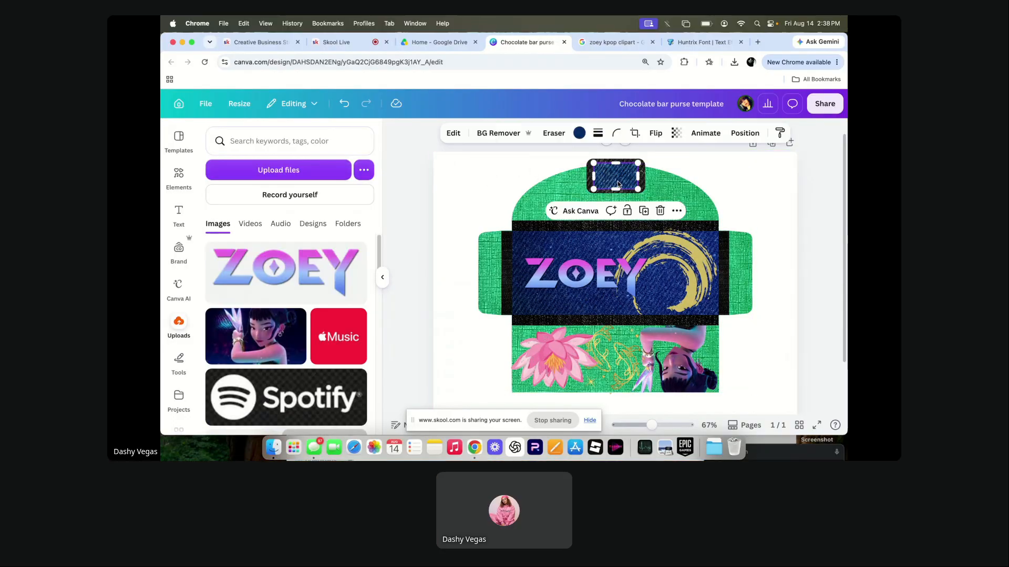
{"action": "left_click_drag", "start_coordinate": [620, 184], "coordinate": [620, 180]}
Give the small blue denim tab a solid yellow stroke with weight 2.
{"action": "left_click", "coordinate": [597, 134]}
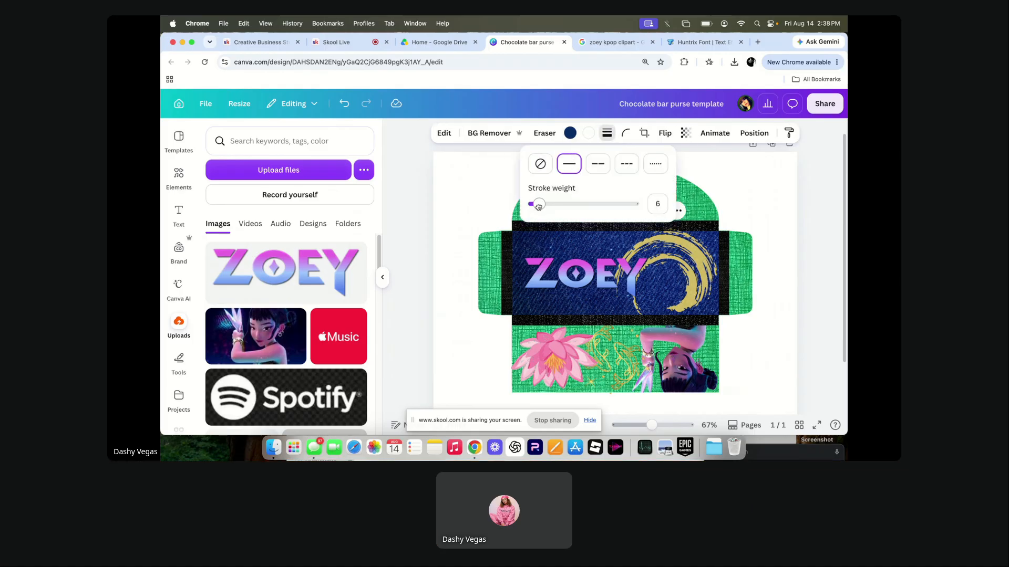
{"action": "left_click_drag", "start_coordinate": [535, 206], "coordinate": [534, 205]}
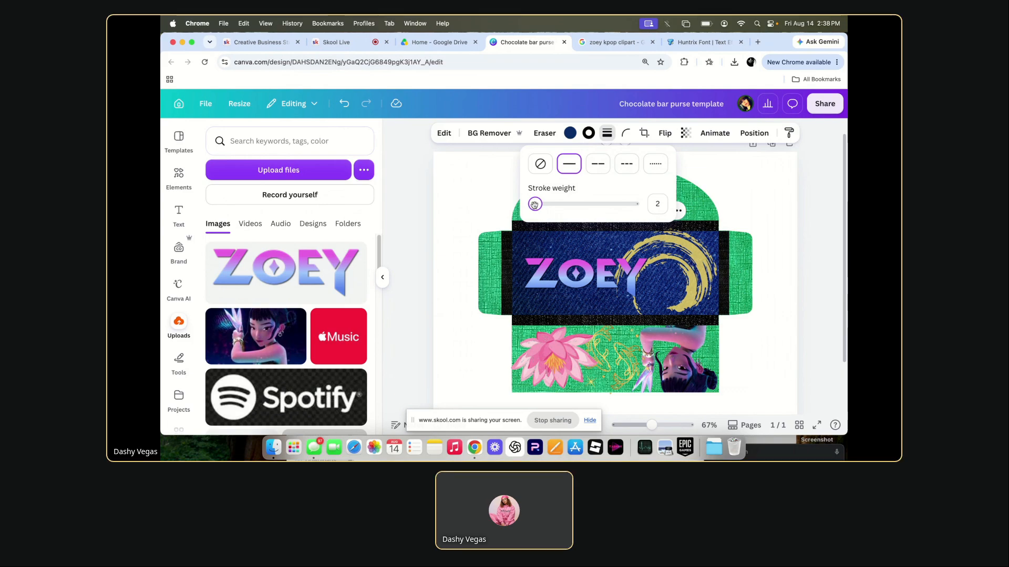
{"action": "left_click", "coordinate": [589, 138]}
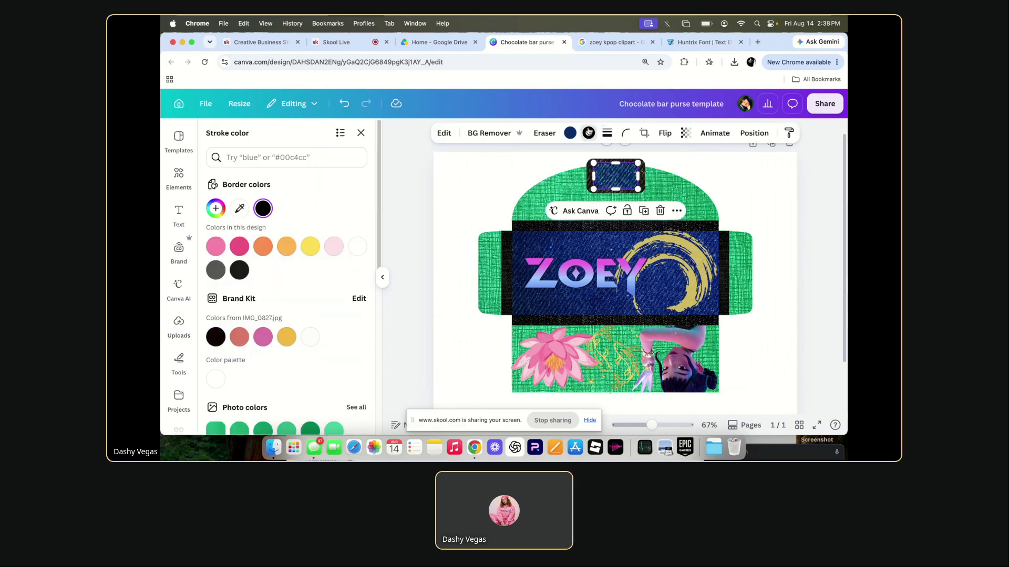
{"action": "left_click", "coordinate": [310, 247]}
{"action": "left_click", "coordinate": [419, 196]}
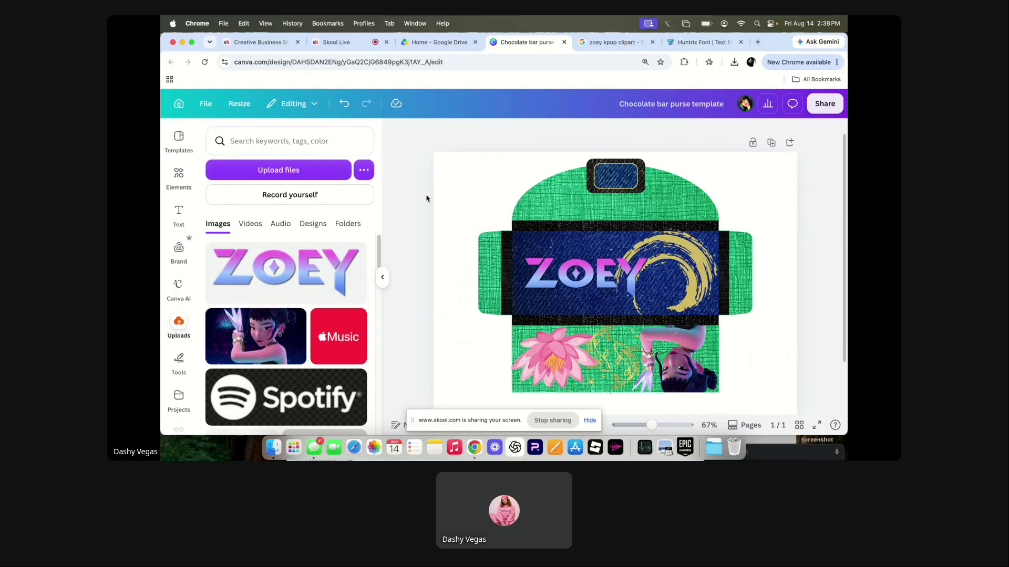
Add a solid yellow stroke of weight 2 to the black denim strip above the blue panel.
{"action": "left_click", "coordinate": [609, 226]}
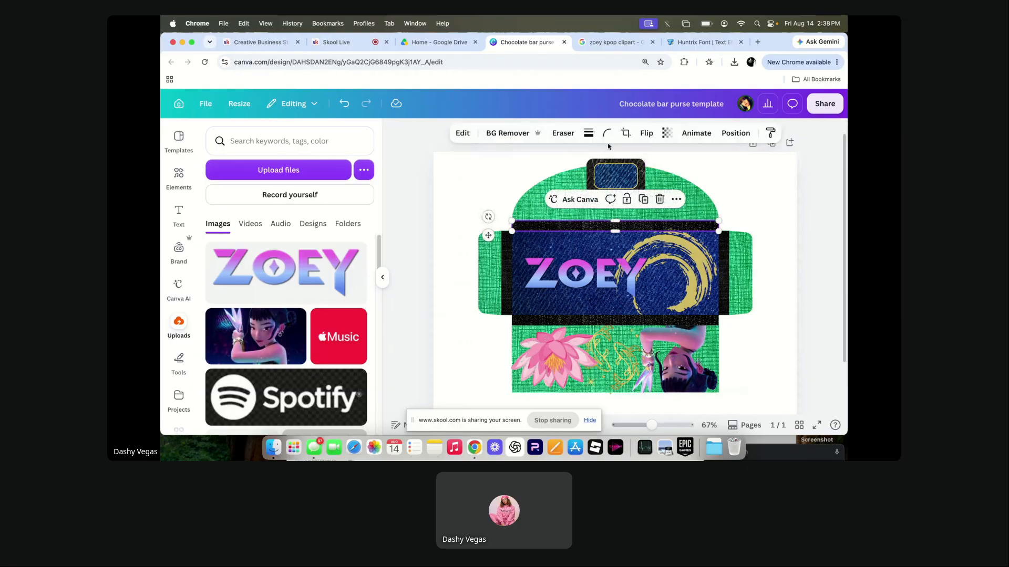
{"action": "left_click", "coordinate": [586, 136]}
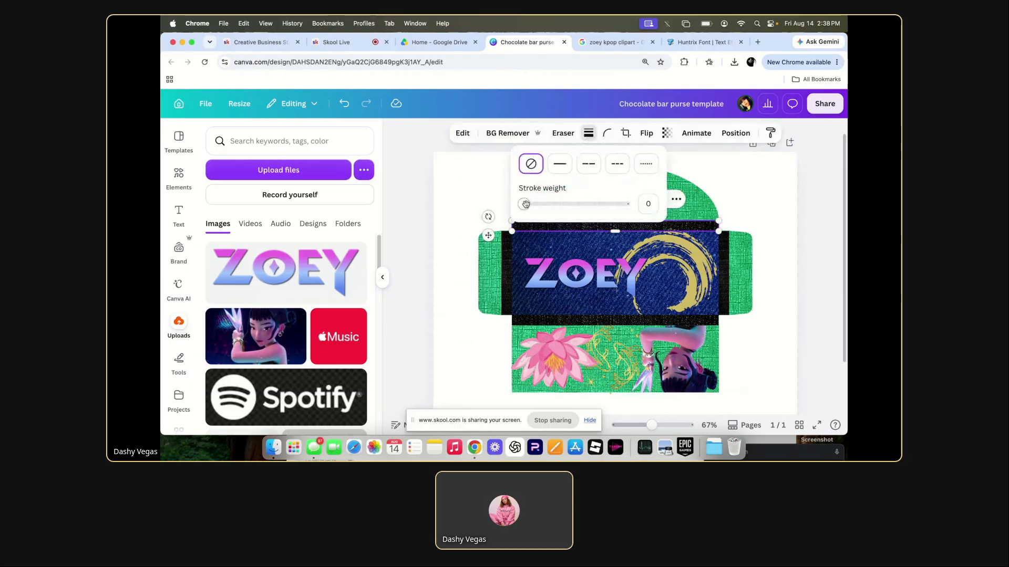
{"action": "left_click_drag", "start_coordinate": [524, 204], "coordinate": [526, 204]}
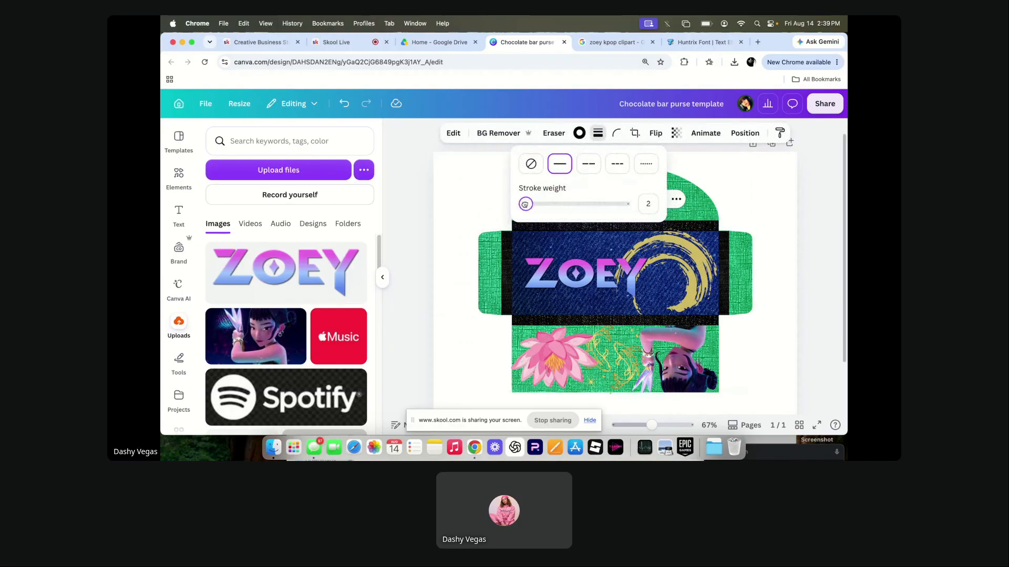
{"action": "left_click", "coordinate": [579, 133]}
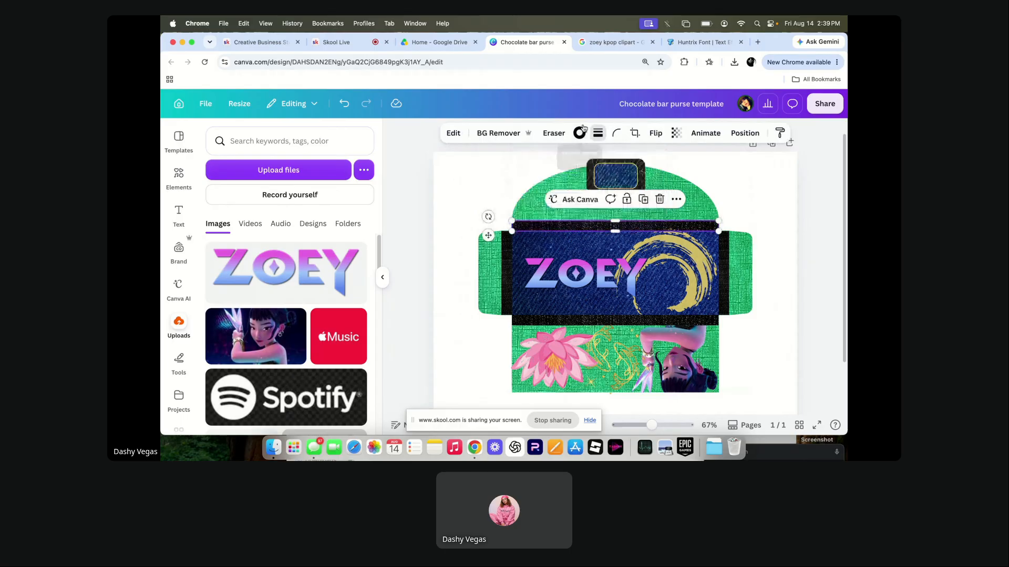
{"action": "left_click", "coordinate": [263, 207]}
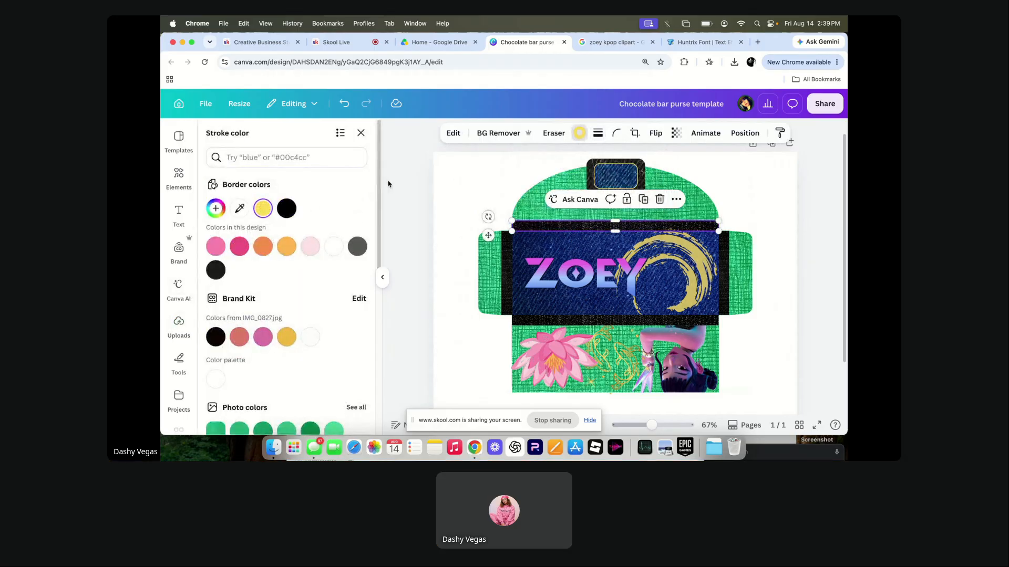
{"action": "left_click", "coordinate": [388, 184]}
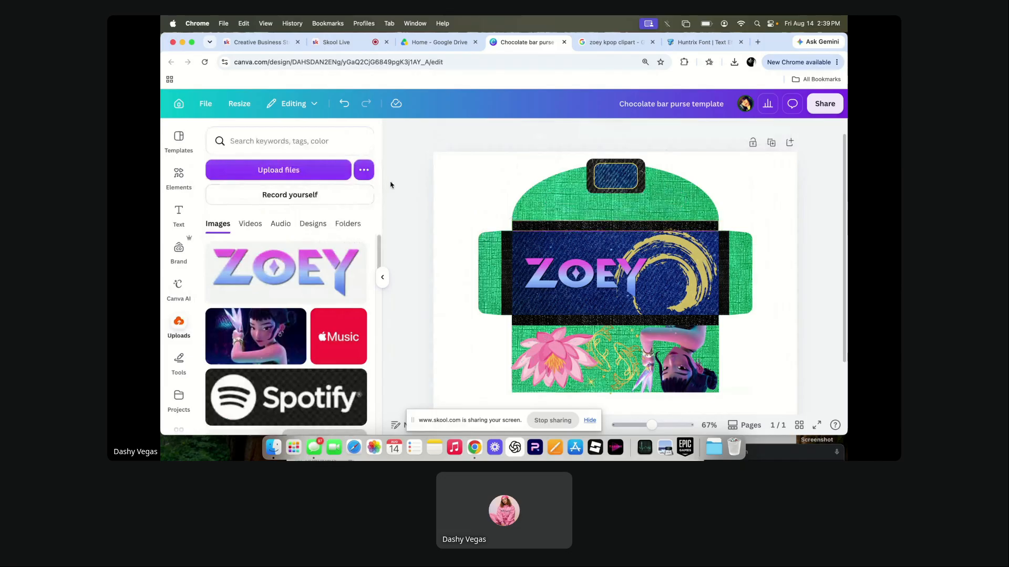
Add a solid yellow stroke of weight 3 to the black denim strip below the blue panel.
{"action": "left_click", "coordinate": [570, 321]}
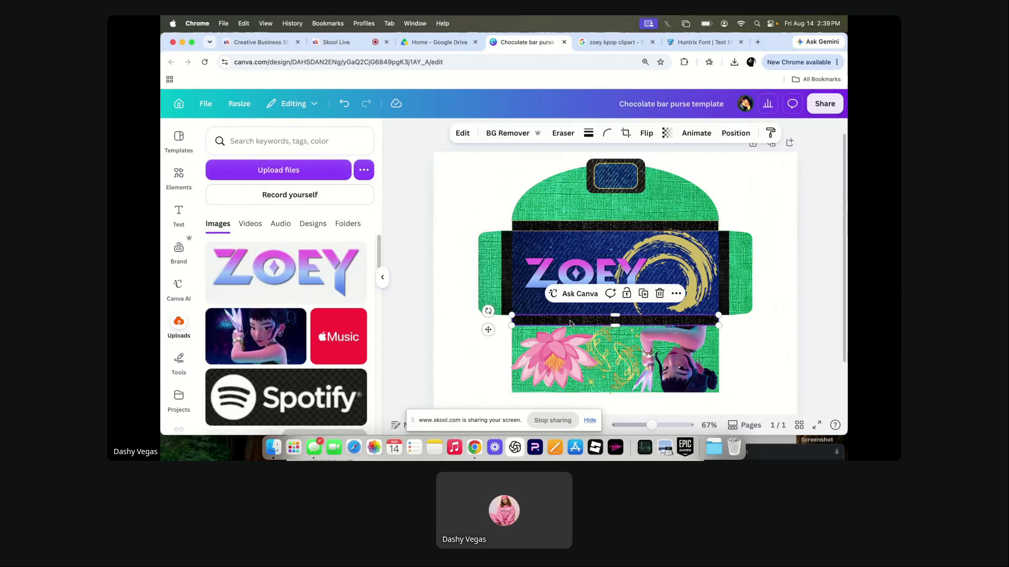
{"action": "left_click", "coordinate": [589, 132]}
{"action": "left_click", "coordinate": [525, 207]}
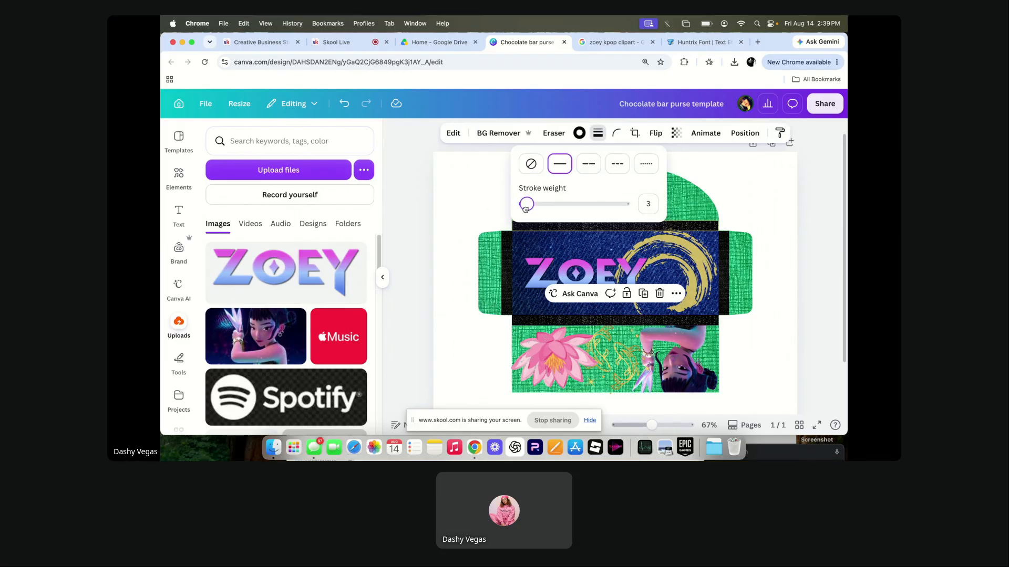
{"action": "left_click", "coordinate": [579, 133]}
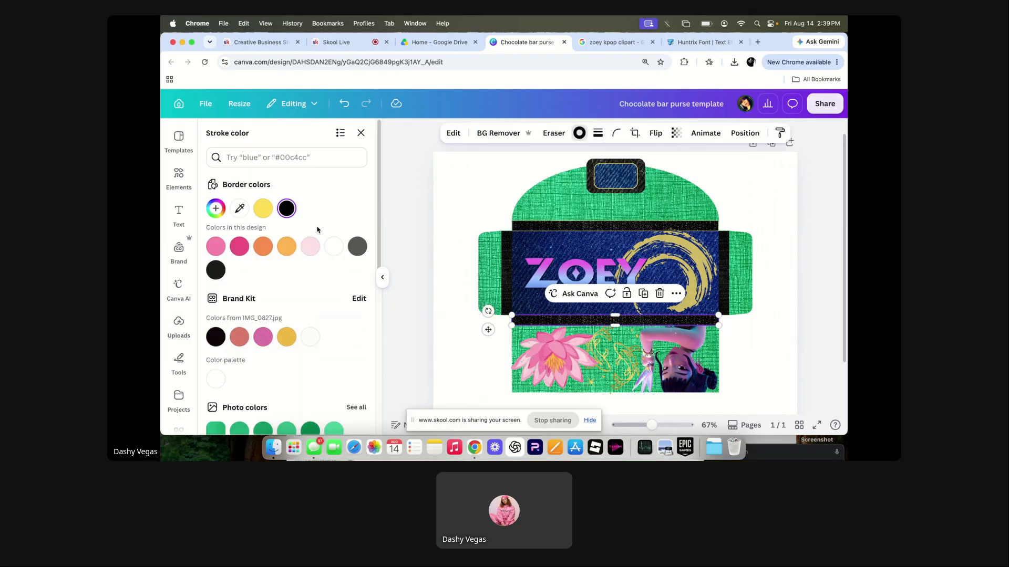
{"action": "left_click", "coordinate": [266, 213]}
{"action": "left_click", "coordinate": [415, 187]}
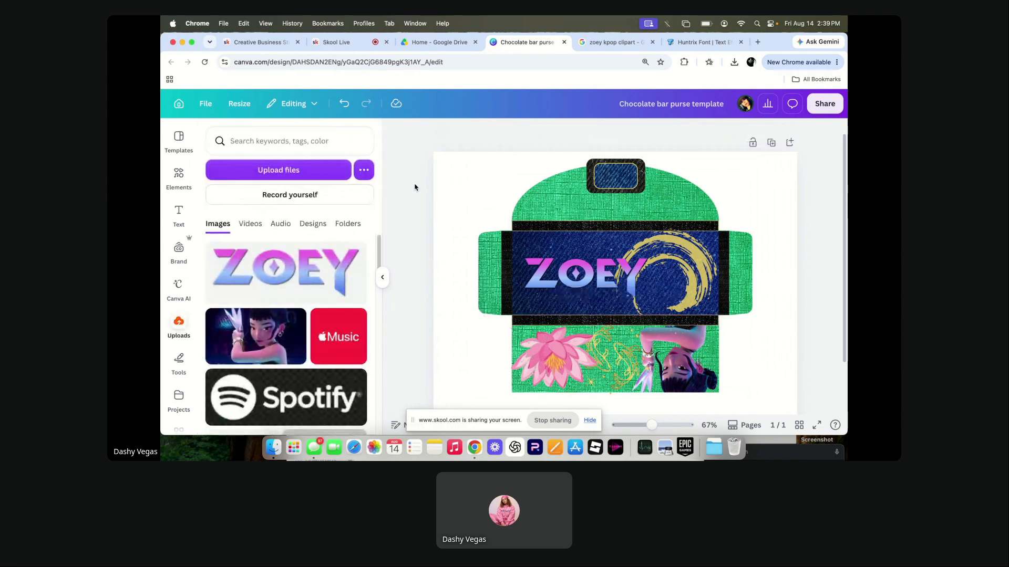
Add a solid yellow stroke of weight 1 to the black denim strip along the blue panel's left edge.
{"action": "scroll", "coordinate": [414, 188], "scroll_direction": "down", "scroll_amount": 3}
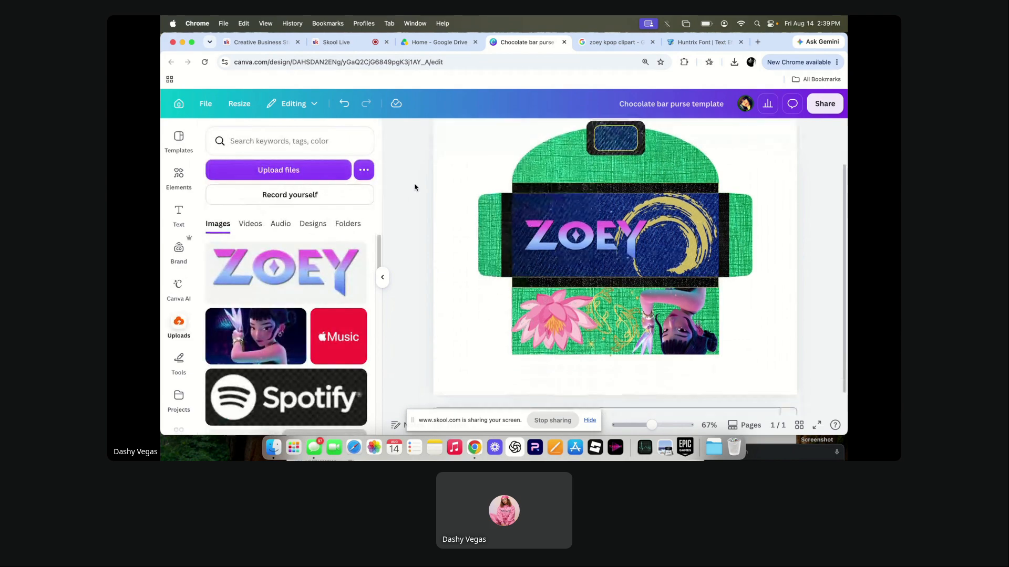
{"action": "left_click", "coordinate": [506, 220]}
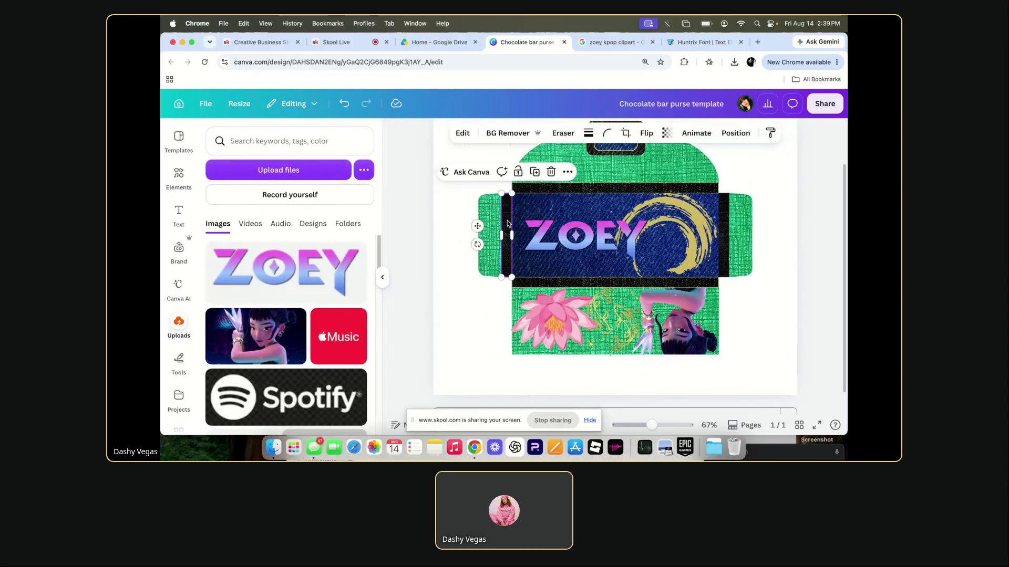
{"action": "left_click", "coordinate": [588, 133]}
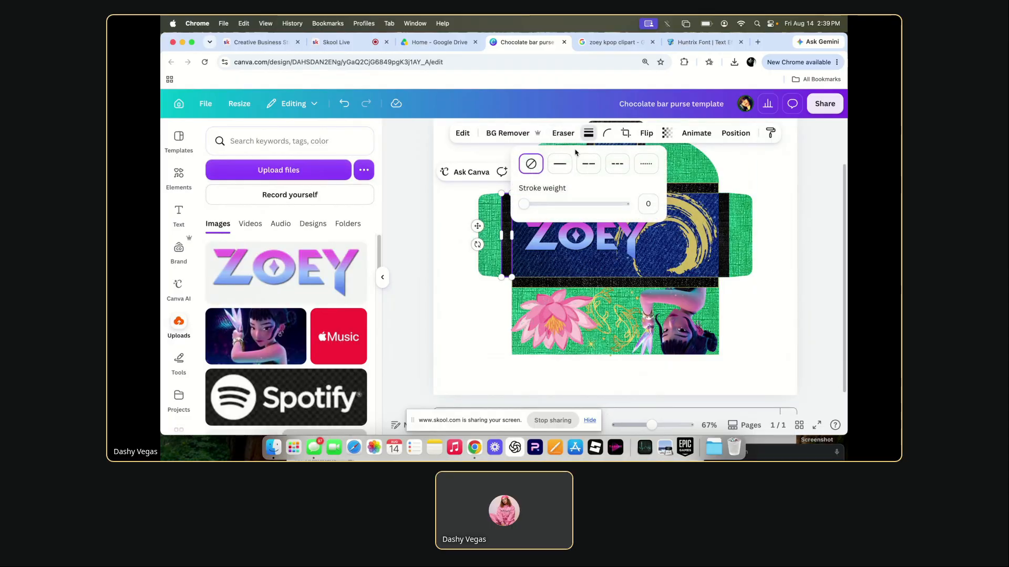
{"action": "left_click_drag", "start_coordinate": [522, 205], "coordinate": [525, 206]}
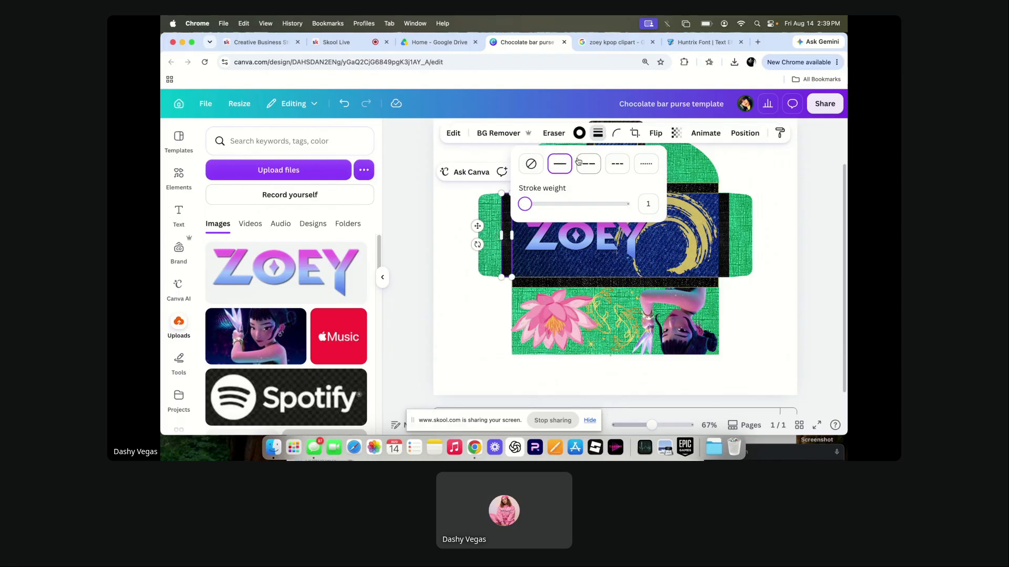
{"action": "left_click", "coordinate": [579, 133]}
{"action": "left_click", "coordinate": [263, 208]}
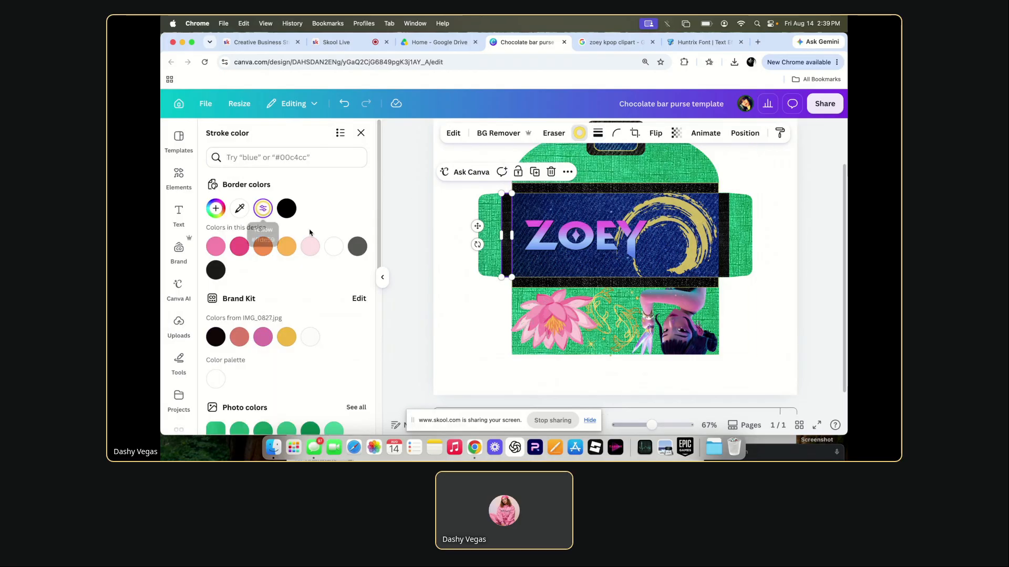
Give the black denim strip along the blue panel's right edge a solid yellow stroke with weight 1.
{"action": "left_click", "coordinate": [726, 239]}
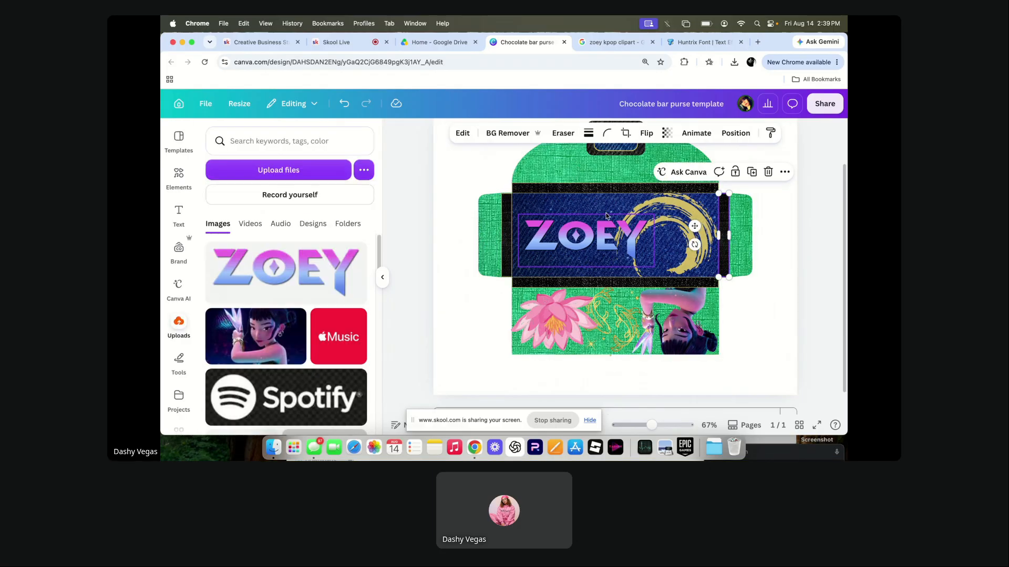
{"action": "left_click", "coordinate": [589, 133]}
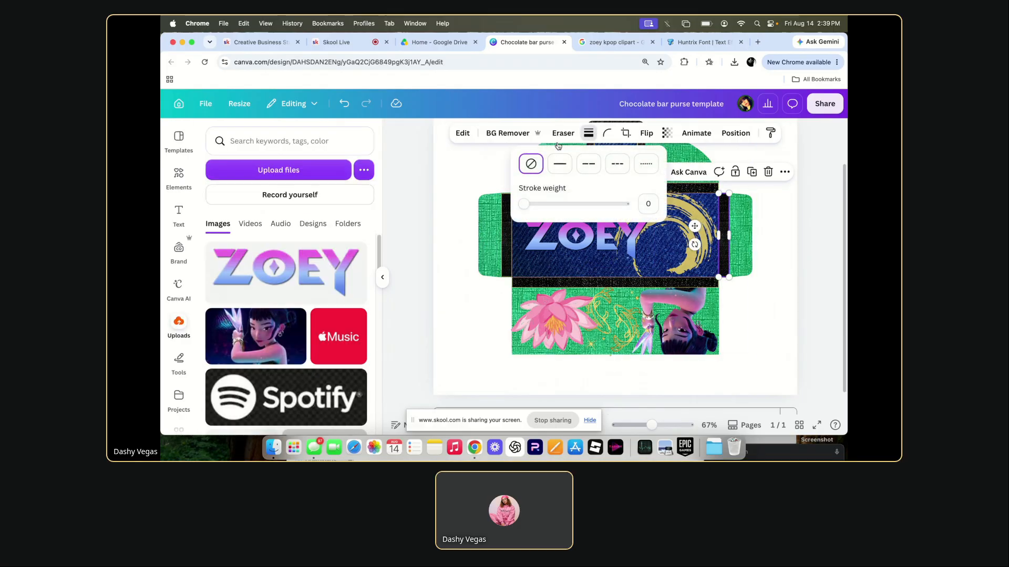
{"action": "left_click", "coordinate": [524, 204]}
{"action": "left_click_drag", "start_coordinate": [523, 205], "coordinate": [525, 205]}
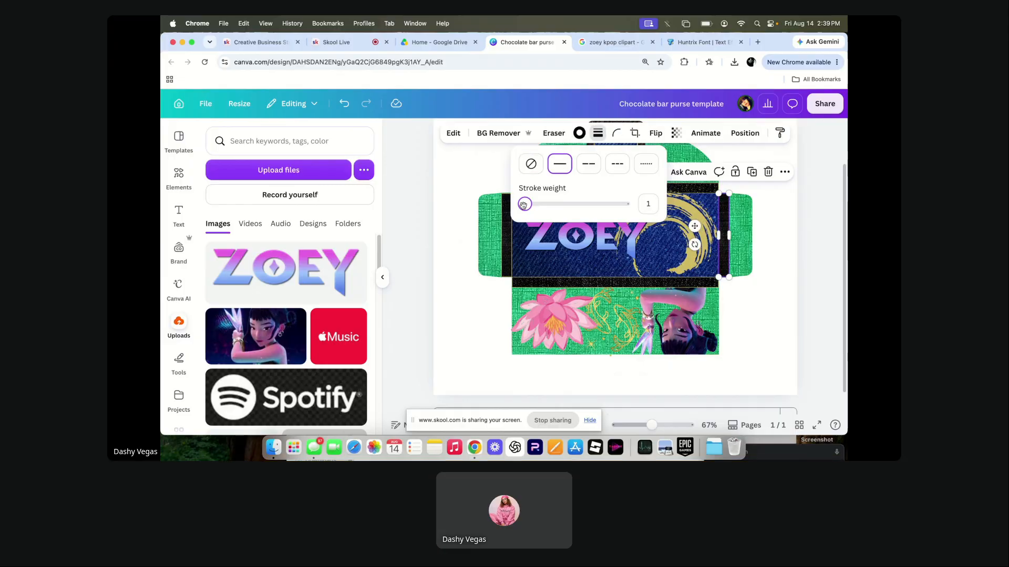
{"action": "left_click", "coordinate": [579, 133]}
{"action": "left_click", "coordinate": [263, 208]}
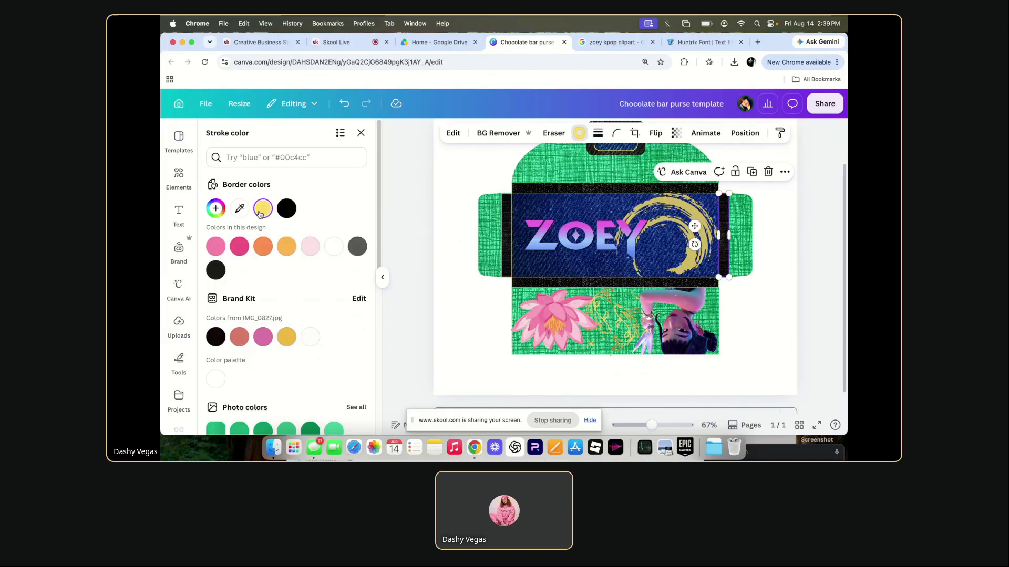
{"action": "left_click", "coordinate": [405, 194]}
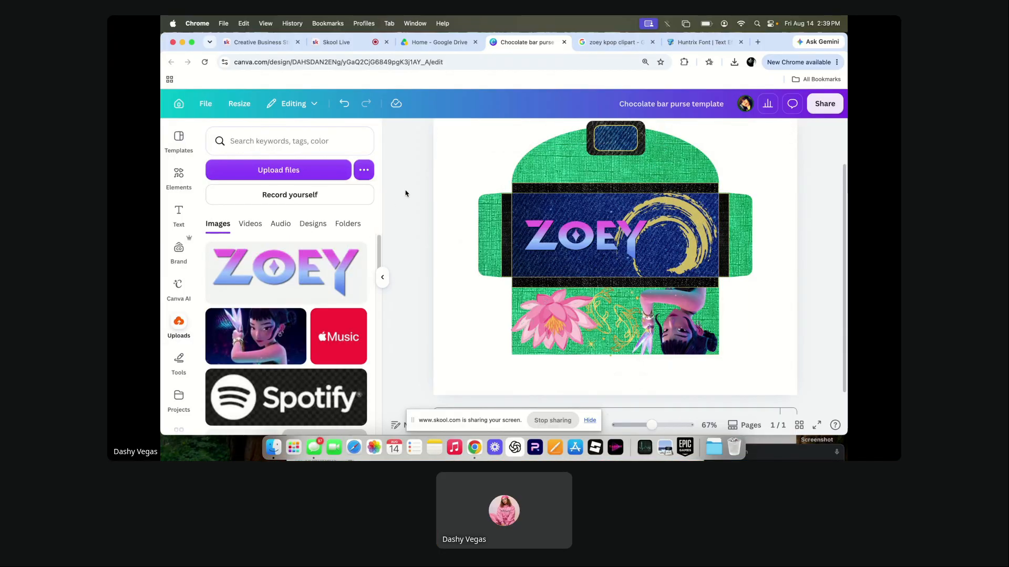
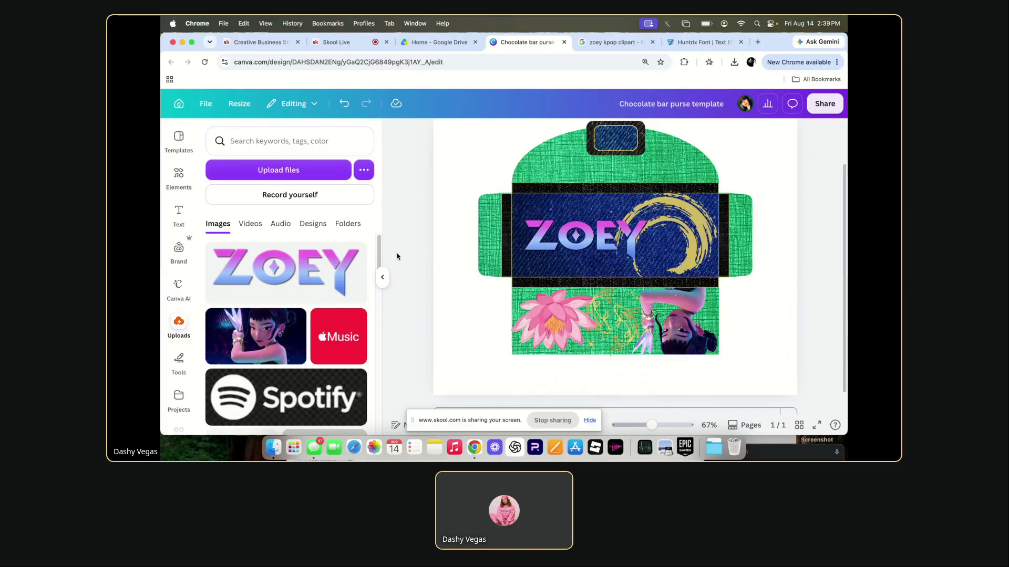
Search the Elements graphics for "magic".
{"action": "left_click", "coordinate": [342, 142]}
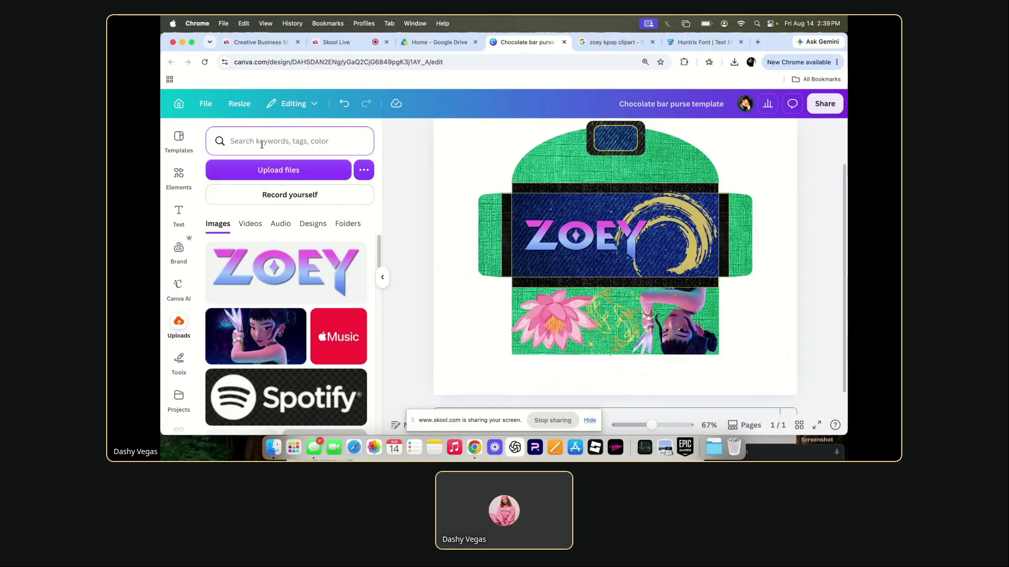
{"action": "left_click", "coordinate": [178, 176]}
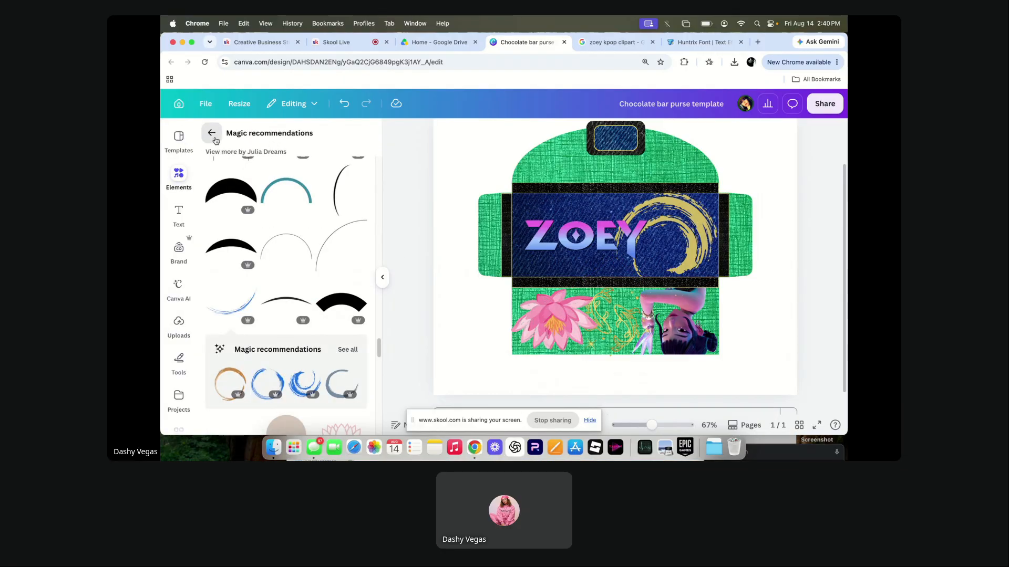
{"action": "left_click", "coordinate": [213, 135]}
{"action": "left_click", "coordinate": [279, 145]}
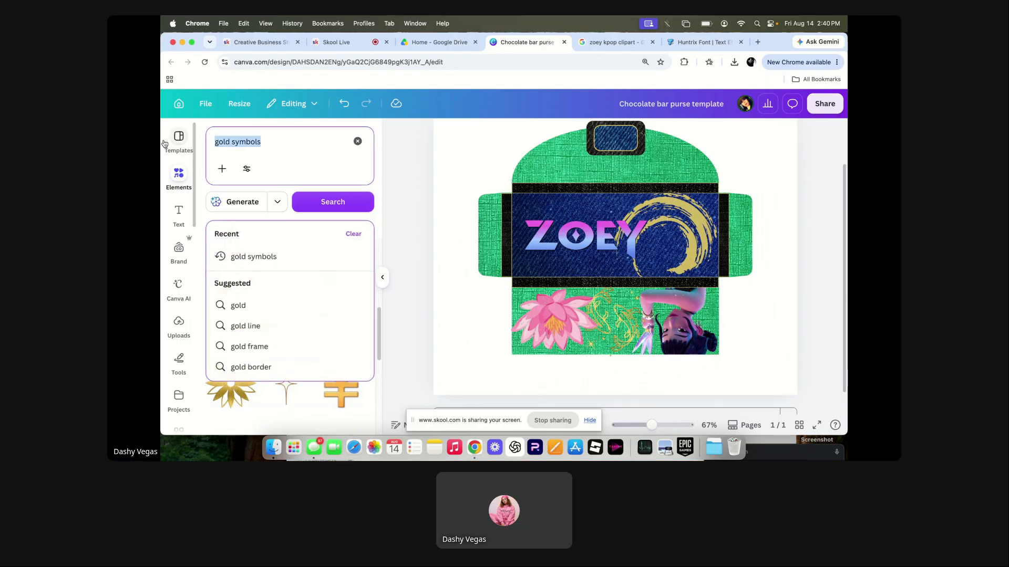
{"action": "type", "text": "magic"}
{"action": "key", "text": "Return"}
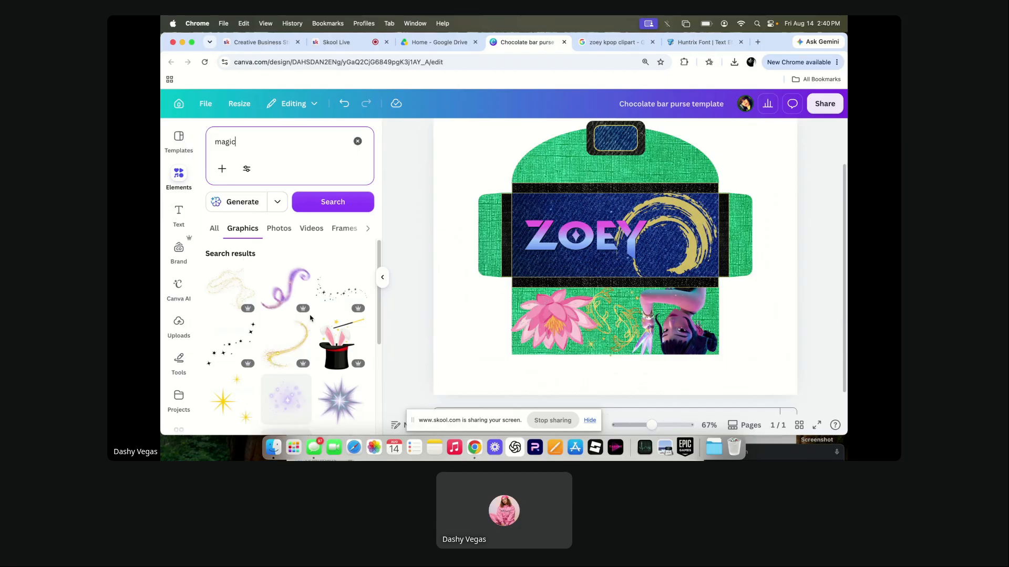
Add the pale purple sparkle graphic, shrink it, place it inside the gold swirl and set its transparency to 72.
{"action": "left_click", "coordinate": [312, 396]}
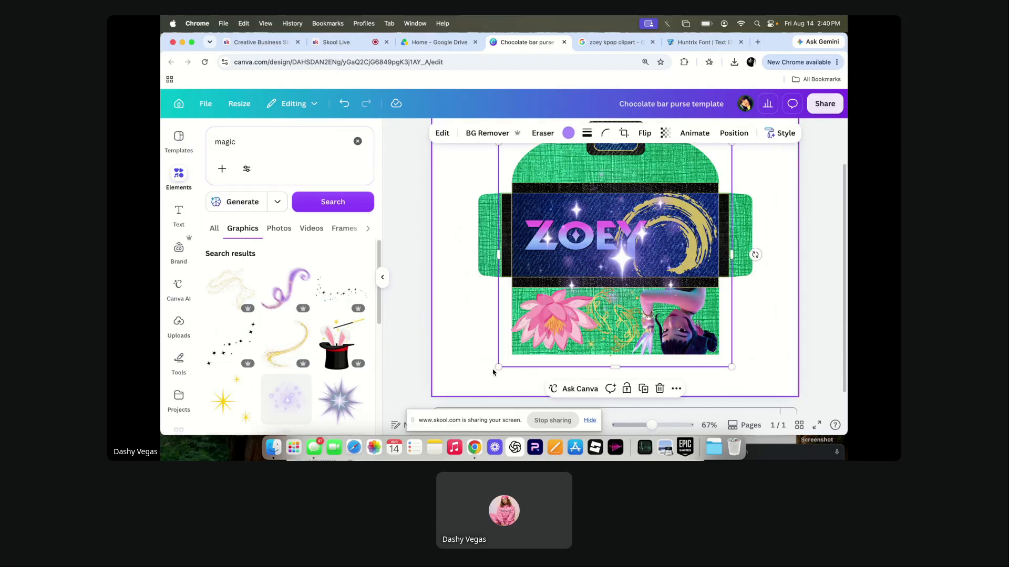
{"action": "left_click_drag", "start_coordinate": [499, 367], "coordinate": [651, 219]}
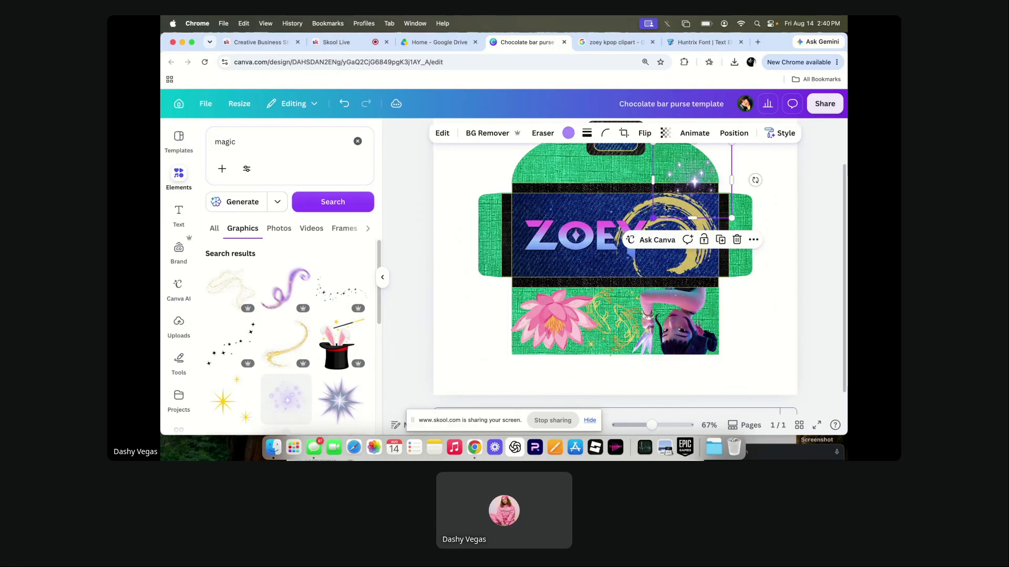
{"action": "left_click_drag", "start_coordinate": [697, 173], "coordinate": [666, 244]}
{"action": "left_click", "coordinate": [665, 133]}
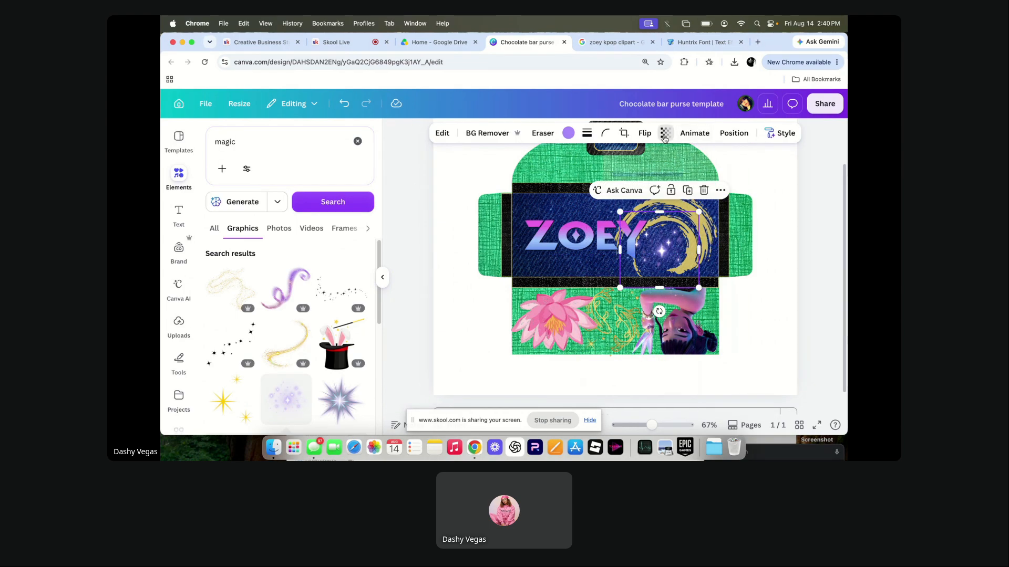
{"action": "left_click_drag", "start_coordinate": [692, 175], "coordinate": [665, 177]}
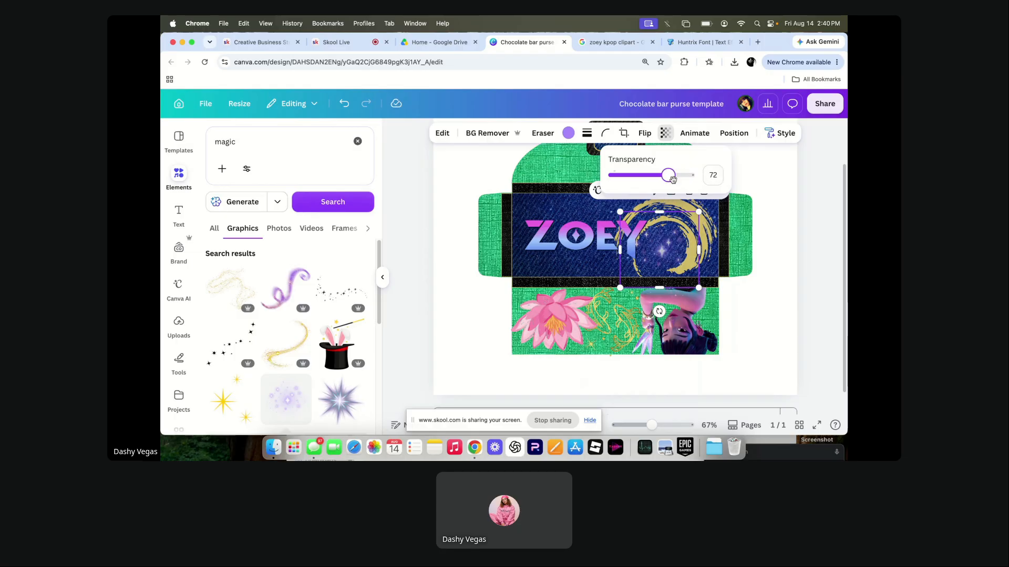
{"action": "left_click", "coordinate": [833, 282]}
{"action": "scroll", "coordinate": [835, 284], "scroll_direction": "up", "scroll_amount": 2}
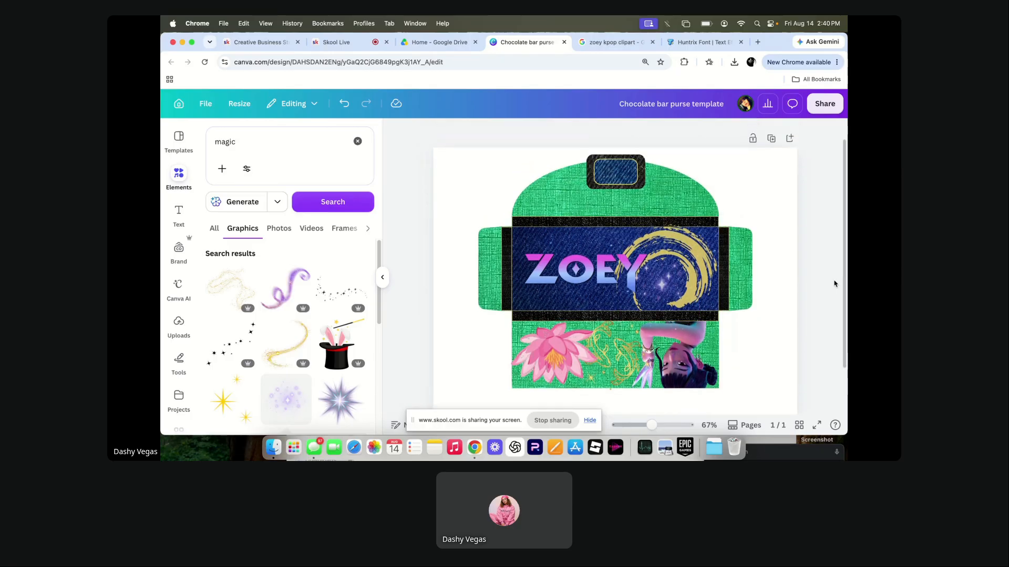
Replace the sparkle with the denser purple burst from its Magic recommendations, shrunk and placed over the character's hand on the lower panel.
{"action": "left_click", "coordinate": [663, 287]}
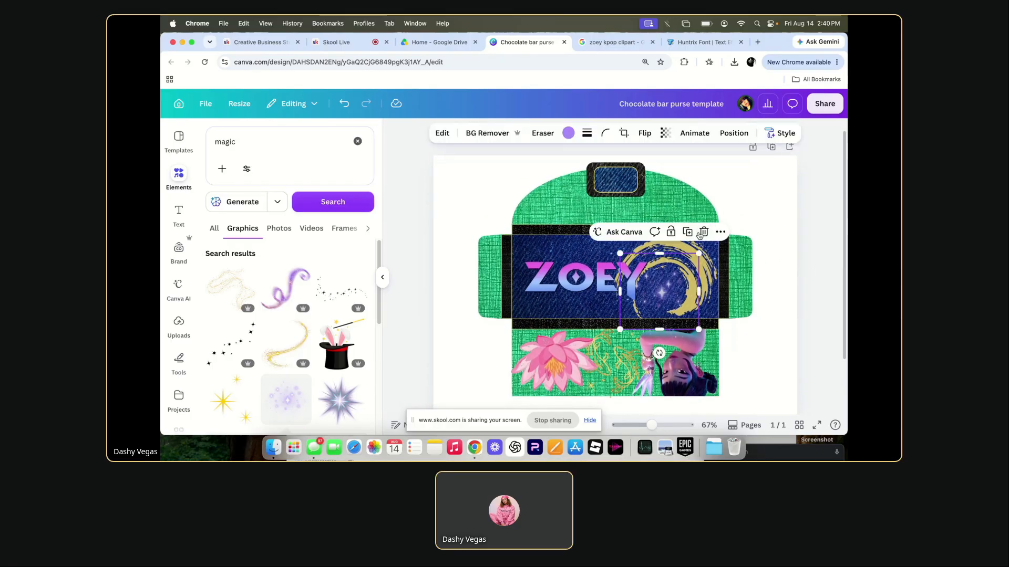
{"action": "key", "text": "Delete"}
{"action": "scroll", "coordinate": [273, 322], "scroll_direction": "down", "scroll_amount": 3}
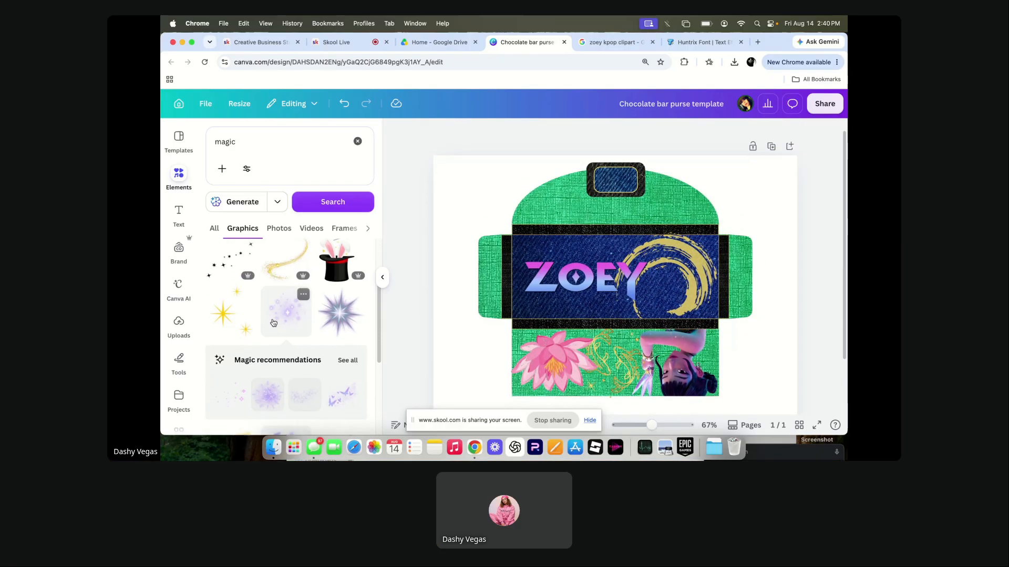
{"action": "scroll", "coordinate": [274, 321], "scroll_direction": "down", "scroll_amount": 1}
{"action": "left_click", "coordinate": [275, 337]}
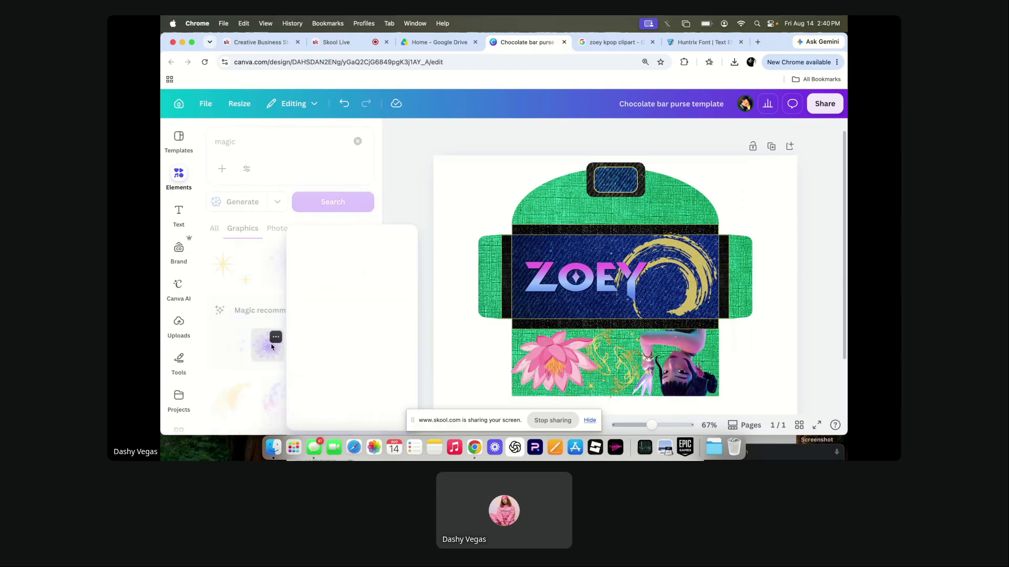
{"action": "left_click", "coordinate": [269, 351]}
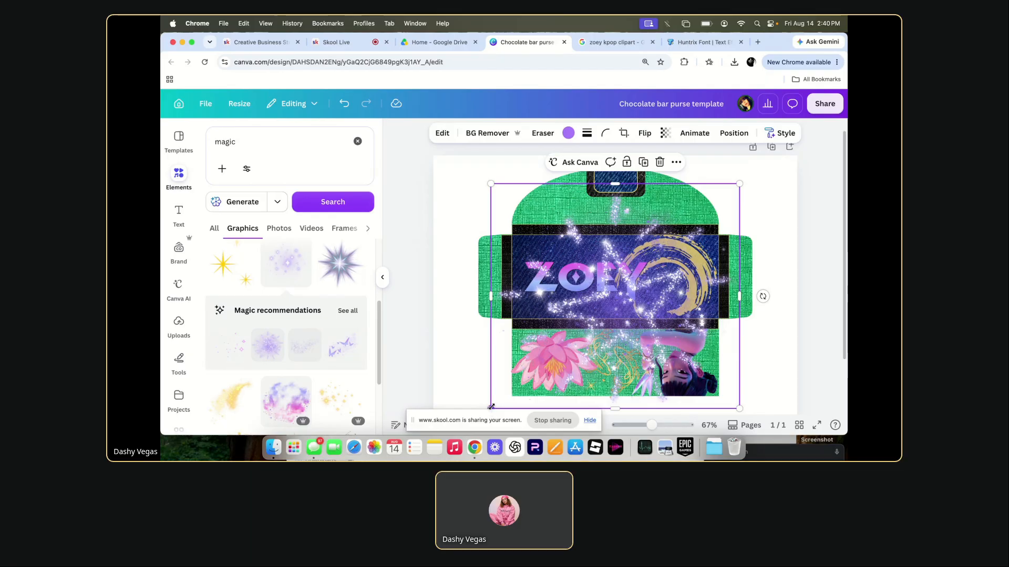
{"action": "left_click_drag", "start_coordinate": [492, 410], "coordinate": [672, 291]}
{"action": "left_click_drag", "start_coordinate": [682, 290], "coordinate": [680, 280]}
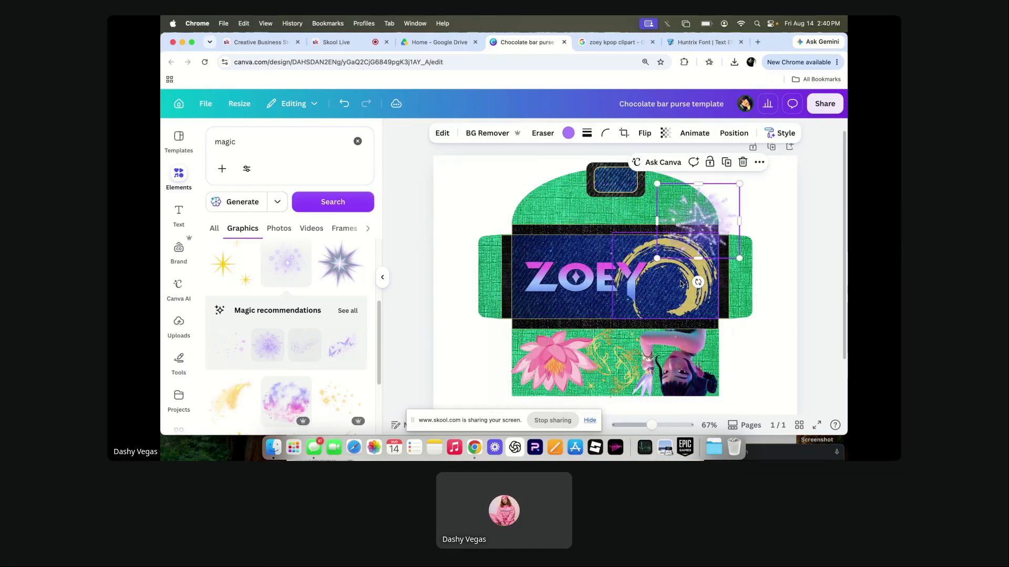
{"action": "left_click_drag", "start_coordinate": [715, 233], "coordinate": [663, 348]}
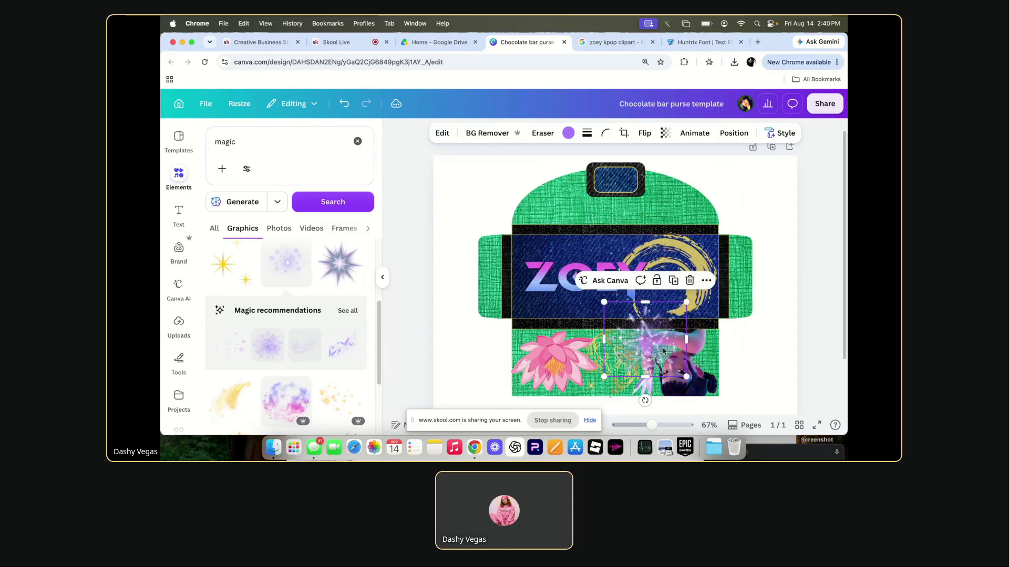
Replace the purple burst over the character's hand with the pink and purple smoke cloud from the magic graphics.
{"action": "left_click", "coordinate": [690, 281]}
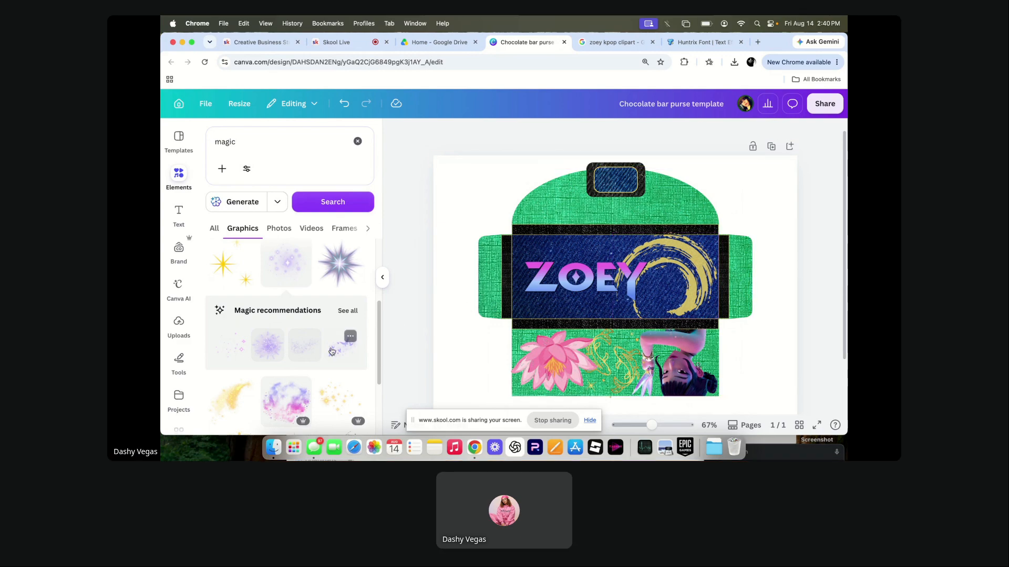
{"action": "left_click", "coordinate": [297, 392]}
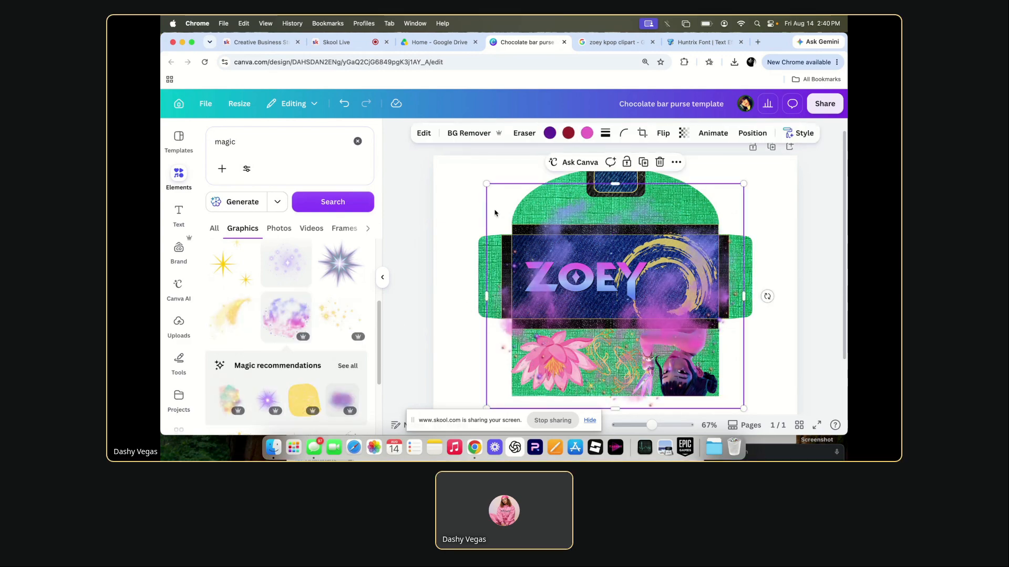
{"action": "left_click_drag", "start_coordinate": [481, 182], "coordinate": [588, 232]}
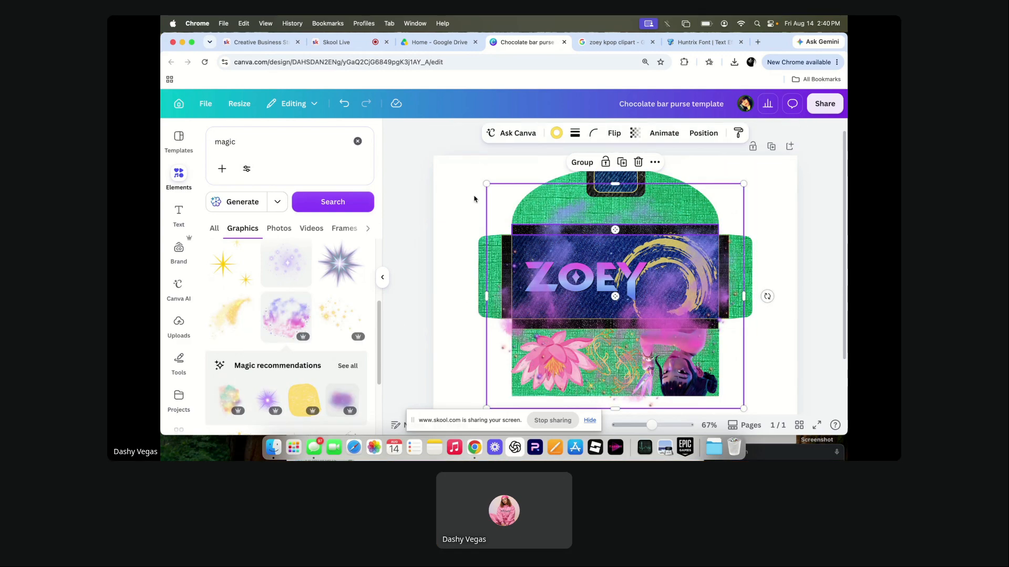
{"action": "left_click", "coordinate": [425, 151]}
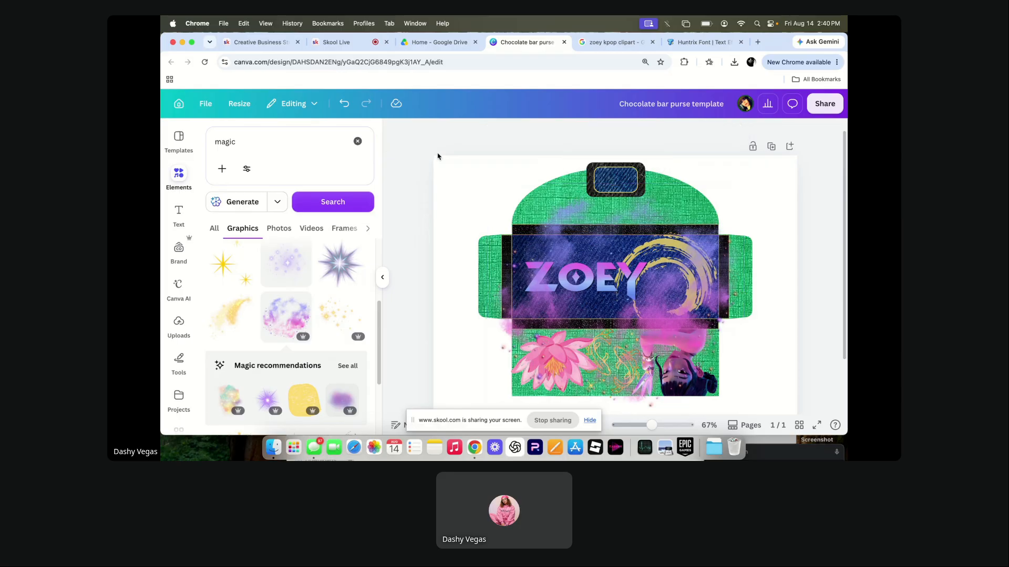
{"action": "left_click", "coordinate": [534, 304]}
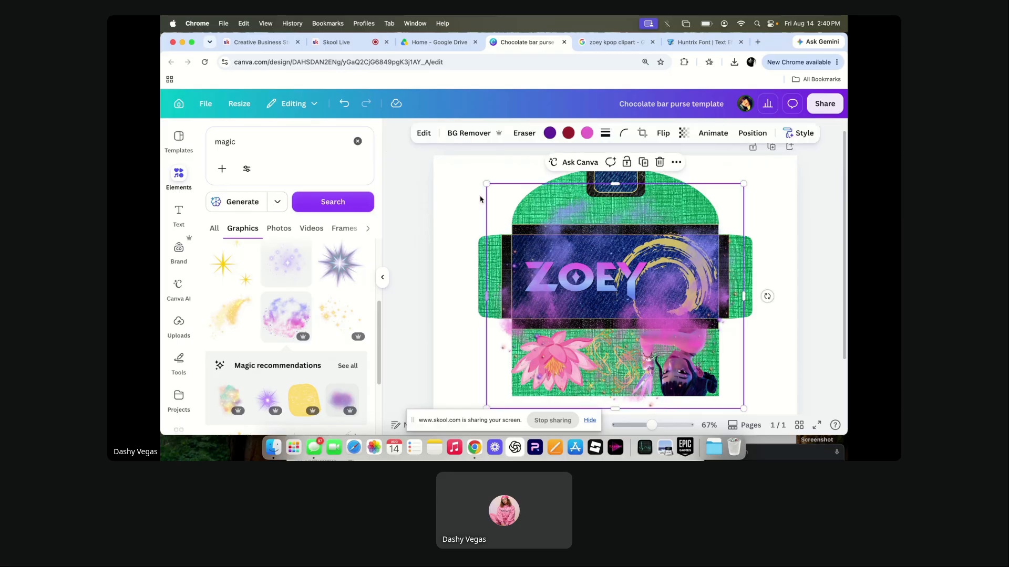
Shrink the smoke cloud, place it over the gold swirl and crop it to the blue denim panel's edges.
{"action": "left_click_drag", "start_coordinate": [487, 184], "coordinate": [593, 276]}
{"action": "left_click_drag", "start_coordinate": [665, 321], "coordinate": [648, 258]}
{"action": "left_click_drag", "start_coordinate": [647, 219], "coordinate": [649, 247]}
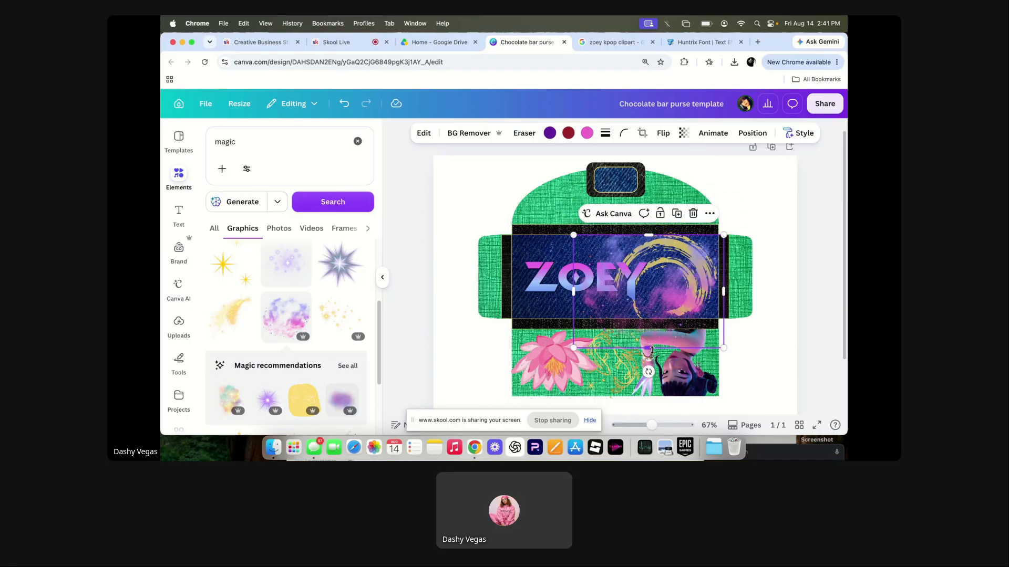
{"action": "left_click_drag", "start_coordinate": [650, 350], "coordinate": [648, 320]}
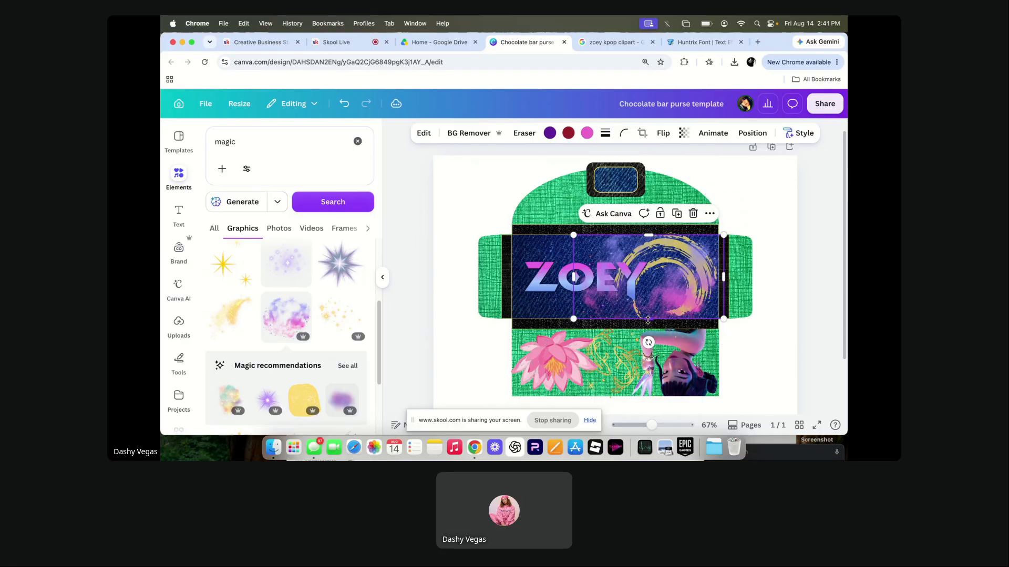
{"action": "left_click_drag", "start_coordinate": [724, 278], "coordinate": [719, 278]}
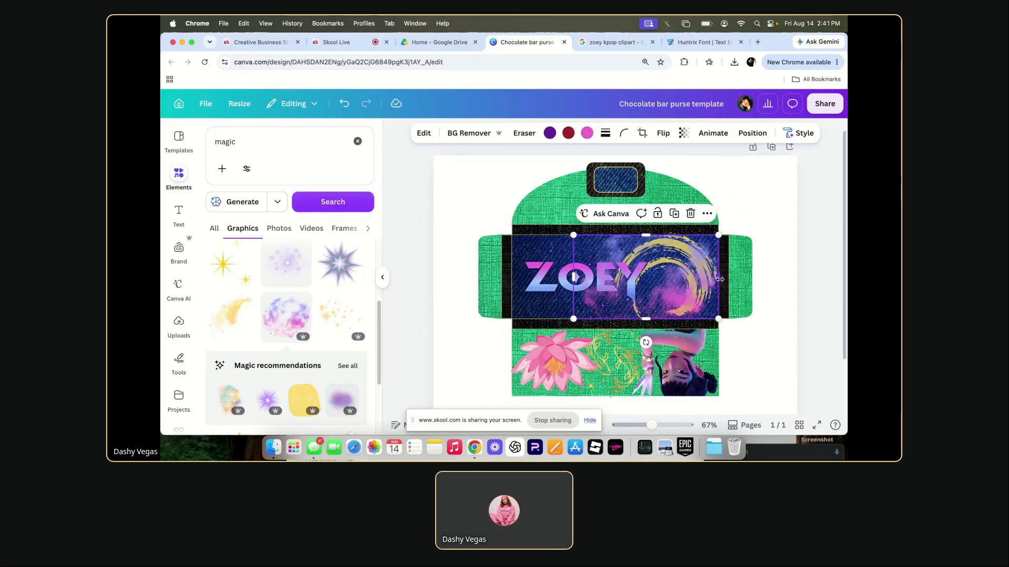
{"action": "left_click", "coordinate": [804, 242]}
Unlock the grouped green denim purse base behind the decorations.
{"action": "scroll", "coordinate": [757, 247], "scroll_direction": "down", "scroll_amount": 2}
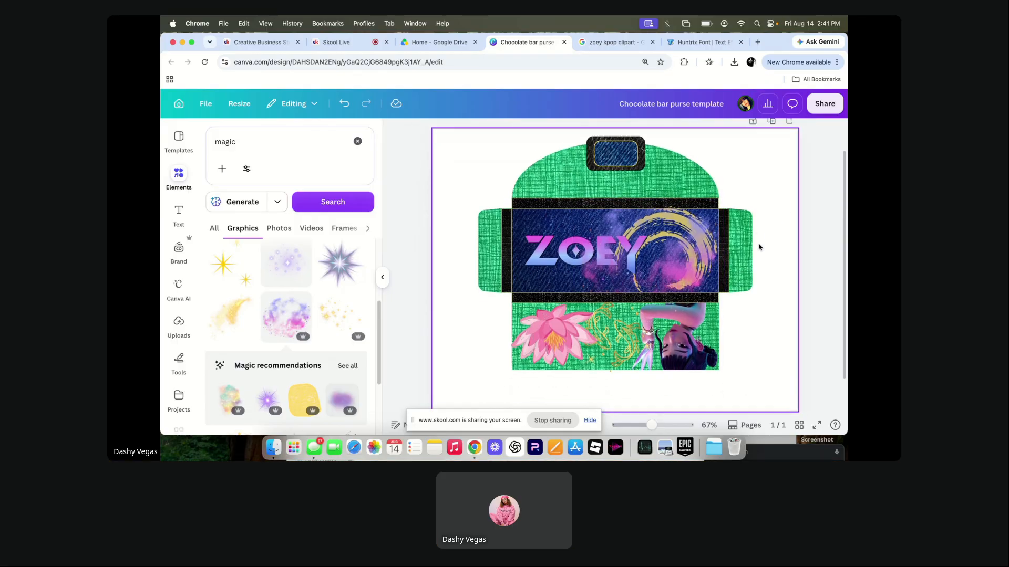
{"action": "scroll", "coordinate": [758, 247], "scroll_direction": "down", "scroll_amount": 1}
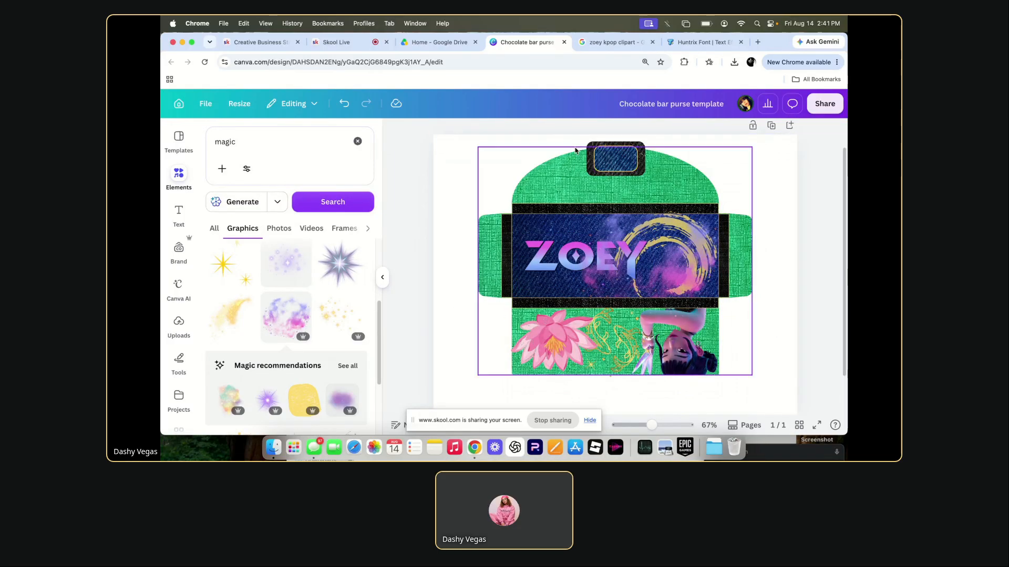
{"action": "left_click_drag", "start_coordinate": [427, 131], "coordinate": [784, 376]}
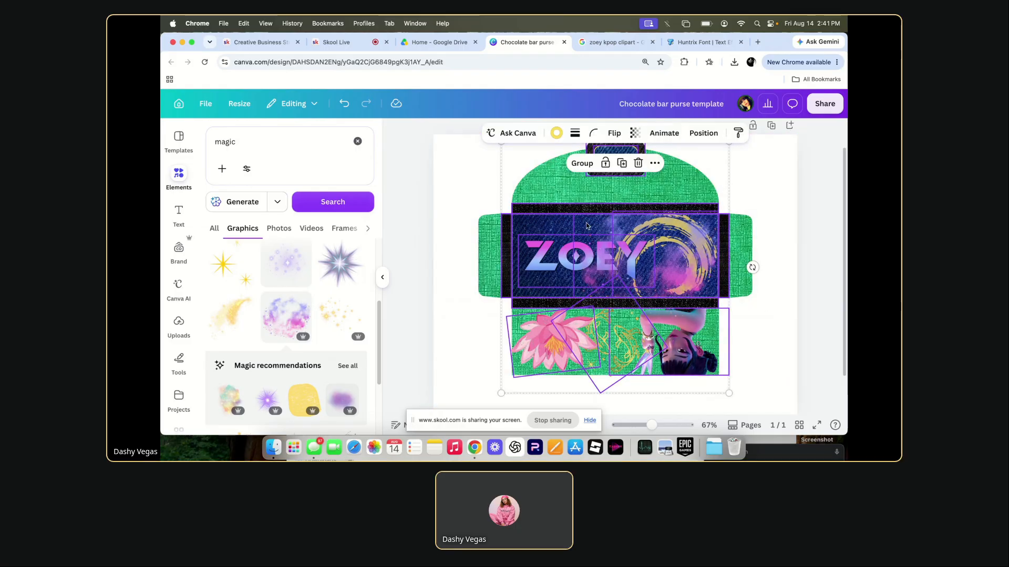
{"action": "mouse_move", "coordinate": [753, 268]}
{"action": "left_mouse_down"}
{"action": "mouse_move", "coordinate": [722, 210]}
{"action": "mouse_move", "coordinate": [750, 270]}
{"action": "left_mouse_up"}
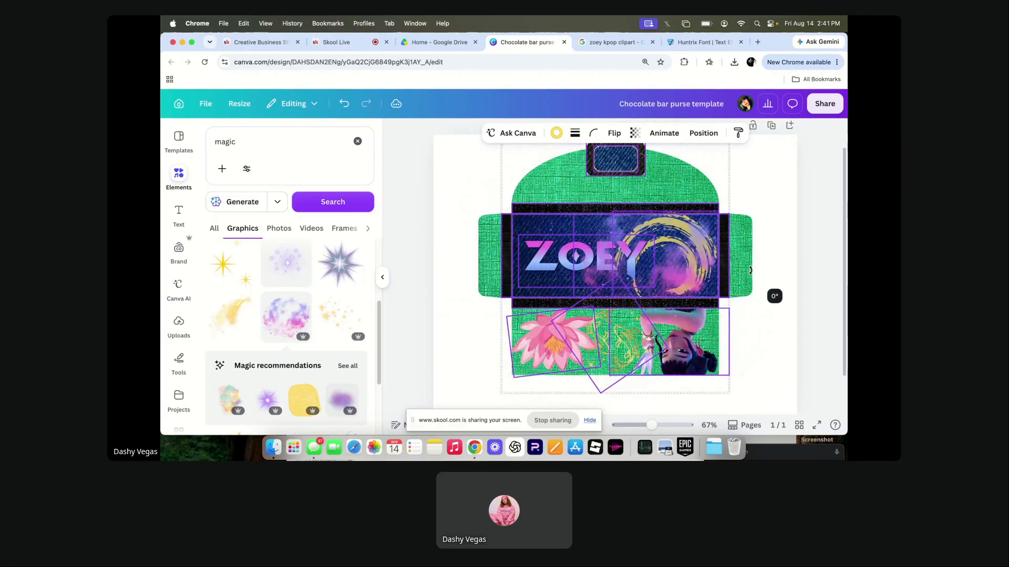
{"action": "left_click", "coordinate": [483, 240]}
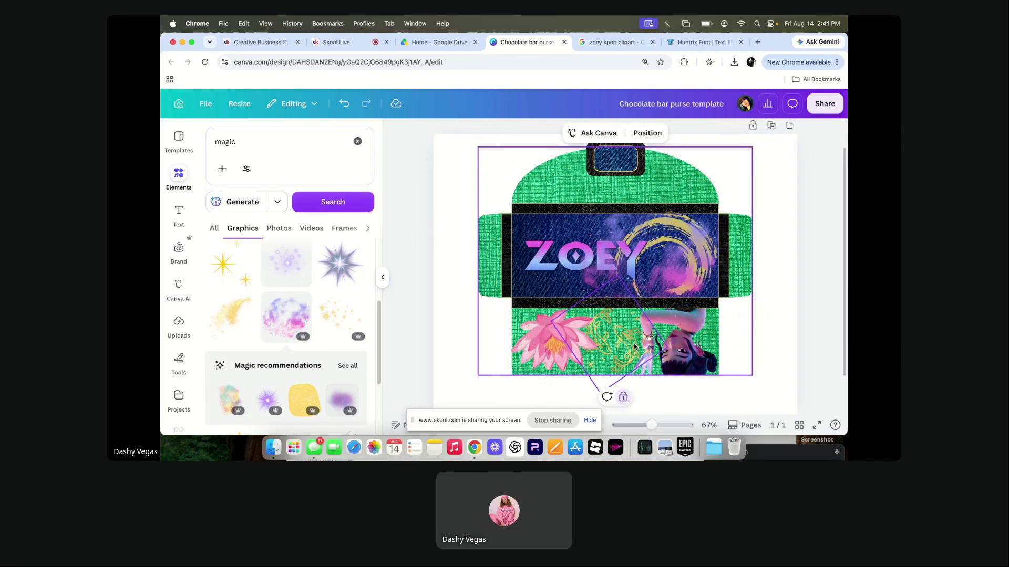
{"action": "left_click", "coordinate": [623, 397]}
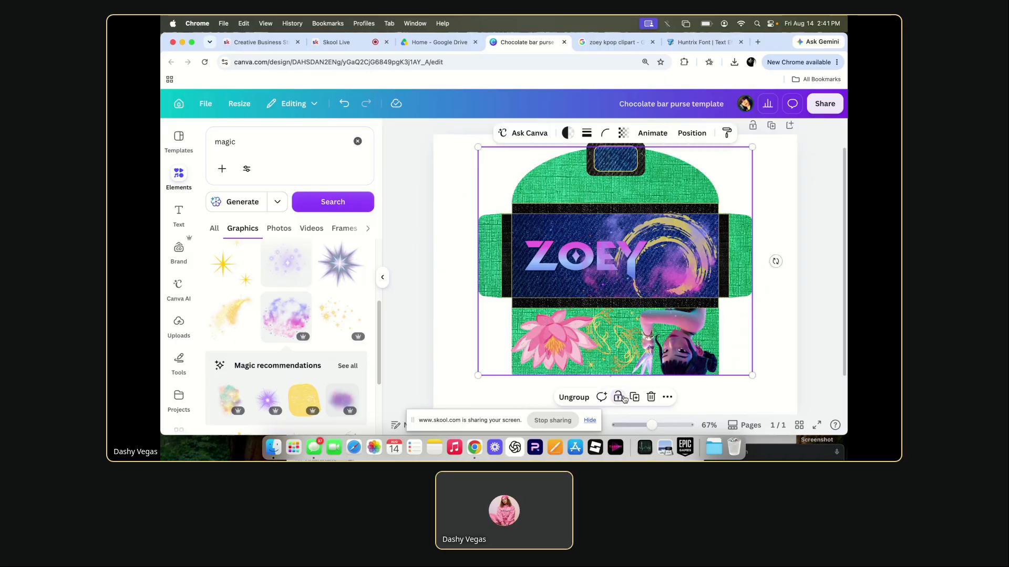
Select the whole purse design, including the green base, and rotate it 180 degrees so the character stands upright.
{"action": "left_click", "coordinate": [427, 151]}
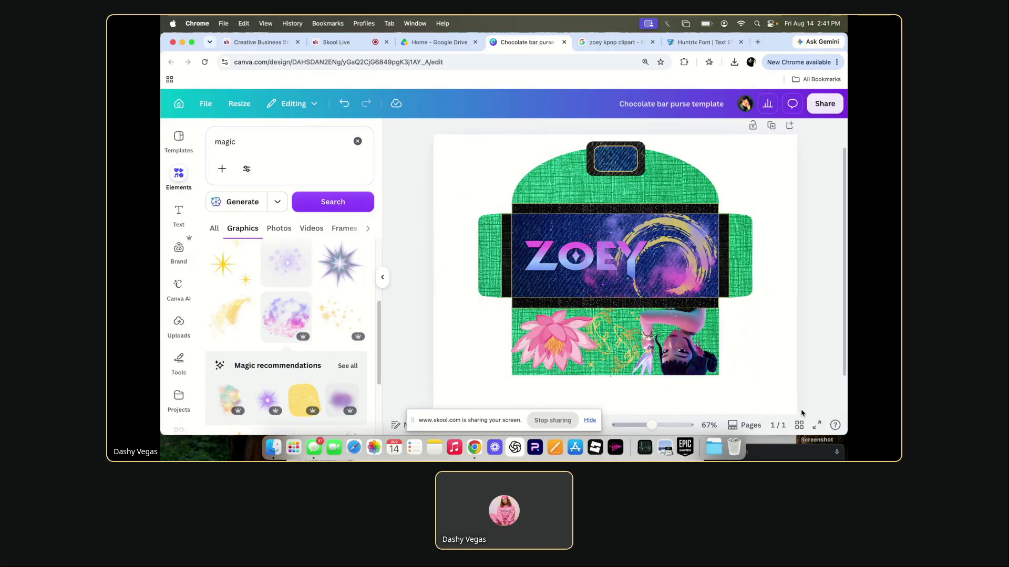
{"action": "left_click_drag", "start_coordinate": [395, 133], "coordinate": [800, 392]}
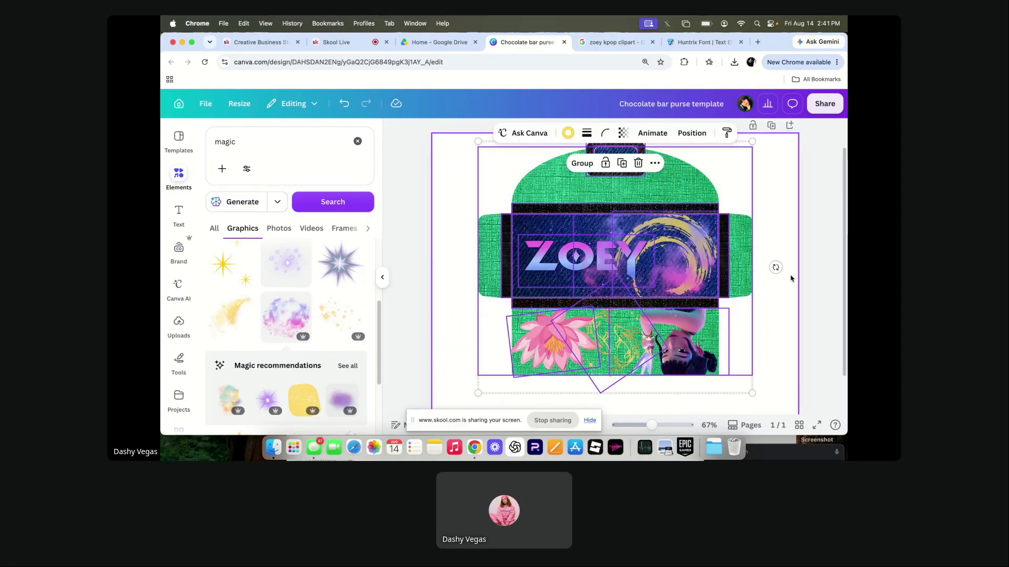
{"action": "left_click_drag", "start_coordinate": [776, 267], "coordinate": [588, 266]}
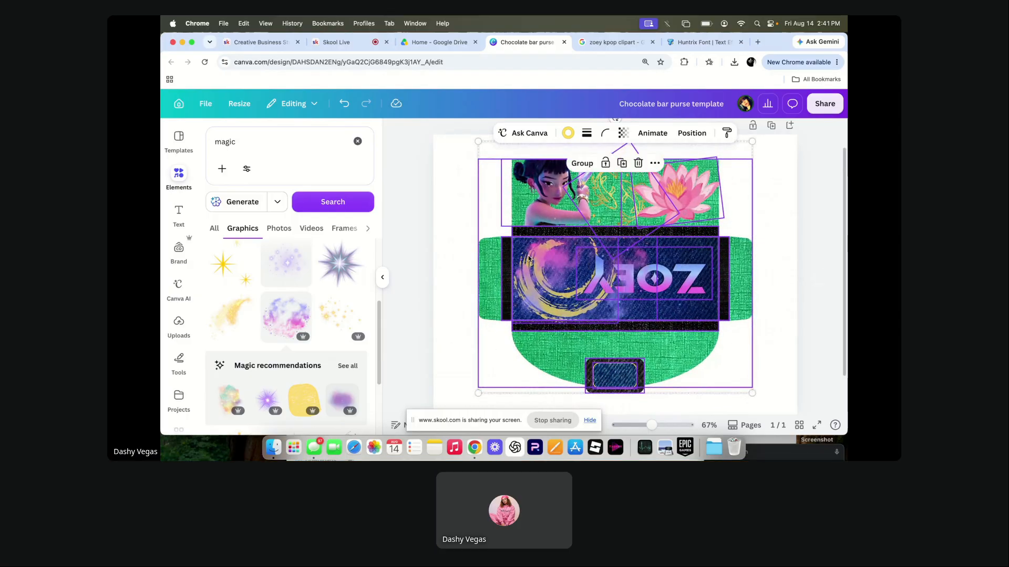
{"action": "left_click", "coordinate": [438, 215]}
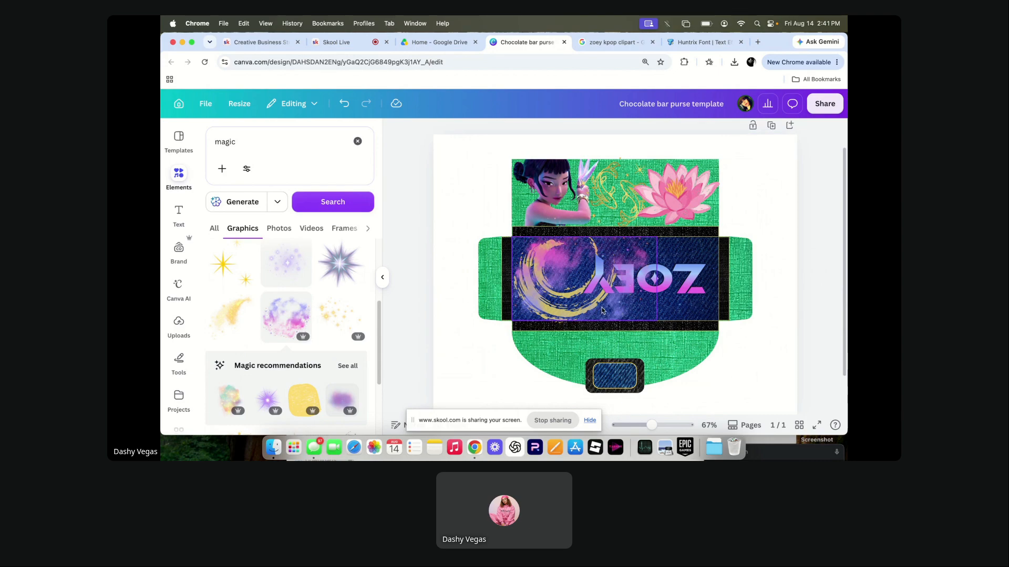
Compare the purse design with the Zoey reference picture in the Google image search, checking her outfit and colours.
{"action": "left_click", "coordinate": [611, 46]}
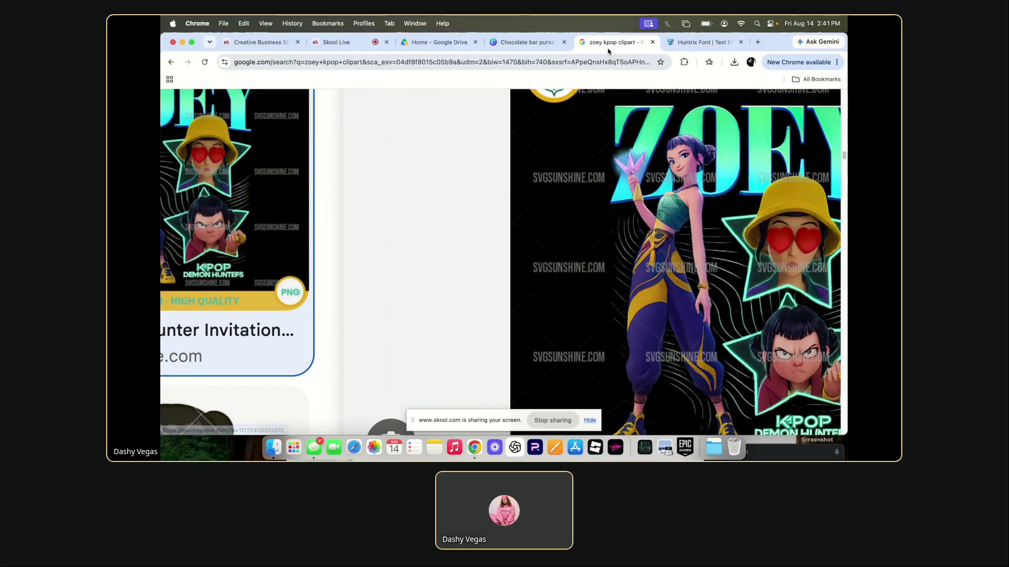
{"action": "left_click", "coordinate": [517, 46]}
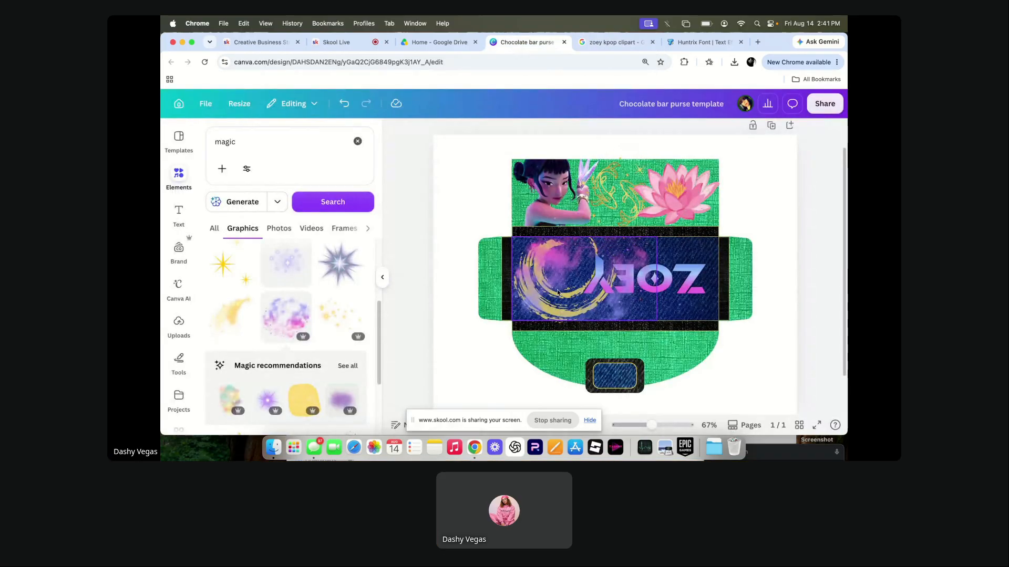
{"action": "left_click", "coordinate": [615, 42]}
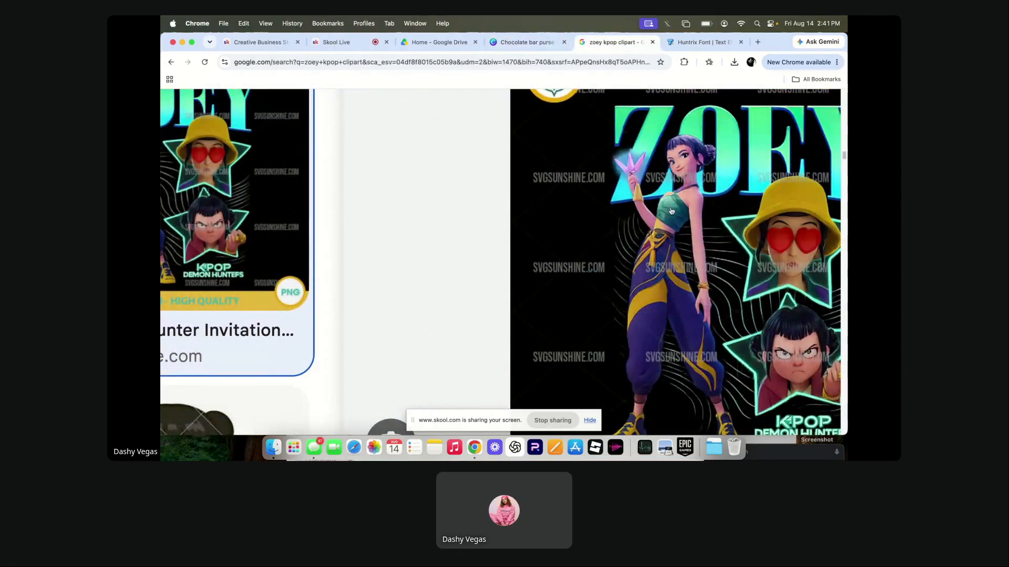
{"action": "left_click", "coordinate": [525, 43]}
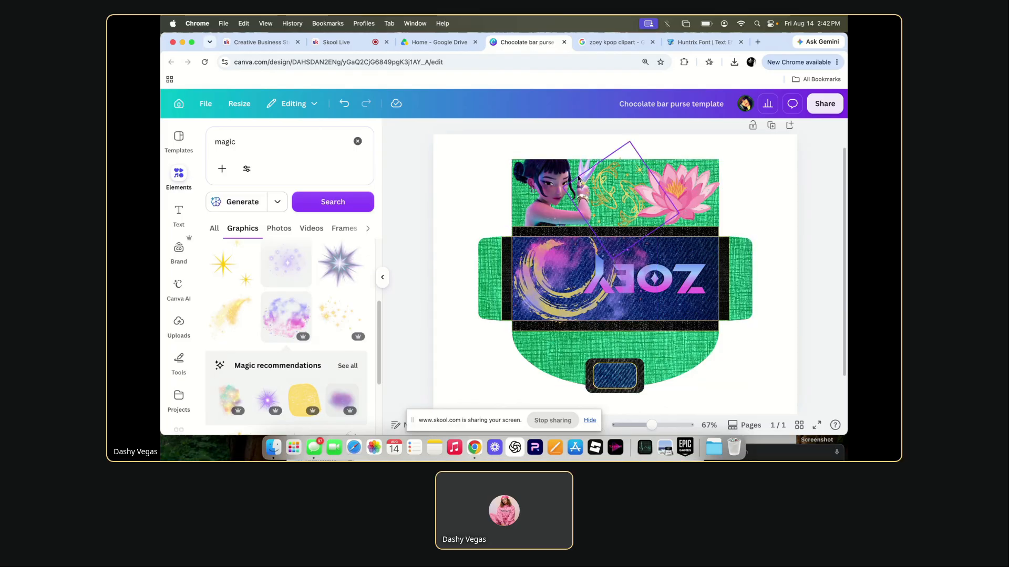
Recolor the pink lotus's dark pink details with the near-black navy from the character's photo colors.
{"action": "left_click", "coordinate": [672, 195]}
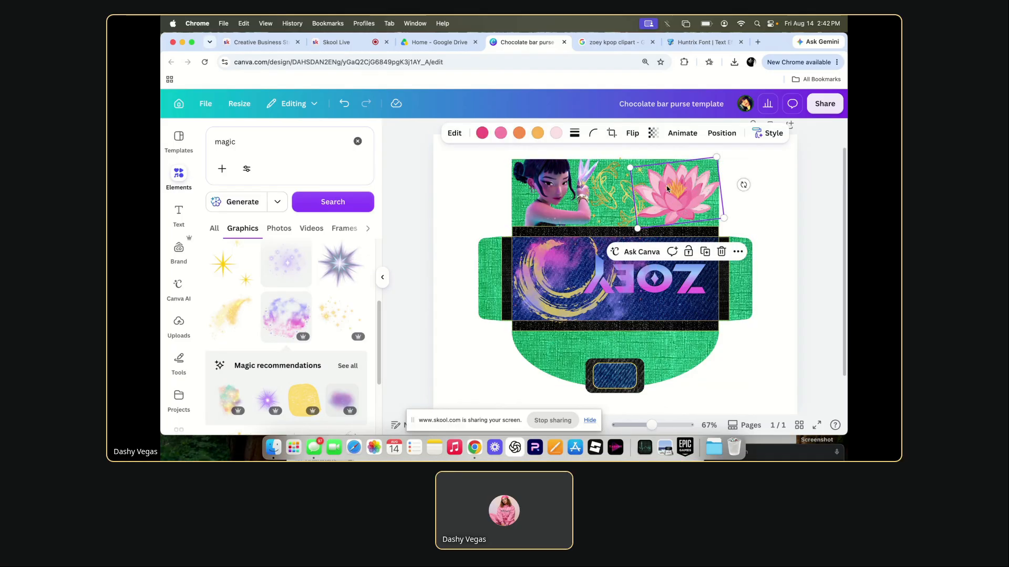
{"action": "left_click", "coordinate": [482, 135]}
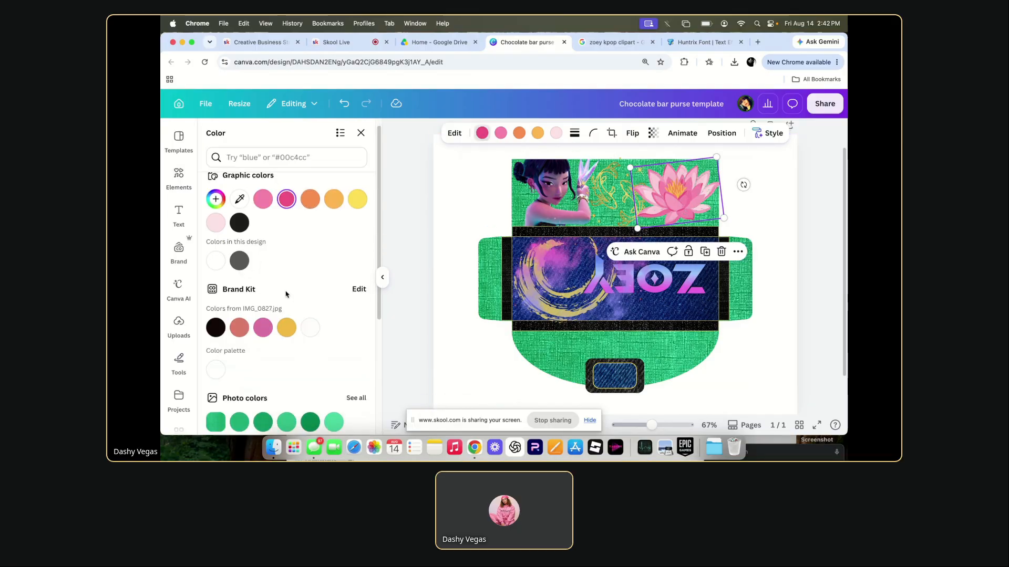
{"action": "scroll", "coordinate": [285, 292], "scroll_direction": "down", "scroll_amount": 5}
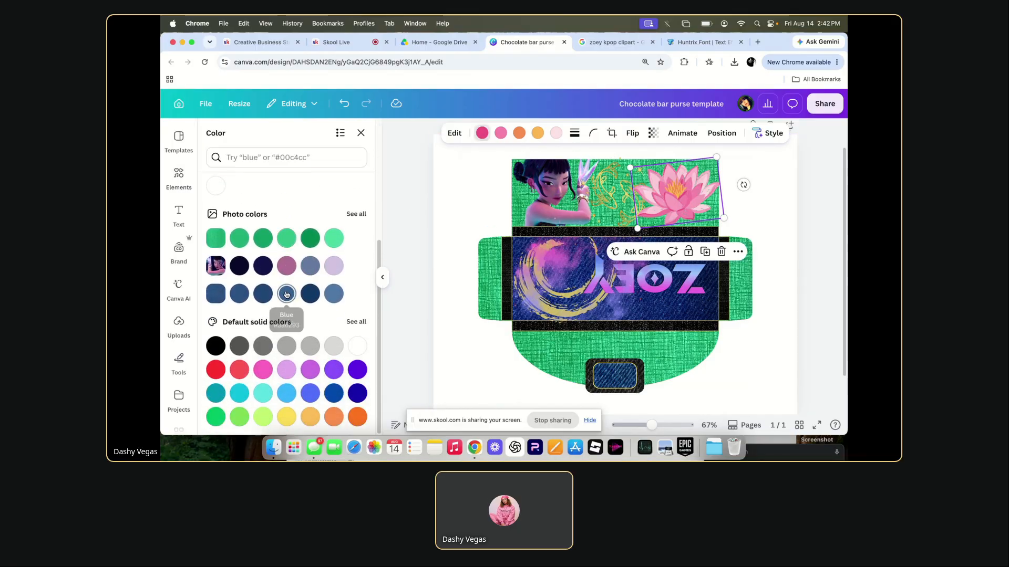
{"action": "left_click", "coordinate": [262, 369]}
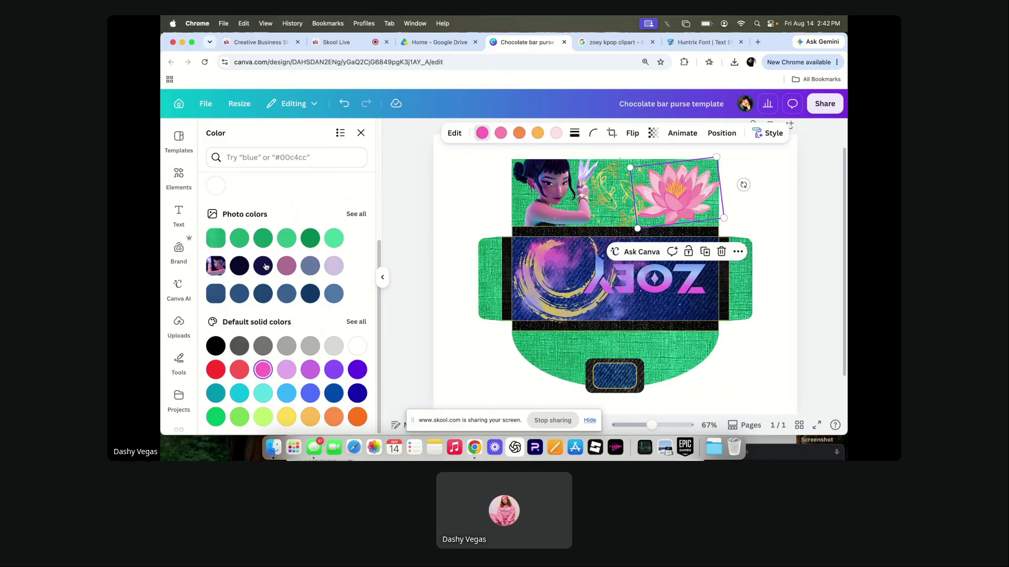
{"action": "left_click", "coordinate": [239, 266]}
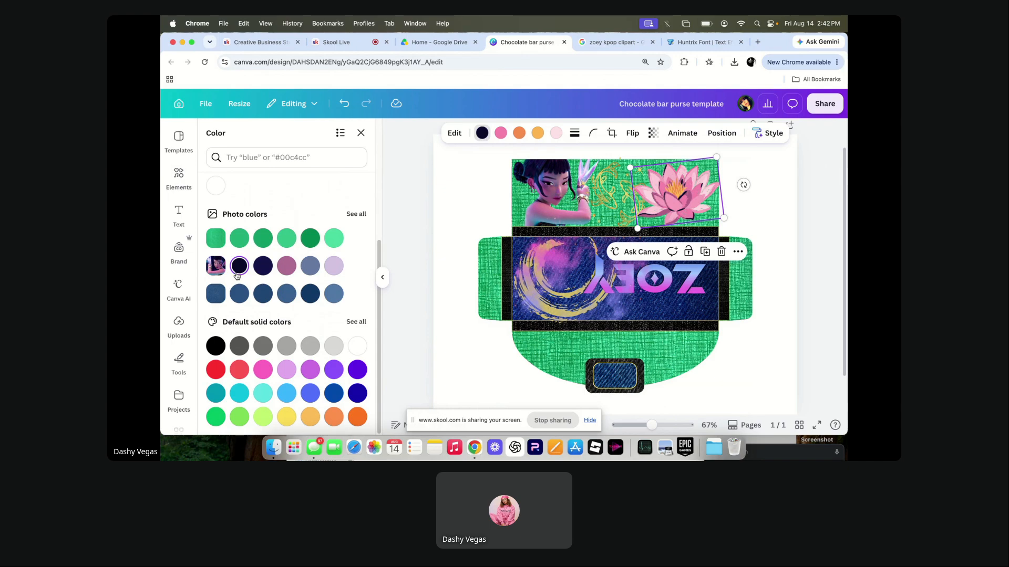
{"action": "left_click", "coordinate": [417, 186]}
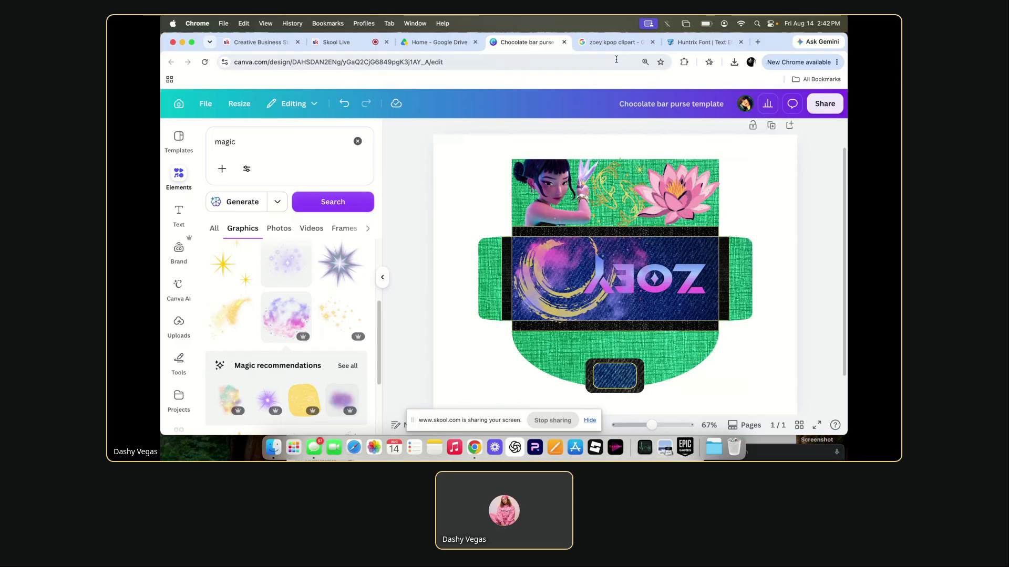
Browse the Google "zoey kpop clipart" images and examine the full-body Zoey picture from KPop Demon Hunters Wiki up close.
{"action": "left_click", "coordinate": [620, 43]}
{"action": "scroll", "coordinate": [565, 273], "scroll_direction": "down", "scroll_amount": 5}
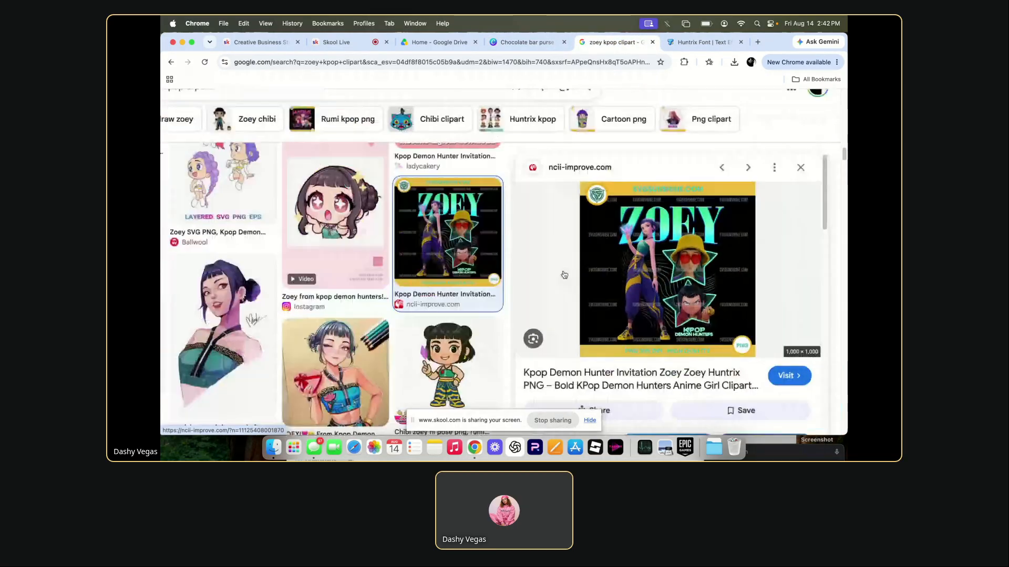
{"action": "scroll", "coordinate": [563, 275], "scroll_direction": "down", "scroll_amount": 2}
{"action": "scroll", "coordinate": [563, 285], "scroll_direction": "down", "scroll_amount": 10}
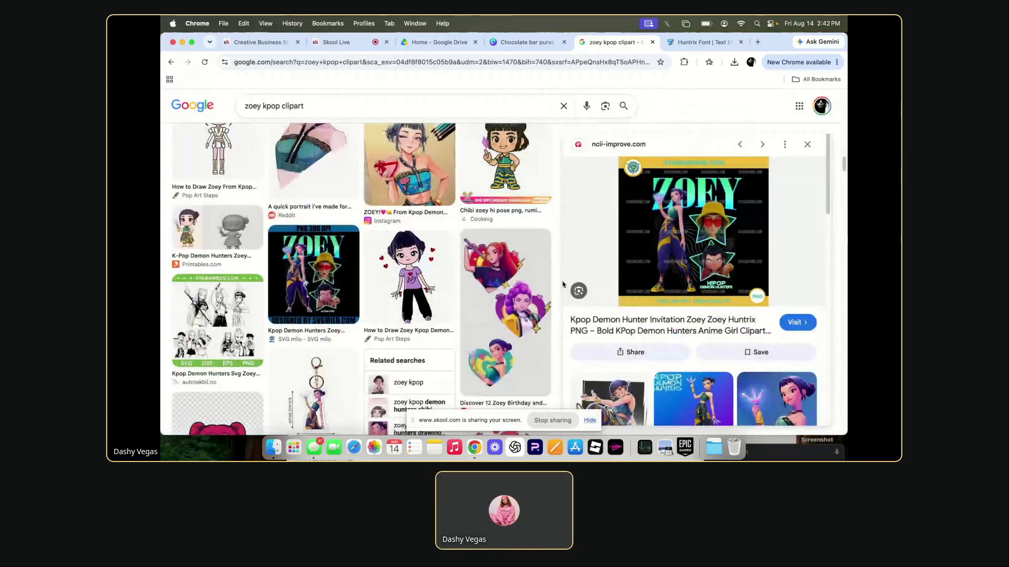
{"action": "scroll", "coordinate": [563, 285], "scroll_direction": "down", "scroll_amount": 6}
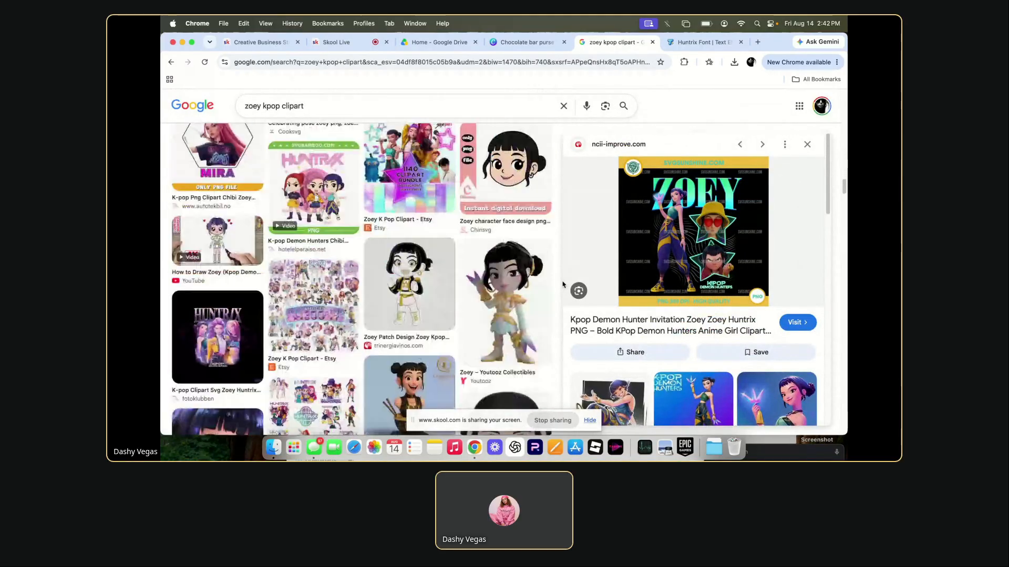
{"action": "scroll", "coordinate": [563, 285], "scroll_direction": "down", "scroll_amount": 3}
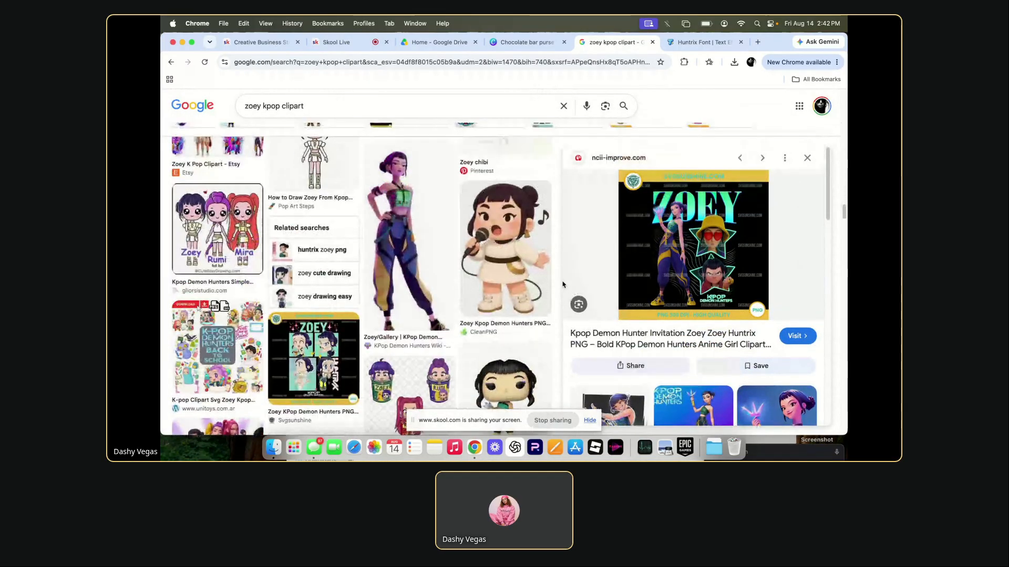
{"action": "left_click", "coordinate": [419, 227]}
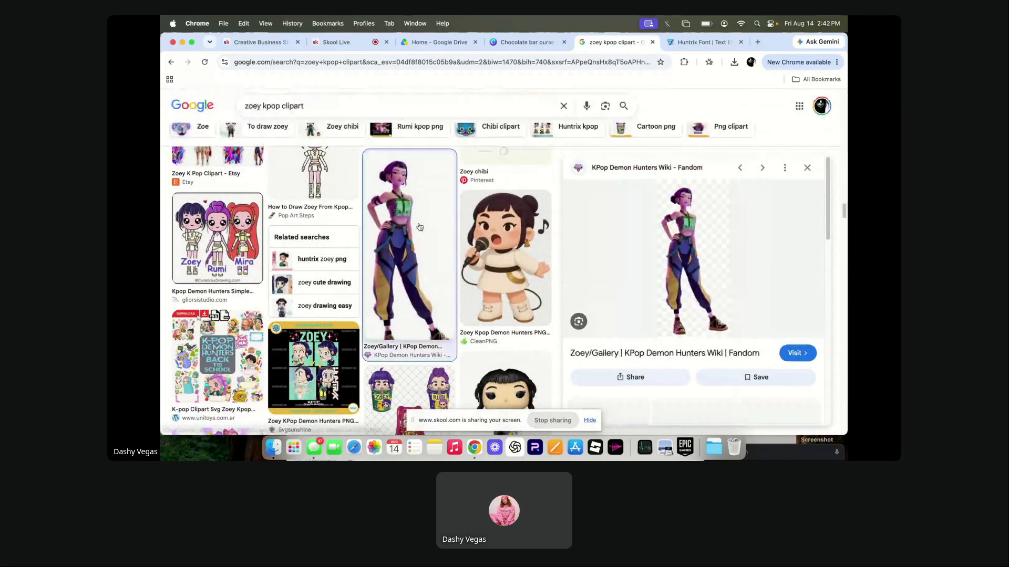
{"action": "scroll", "coordinate": [686, 229], "scroll_direction": "up", "scroll_amount": 5}
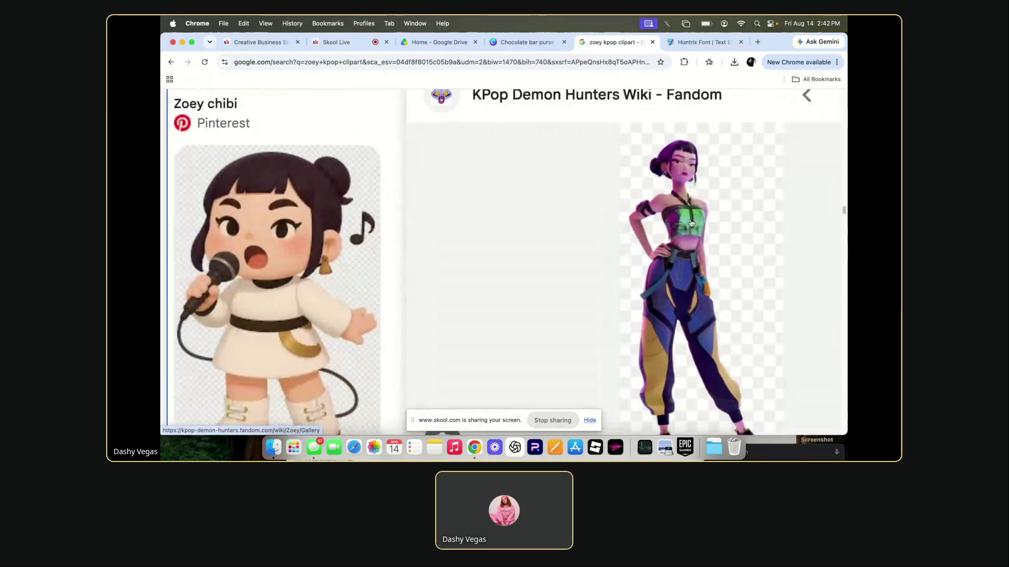
{"action": "scroll", "coordinate": [691, 223], "scroll_direction": "up", "scroll_amount": 3}
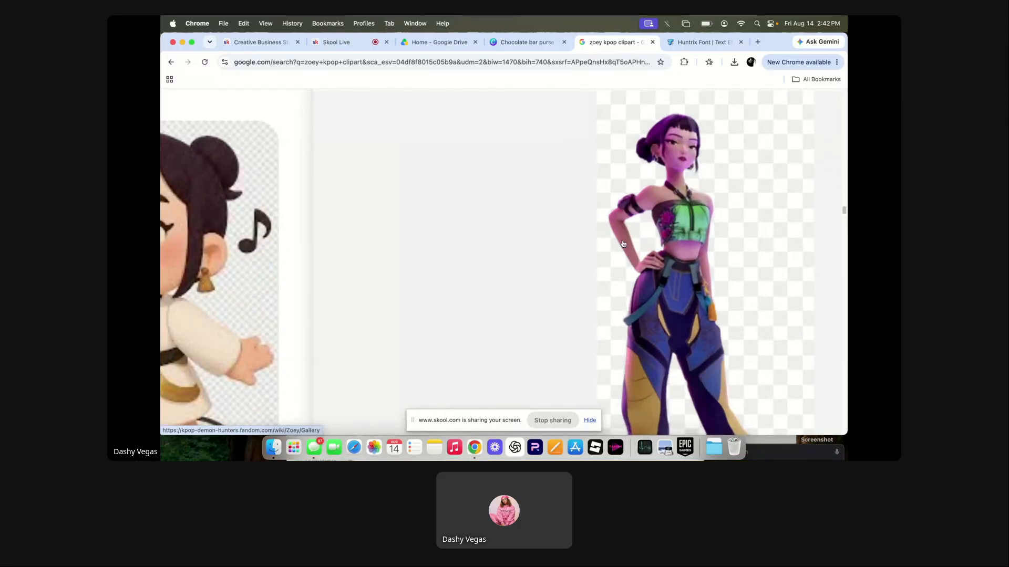
Switch from the Zoey reference picture back to the Canva purse design and search the graphics for "graffiti".
{"action": "scroll", "coordinate": [623, 244], "scroll_direction": "down", "scroll_amount": 2}
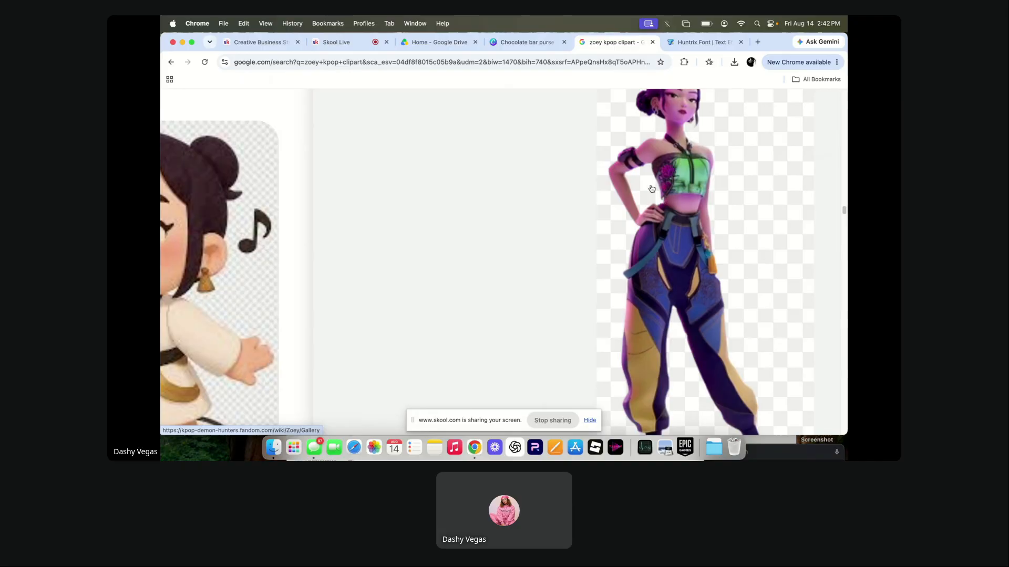
{"action": "left_click", "coordinate": [531, 42]}
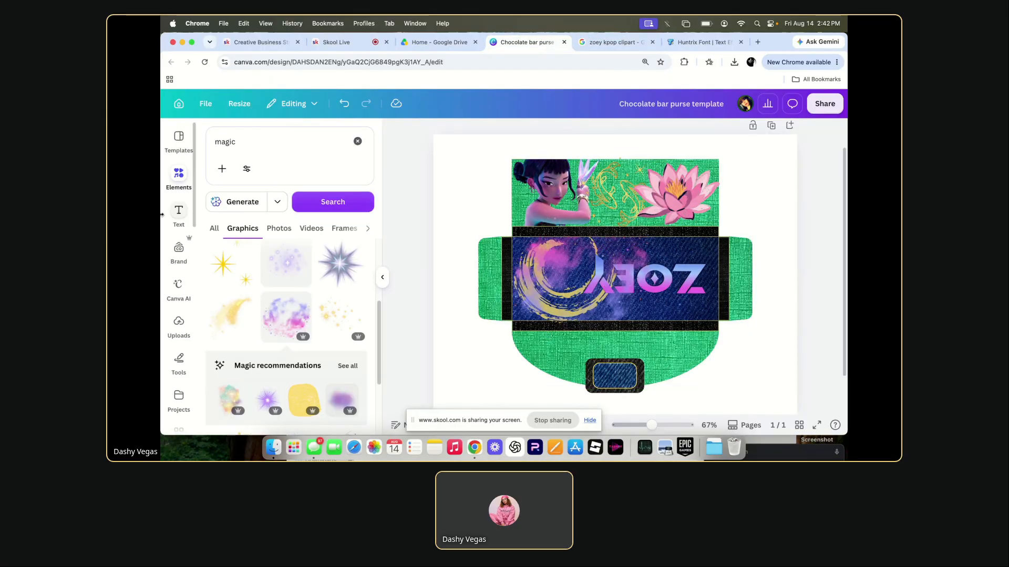
{"action": "left_click", "coordinate": [196, 175]}
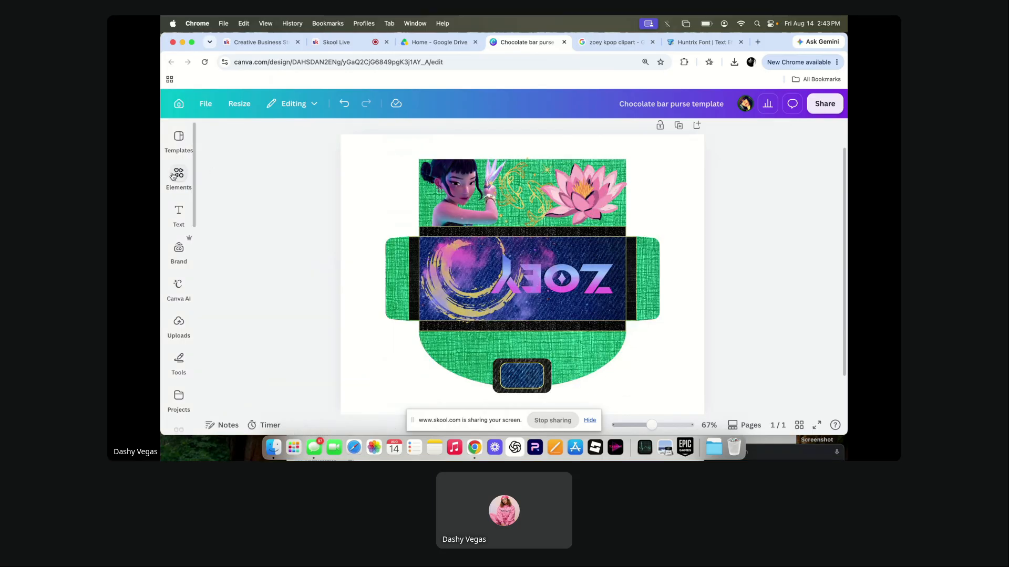
{"action": "left_click", "coordinate": [180, 175]}
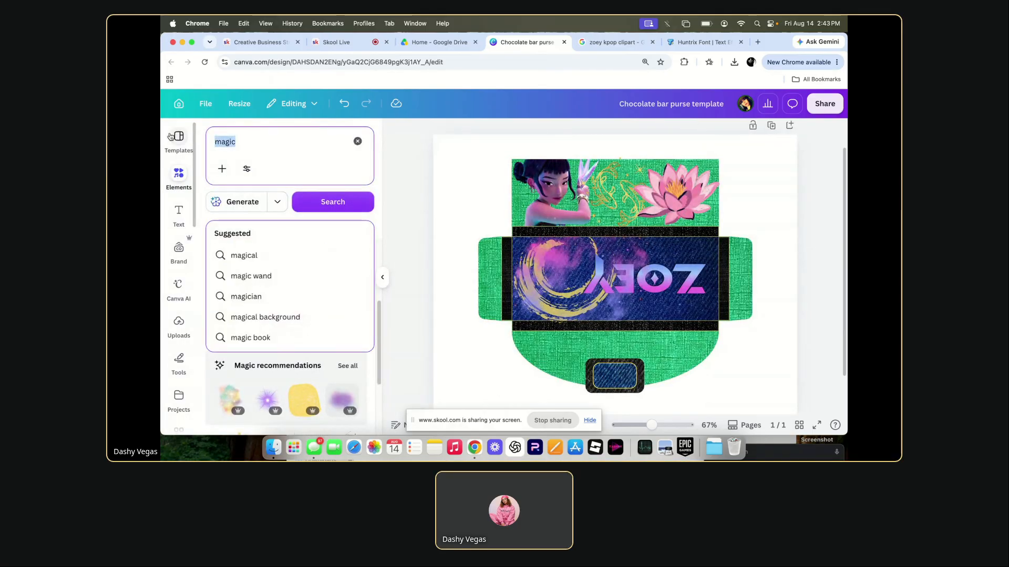
{"action": "type", "text": "grafi"}
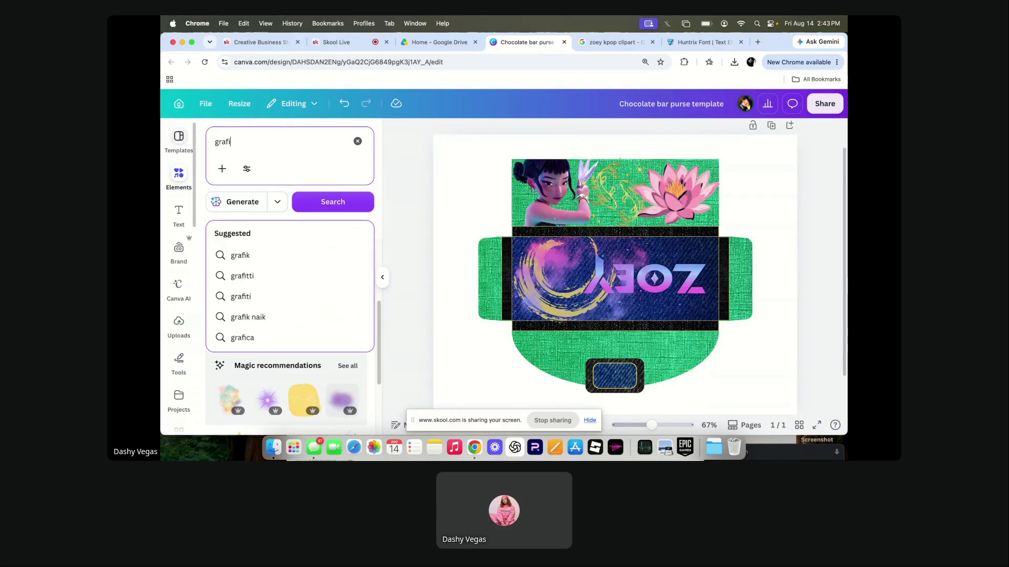
{"action": "type", "text": "ti"}
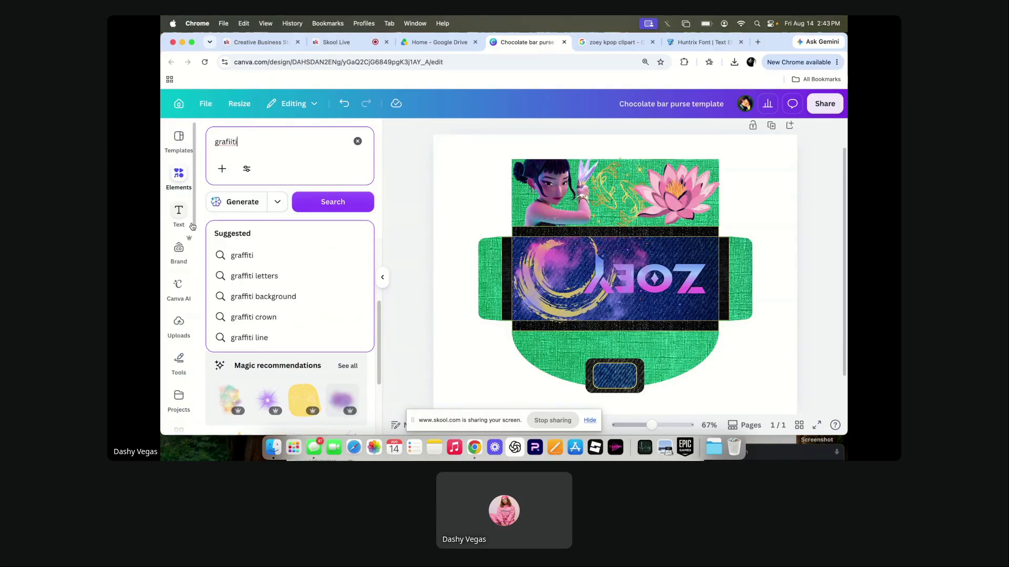
{"action": "left_click", "coordinate": [241, 255]}
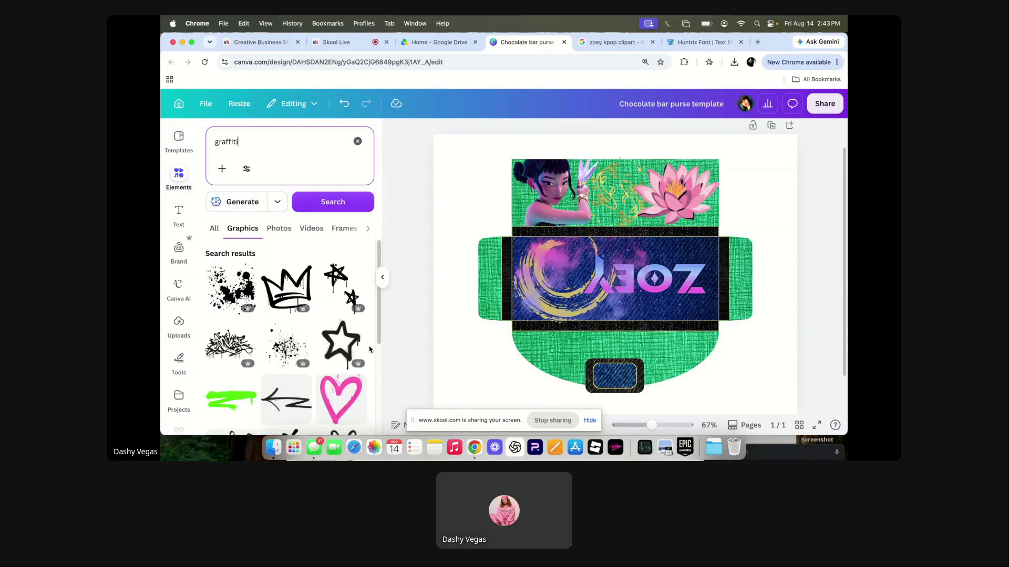
{"action": "left_click", "coordinate": [303, 327]}
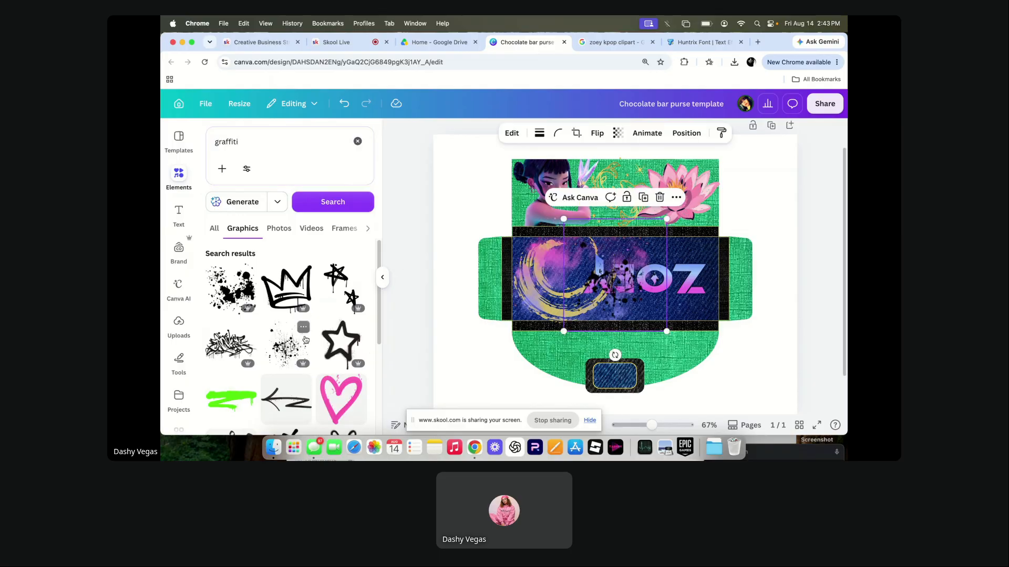
{"action": "left_click_drag", "start_coordinate": [599, 297], "coordinate": [585, 231]}
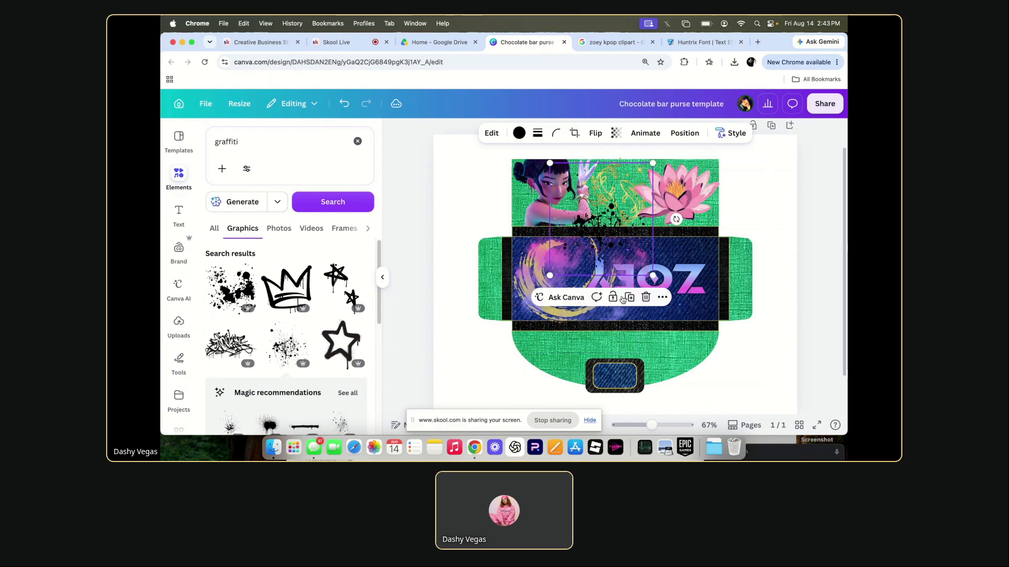
{"action": "left_click", "coordinate": [646, 297]}
Try the black graffiti lettering graphic over the green character panel, slightly reduced and layered behind the lotus and gold swirls.
{"action": "scroll", "coordinate": [298, 351], "scroll_direction": "down", "scroll_amount": 3}
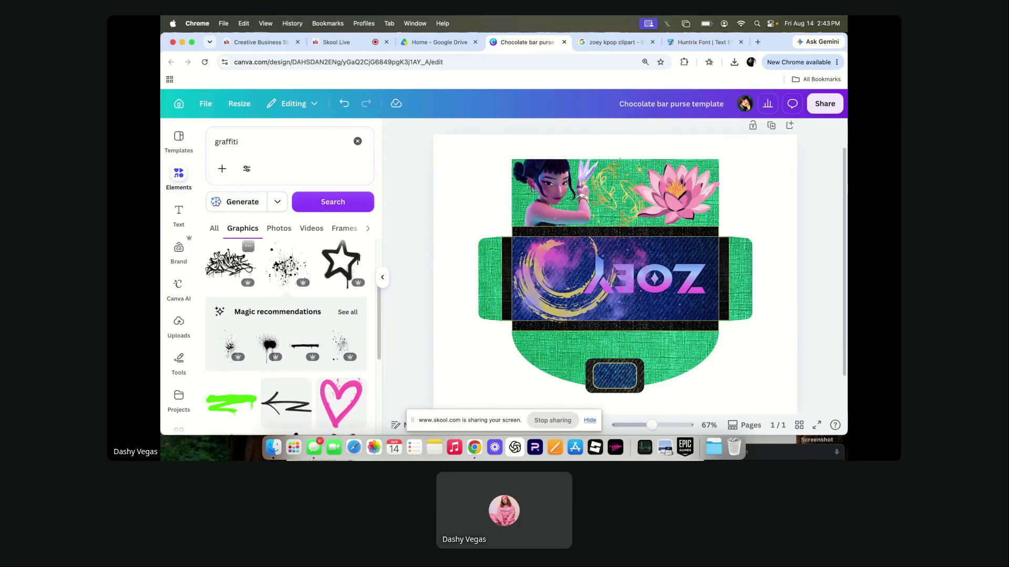
{"action": "left_click", "coordinate": [229, 262]}
{"action": "left_click_drag", "start_coordinate": [604, 279], "coordinate": [650, 208]}
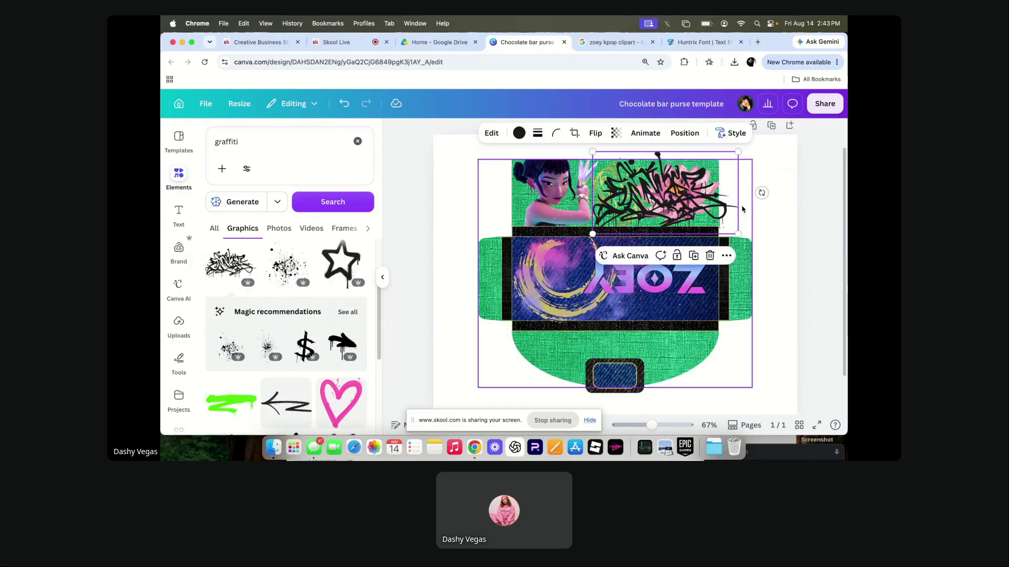
{"action": "left_click_drag", "start_coordinate": [738, 234], "coordinate": [730, 228]}
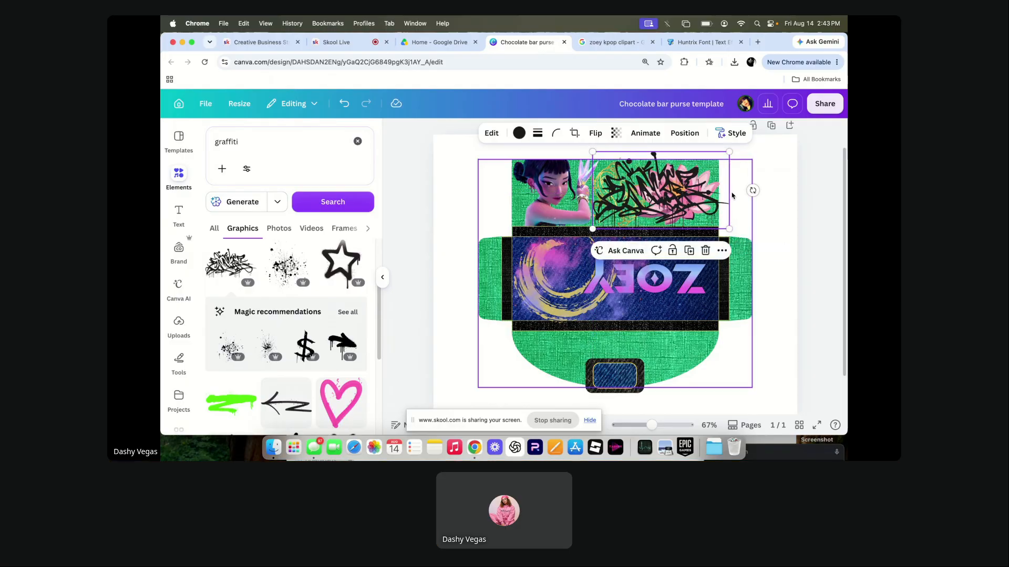
{"action": "left_click", "coordinate": [722, 251]}
{"action": "mouse_move", "coordinate": [728, 370]}
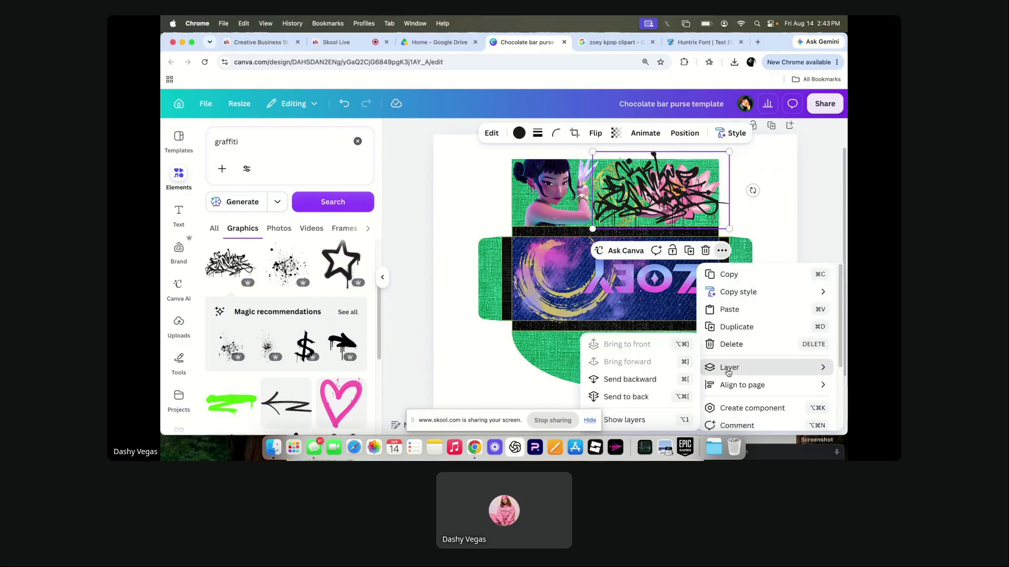
{"action": "left_click", "coordinate": [634, 378]}
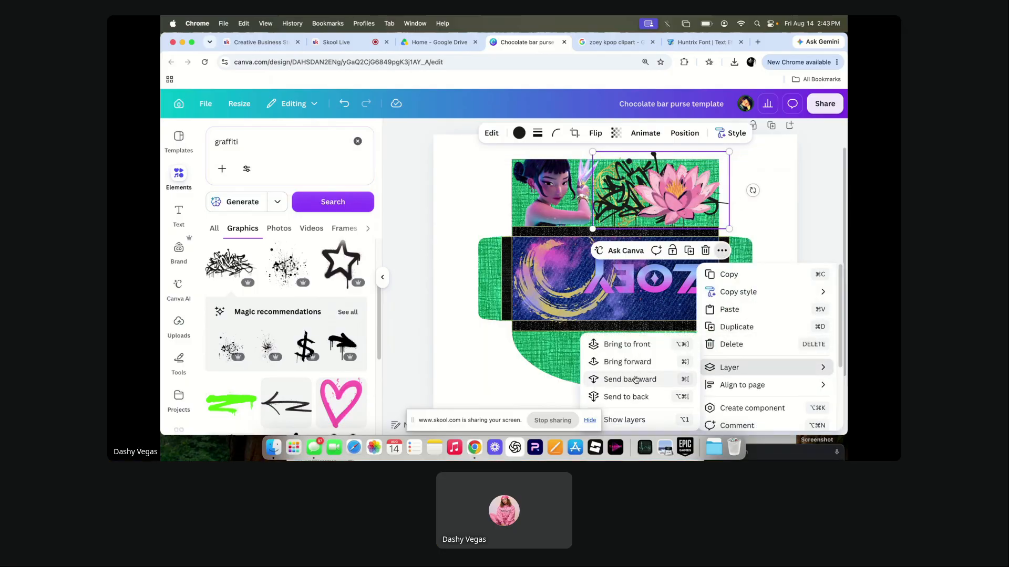
{"action": "left_click", "coordinate": [636, 380]}
{"action": "left_click", "coordinate": [412, 220]}
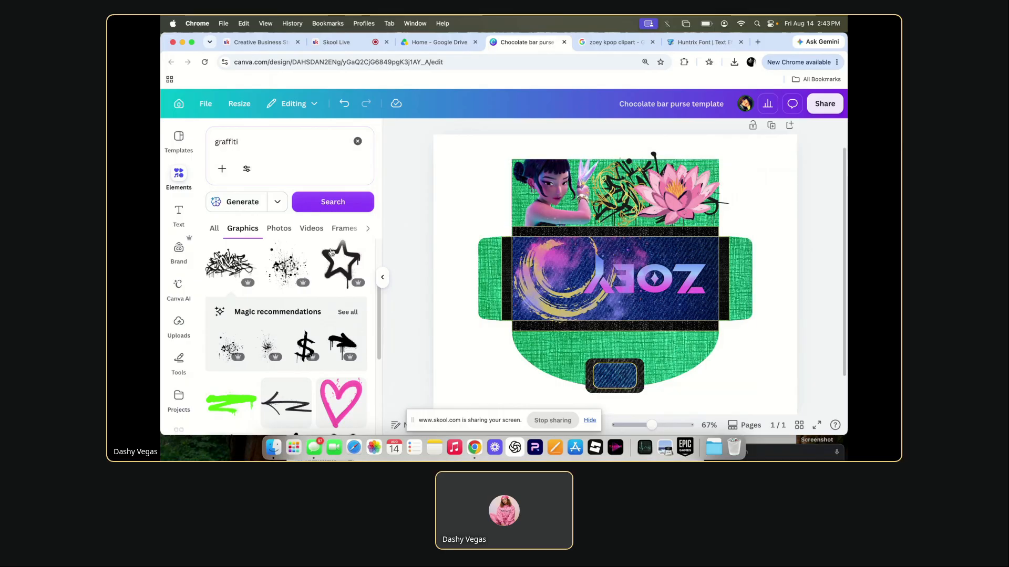
Enlarge the graffiti lettering to span nearly the full width of the character panel and layer it behind the character.
{"action": "scroll", "coordinate": [309, 333], "scroll_direction": "down", "scroll_amount": 8}
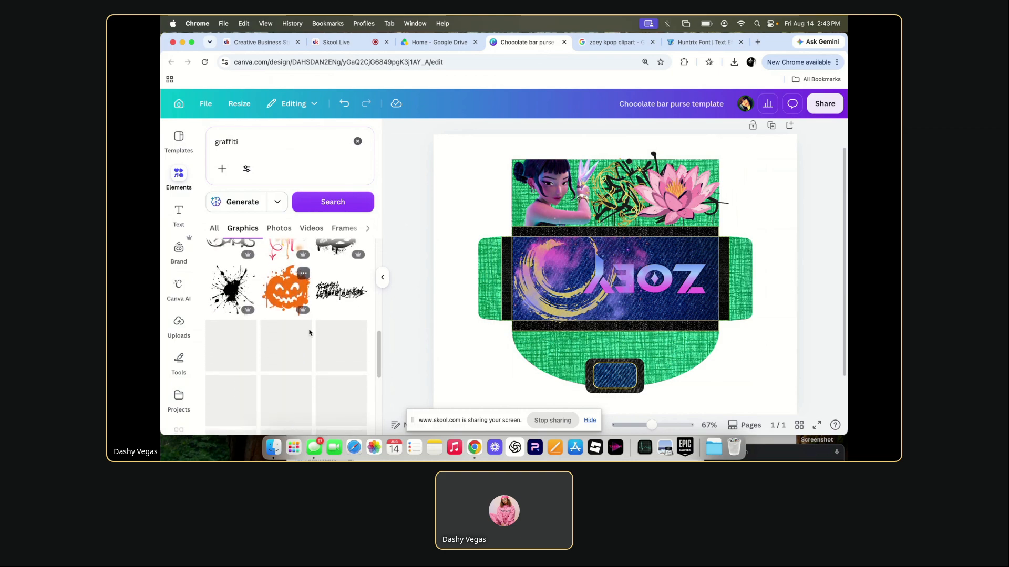
{"action": "scroll", "coordinate": [309, 333], "scroll_direction": "down", "scroll_amount": 2}
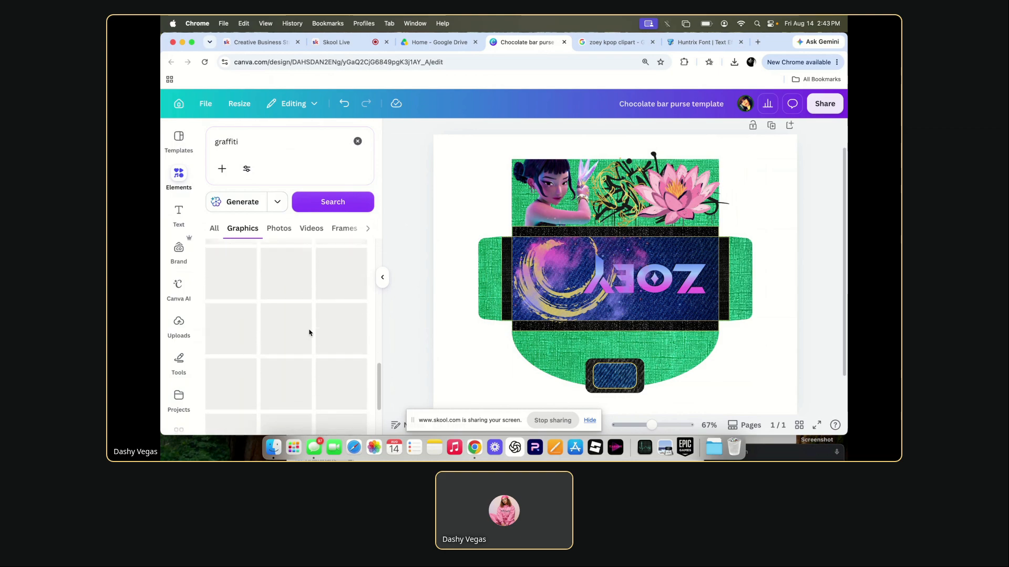
{"action": "left_click", "coordinate": [654, 165]}
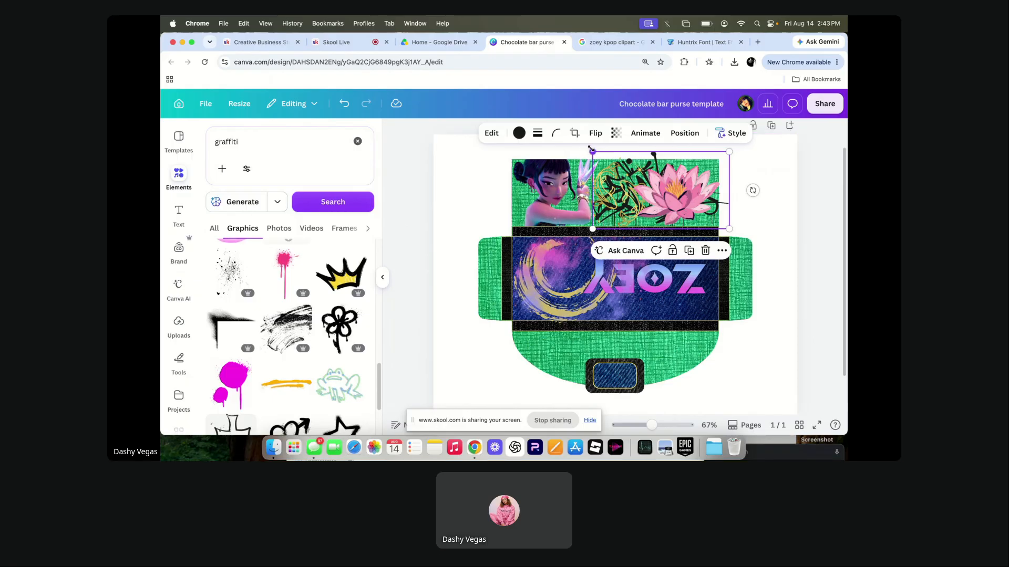
{"action": "left_click_drag", "start_coordinate": [593, 152], "coordinate": [507, 144]}
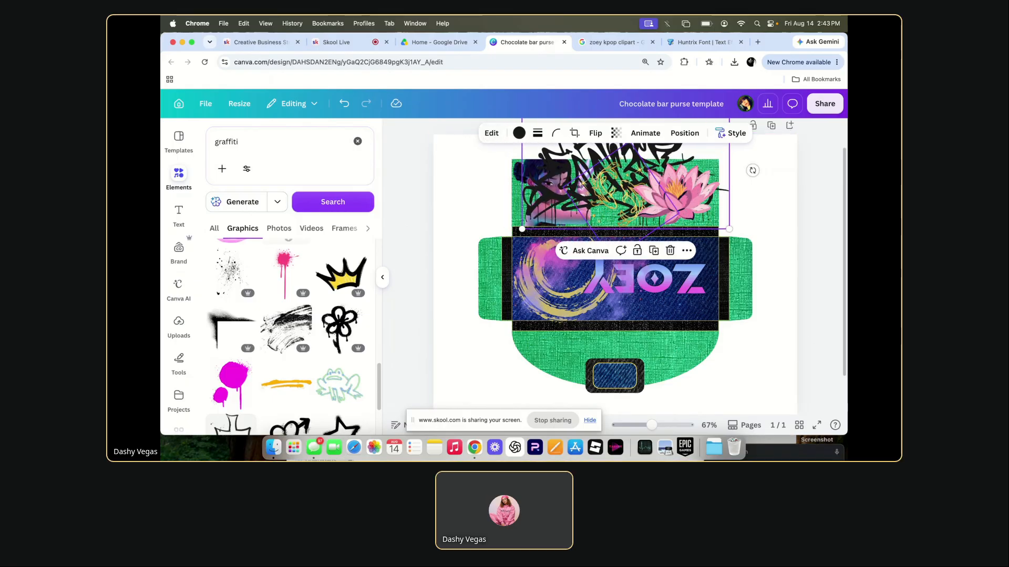
{"action": "left_click", "coordinate": [687, 251]}
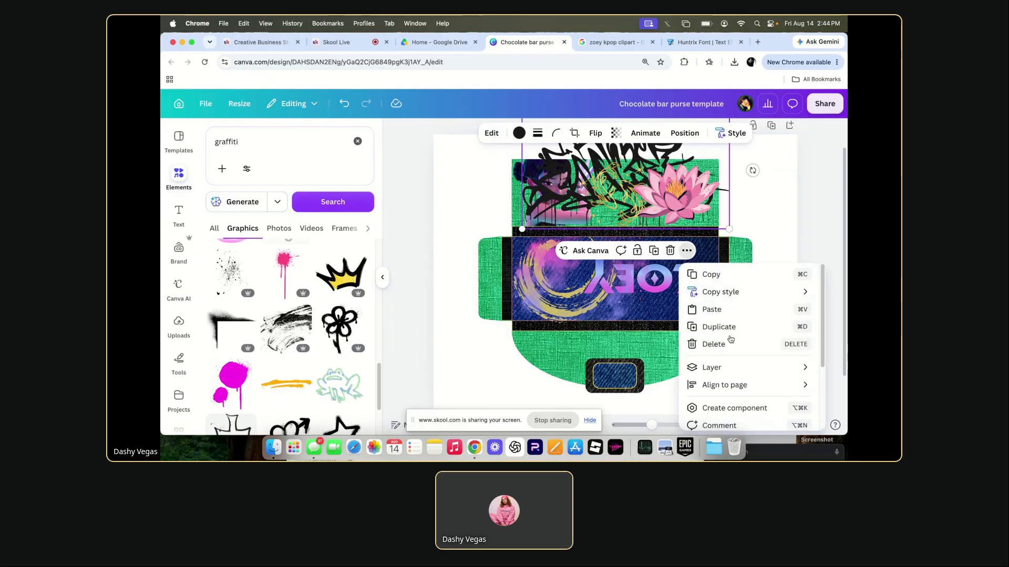
{"action": "mouse_move", "coordinate": [729, 372]}
{"action": "left_click", "coordinate": [633, 382]}
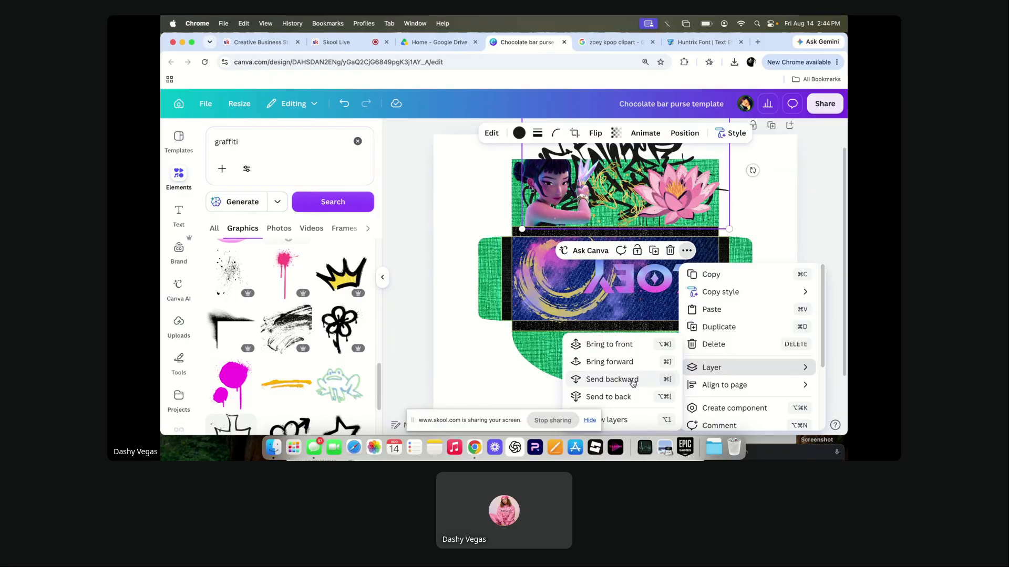
Shift the enlarged graffiti lettering down so it fills the green area between the character and the lotus.
{"action": "scroll", "coordinate": [595, 190], "scroll_direction": "up", "scroll_amount": 2}
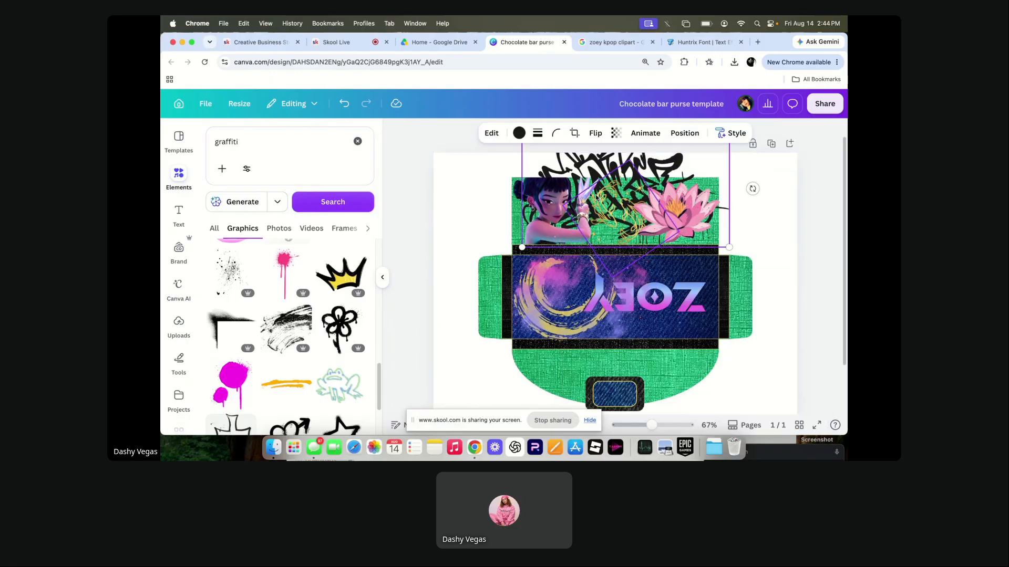
{"action": "left_click_drag", "start_coordinate": [593, 168], "coordinate": [587, 185]}
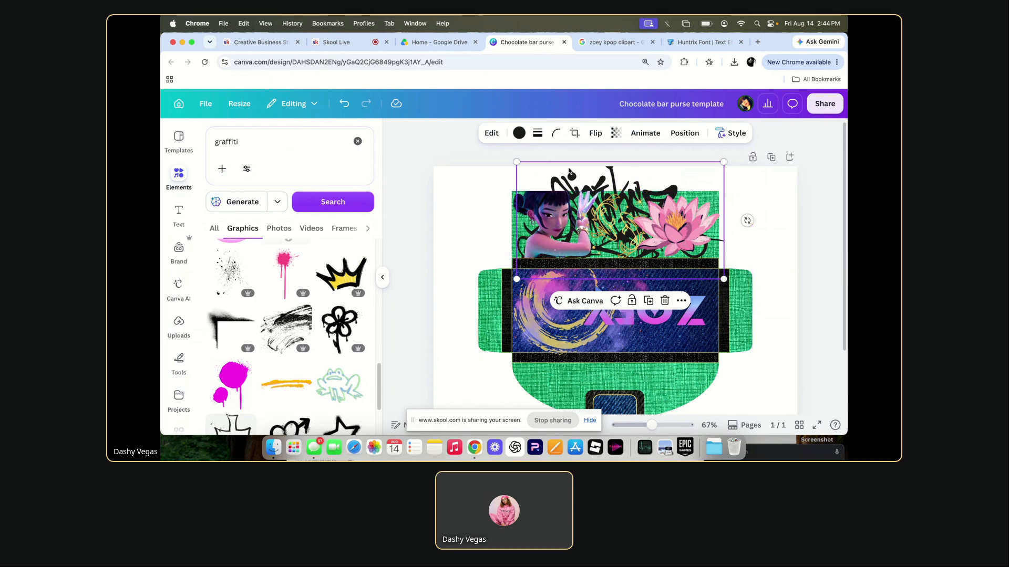
{"action": "mouse_move", "coordinate": [594, 176]}
{"action": "left_mouse_down"}
{"action": "mouse_move", "coordinate": [604, 192]}
{"action": "mouse_move", "coordinate": [593, 186]}
{"action": "mouse_move", "coordinate": [595, 194]}
{"action": "left_mouse_up"}
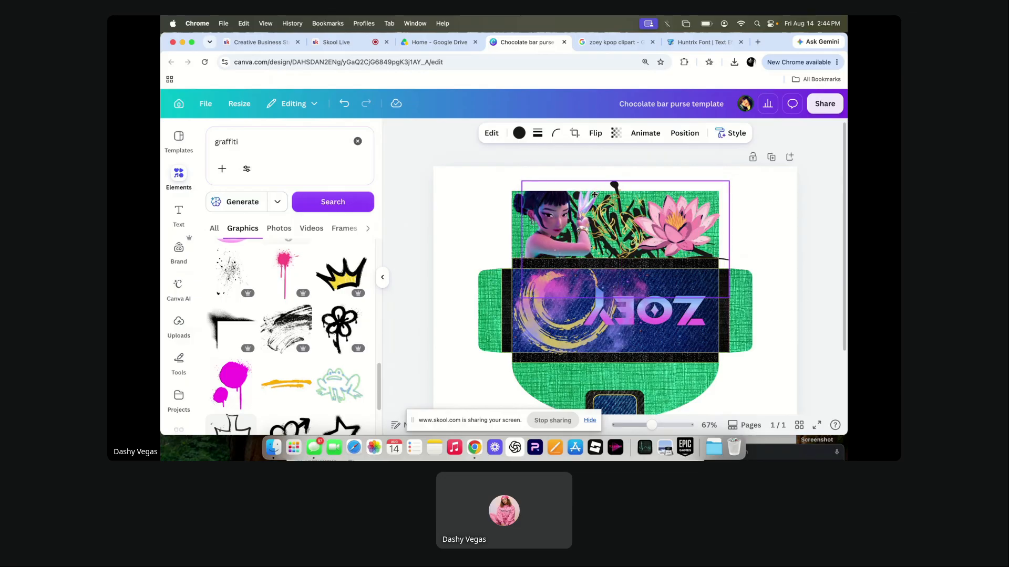
{"action": "left_click_drag", "start_coordinate": [595, 195], "coordinate": [594, 195]}
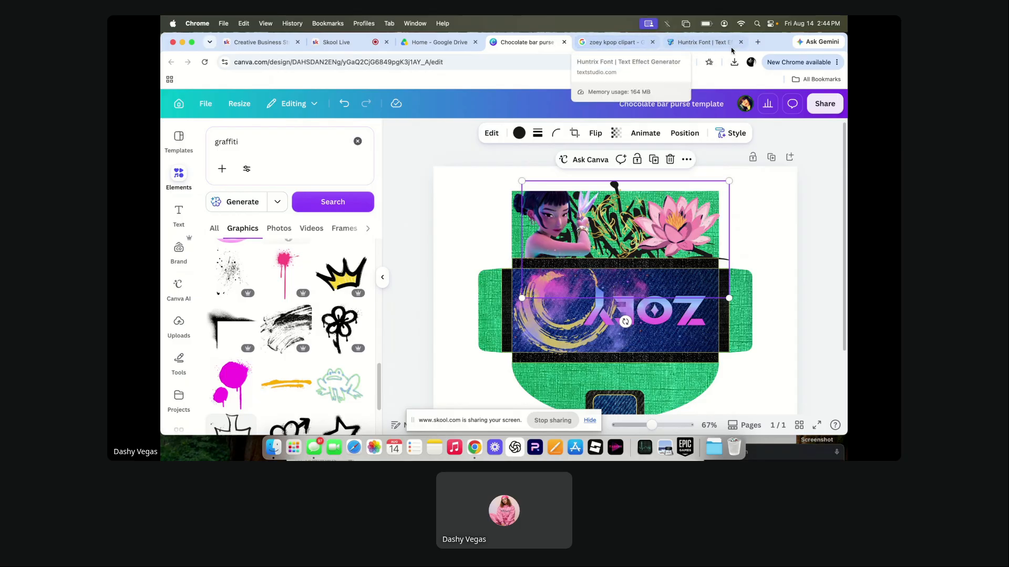
Close the Huntrix Font page and check Zoey's outfit again in the full-body reference picture in Google Images.
{"action": "middle_click", "coordinate": [701, 46]}
{"action": "left_click", "coordinate": [666, 49]}
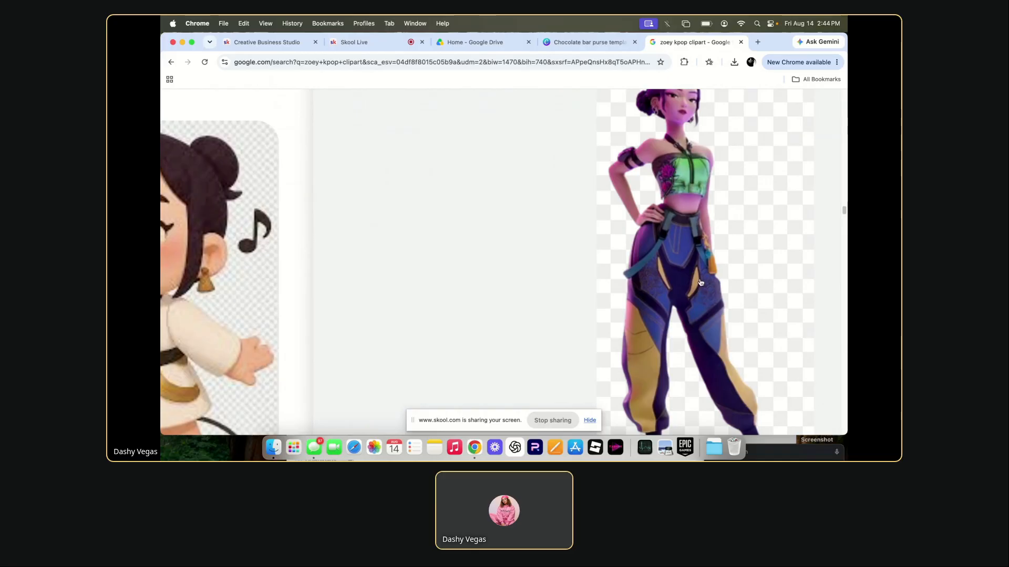
{"action": "scroll", "coordinate": [614, 190], "scroll_direction": "down", "scroll_amount": 3}
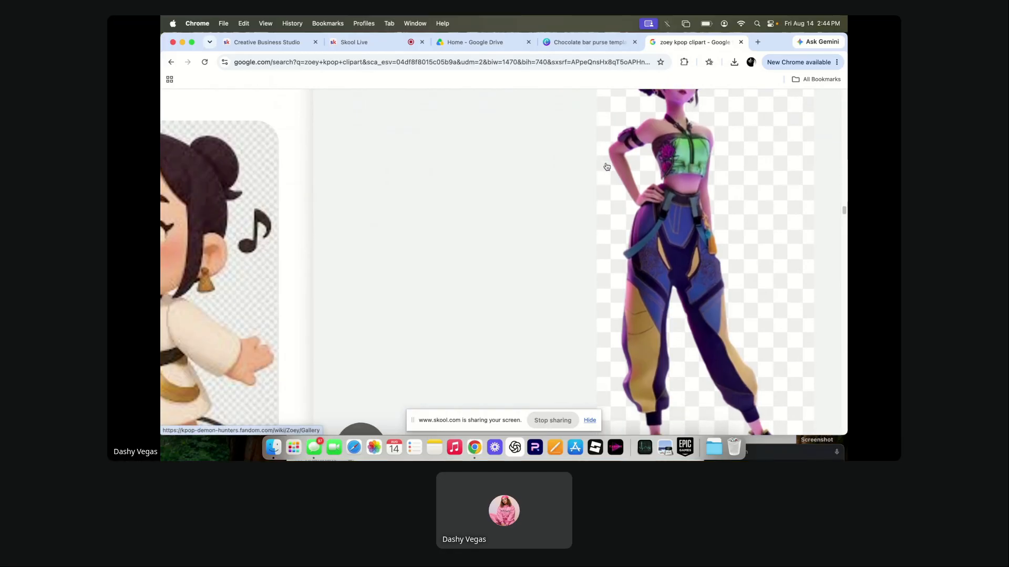
Return to the Canva purse design, try the graffiti lettering shifted past the lotus side of the panel, and check its transparency setting.
{"action": "left_click", "coordinate": [583, 42]}
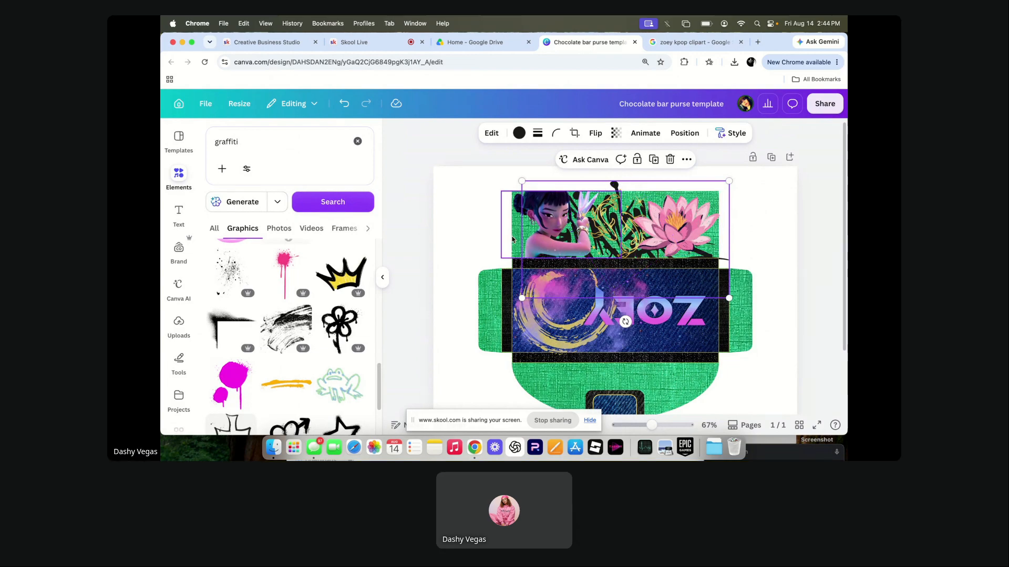
{"action": "left_click_drag", "start_coordinate": [550, 285], "coordinate": [616, 286]}
{"action": "left_click", "coordinate": [616, 133]}
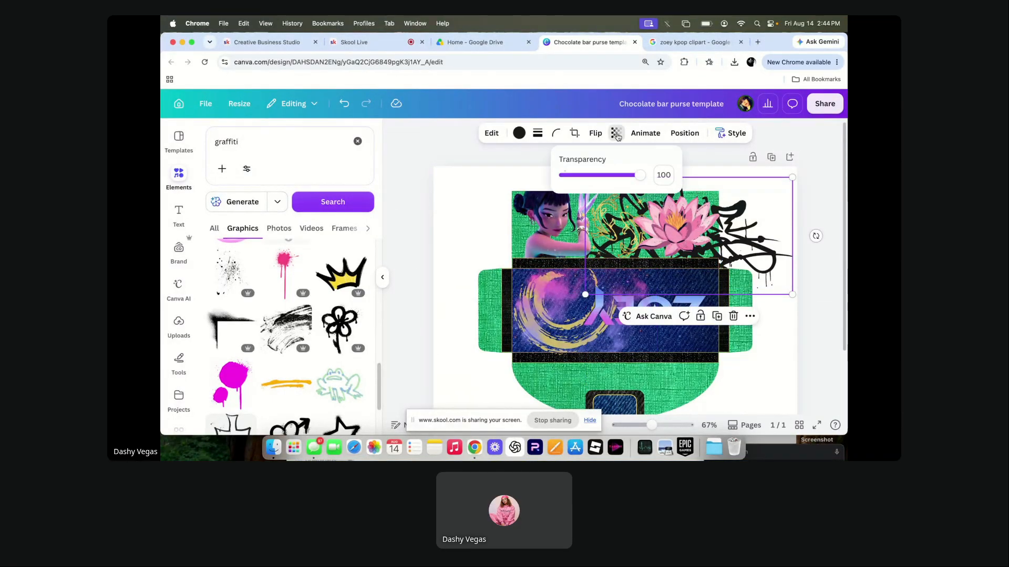
{"action": "mouse_move", "coordinate": [640, 175]}
{"action": "left_mouse_down"}
{"action": "mouse_move", "coordinate": [598, 177]}
{"action": "mouse_move", "coordinate": [640, 175]}
{"action": "left_mouse_up"}
{"action": "left_click", "coordinate": [831, 187]}
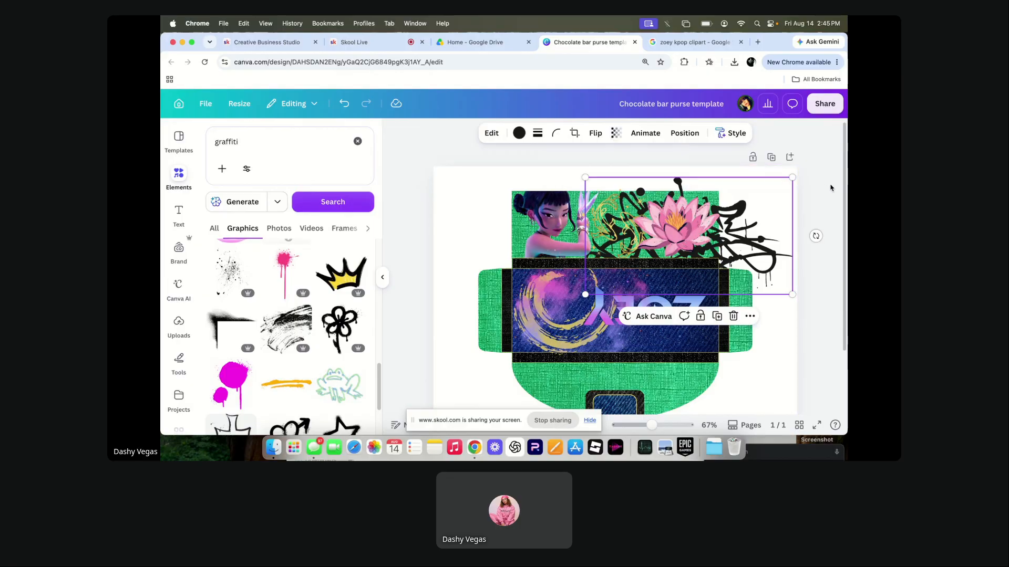
Delete the graffiti lettering and add the black brush-style Chinese character graphic from the graffiti results instead.
{"action": "scroll", "coordinate": [258, 357], "scroll_direction": "down", "scroll_amount": 5}
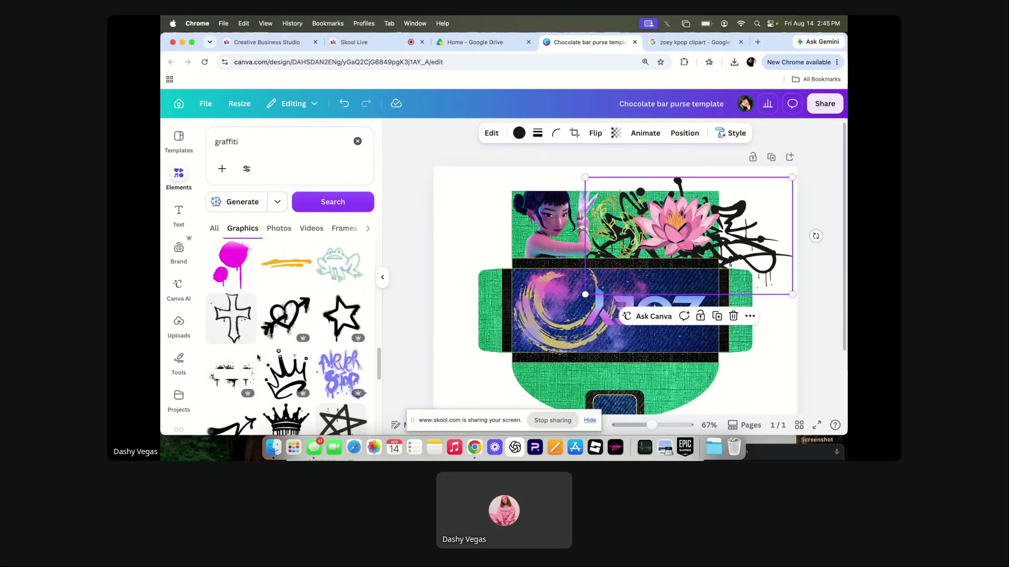
{"action": "scroll", "coordinate": [258, 357], "scroll_direction": "down", "scroll_amount": 8}
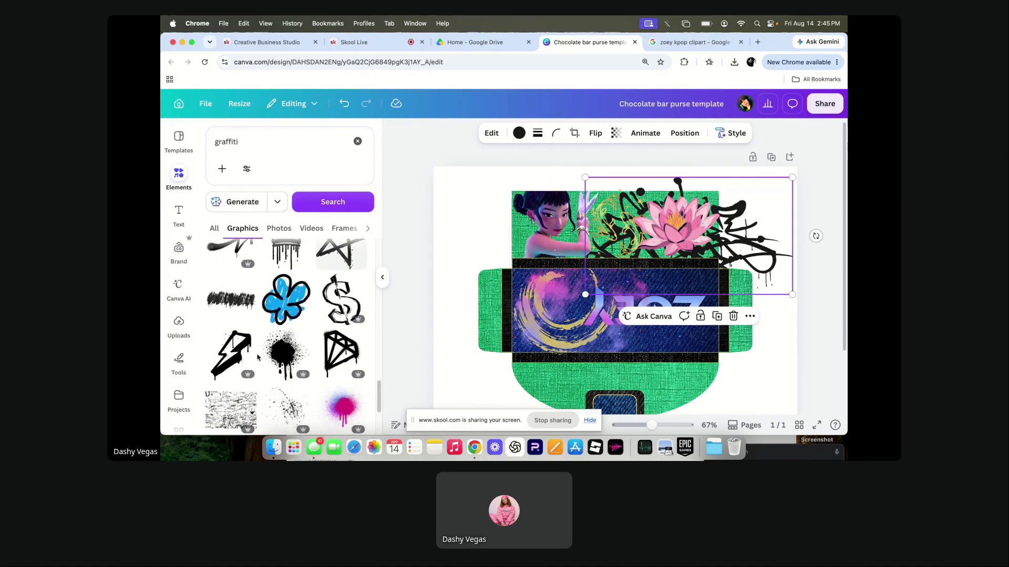
{"action": "scroll", "coordinate": [257, 357], "scroll_direction": "down", "scroll_amount": 10}
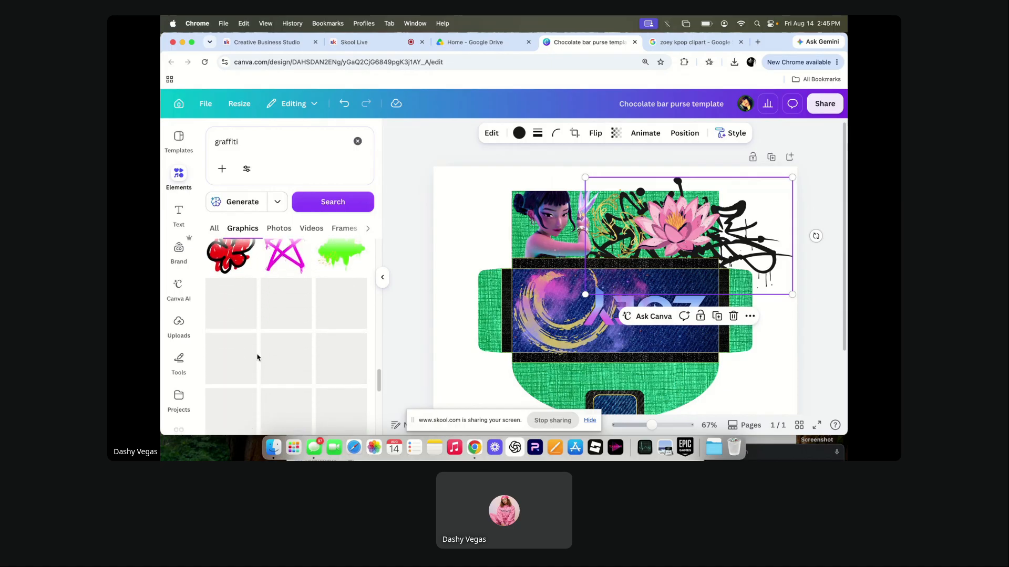
{"action": "scroll", "coordinate": [257, 357], "scroll_direction": "down", "scroll_amount": 5}
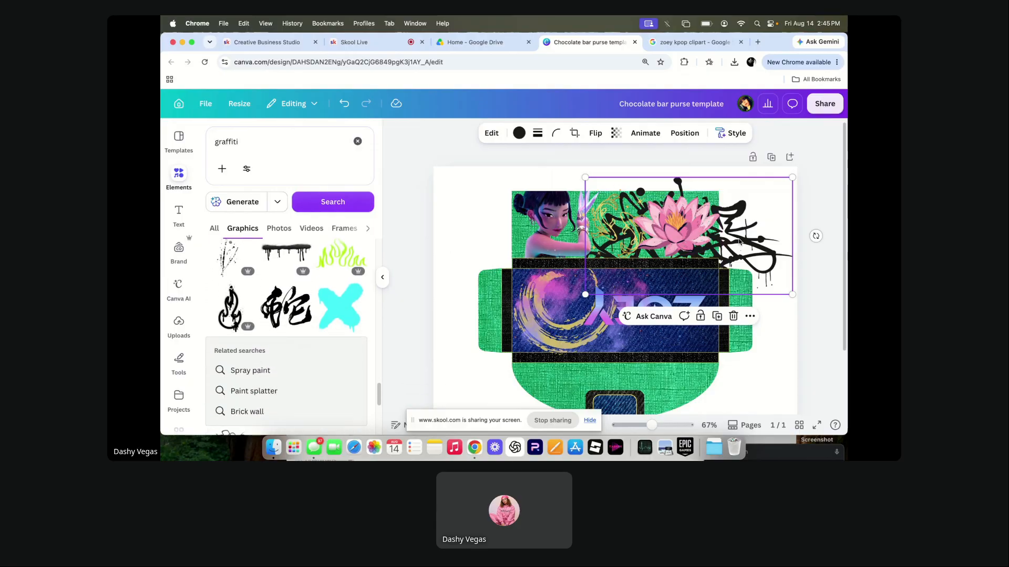
{"action": "left_click", "coordinate": [732, 317]}
{"action": "left_click", "coordinate": [286, 306]}
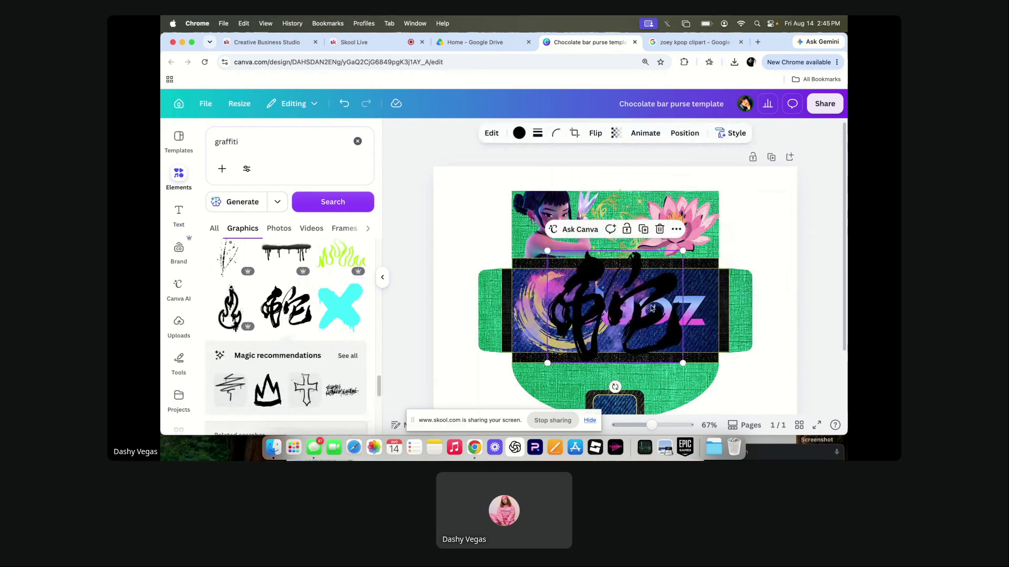
Shrink the black brush-style character graphic to about half its size and place it over the pink lotus.
{"action": "left_click_drag", "start_coordinate": [651, 308], "coordinate": [697, 226]}
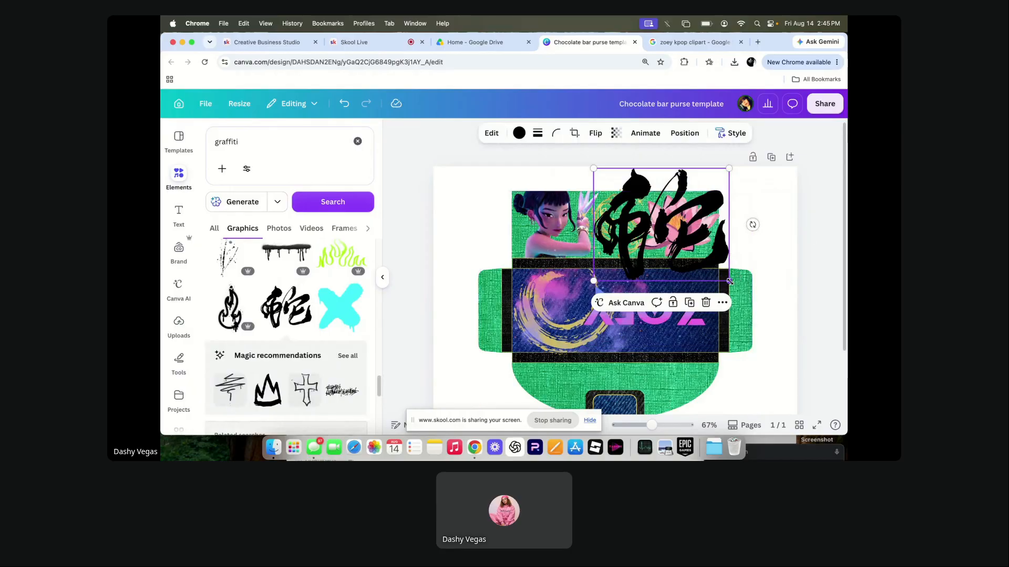
{"action": "left_click_drag", "start_coordinate": [729, 281], "coordinate": [659, 224]}
{"action": "left_click_drag", "start_coordinate": [619, 195], "coordinate": [674, 233]}
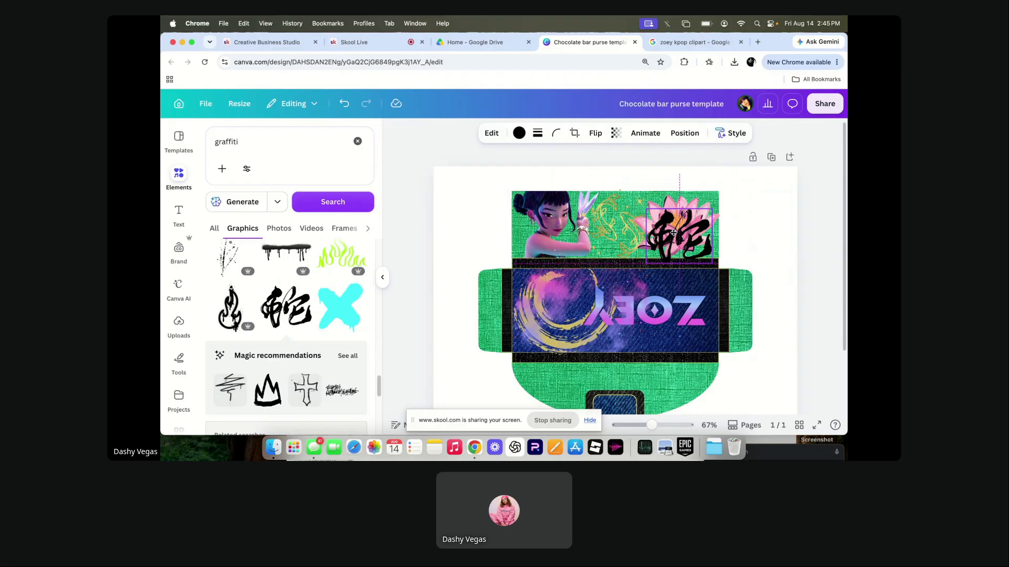
{"action": "left_click_drag", "start_coordinate": [674, 233], "coordinate": [675, 233]}
Send the black brush-style character graphic backward so it sits behind the lotus.
{"action": "left_click", "coordinate": [737, 190]}
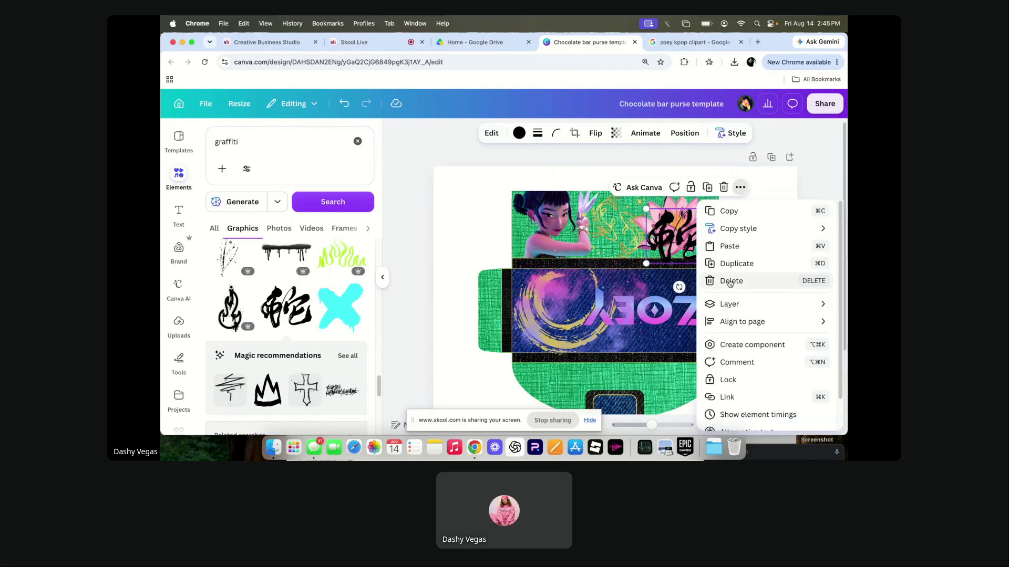
{"action": "mouse_move", "coordinate": [730, 304]}
{"action": "left_click", "coordinate": [678, 341]}
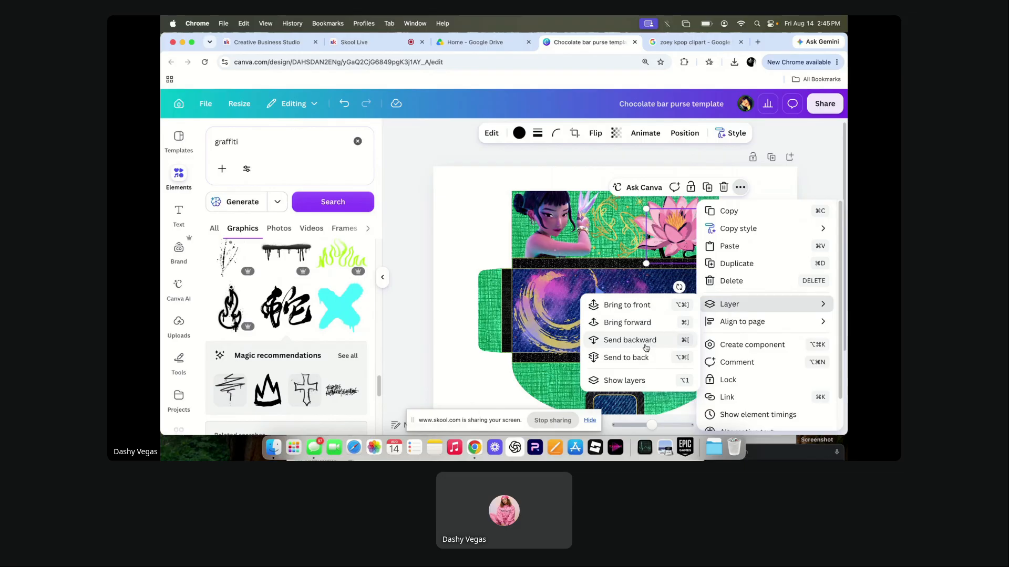
{"action": "left_click", "coordinate": [678, 333]}
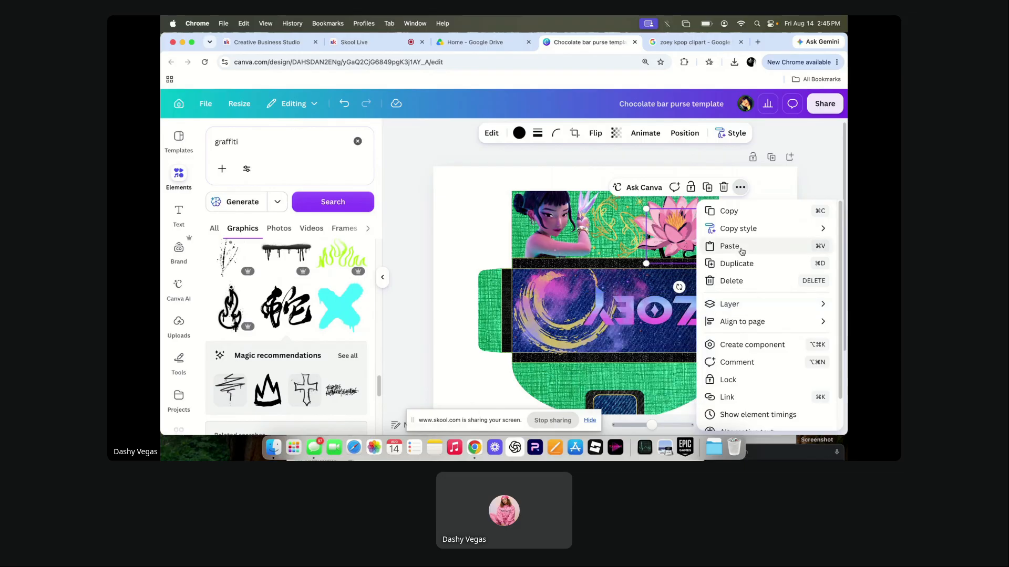
Duplicate the brush-style character graphic, move the copy up over the lotus's upper edge and send it backward behind the lotus.
{"action": "left_click", "coordinate": [737, 264]}
{"action": "left_click_drag", "start_coordinate": [688, 237], "coordinate": [665, 200]}
{"action": "left_click", "coordinate": [730, 254]}
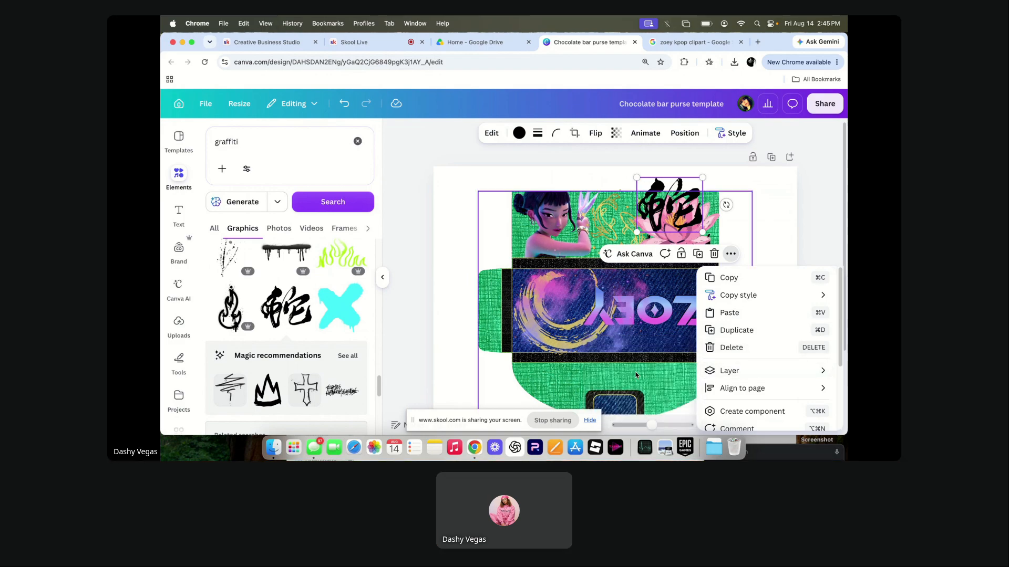
{"action": "mouse_move", "coordinate": [726, 370]}
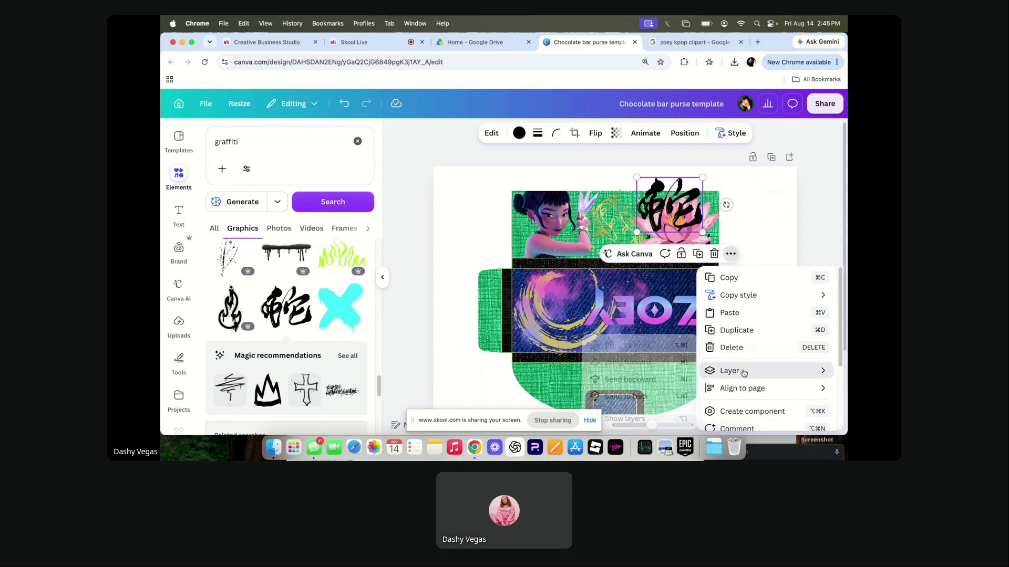
{"action": "left_click", "coordinate": [642, 380]}
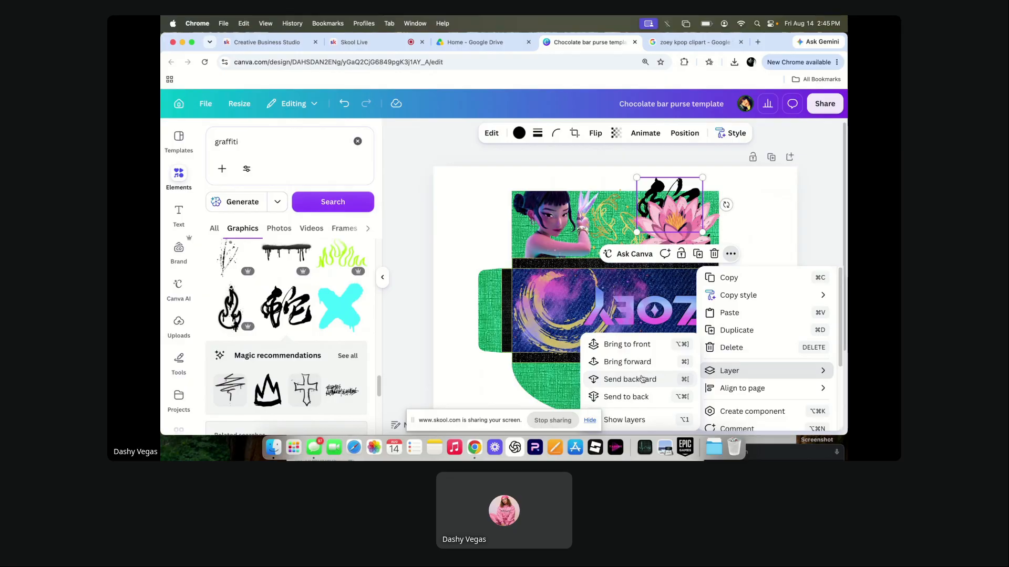
{"action": "left_click", "coordinate": [809, 244]}
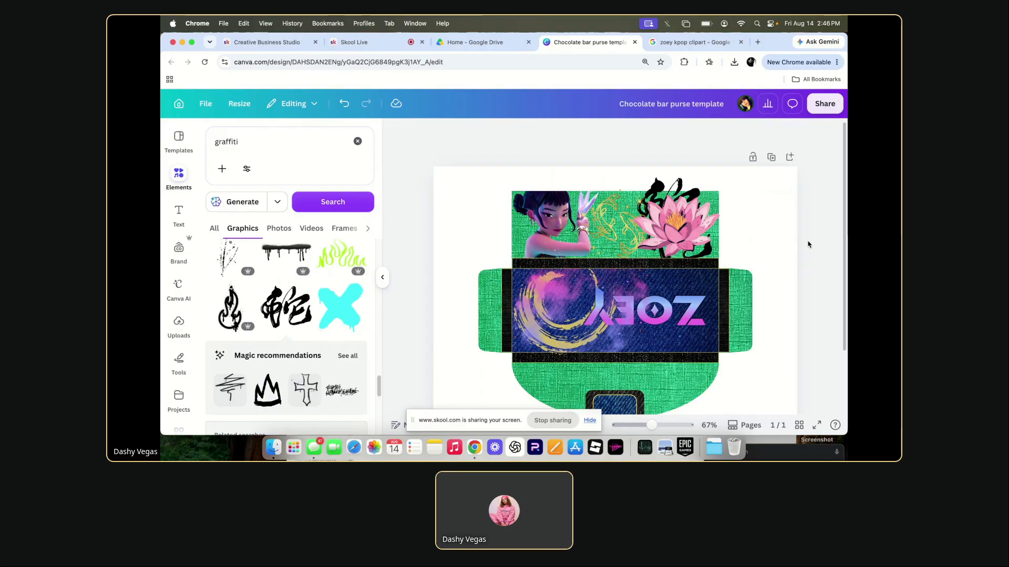
Crop the top of the upper brush-style character graphic so it ends at the green panel's edge.
{"action": "left_click", "coordinate": [663, 187]}
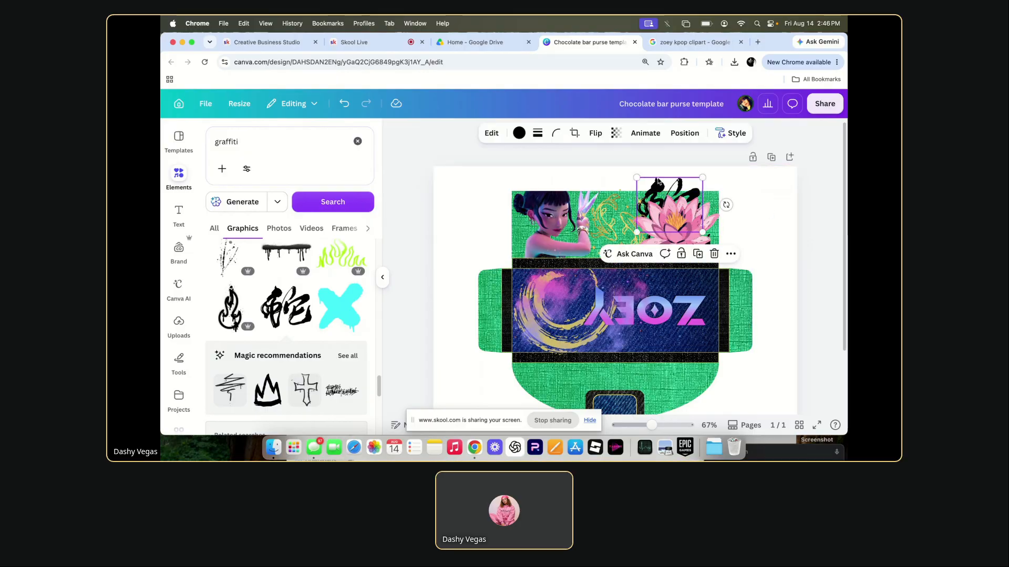
{"action": "left_click", "coordinate": [574, 133]}
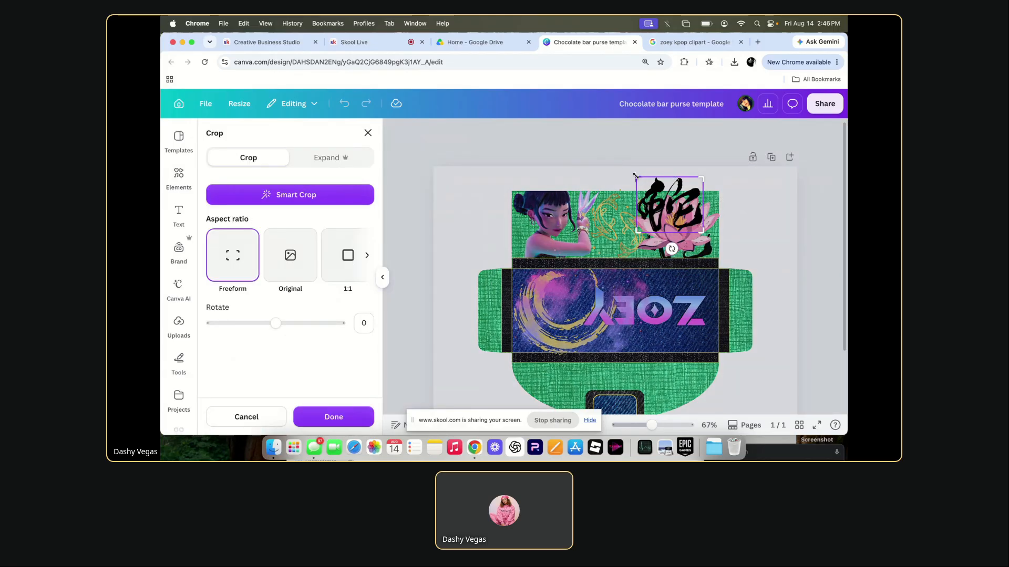
{"action": "left_click_drag", "start_coordinate": [635, 175], "coordinate": [635, 191]}
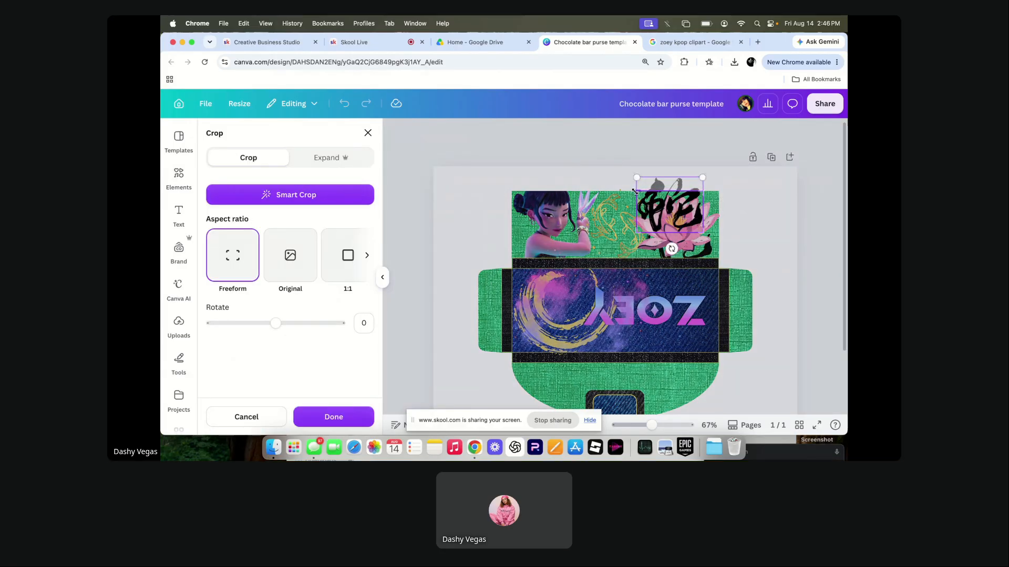
{"action": "left_click", "coordinate": [368, 132]}
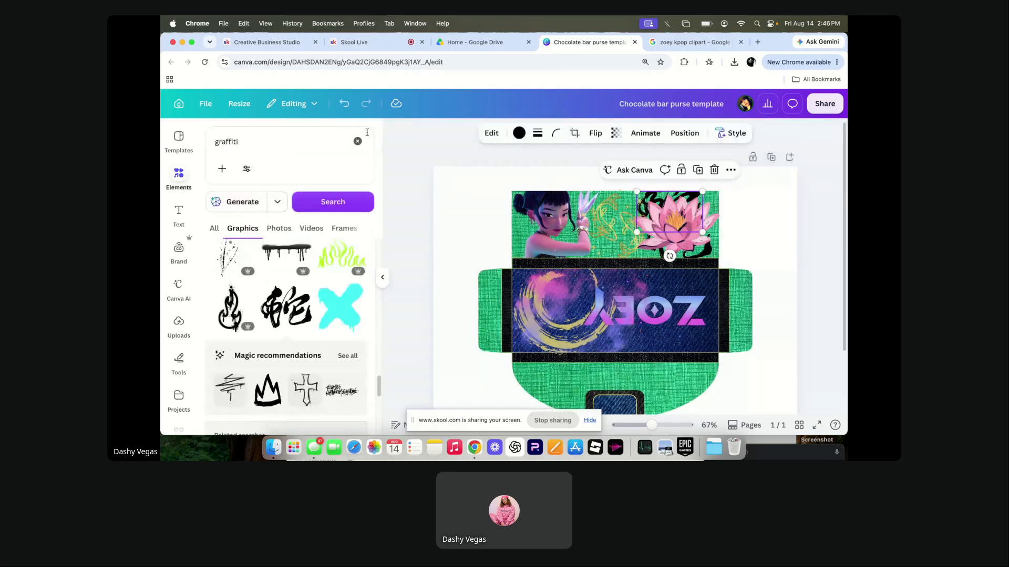
{"action": "left_click", "coordinate": [450, 181]}
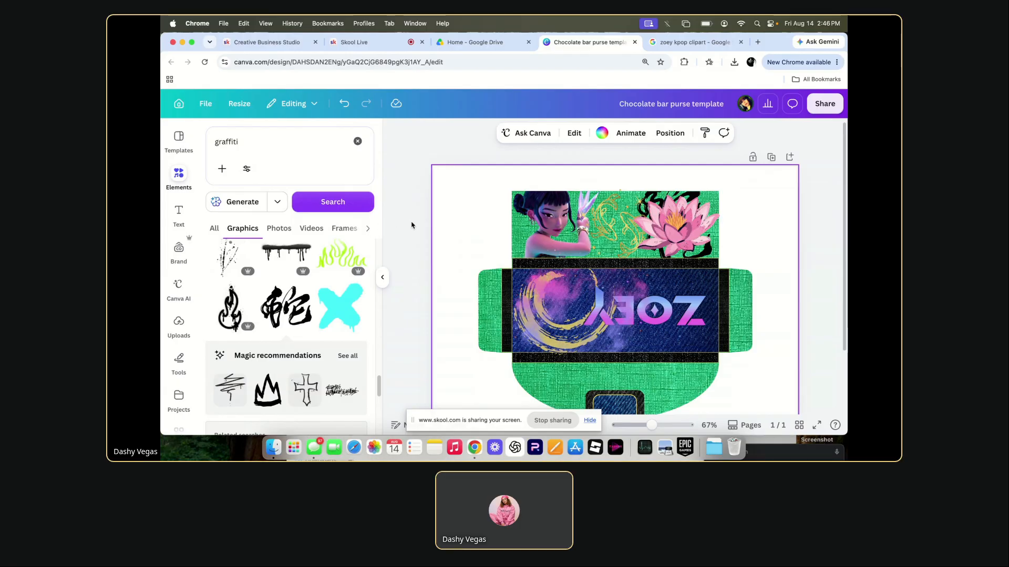
Select all the purse template elements and rotate them together by 180 degrees so the ZOEY title reads upright.
{"action": "left_click", "coordinate": [438, 137]}
{"action": "scroll", "coordinate": [493, 207], "scroll_direction": "down", "scroll_amount": 2}
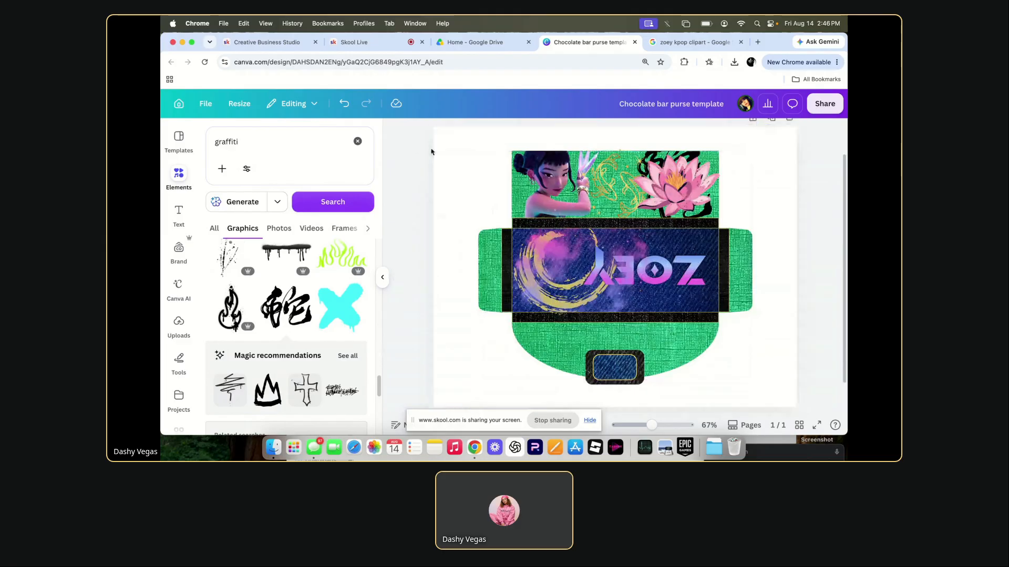
{"action": "left_click_drag", "start_coordinate": [431, 152], "coordinate": [759, 338]}
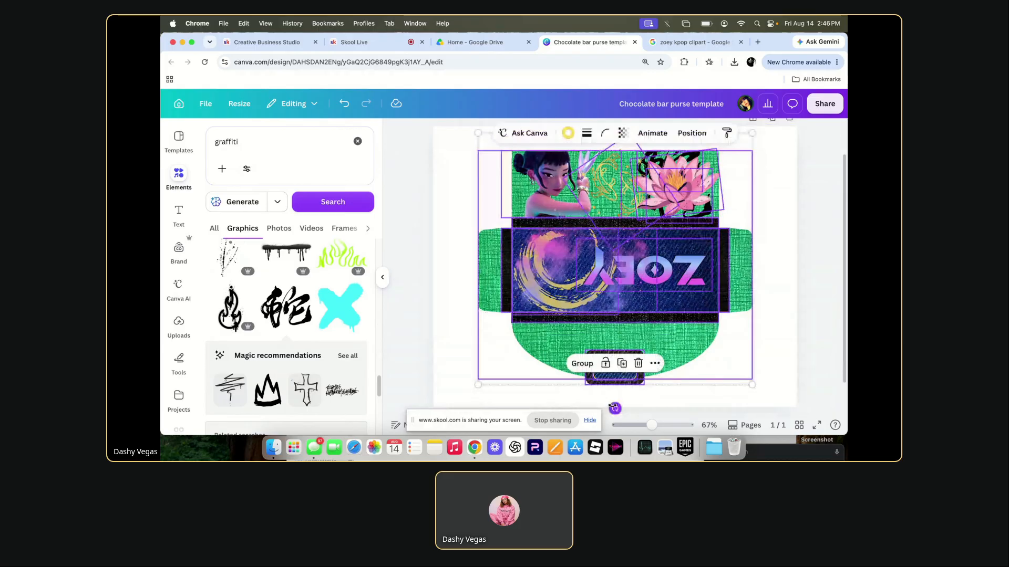
{"action": "left_click_drag", "start_coordinate": [614, 408], "coordinate": [615, 31]}
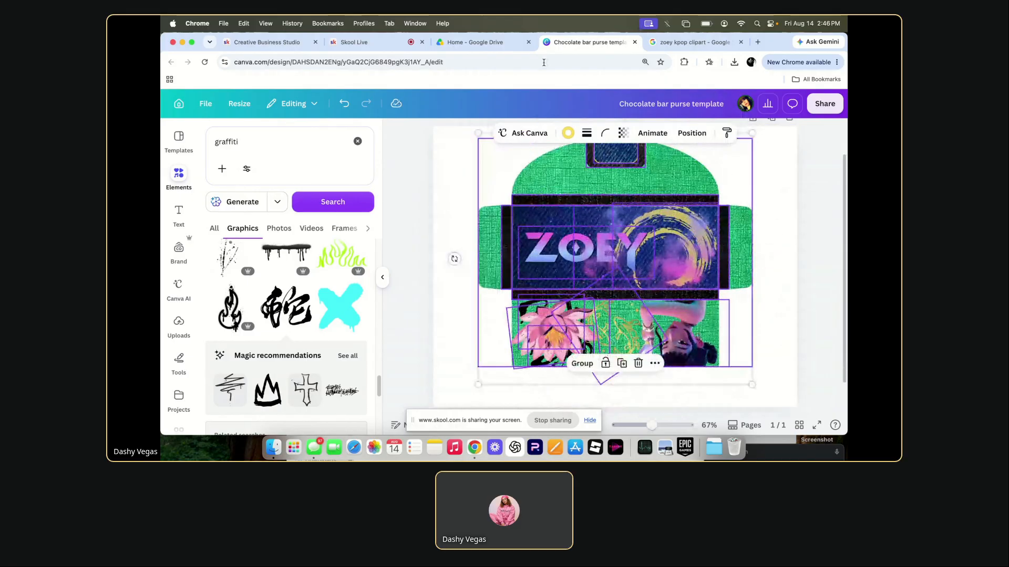
{"action": "left_click", "coordinate": [429, 161]}
{"action": "scroll", "coordinate": [430, 161], "scroll_direction": "down", "scroll_amount": 1}
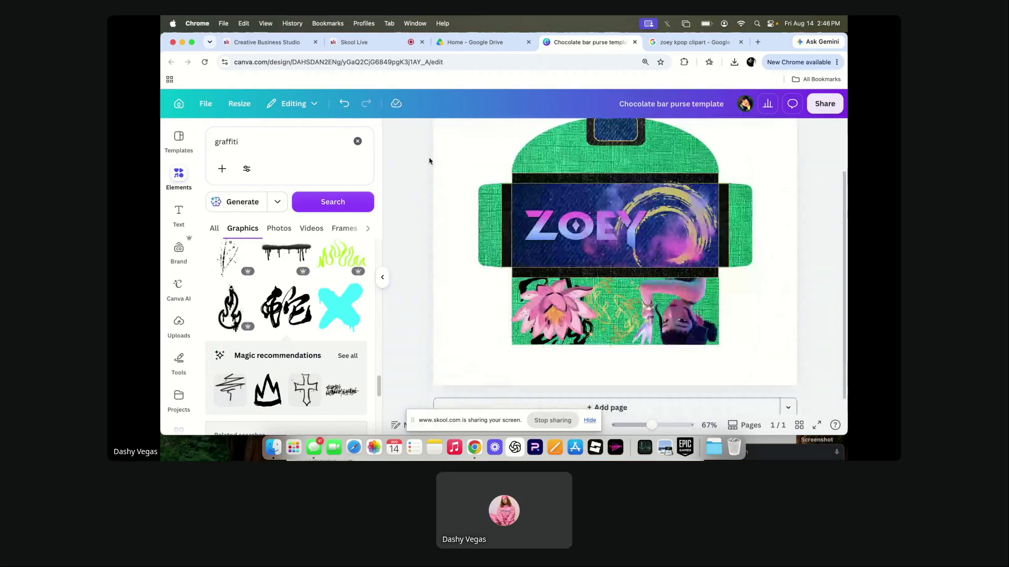
{"action": "scroll", "coordinate": [430, 161], "scroll_direction": "up", "scroll_amount": 1}
Glance at Zoey's full-body reference picture in Google Images, switch to the Skool Live page and stop sharing the screen.
{"action": "left_click", "coordinate": [711, 46]}
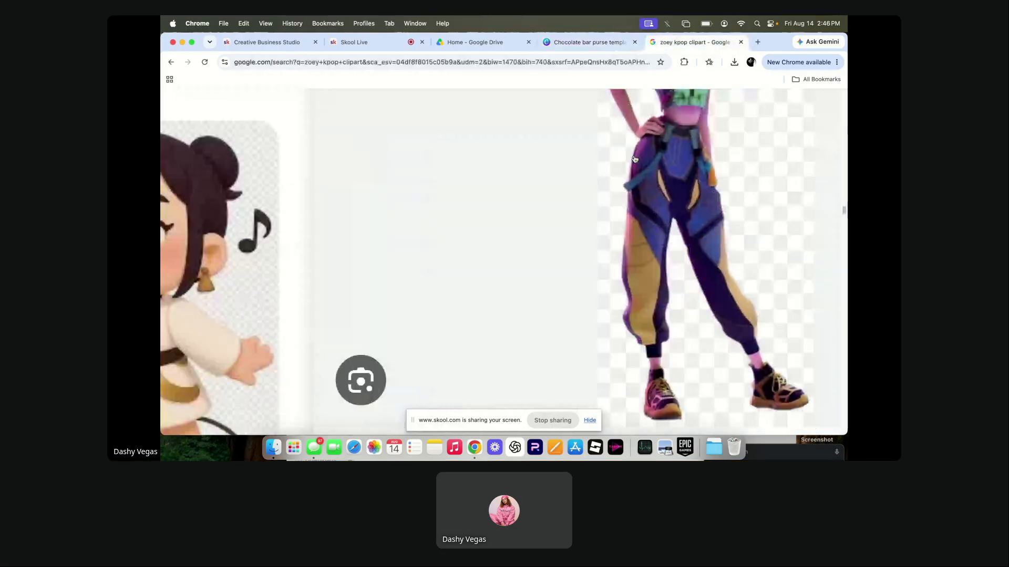
{"action": "left_click", "coordinate": [388, 44]}
{"action": "left_click", "coordinate": [552, 421]}
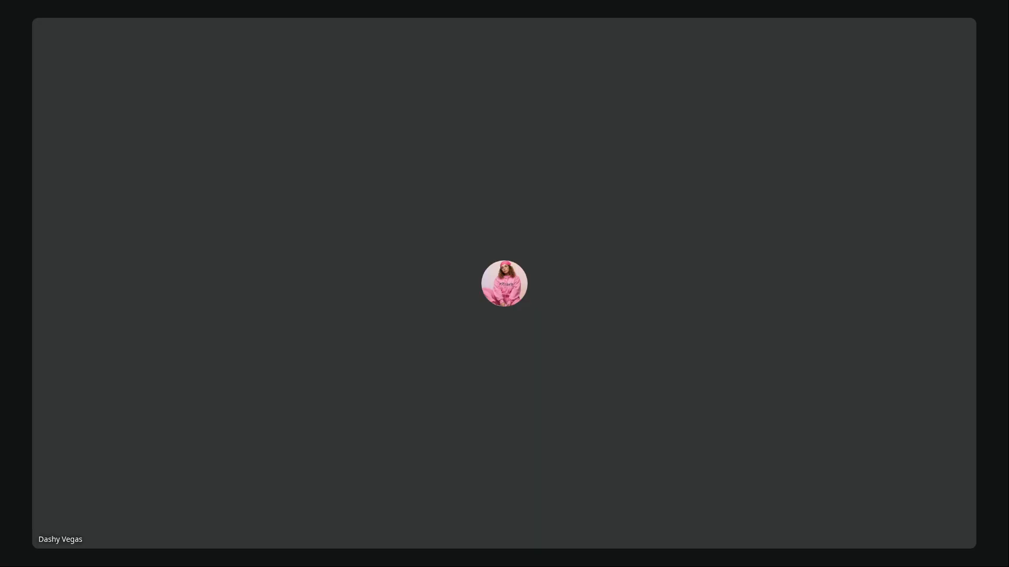